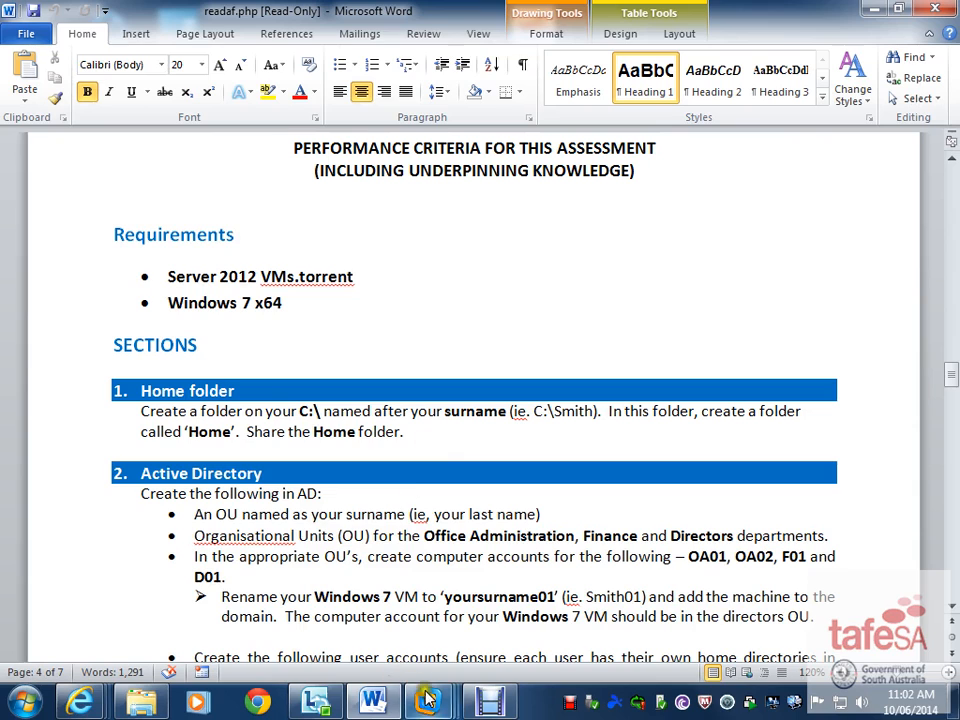
- Switch to the W2K12R2-Server1 VM and sign in as domain Administrator with the account password
mouse_move(427, 700)
click(592, 565)
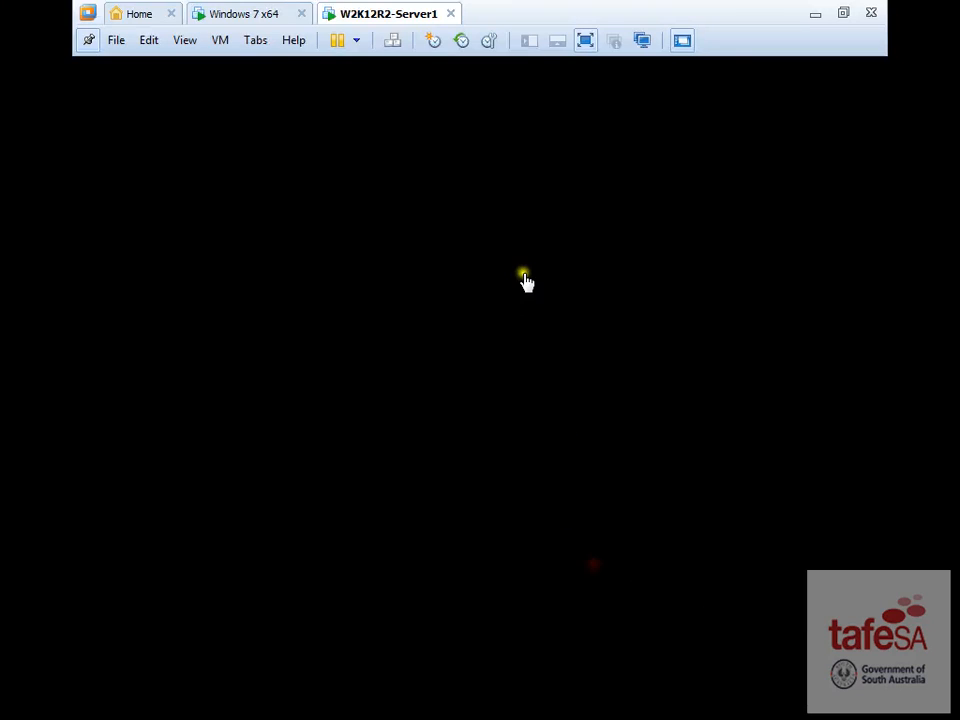
key(ctrl+alt+Insert)
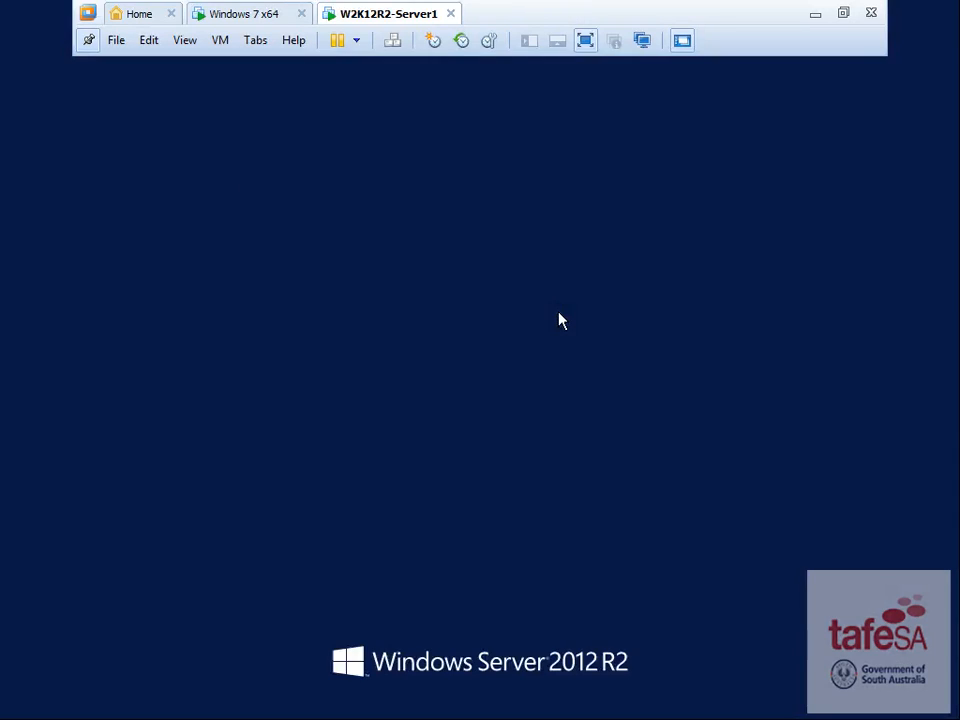
text(Pa$$w0rd)
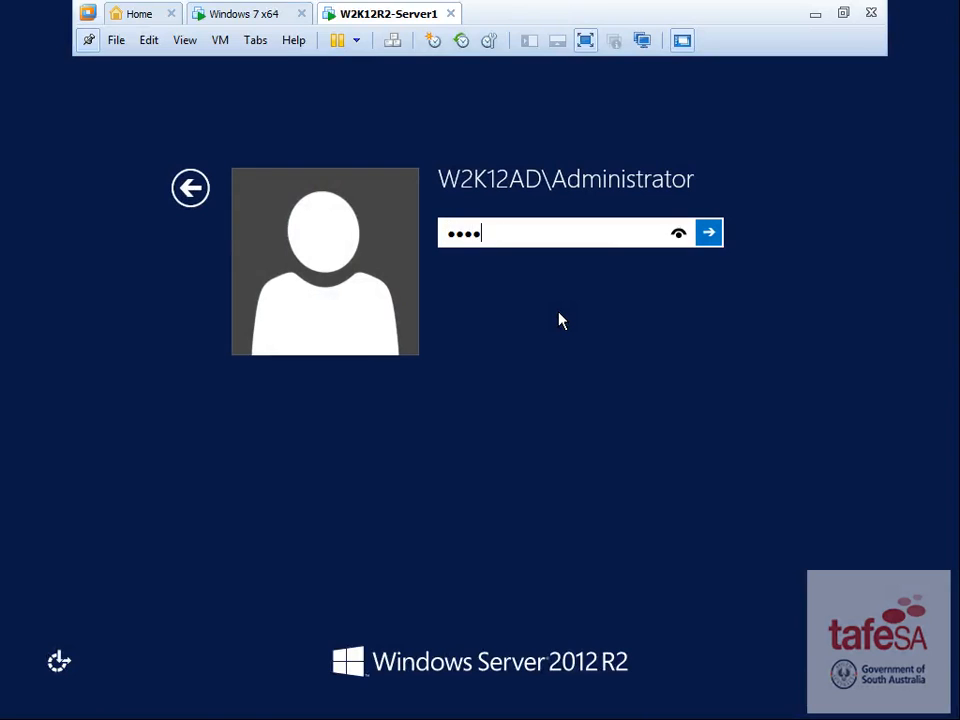
key(Return)
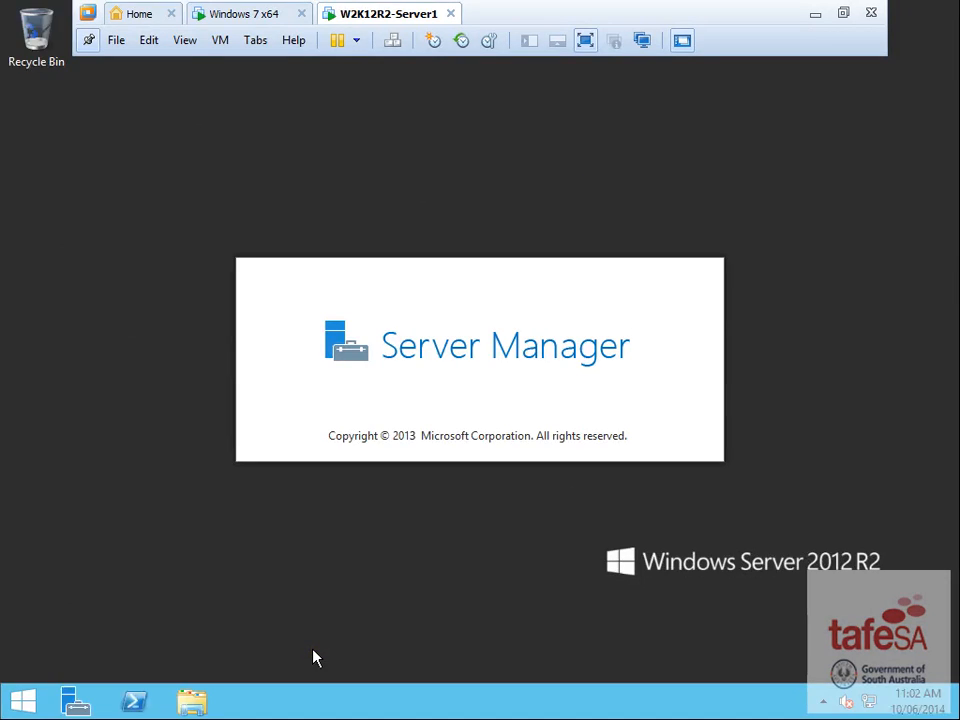
- Create a new folder named Home at the root of Local Disk (C:)
key(super+e)
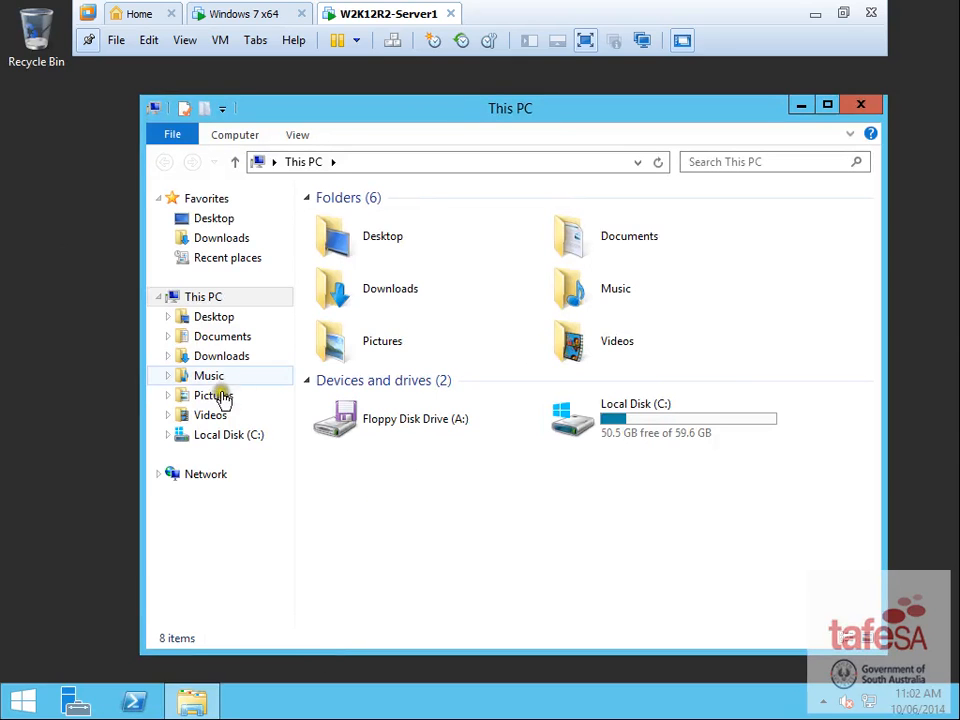
click(232, 438)
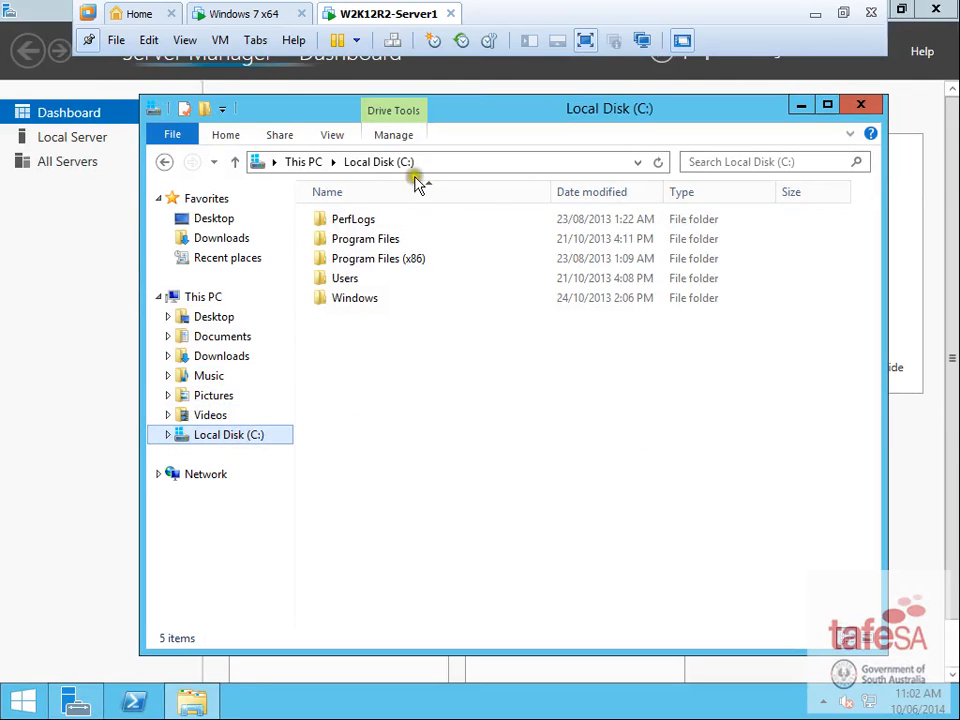
right_click(372, 341)
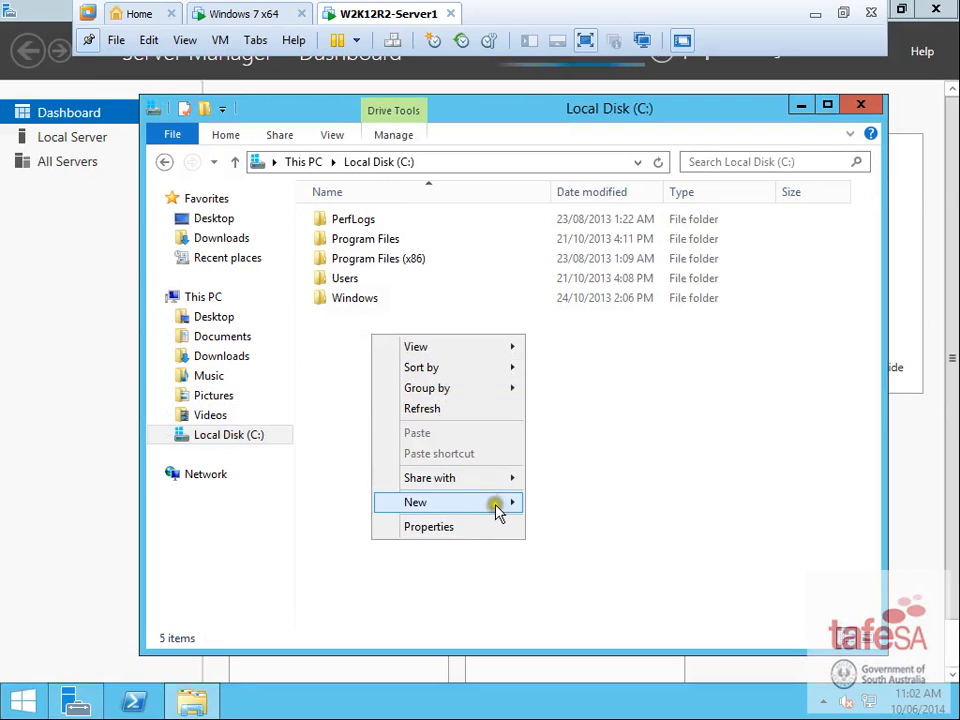
mouse_move(499, 512)
click(562, 502)
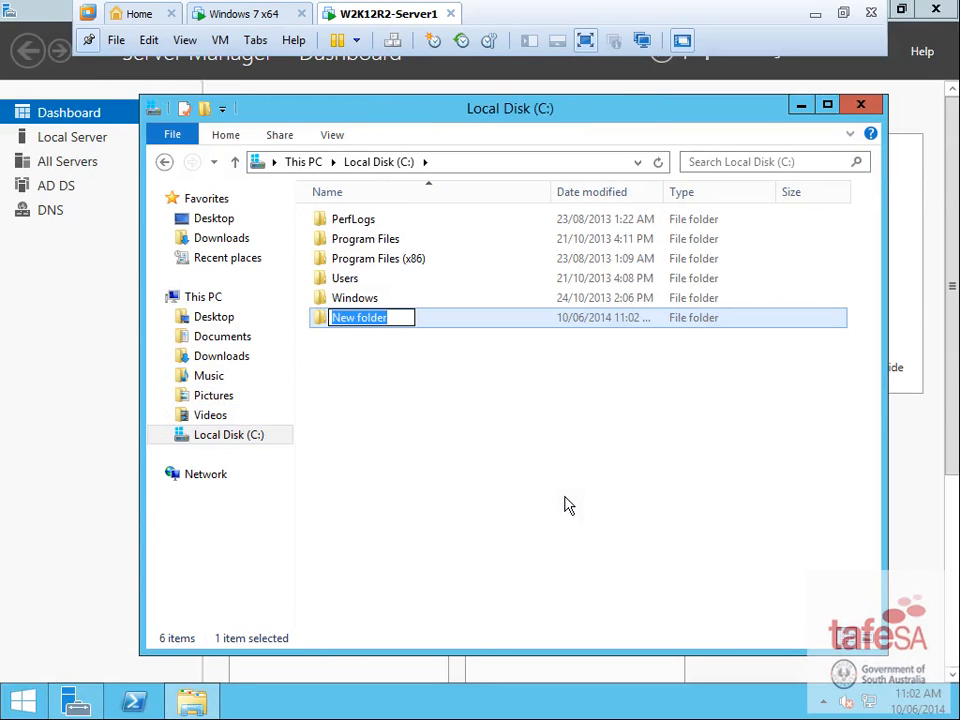
text(Home)
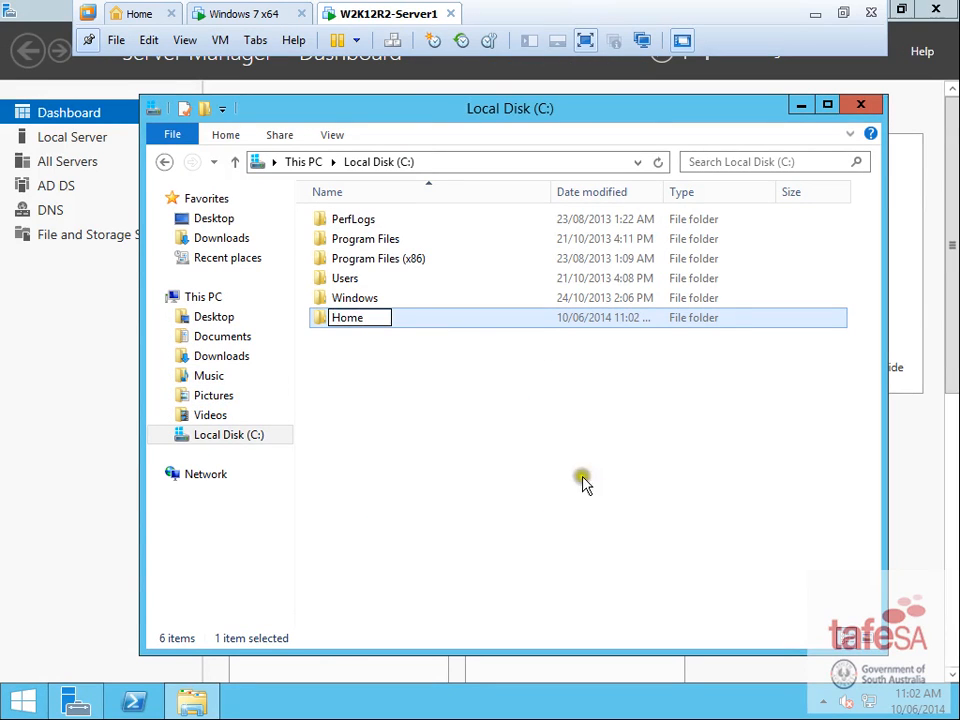
click(374, 362)
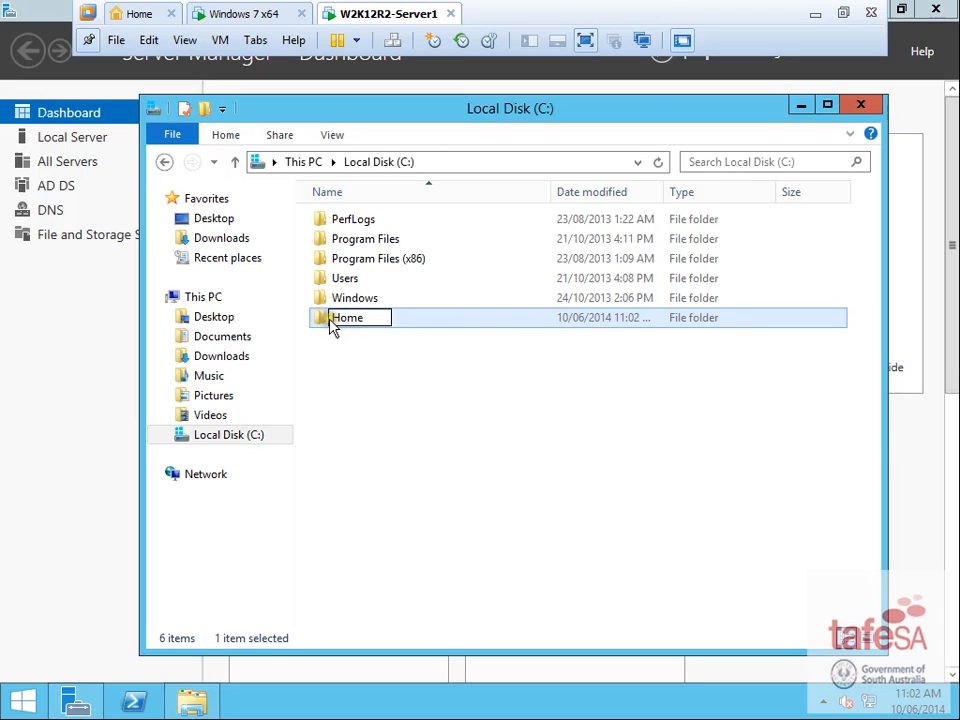
click(455, 515)
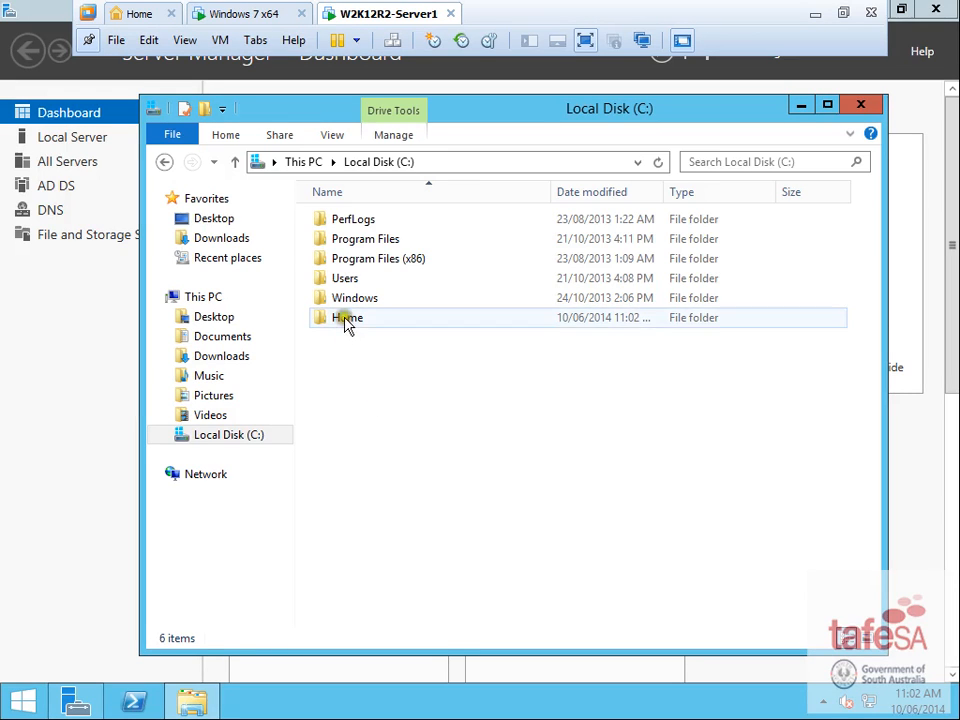
right_click(347, 320)
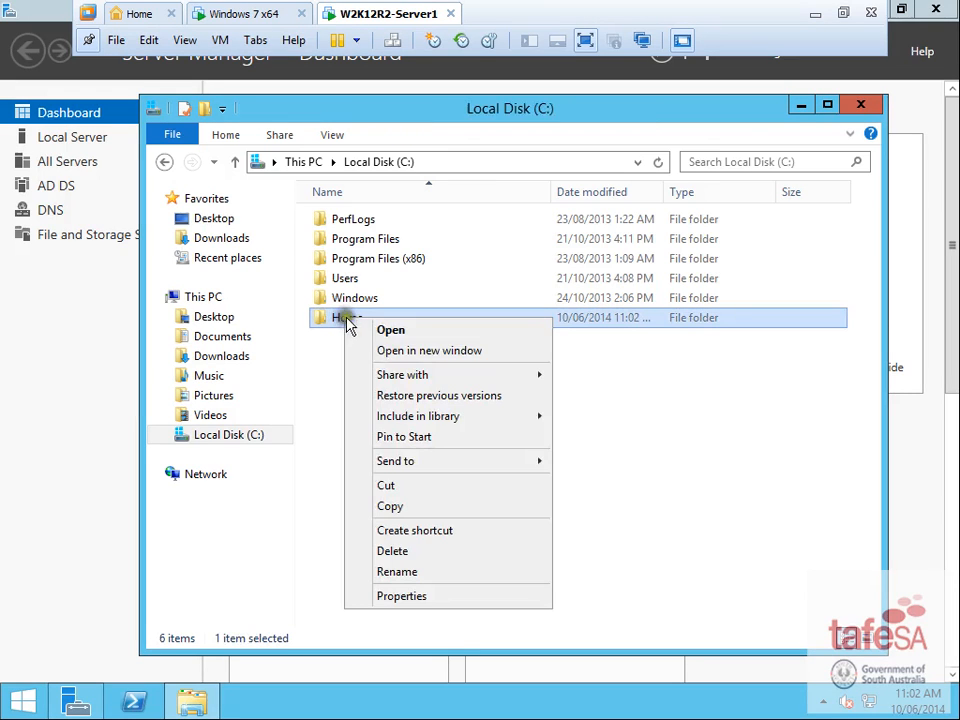
- Share C:\Home under the share name Home, granting Everyone Full Control
click(442, 594)
click(427, 268)
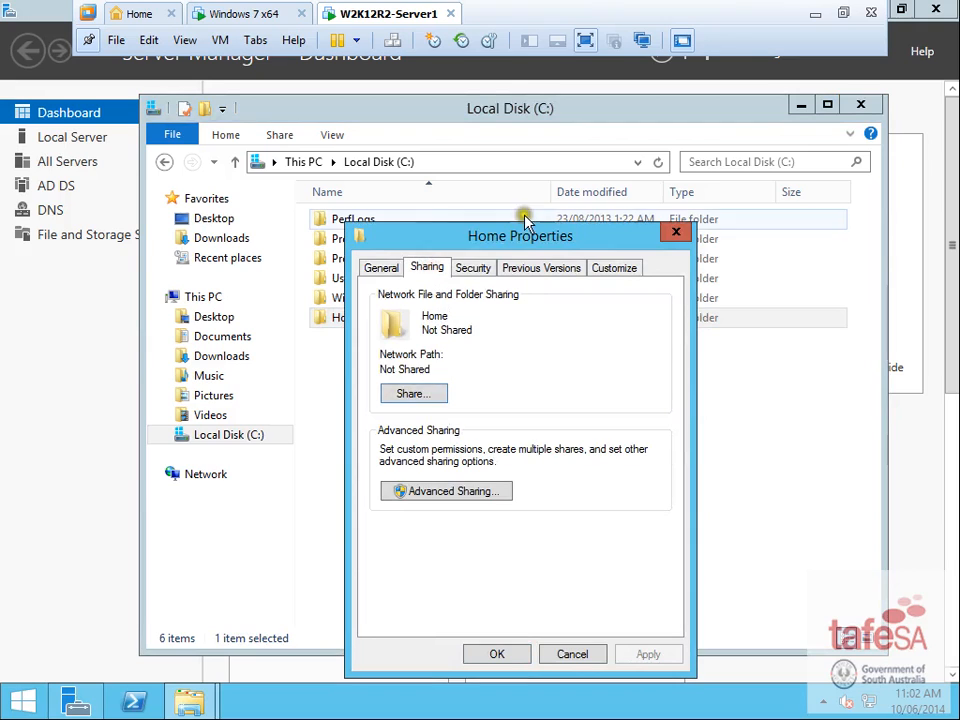
drag(519, 238, 455, 161)
click(379, 416)
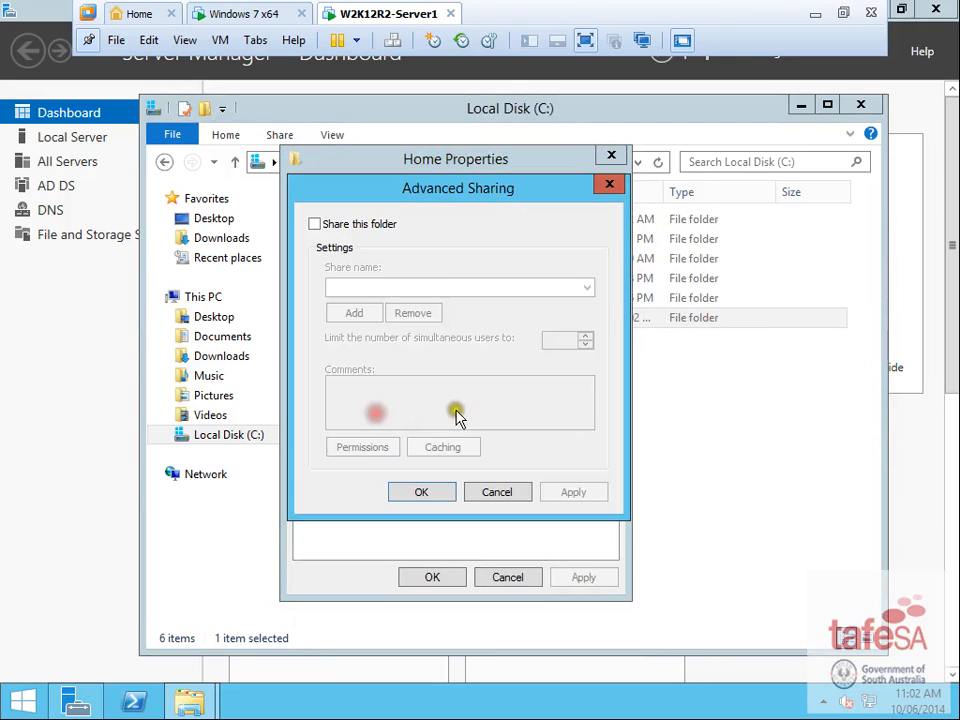
click(315, 224)
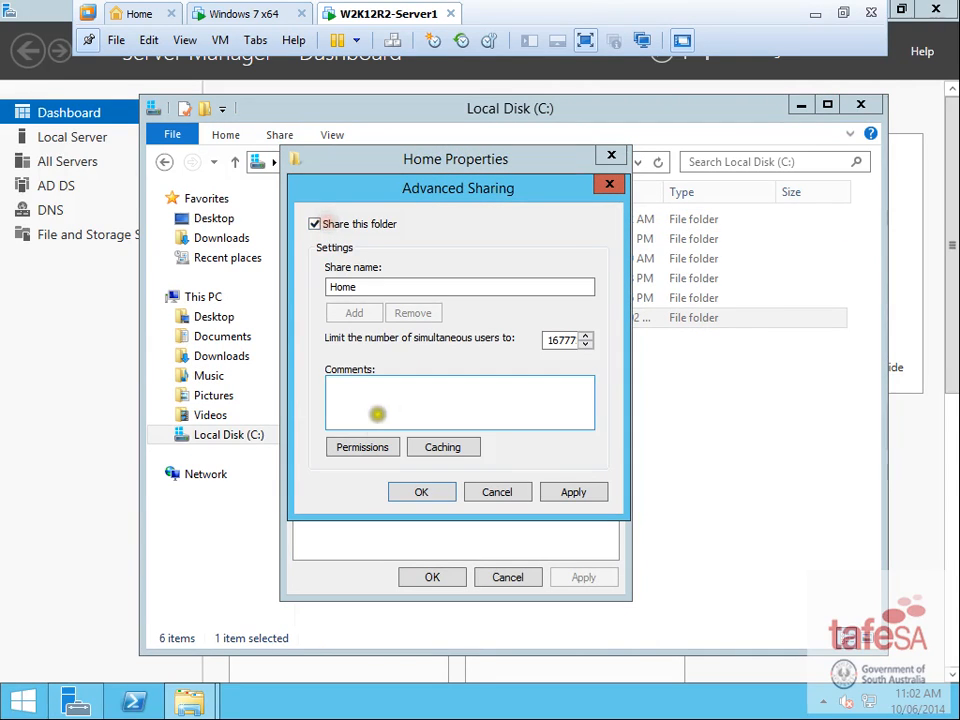
click(392, 448)
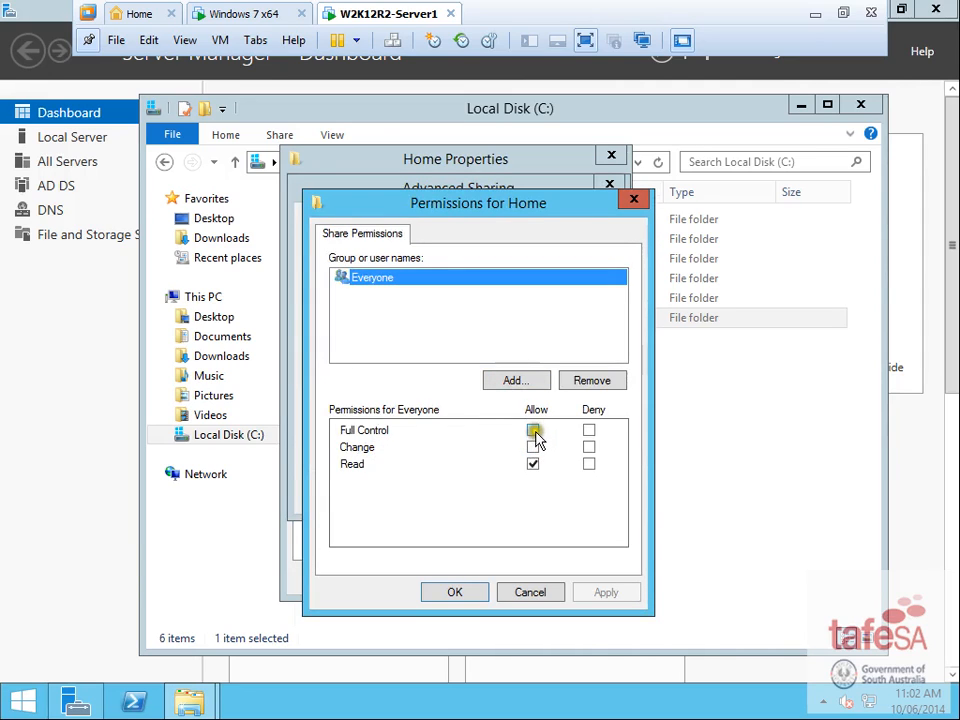
click(535, 431)
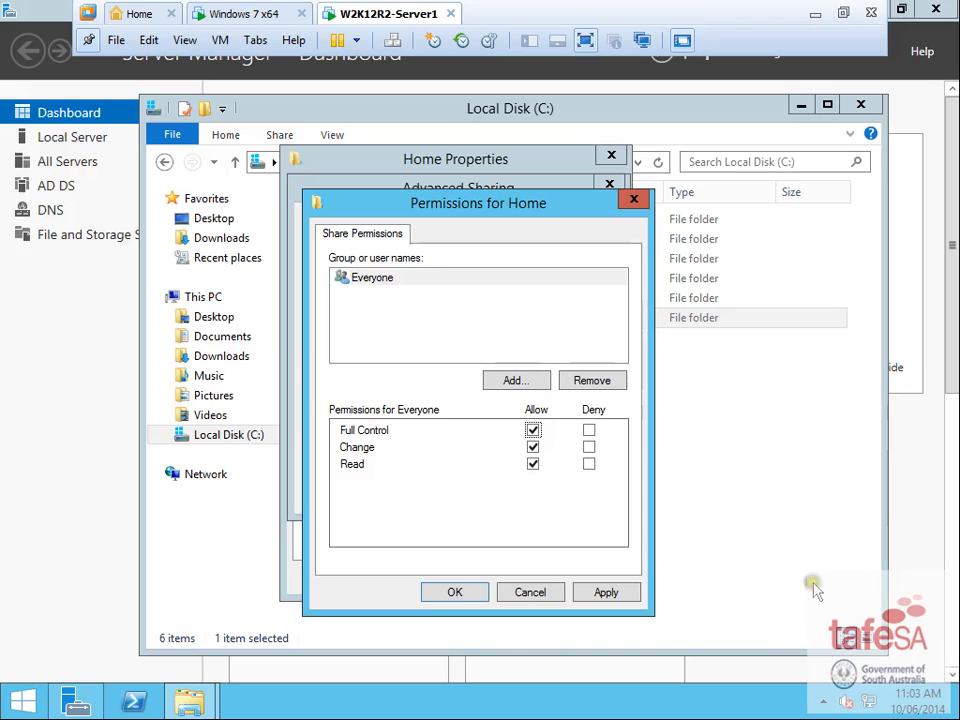
click(453, 594)
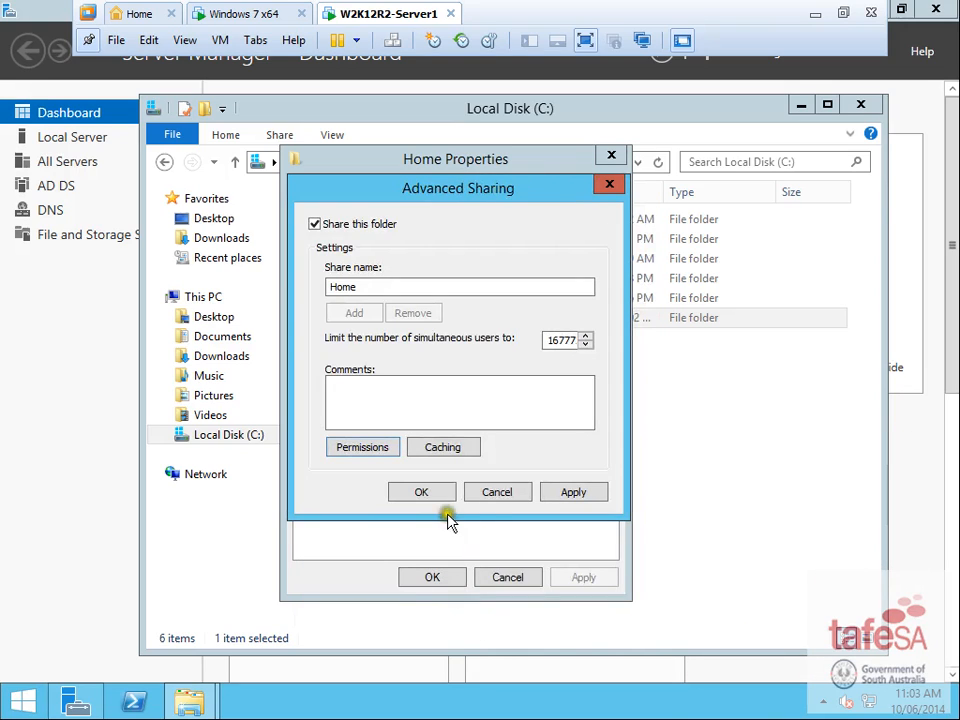
click(435, 491)
click(433, 582)
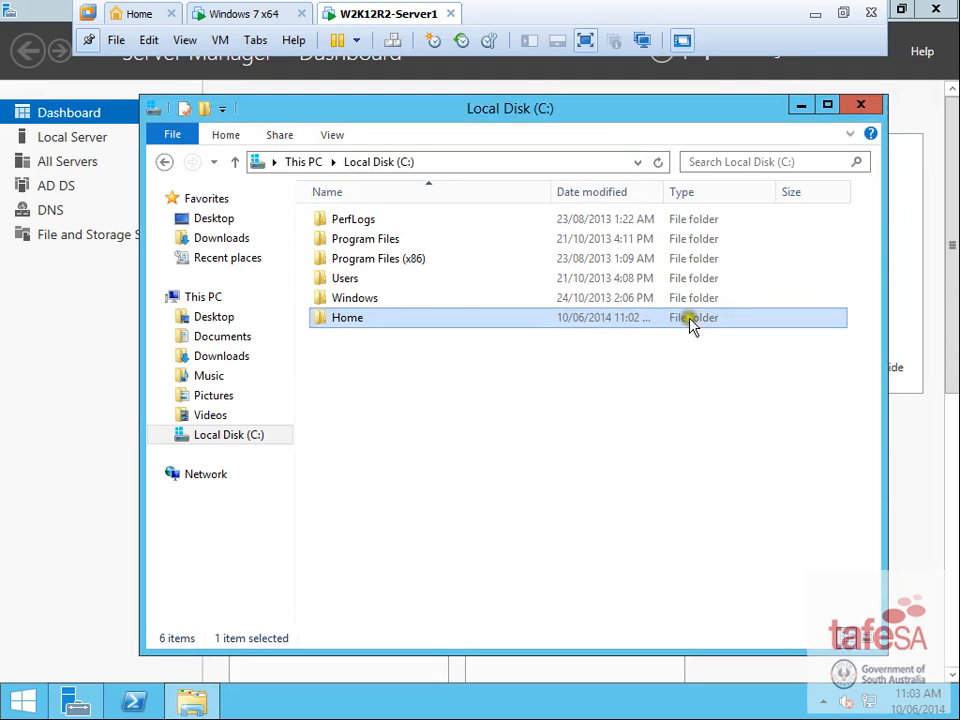
click(815, 14)
- Scroll the Word brief to the Active Directory users and groups section, then return to the server
click(613, 411)
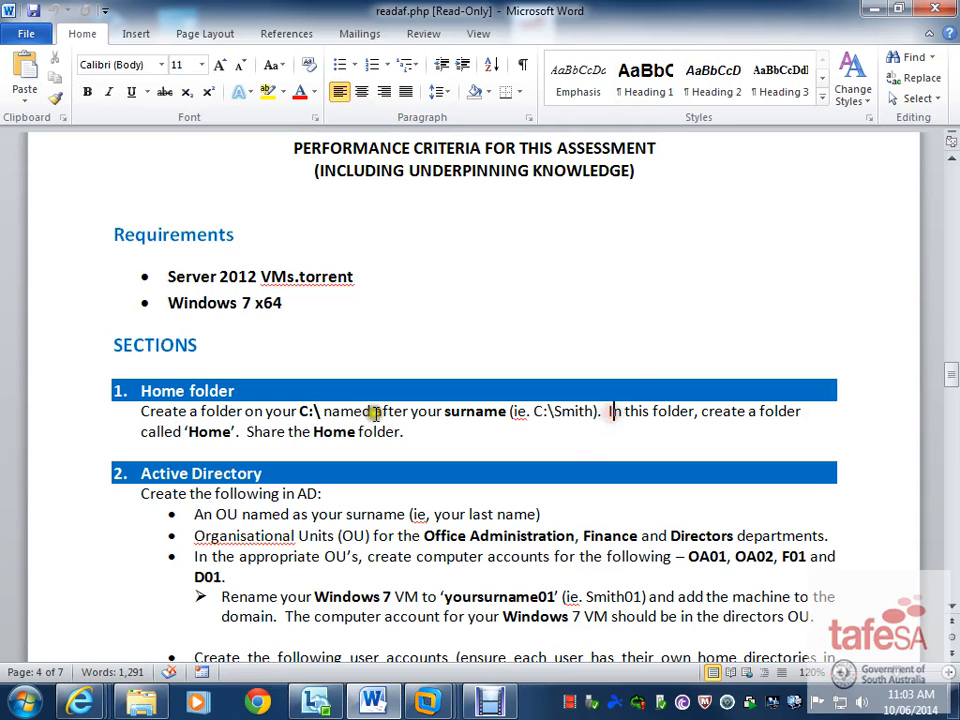
scroll(425, 500, down, 4)
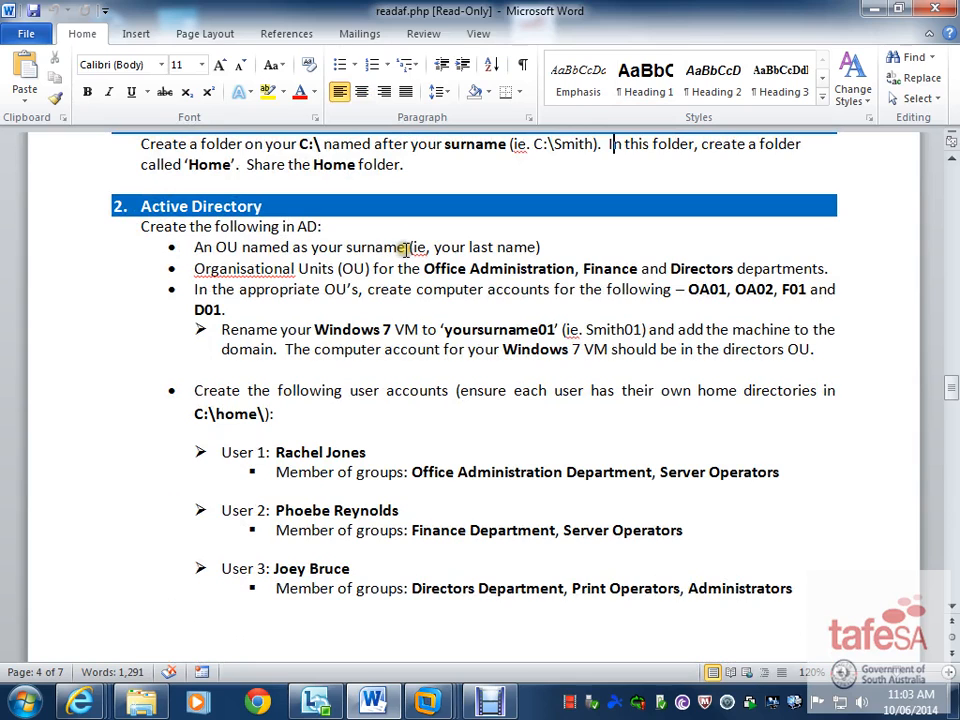
mouse_move(428, 703)
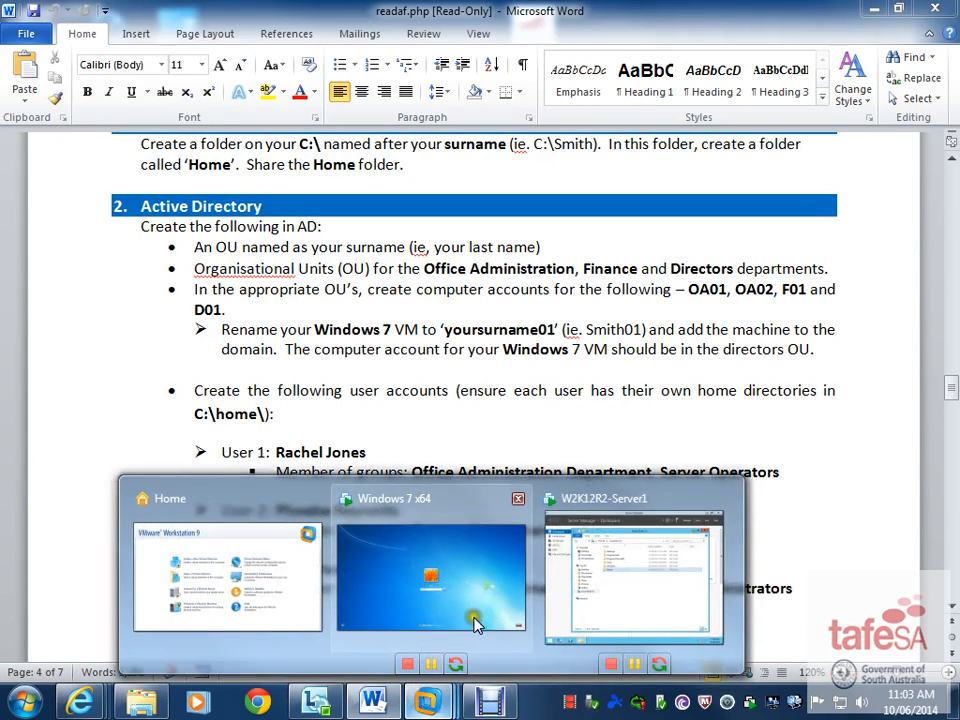
click(587, 592)
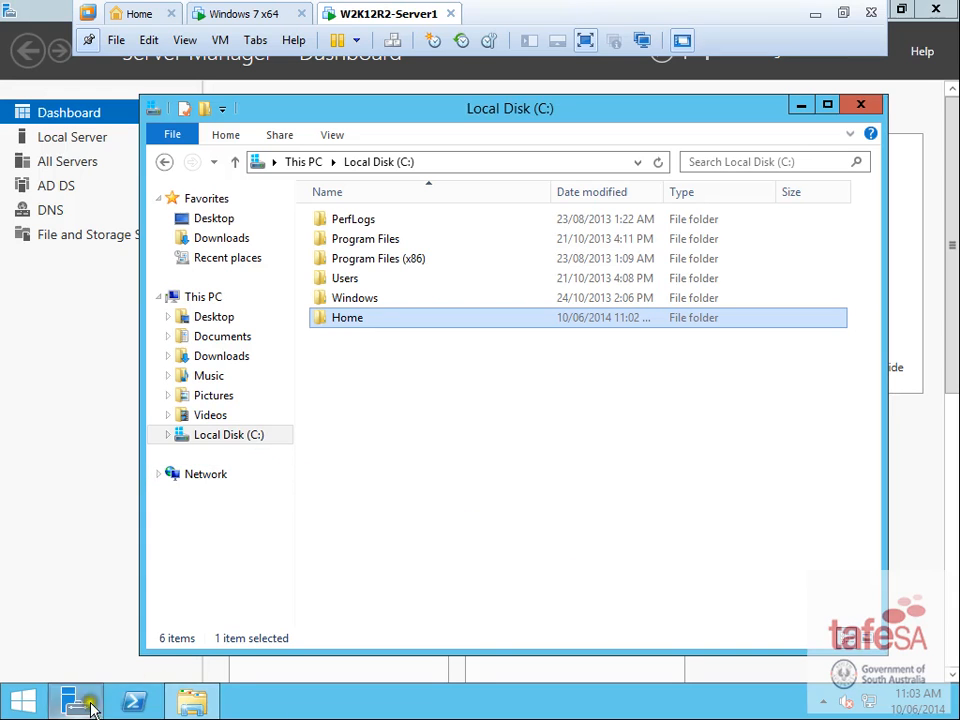
- Launch Active Directory Users and Computers from Server Manager's Tools menu
click(94, 573)
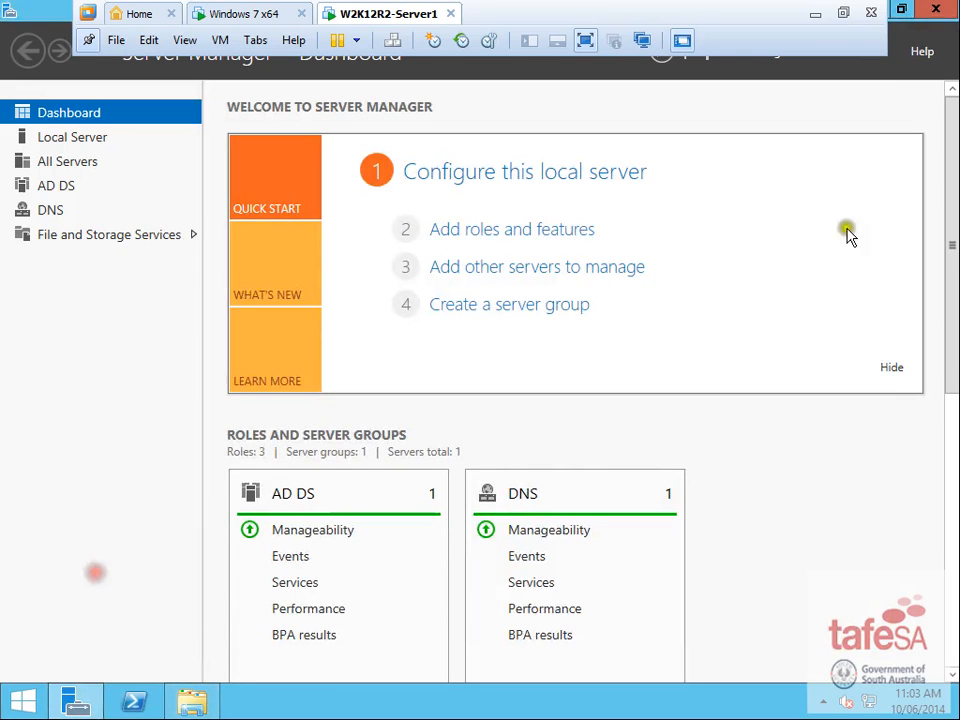
click(88, 42)
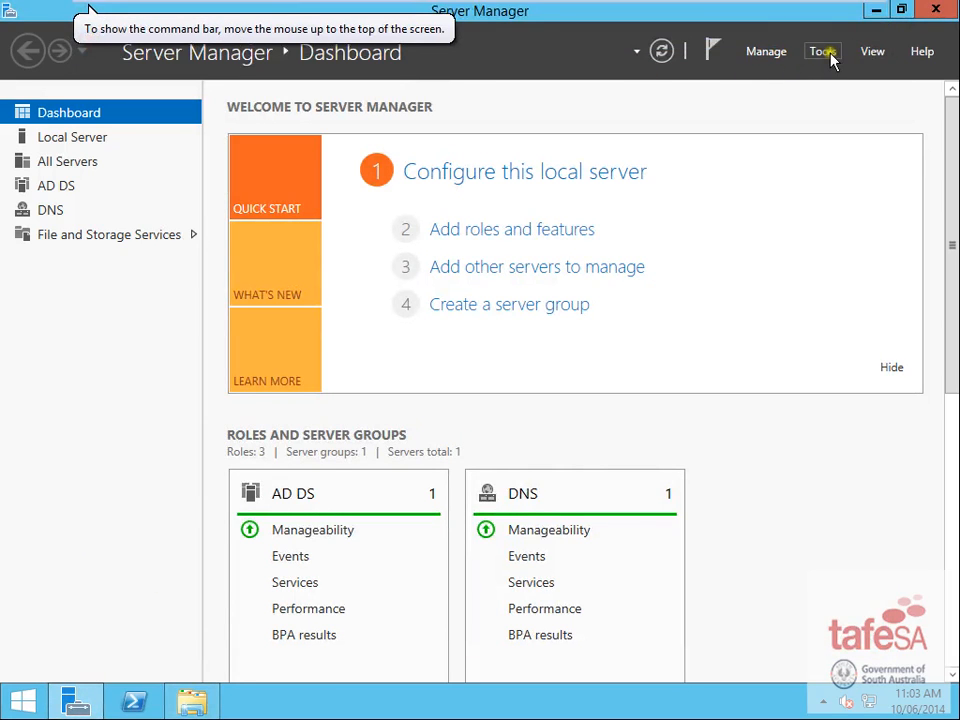
click(823, 52)
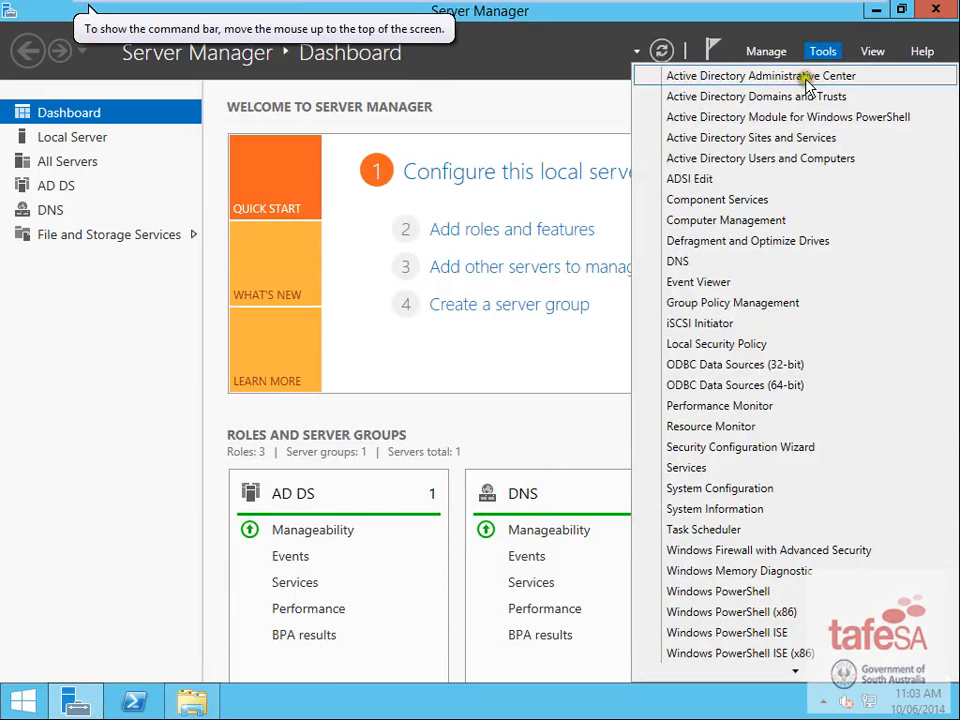
click(781, 163)
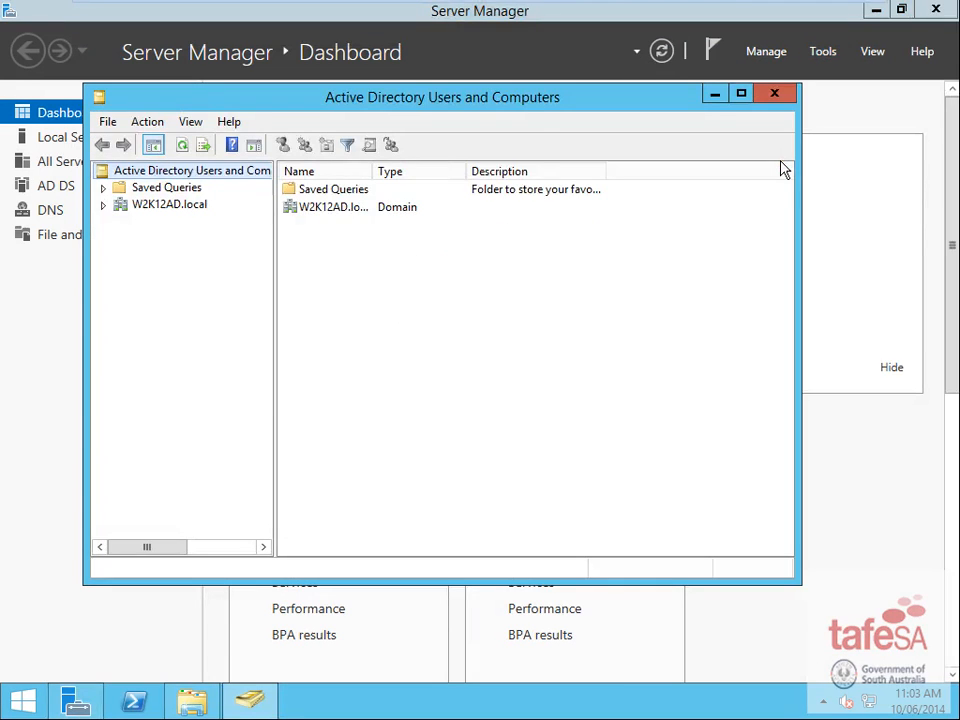
- Expand and select the W2K12AD.local domain to list its default containers
click(103, 204)
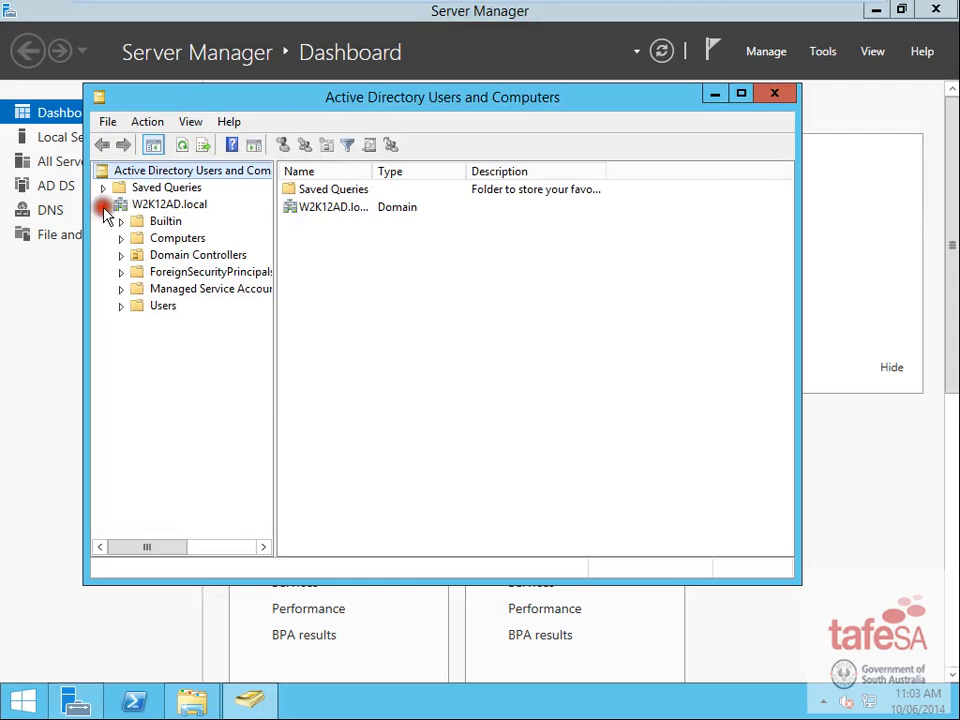
click(186, 204)
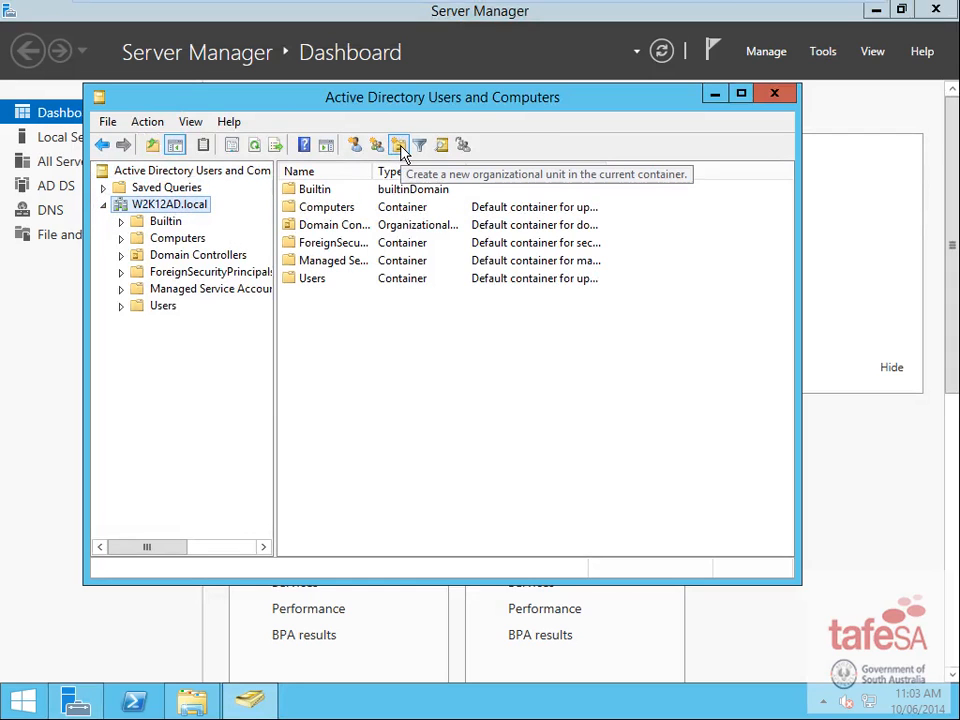
right_click(369, 336)
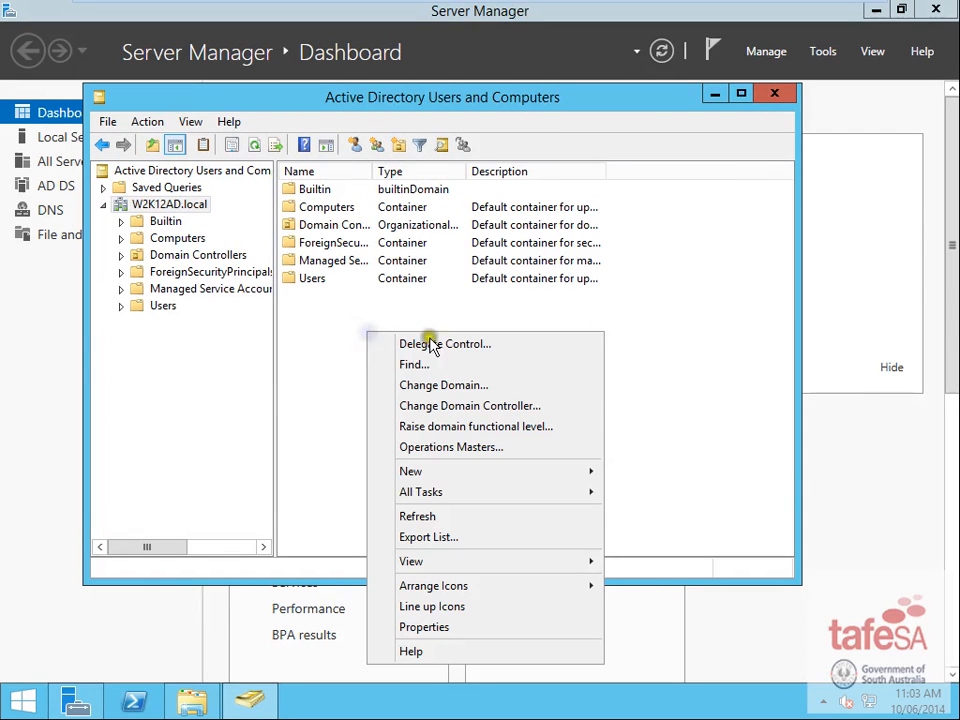
mouse_move(575, 472)
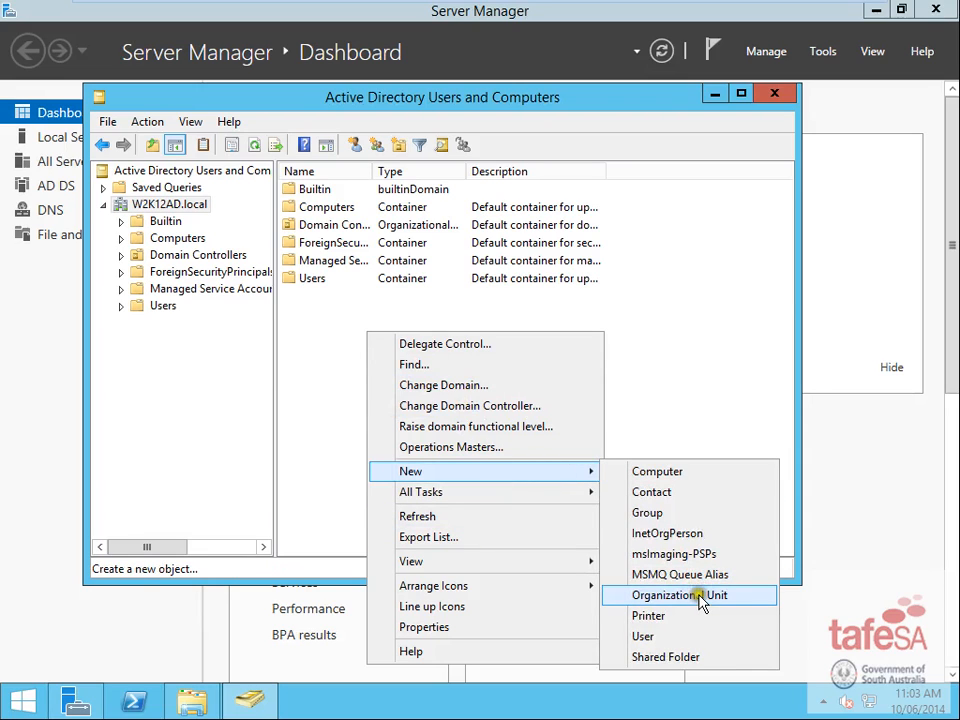
click(304, 384)
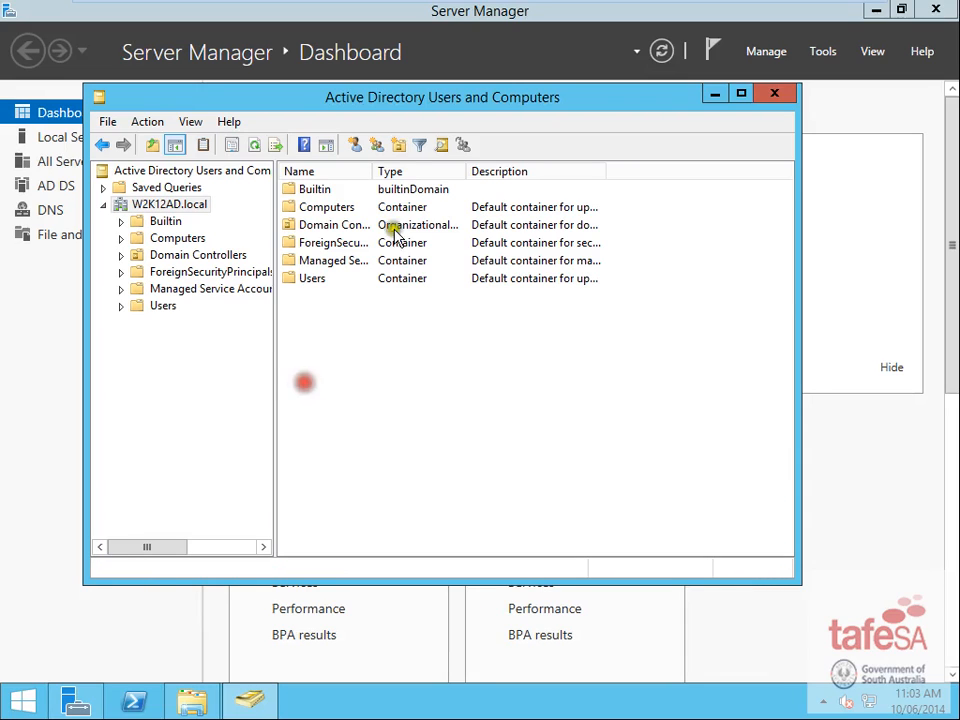
- Create an OU named with the user's surname at the domain root, without deletion protection
click(399, 148)
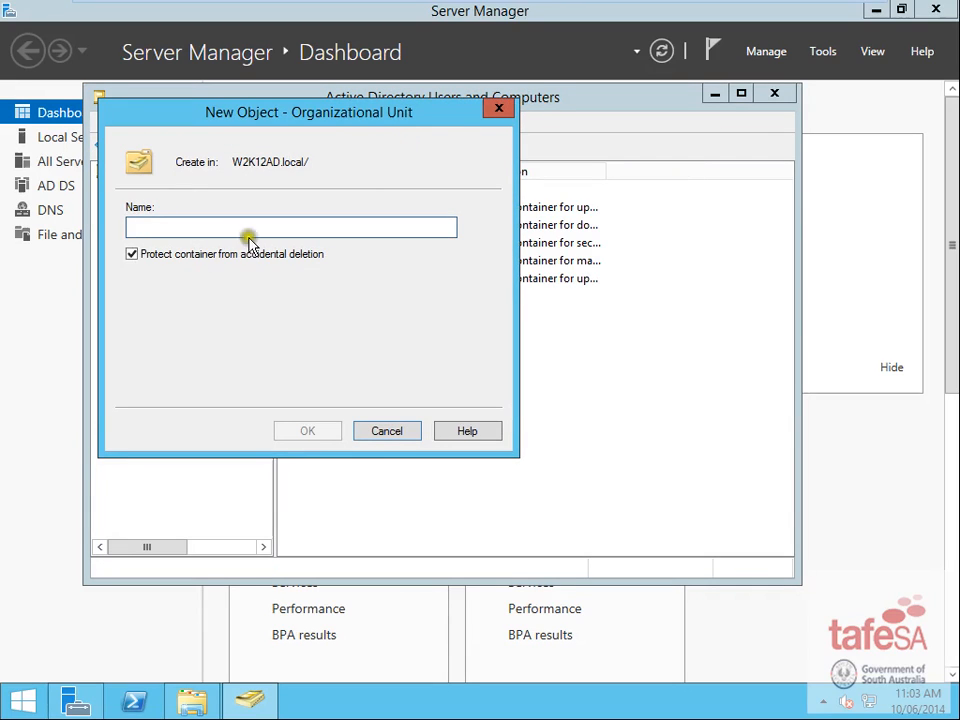
click(132, 254)
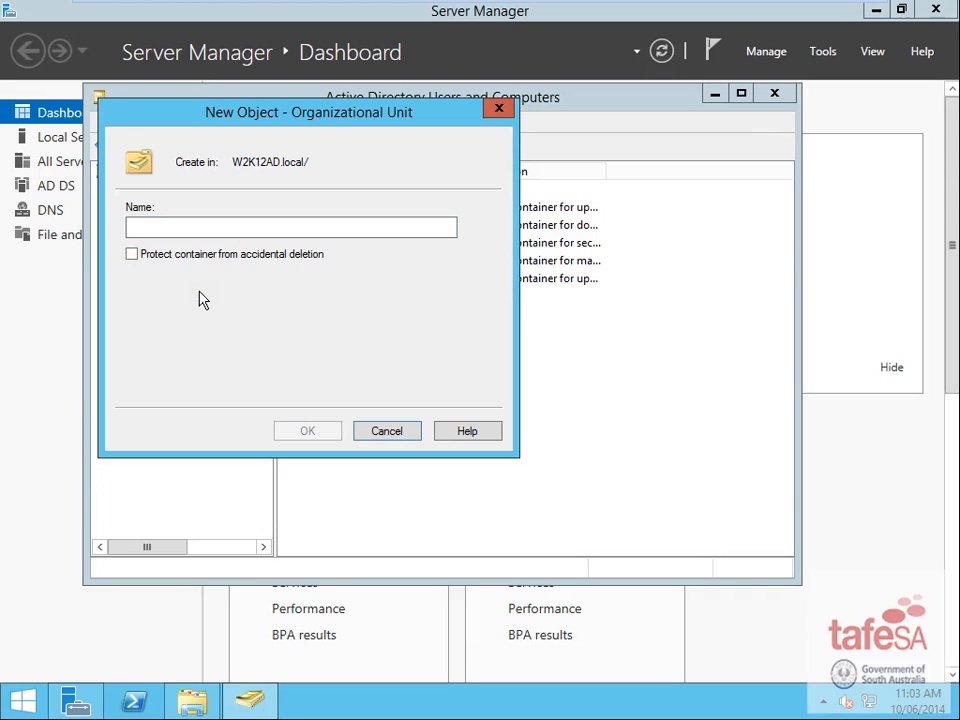
click(161, 230)
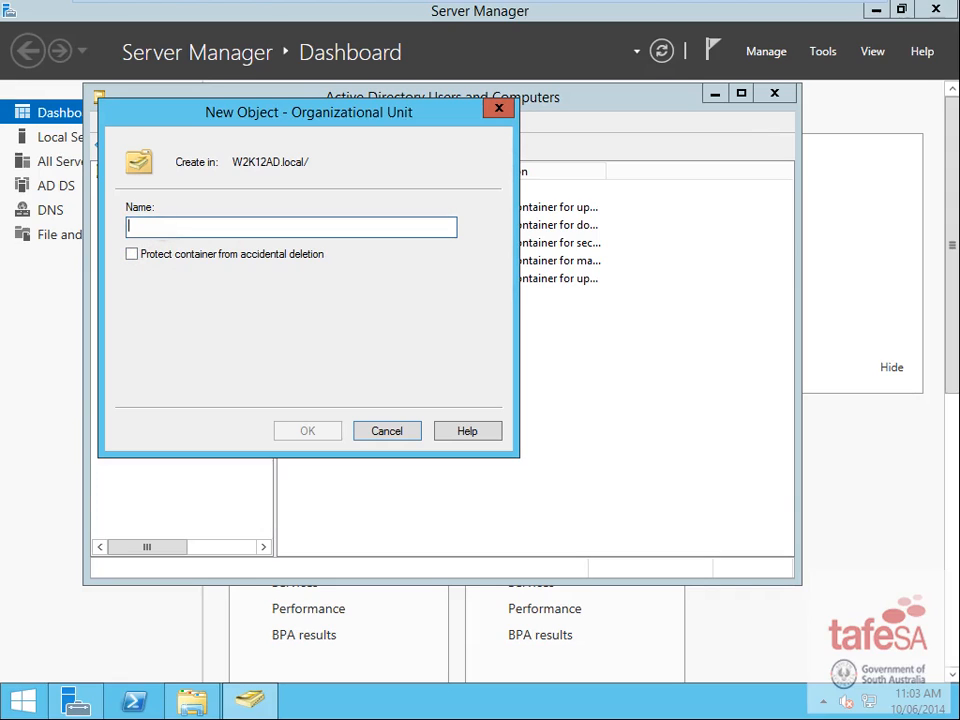
right_click(291, 228)
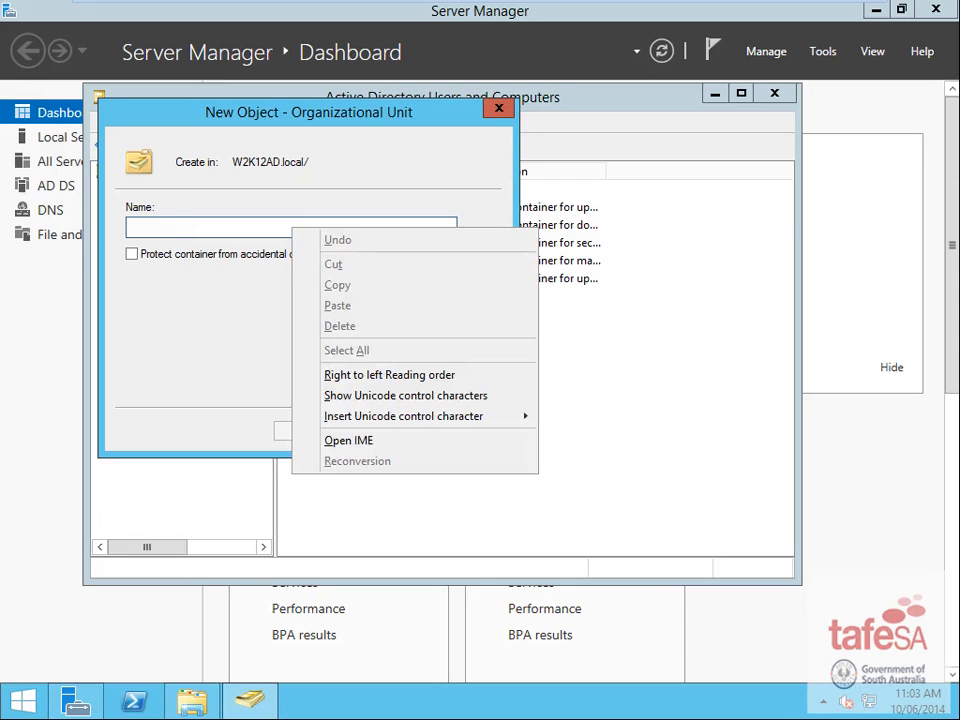
click(161, 229)
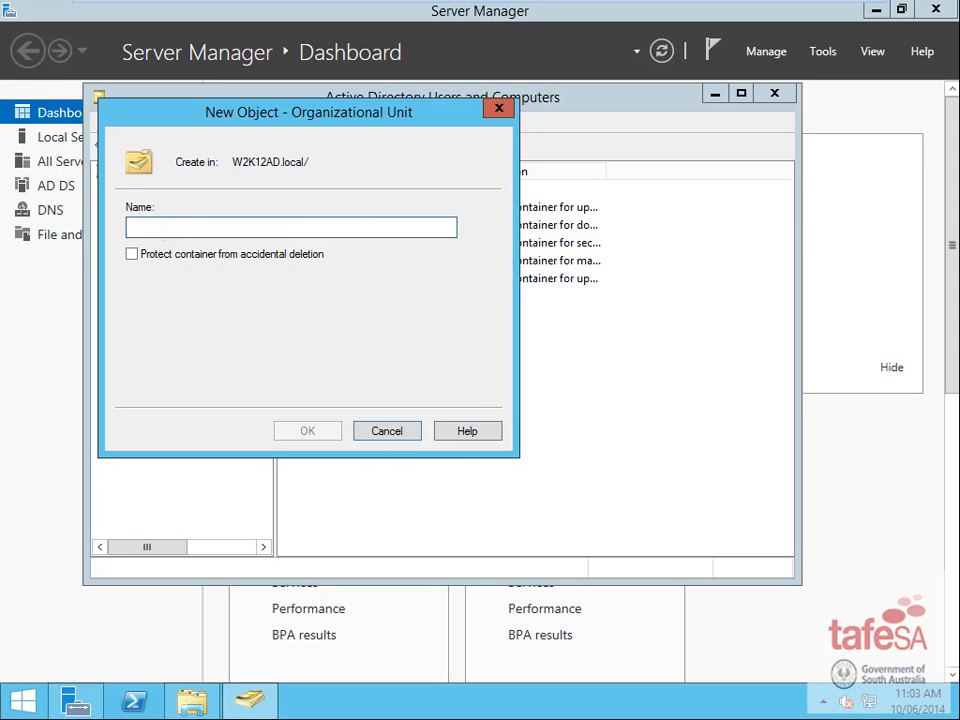
text(Zhao)
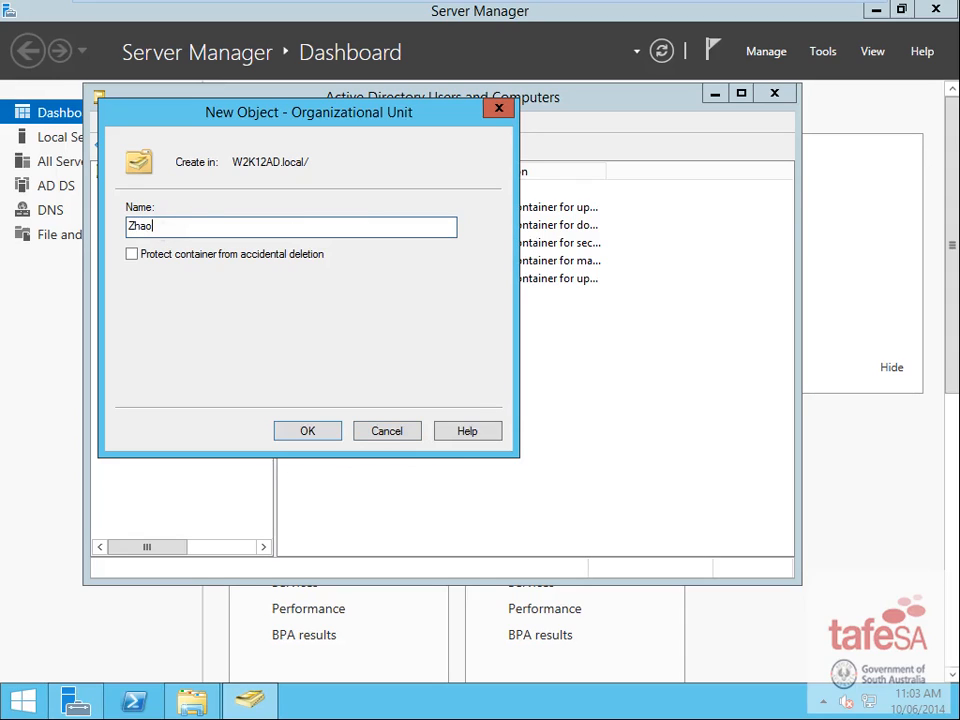
click(310, 435)
mouse_move(705, 8)
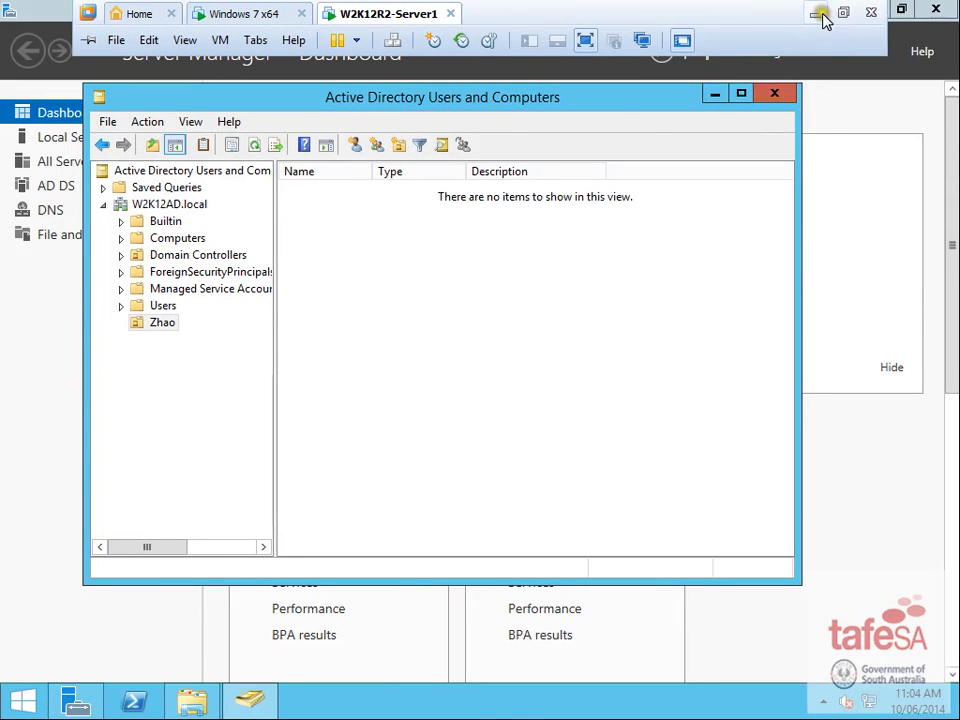
click(816, 13)
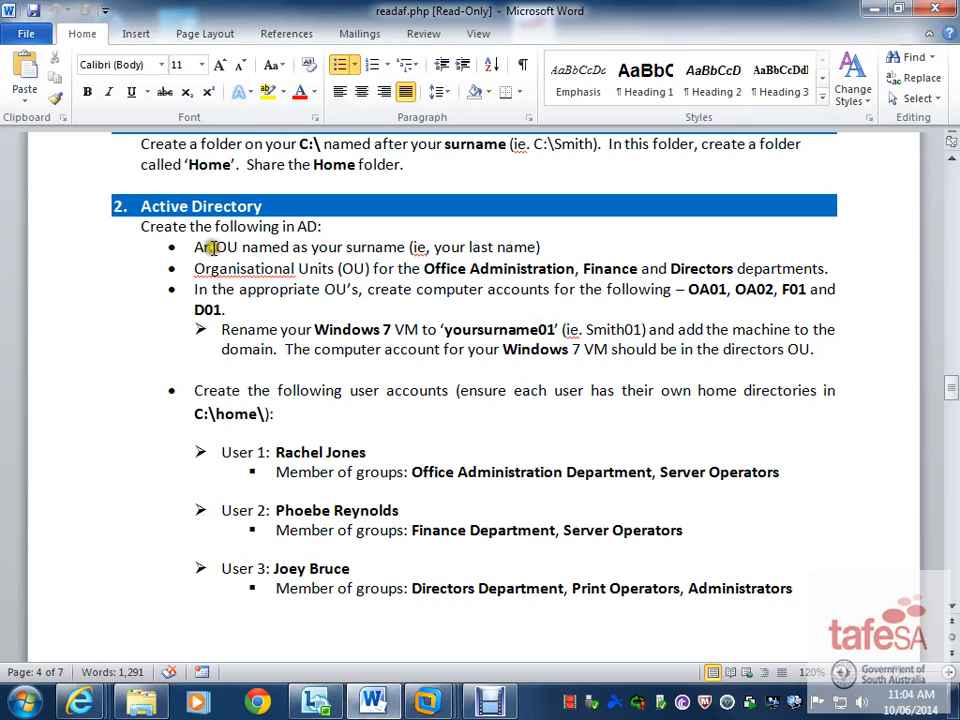
- Highlight the OU requirements in the Word task list, then switch back to the server VM
drag(208, 246, 539, 278)
click(535, 276)
mouse_move(445, 708)
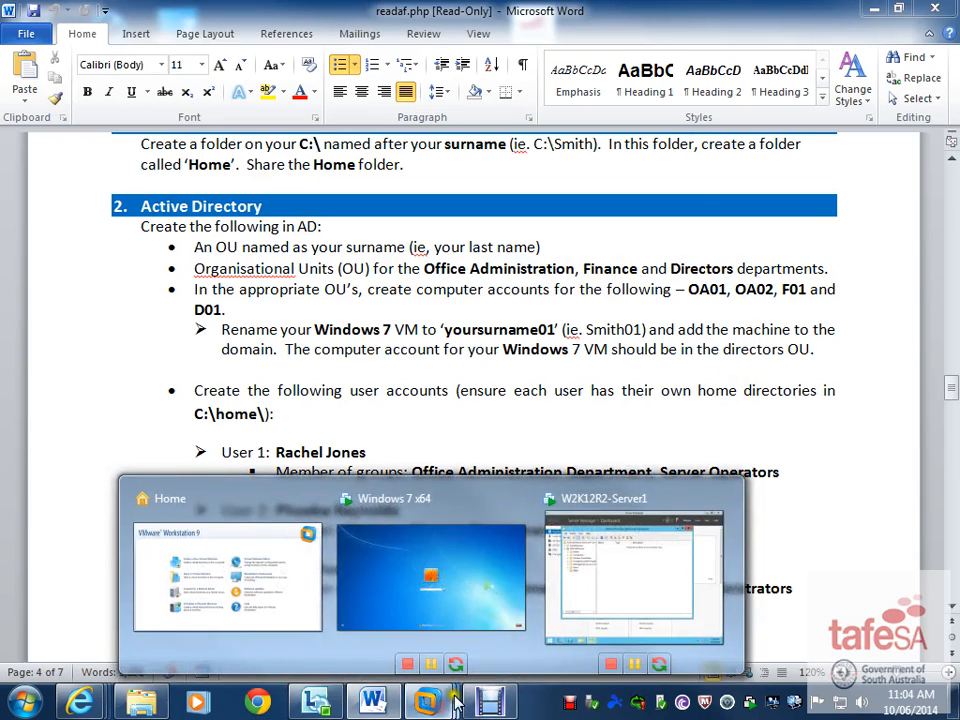
click(634, 528)
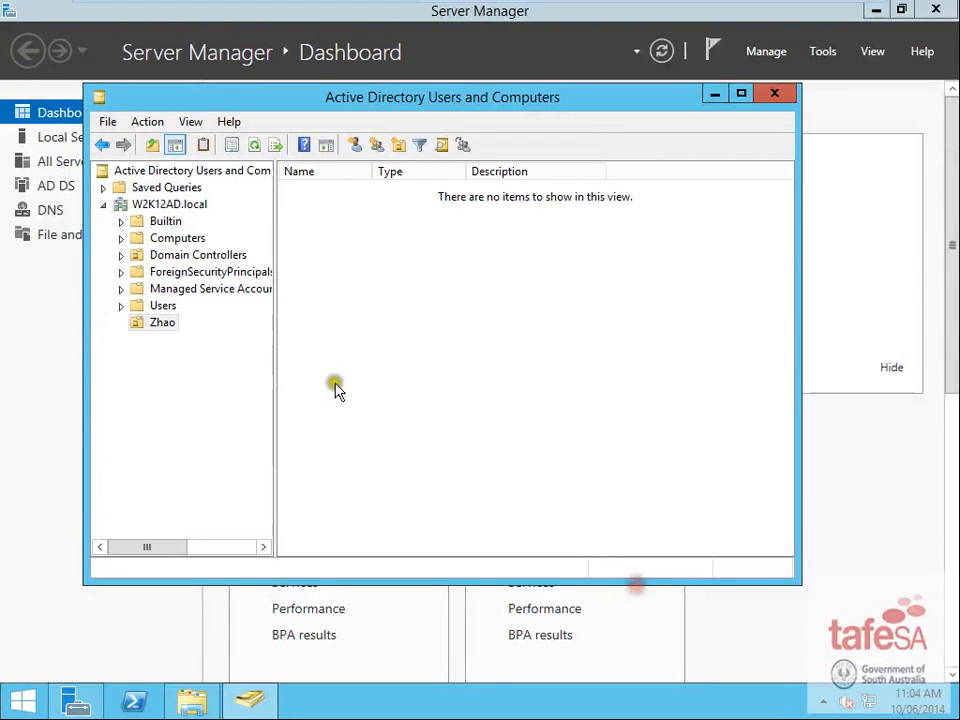
- Create an unprotected Office Admin OU inside the surname OU
click(161, 322)
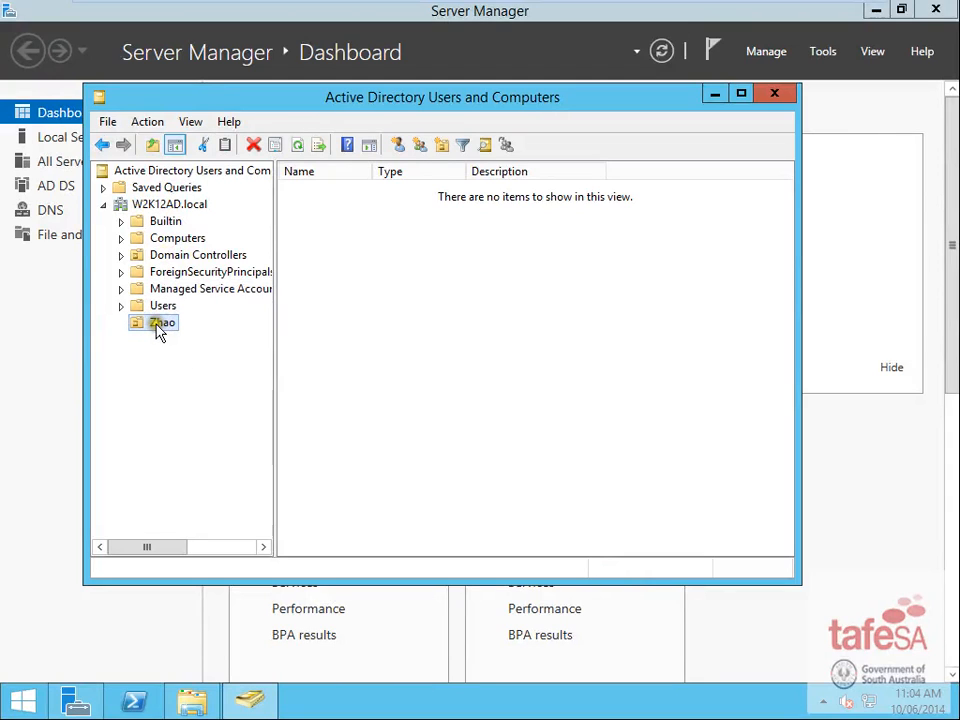
click(161, 322)
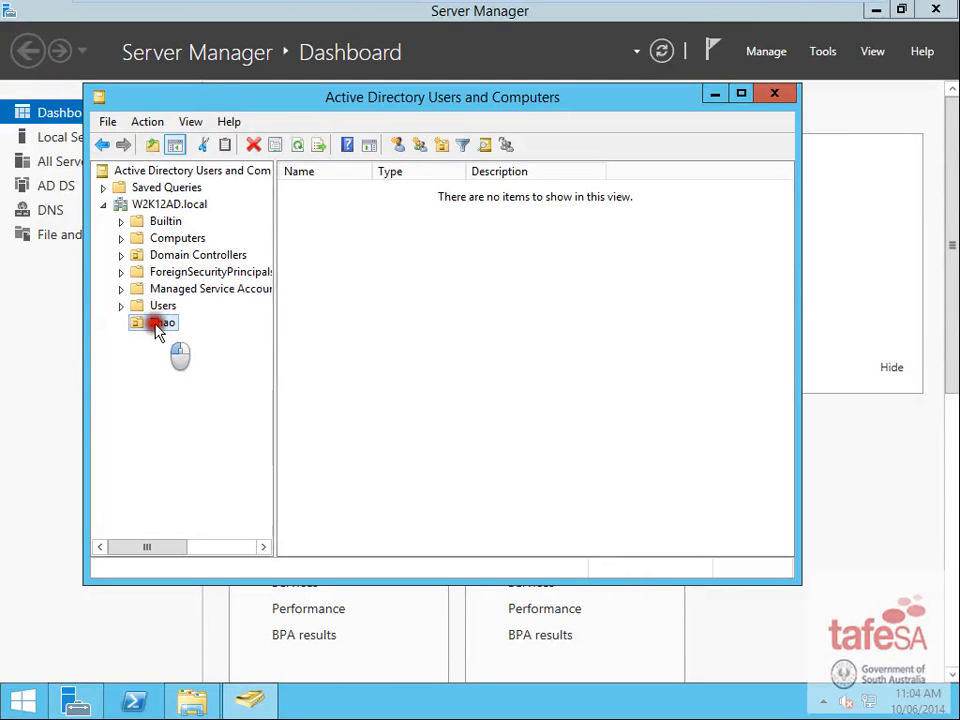
click(362, 340)
click(441, 145)
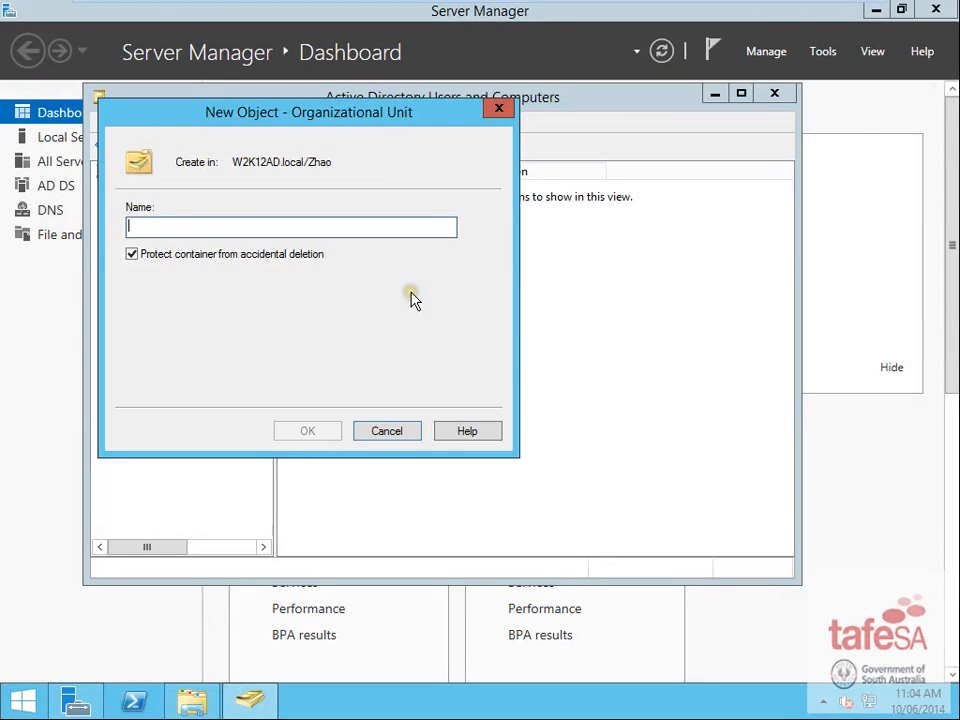
click(138, 254)
click(172, 226)
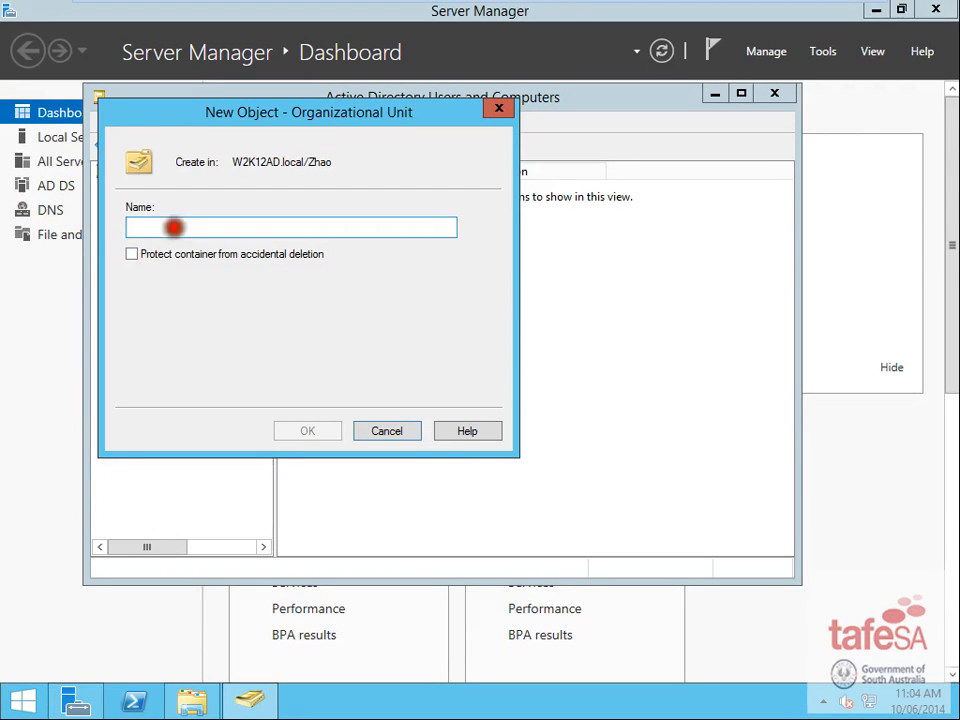
text(Office Admin)
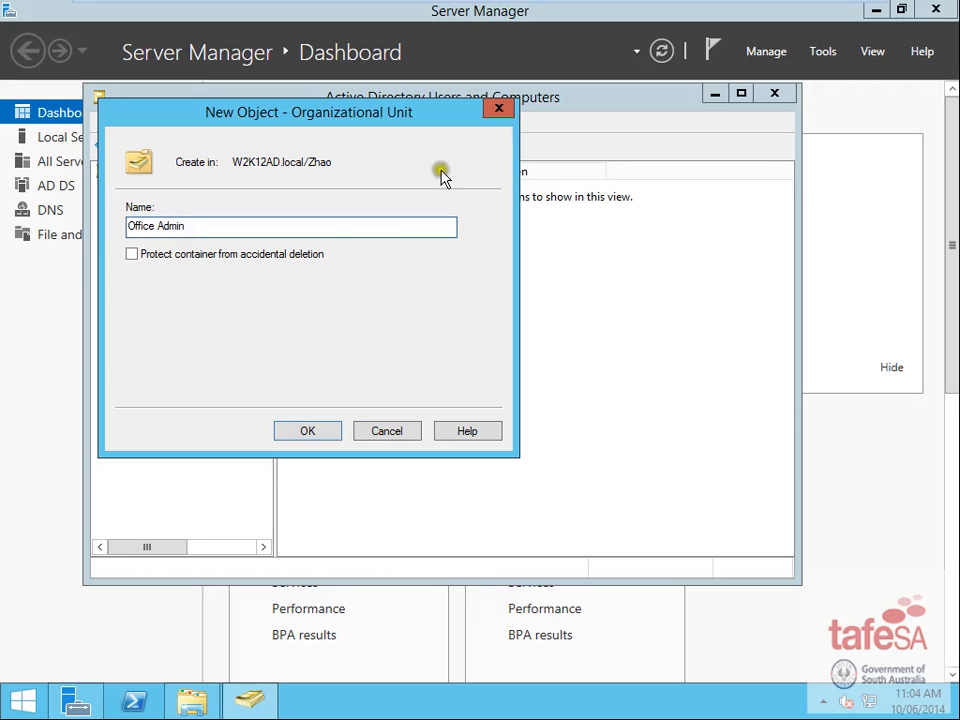
click(311, 431)
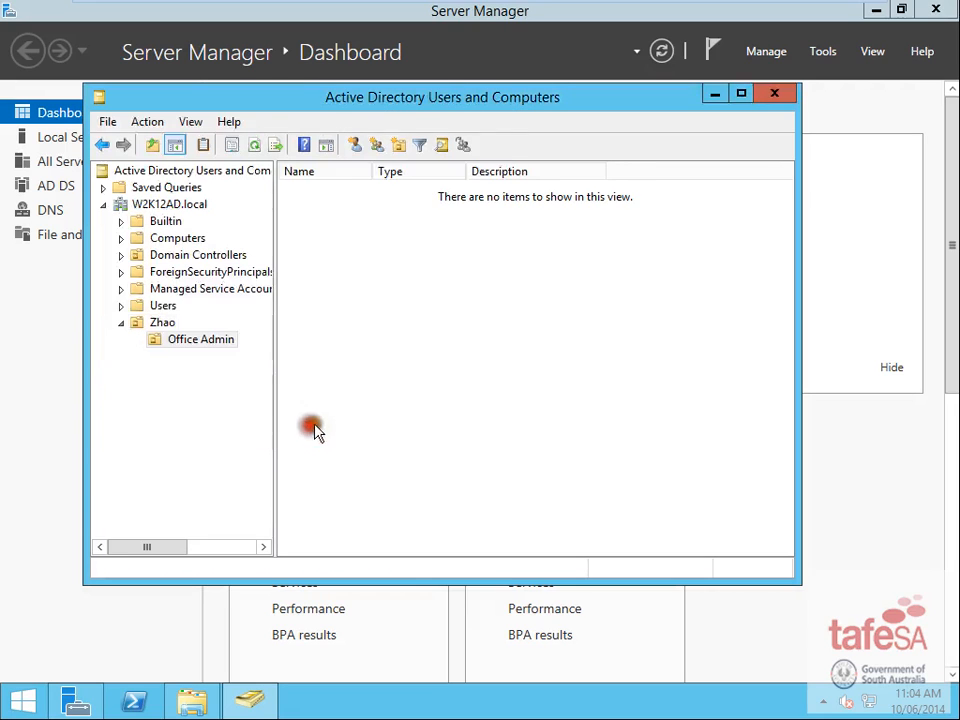
- Create an unprotected Finance OU inside the surname OU
click(155, 323)
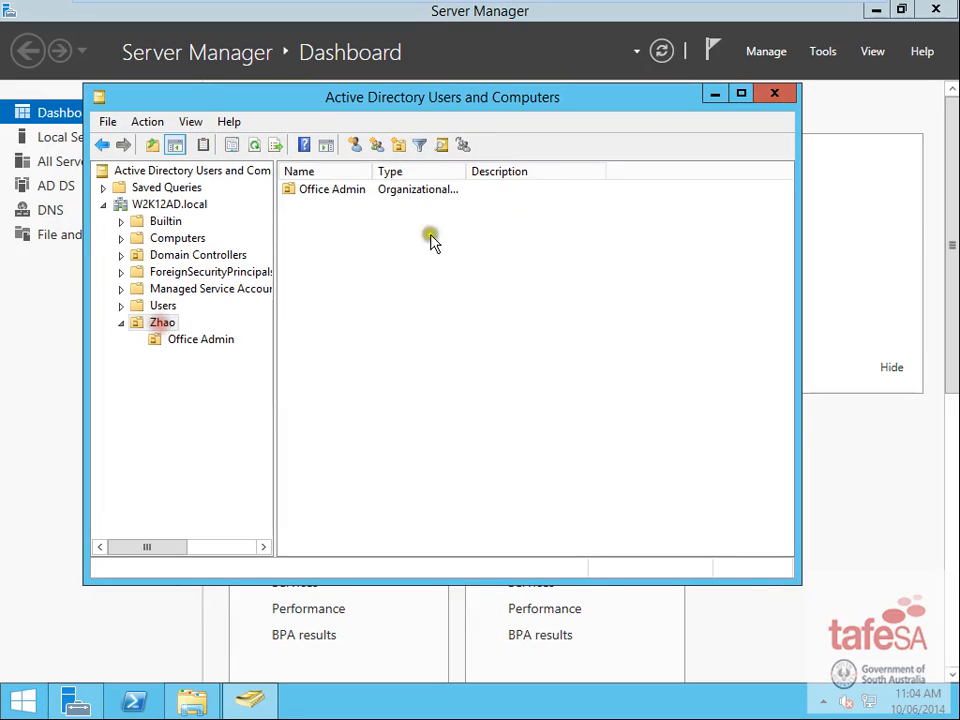
click(399, 146)
click(160, 253)
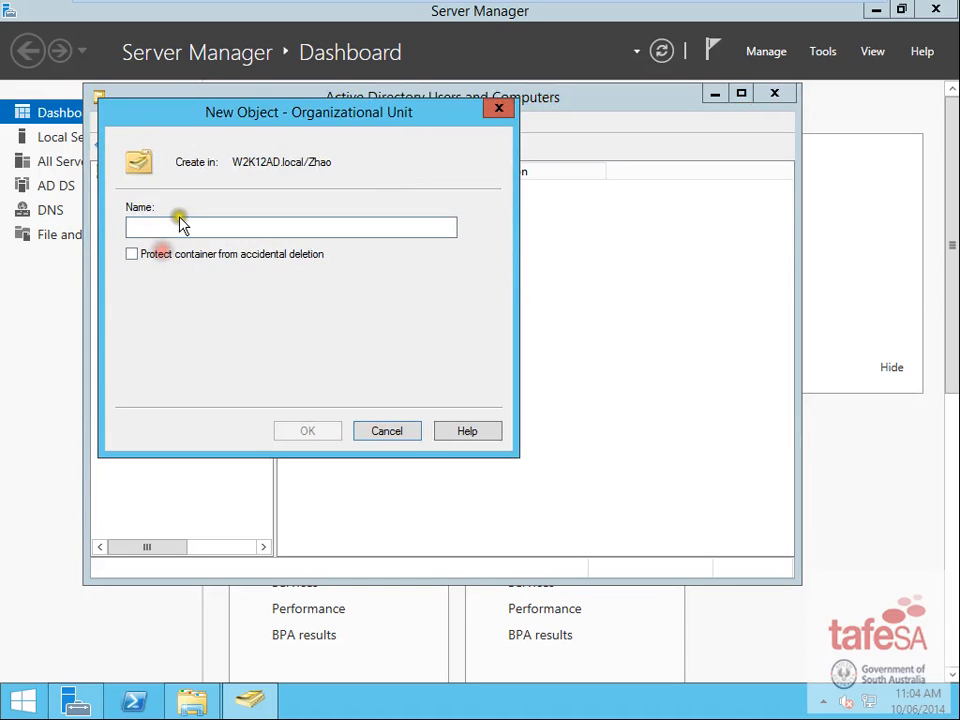
click(177, 224)
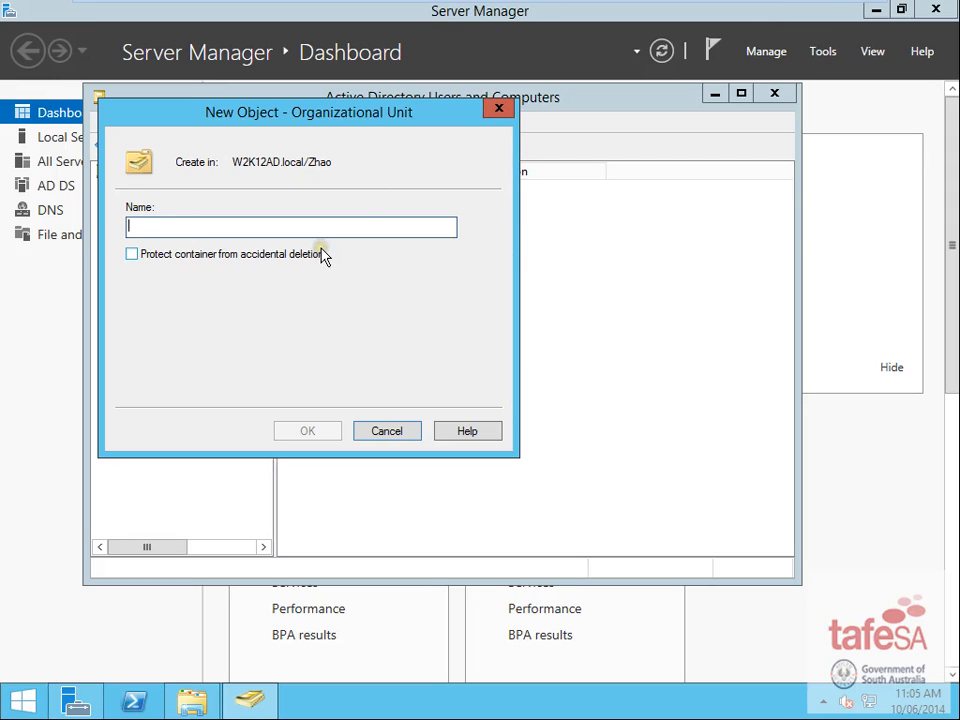
text(Finance)
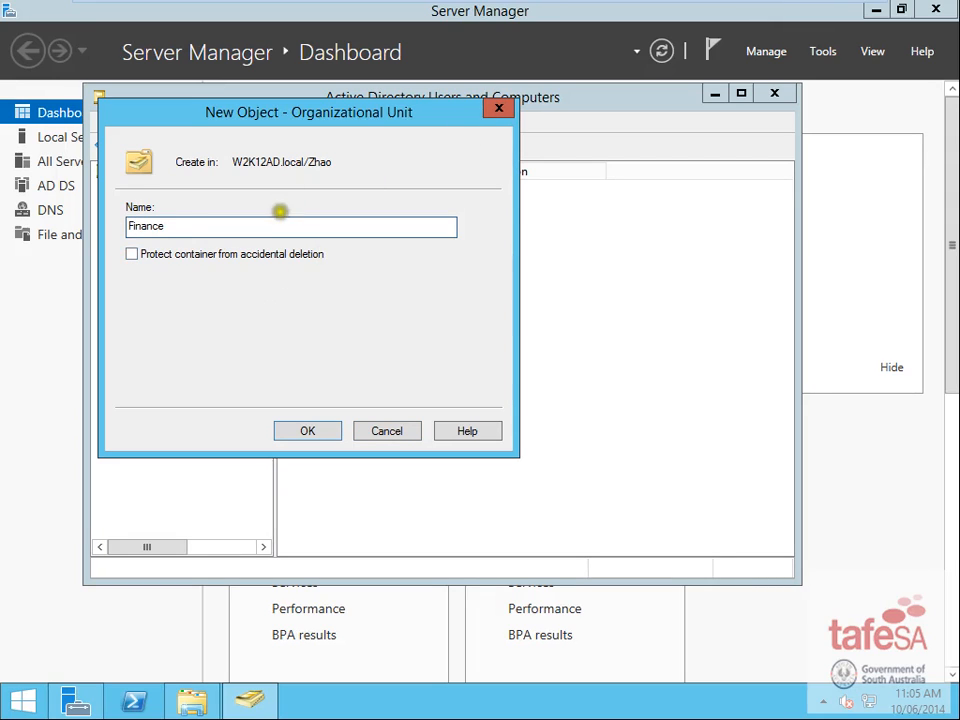
click(310, 438)
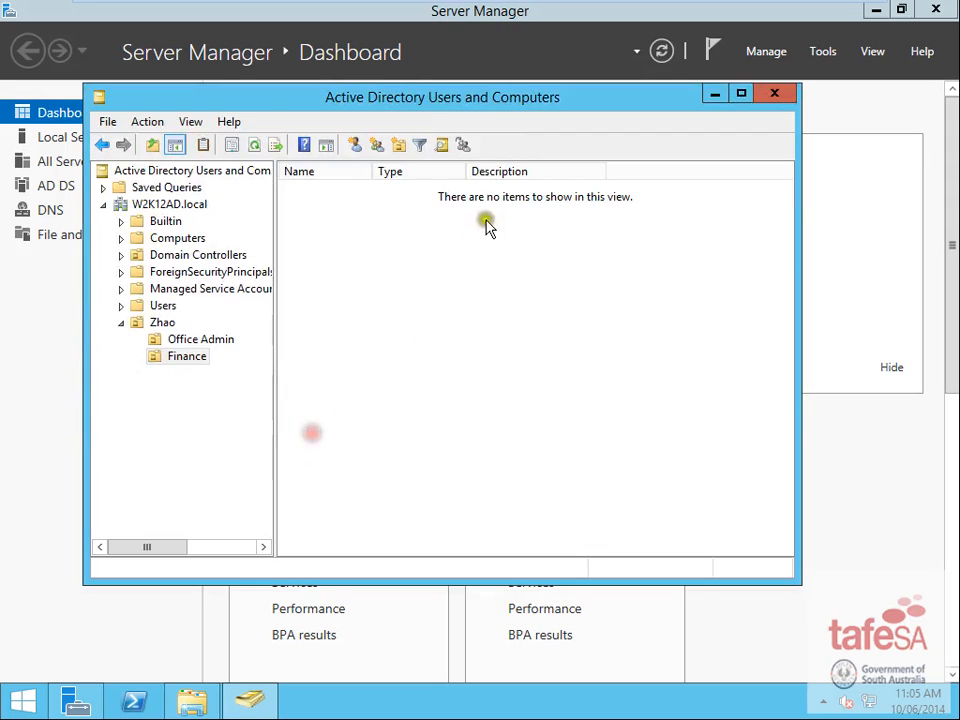
- Create an unprotected Directors OU inside the surname OU and view its children
click(163, 325)
click(398, 146)
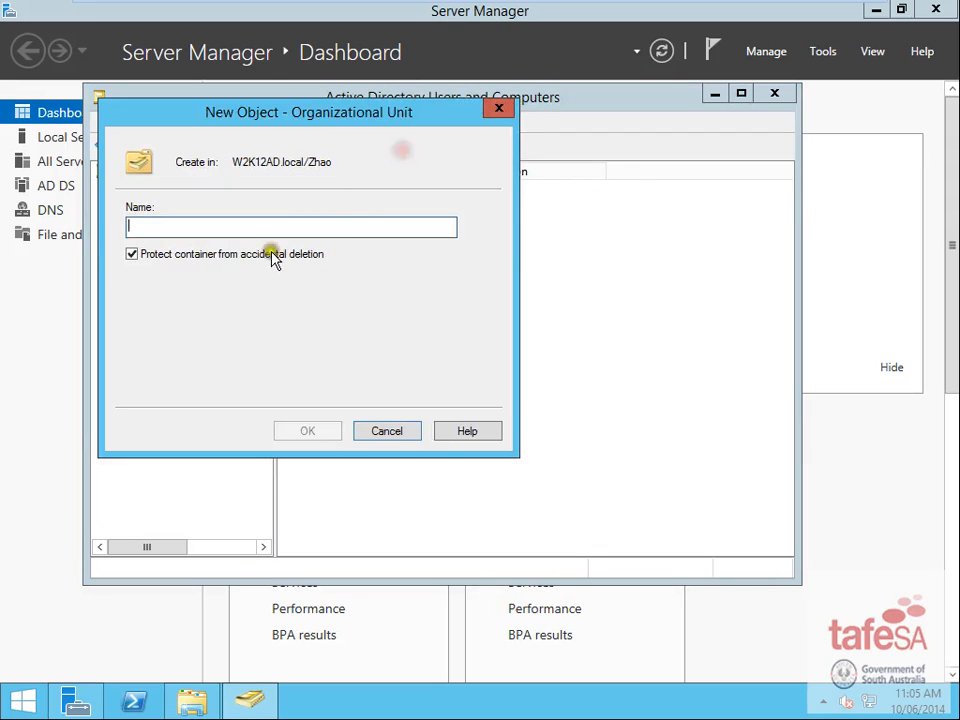
click(230, 256)
click(232, 226)
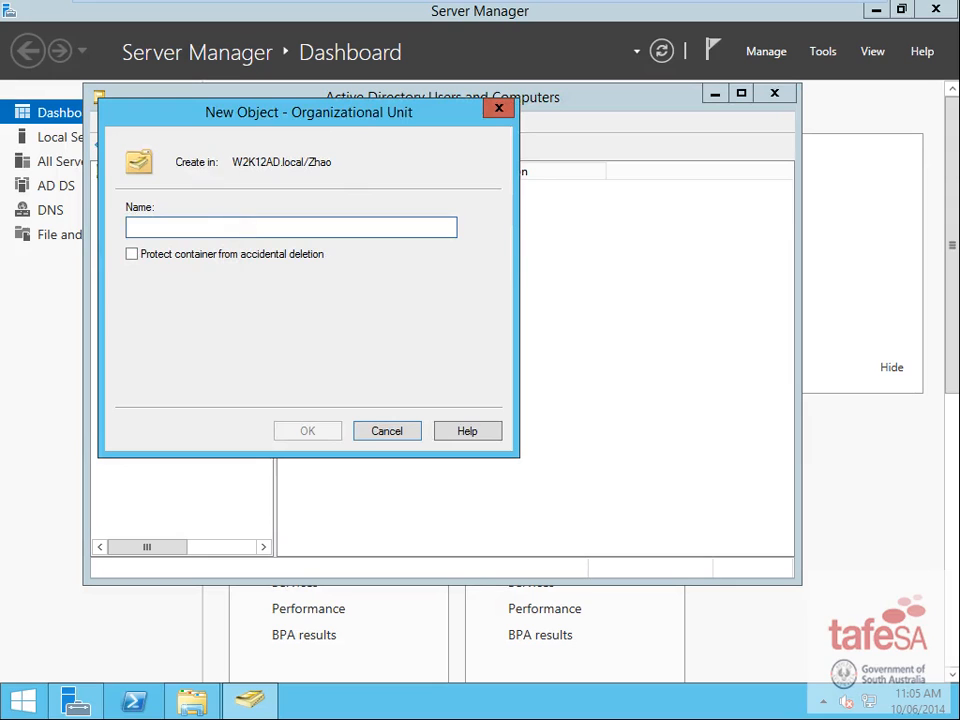
text(Directors)
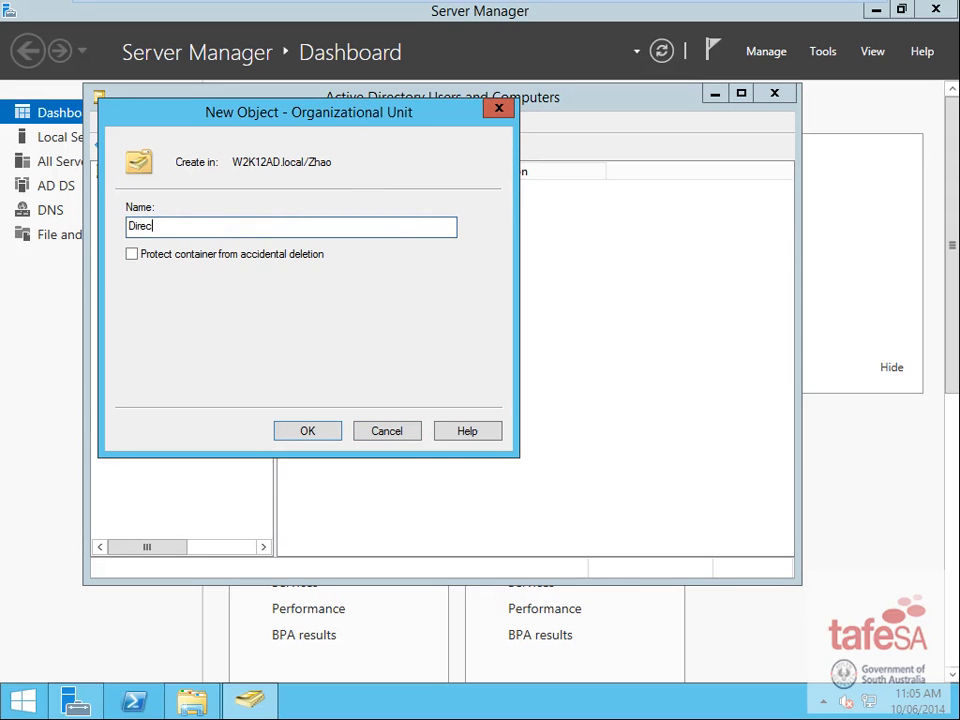
click(333, 428)
click(162, 322)
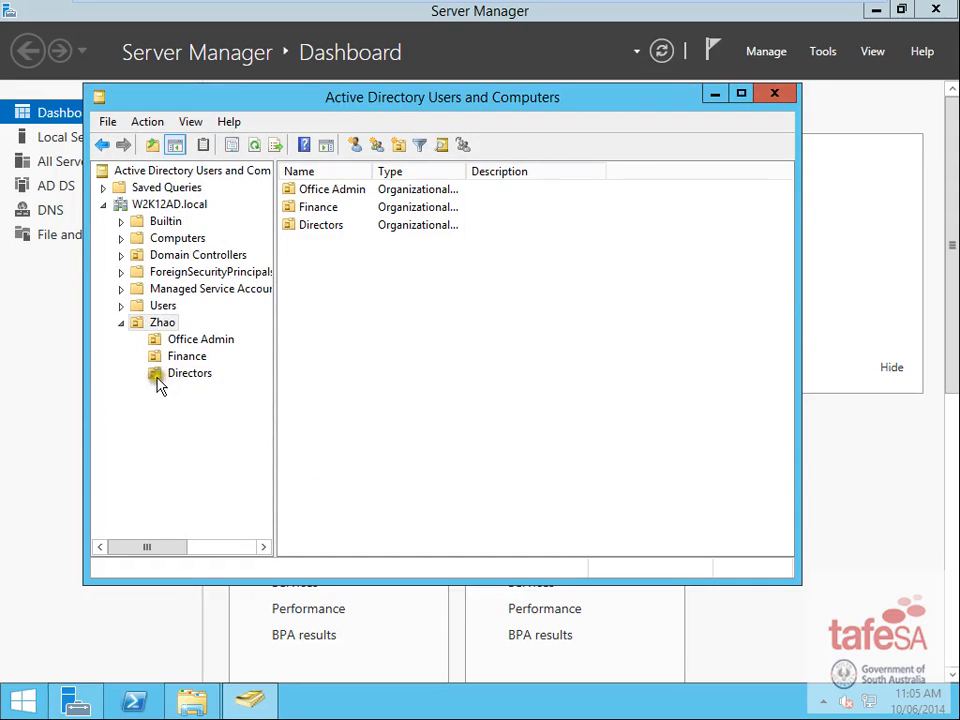
drag(158, 383, 190, 358)
click(377, 394)
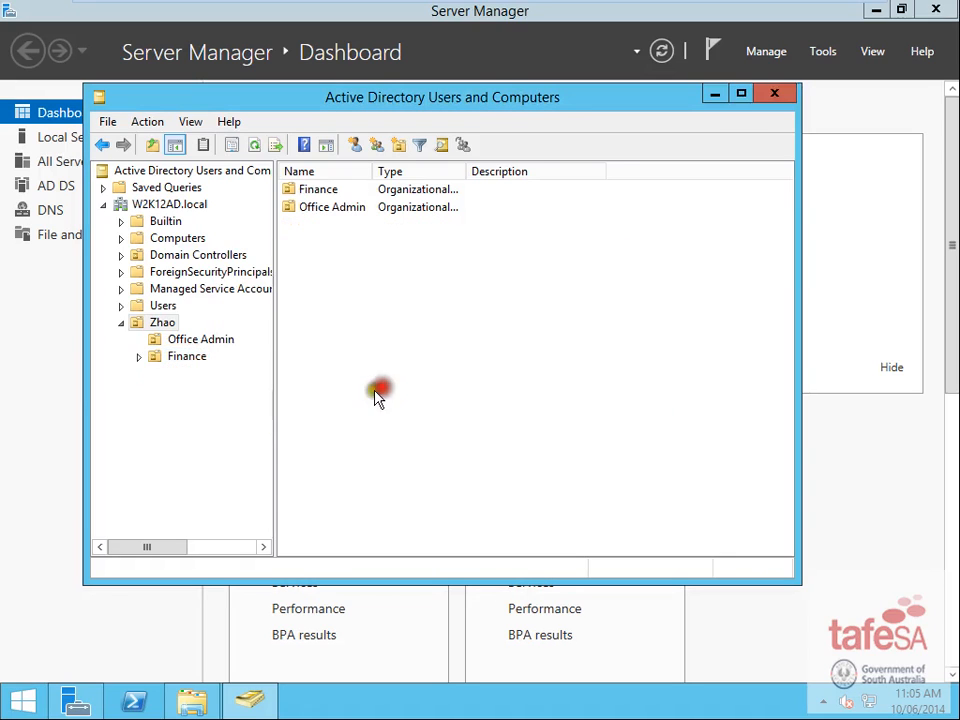
click(139, 357)
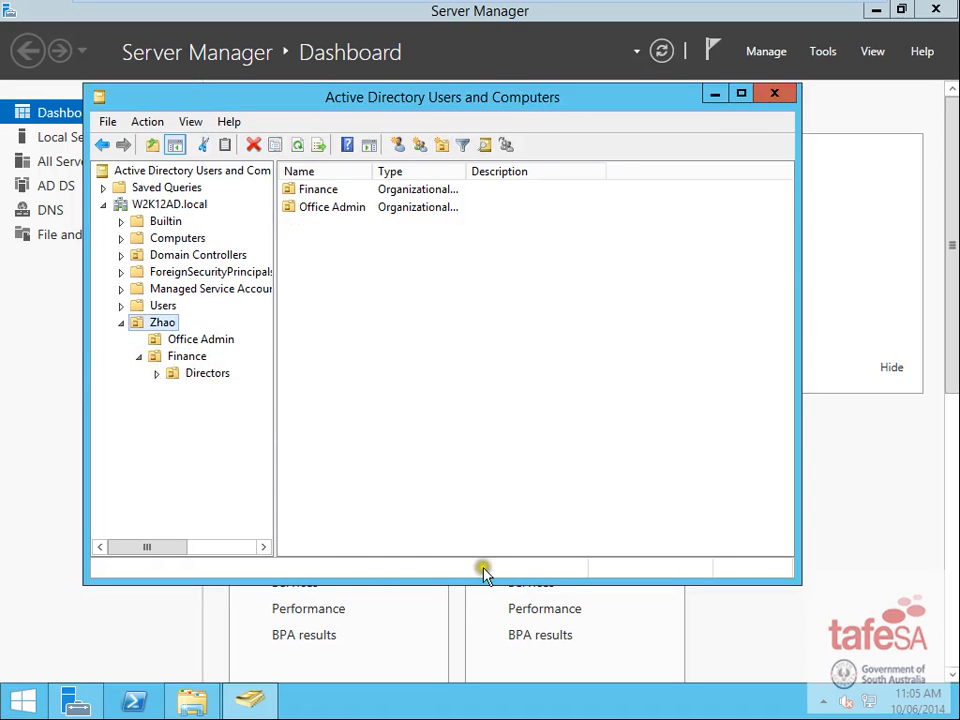
drag(192, 376, 162, 323)
click(286, 368)
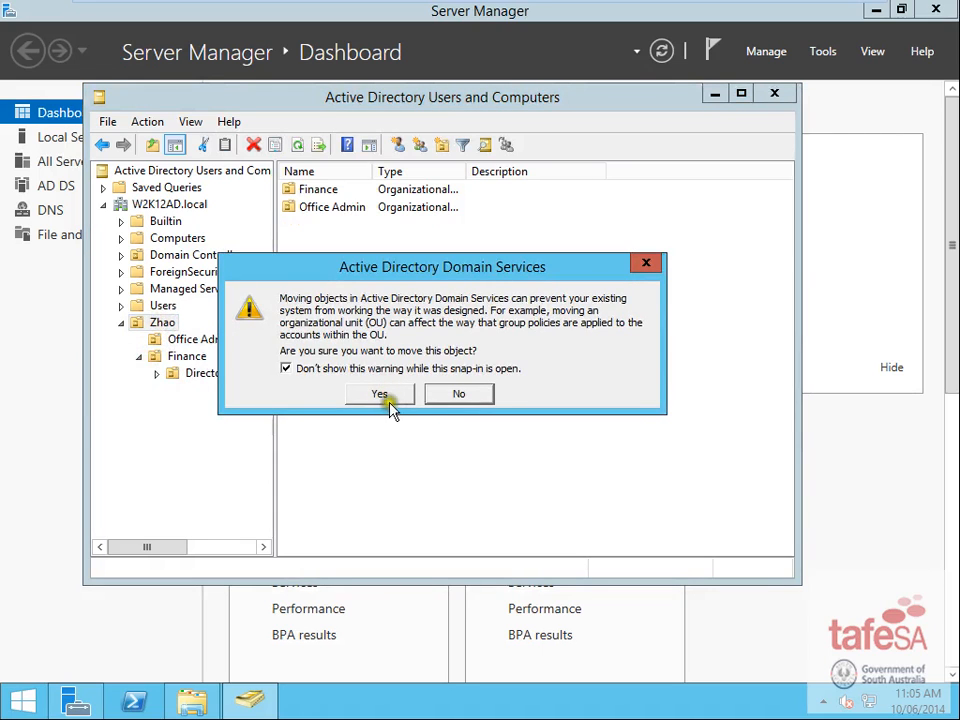
click(320, 369)
click(336, 370)
click(363, 391)
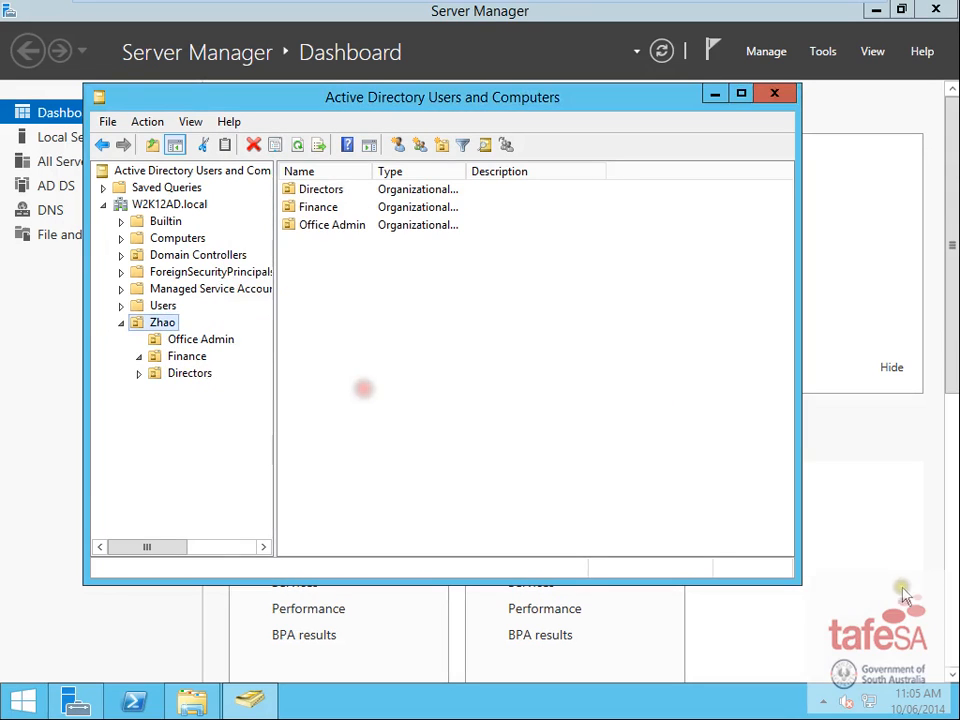
mouse_move(686, 9)
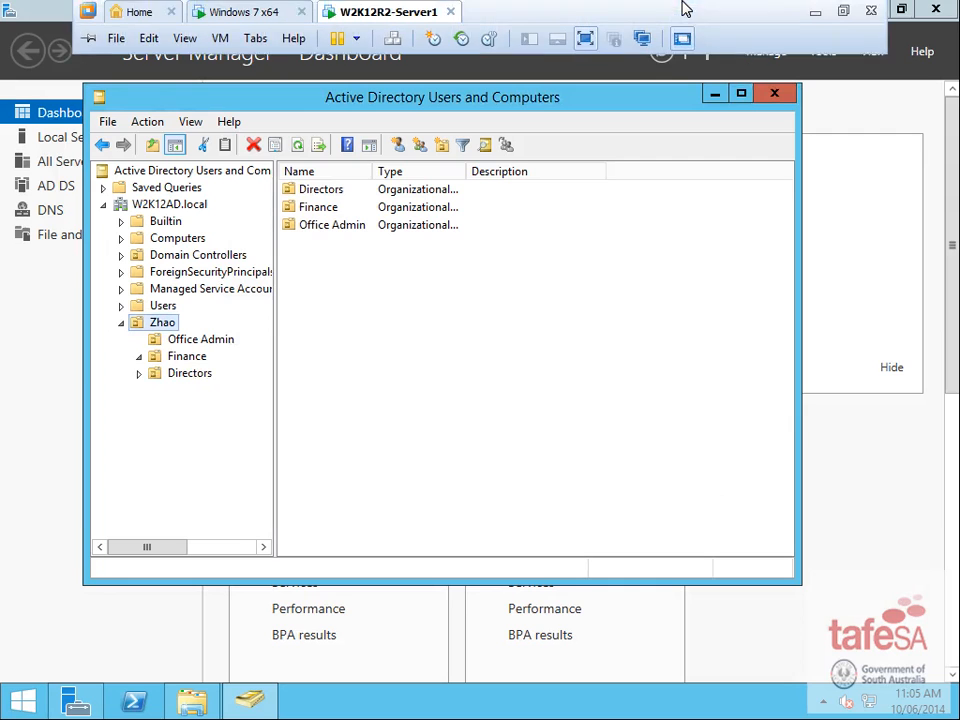
- Highlight the Word bullet listing computer accounts OA01, OA02, F01 and D01, then minimize Word
click(815, 11)
click(250, 330)
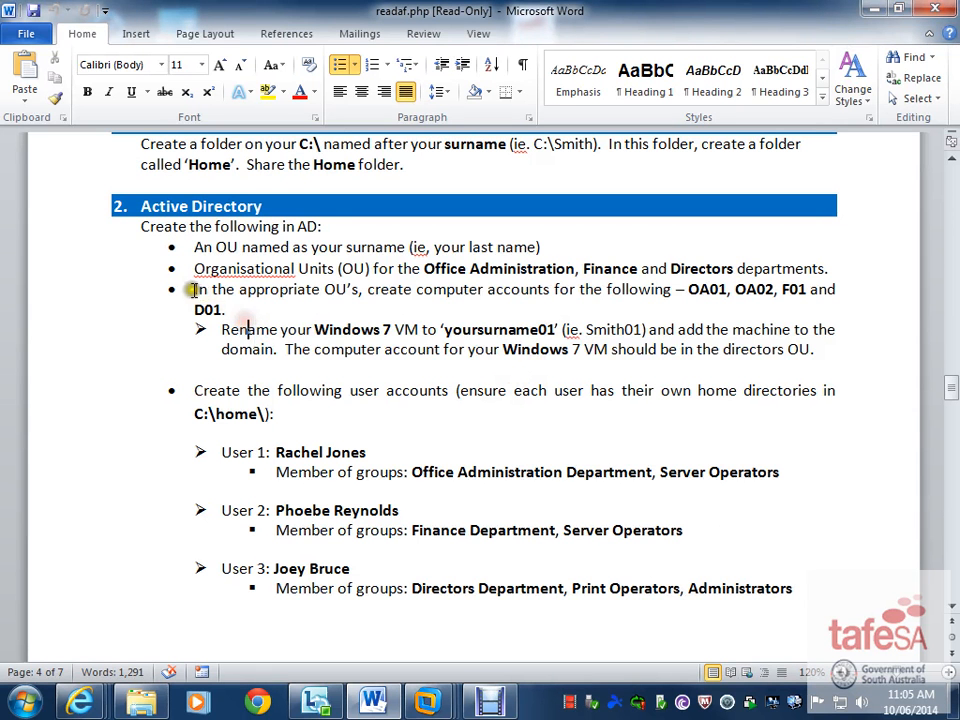
drag(193, 290, 291, 363)
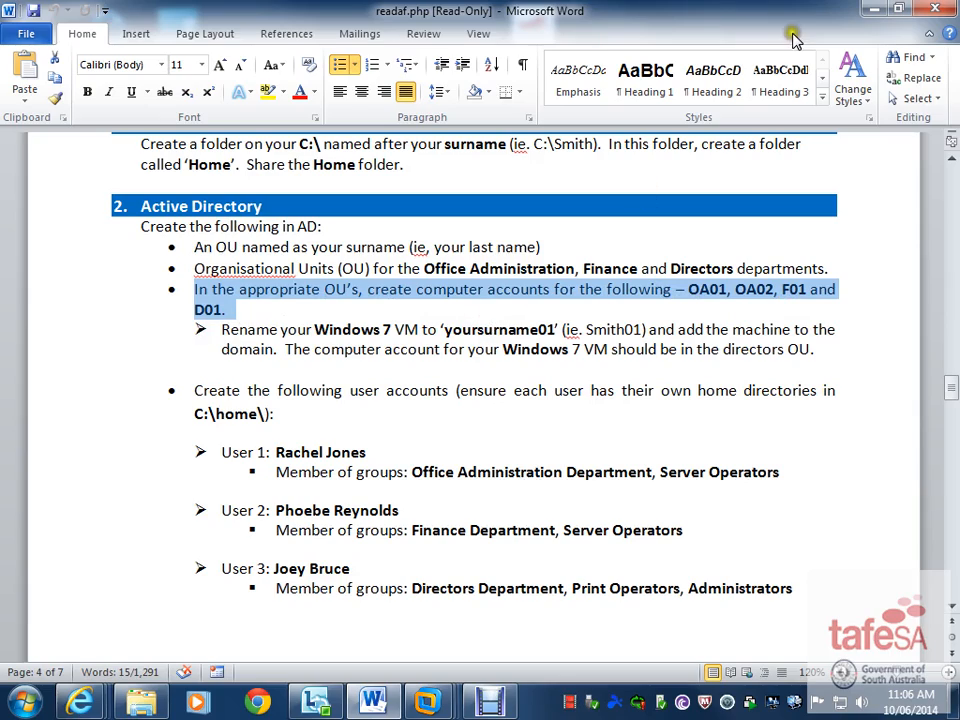
click(870, 10)
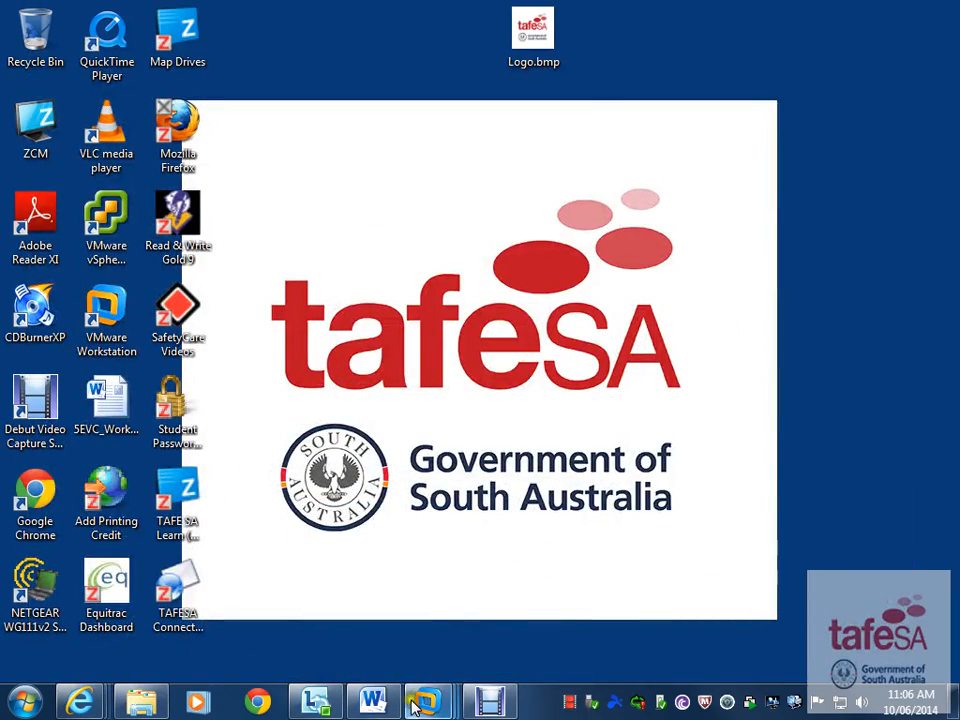
- Create computer accounts OA01 and OA02 in the Office Admin OU
mouse_move(425, 703)
click(596, 574)
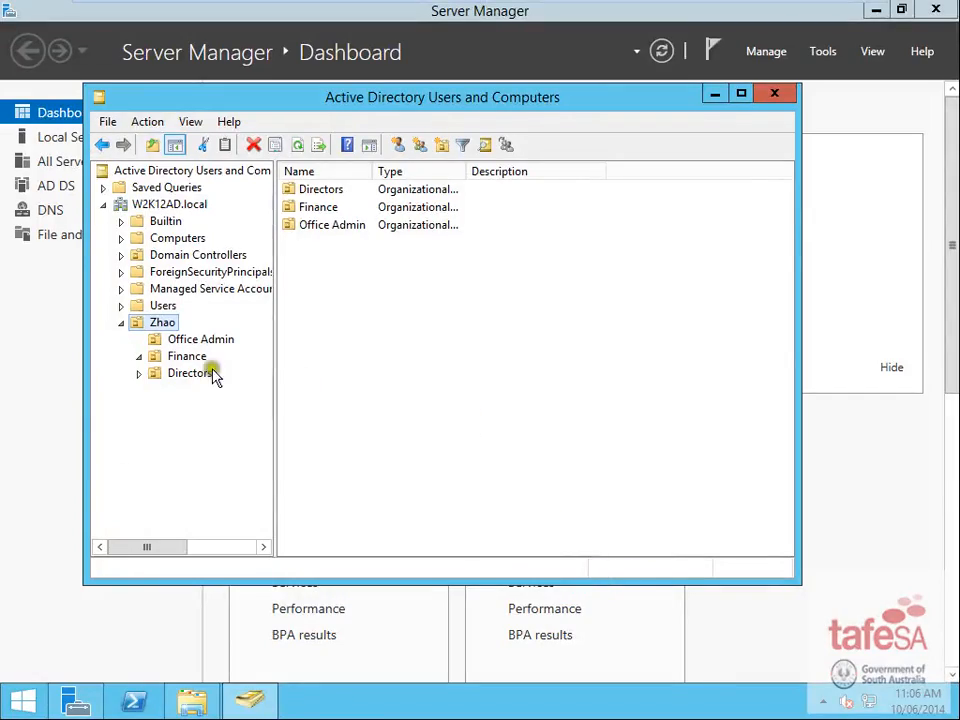
click(197, 341)
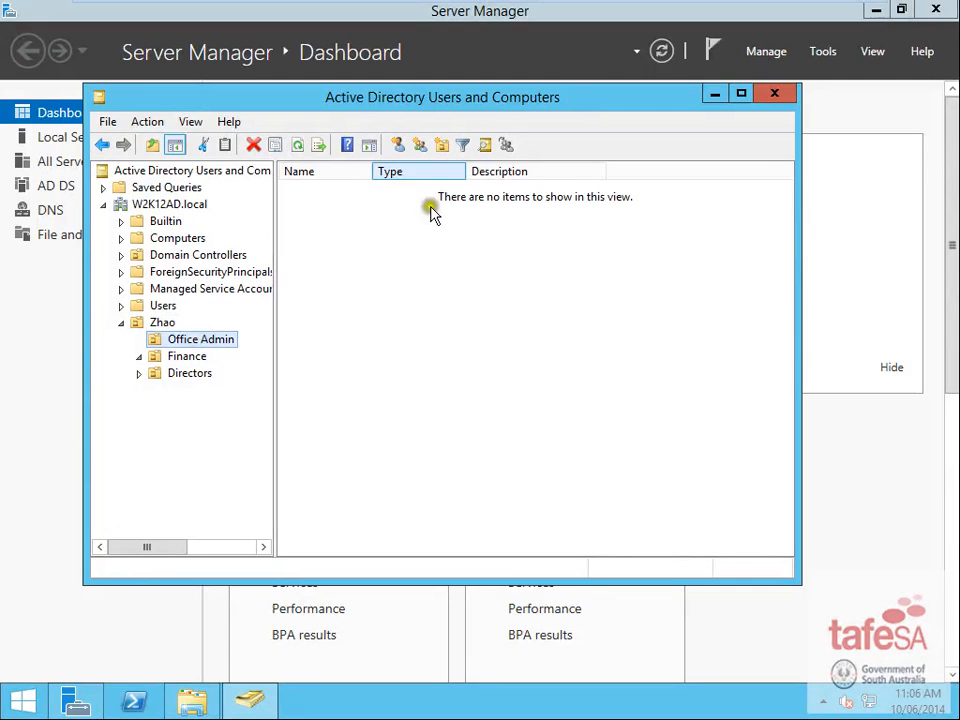
right_click(333, 261)
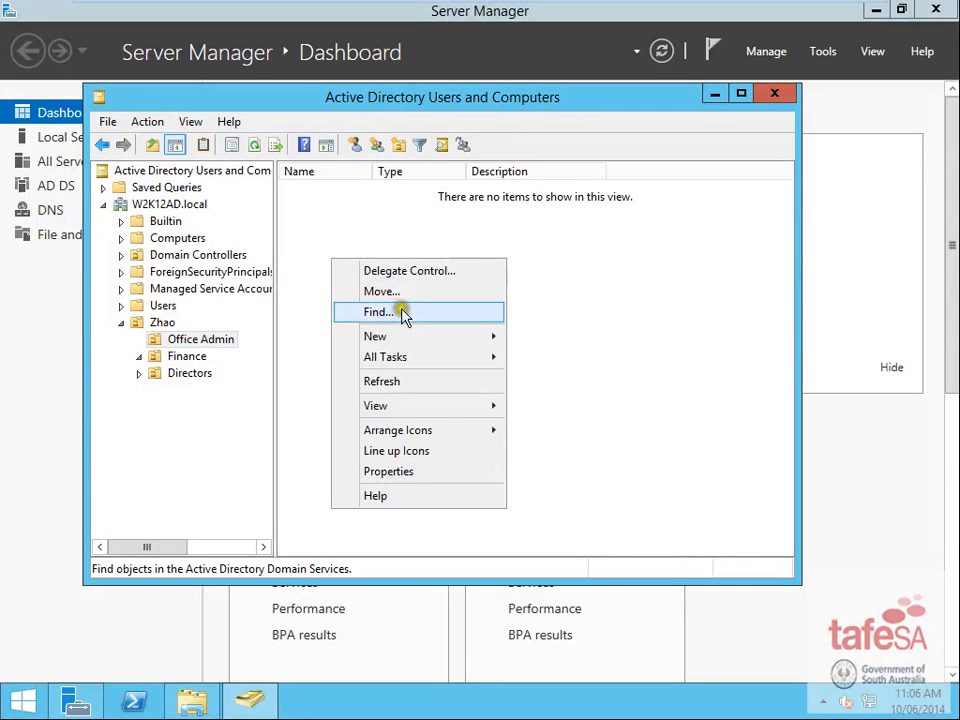
mouse_move(448, 340)
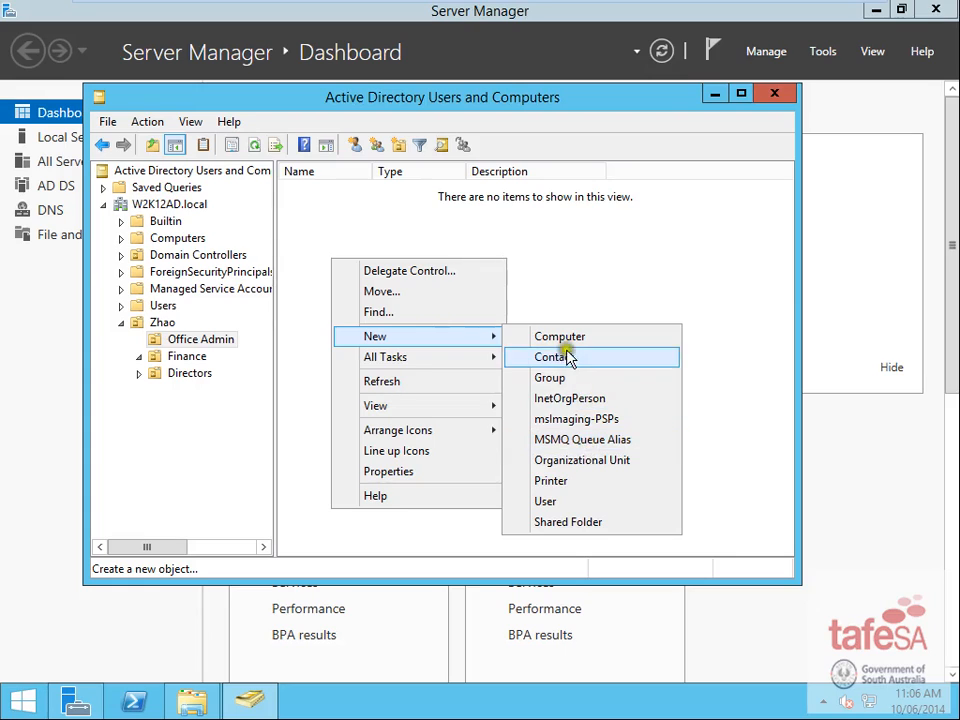
click(566, 338)
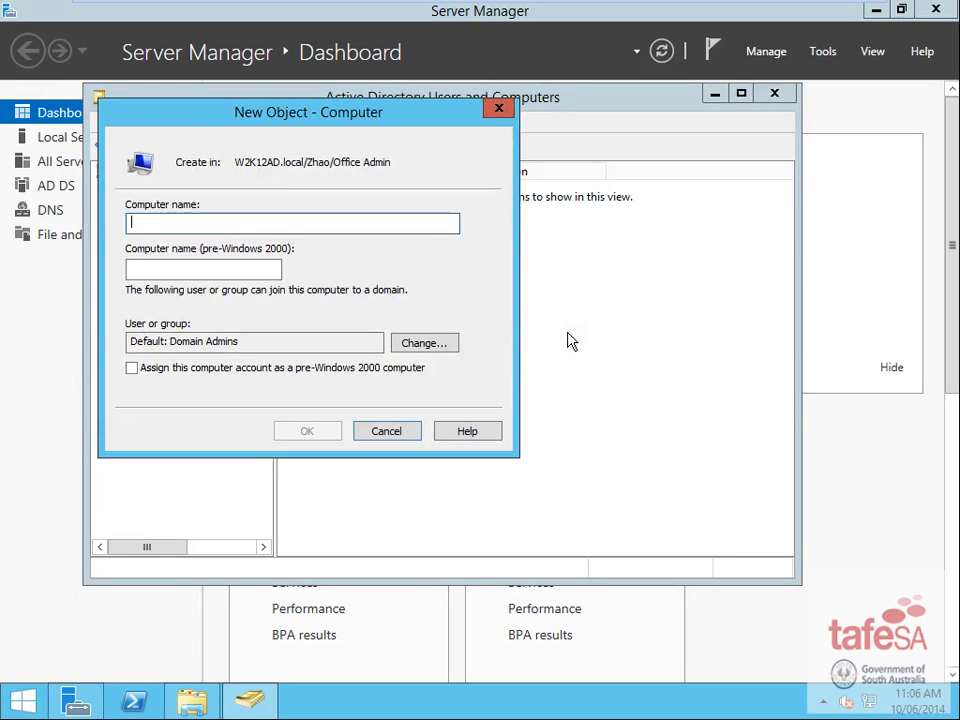
text(OA01)
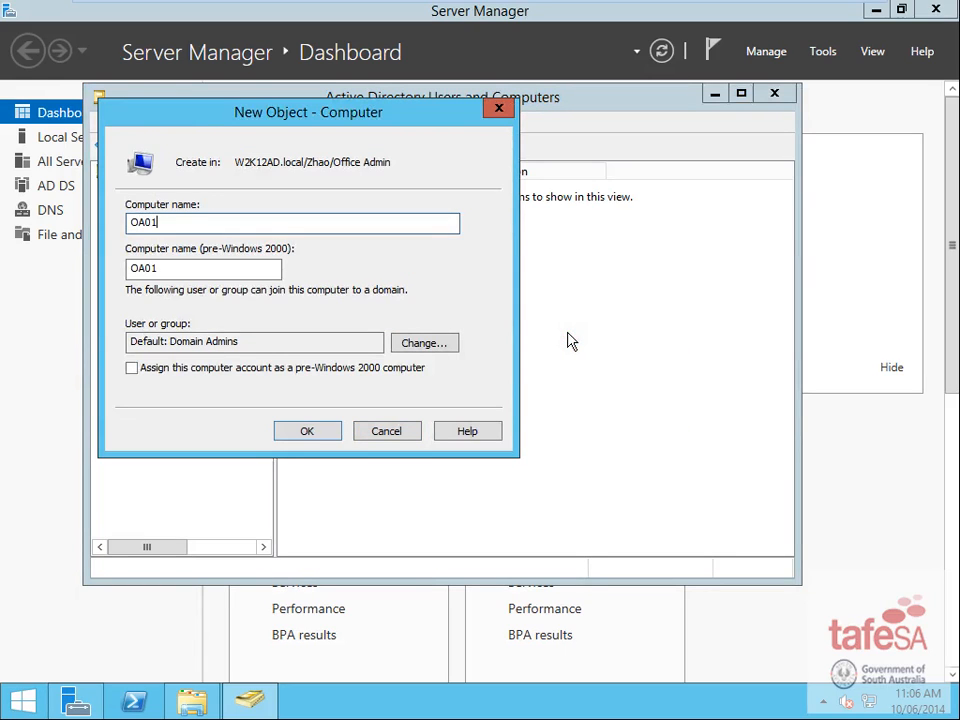
click(310, 432)
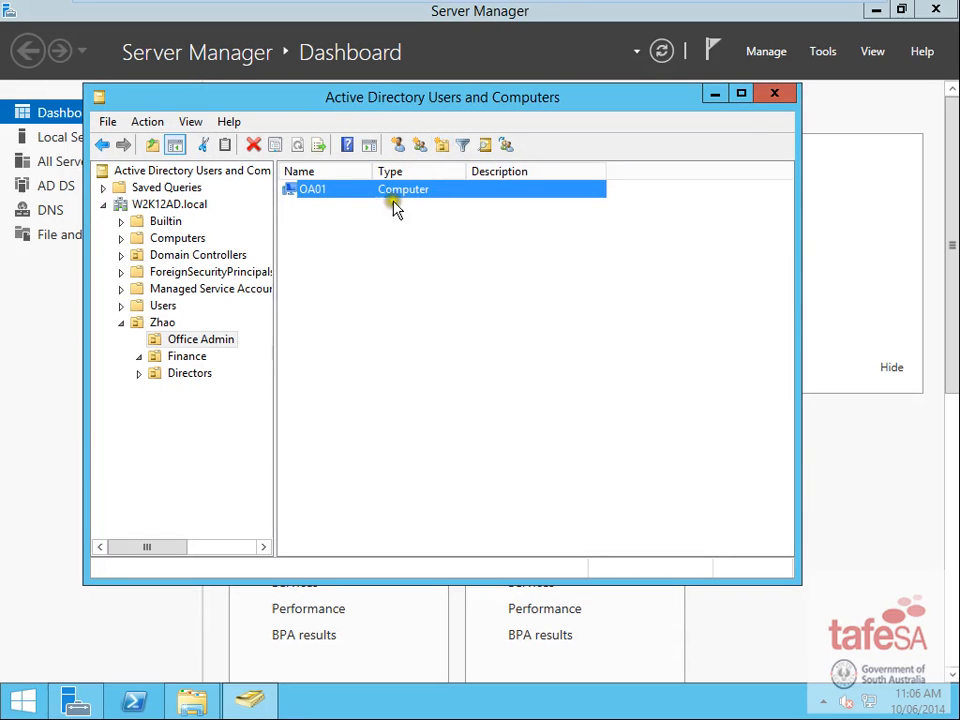
right_click(340, 197)
right_click(291, 308)
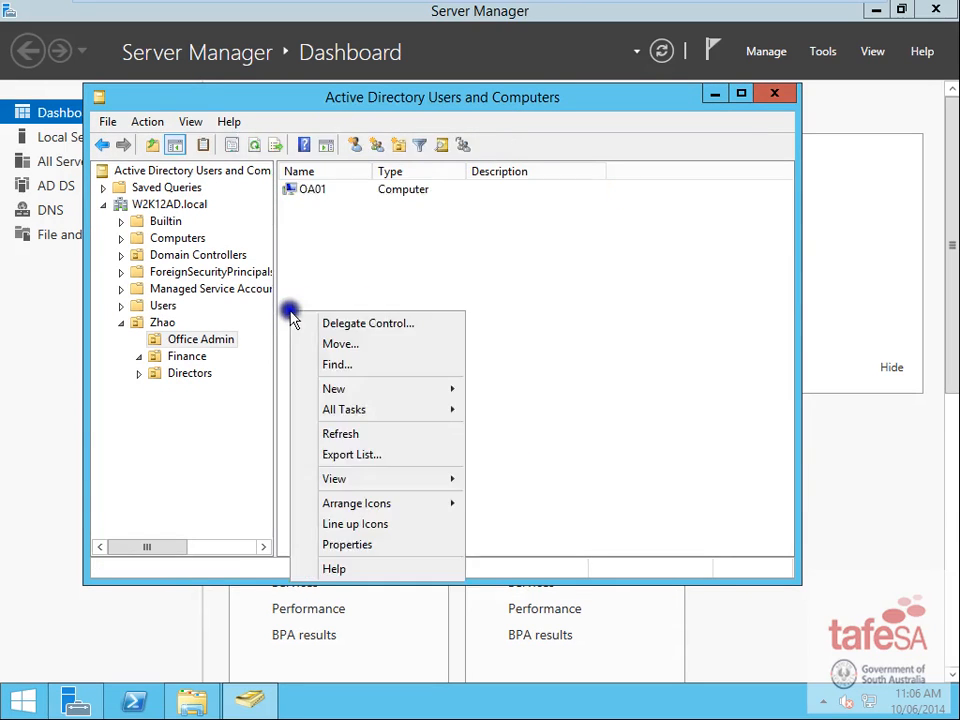
mouse_move(459, 388)
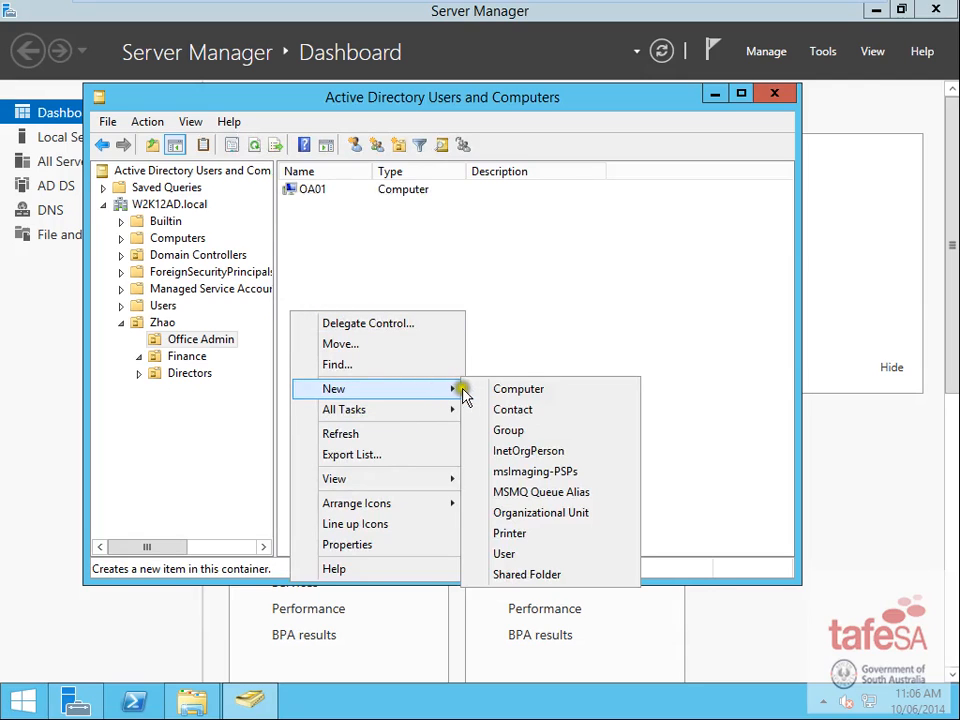
click(523, 390)
text(OA02)
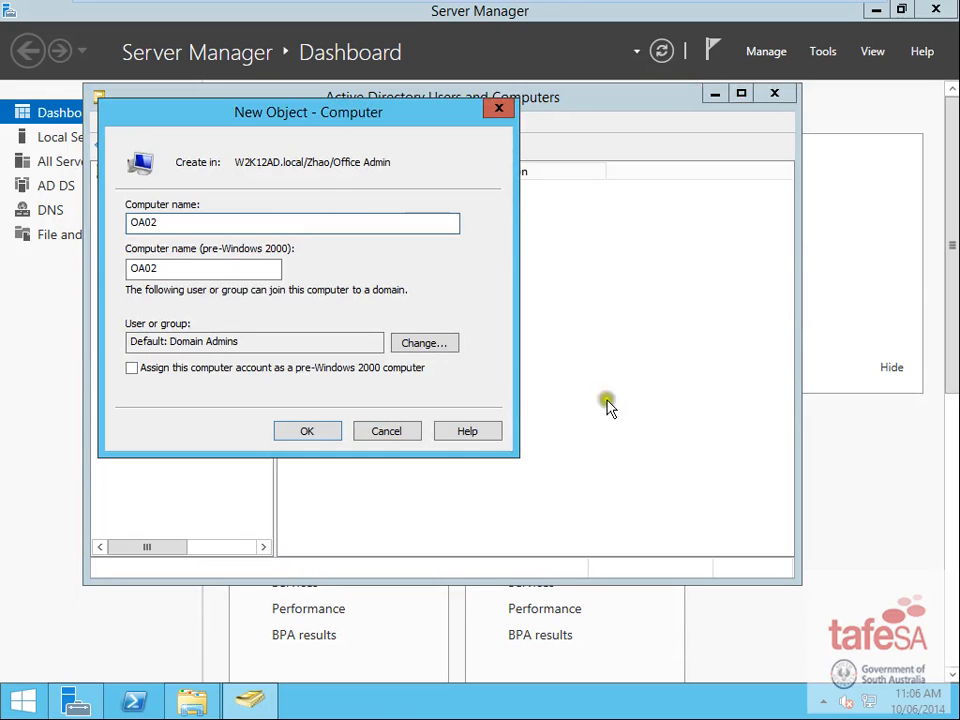
click(322, 431)
- Create computer account F01 in the Finance OU
click(163, 357)
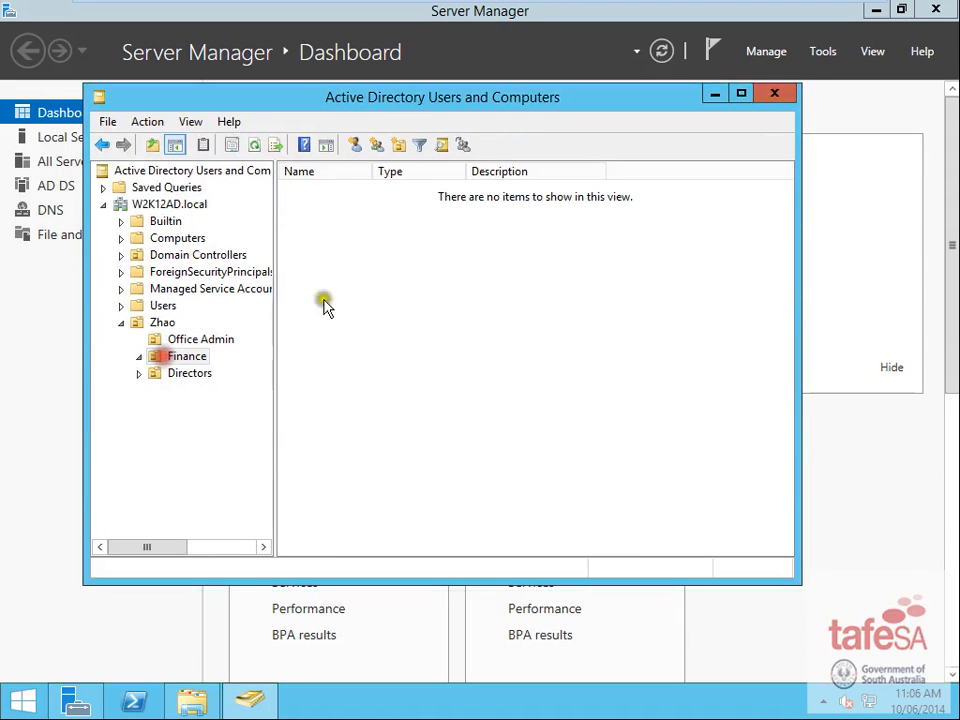
right_click(360, 258)
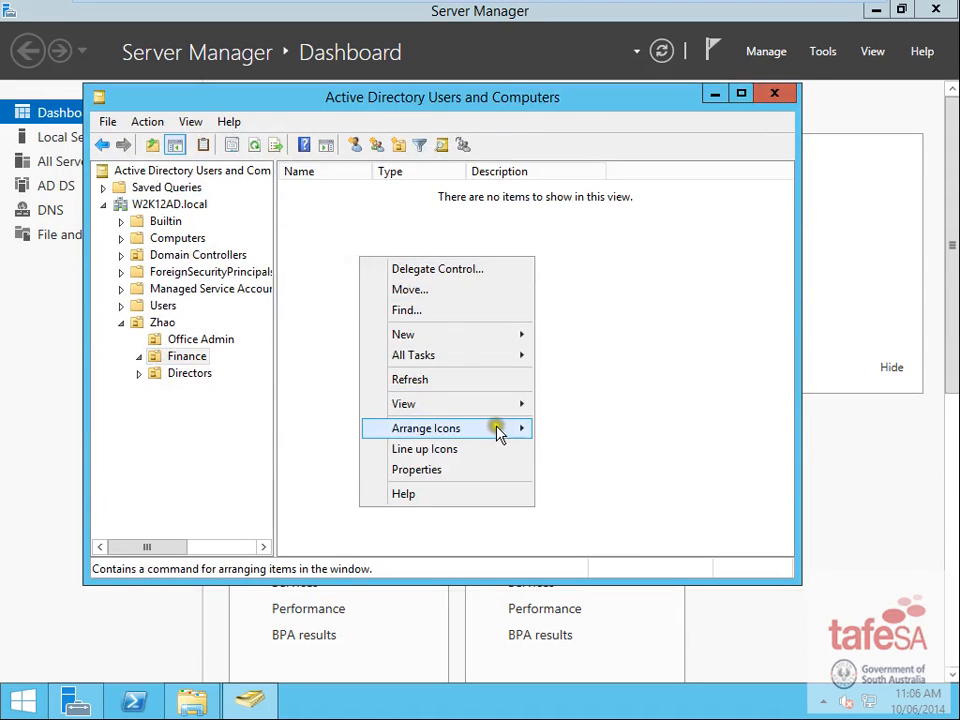
mouse_move(521, 336)
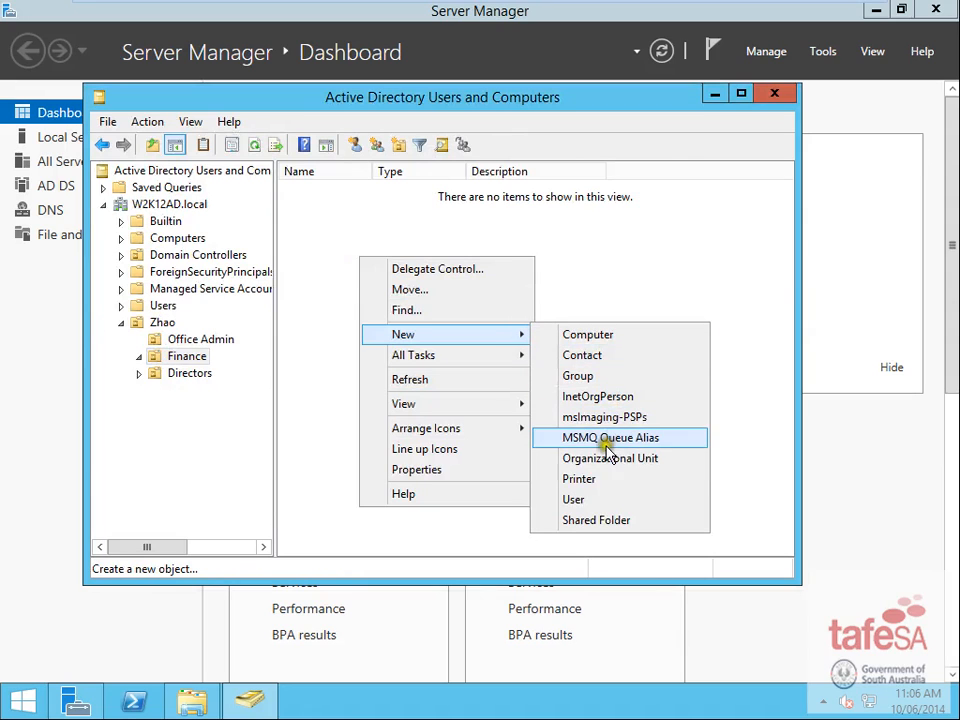
click(591, 340)
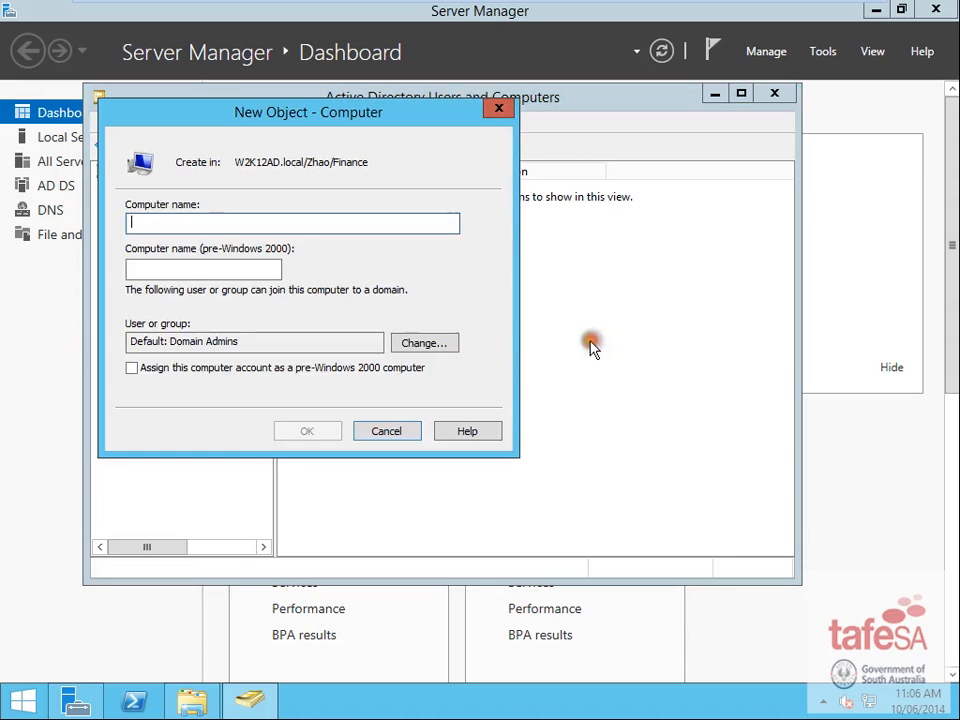
text(F01)
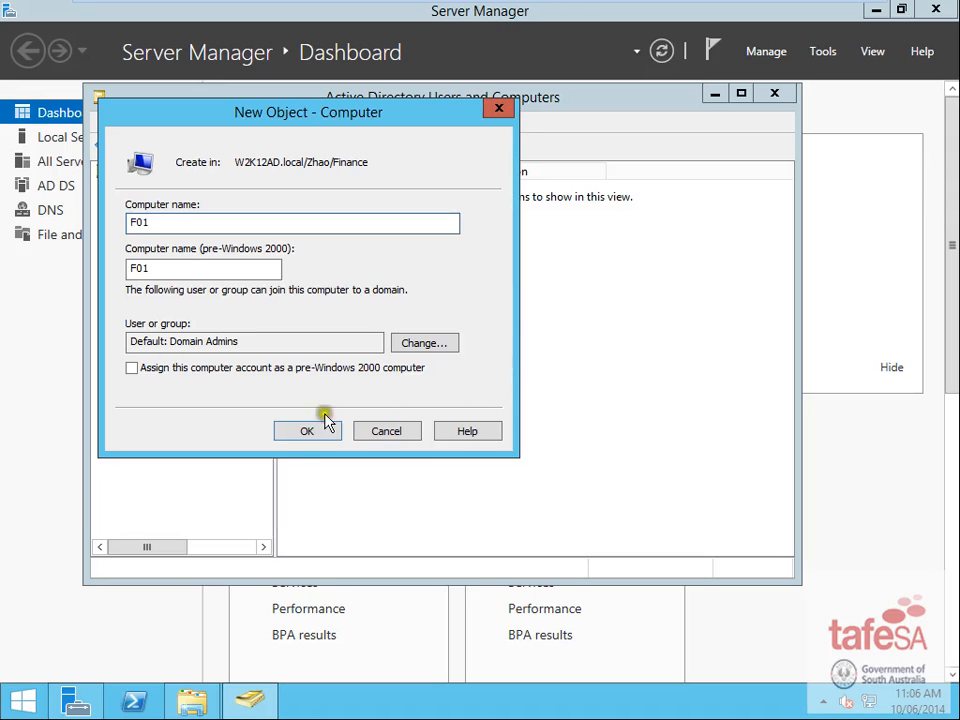
click(310, 431)
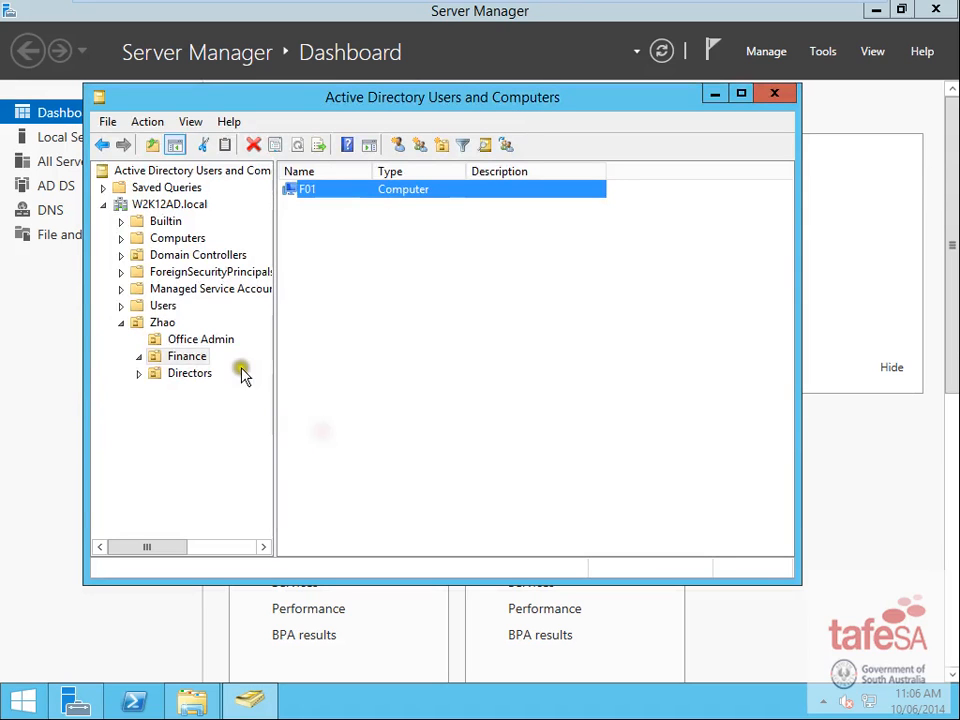
- Create computer account D01 in the Directors OU, then return to the Word brief
click(190, 376)
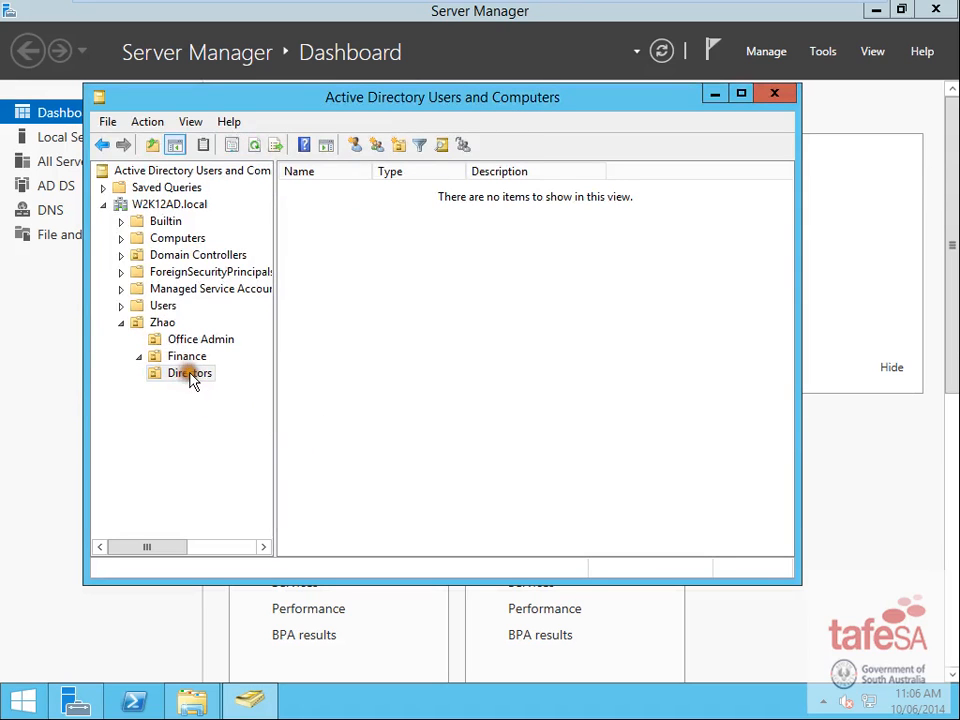
right_click(387, 290)
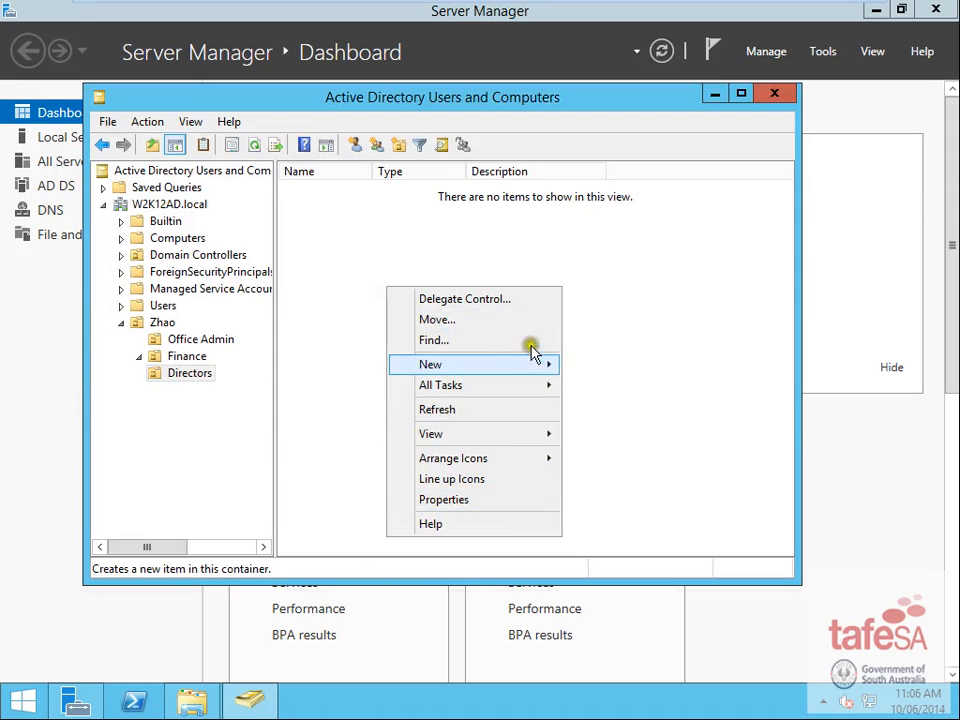
mouse_move(546, 366)
click(627, 370)
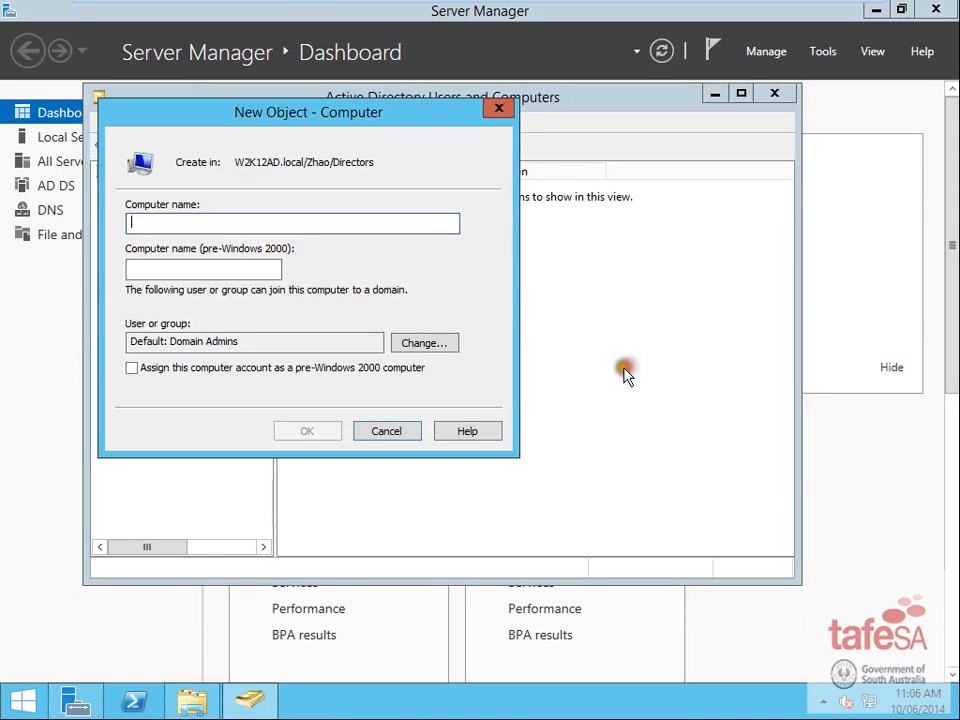
text(D01)
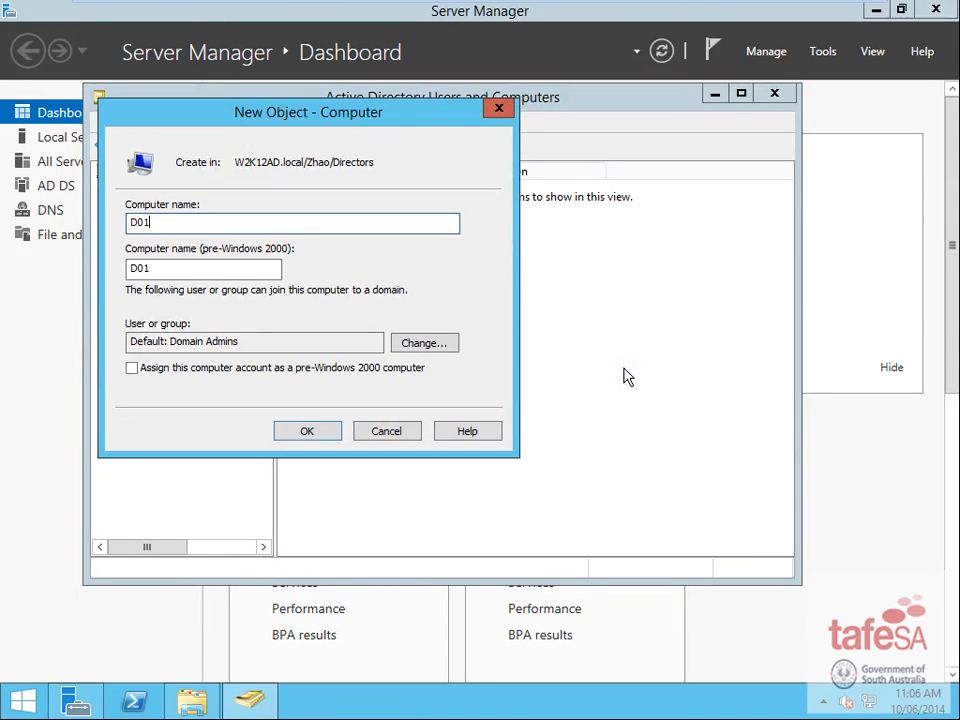
click(322, 431)
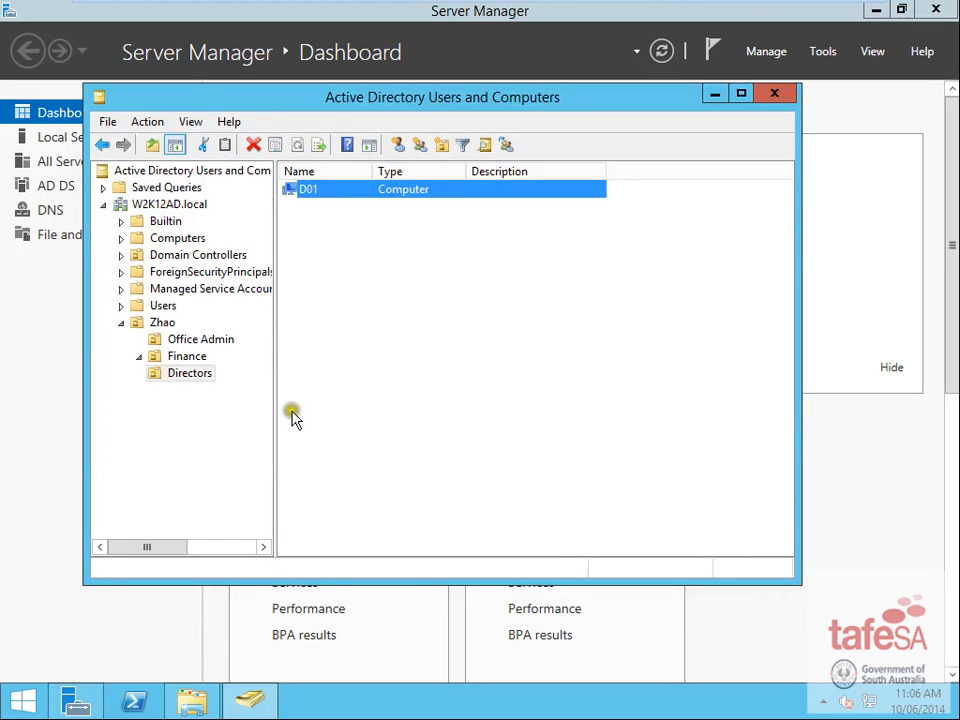
mouse_move(648, 9)
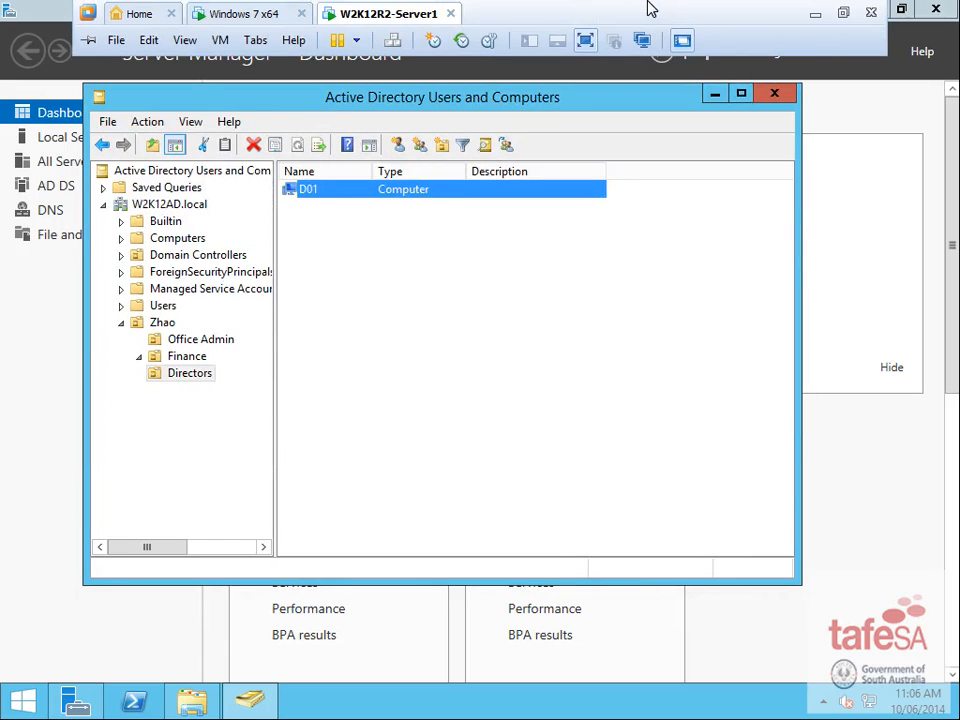
click(816, 12)
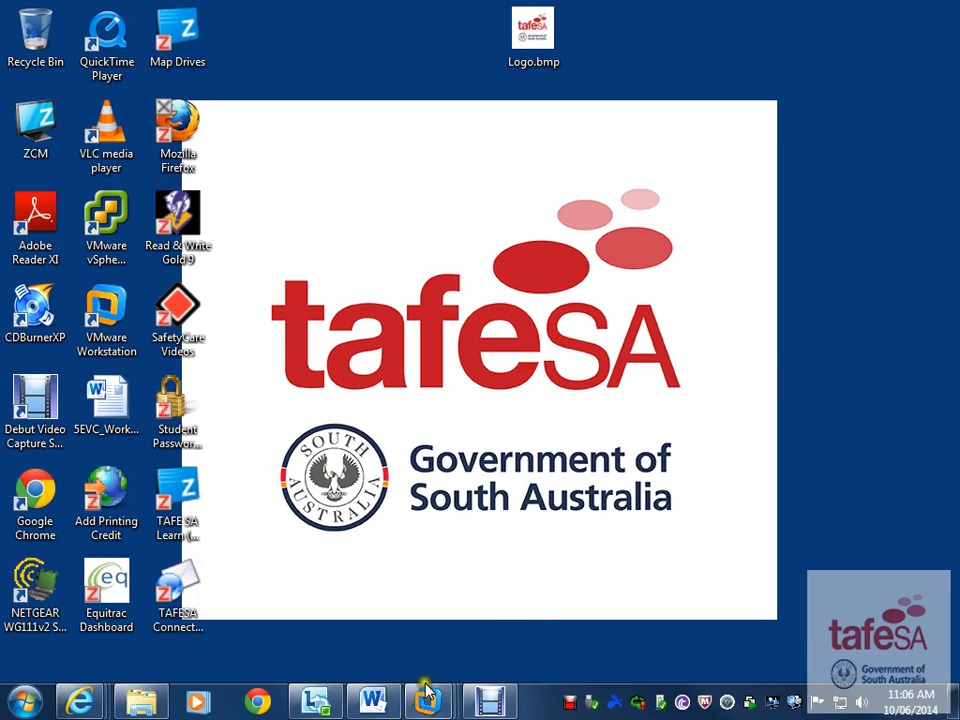
click(365, 708)
click(227, 329)
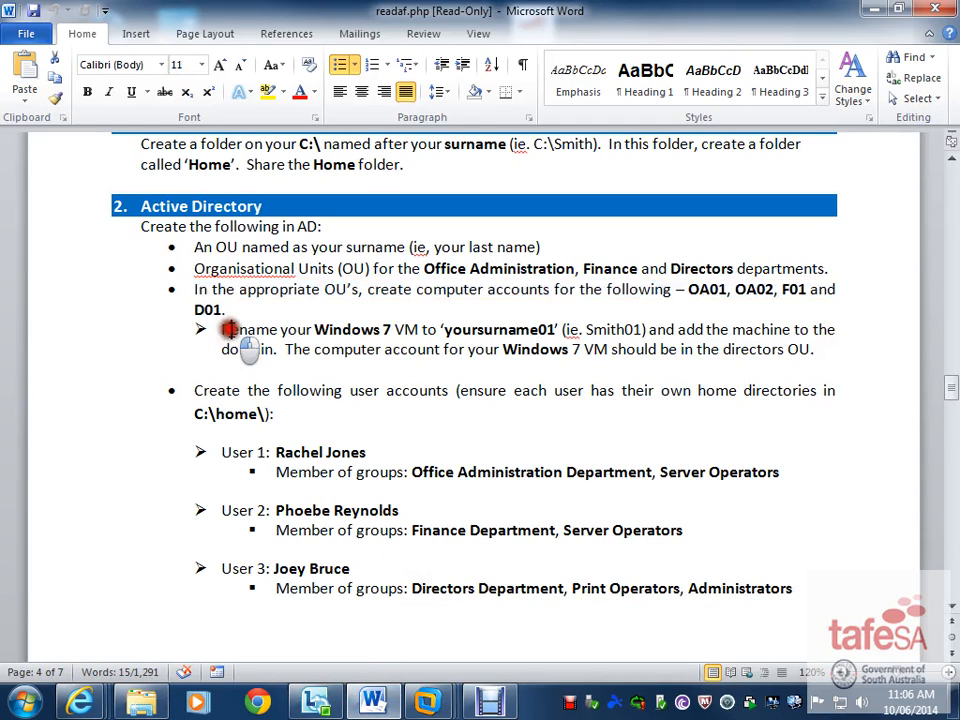
drag(216, 329, 806, 349)
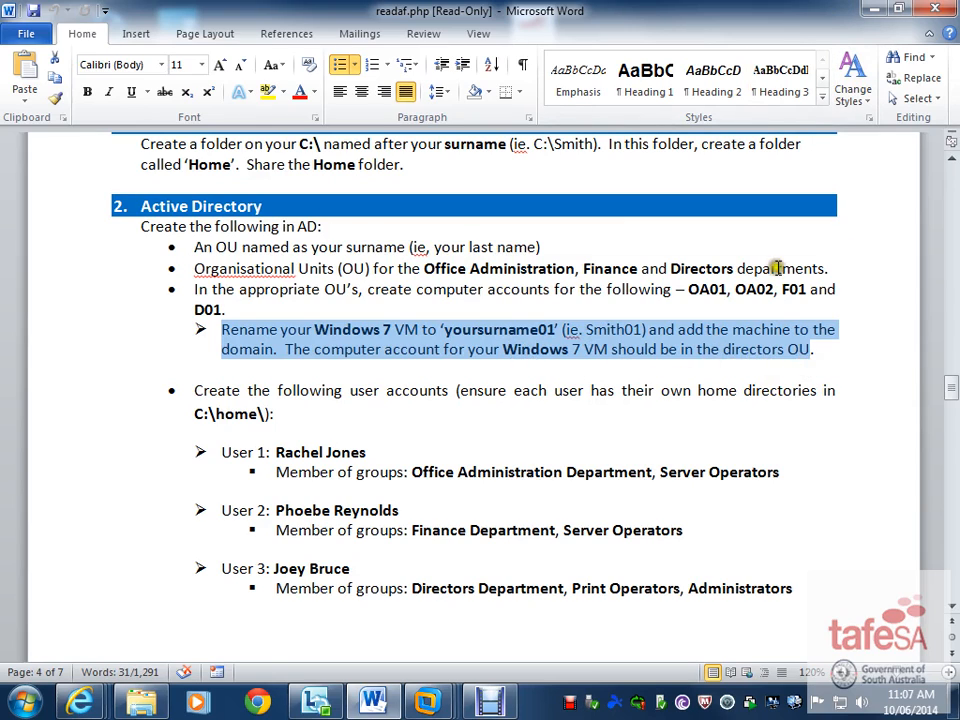
click(430, 700)
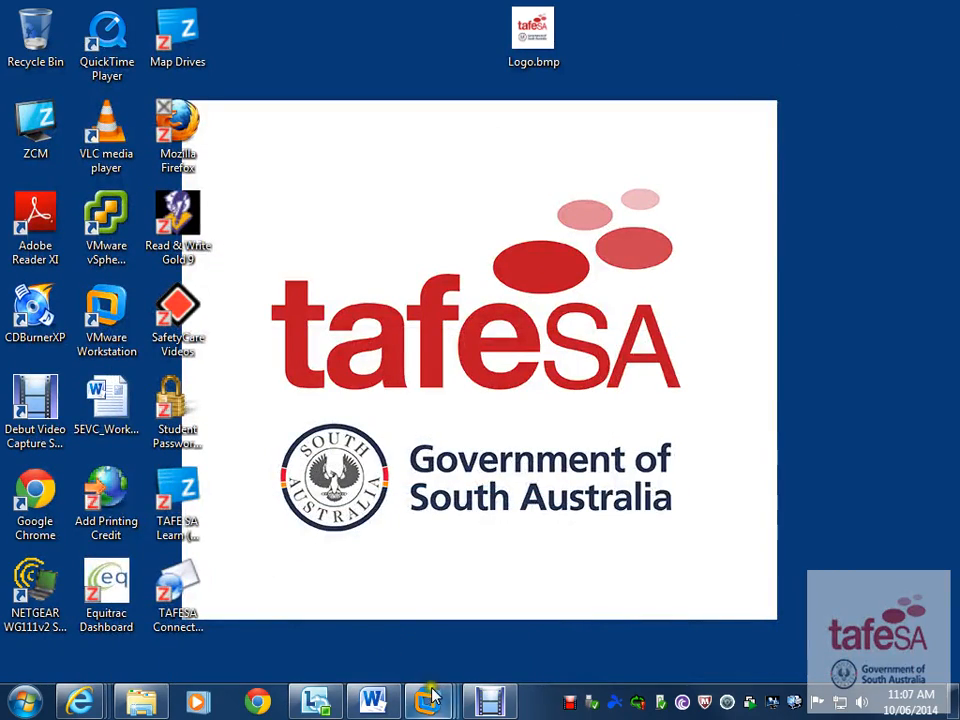
- Sign in to the Windows 7 VM, dismiss the activation and genuine-software notices, and choose Restart Later
mouse_move(428, 698)
click(553, 574)
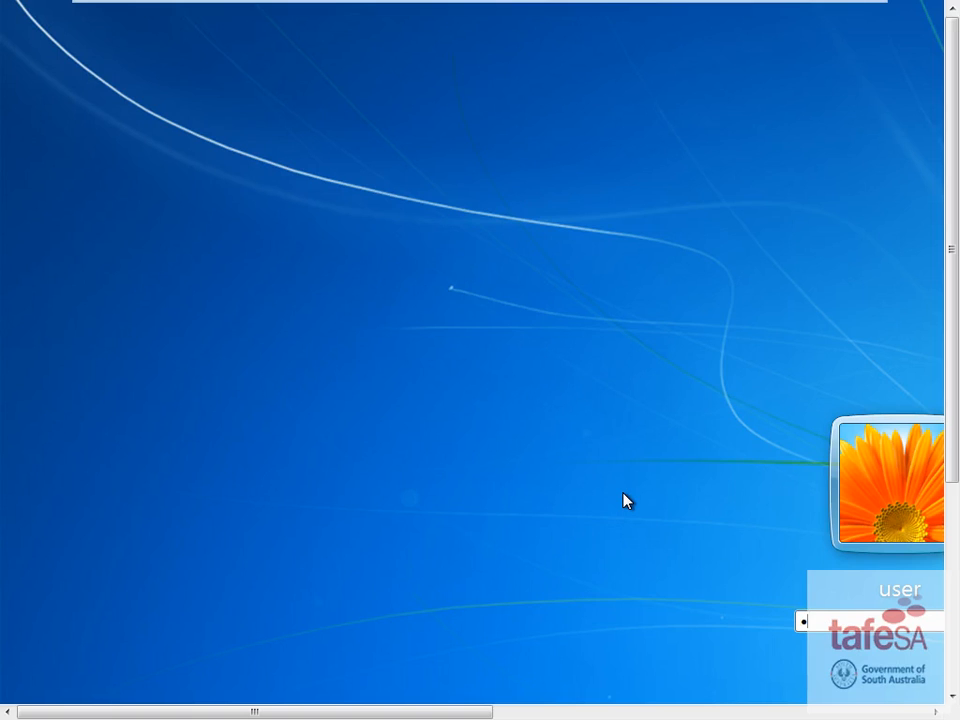
key(Return)
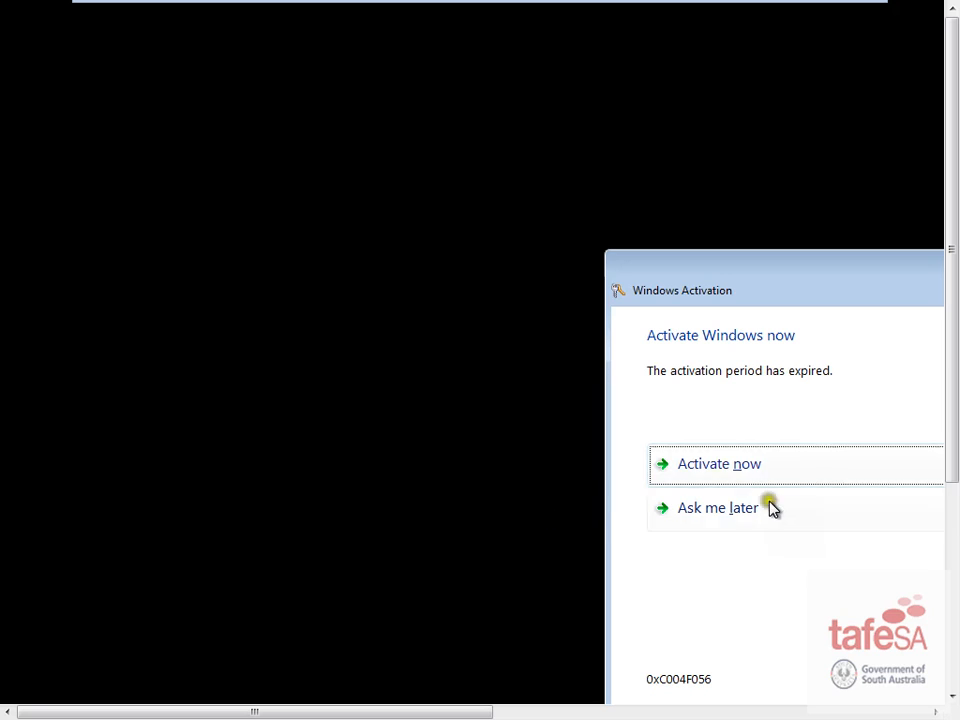
click(733, 508)
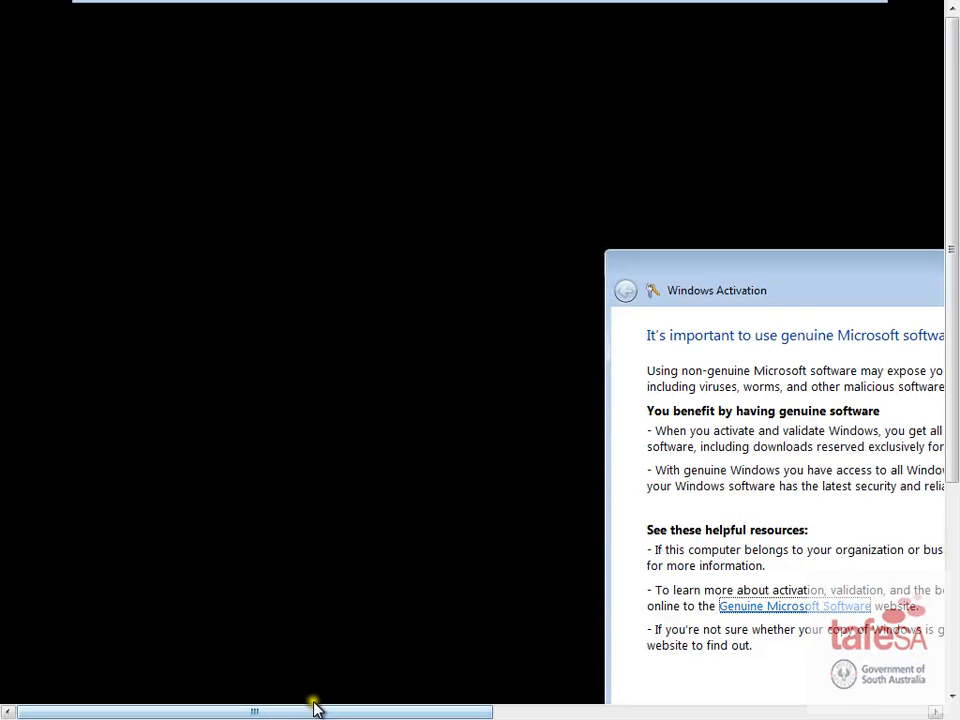
drag(315, 708, 827, 713)
drag(949, 360, 882, 484)
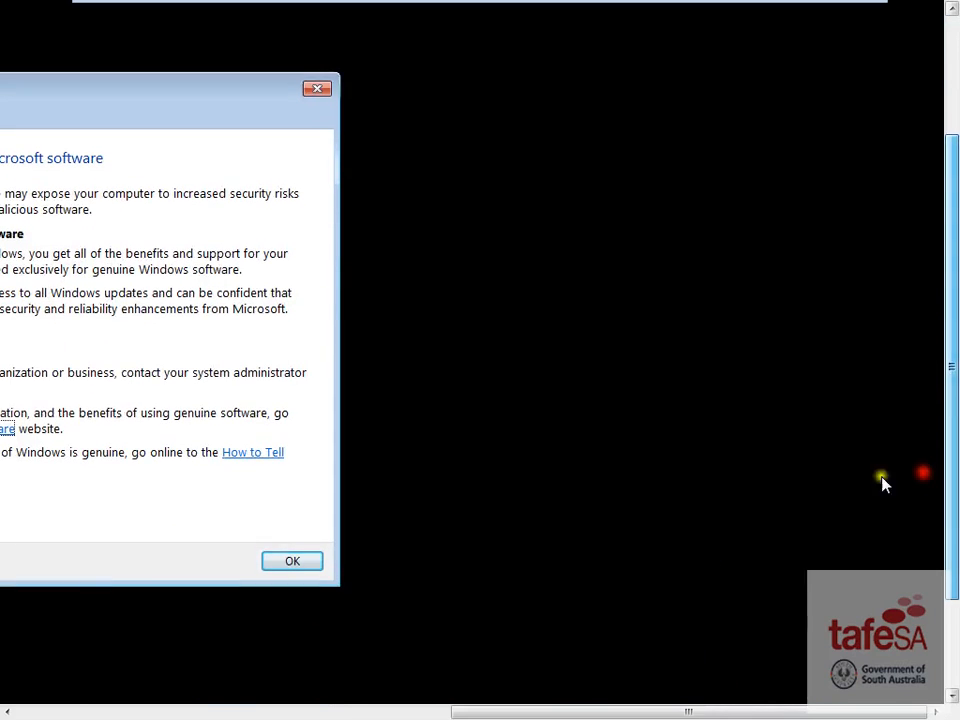
click(291, 563)
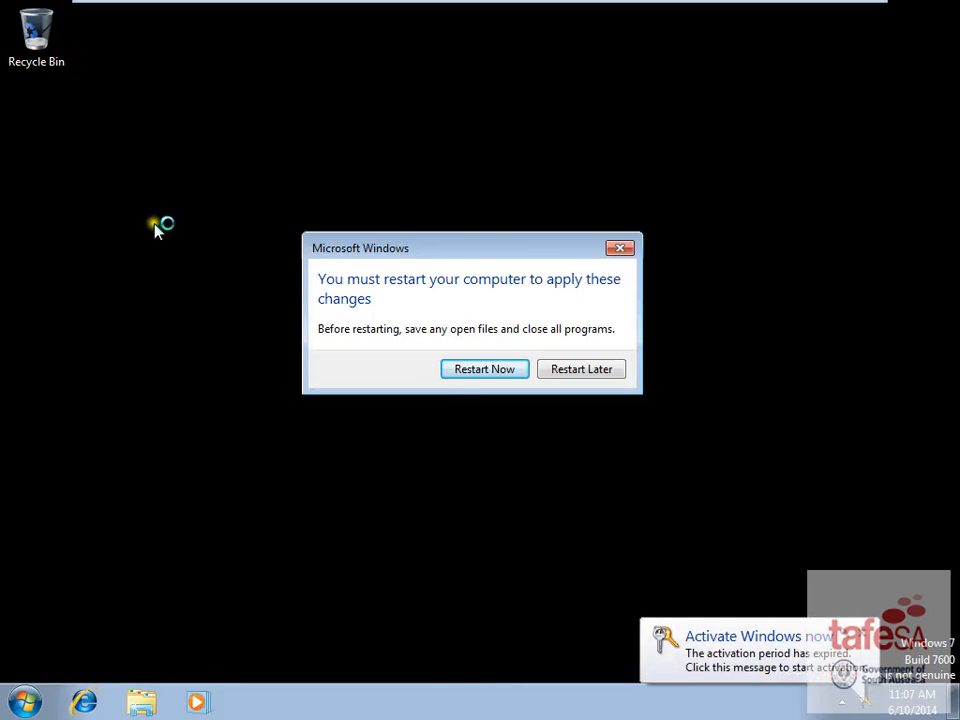
click(575, 368)
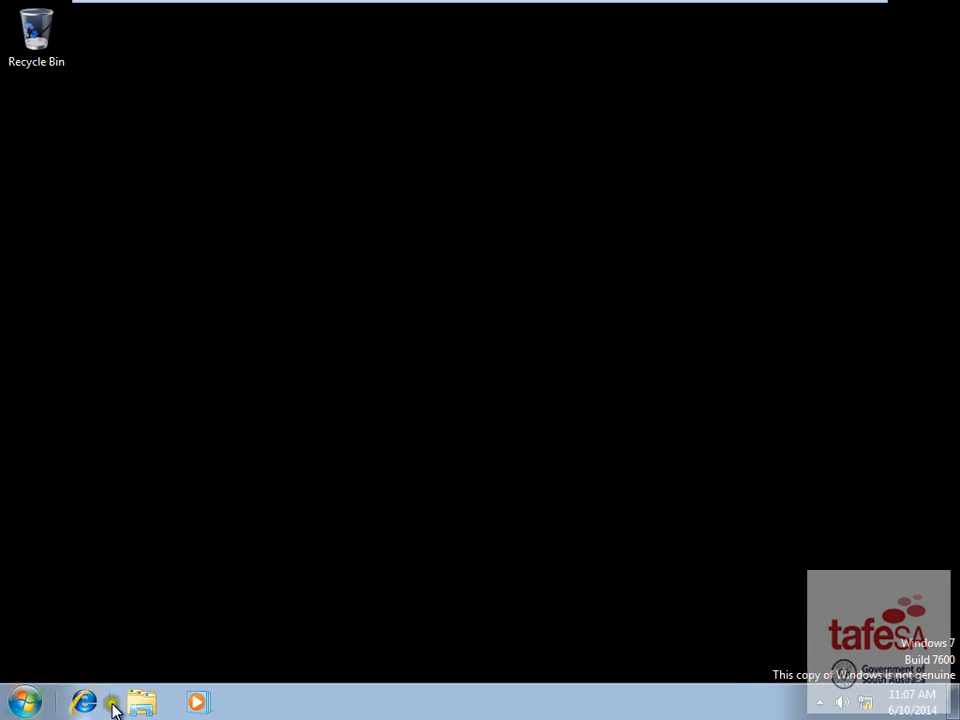
- Open the IPv4 properties of the Local Area Connection from Network and Sharing Center
click(141, 703)
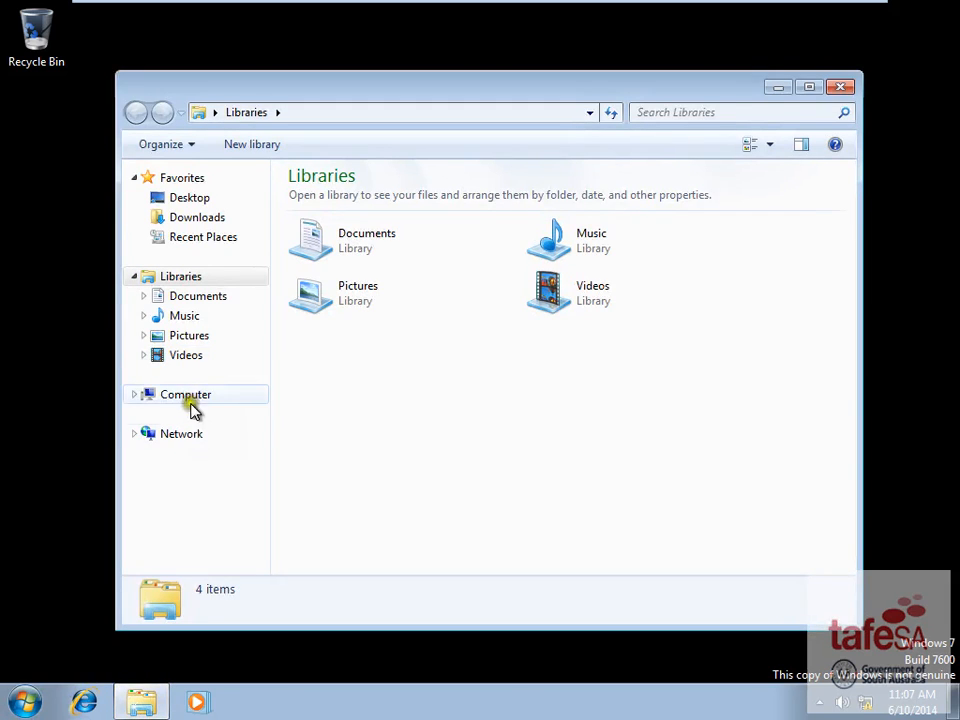
right_click(185, 433)
click(278, 574)
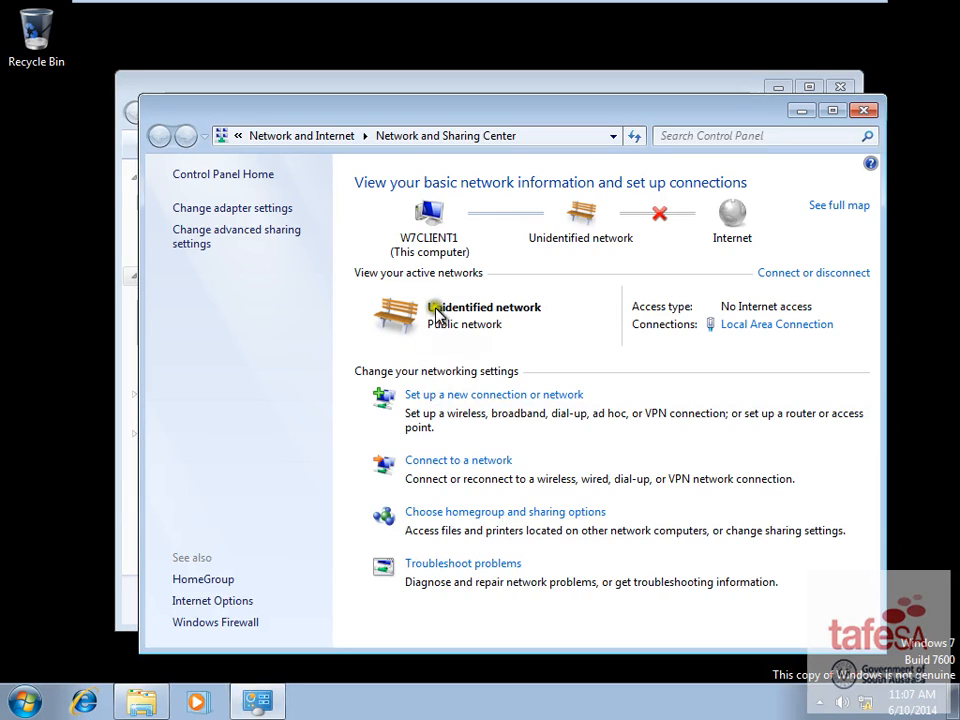
click(268, 206)
right_click(242, 207)
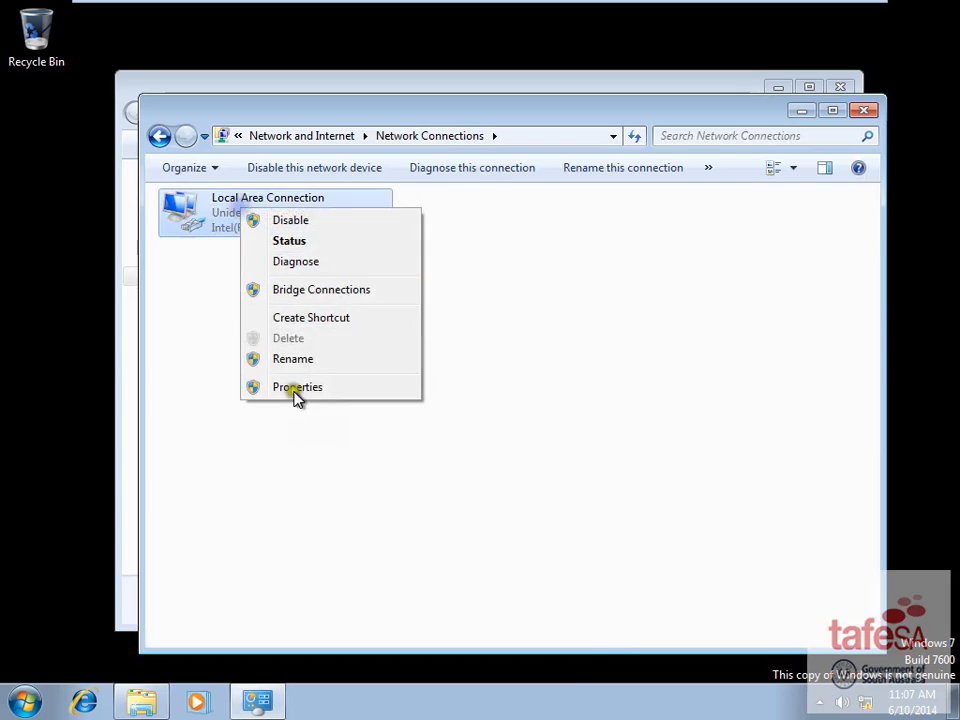
click(302, 390)
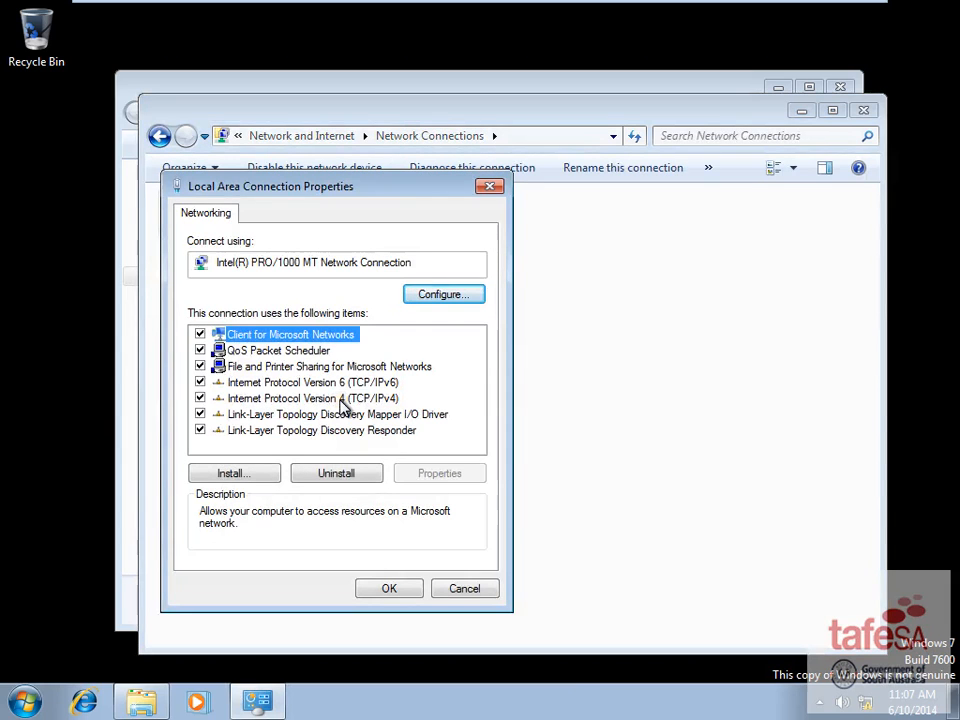
click(336, 398)
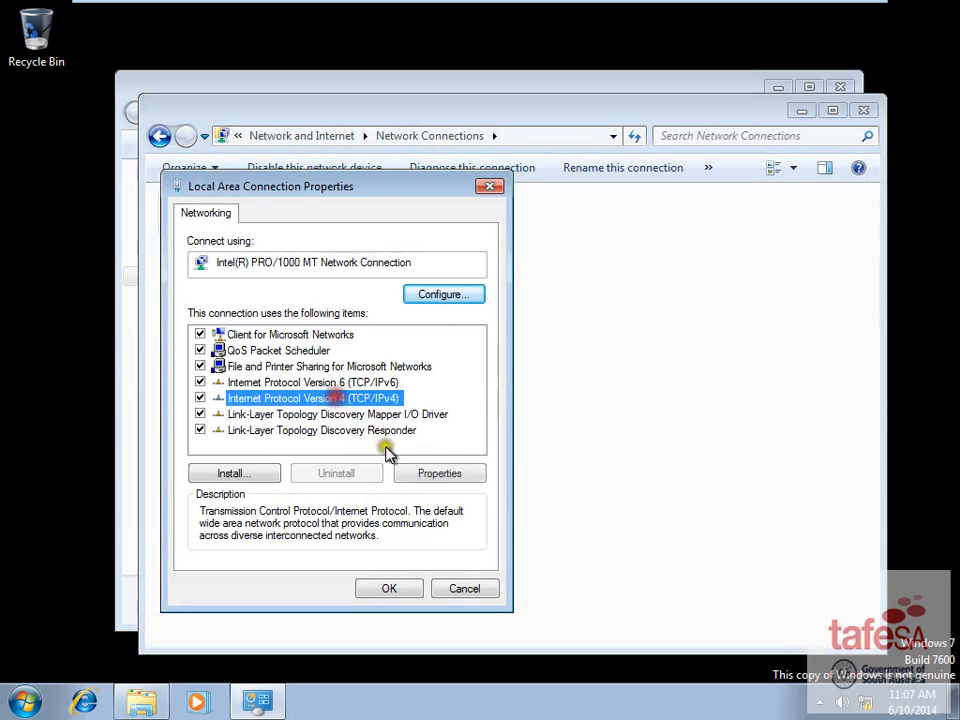
click(442, 473)
- Set static IP 192.168.20.102, subnet 255.255.255.0 and preferred DNS 192.168.20.2, and save
click(233, 388)
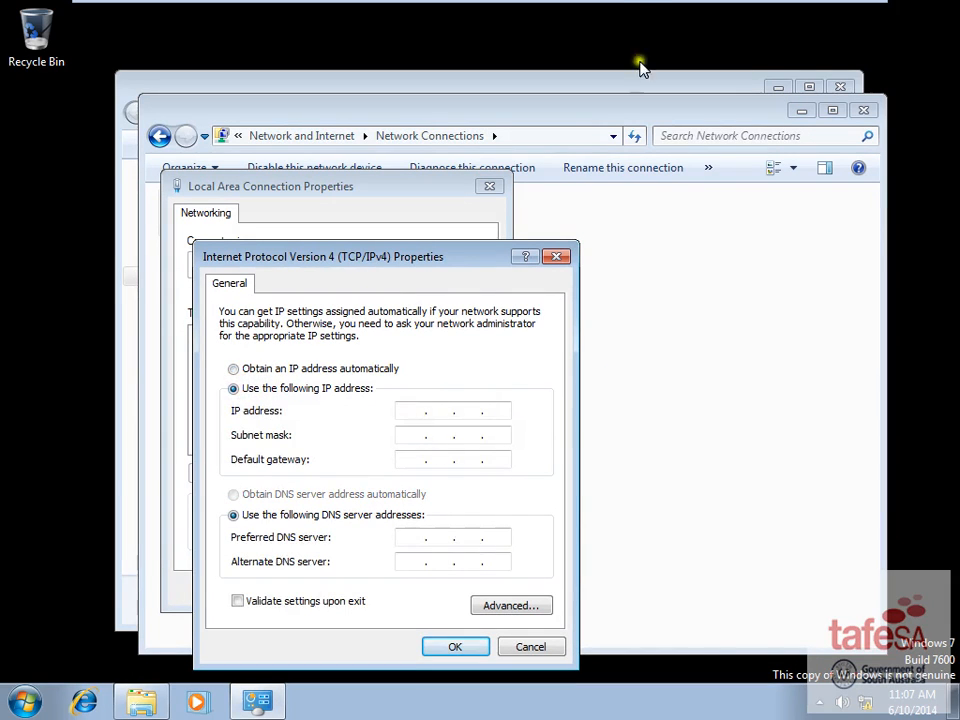
mouse_move(639, 4)
click(493, 414)
text(192.168.20.102)
click(422, 435)
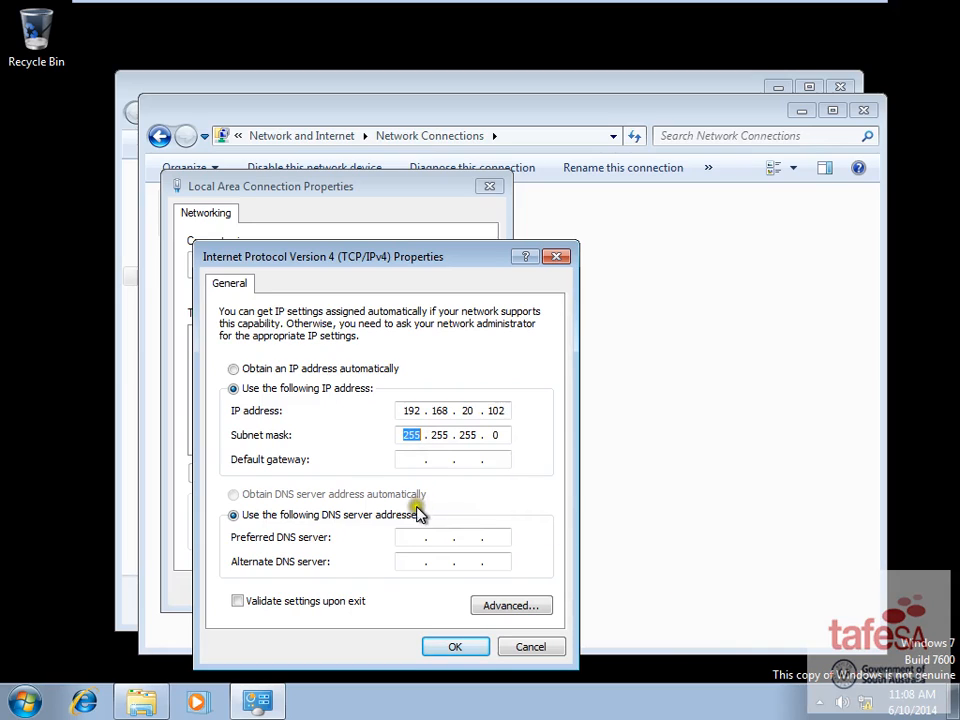
click(410, 537)
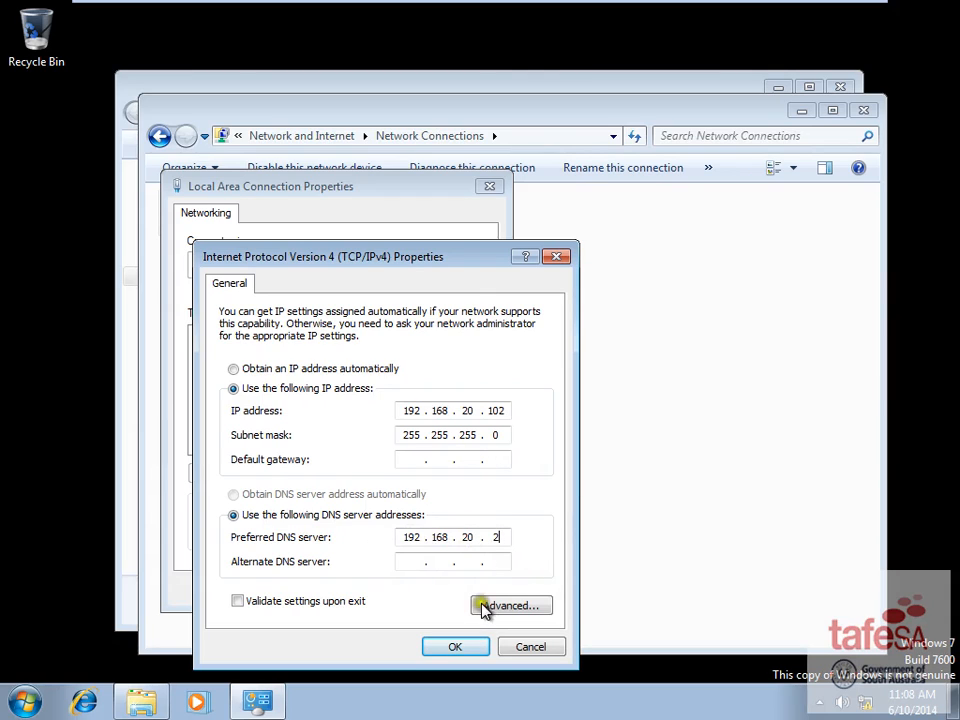
text(2)
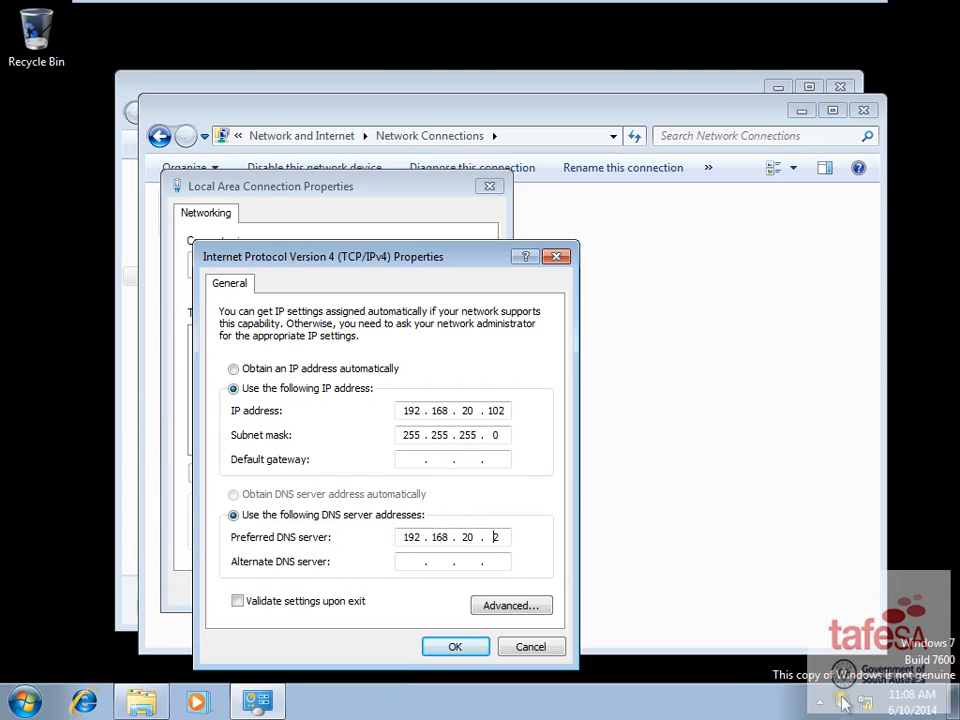
click(466, 650)
click(397, 590)
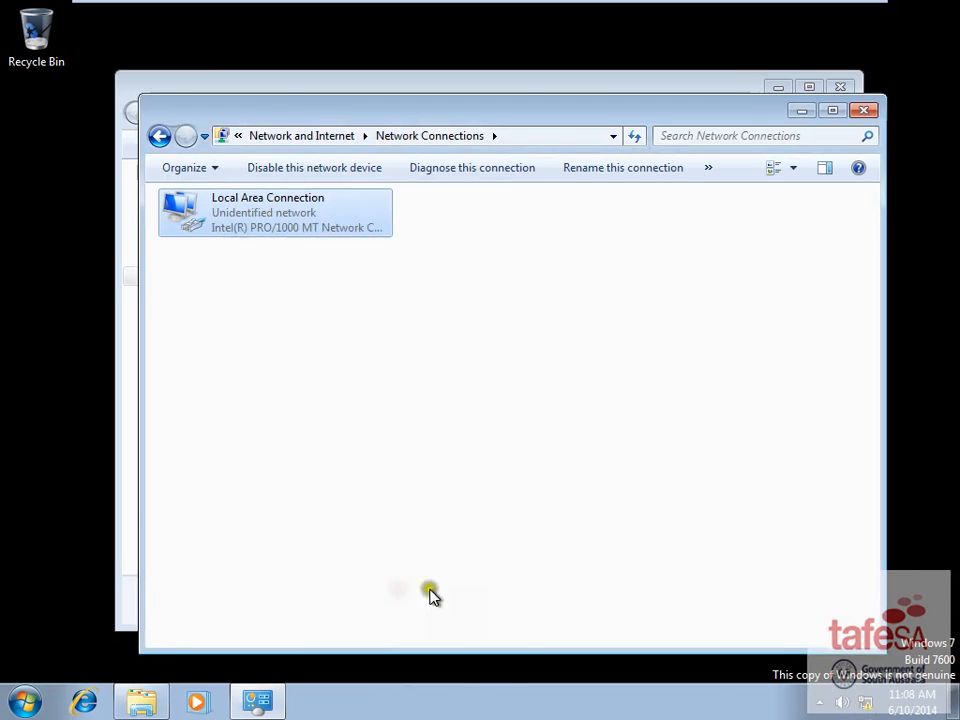
- Open the computer name change dialog from Computer's system properties
click(864, 110)
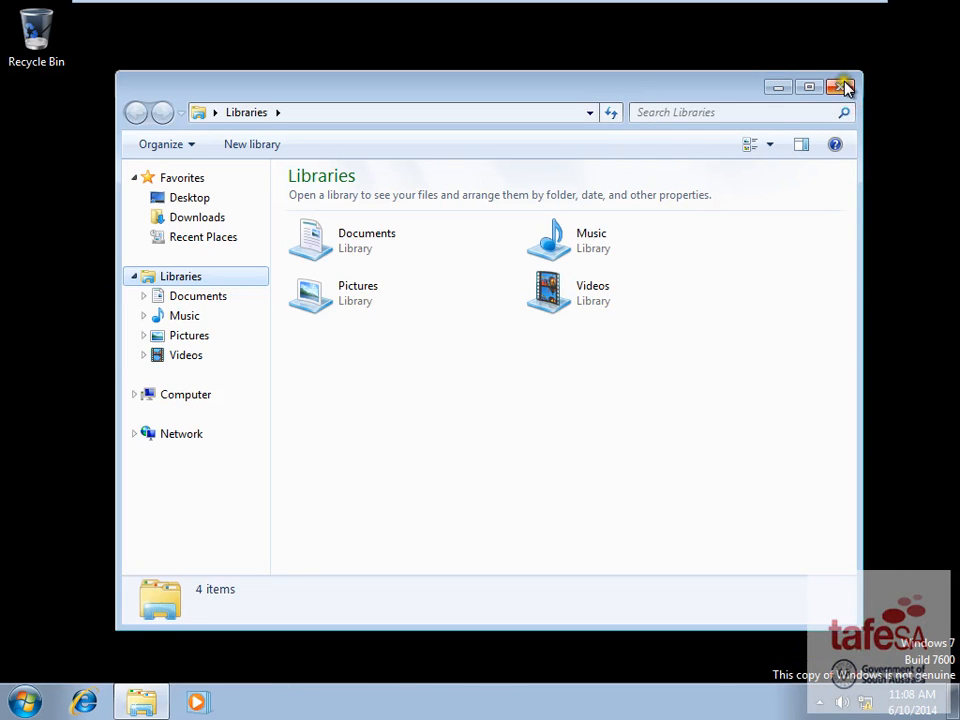
right_click(170, 393)
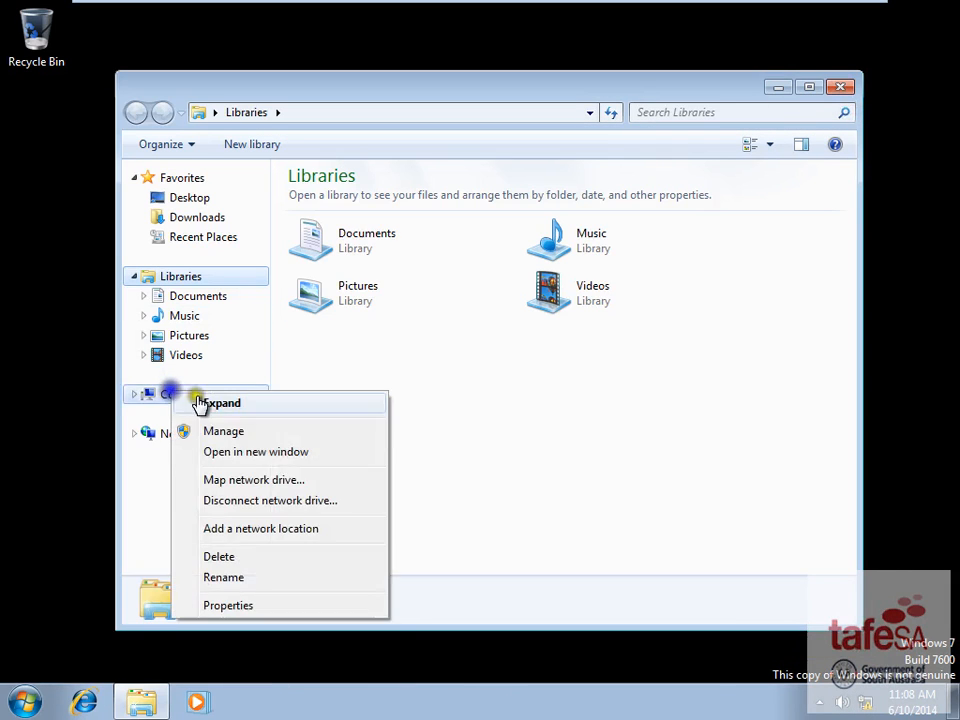
click(284, 605)
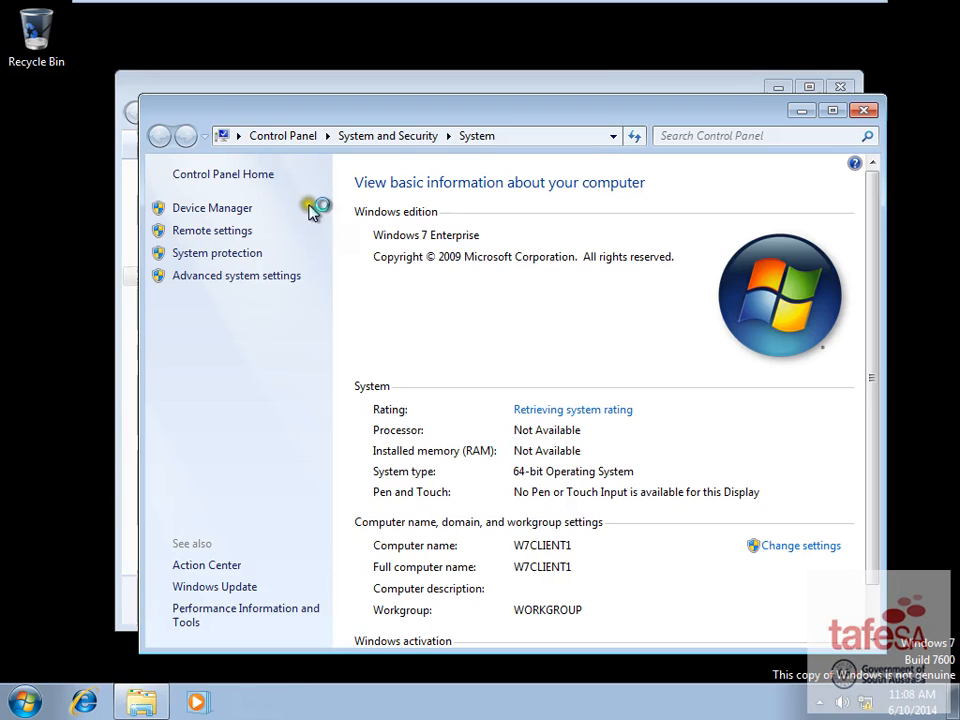
click(812, 546)
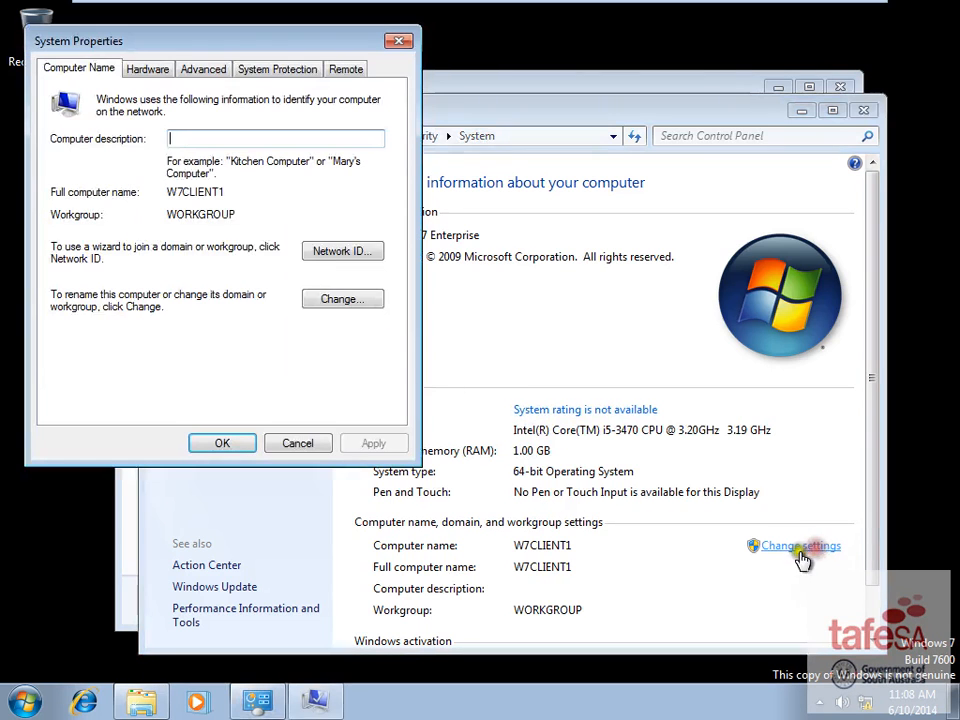
click(340, 299)
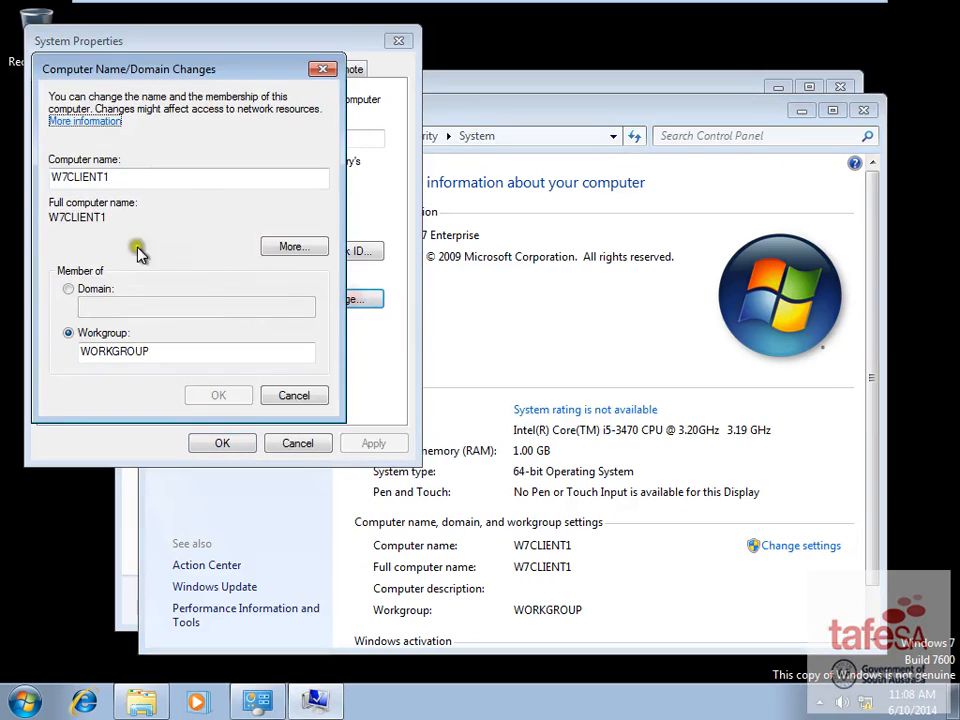
double_click(80, 177)
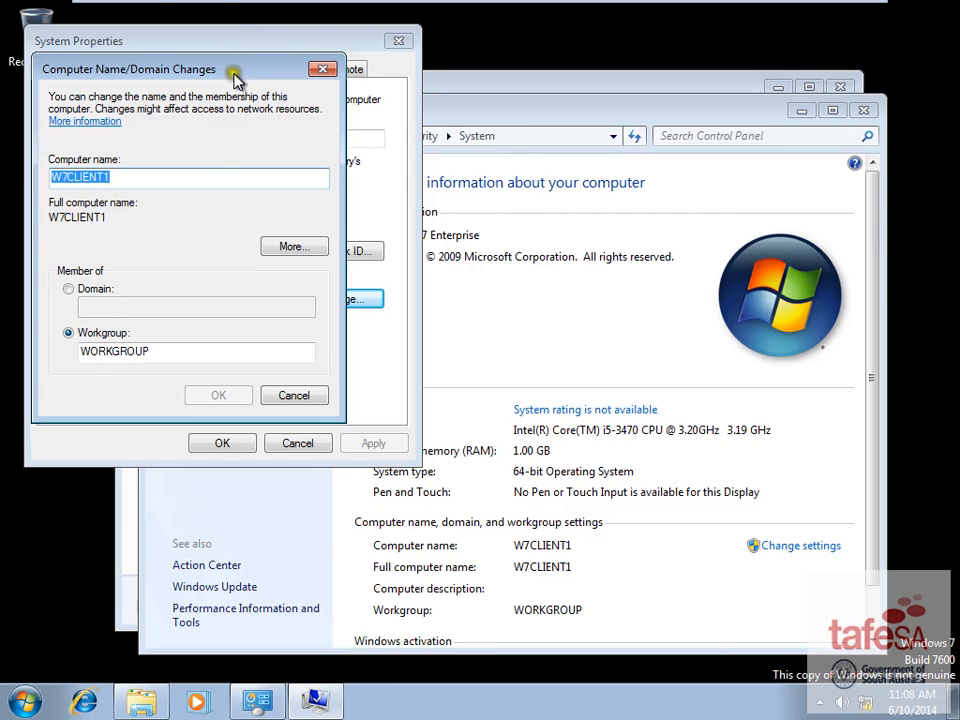
- Rename the computer from W7CLIENT1 to zhao01 and restart it now
text(zhao01)
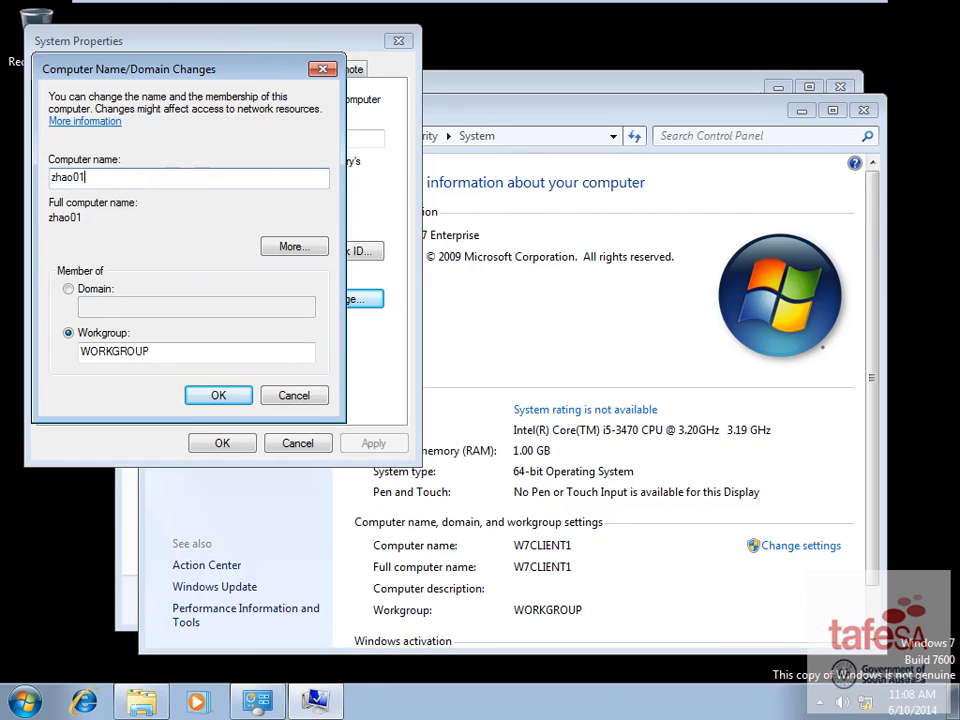
click(216, 392)
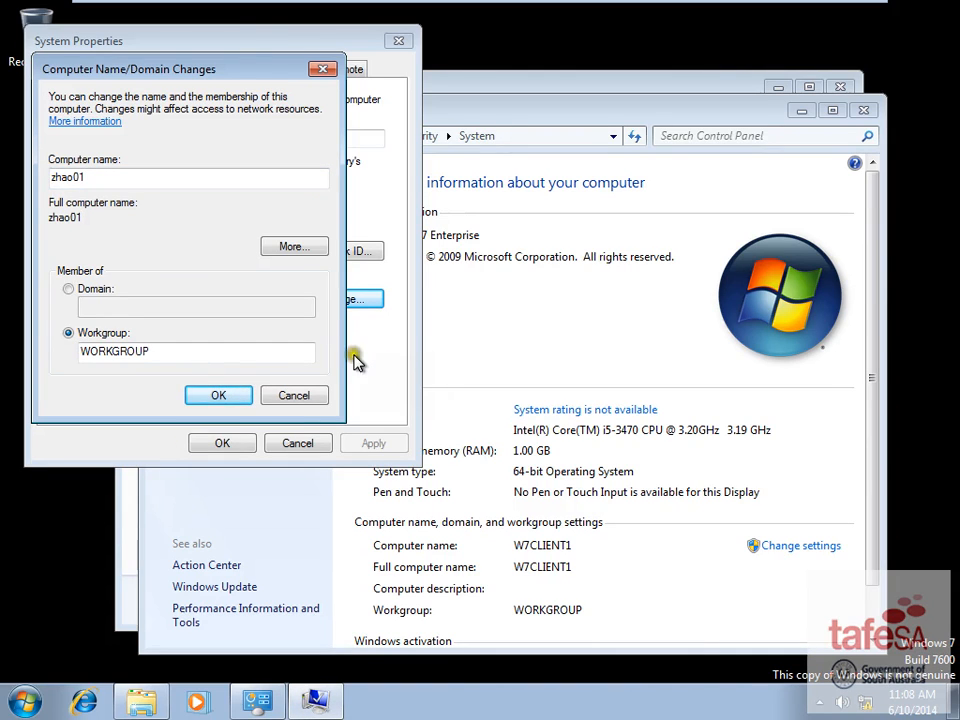
click(600, 377)
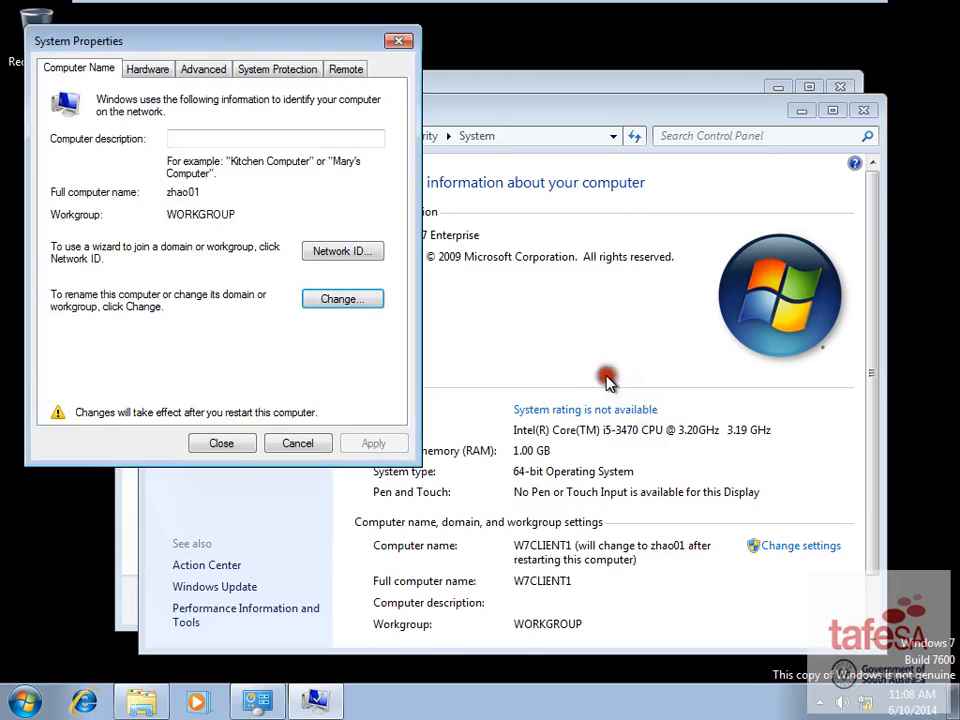
click(232, 446)
click(518, 370)
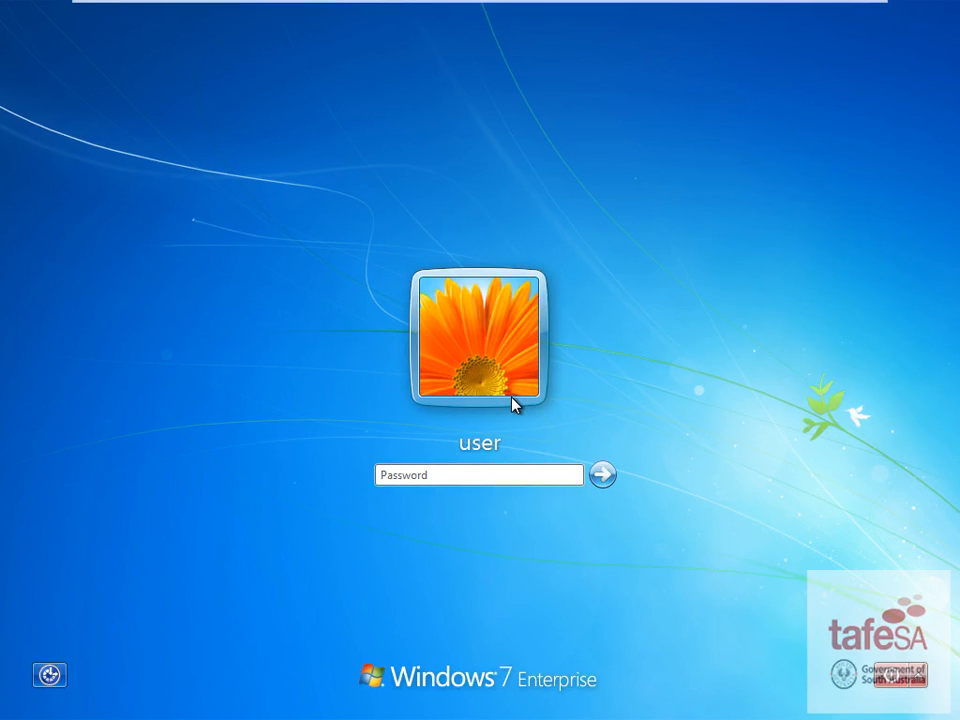
- Sign back in to Windows 7 and dismiss the activation and genuine-software notices
text(•••••••••)
key(Return)
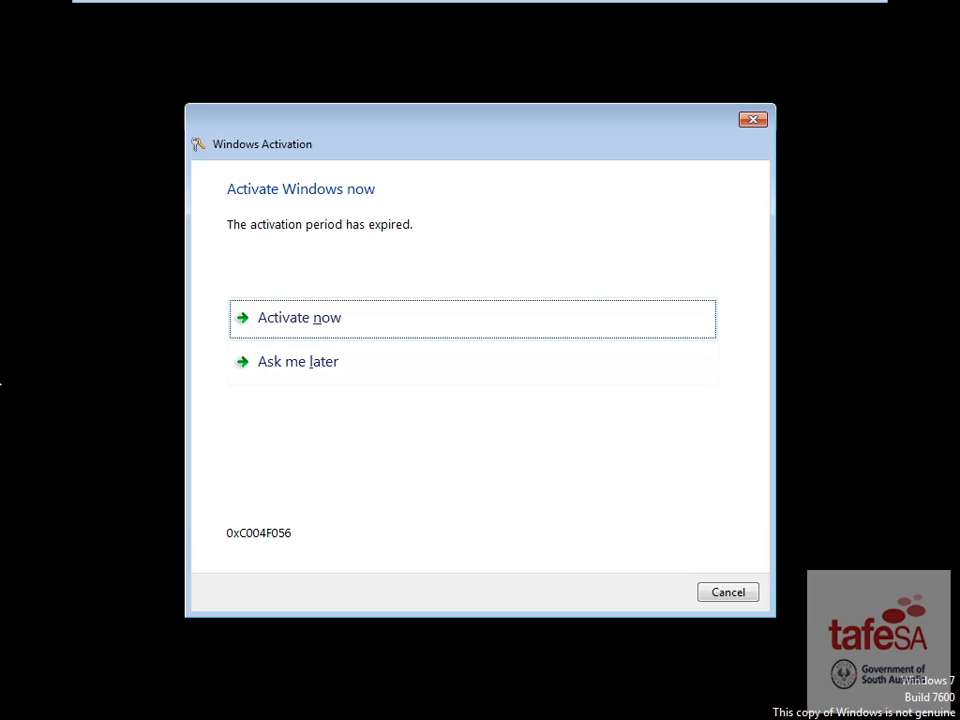
click(268, 365)
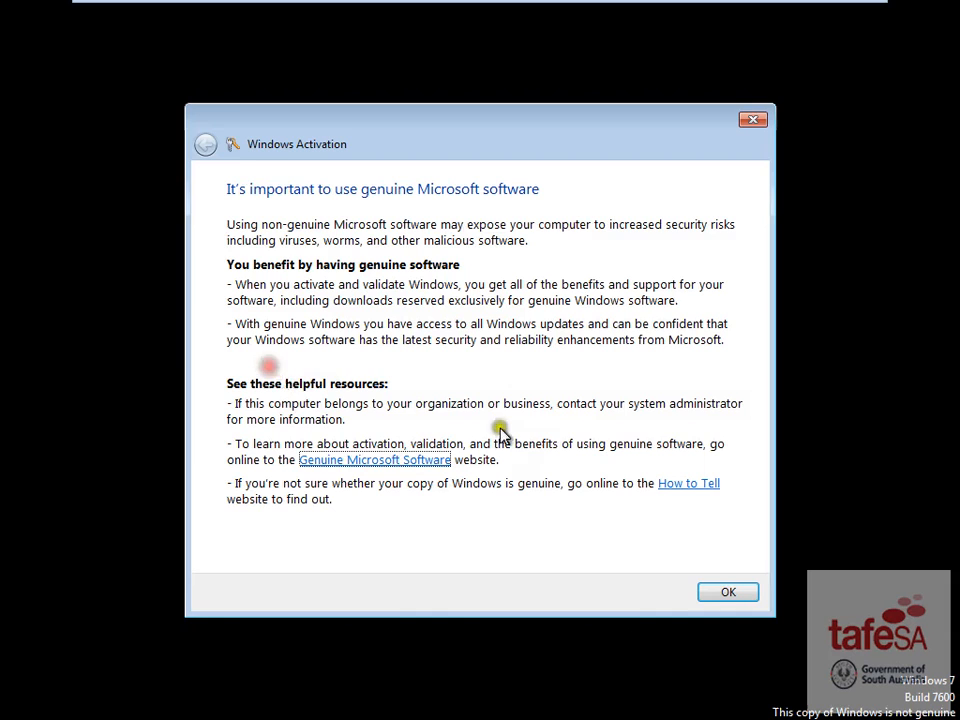
click(724, 595)
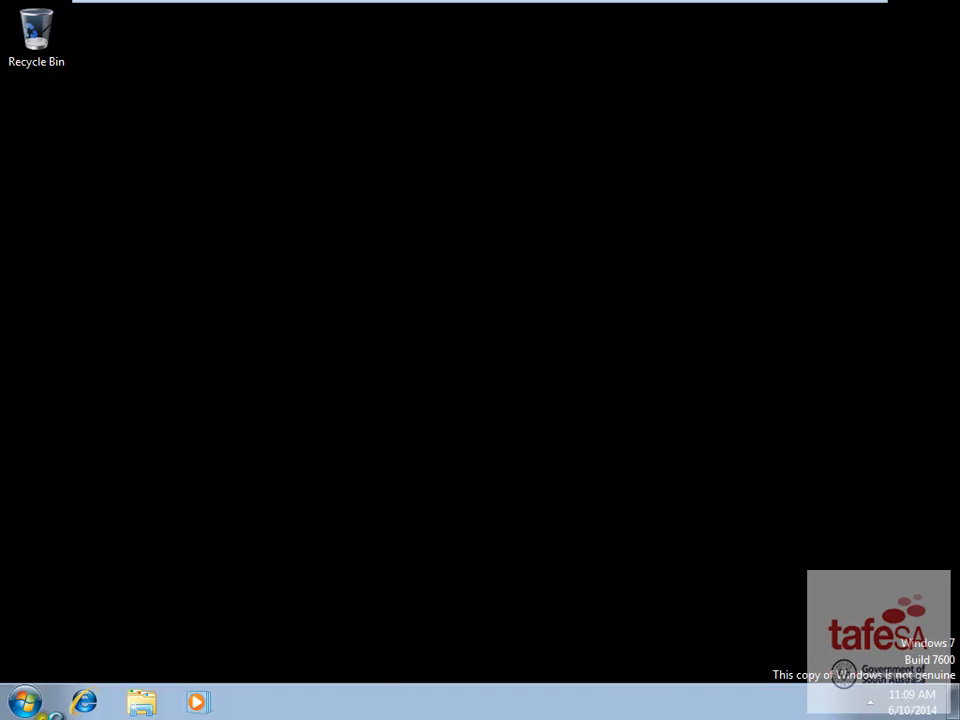
- Launch cmd and ping server1.w2k12ad.local
click(24, 702)
text(cmd)
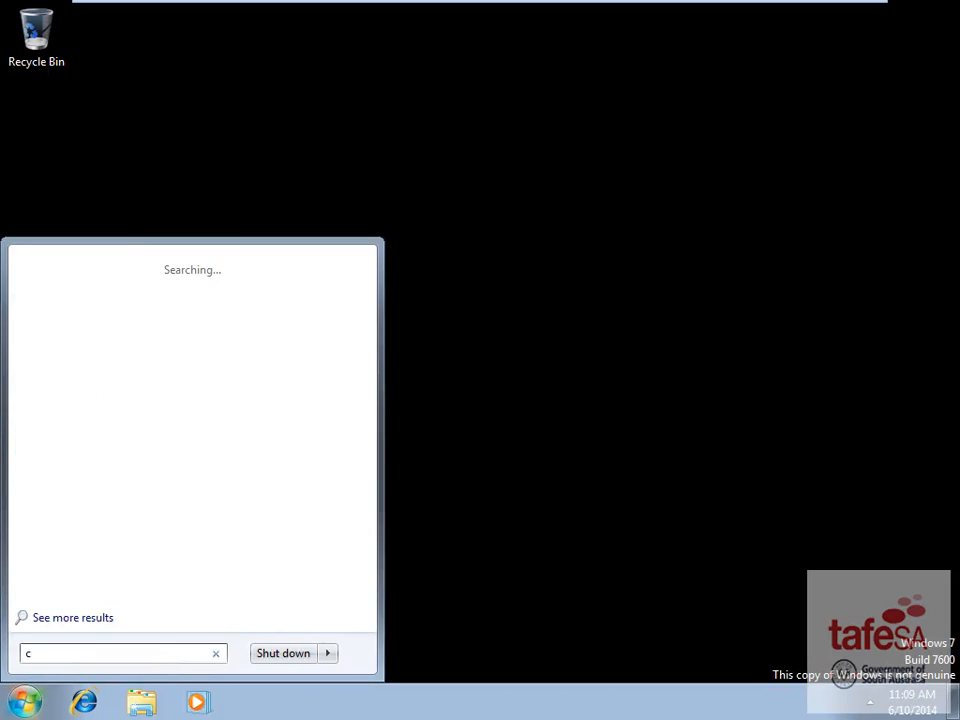
key(Return)
text(pin)
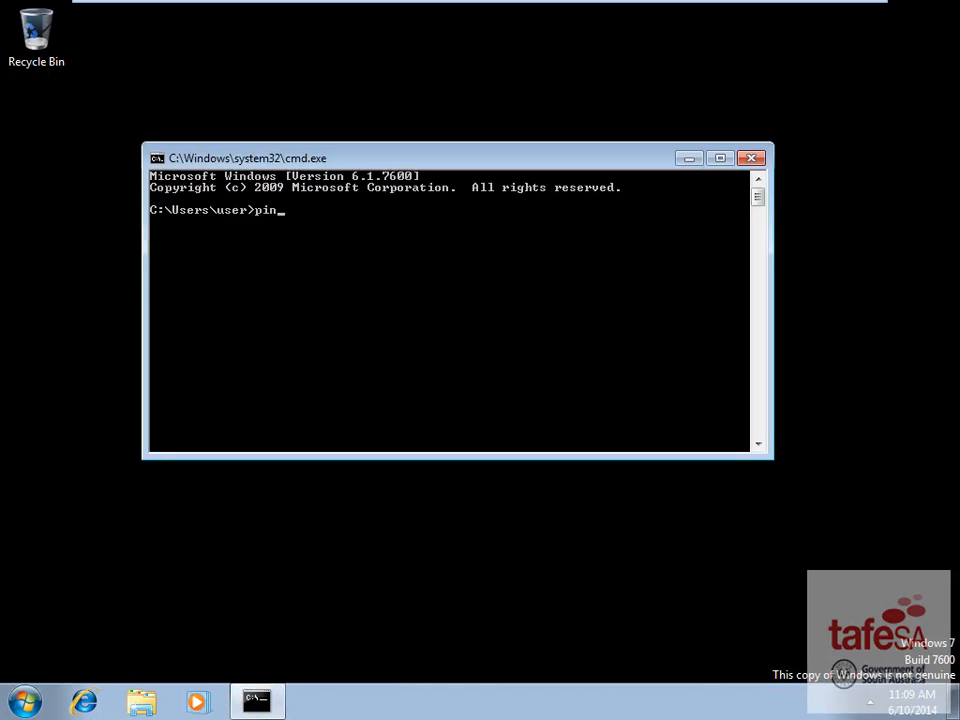
text(g server1.w2k12ad.)
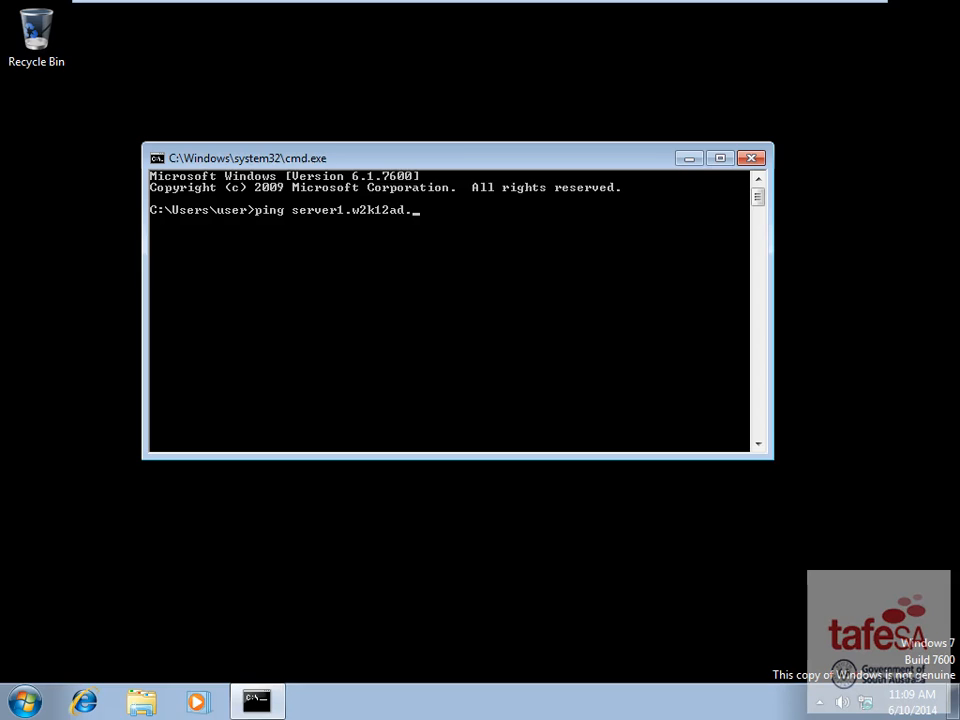
text(local)
key(Return)
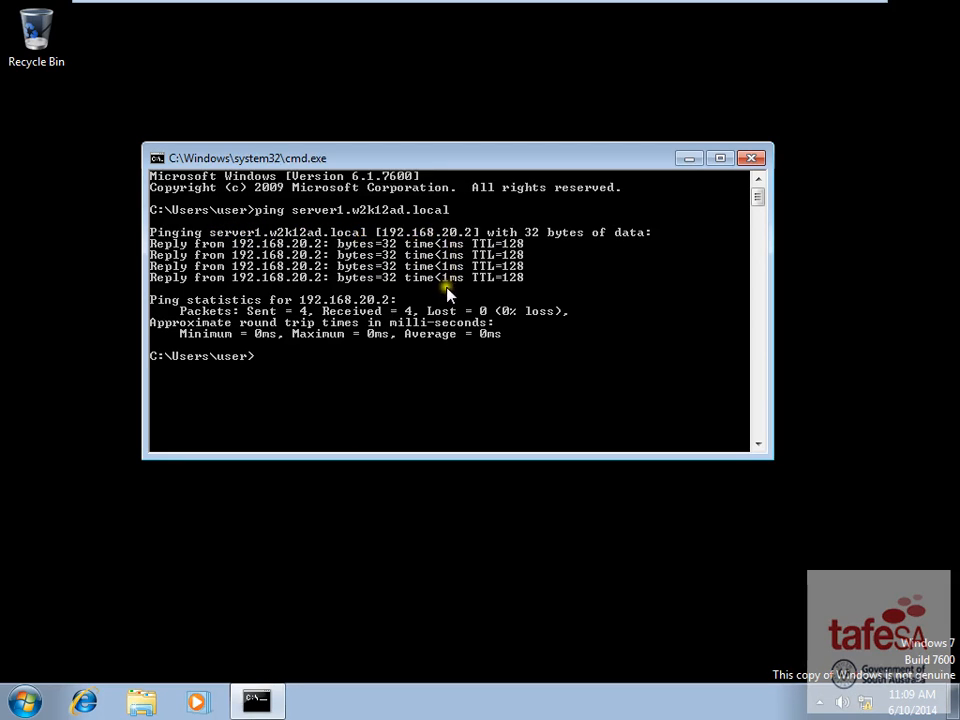
- Open the computer name and domain dialog and choose Domain membership
click(30, 703)
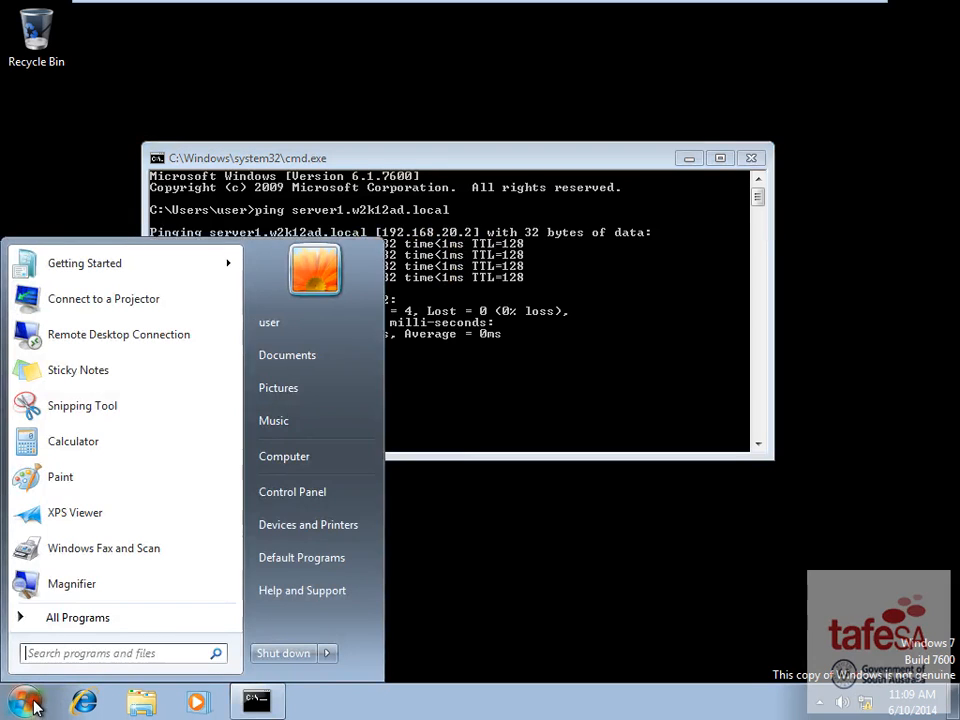
right_click(295, 463)
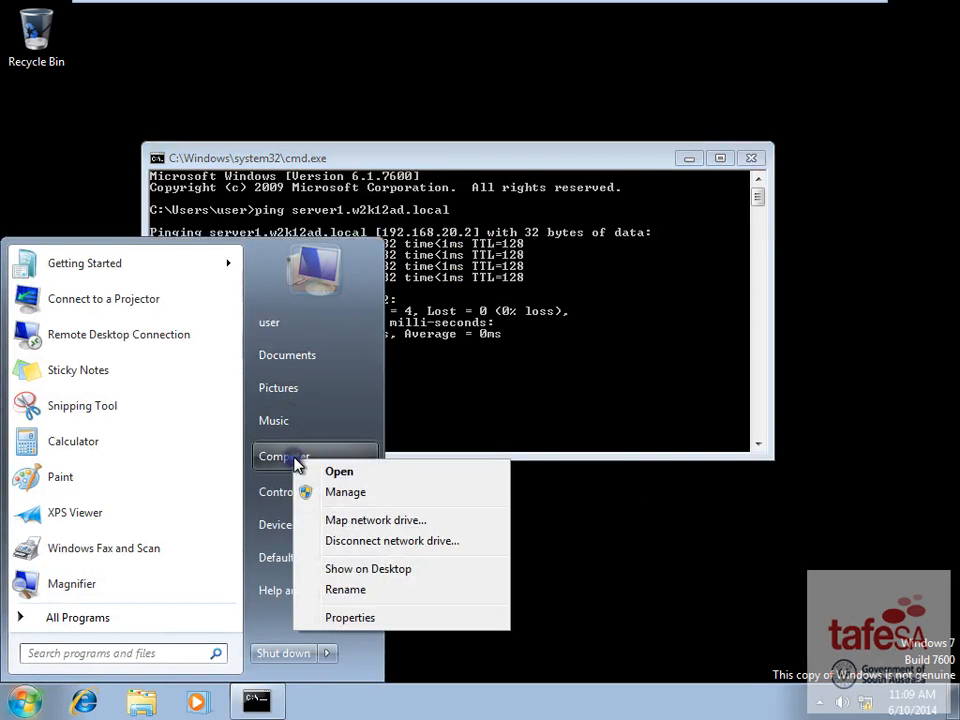
click(368, 617)
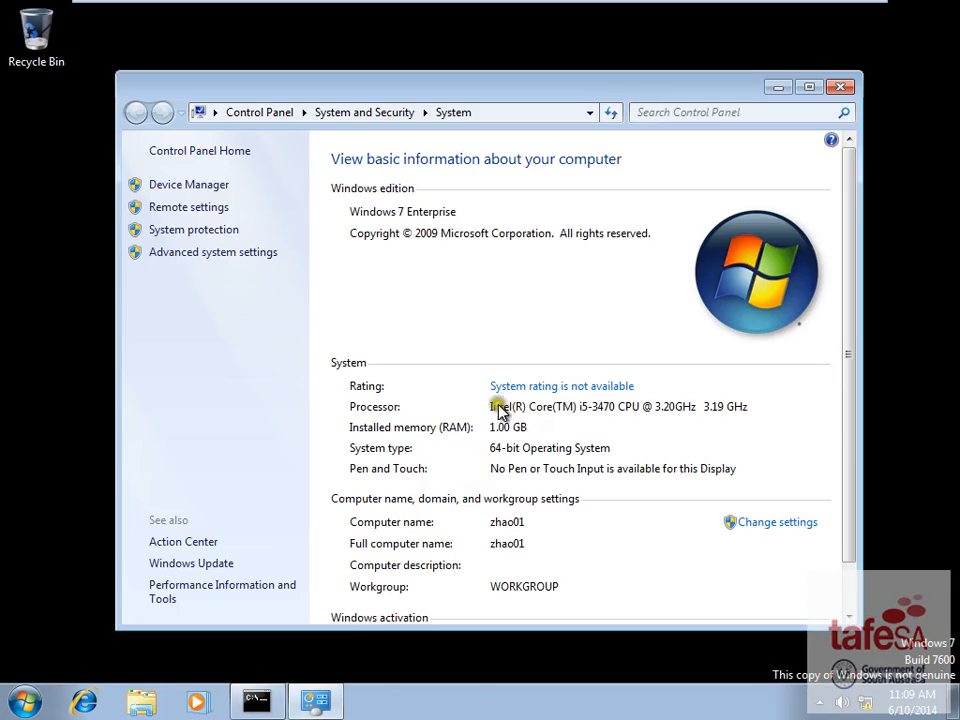
click(780, 530)
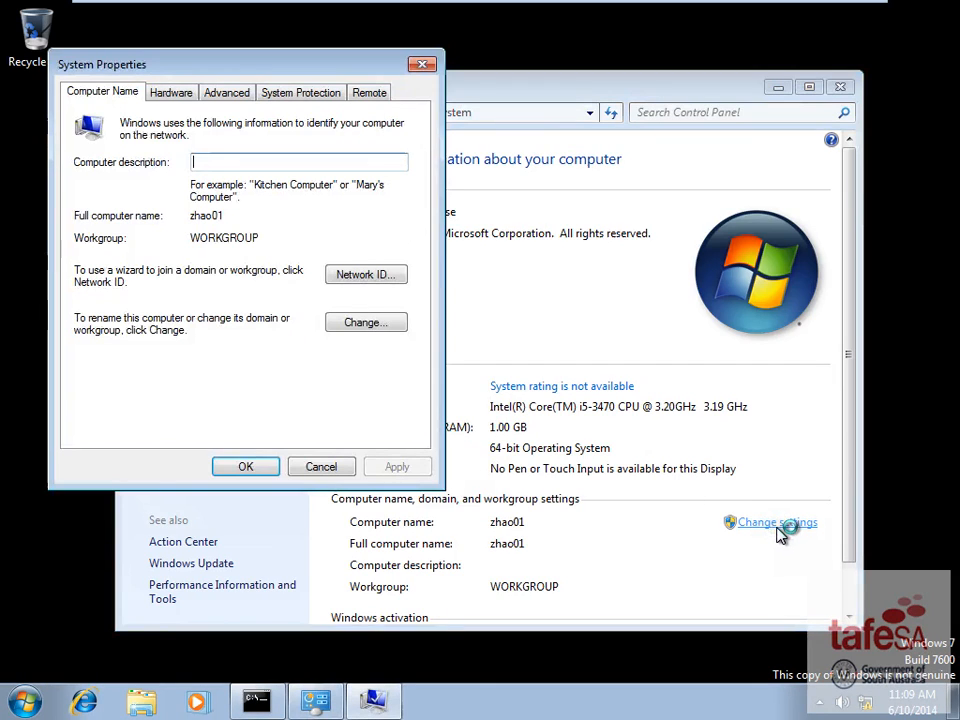
click(394, 325)
click(110, 314)
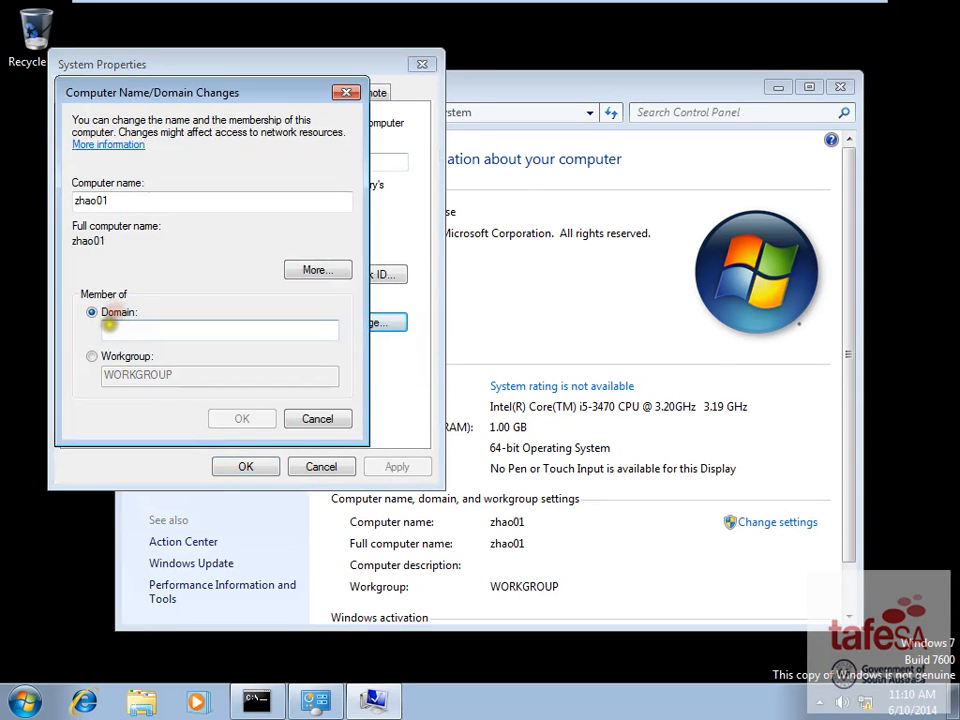
- Enter domain w2k12ad.local, supply the domain administrator credentials, and confirm the join
text(w2k12ad.local)
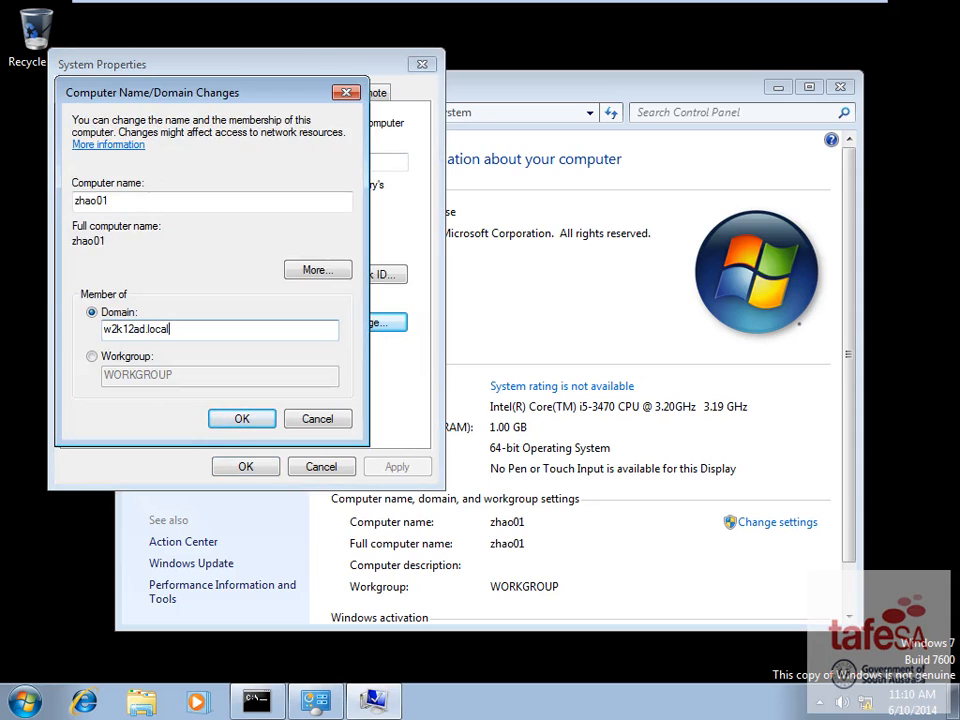
key(Return)
text(administrator)
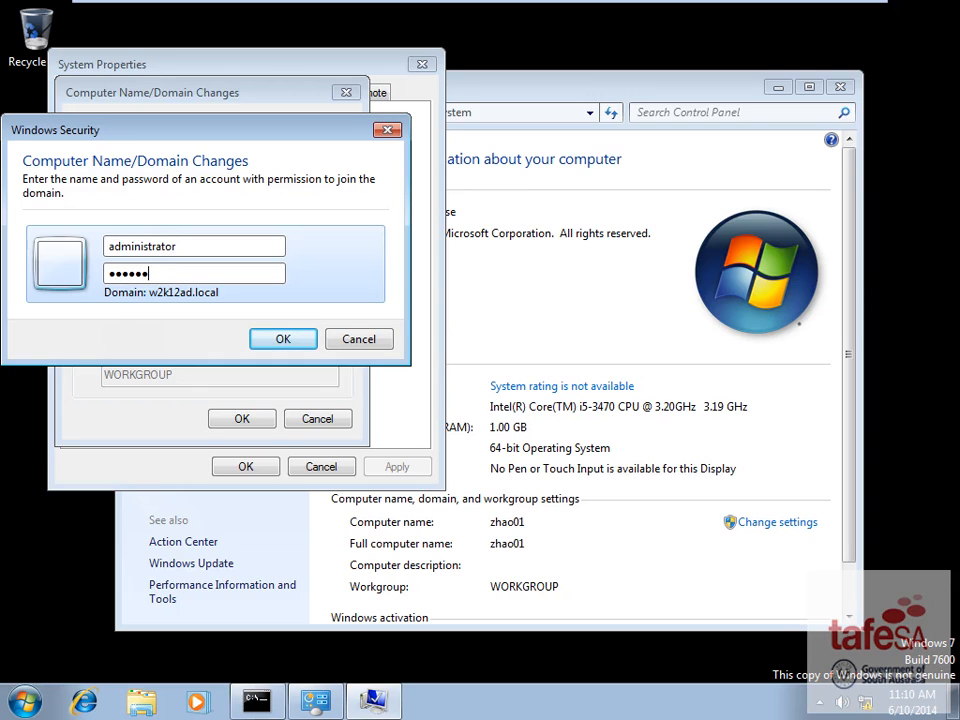
key(Return)
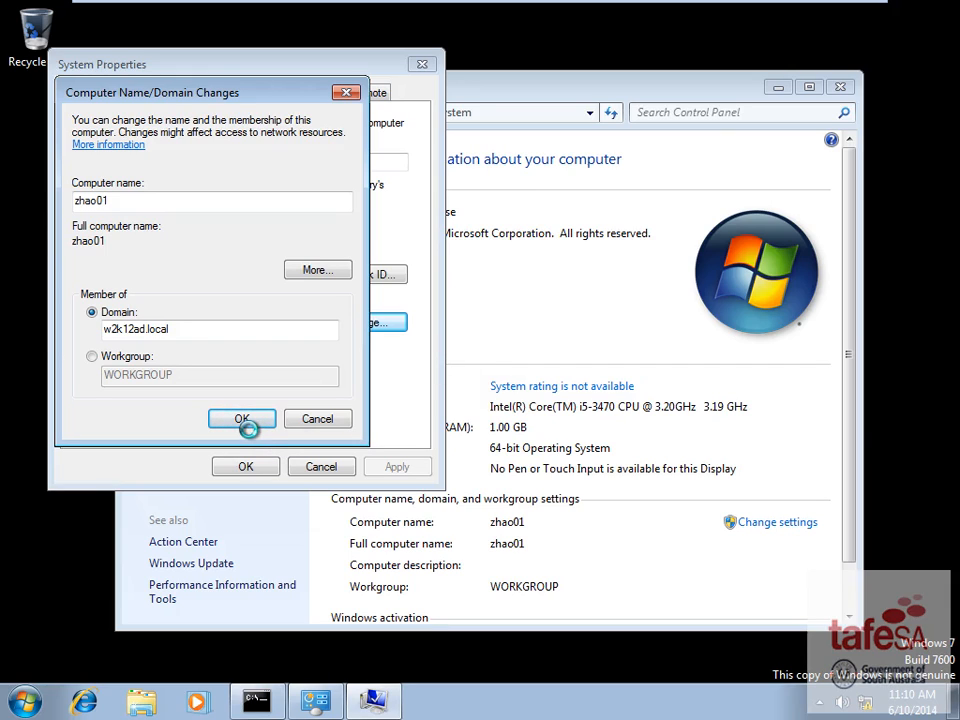
click(605, 418)
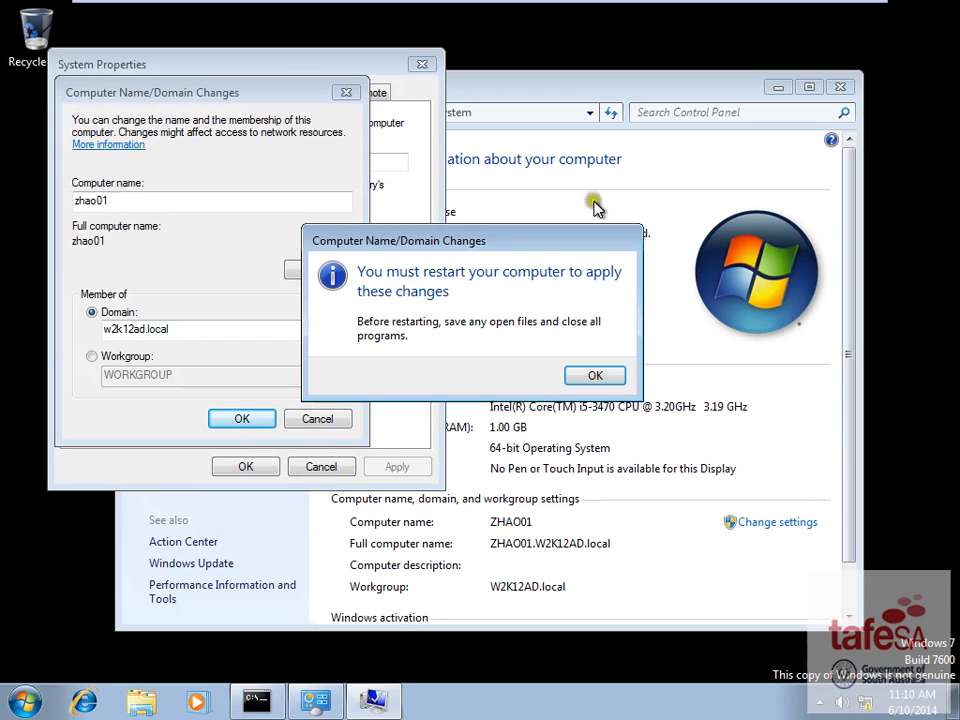
- Dismiss the restart notice, close System Properties, restart Windows 7, and return to the W2K12R2-Server1 VM
click(596, 376)
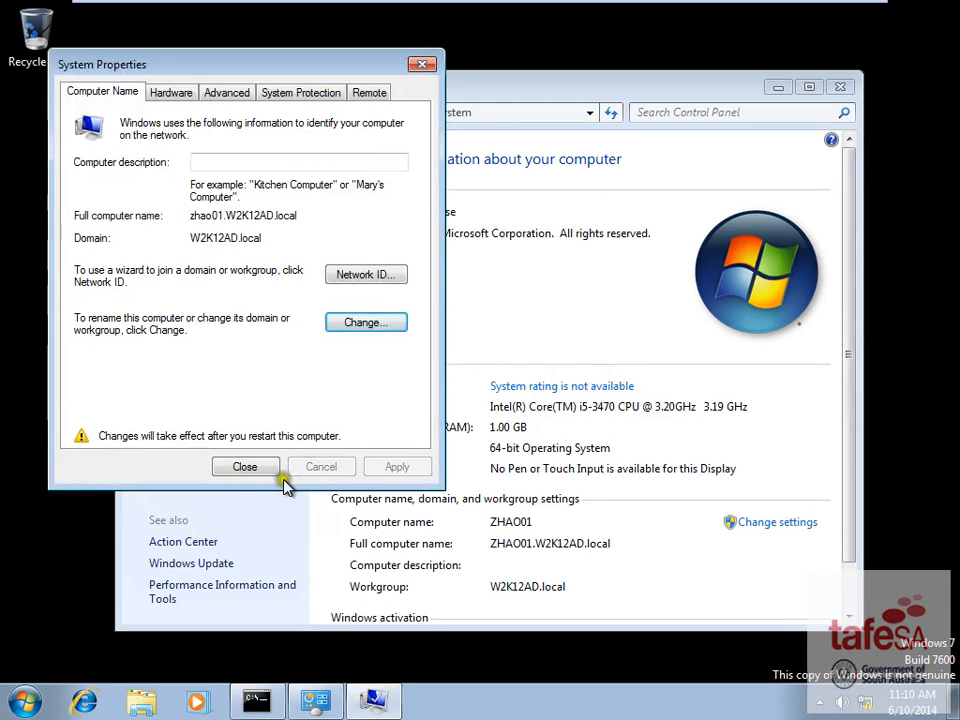
click(258, 467)
click(484, 369)
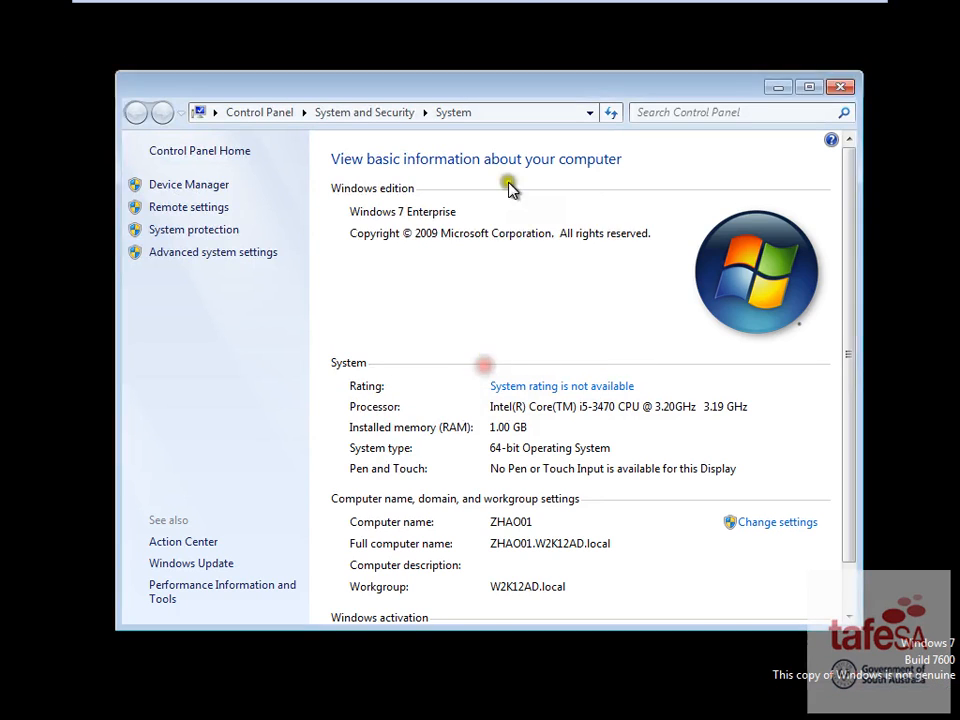
mouse_move(446, 6)
click(380, 16)
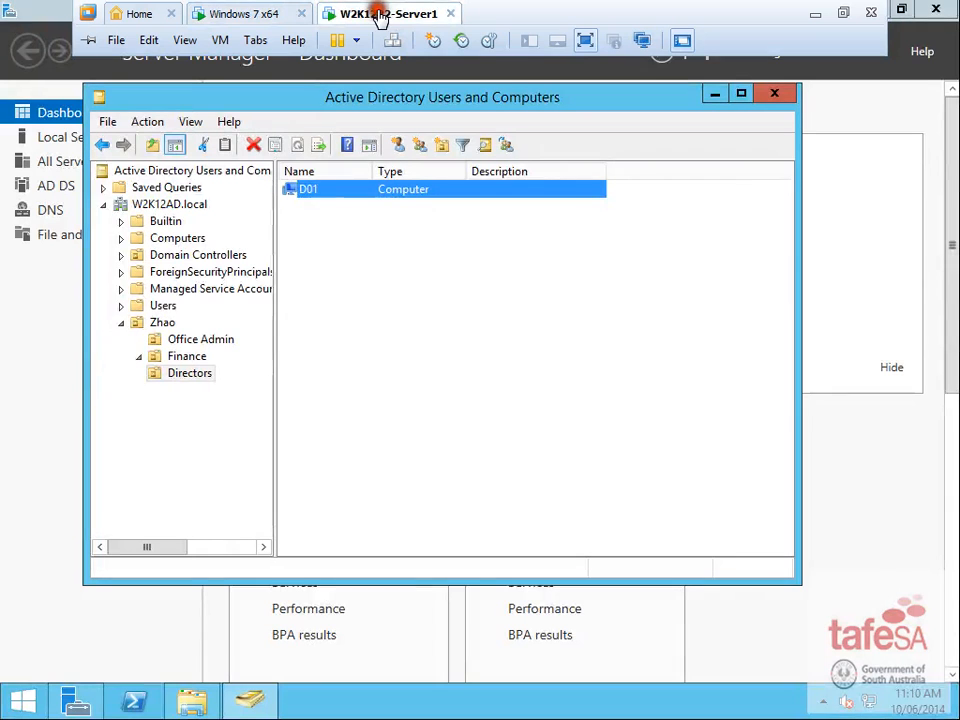
- Open the Computers container in Active Directory Users and Computers and select ZHAO01 beside SERVER2
click(168, 240)
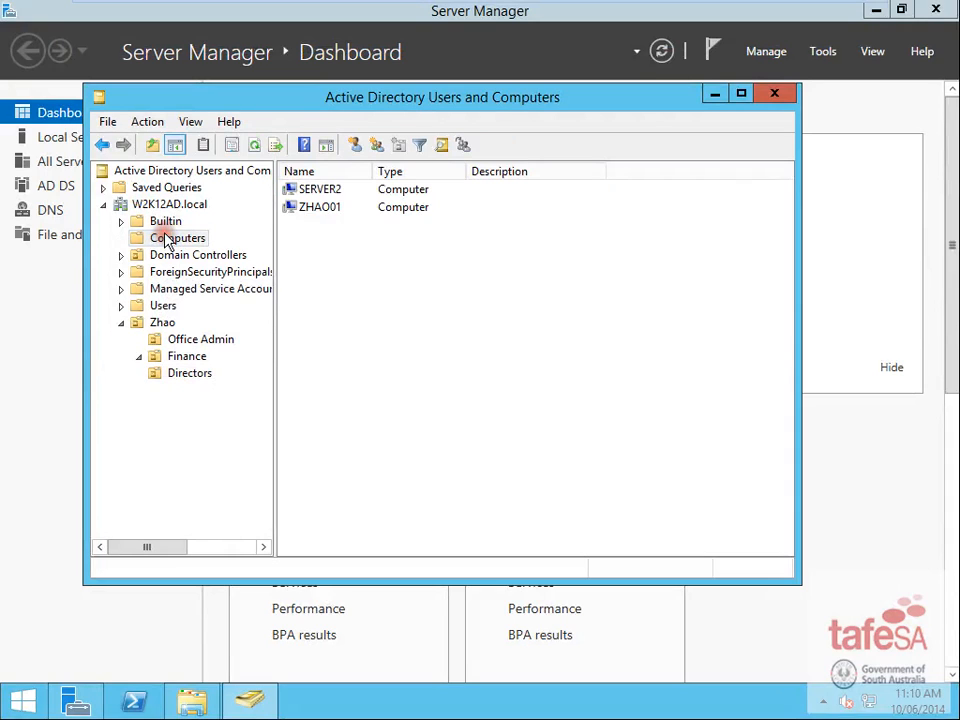
click(325, 208)
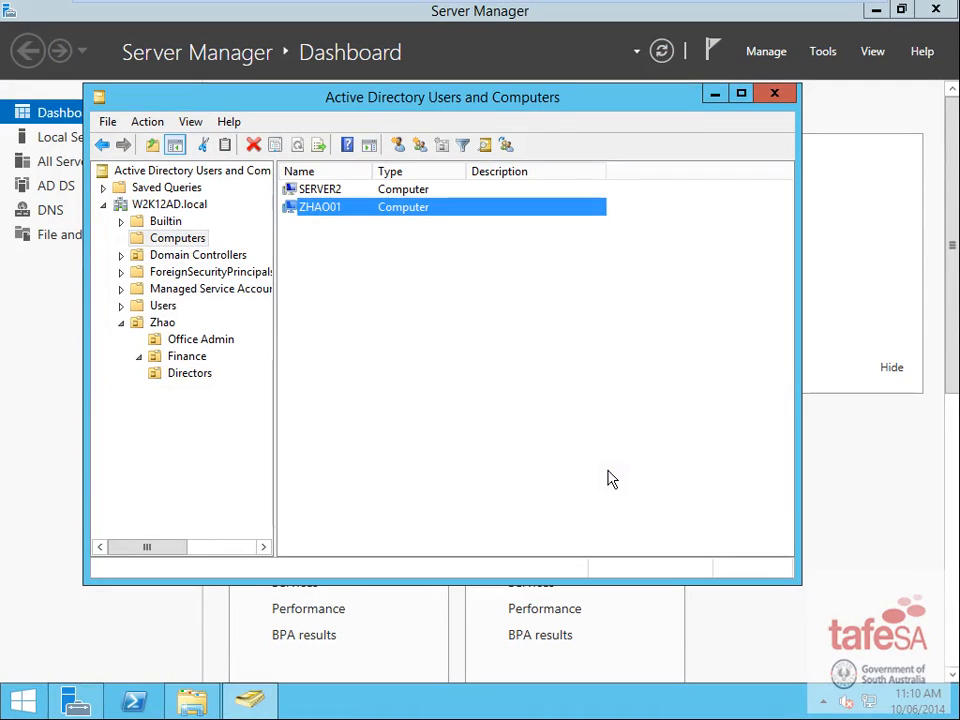
click(350, 214)
mouse_move(692, 10)
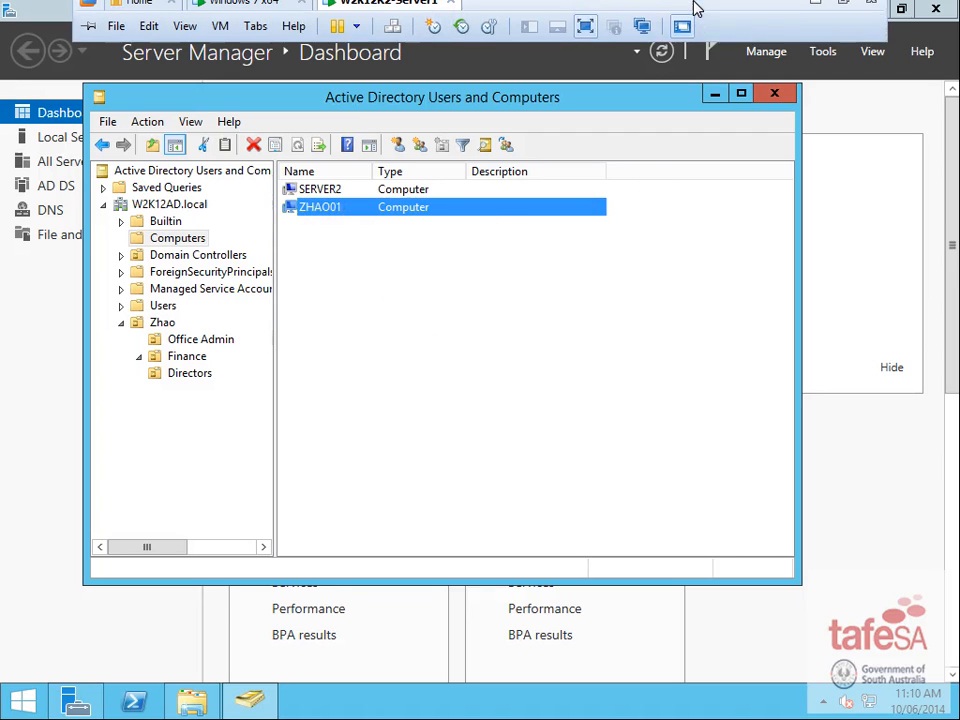
click(815, 13)
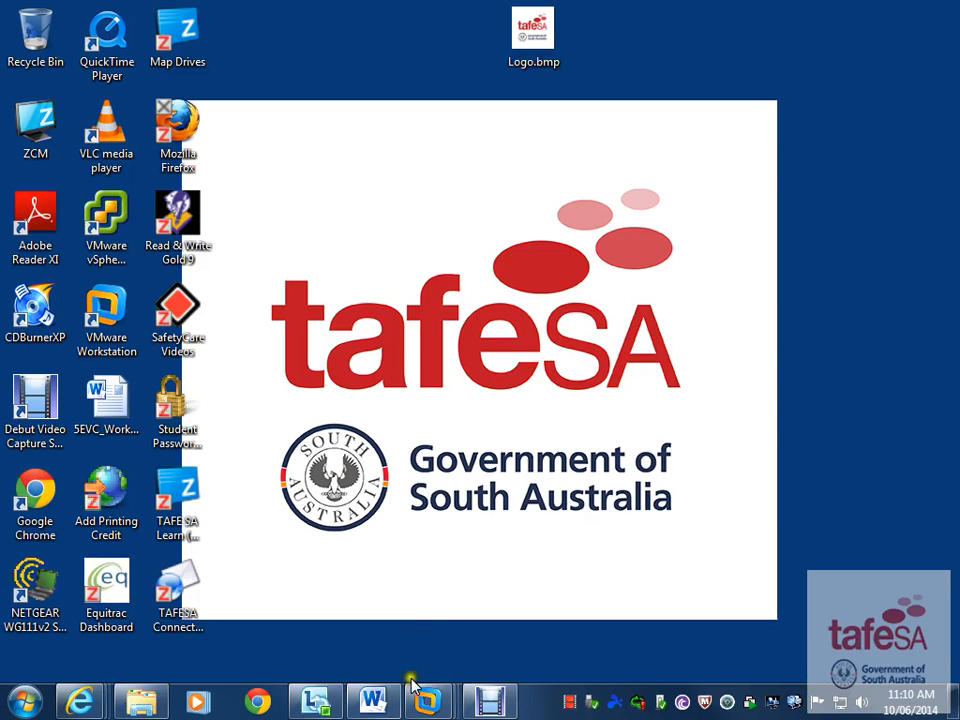
click(372, 700)
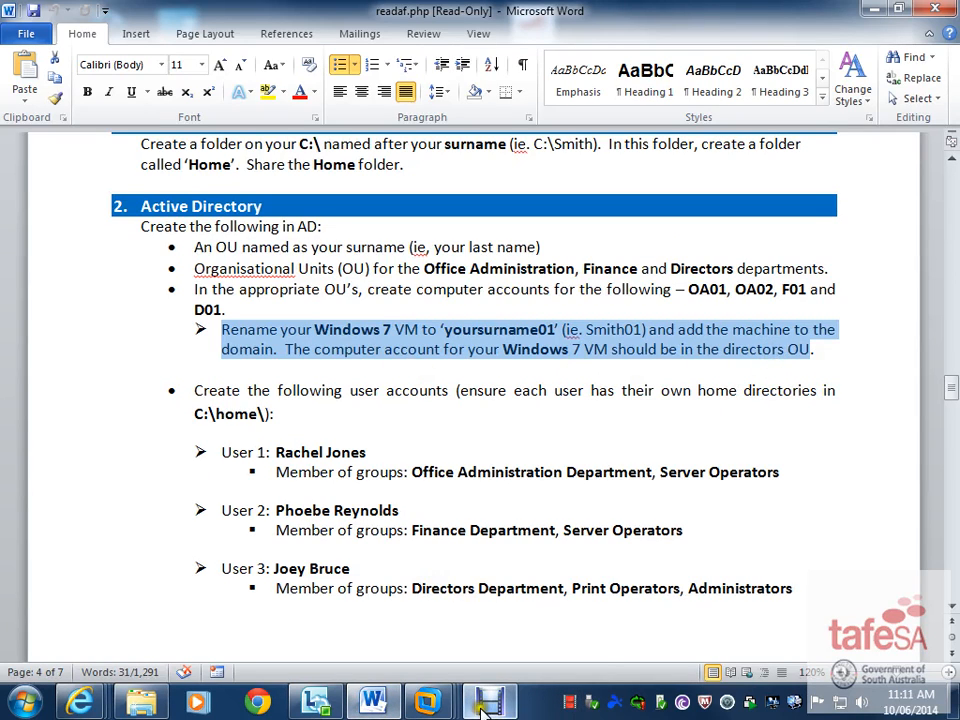
mouse_move(428, 700)
click(612, 580)
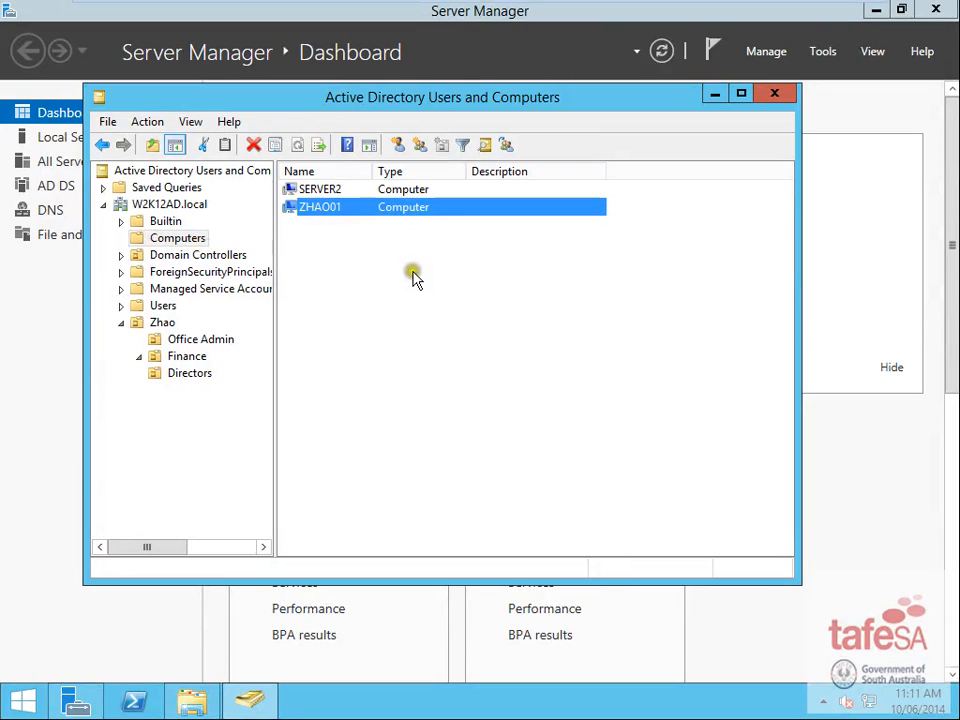
- Drag ZHAO01 into the Directors OU and check that it is listed beside D01
click(341, 207)
drag(341, 212, 188, 373)
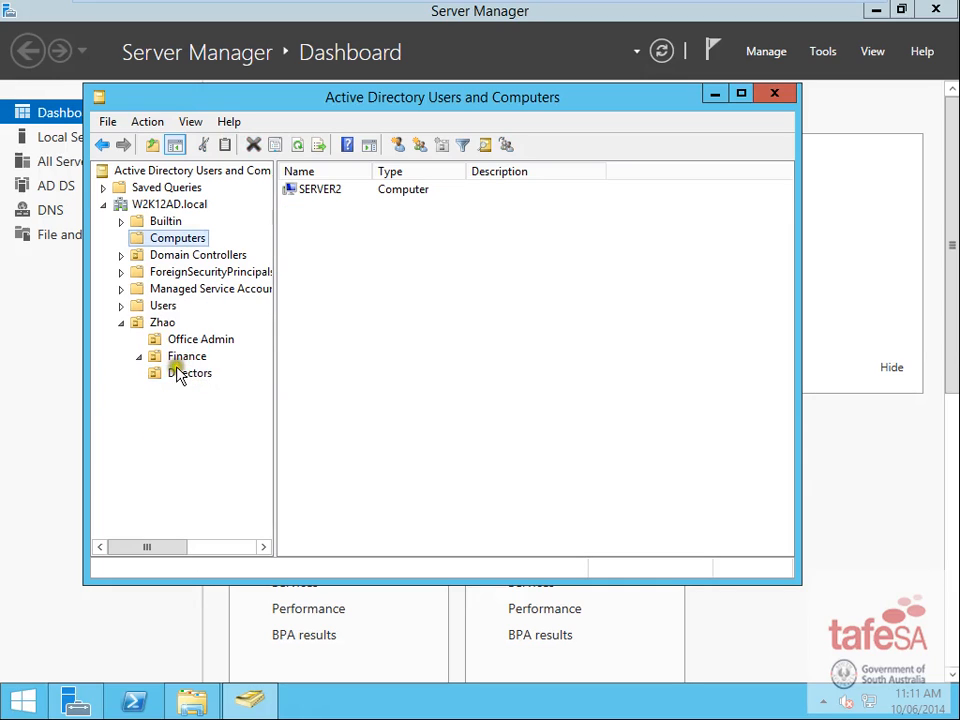
click(180, 373)
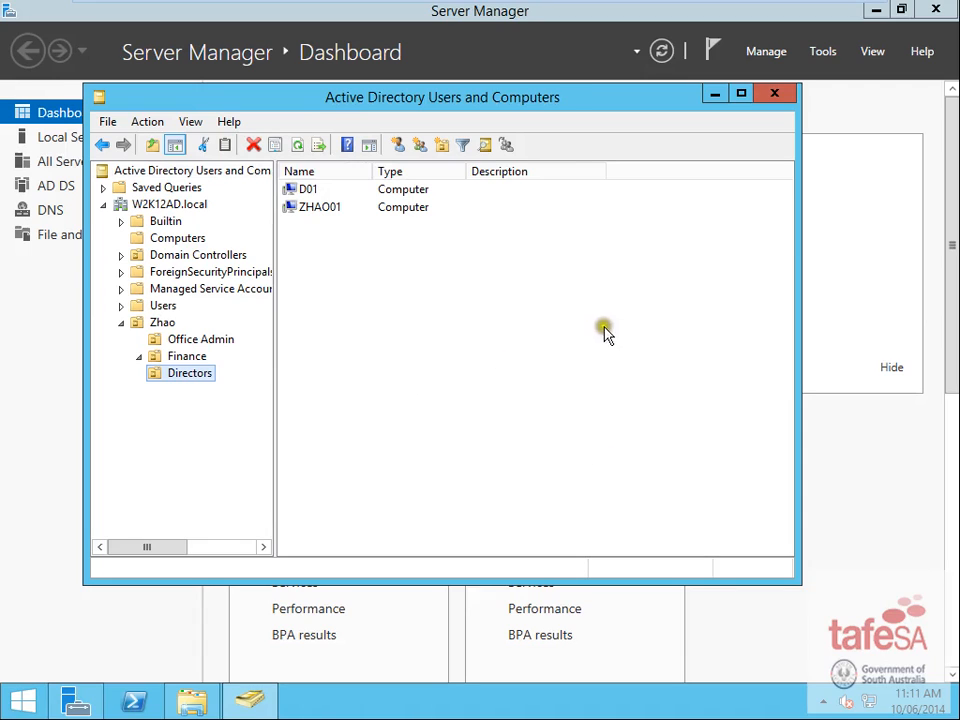
click(320, 208)
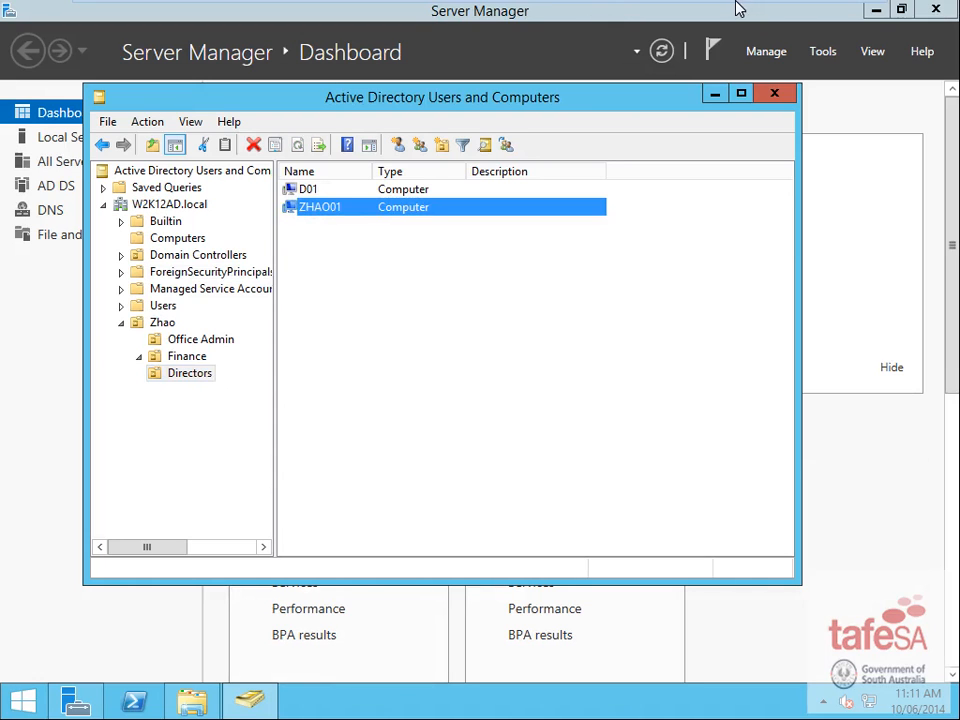
mouse_move(735, 6)
click(812, 14)
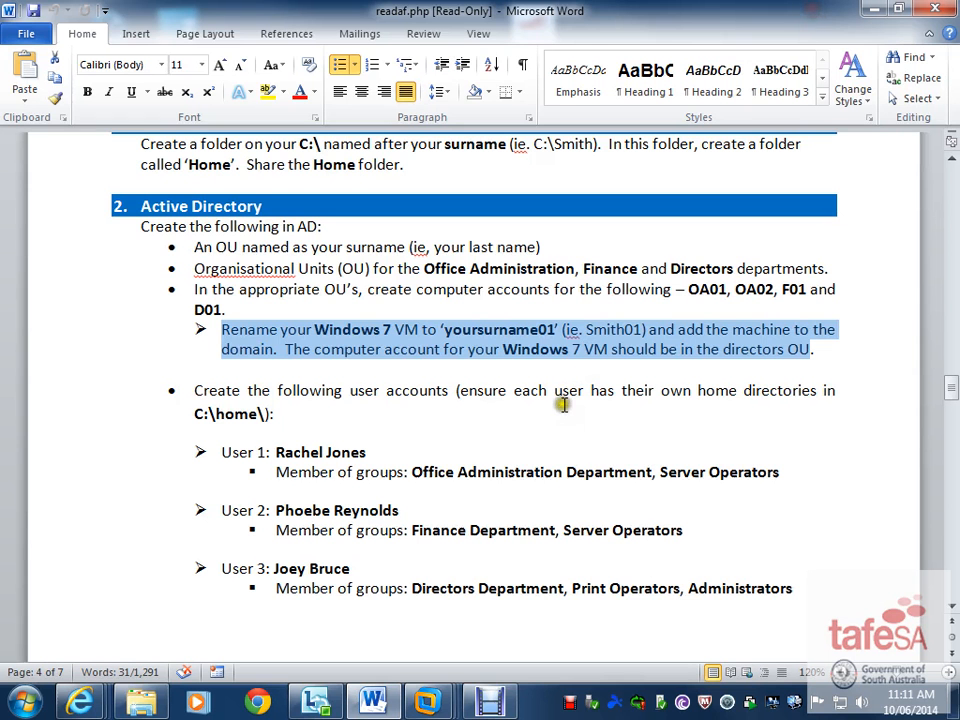
click(515, 438)
scroll(505, 430, down, 2)
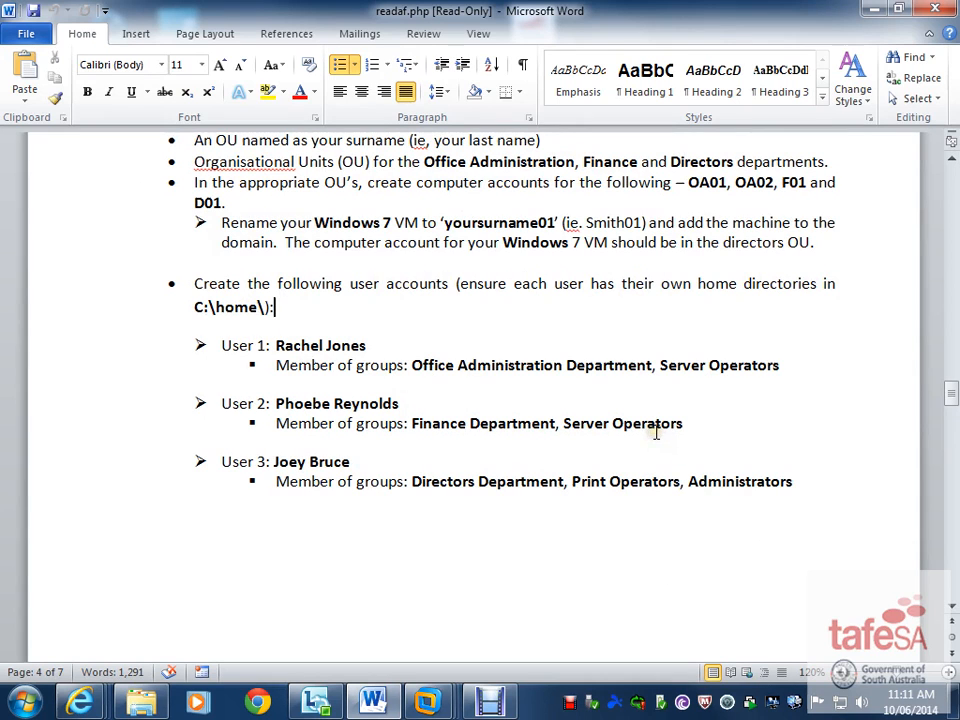
mouse_move(432, 702)
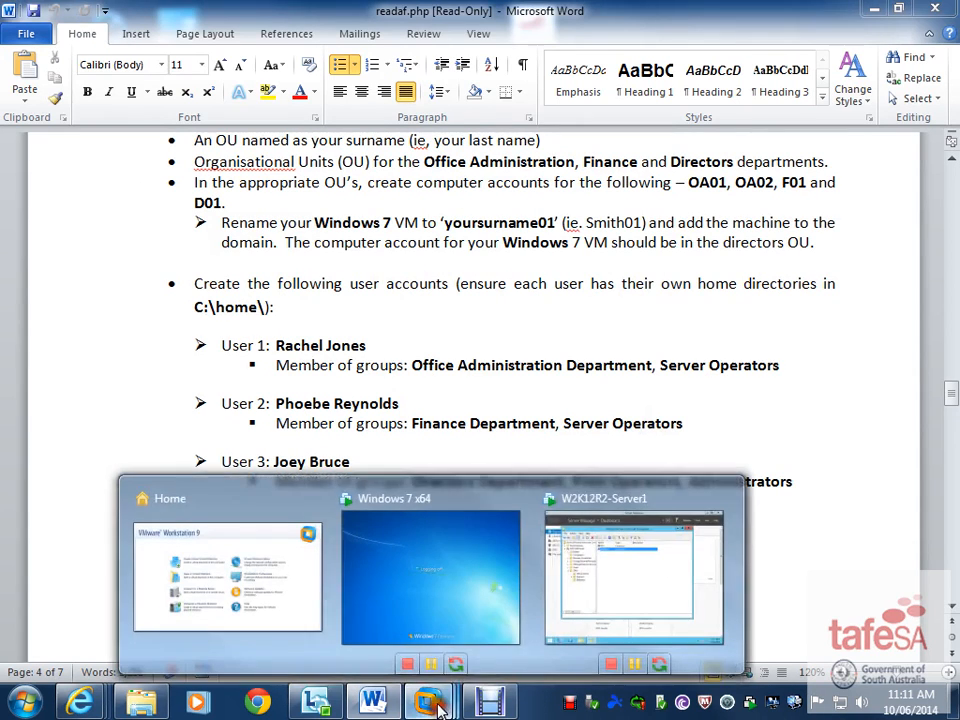
click(589, 604)
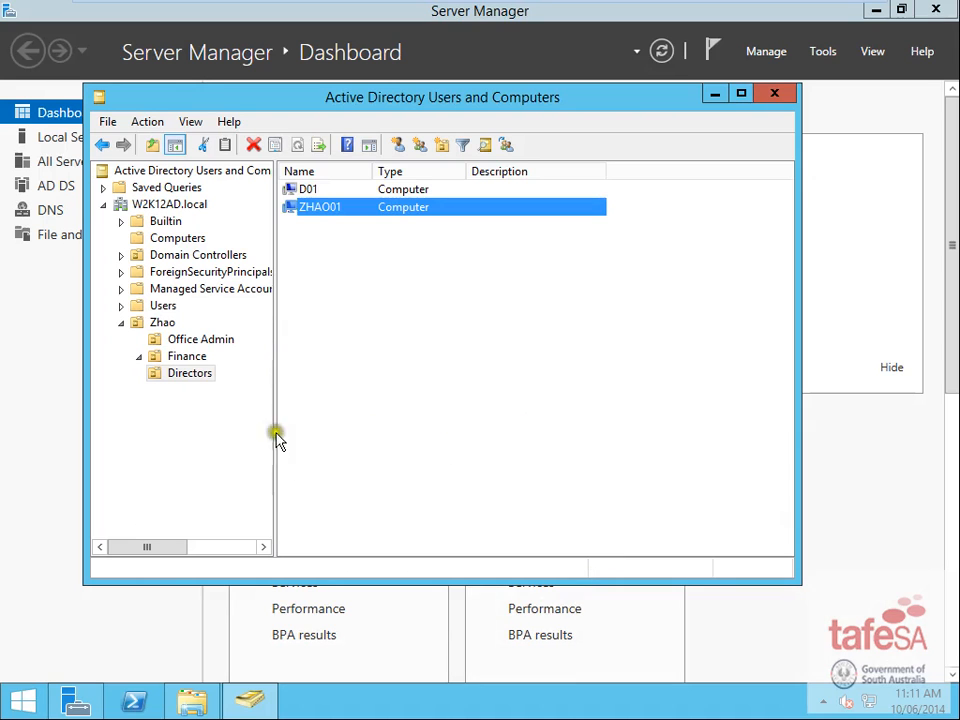
mouse_move(765, 8)
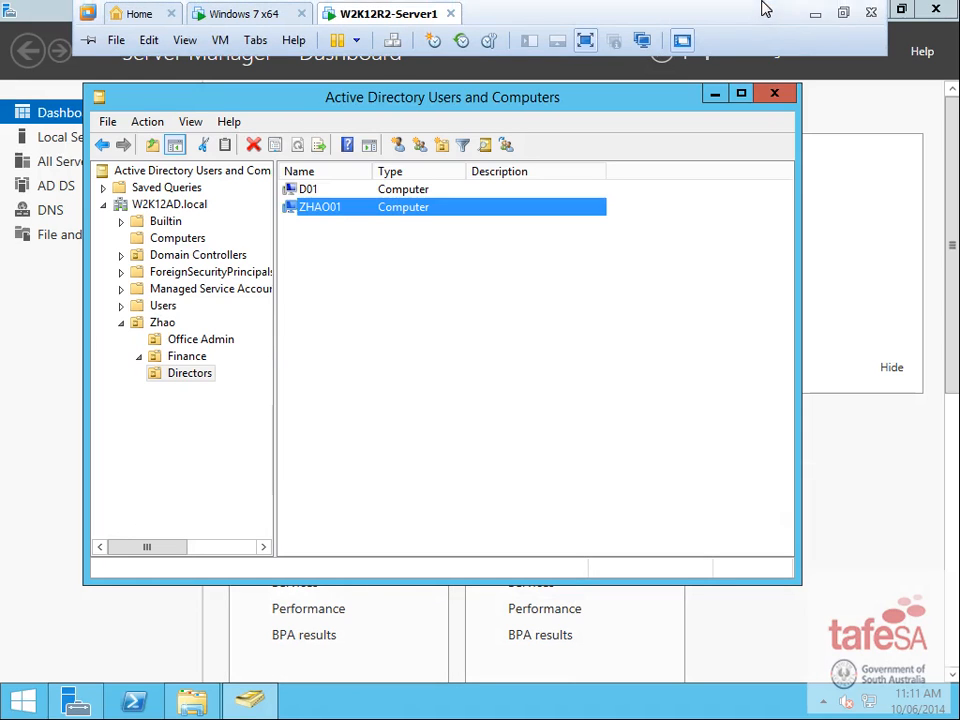
click(855, 16)
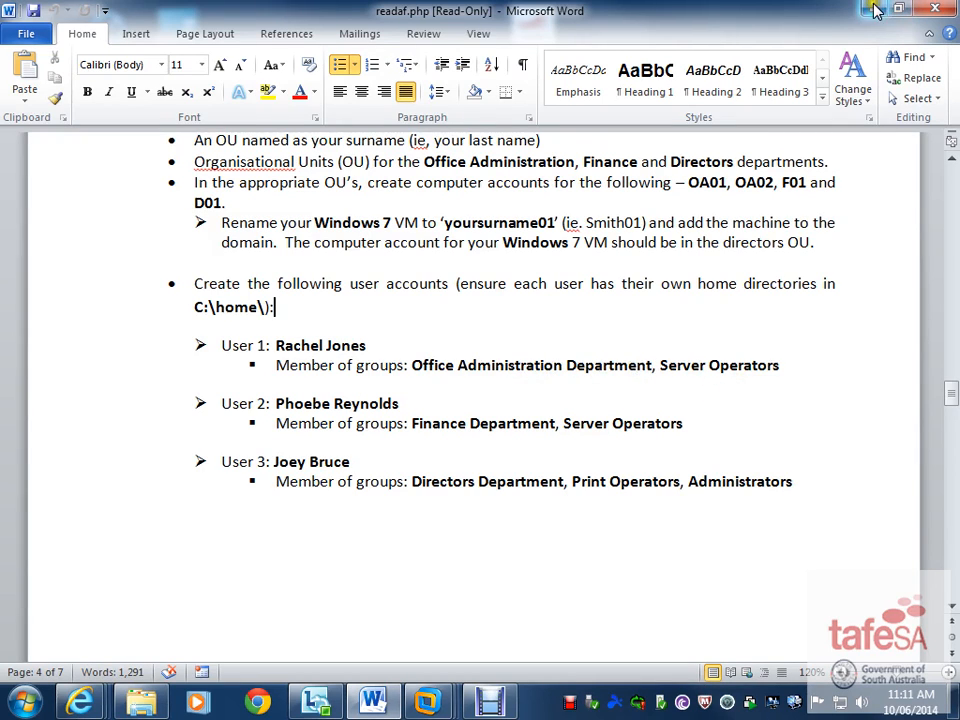
mouse_move(432, 706)
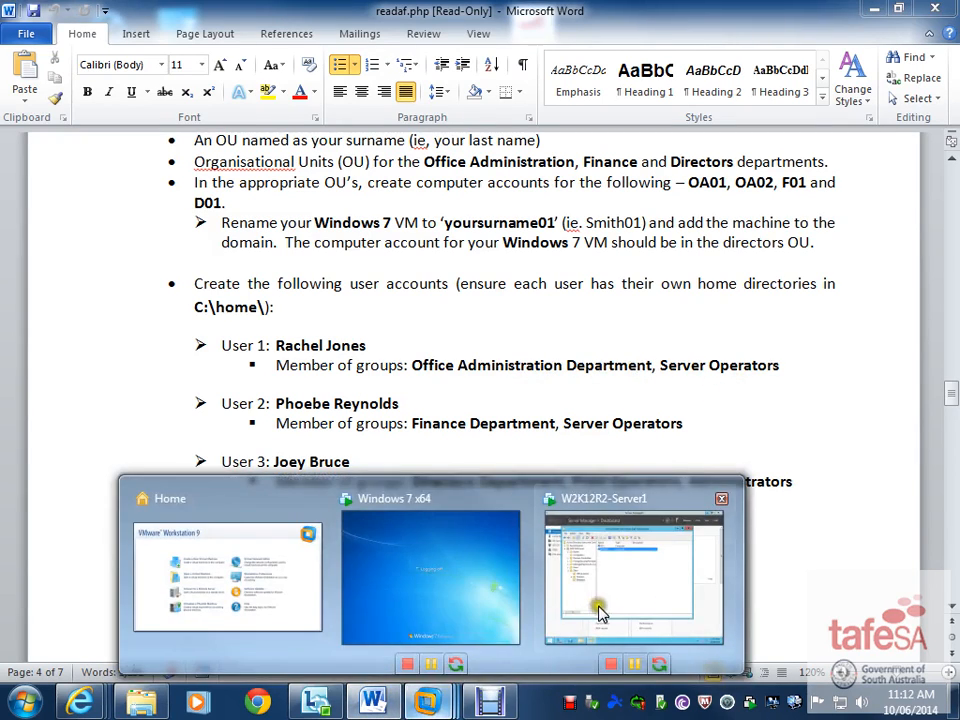
click(600, 611)
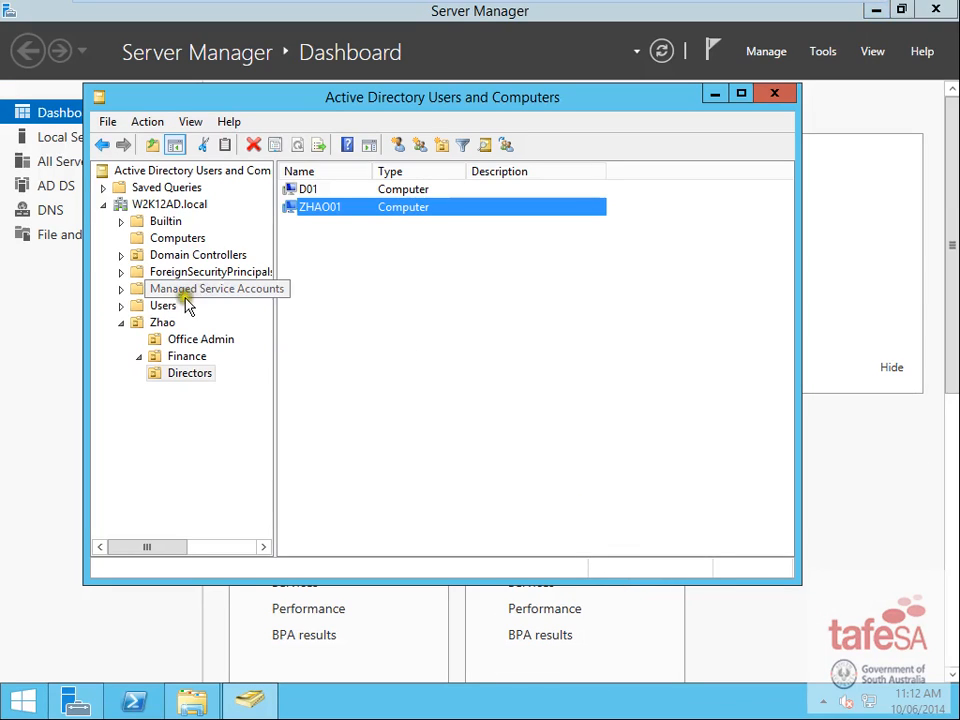
- Start a new user in the Office Admin OU and enter the first name, last name and logon name
click(208, 341)
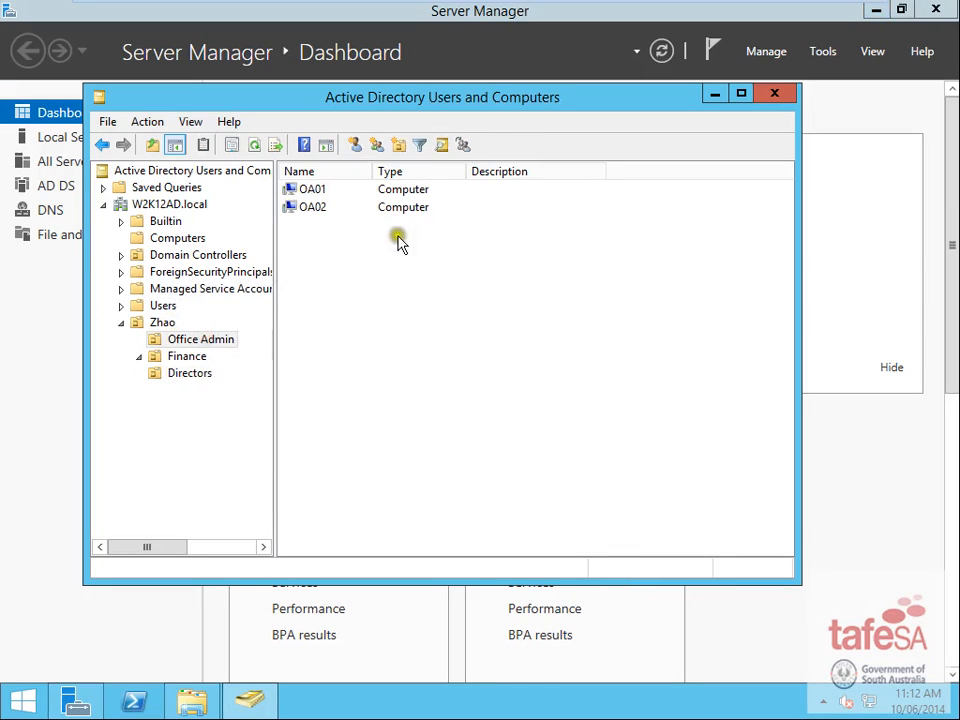
click(354, 144)
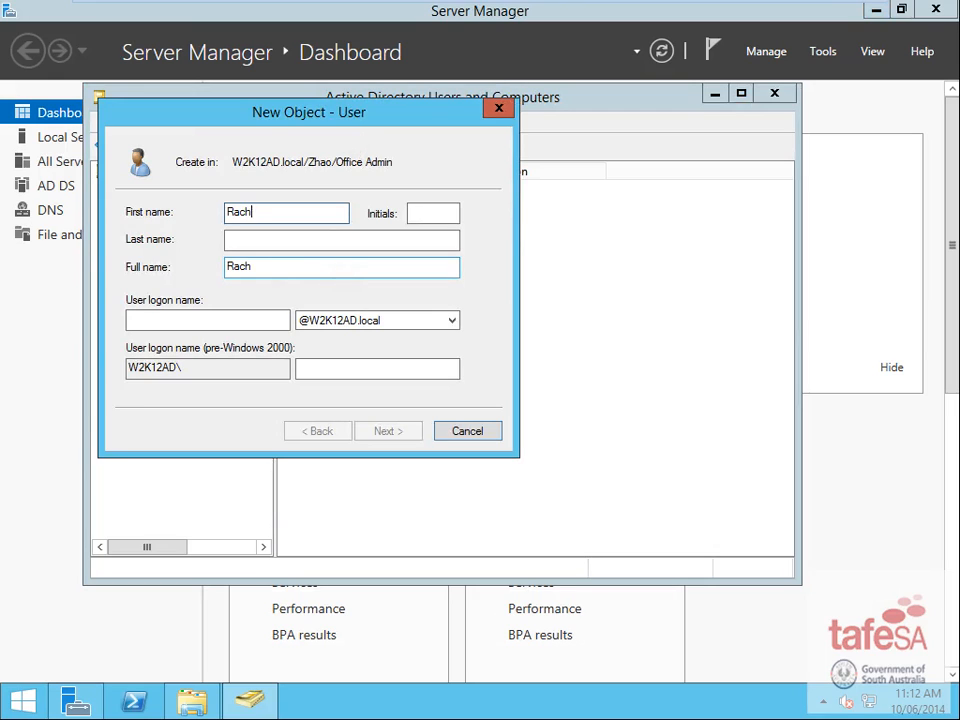
click(300, 239)
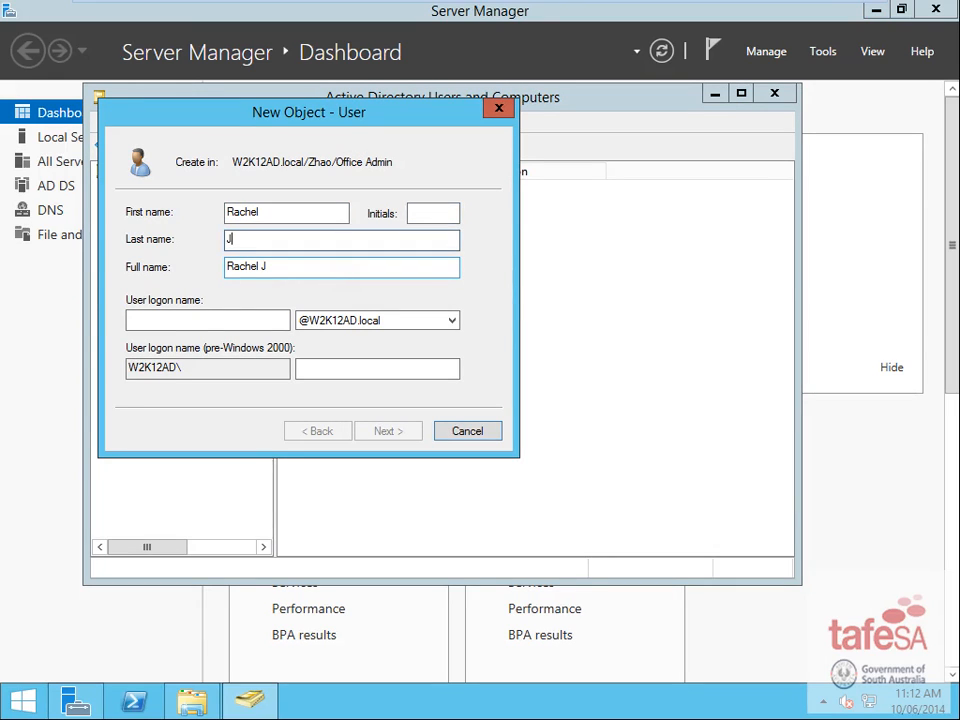
click(226, 321)
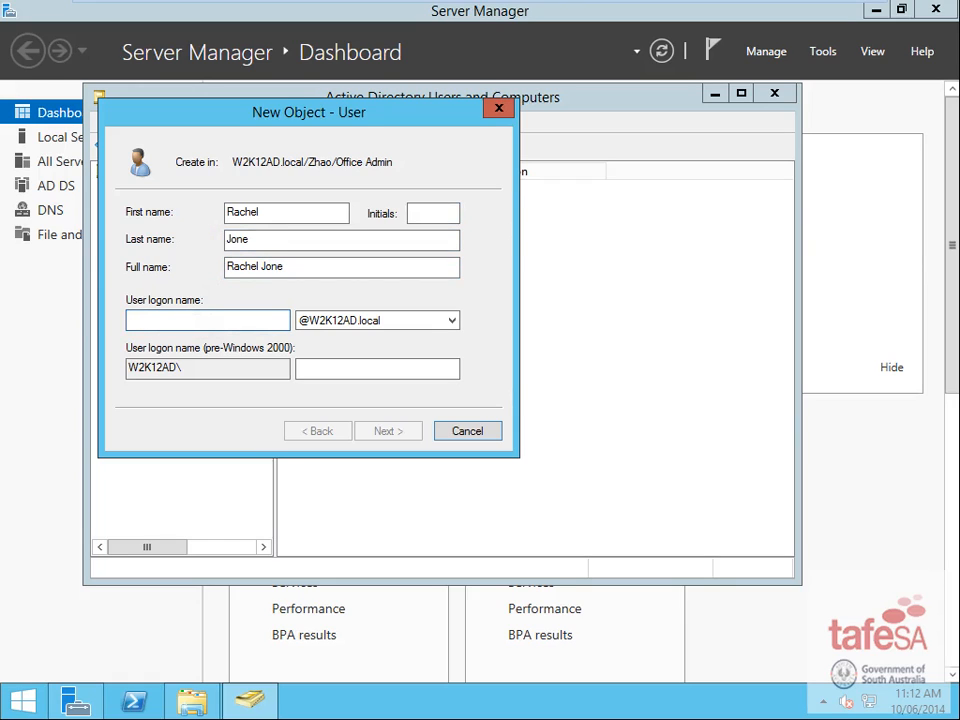
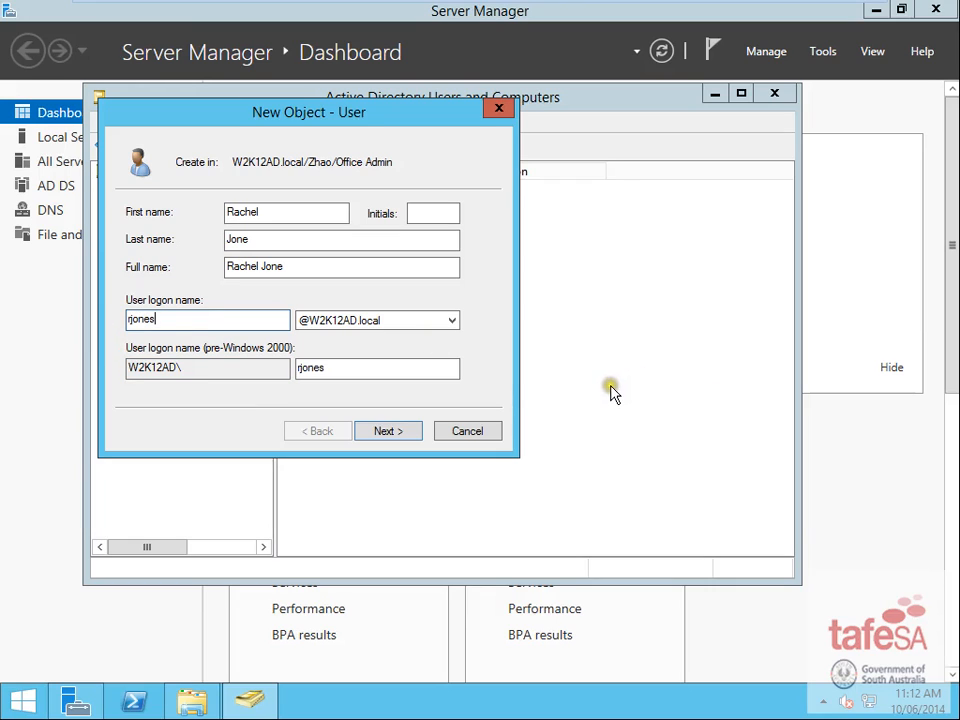
- Enter and confirm the user's password with 'User must change password' unchecked, then continue
click(398, 434)
click(390, 436)
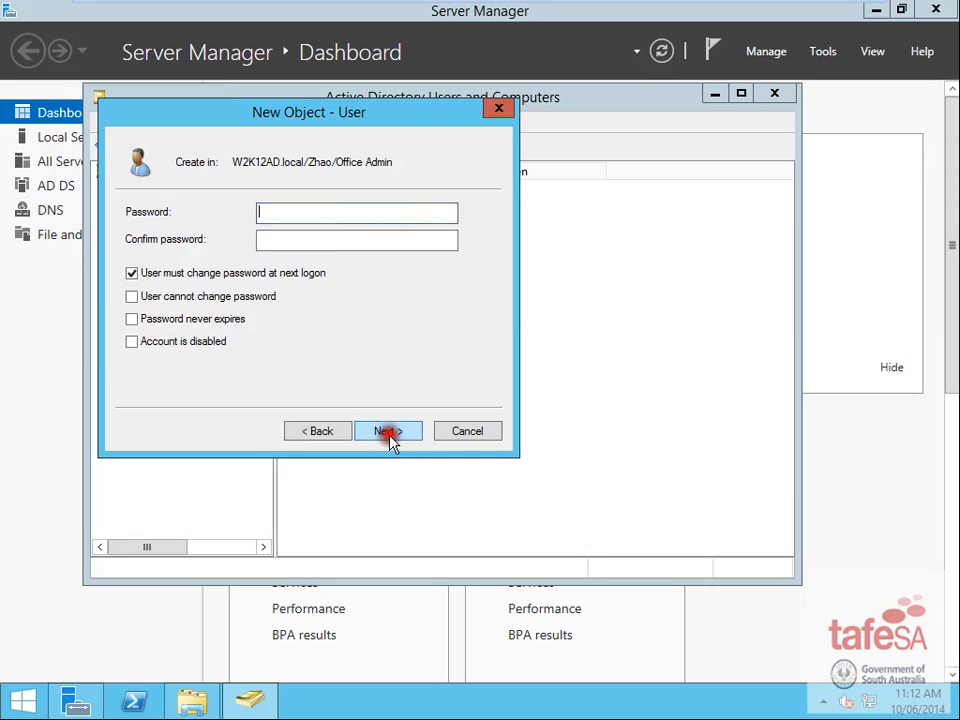
click(160, 274)
click(272, 211)
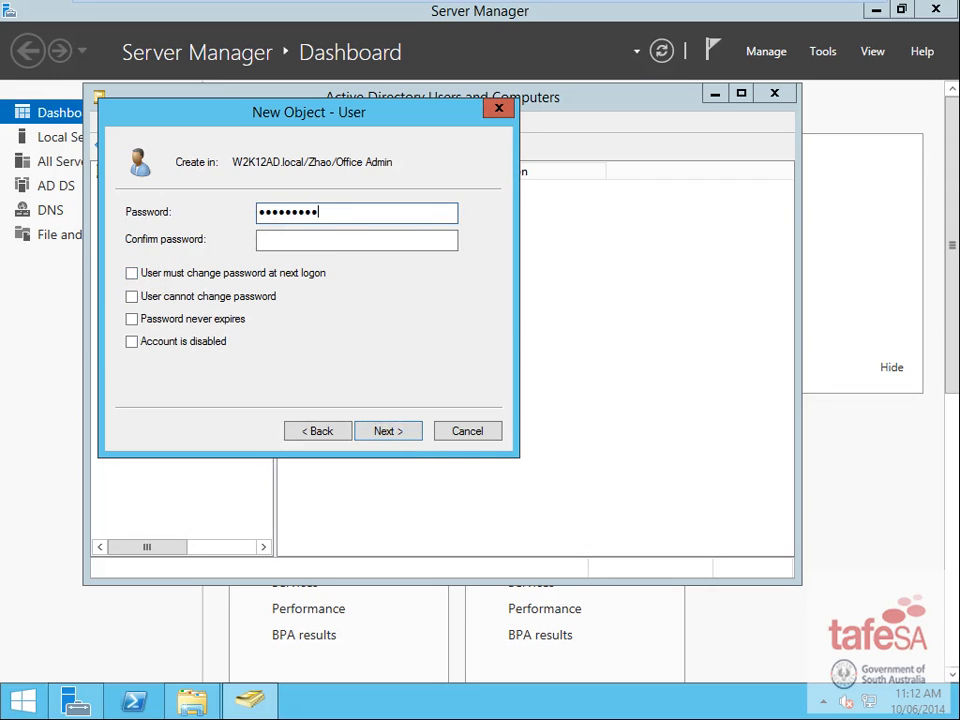
key(Tab)
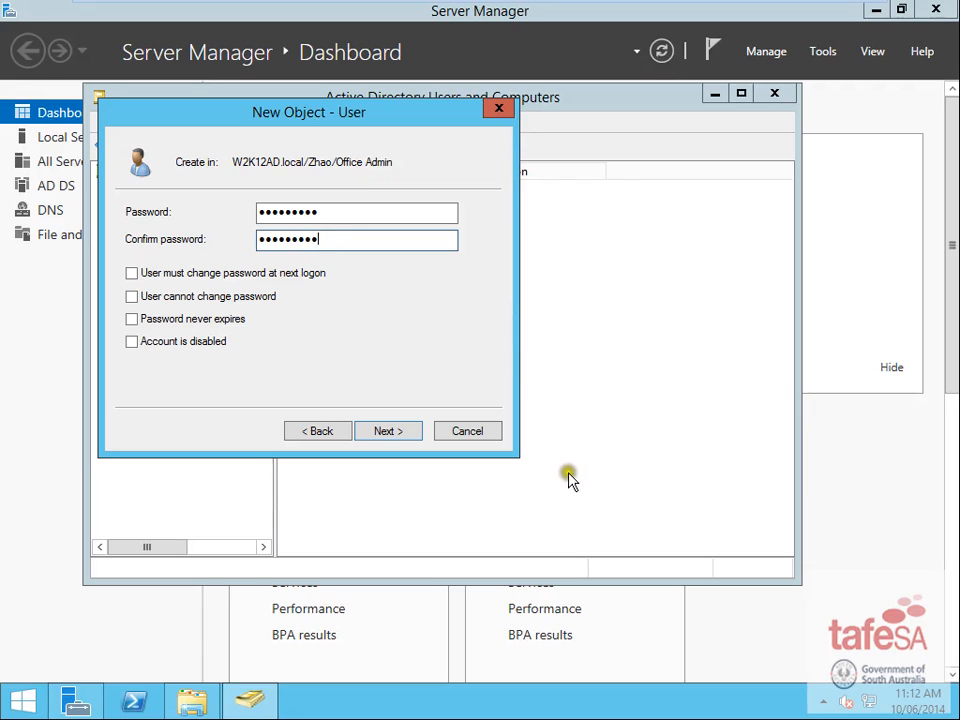
click(399, 437)
click(381, 432)
click(382, 433)
click(396, 523)
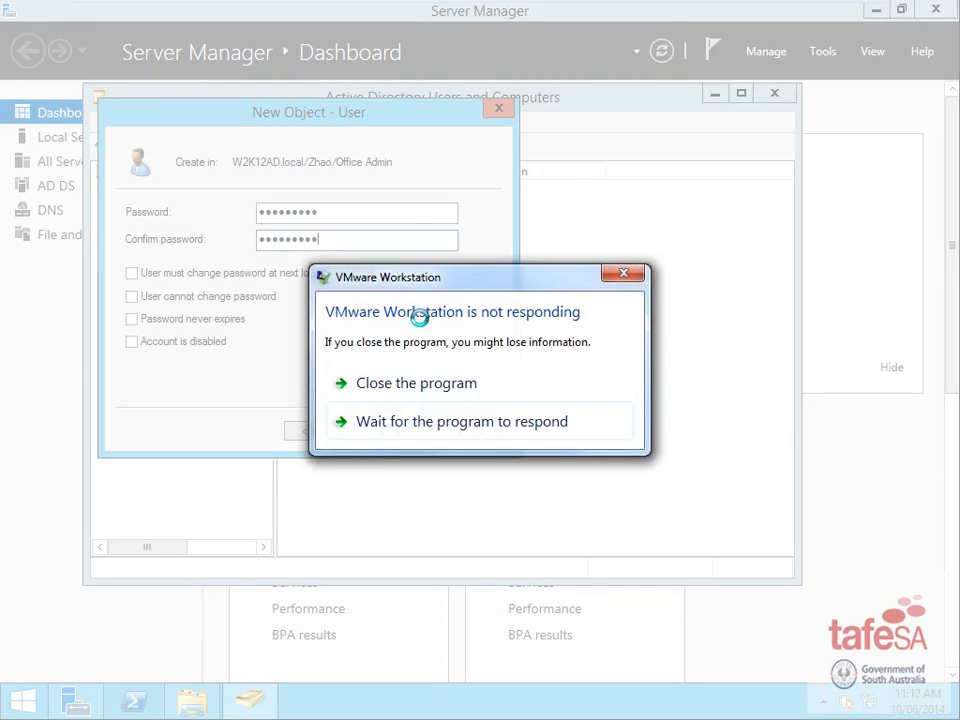
- Close the VMware not-responding warning and finish creating the Office Admin user
click(630, 276)
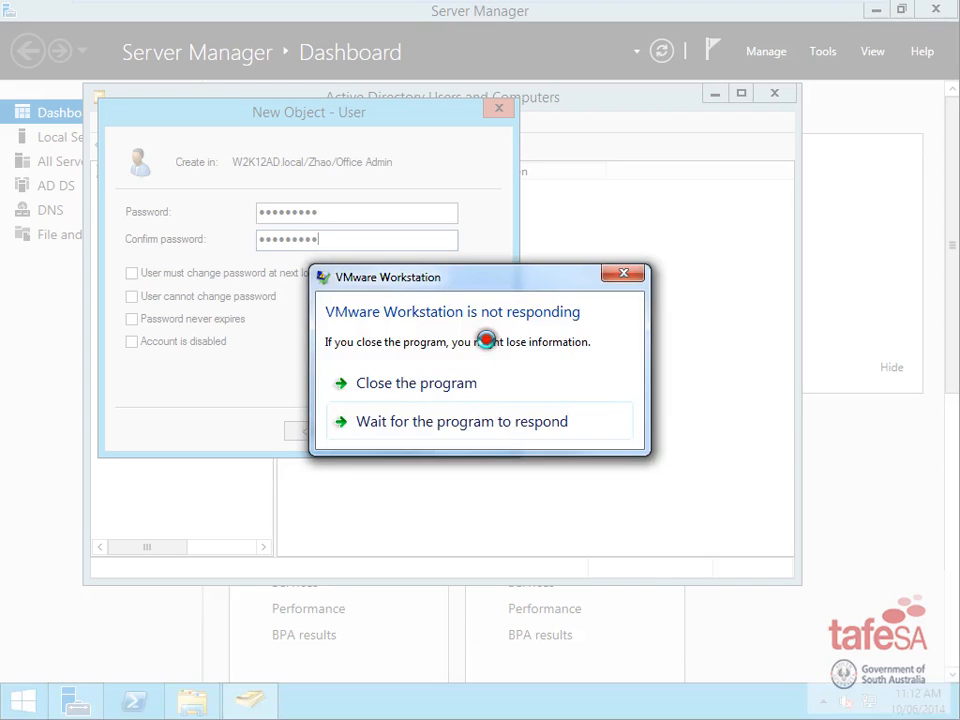
click(626, 275)
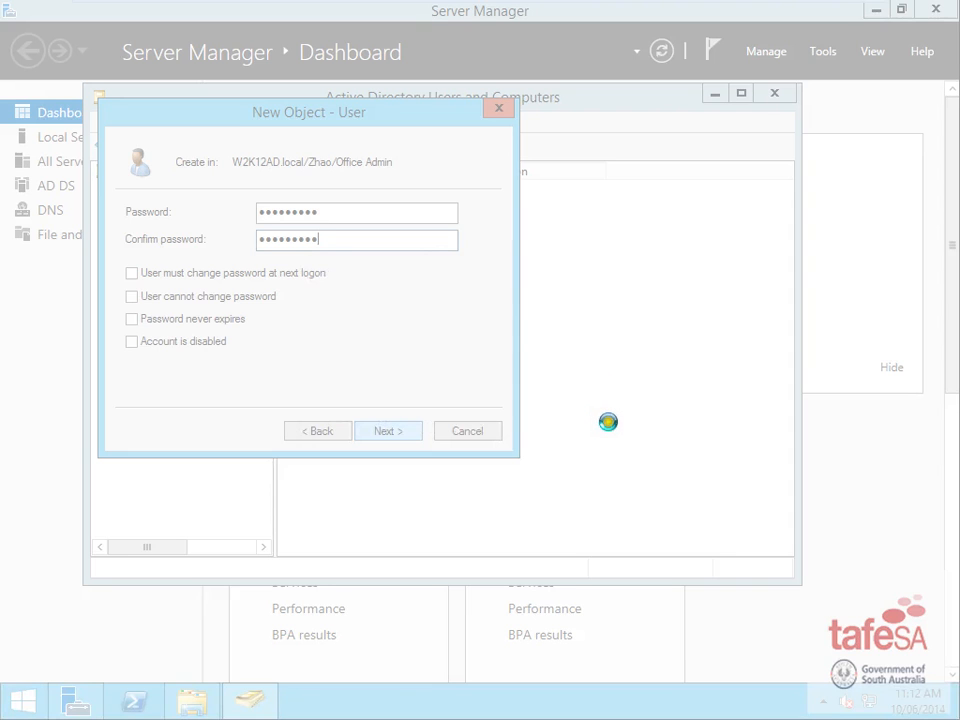
click(388, 431)
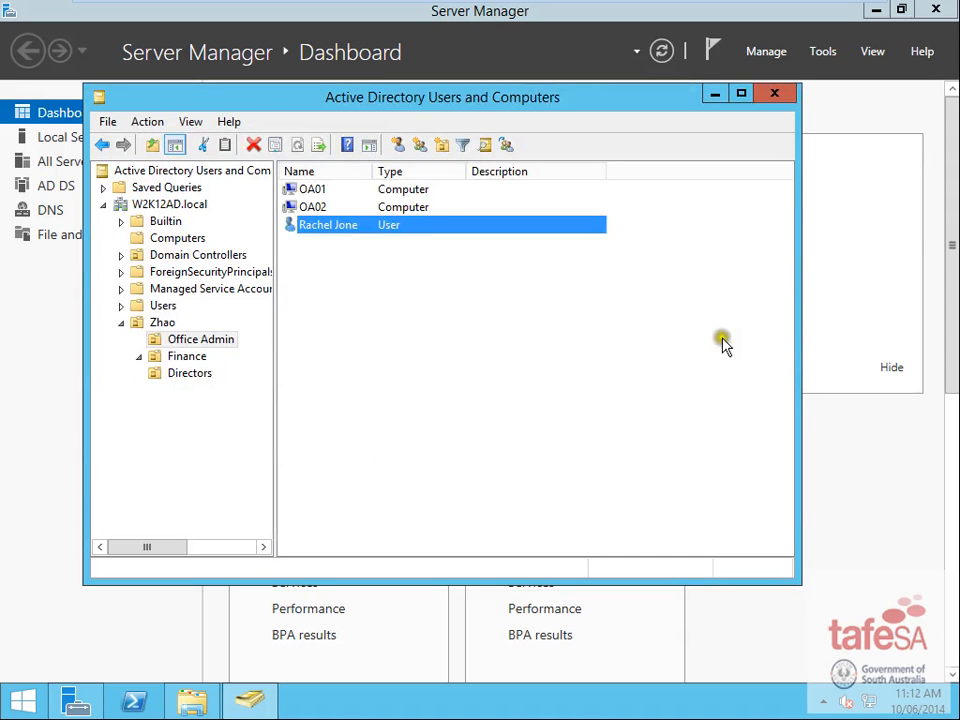
- Finish creating the new user and open its Properties
click(684, 300)
click(332, 226)
right_click(332, 226)
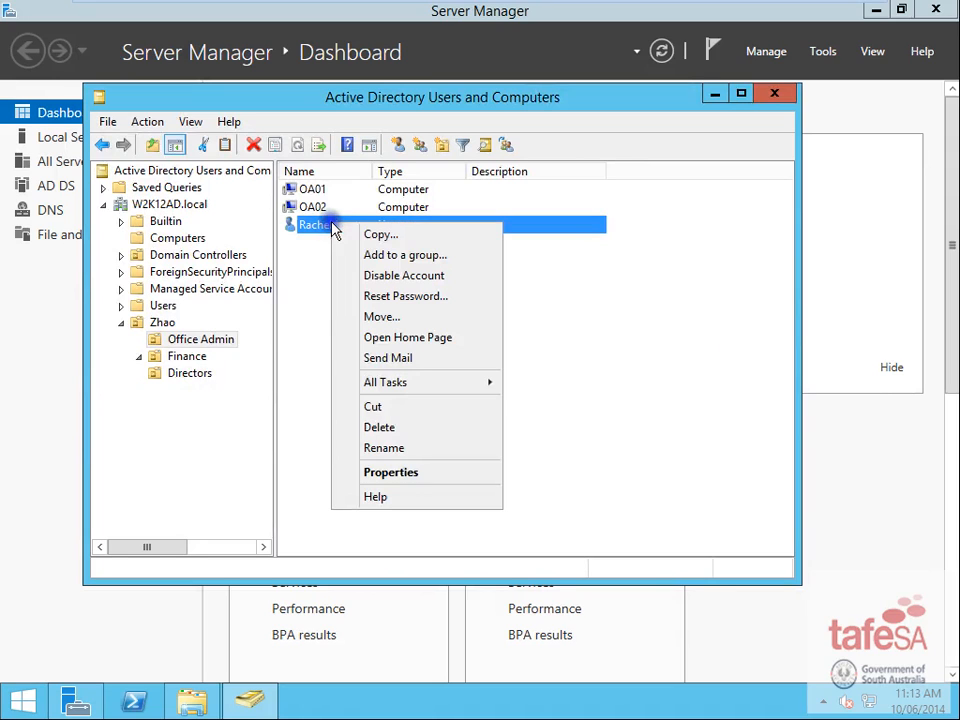
click(414, 474)
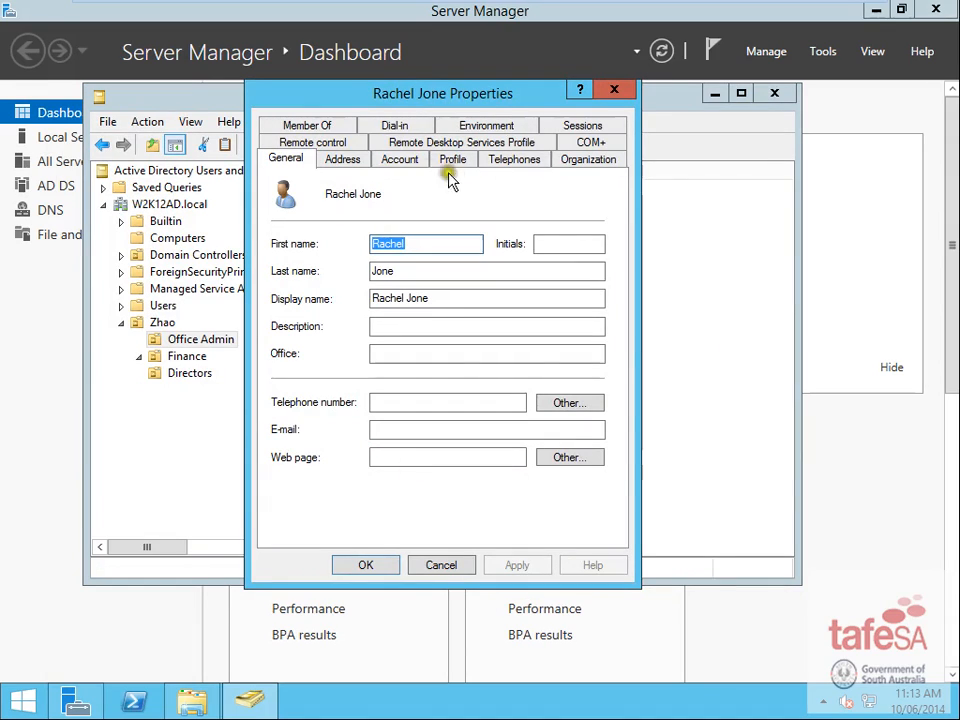
- Connect the user's home folder as H: to \\server1\home\%username% and save it
click(398, 160)
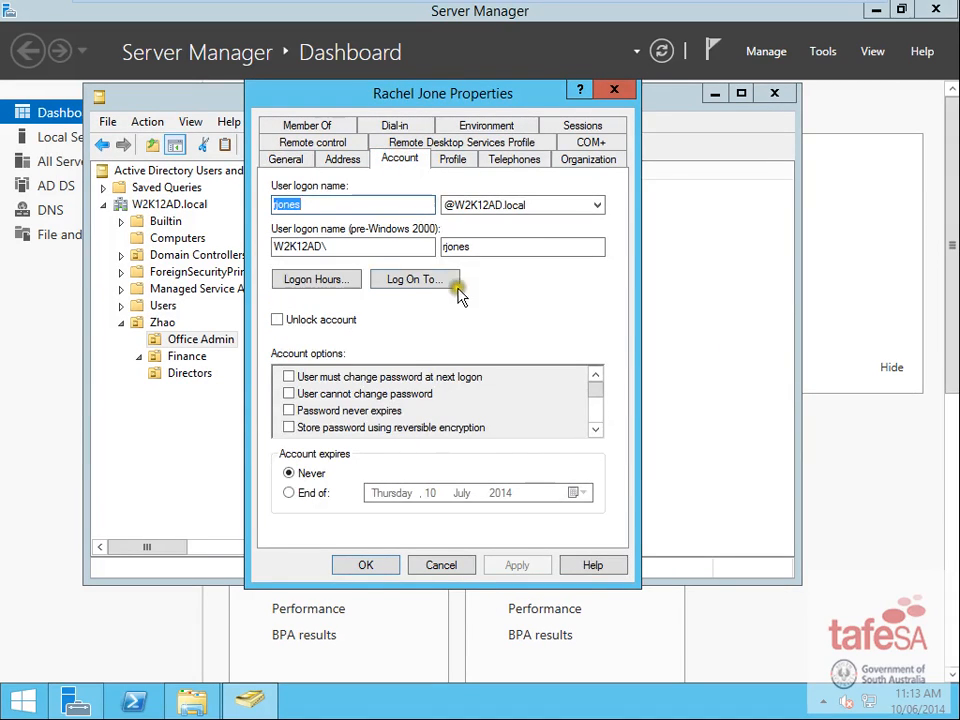
click(455, 161)
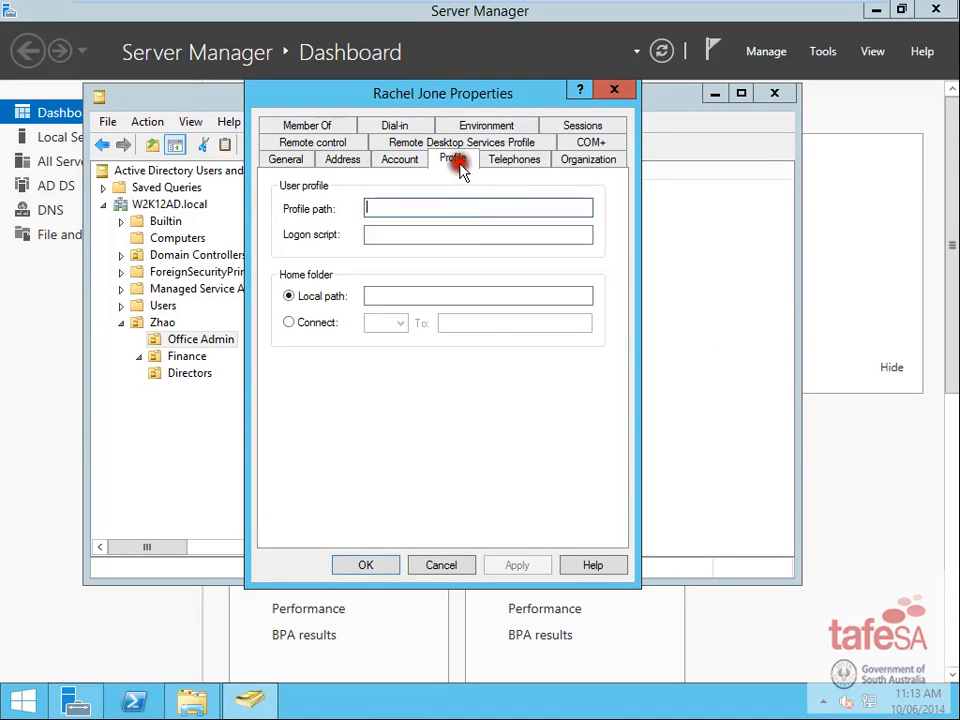
click(288, 322)
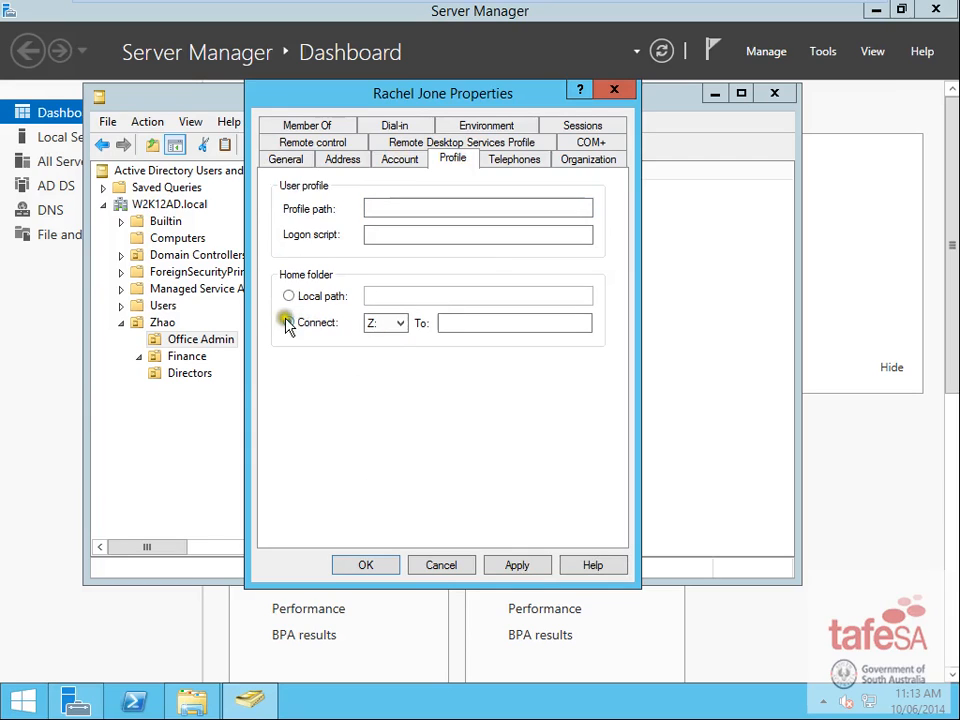
click(397, 323)
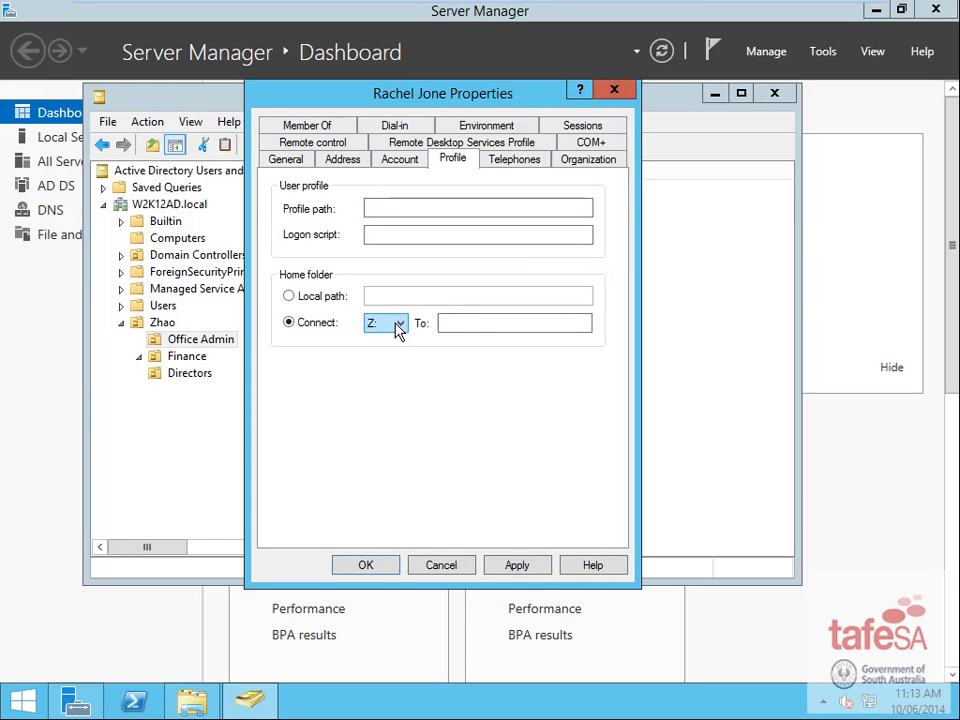
click(397, 324)
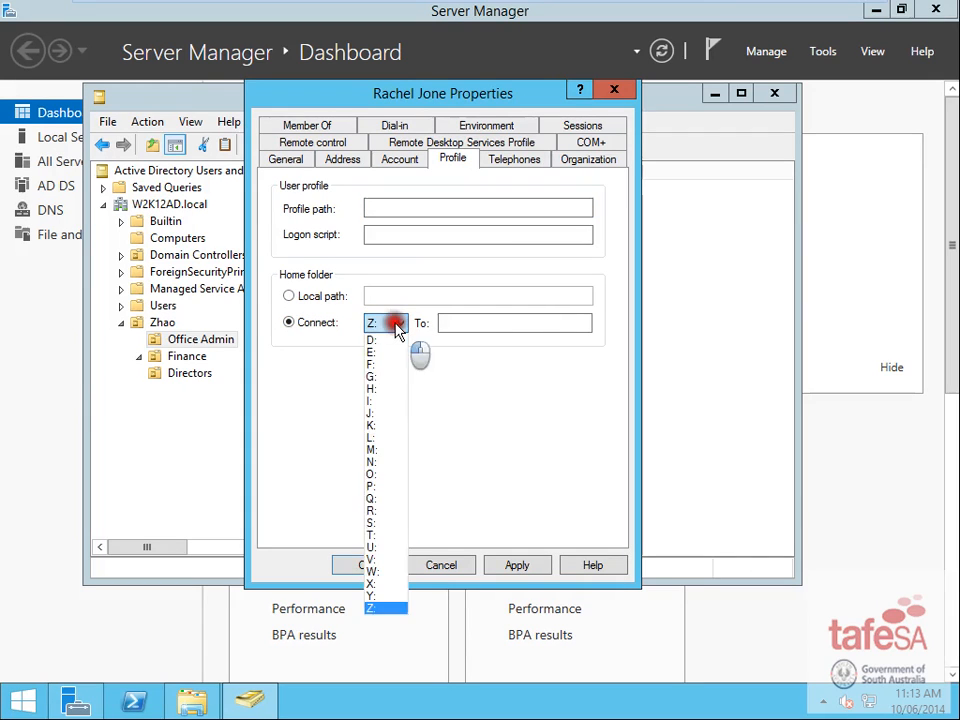
click(380, 389)
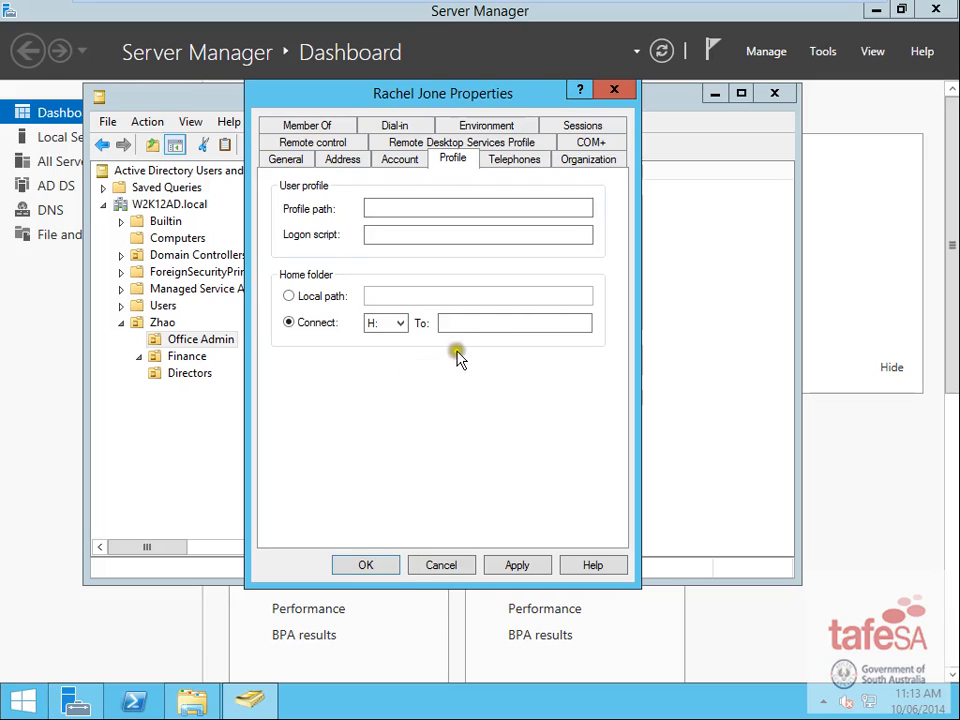
click(491, 318)
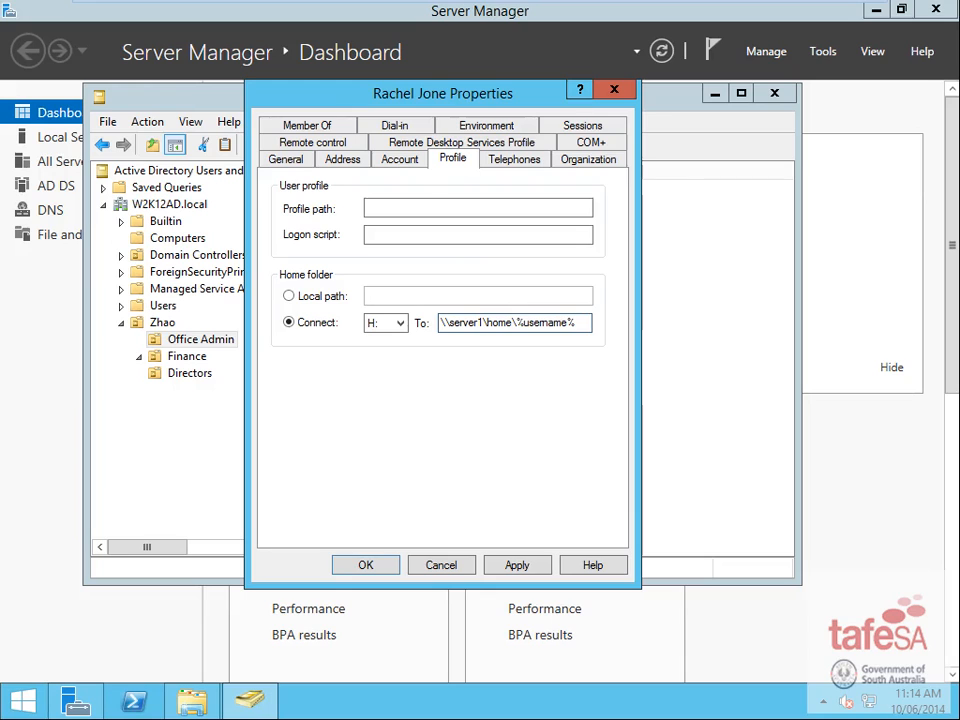
click(343, 568)
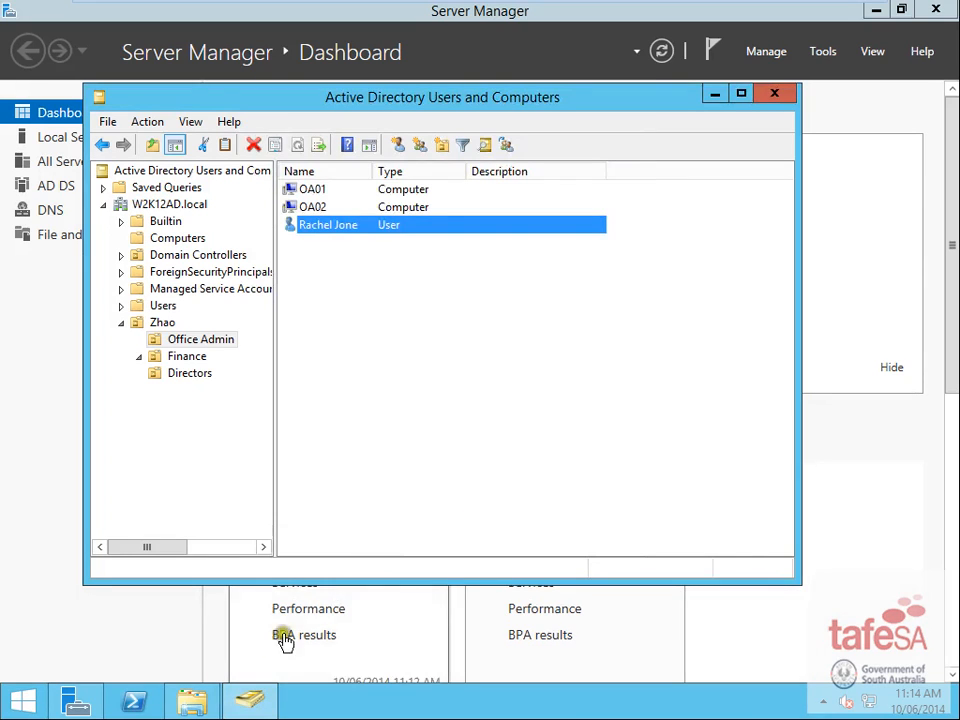
right_click(325, 229)
click(383, 477)
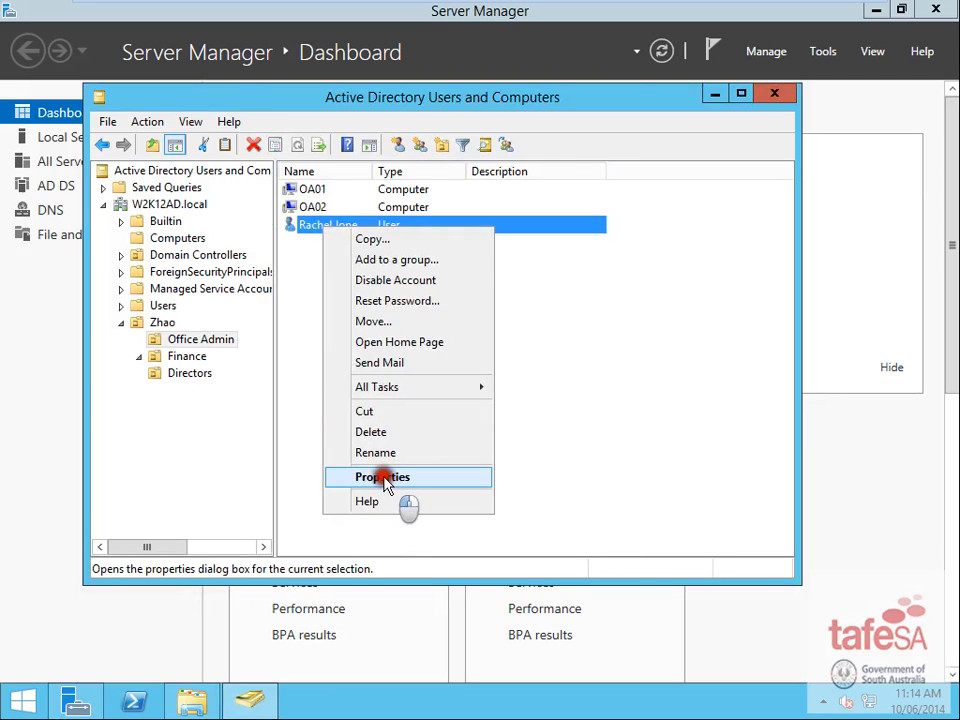
click(455, 162)
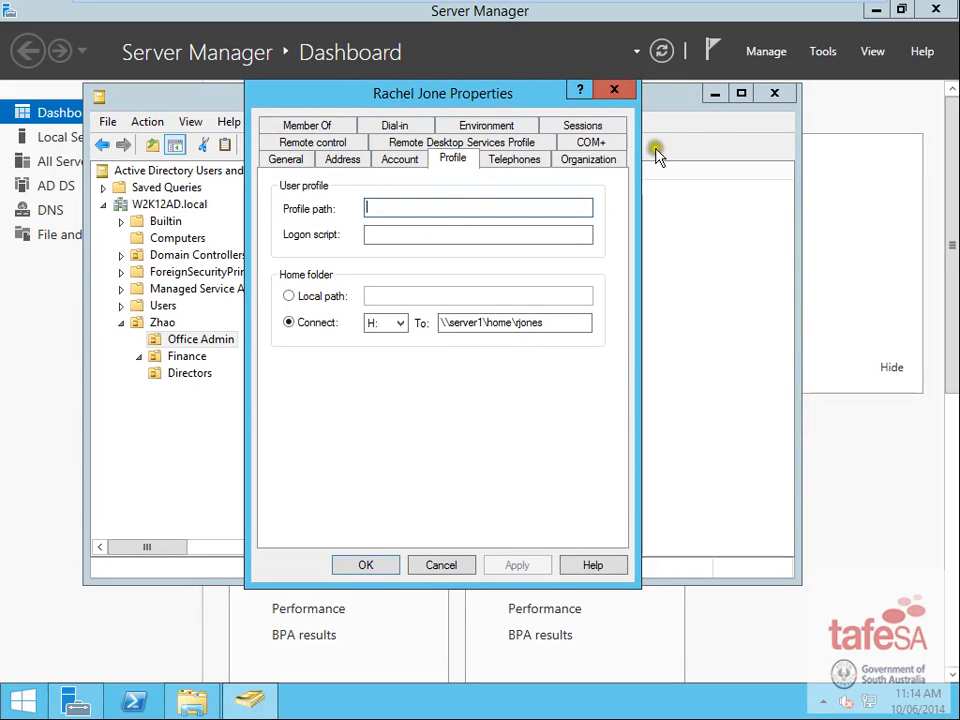
click(628, 93)
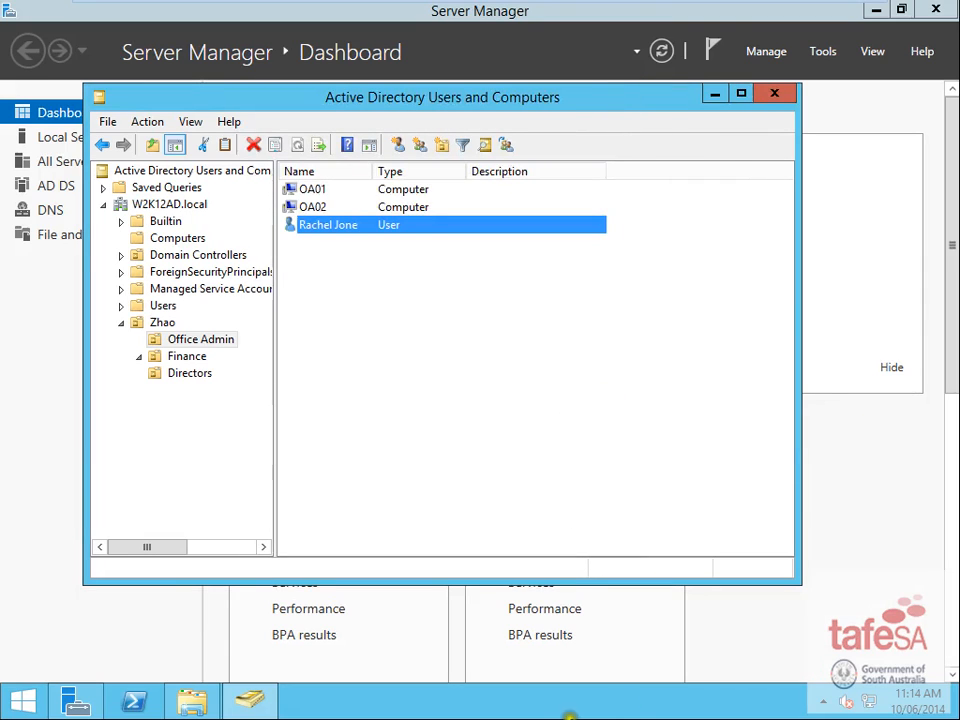
mouse_move(213, 708)
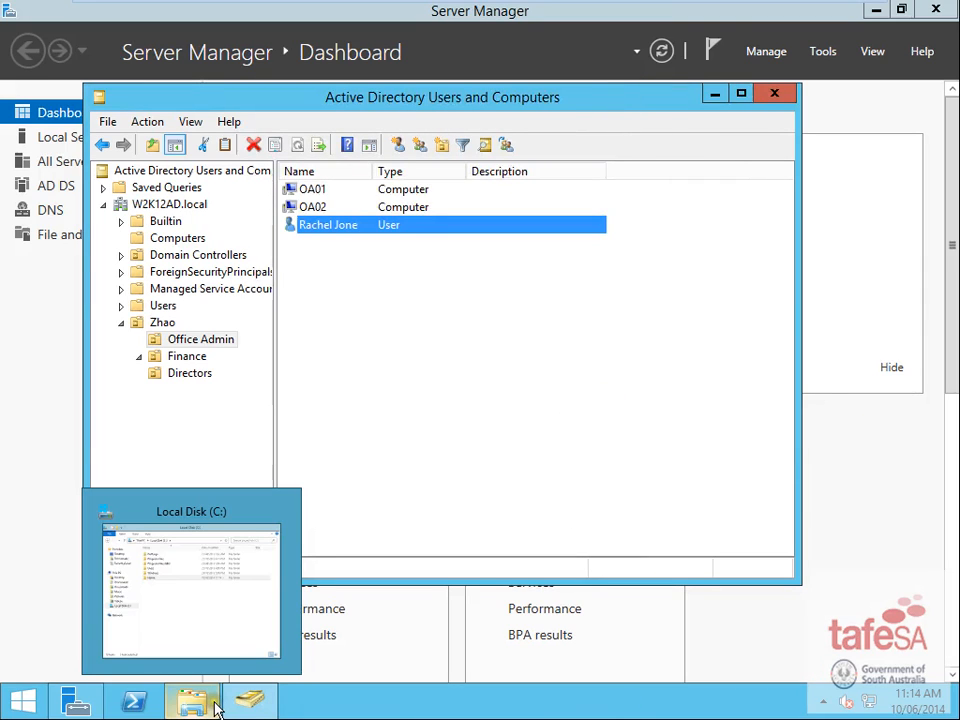
- Open C:\Home in File Explorer to see the user's automatically created home folder
click(213, 708)
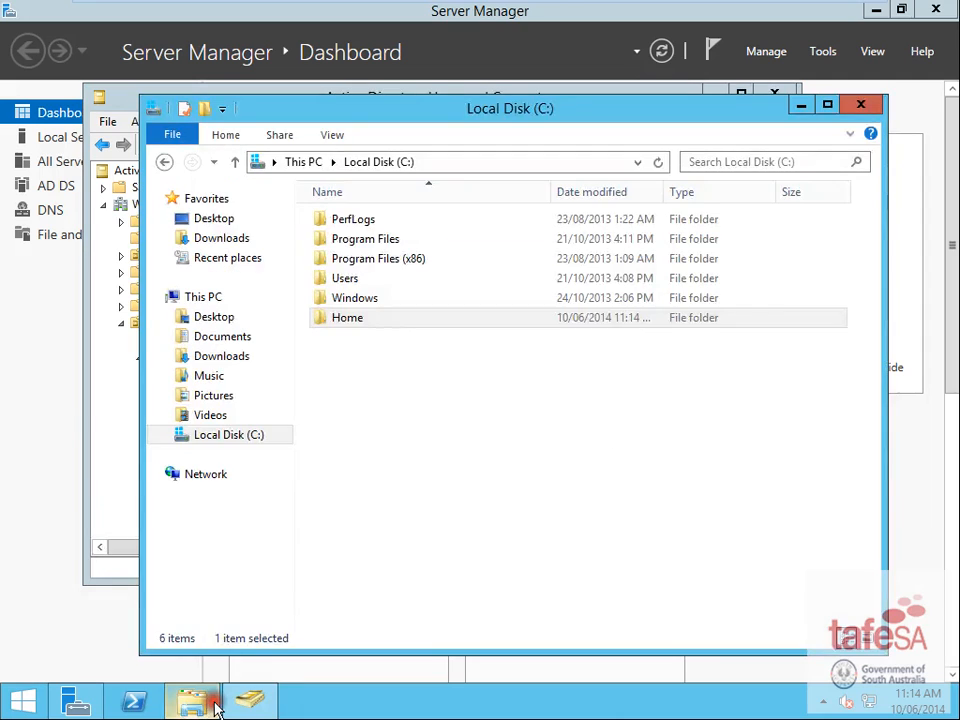
click(533, 435)
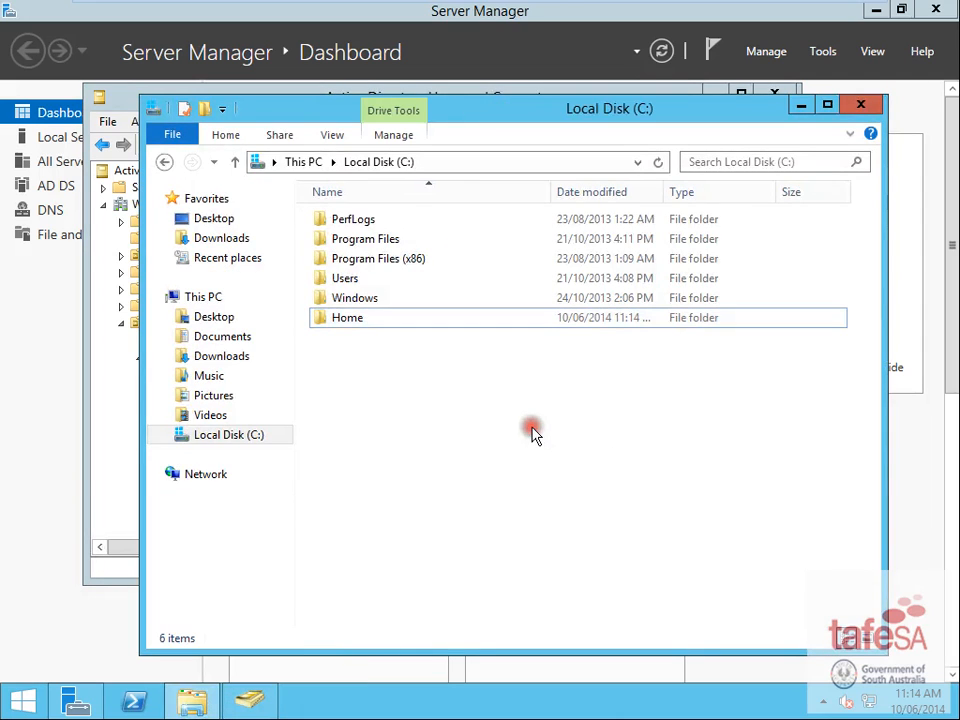
double_click(354, 322)
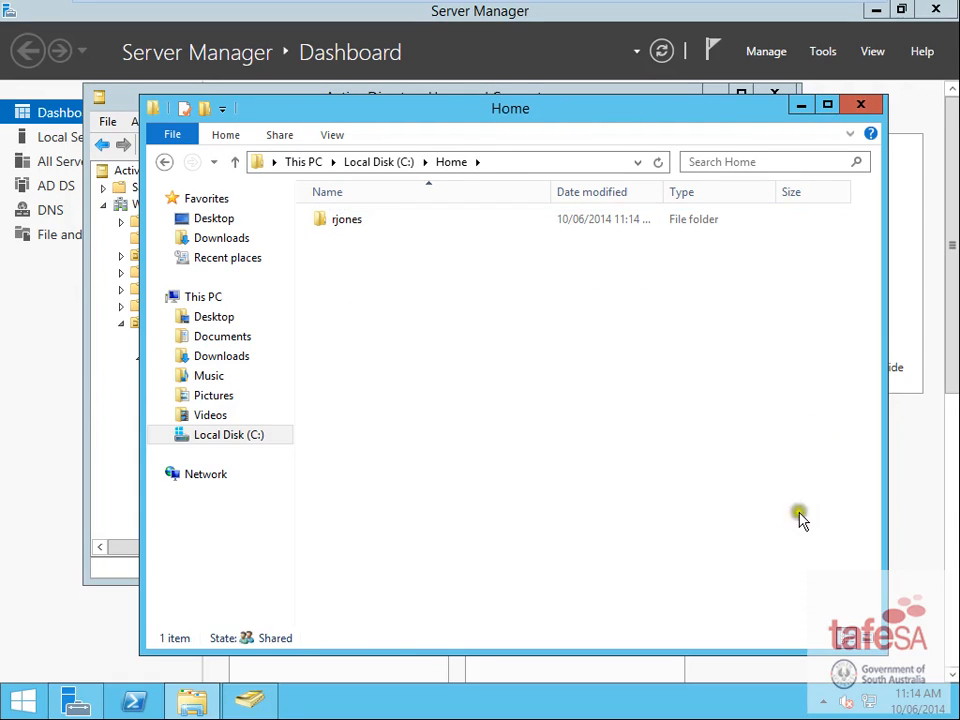
- Minimize the VM and review the required user accounts in the Word brief
mouse_move(747, 4)
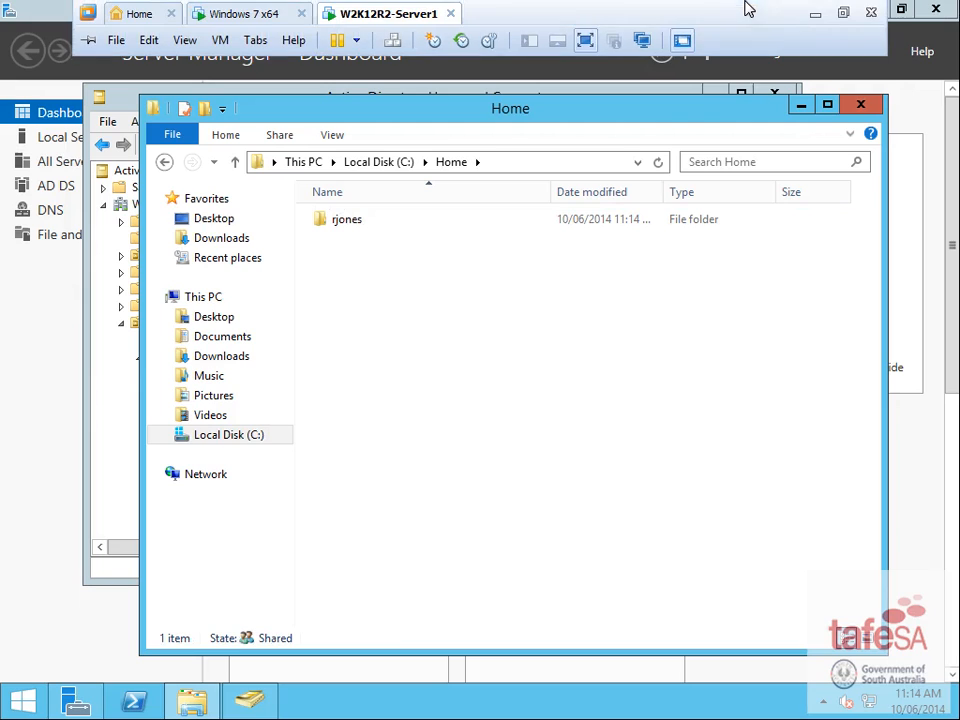
click(814, 13)
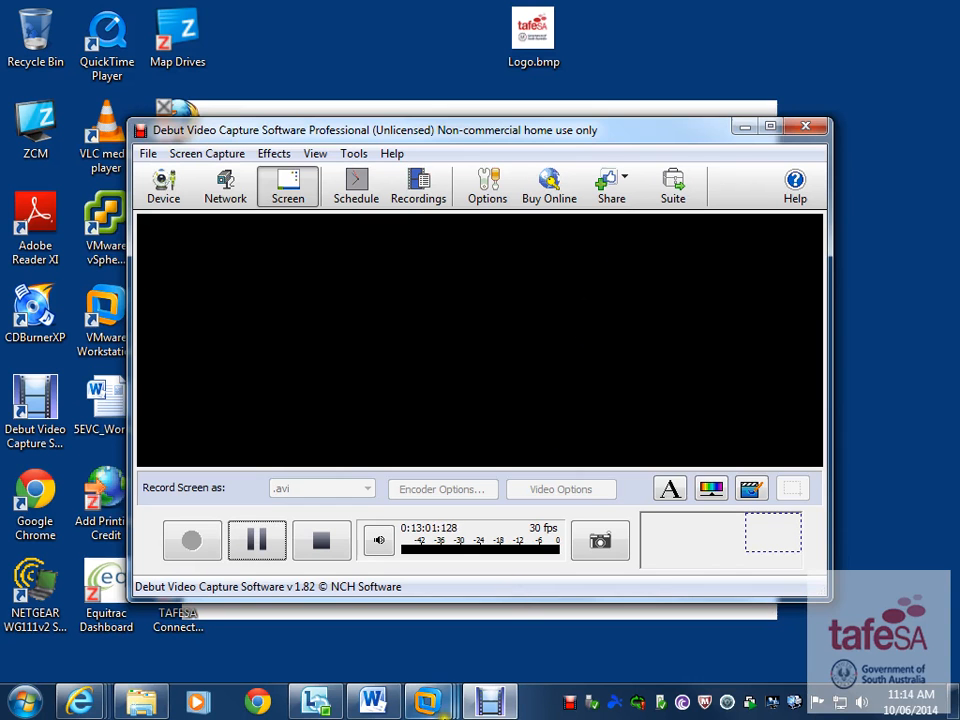
click(376, 702)
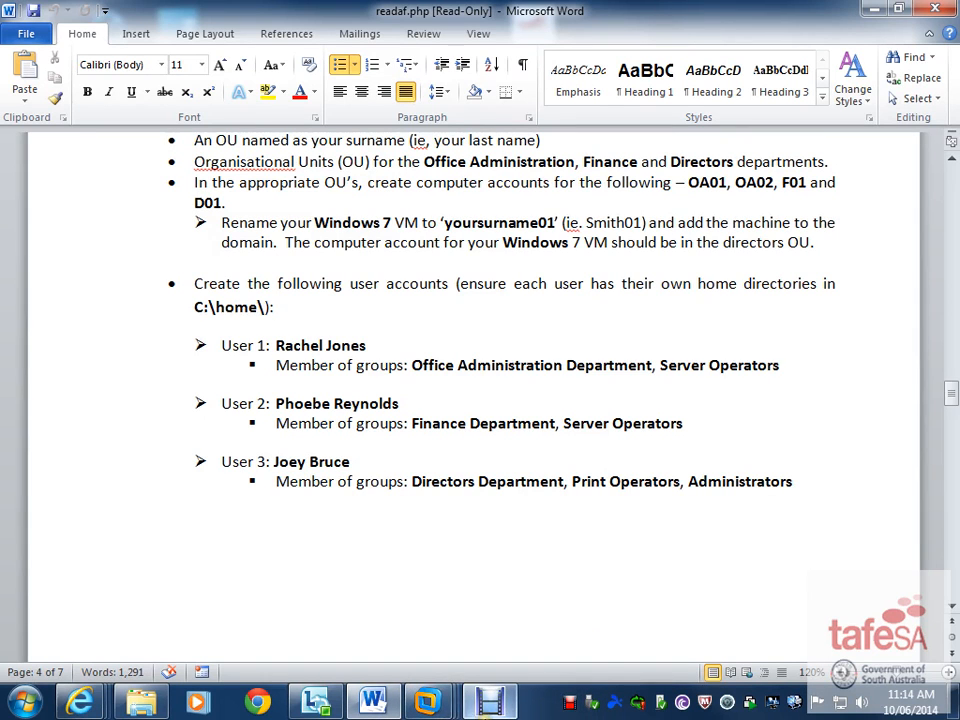
- Return to the W2K12R2-Server1 VM's Active Directory Users and Computers window
mouse_move(433, 708)
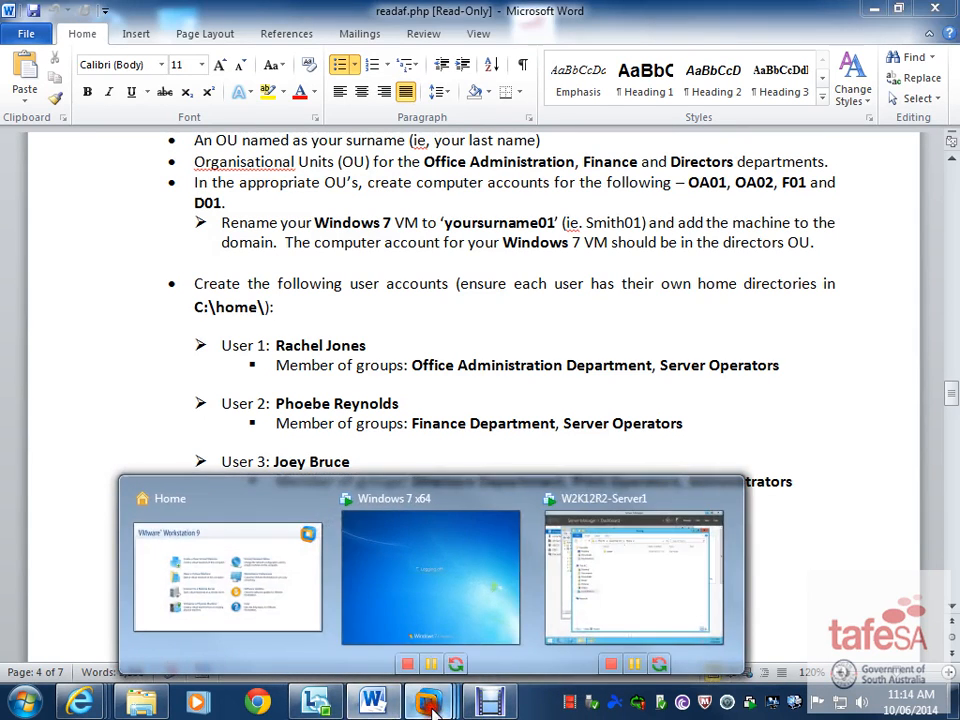
click(615, 592)
click(100, 393)
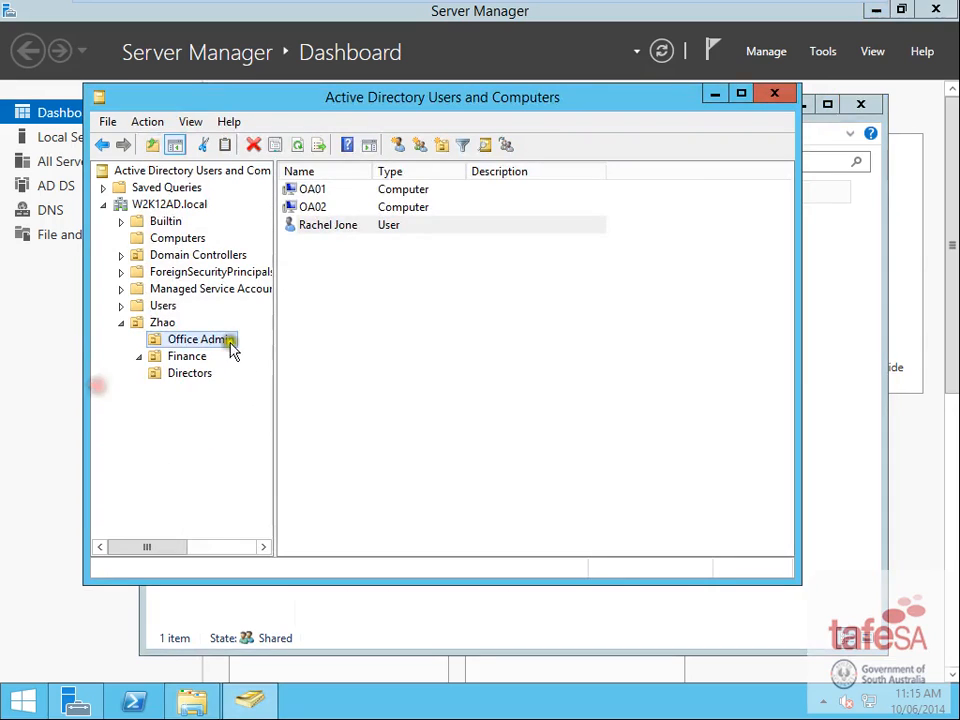
- Start a new user in the Finance OU, entering its first, last and logon names
click(187, 356)
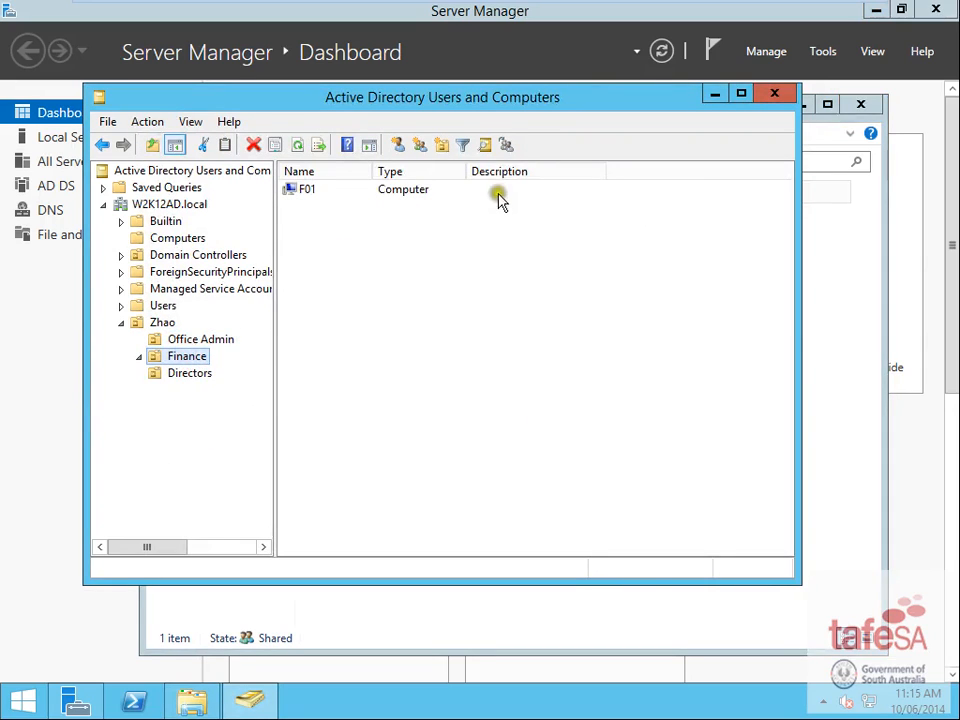
click(400, 146)
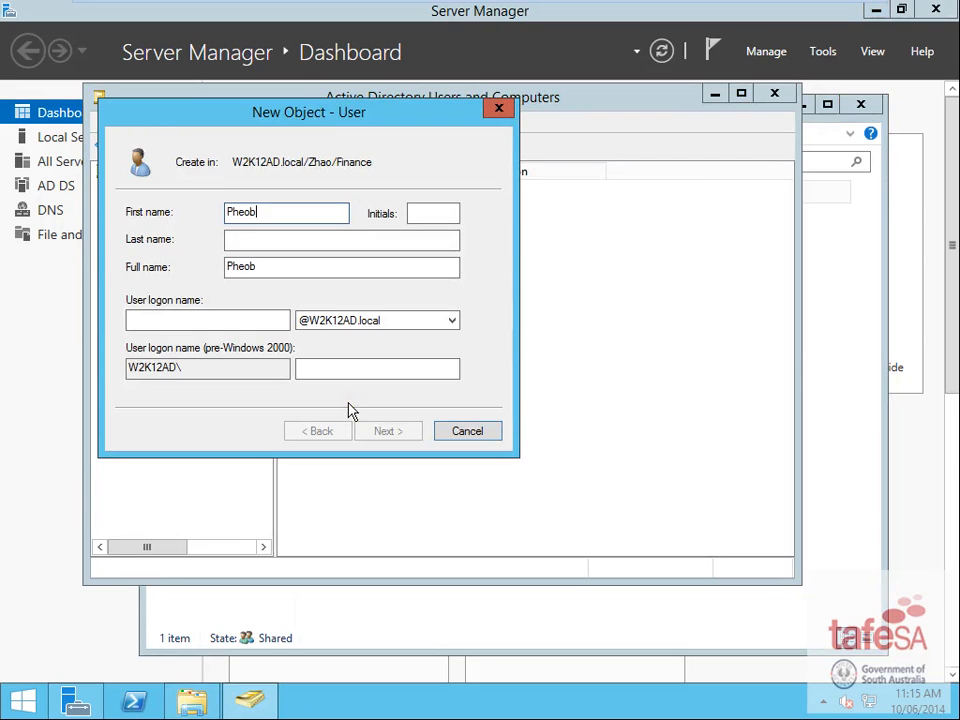
key(Tab)
key(Tab)
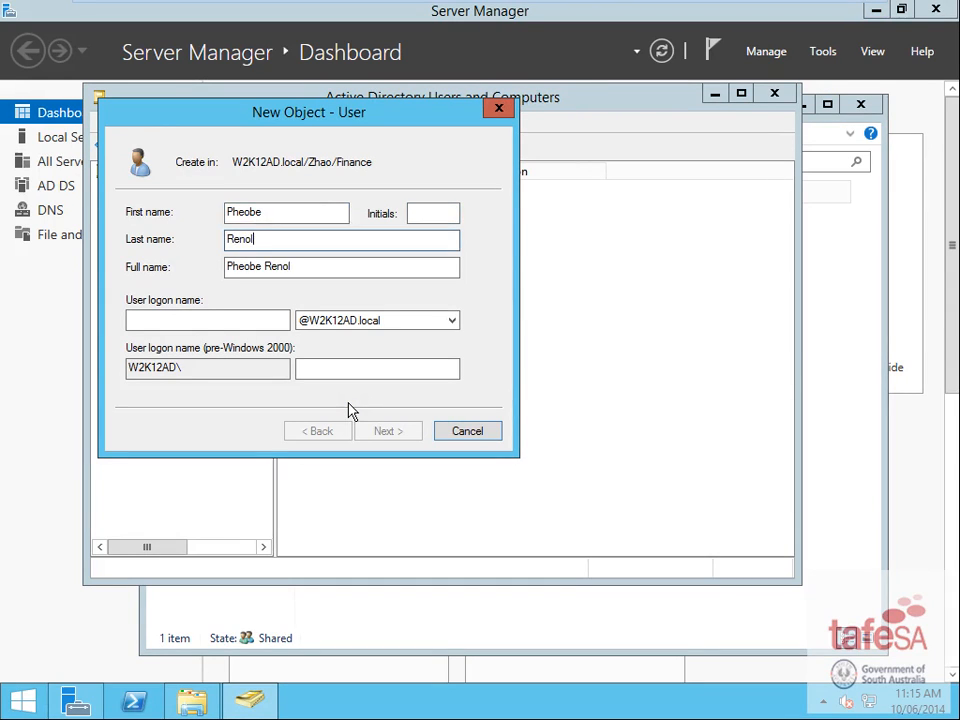
click(197, 318)
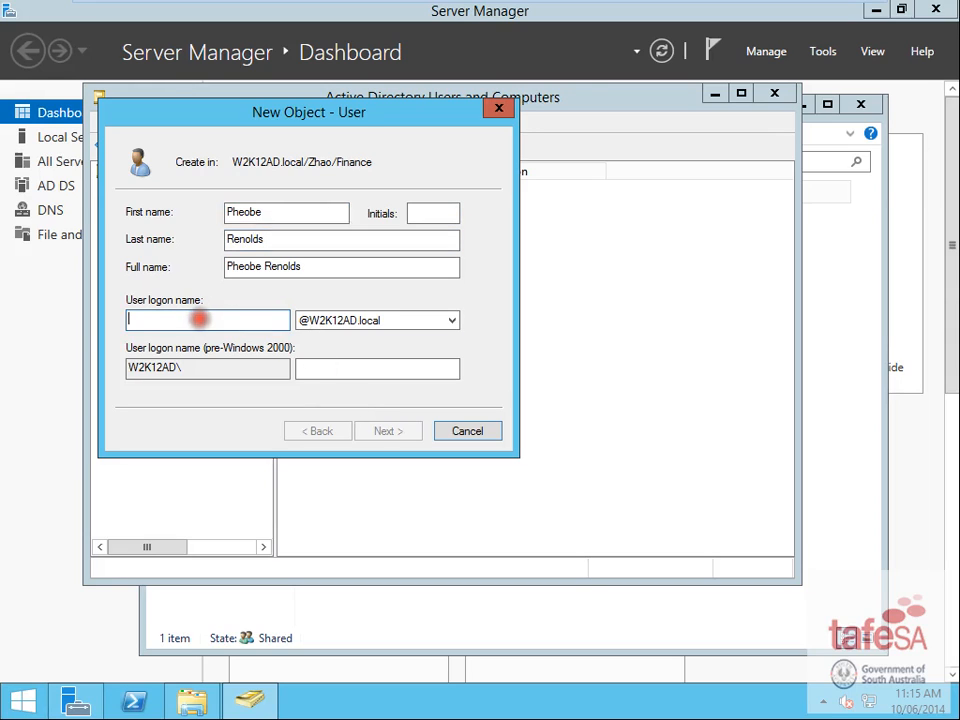
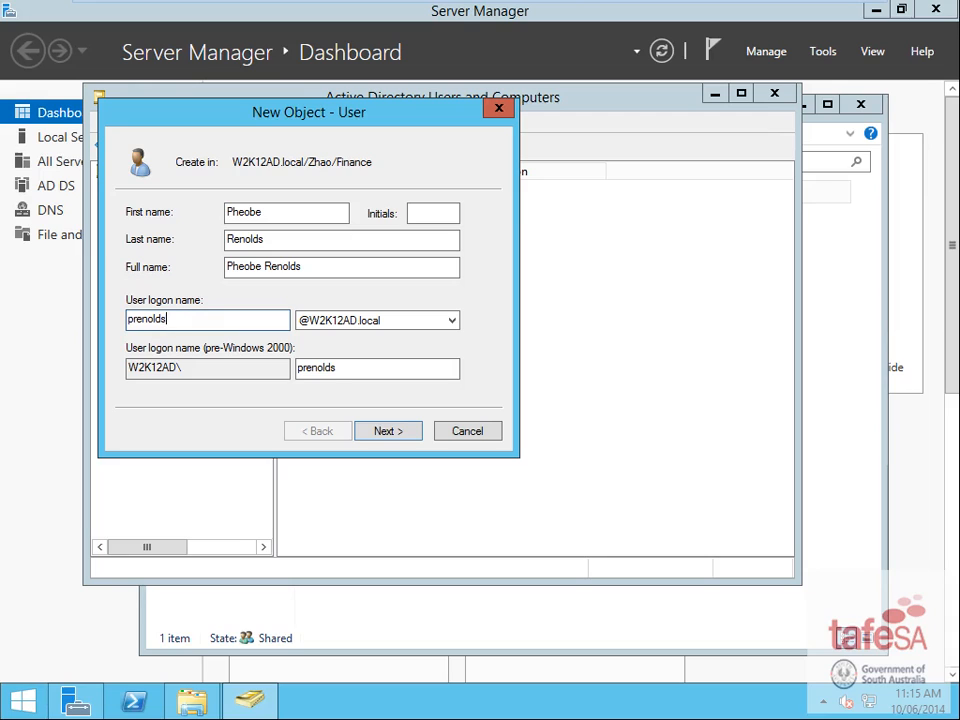
click(384, 434)
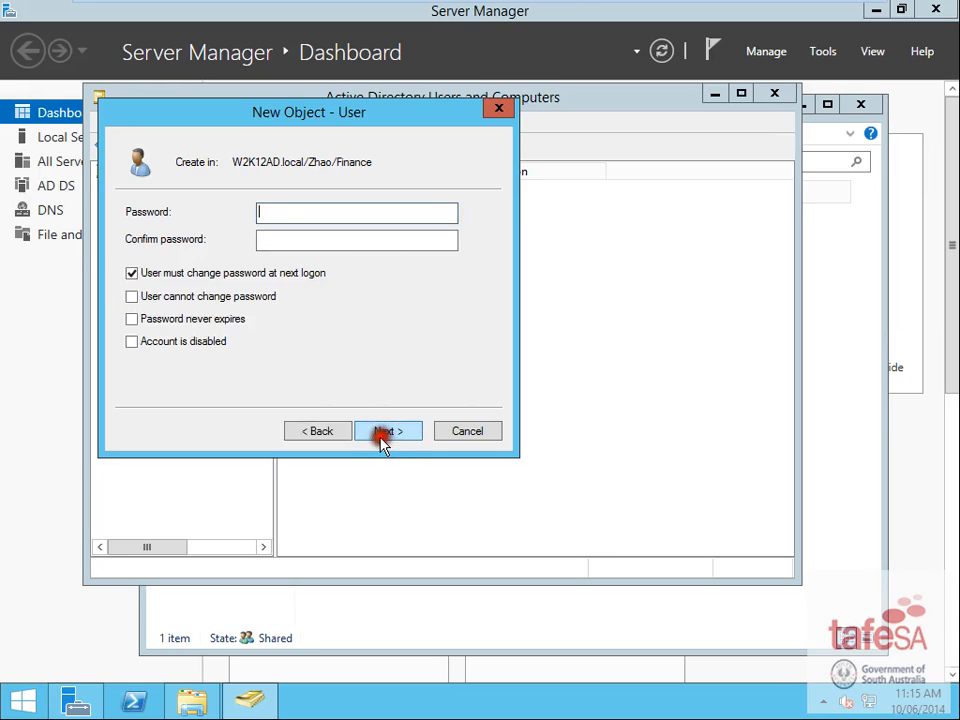
- Set the account password without forced change at next logon and finish creating the user
click(143, 271)
click(307, 216)
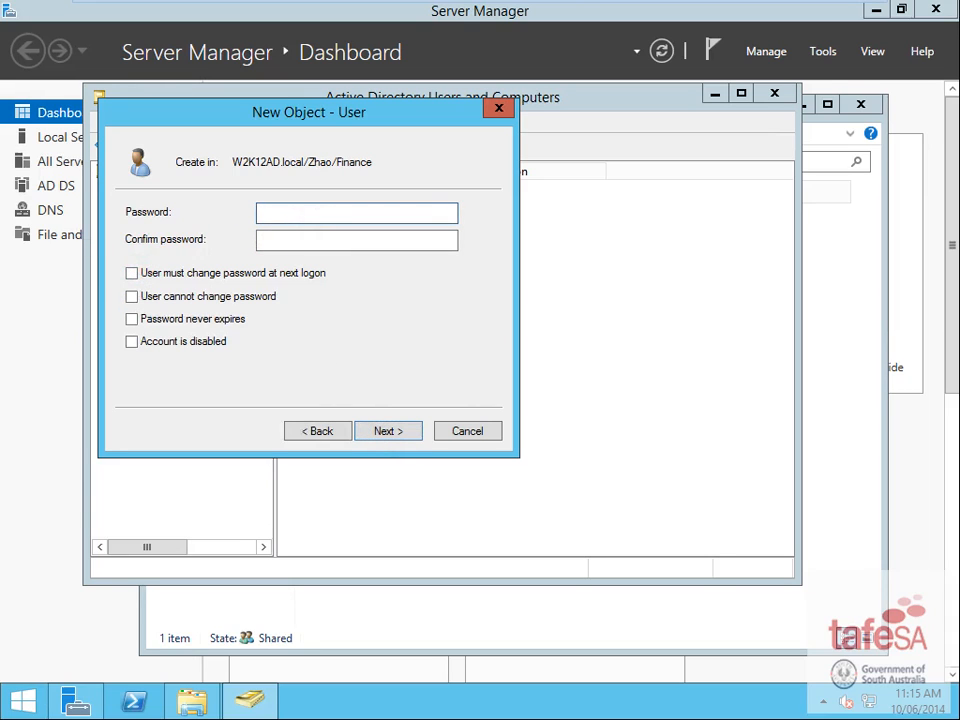
text(Pa$$w0rd1)
key(Tab)
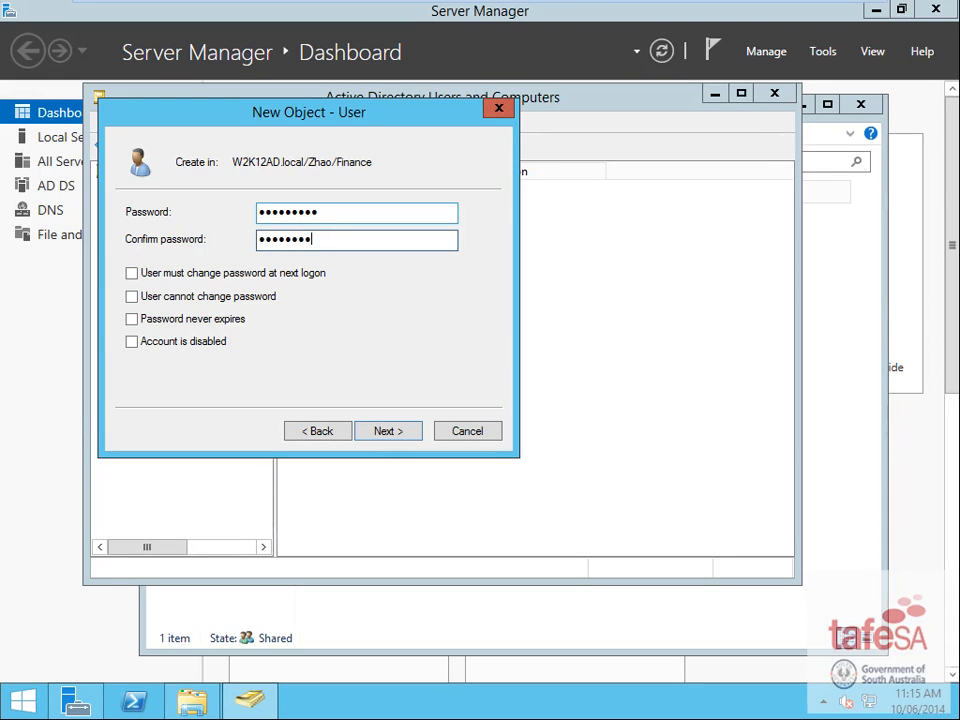
click(400, 438)
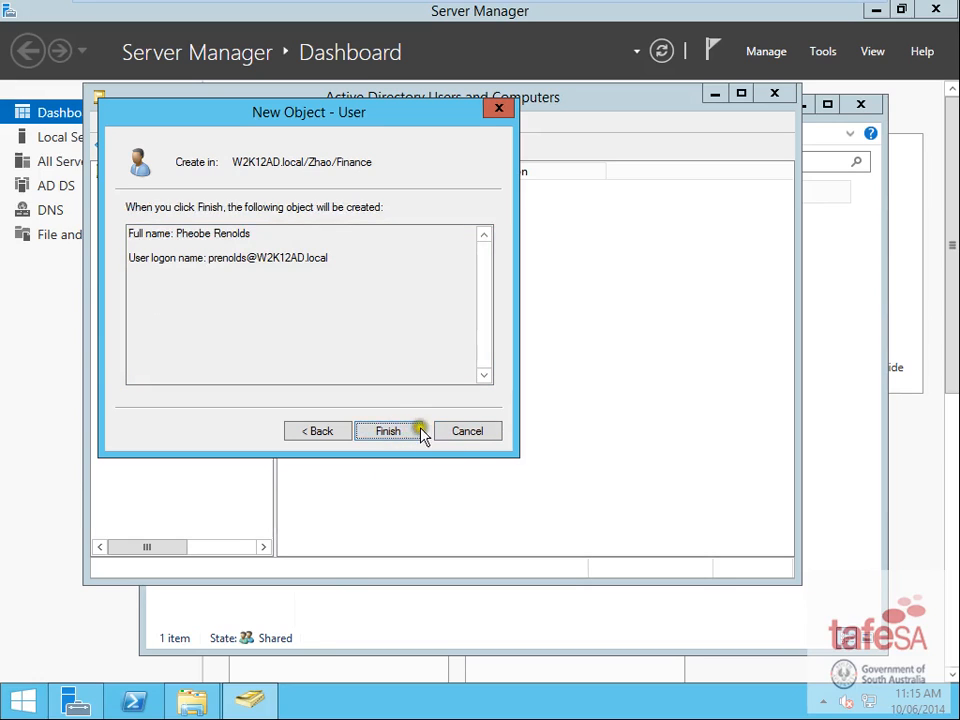
click(405, 434)
click(598, 400)
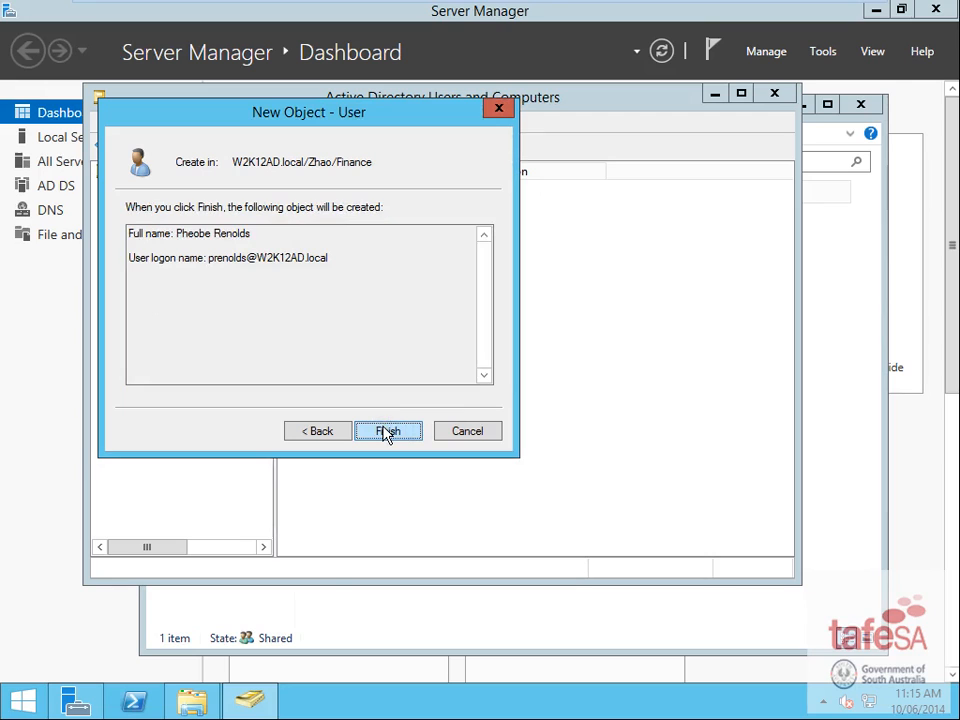
click(386, 432)
right_click(316, 207)
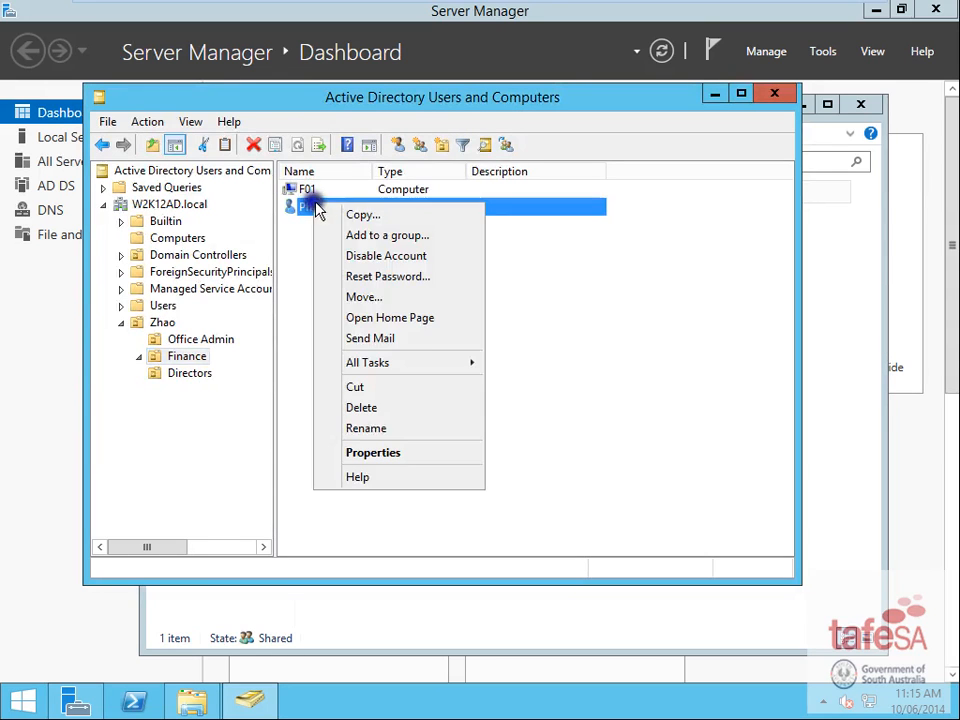
- Map the Finance user's home folder to H: at \\server1\home\%username% and confirm
click(386, 452)
click(452, 160)
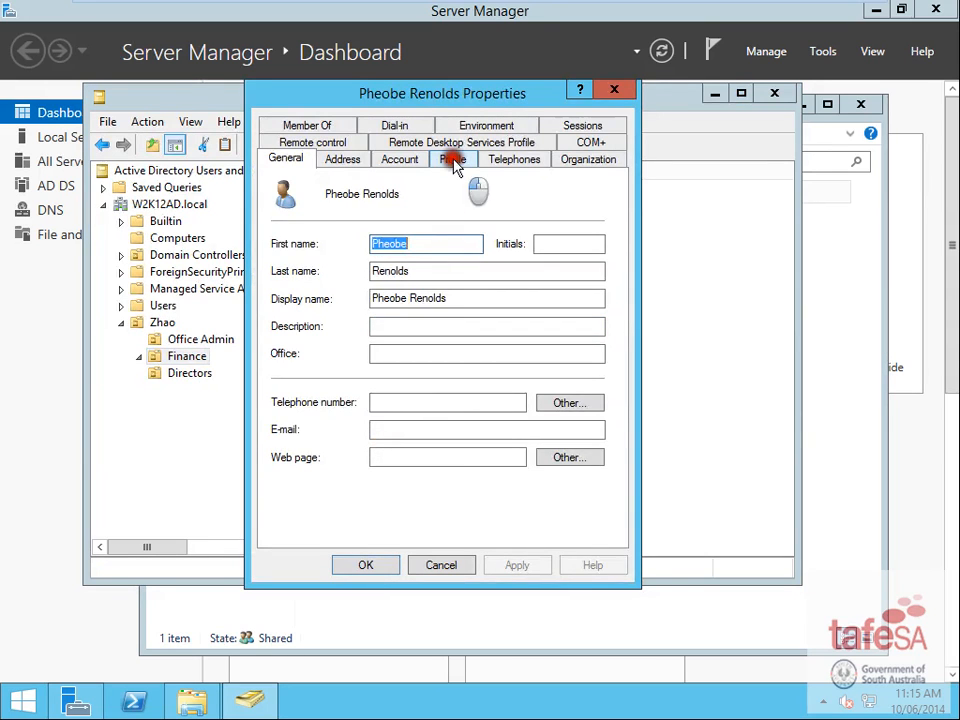
click(280, 322)
click(403, 325)
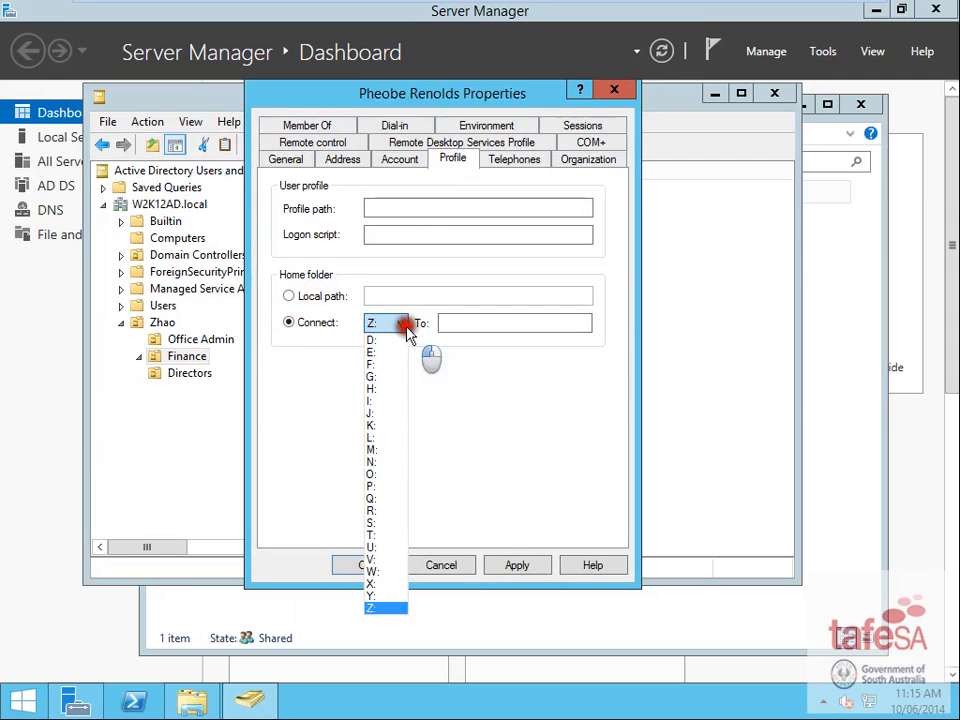
click(371, 389)
click(475, 321)
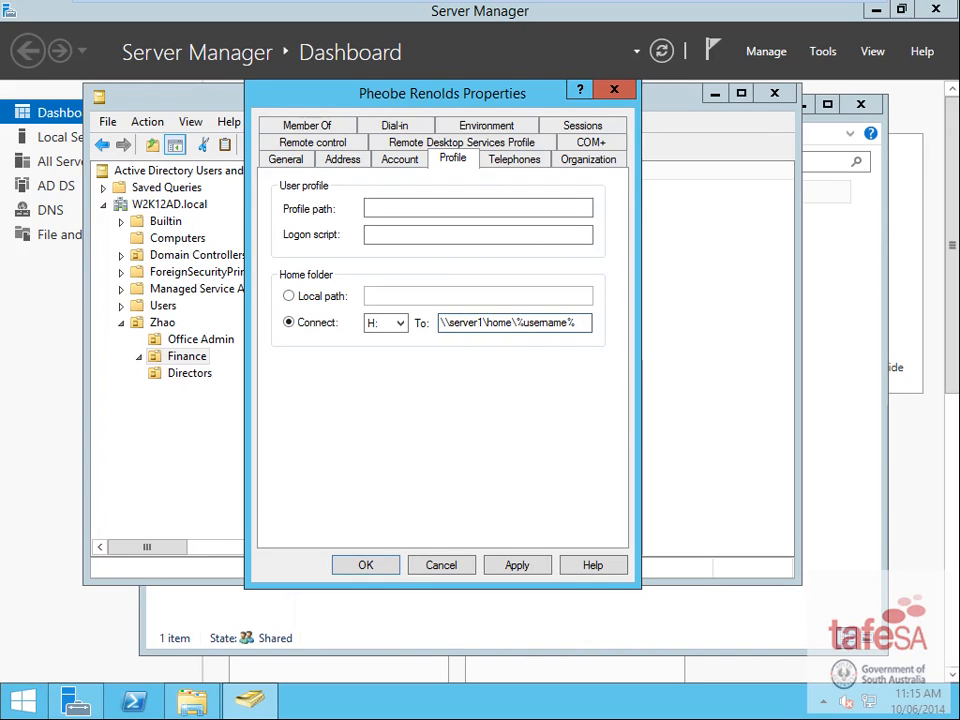
click(385, 567)
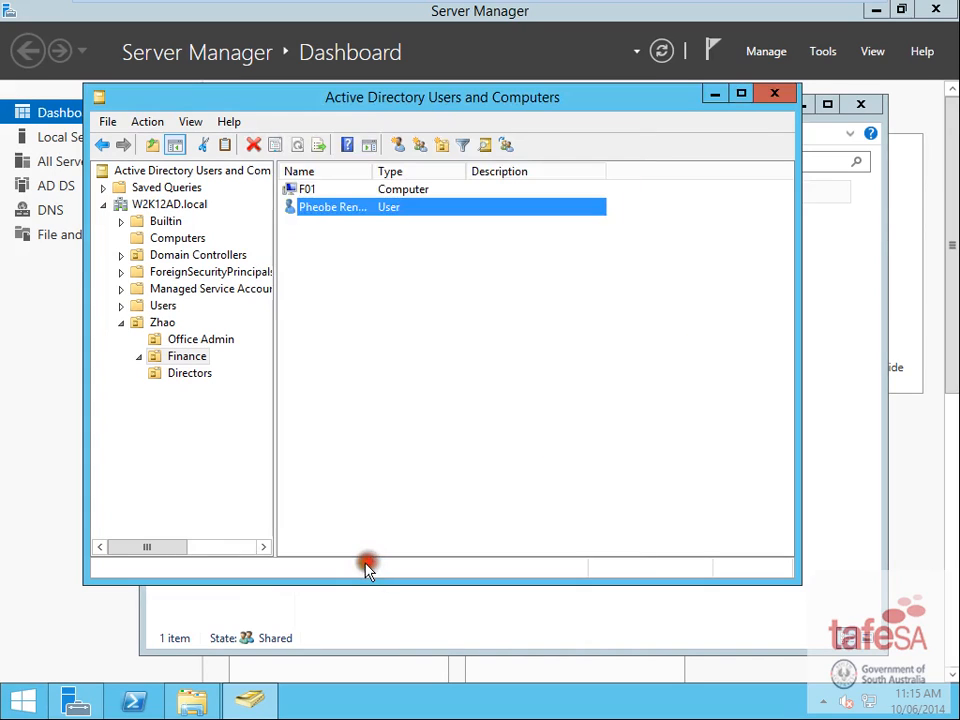
- Start a new user in the Directors OU, entering its names and logon name
click(186, 373)
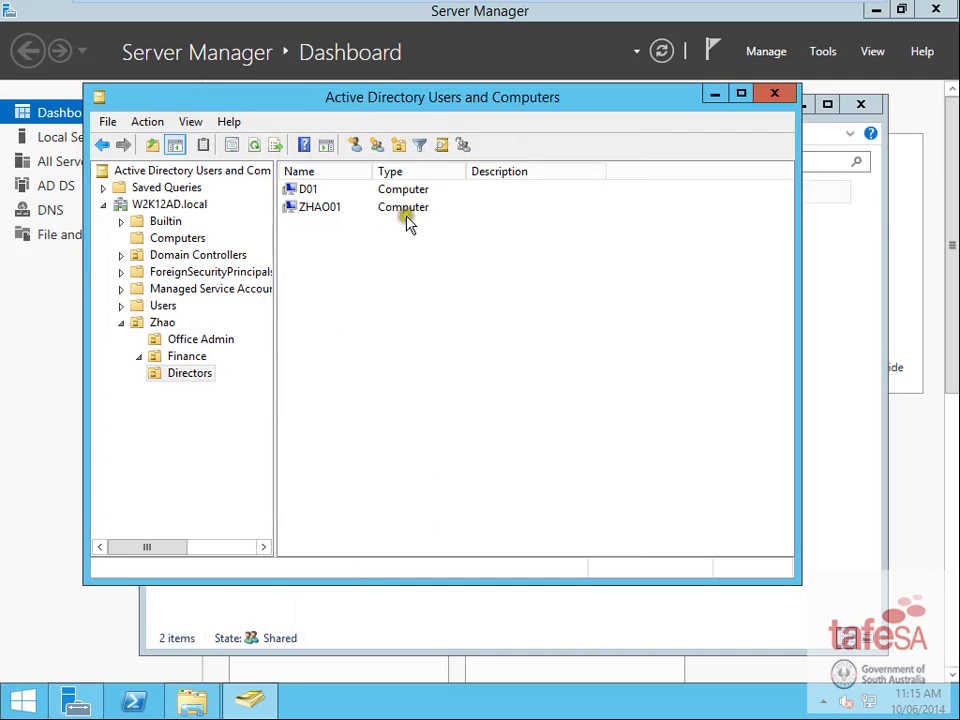
click(353, 146)
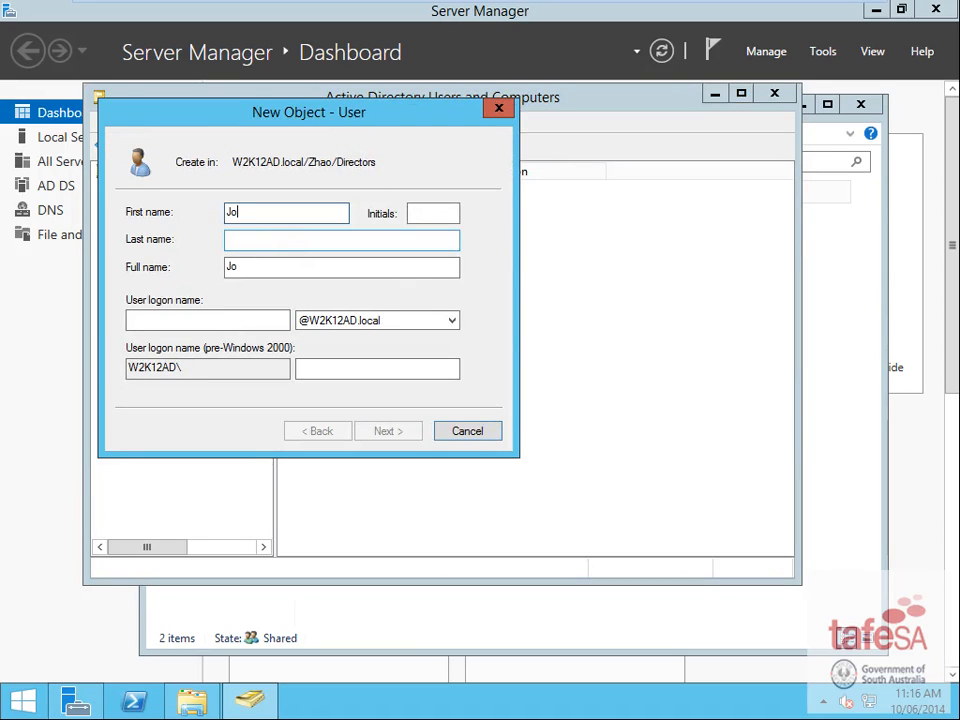
key(Tab)
key(Tab)
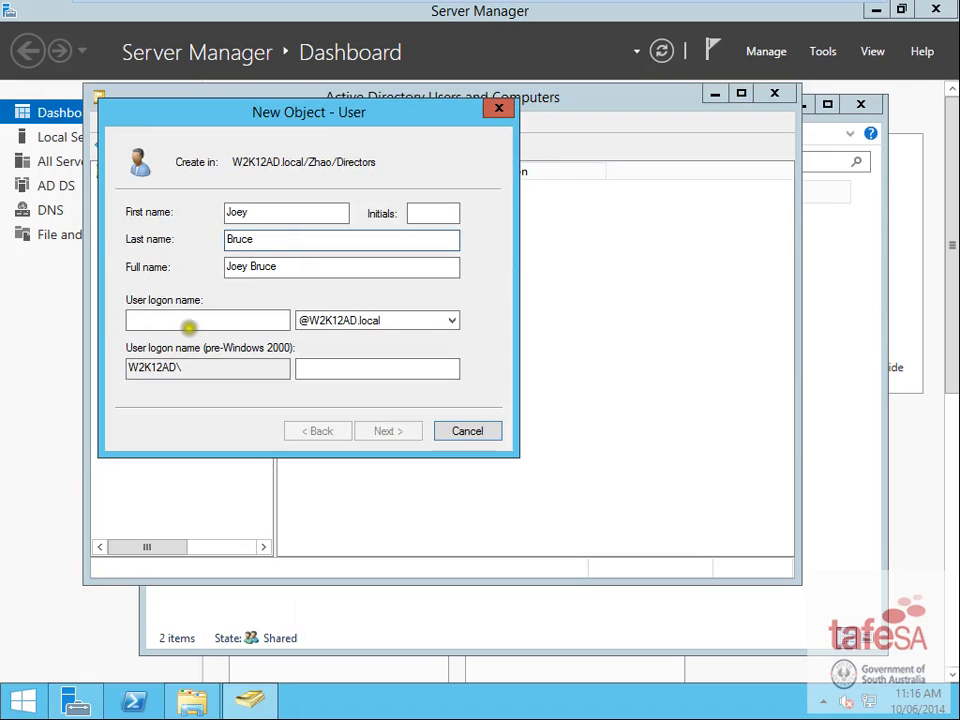
click(193, 318)
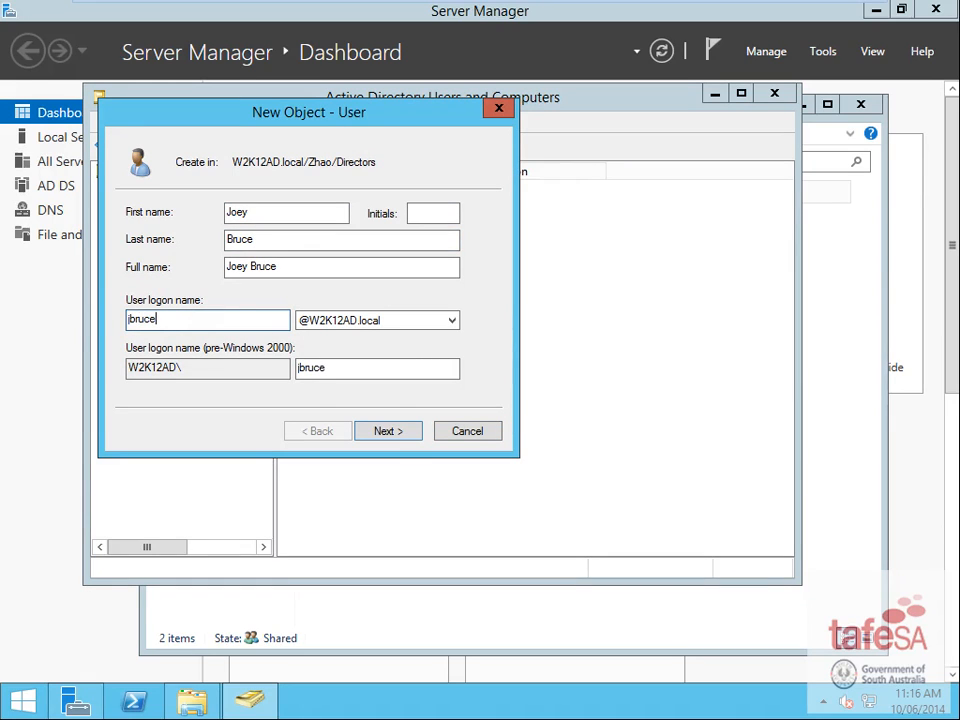
- Set the password with no forced change at next logon and finish creating the user
click(388, 430)
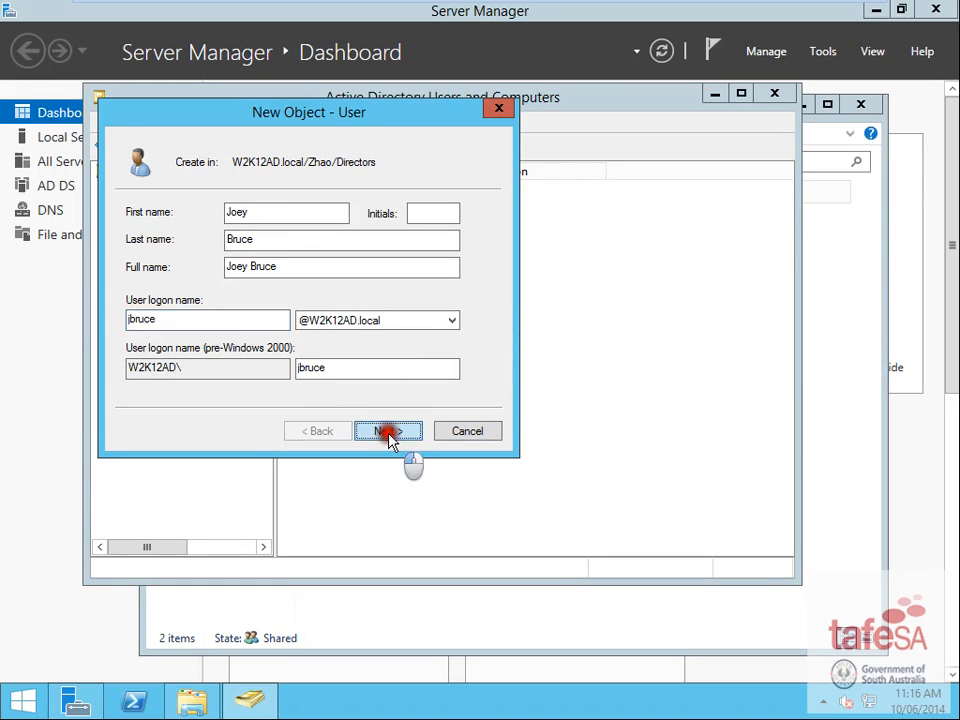
click(173, 273)
click(291, 214)
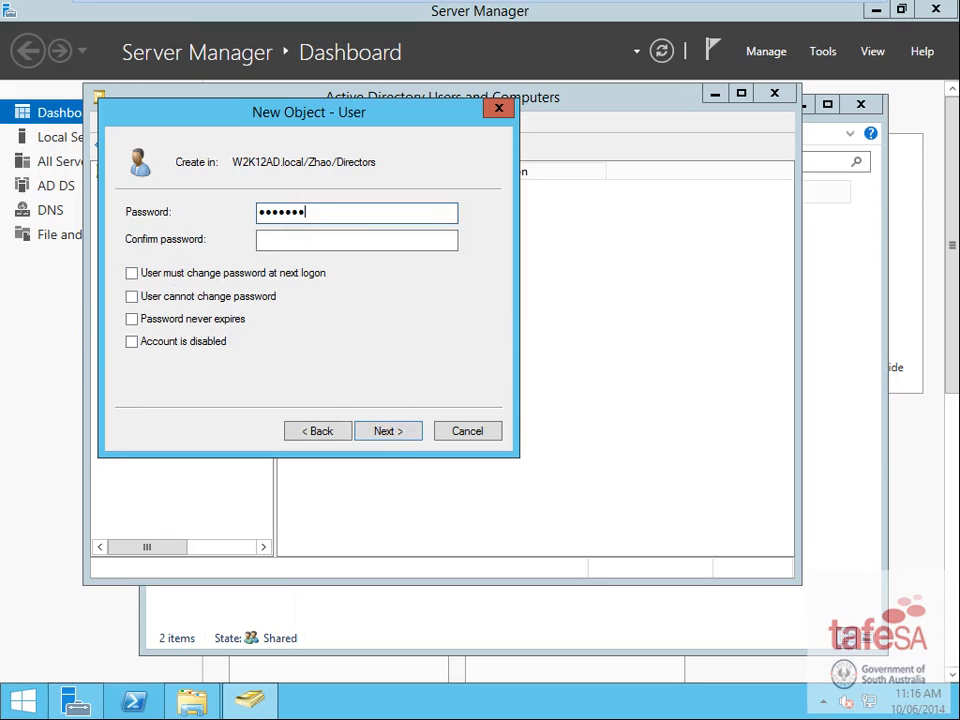
key(Tab)
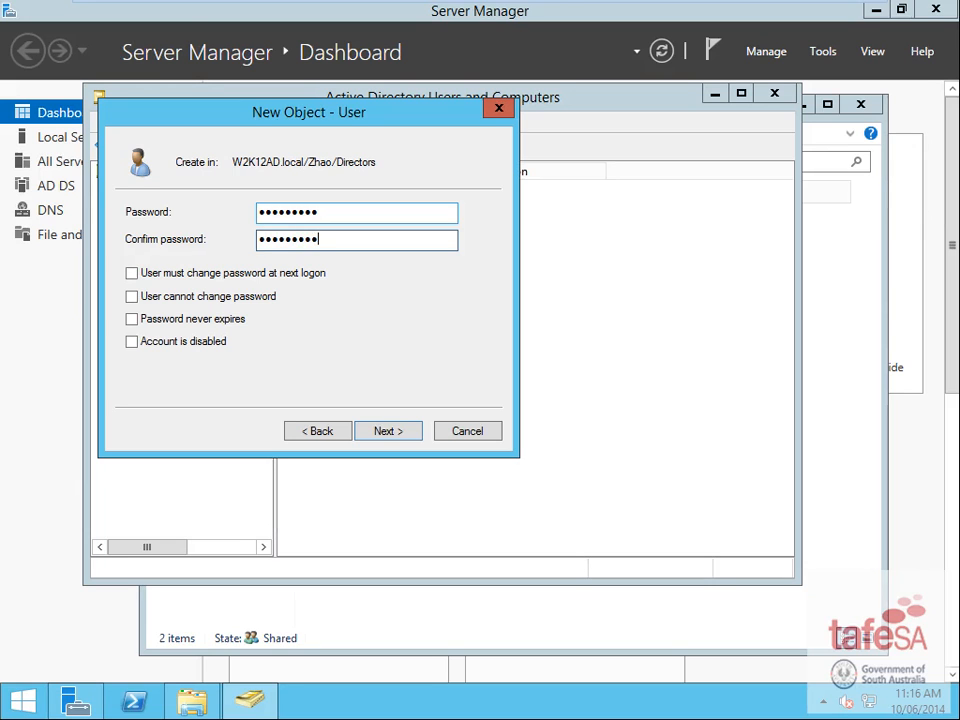
click(389, 436)
click(390, 437)
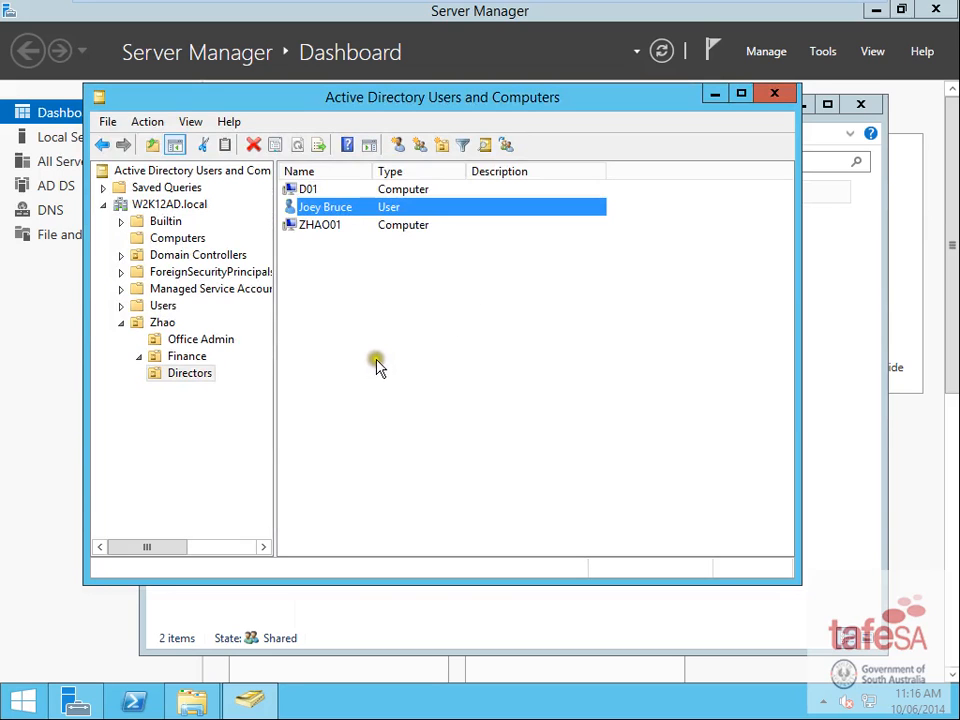
right_click(372, 212)
- Connect the Directors user's home folder as H: to \\server1\home\%username% and confirm
click(441, 457)
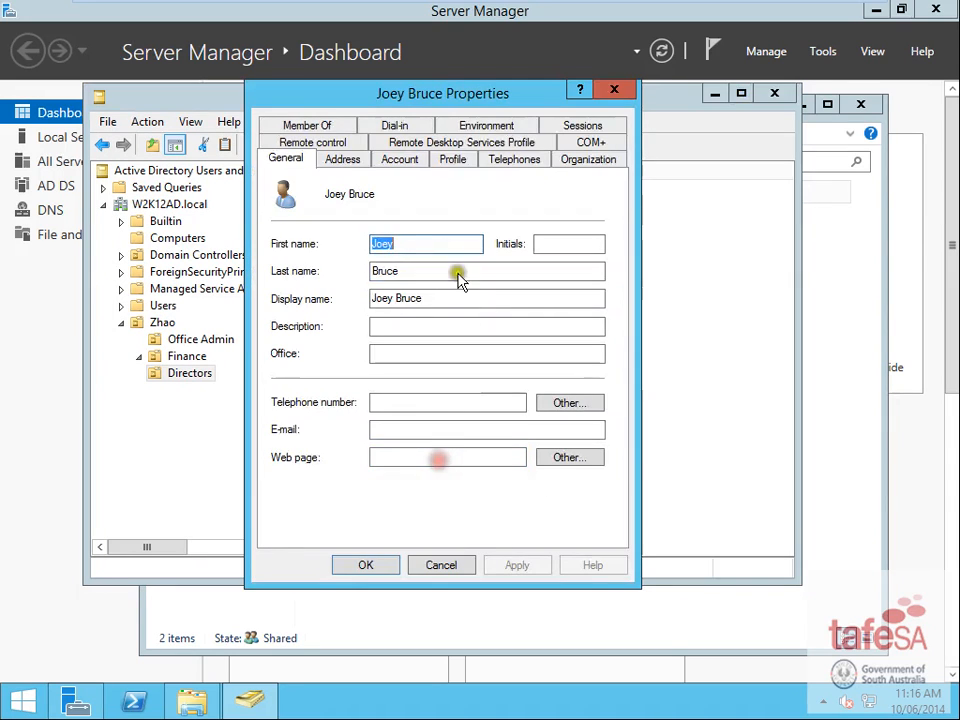
click(443, 157)
click(311, 322)
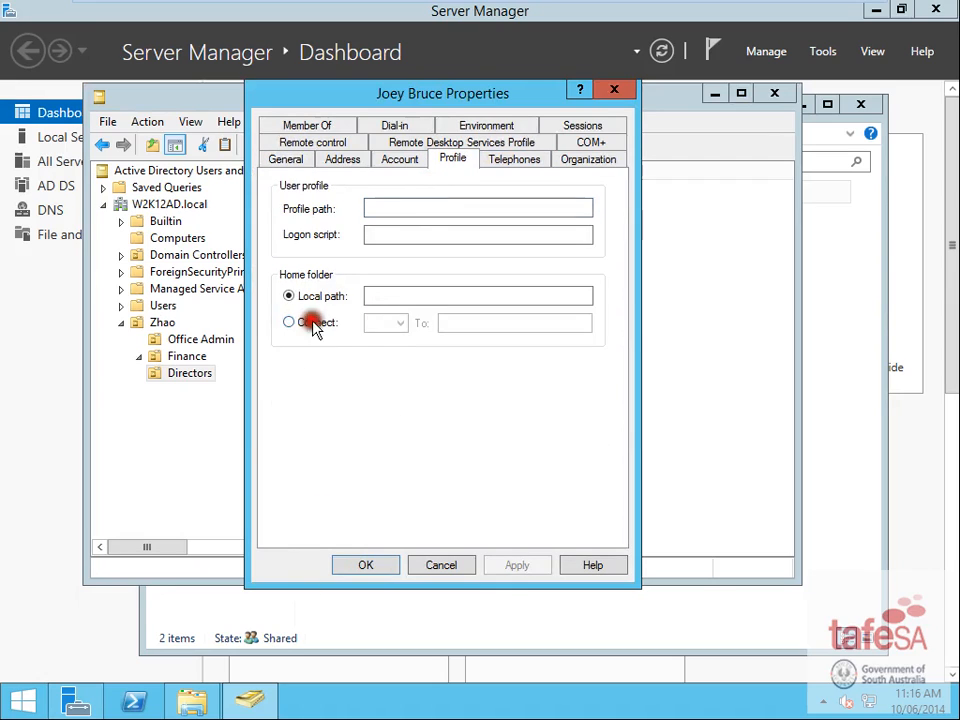
click(386, 323)
click(388, 386)
click(474, 322)
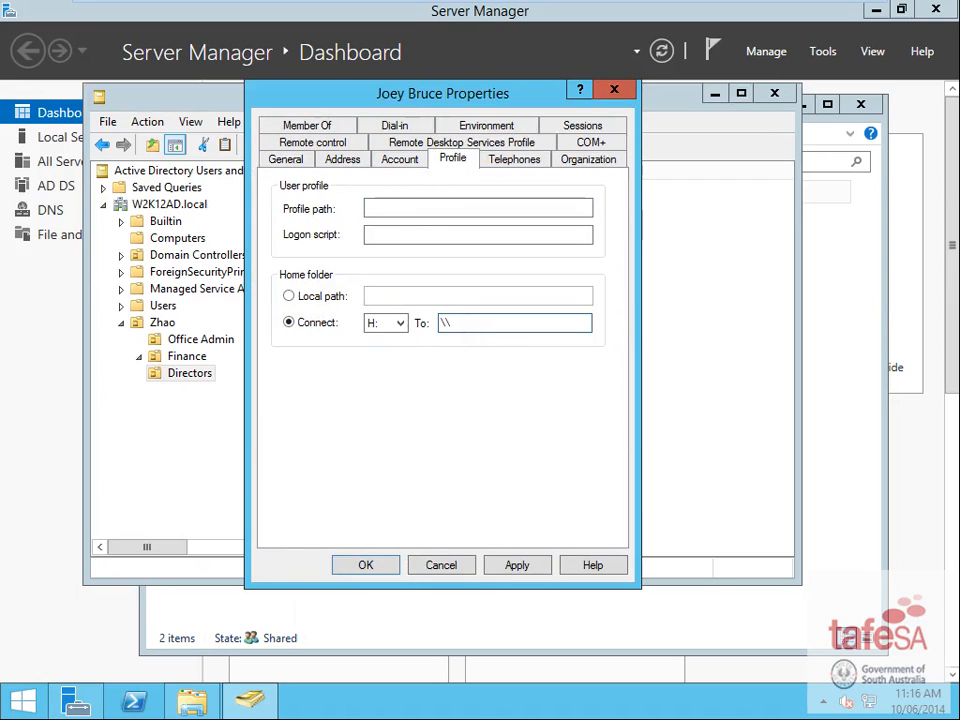
text(\\server1\home\%username%)
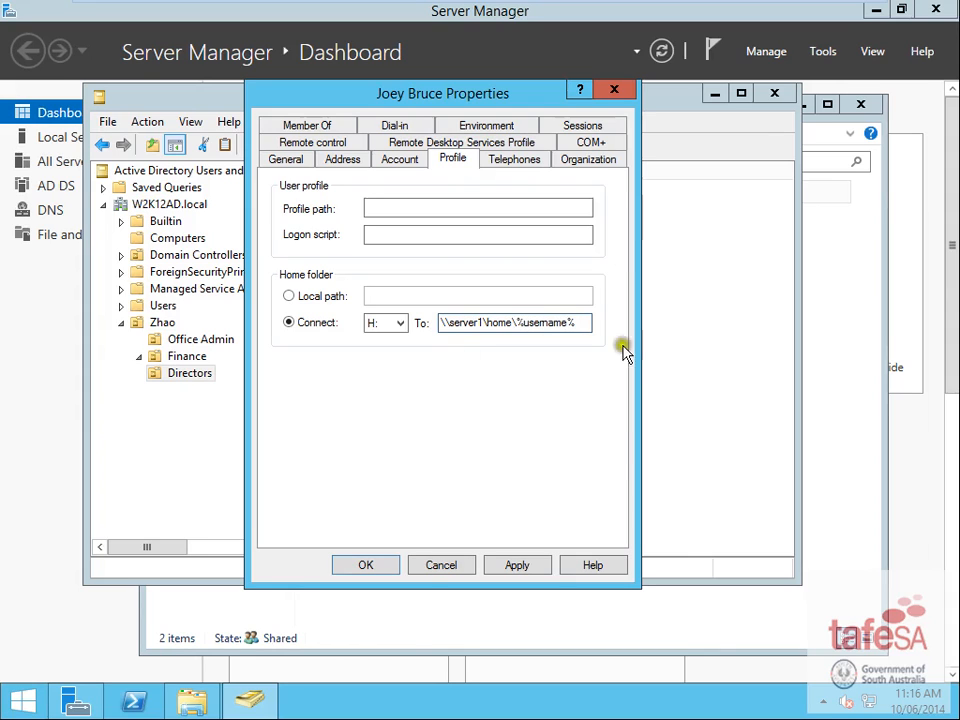
click(364, 567)
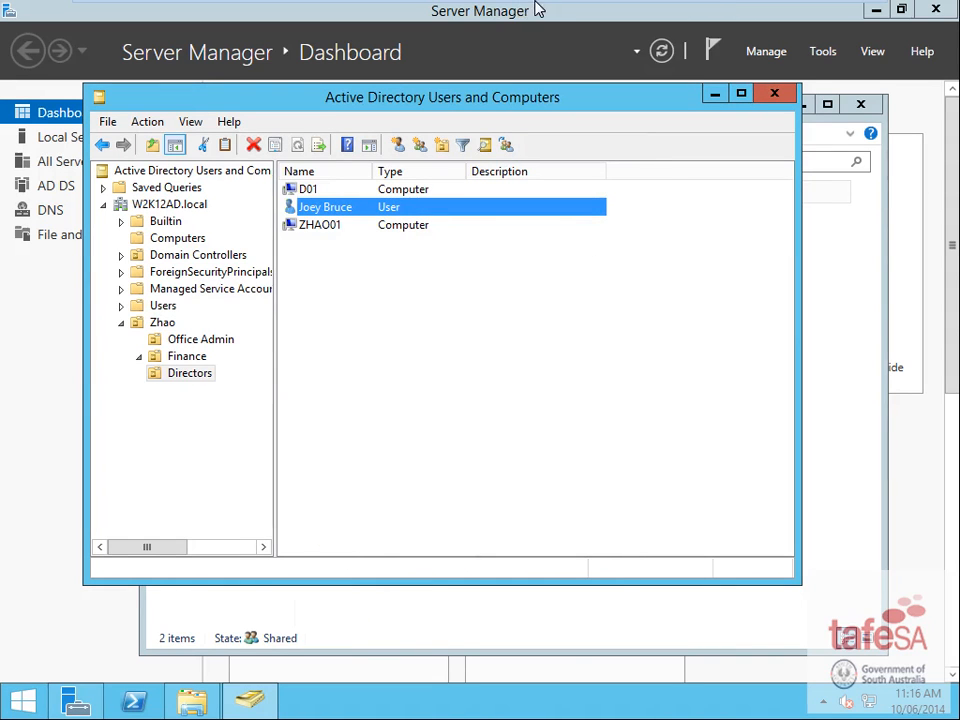
- Minimize VMware Workstation to show the Word brief's three user accounts and group memberships
mouse_move(568, 5)
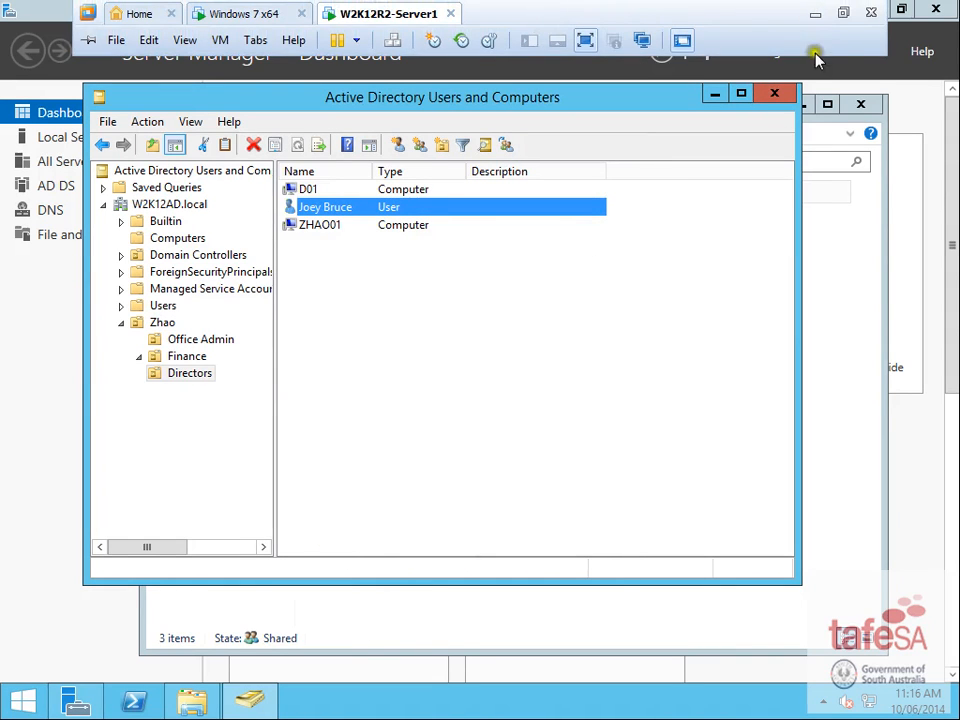
click(814, 14)
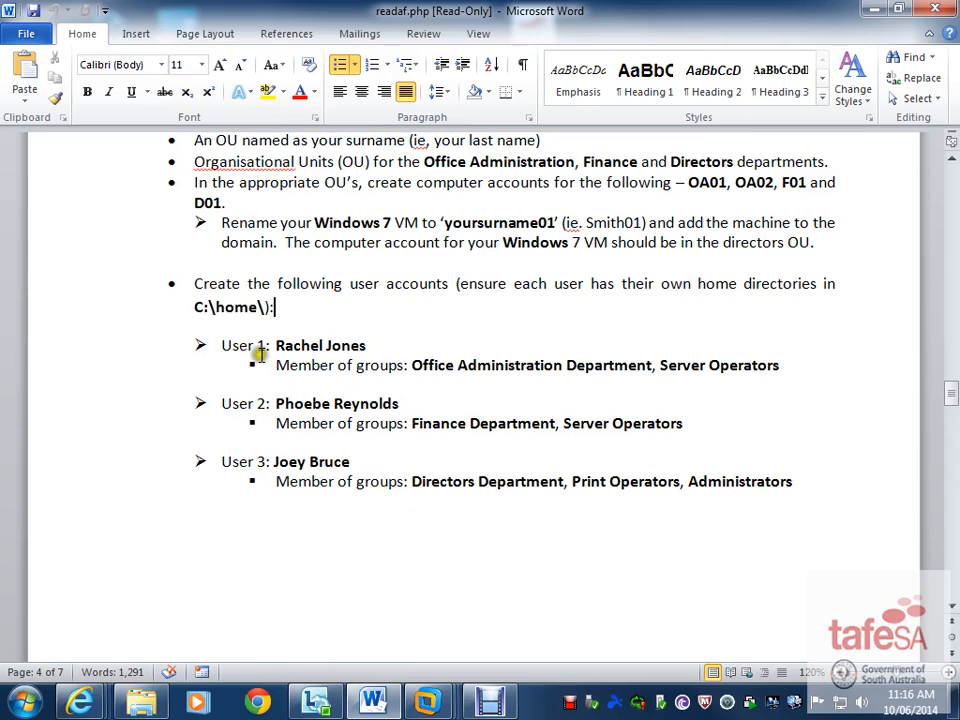
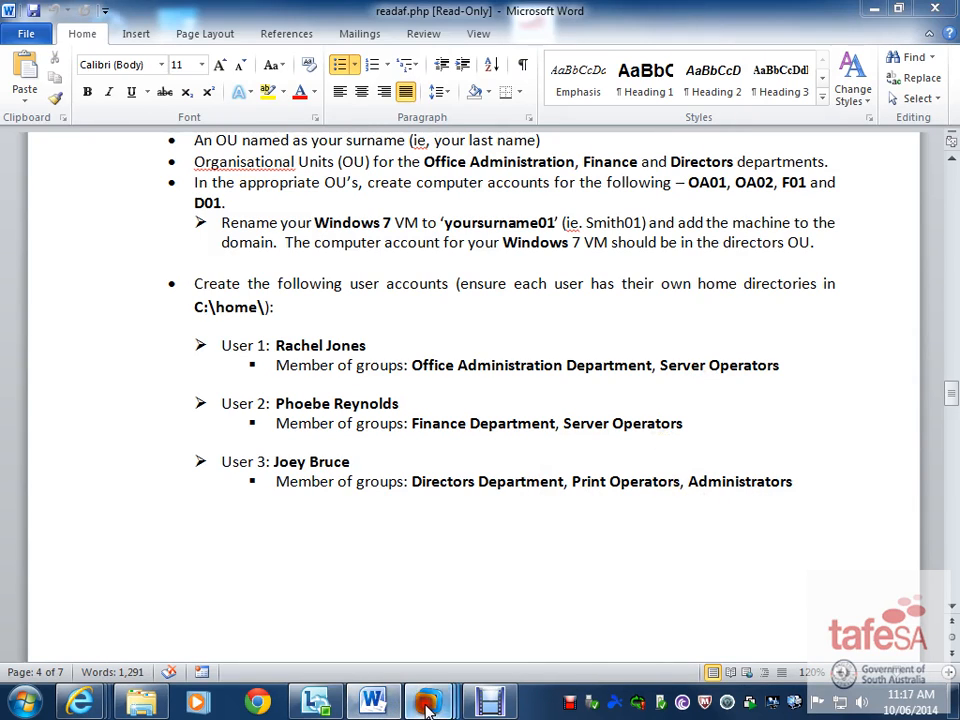
- On the server VM, add the Directors user to Print Operators and Administrators, then show the Finance unit
mouse_move(428, 707)
click(590, 568)
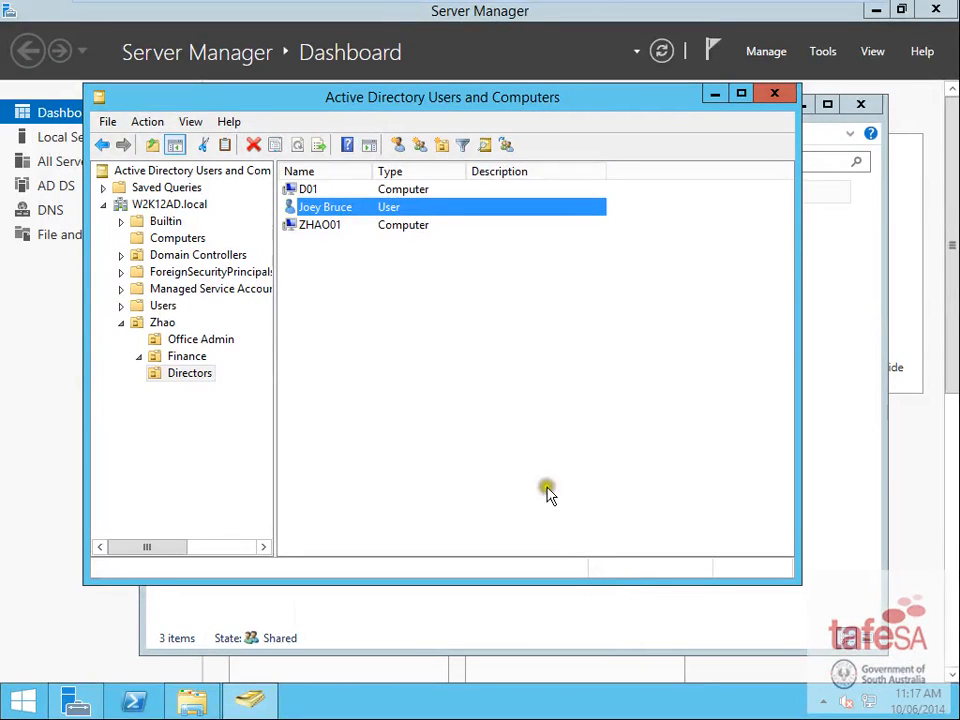
right_click(352, 216)
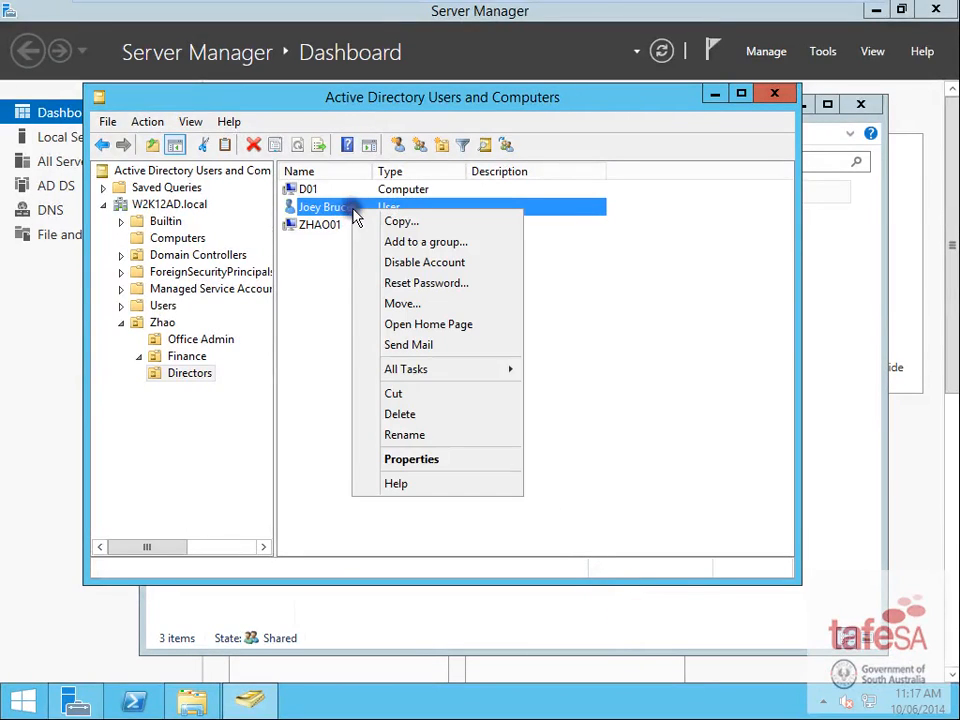
click(445, 461)
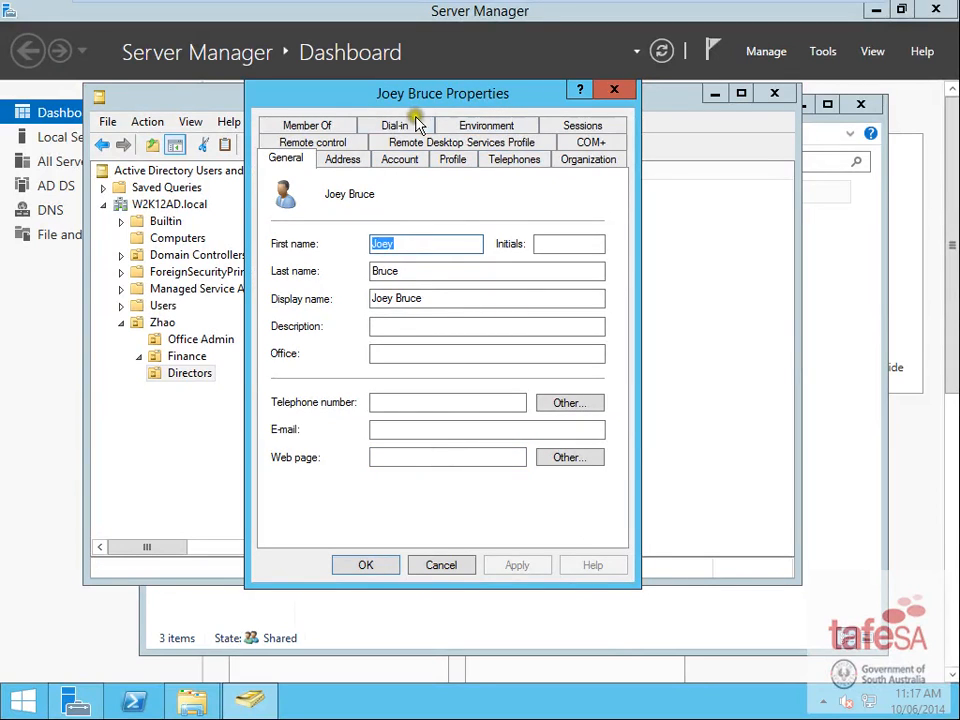
click(318, 126)
click(302, 386)
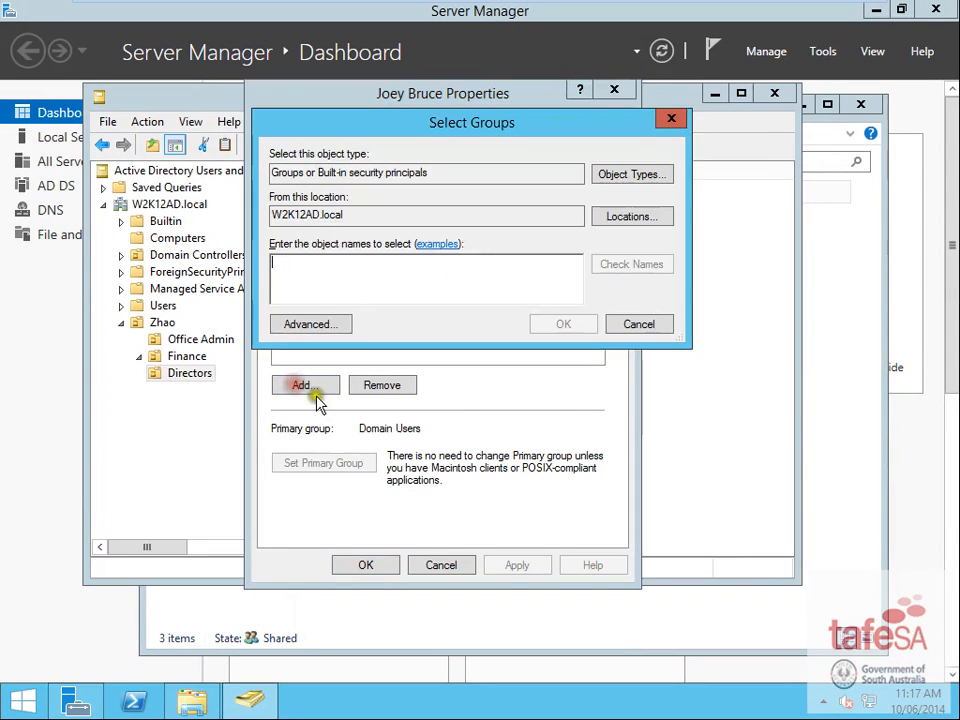
text(print)
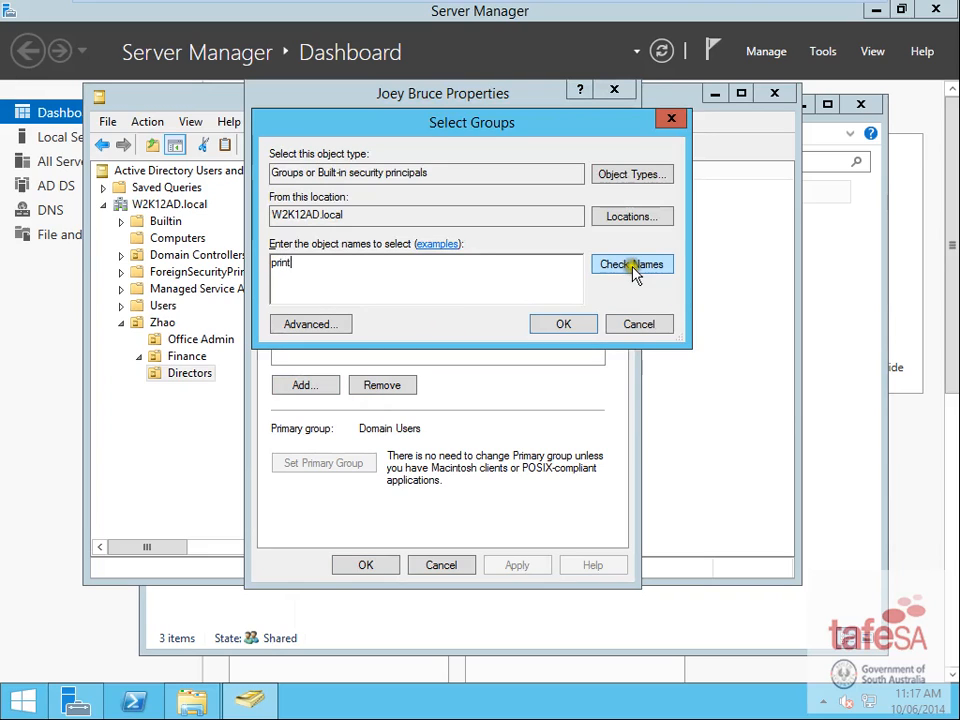
click(617, 266)
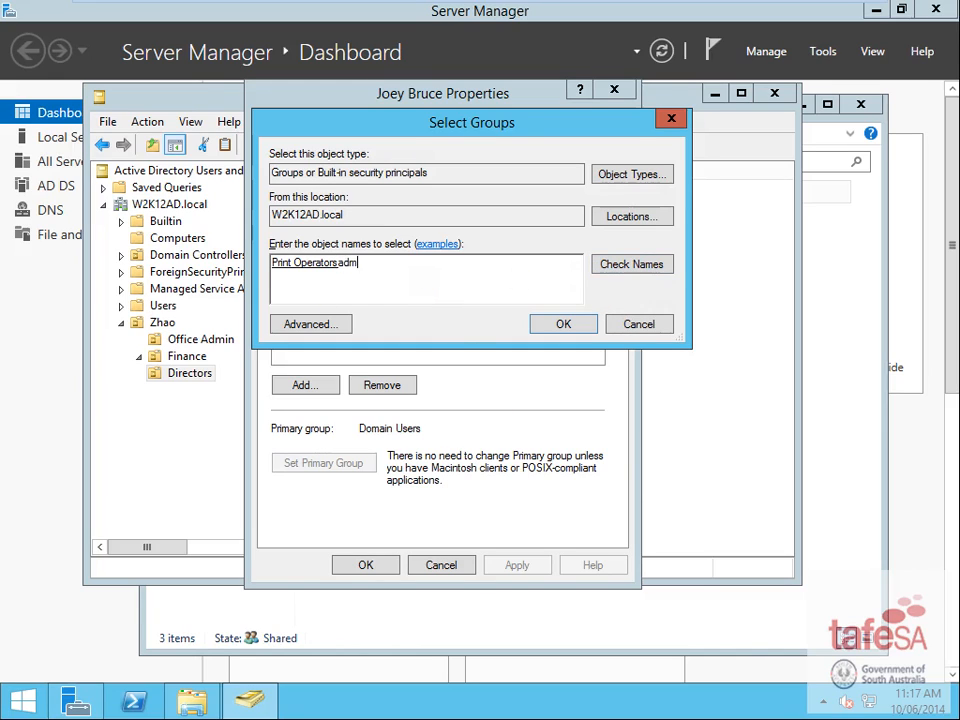
click(630, 265)
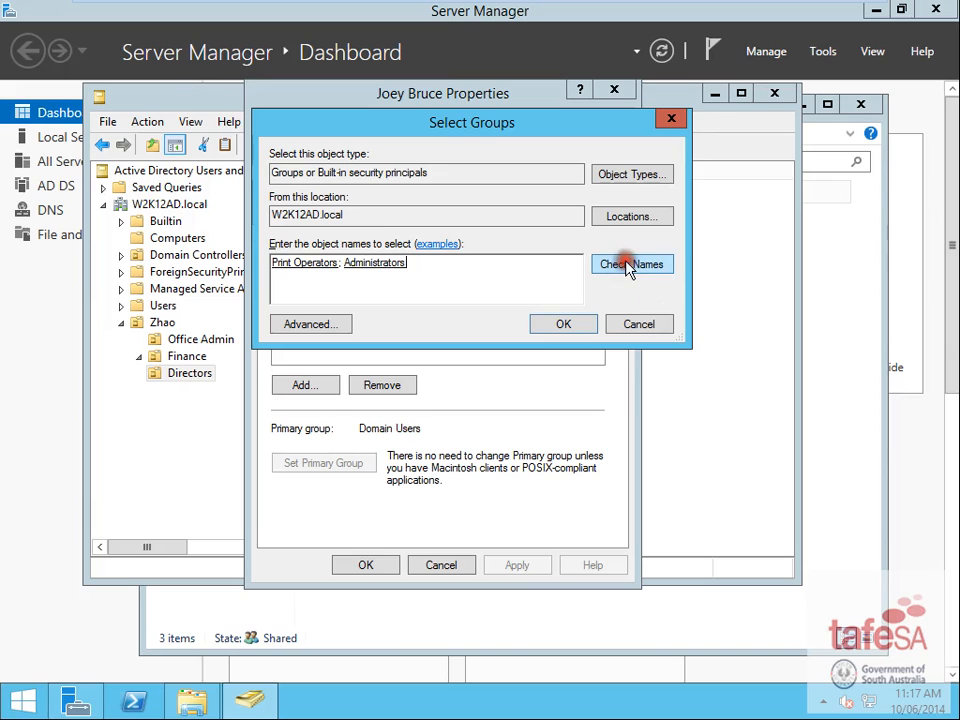
click(566, 325)
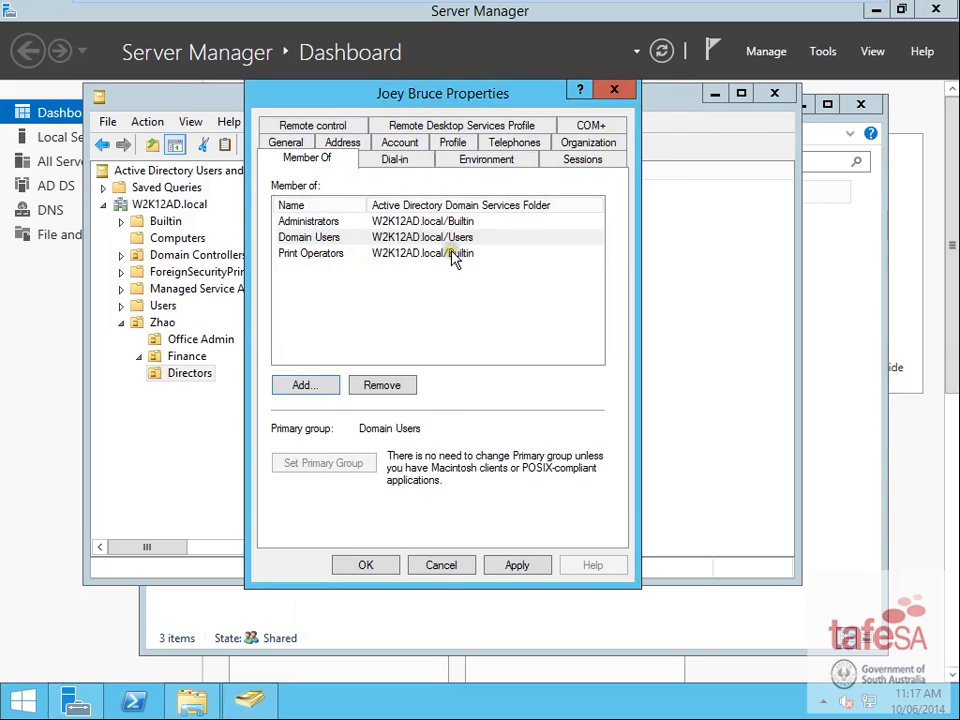
click(368, 563)
click(184, 356)
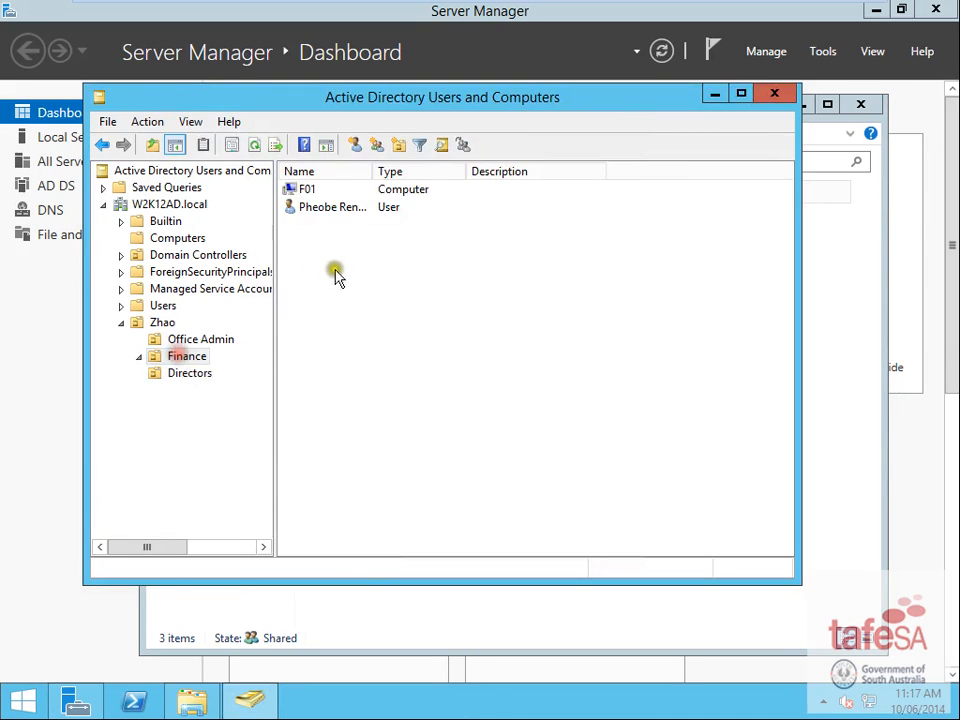
- Sort the Users container by Name descending and widen the Name column, then show Office Admin's user, OA01 and OA02
click(216, 339)
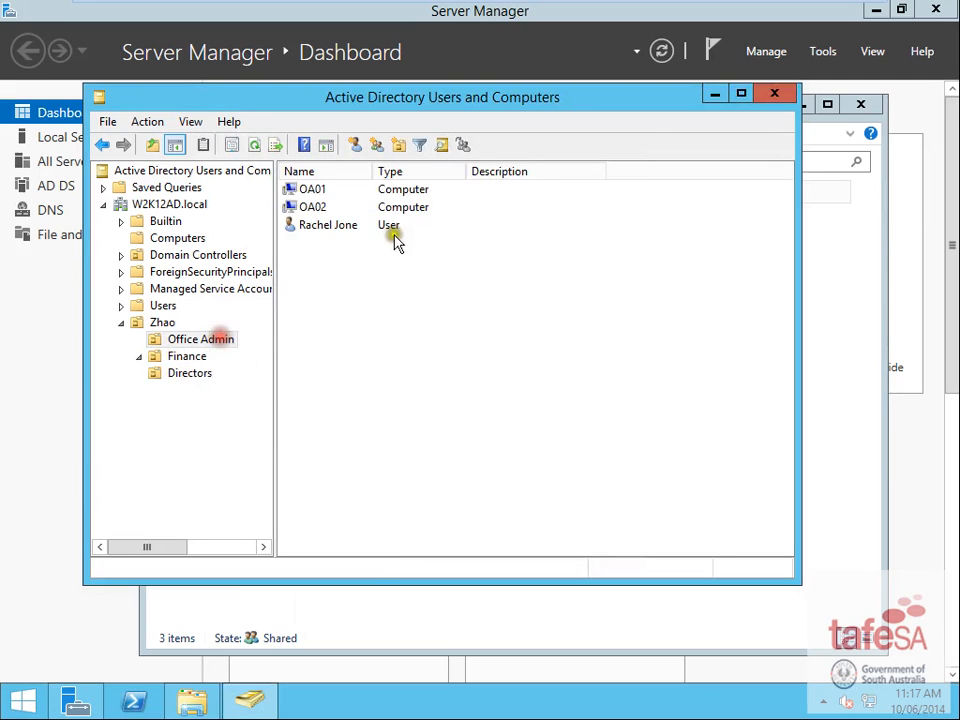
click(161, 305)
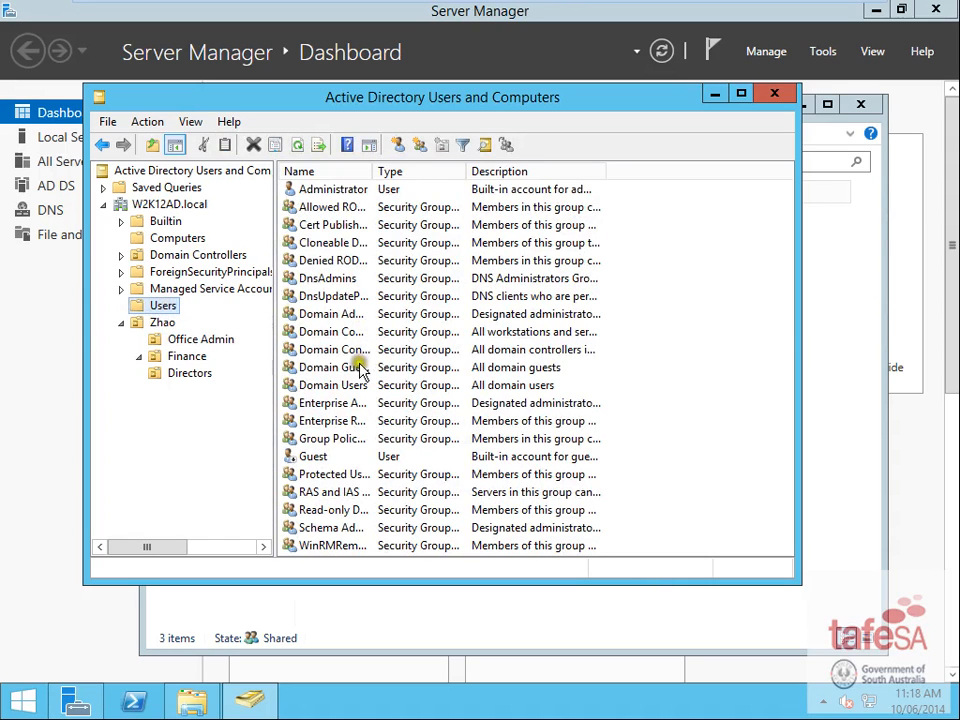
click(360, 403)
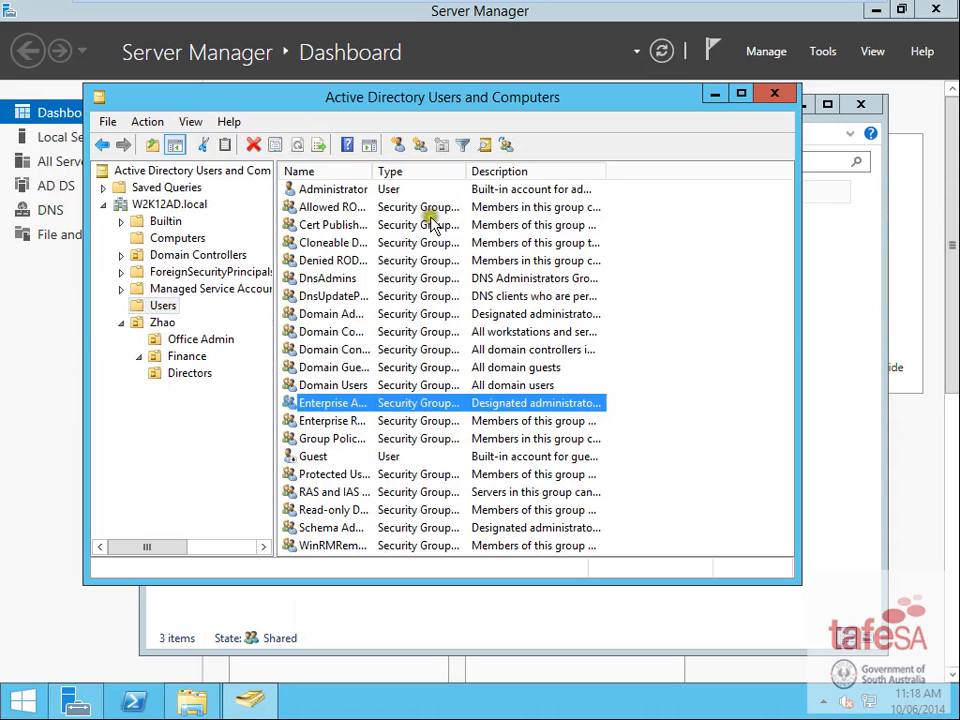
click(338, 169)
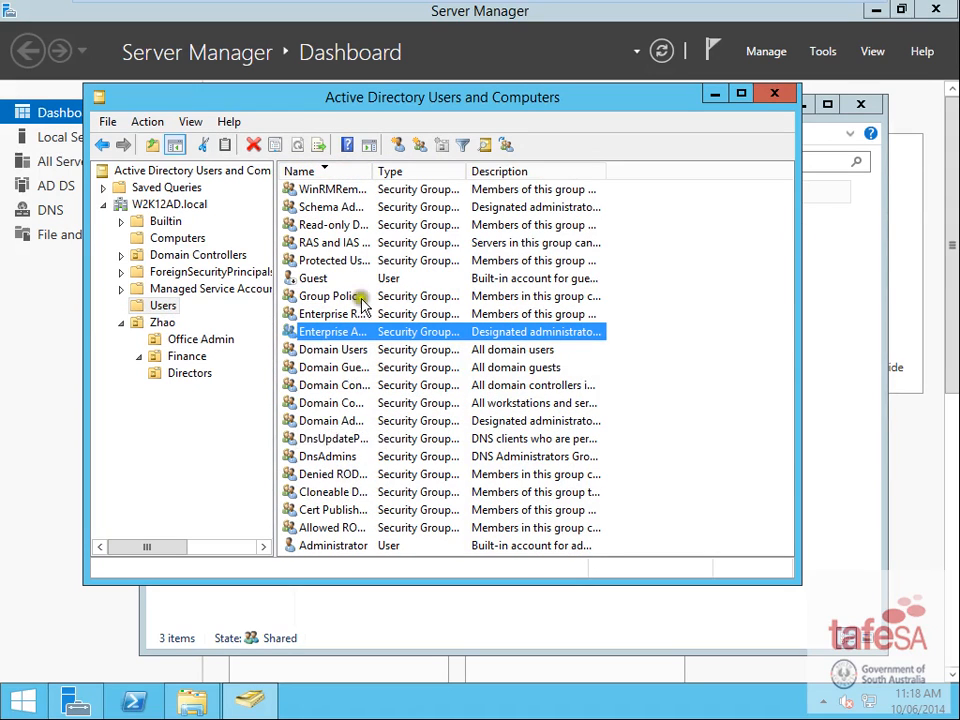
double_click(376, 169)
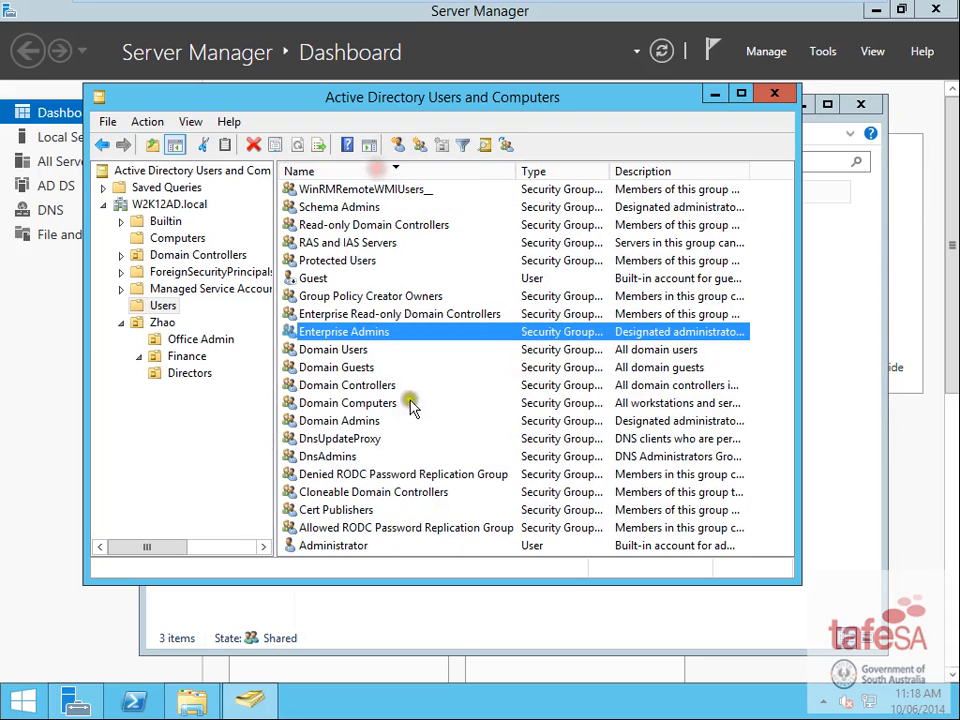
click(348, 511)
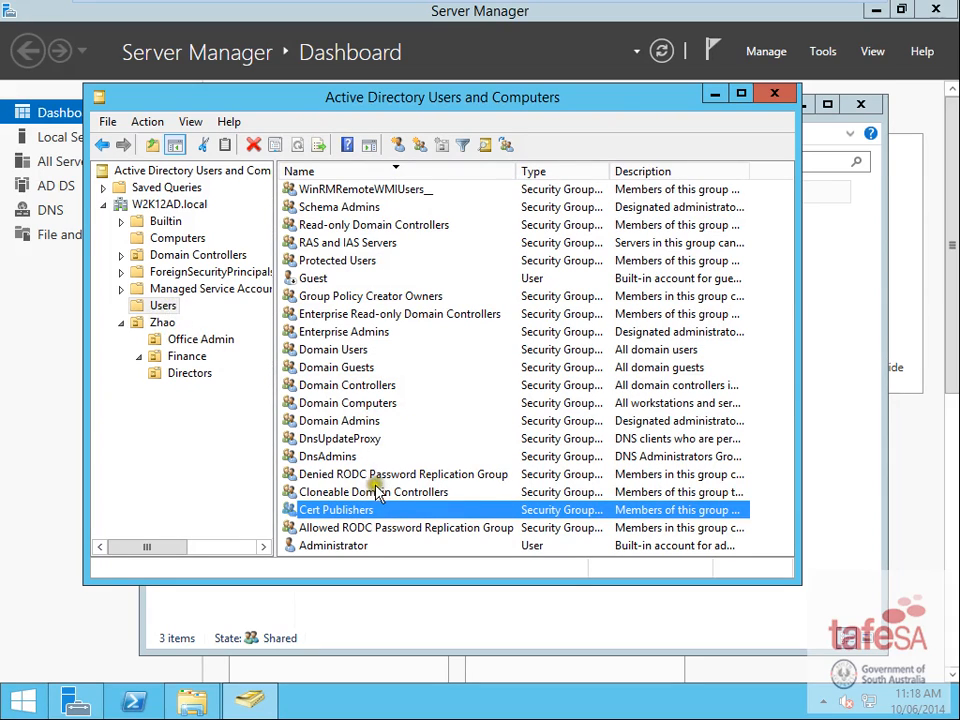
click(355, 403)
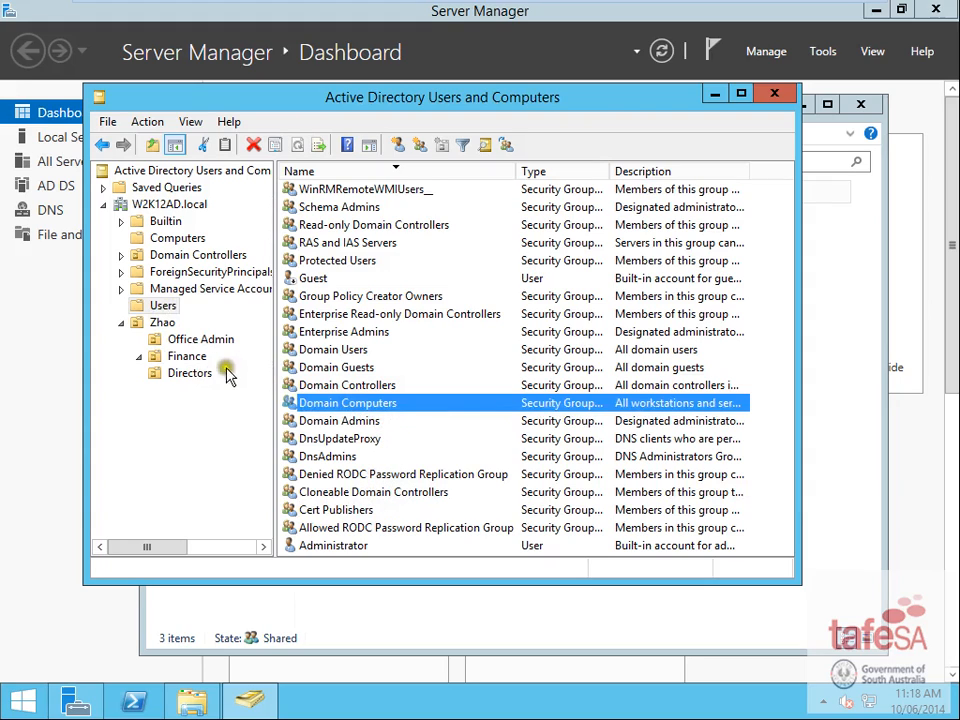
click(178, 341)
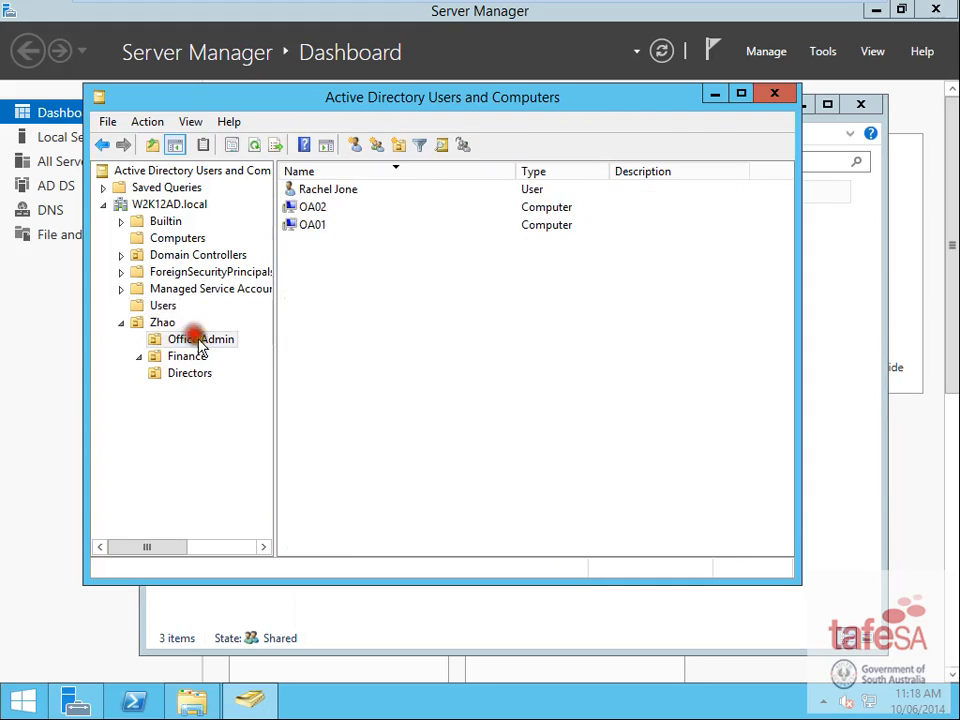
- Add the Office Admin user to the Server Operators group
right_click(333, 190)
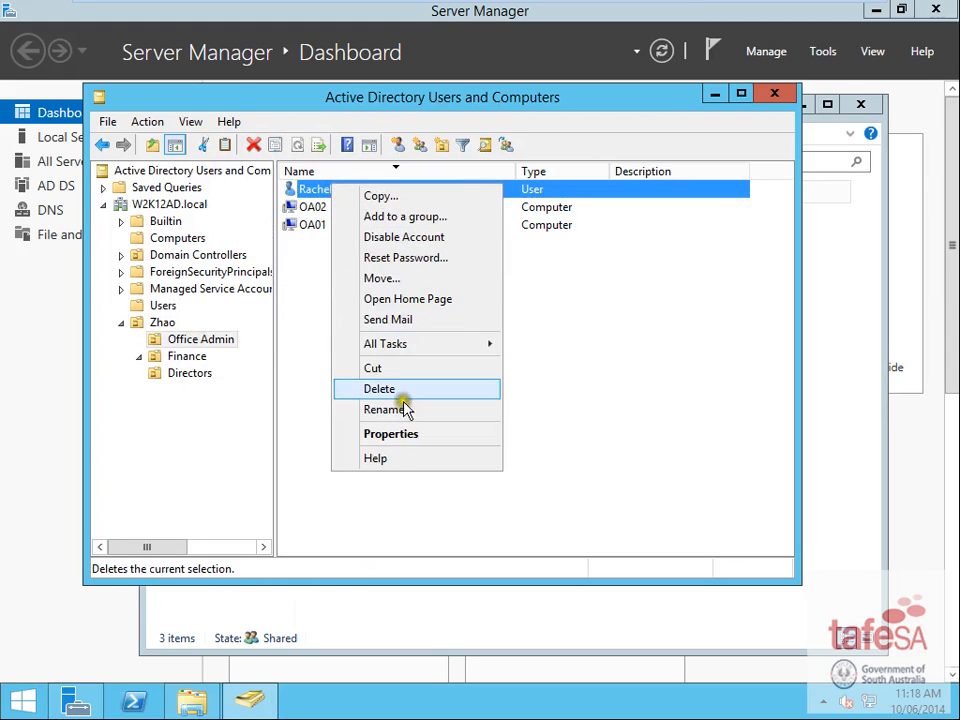
click(396, 434)
click(306, 124)
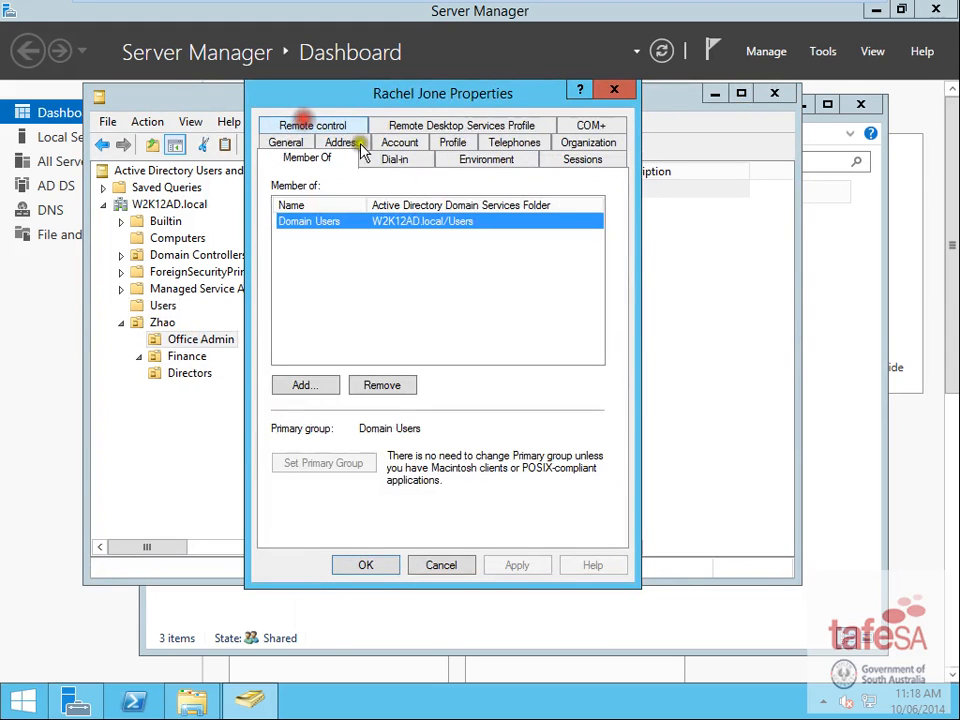
click(320, 388)
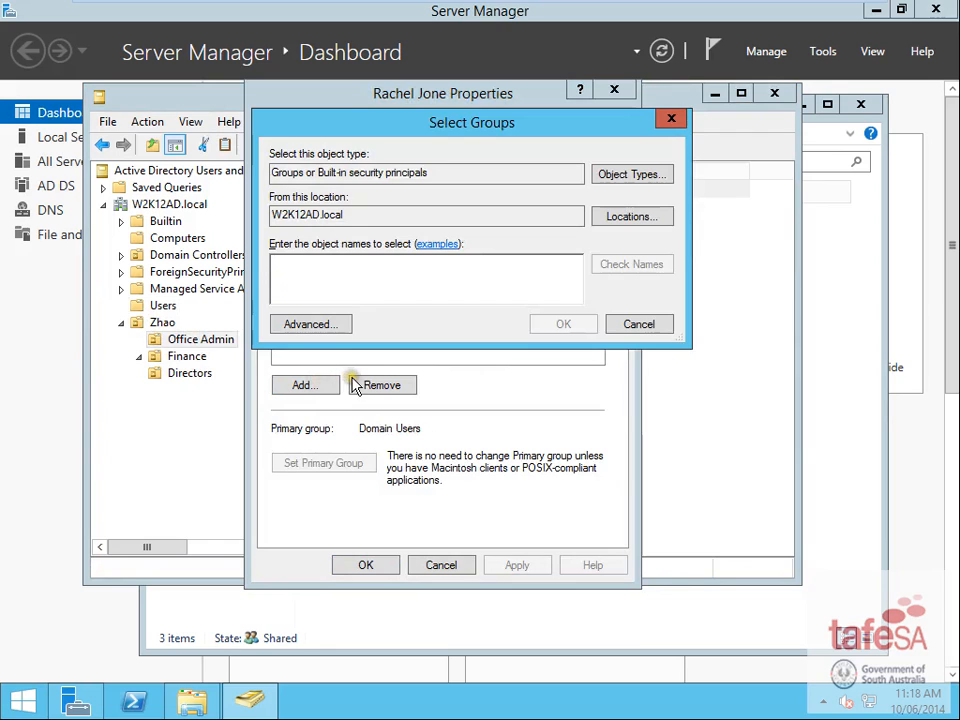
text(ser)
click(640, 268)
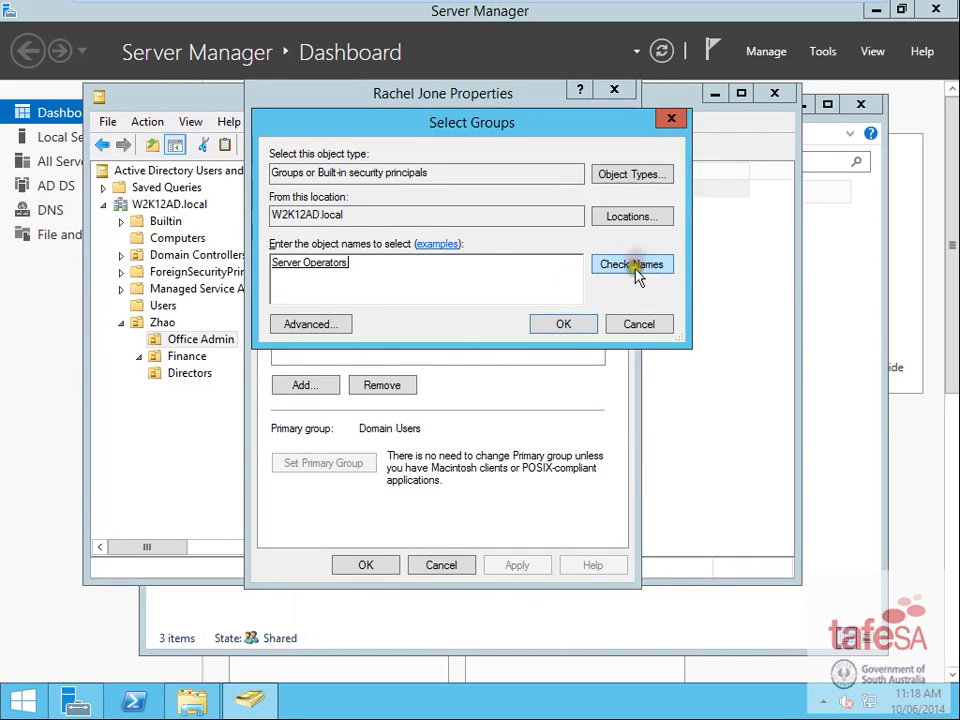
click(590, 332)
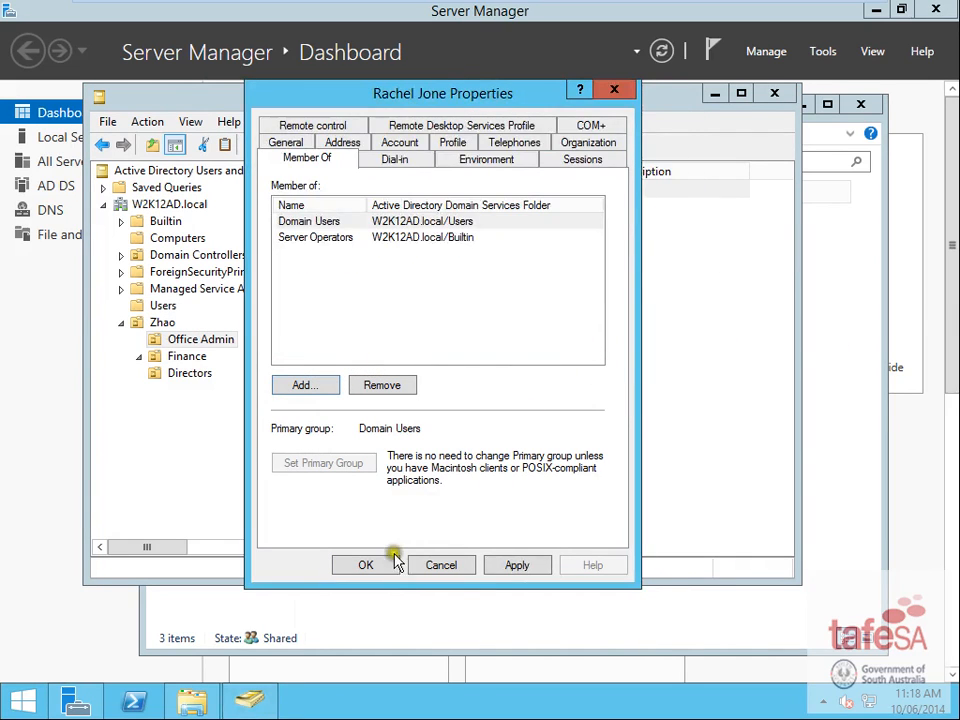
click(365, 564)
- Add the Finance user to Server Operators as well, then minimize the VM to the Word brief
click(190, 365)
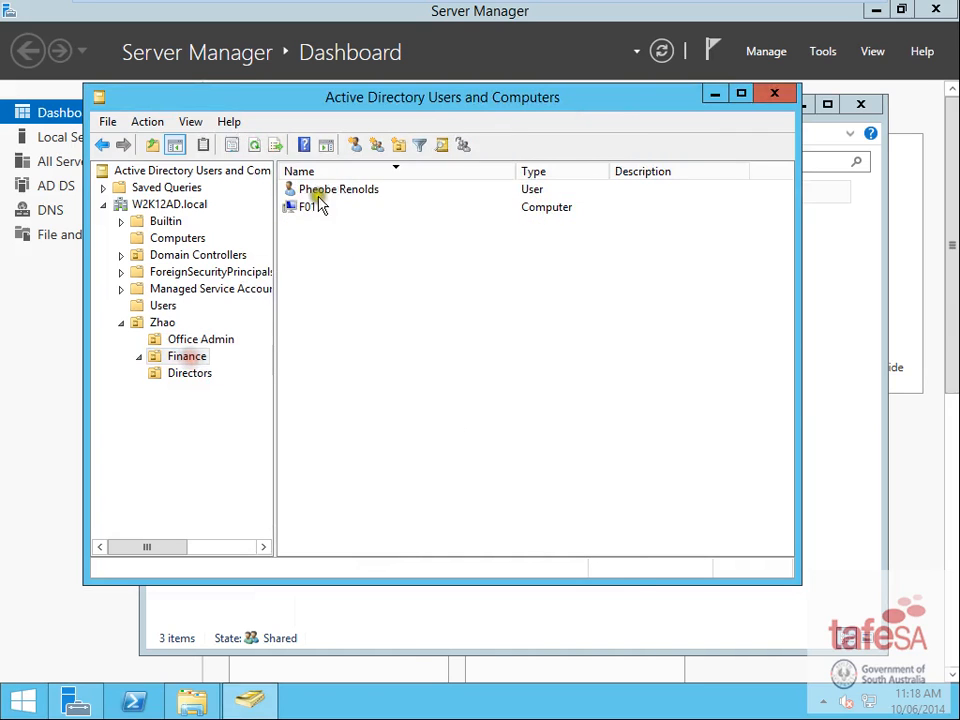
double_click(326, 190)
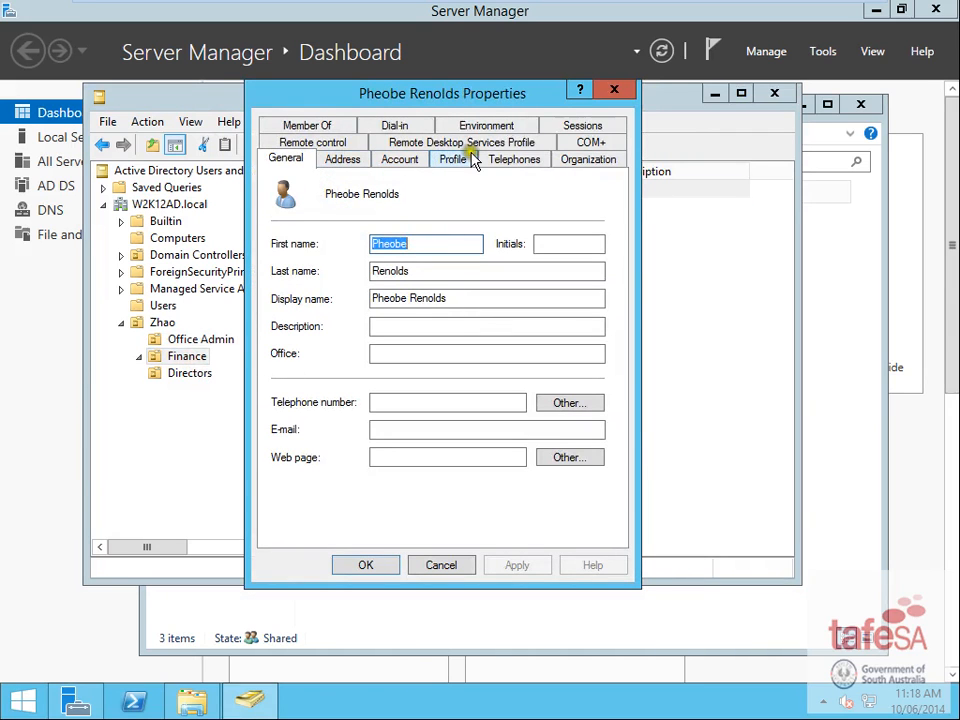
click(306, 125)
click(312, 390)
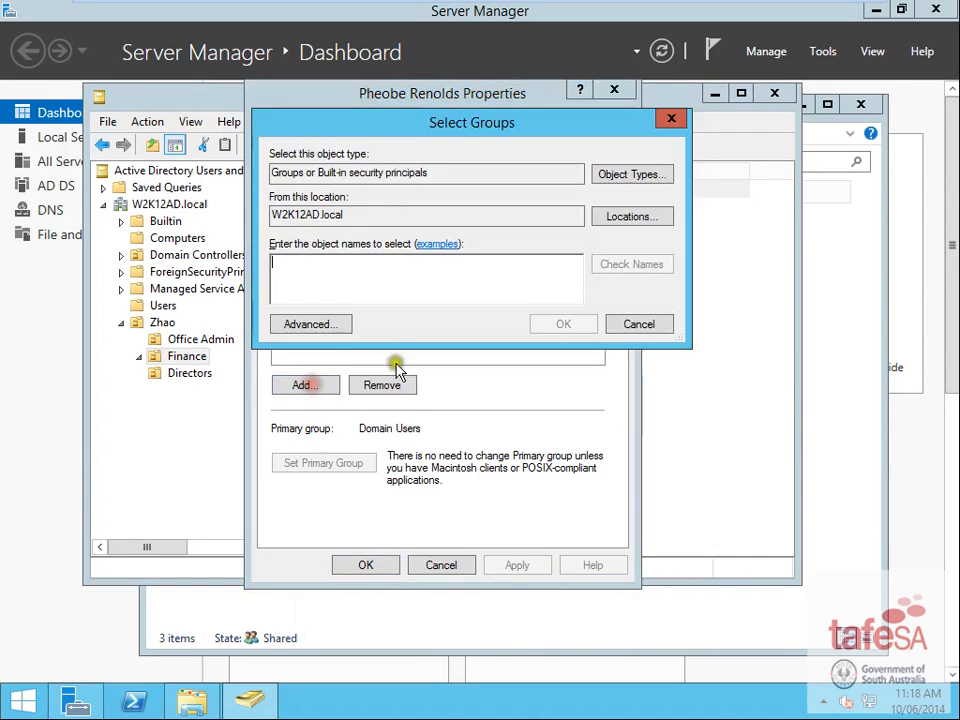
text(se)
click(651, 264)
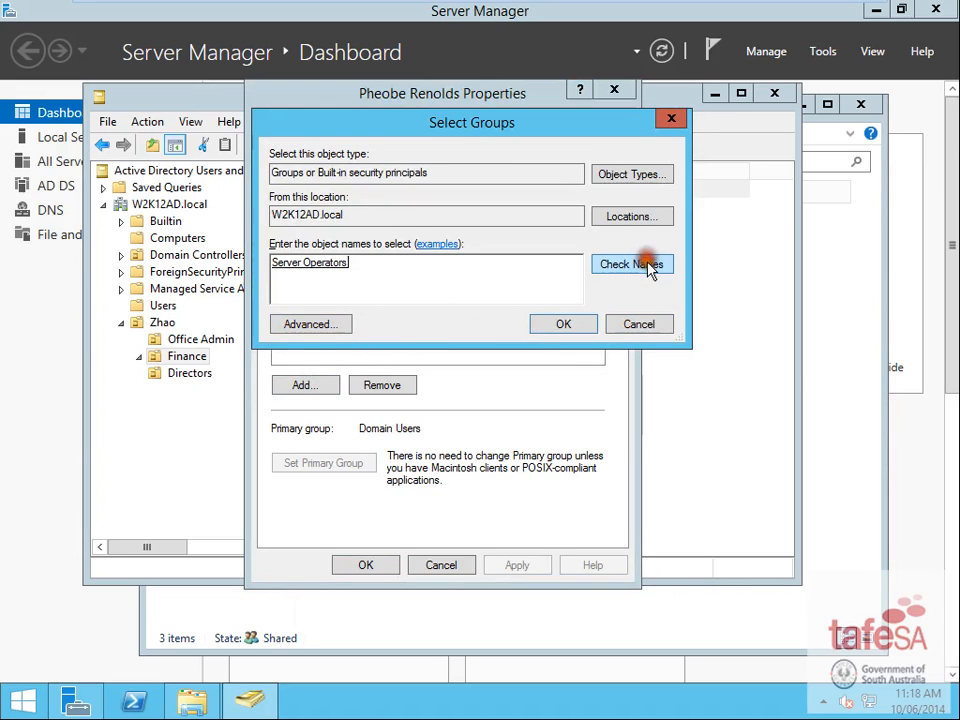
click(584, 325)
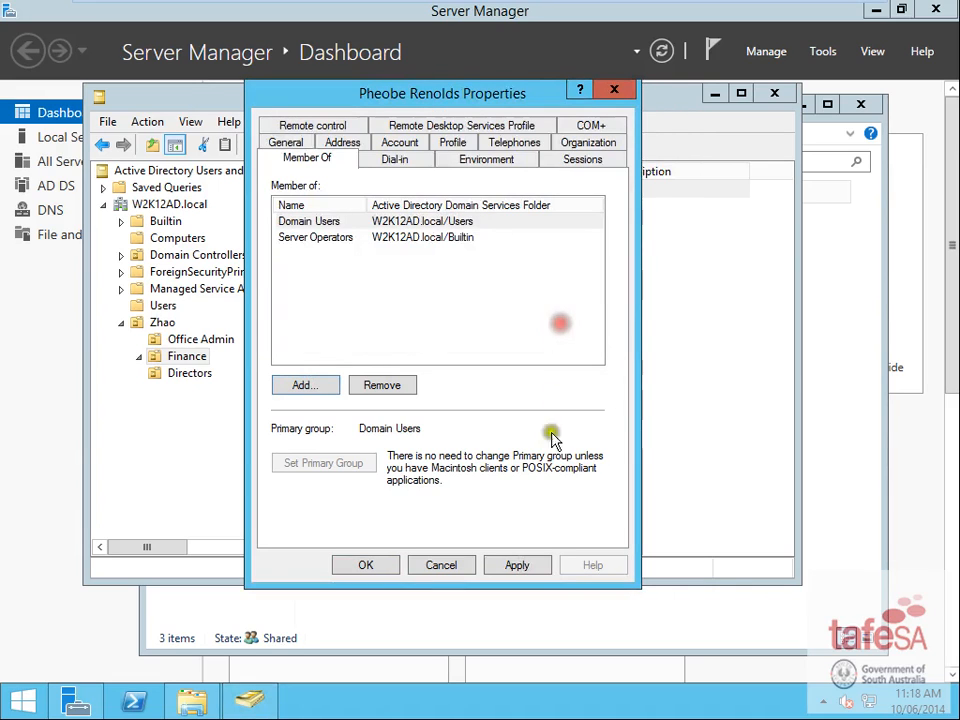
click(366, 566)
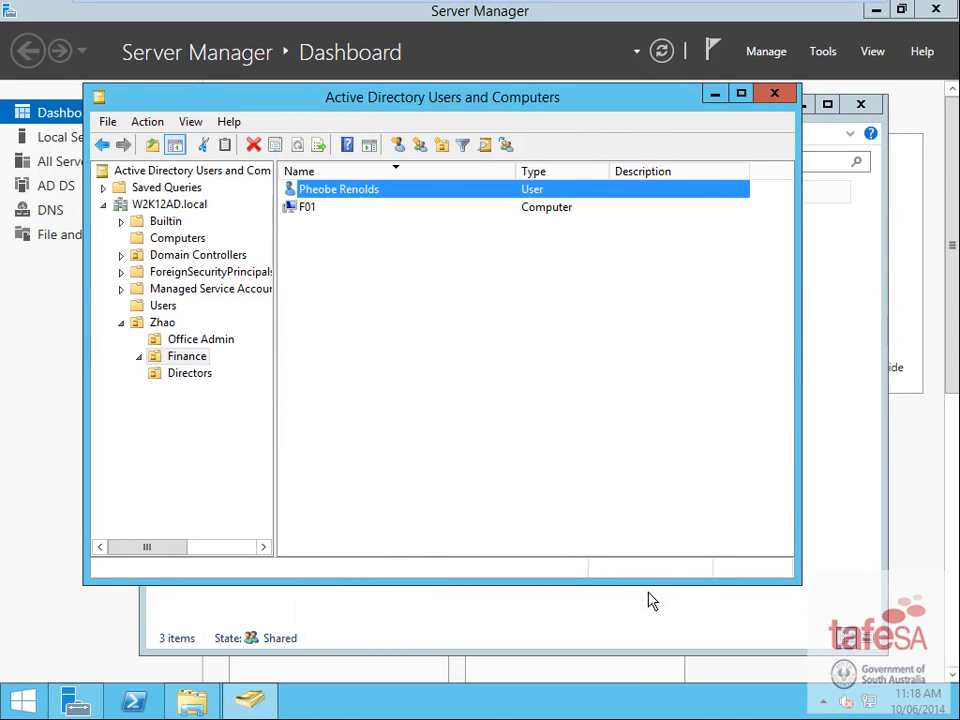
mouse_move(636, 9)
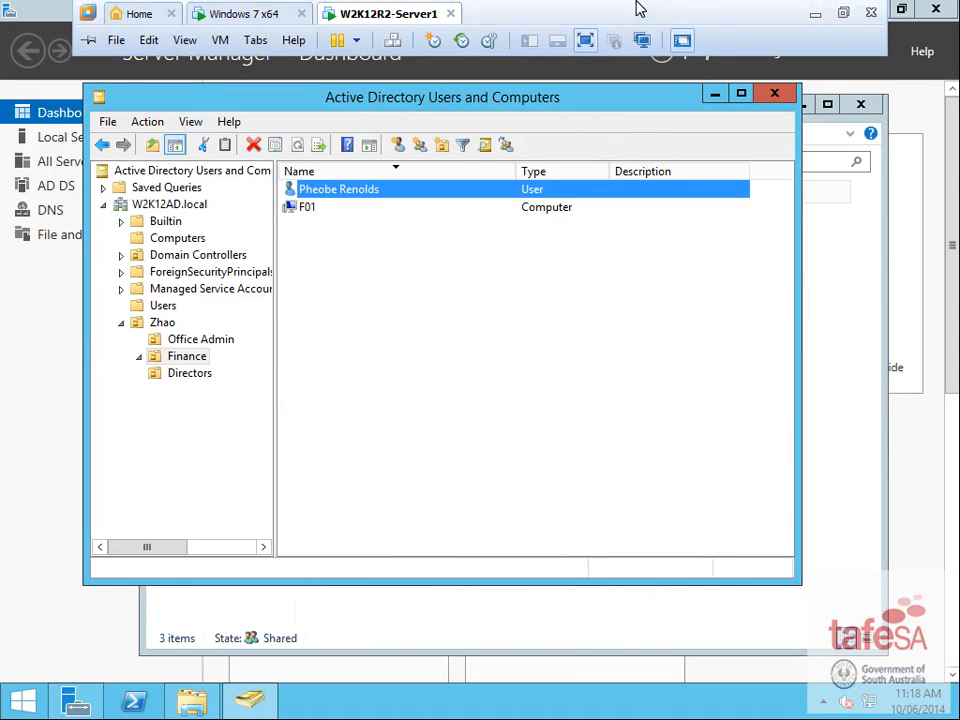
click(814, 11)
click(438, 387)
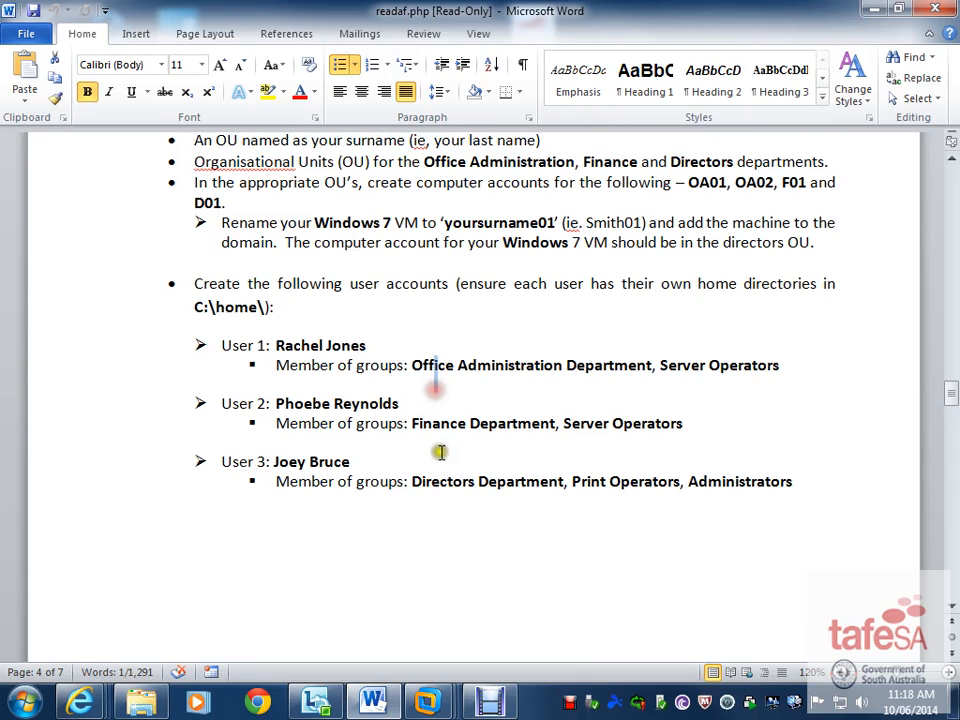
scroll(470, 388, down, 2)
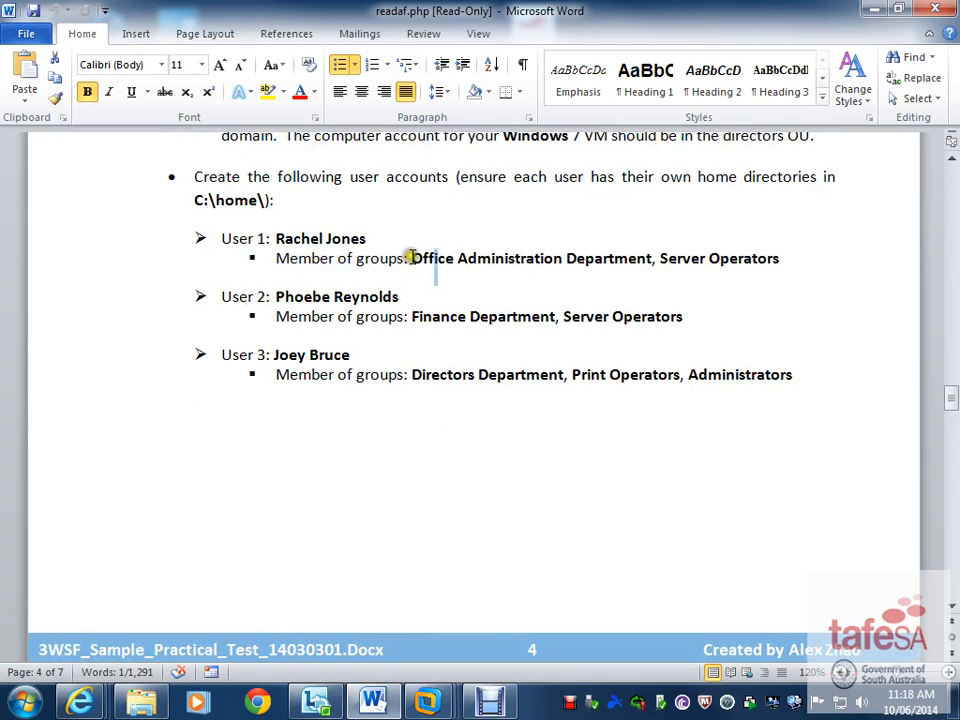
drag(412, 258, 527, 260)
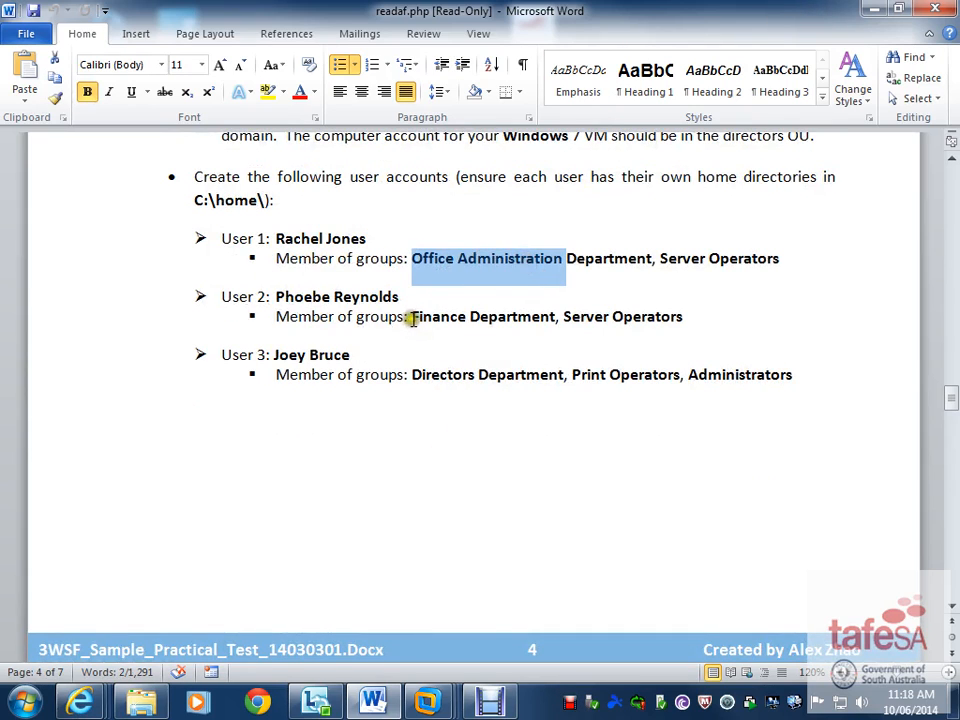
drag(411, 316, 540, 330)
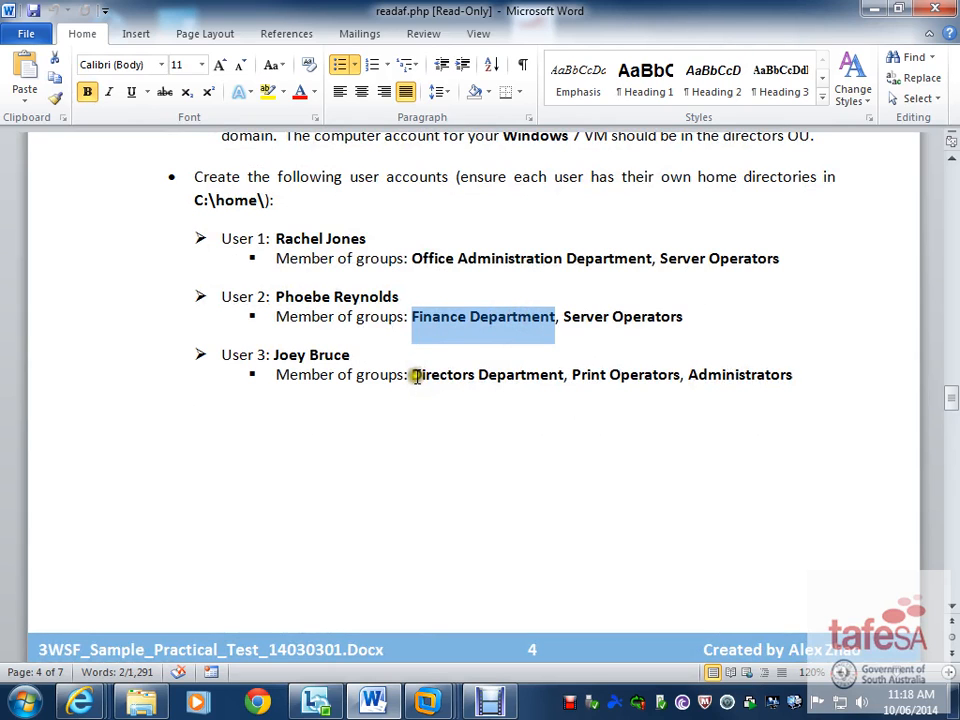
drag(413, 375, 531, 394)
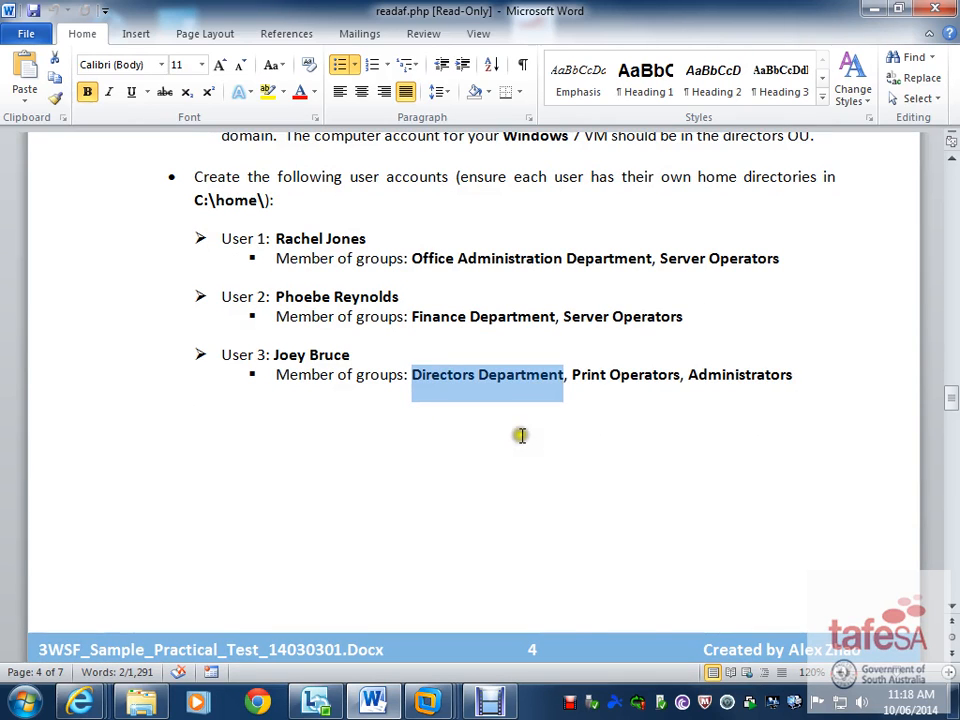
scroll(521, 440, down, 3)
scroll(522, 462, up, 3)
click(427, 700)
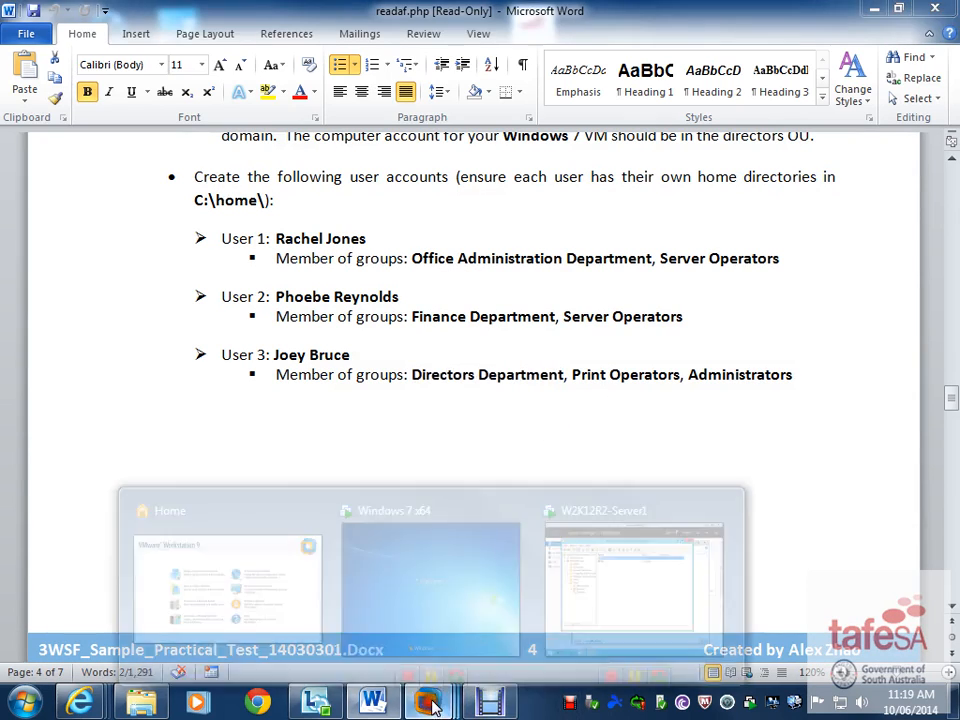
- On the server VM, create the global security group gg_OfficeAdmin in the Office Admin OU
click(598, 616)
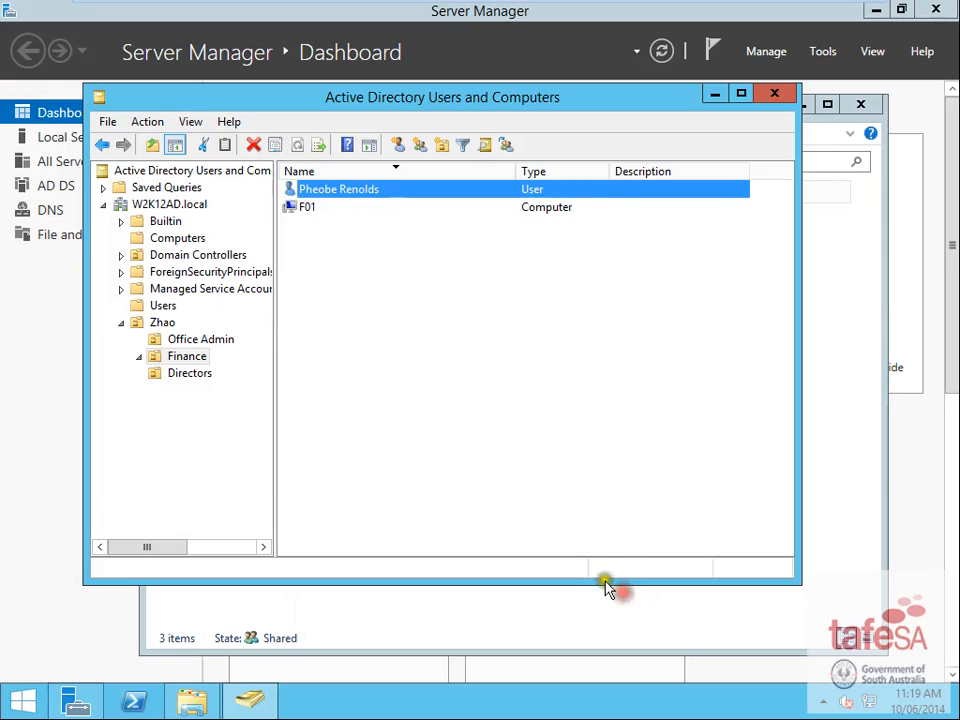
click(233, 339)
right_click(357, 313)
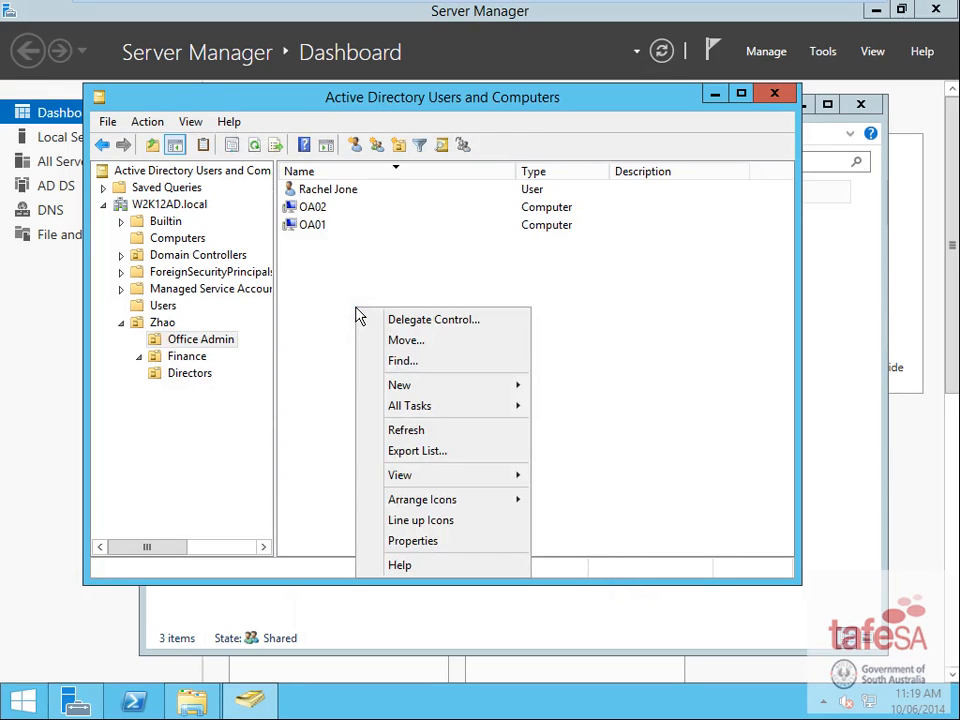
click(371, 225)
click(309, 332)
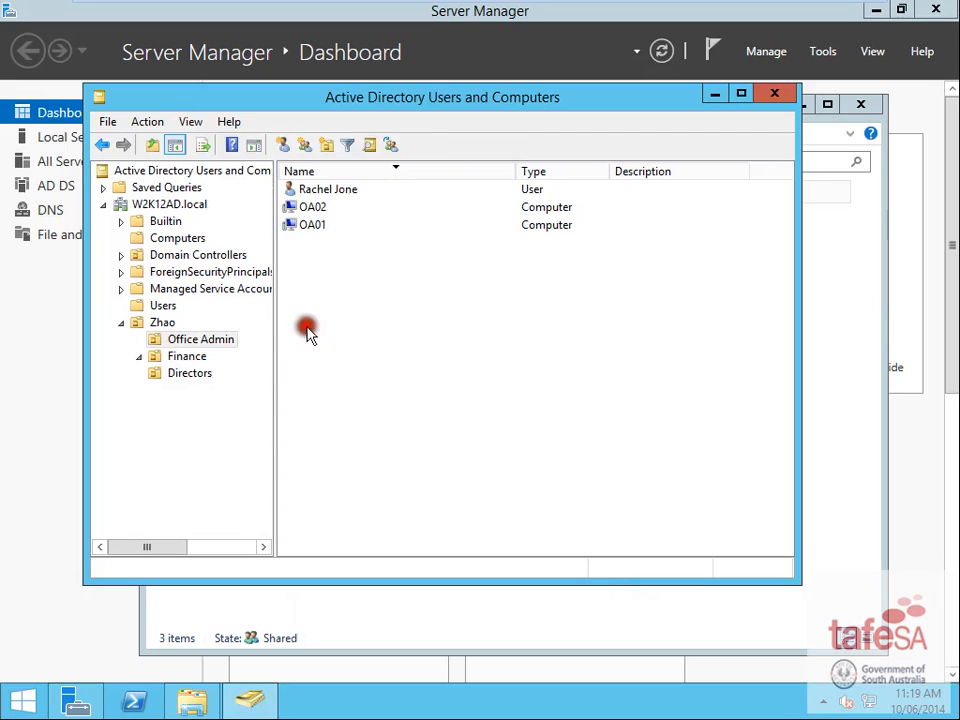
click(383, 147)
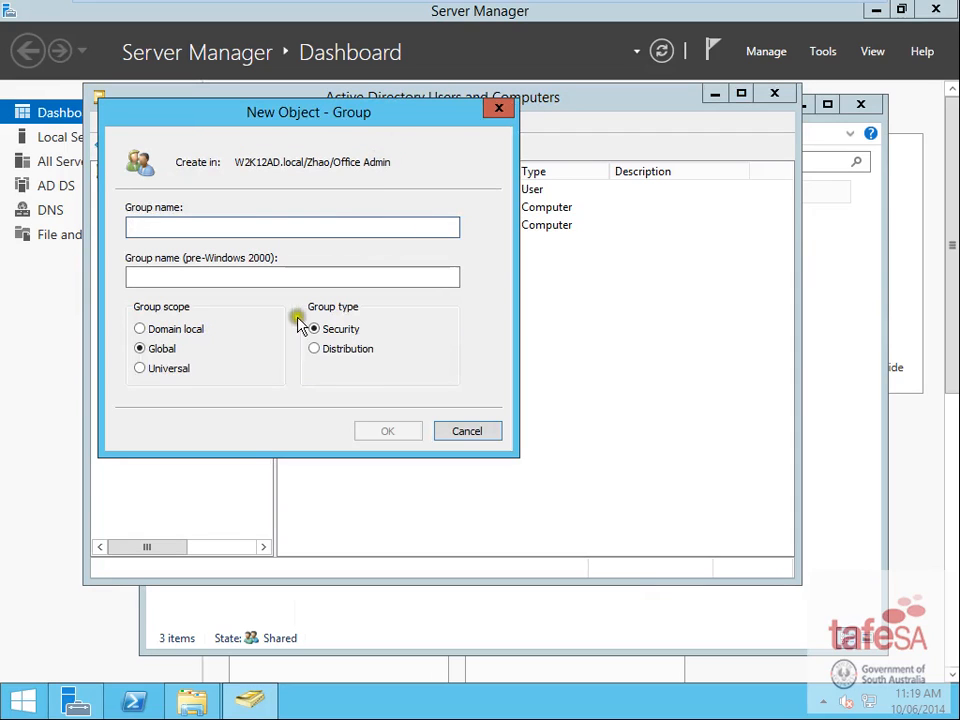
text(gg_OfficeAdmin)
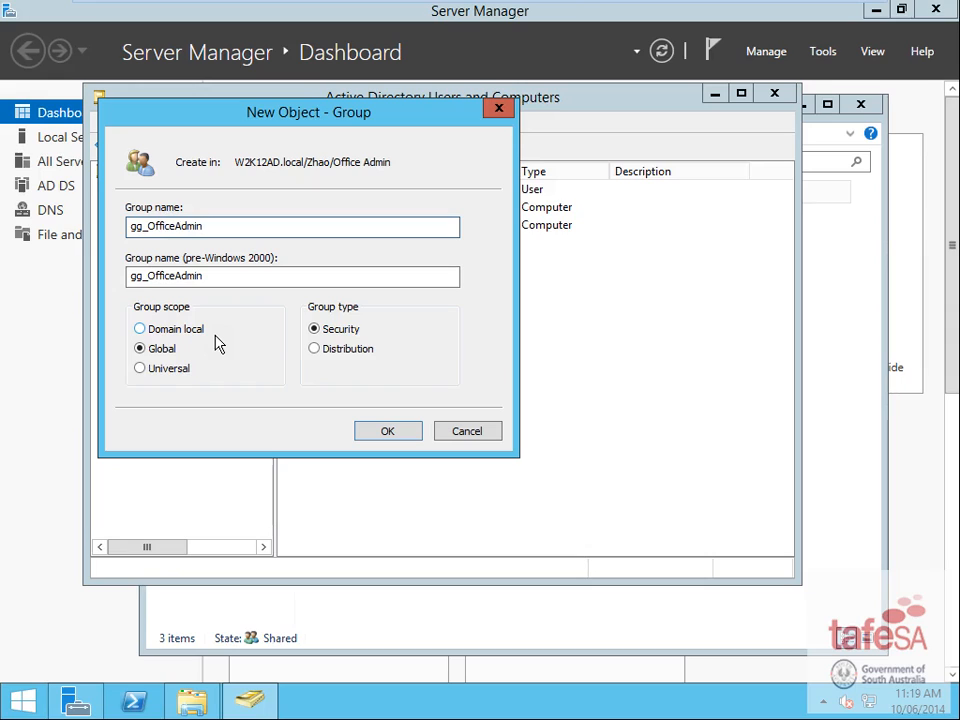
click(392, 436)
click(391, 431)
click(375, 430)
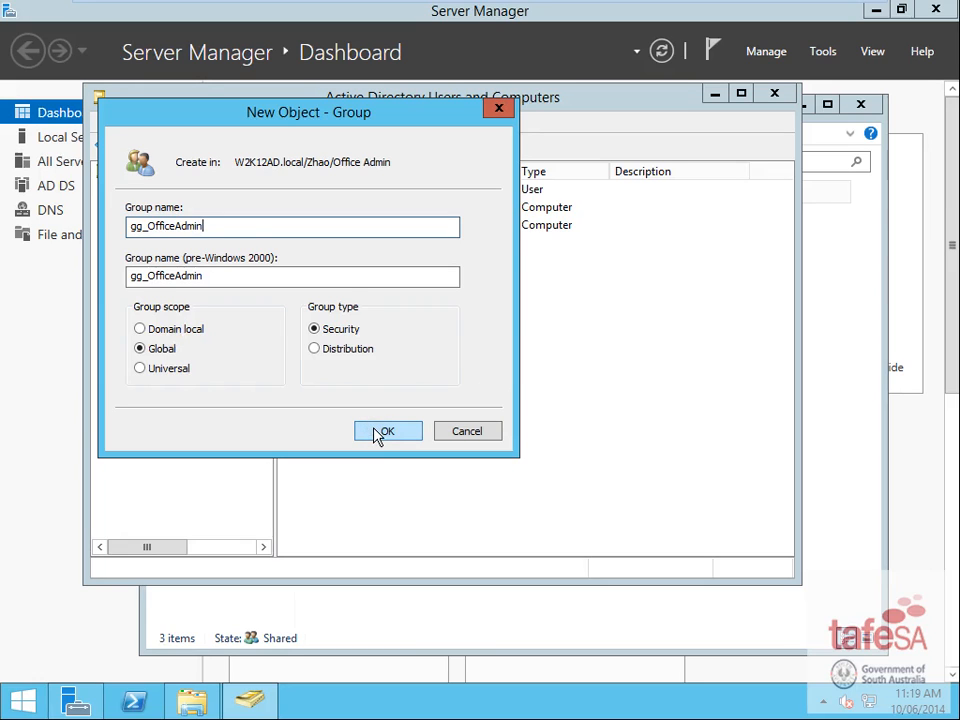
text(n)
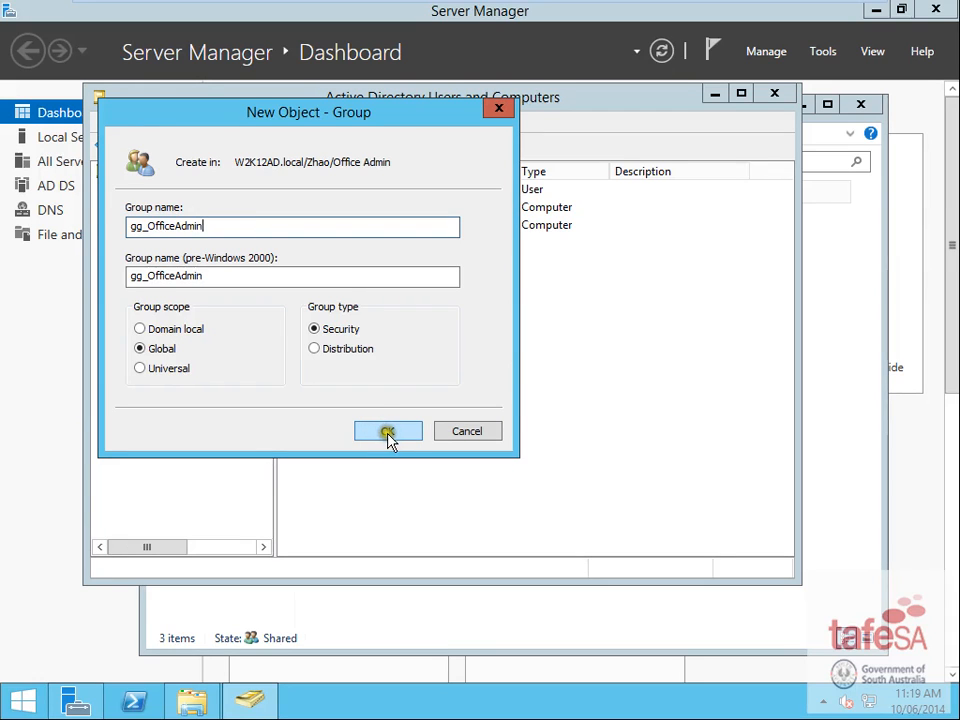
click(384, 433)
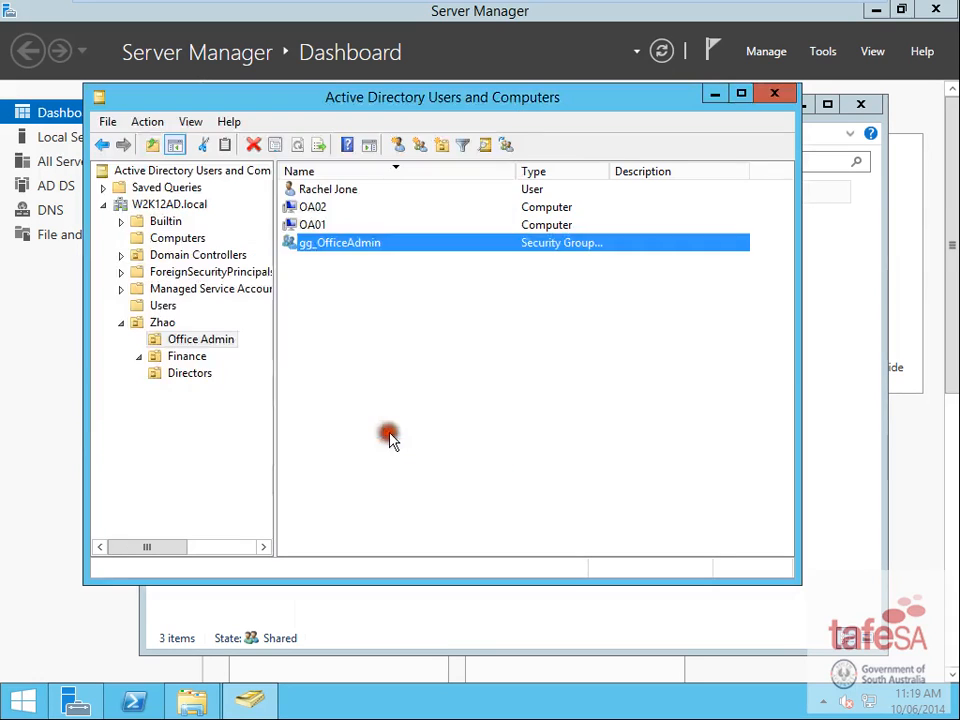
- Create the domain local group DL_OfficeAdmin_Access in Office Admin
click(423, 148)
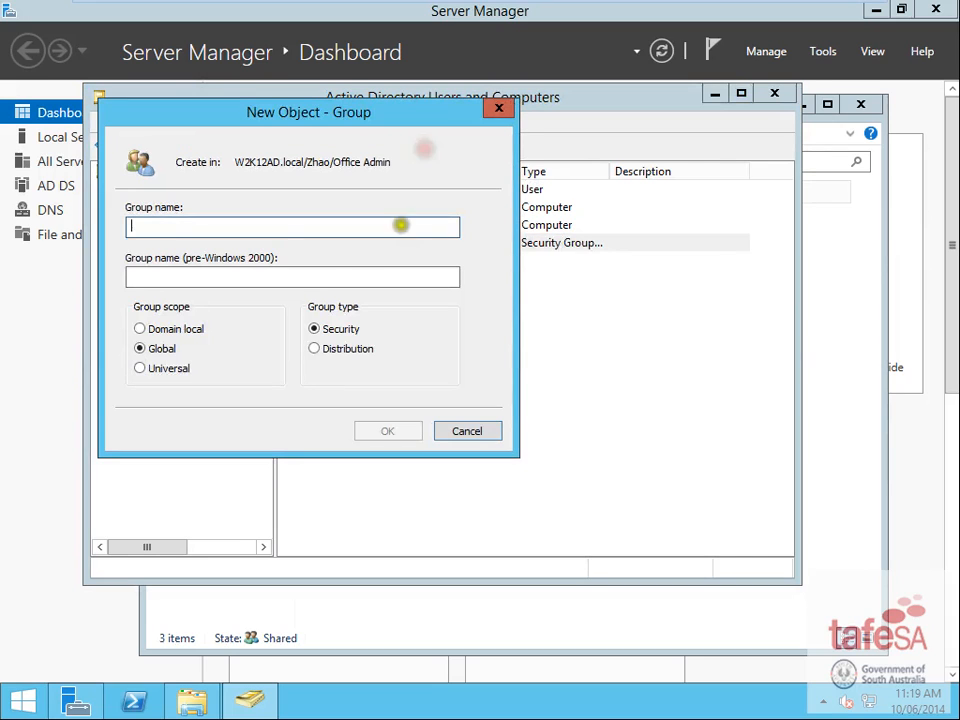
click(157, 329)
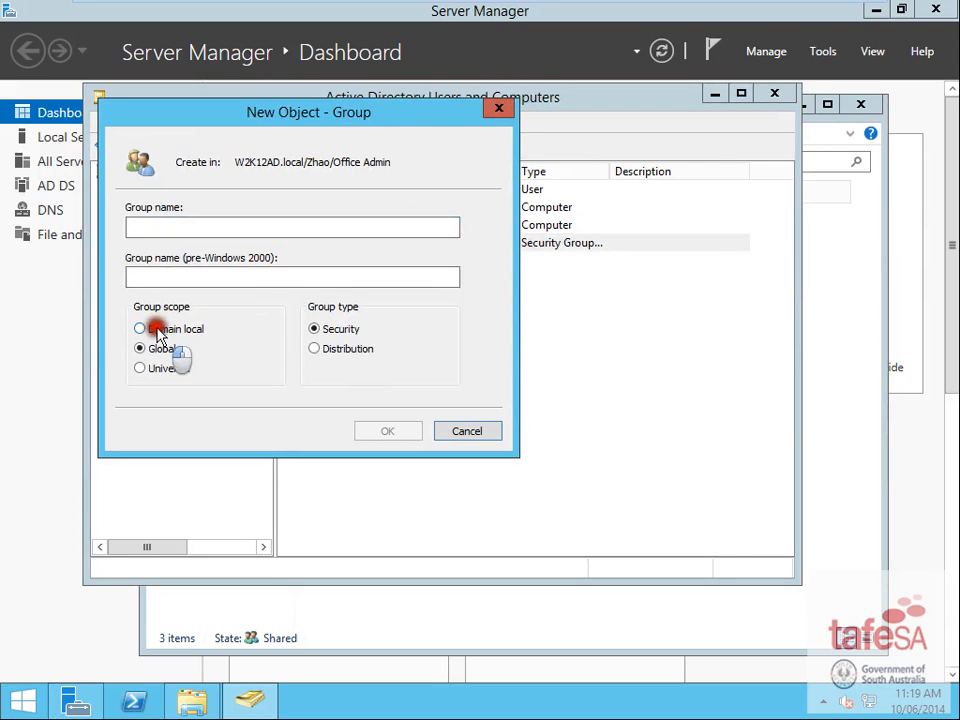
click(167, 224)
text(DL_OfficeAdmin_Access)
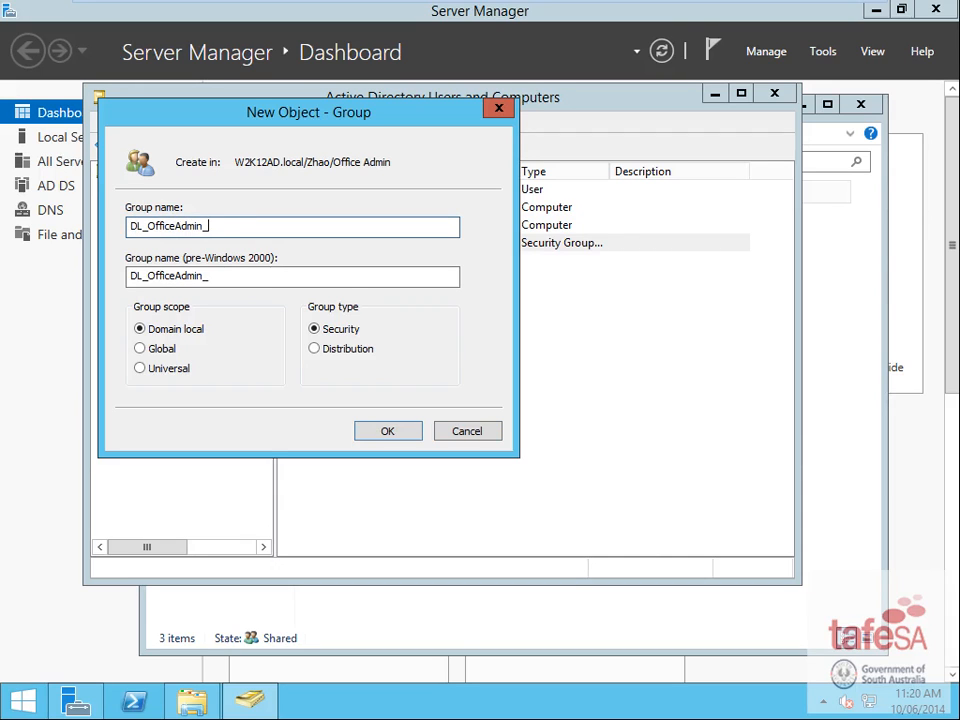
click(385, 433)
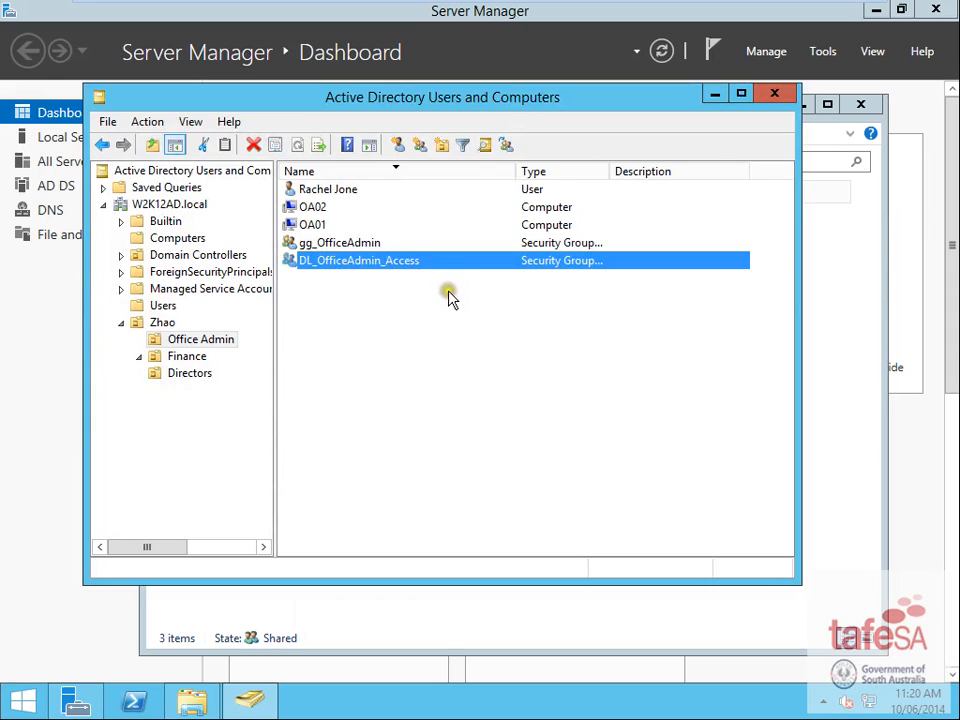
- Add the Office Admin user as a member of gg_OfficeAdmin
click(333, 191)
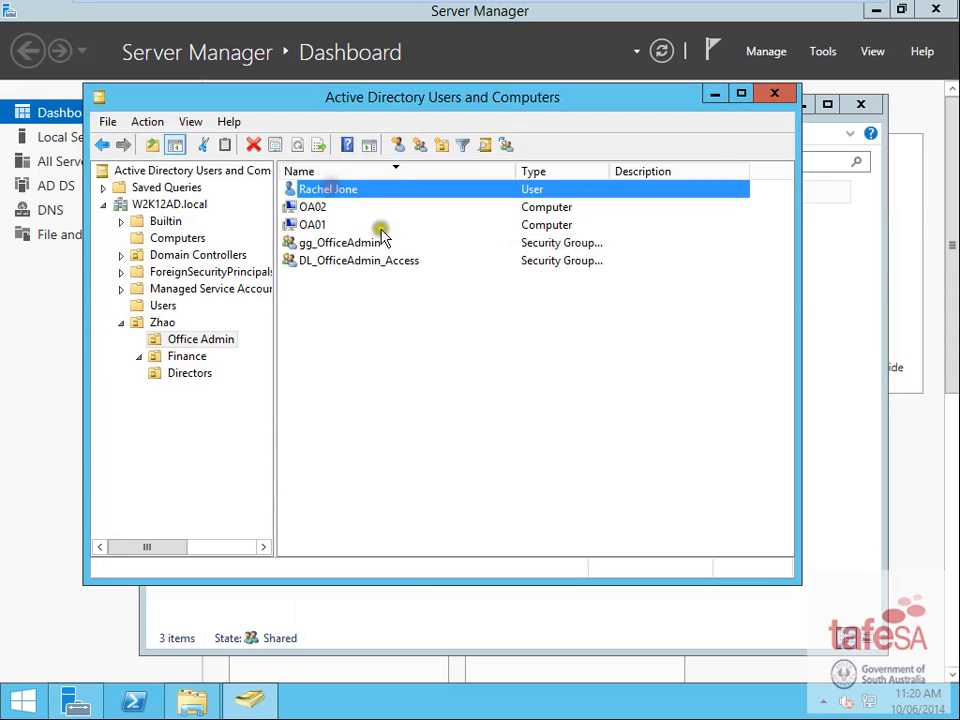
click(340, 245)
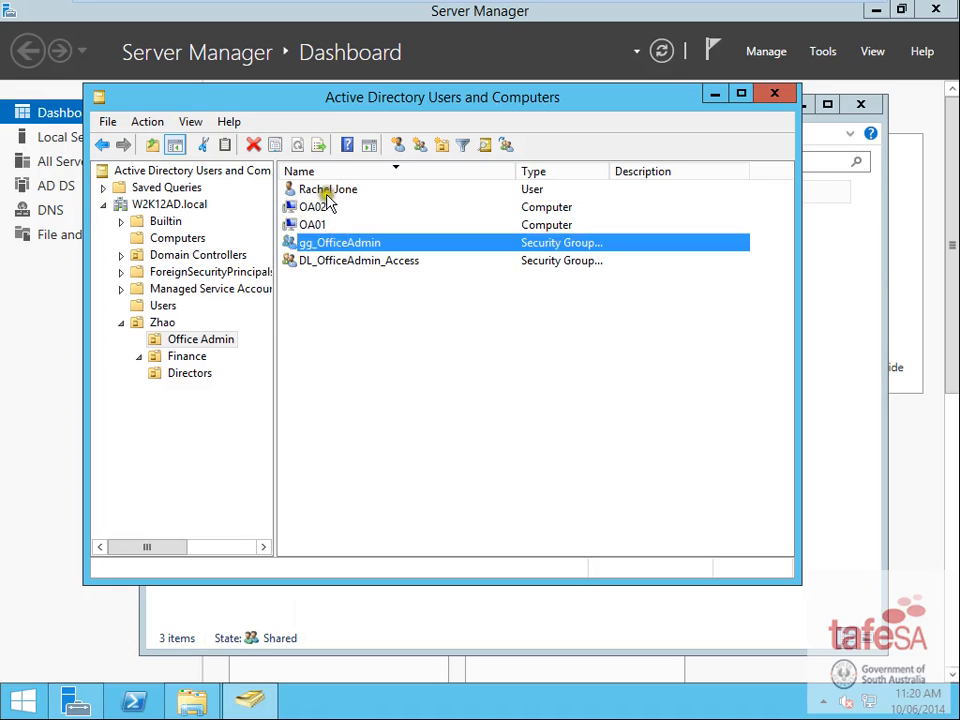
right_click(339, 242)
click(428, 408)
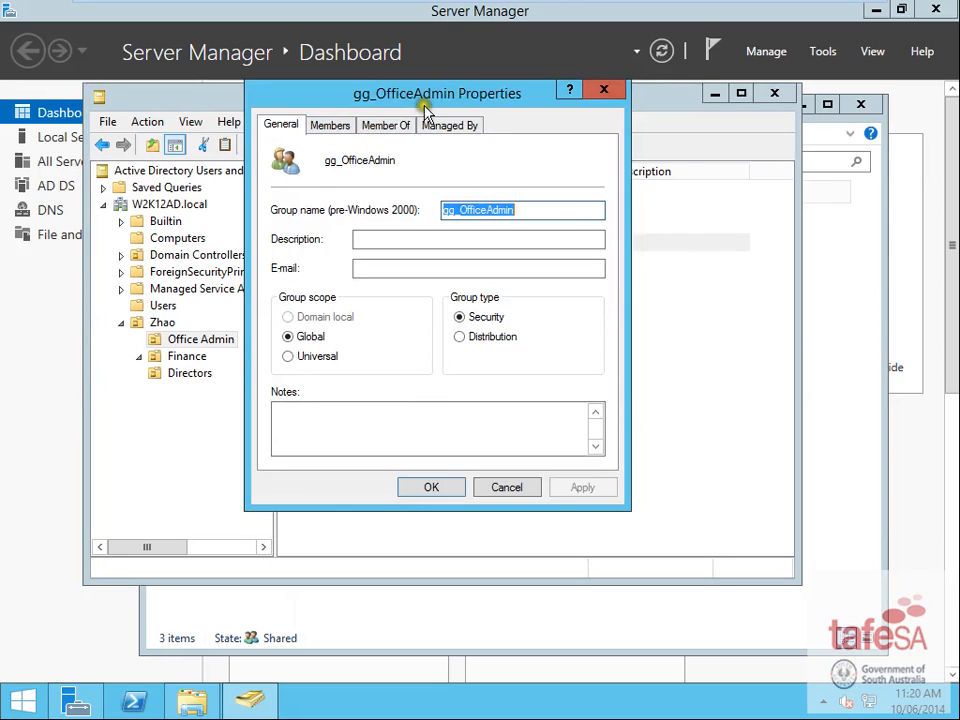
drag(420, 100, 524, 132)
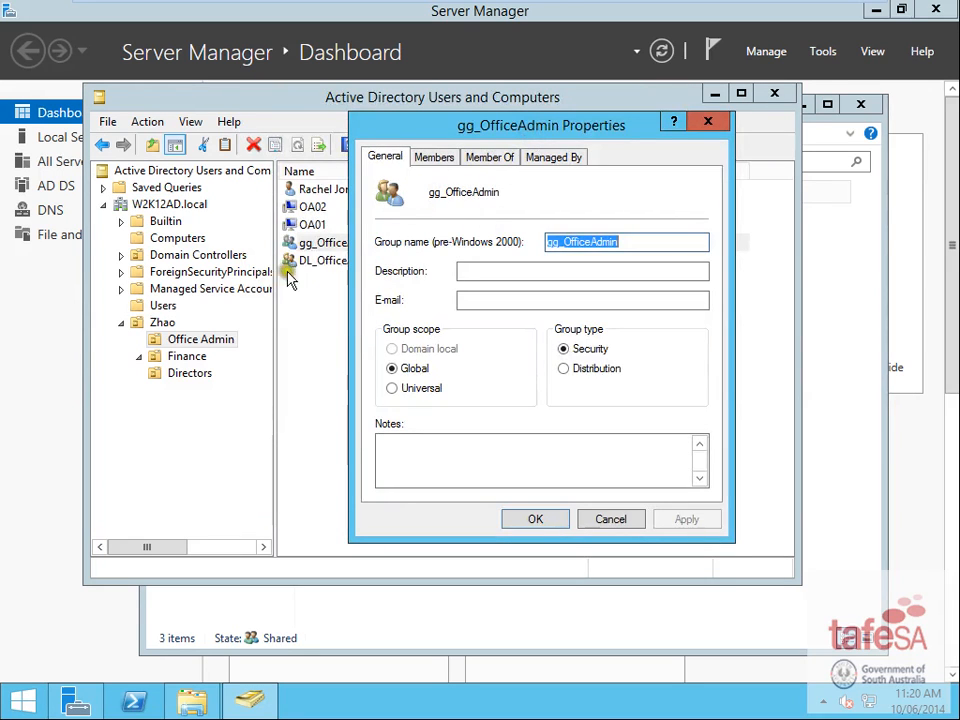
click(436, 157)
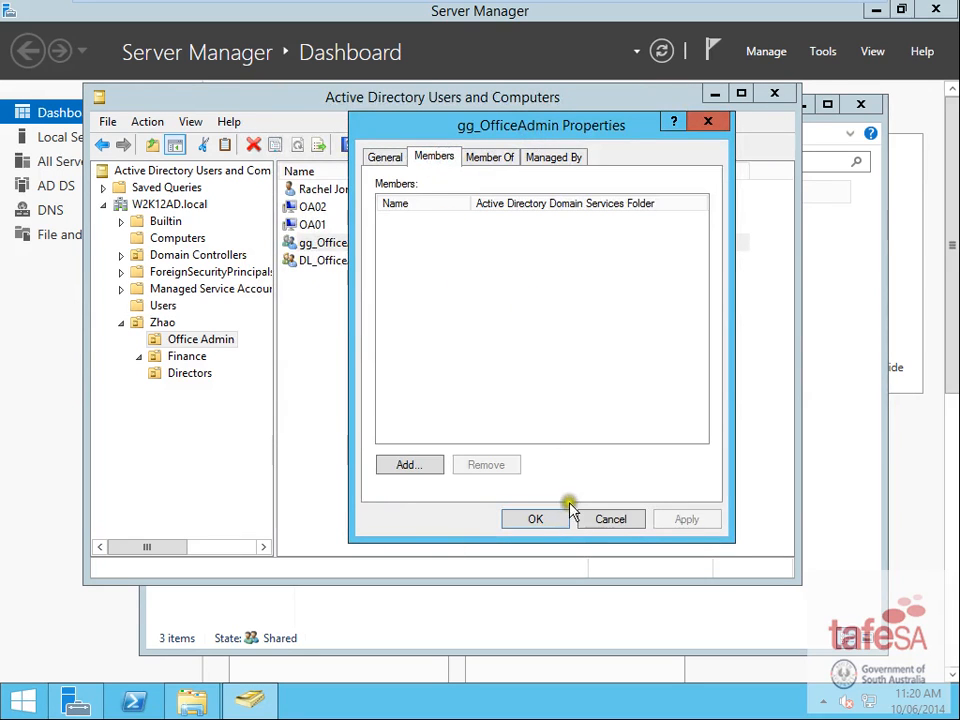
click(411, 466)
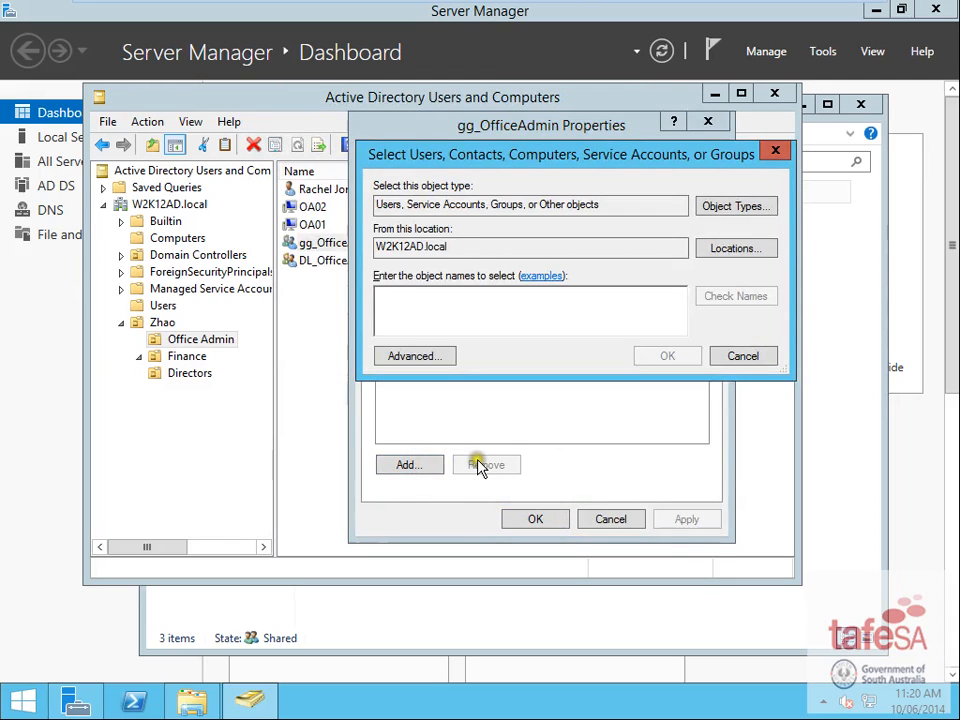
text(r)
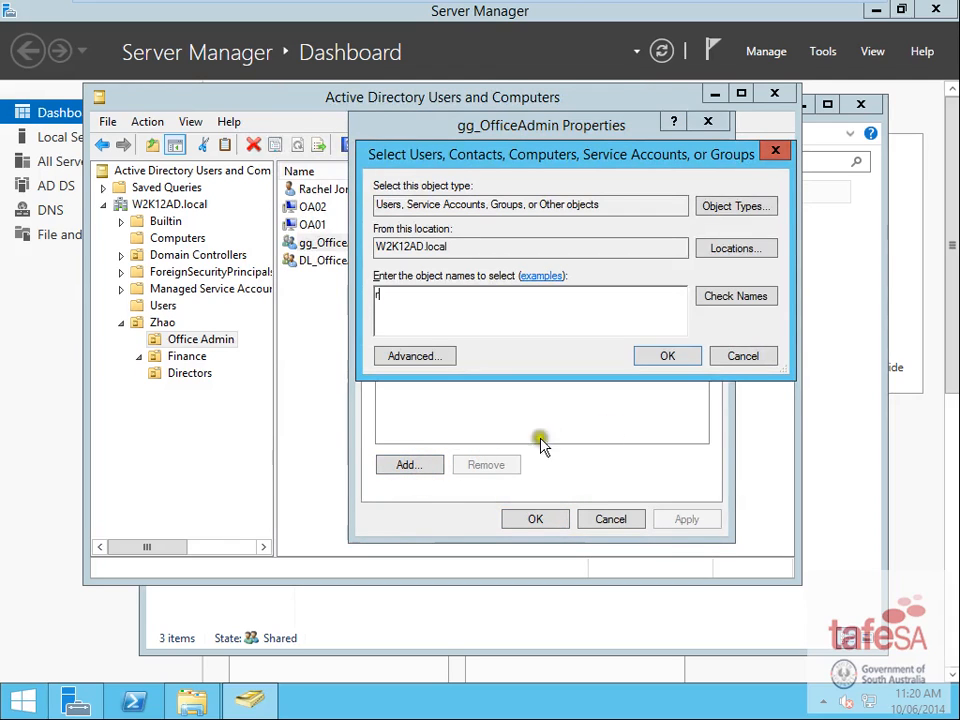
click(752, 298)
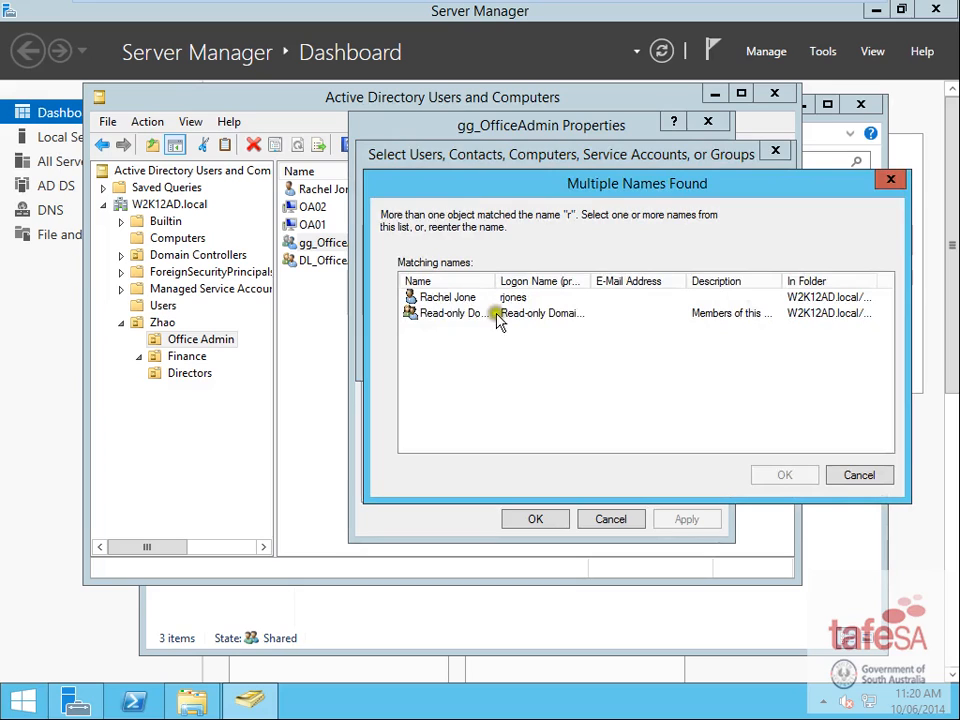
double_click(440, 299)
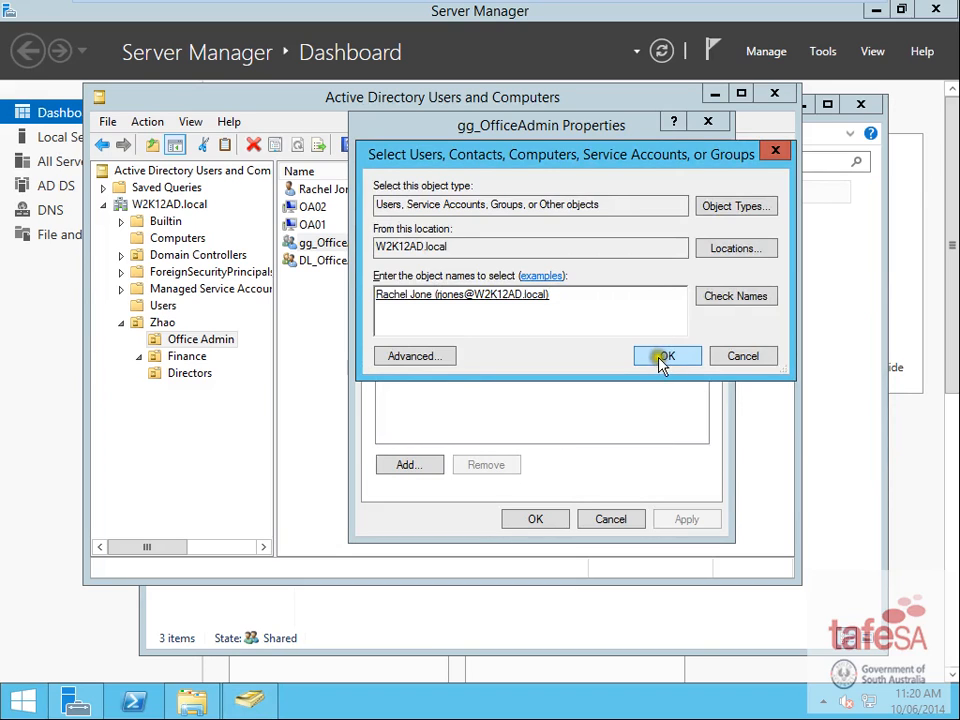
click(664, 357)
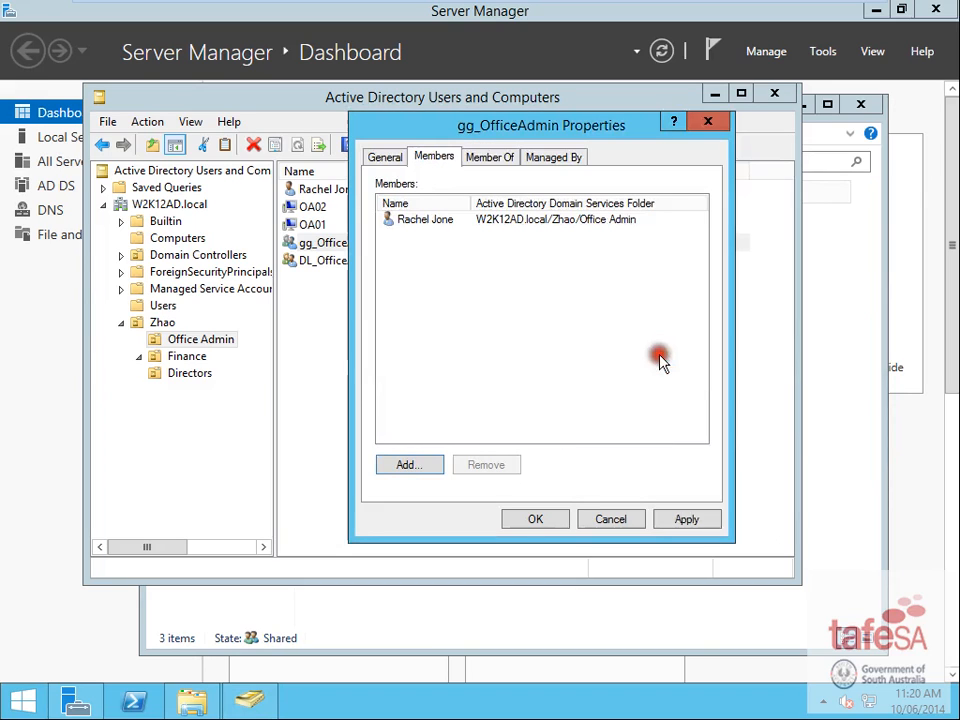
- Make gg_OfficeAdmin a member of DL_OfficeAdmin_Access and save the group changes
click(493, 156)
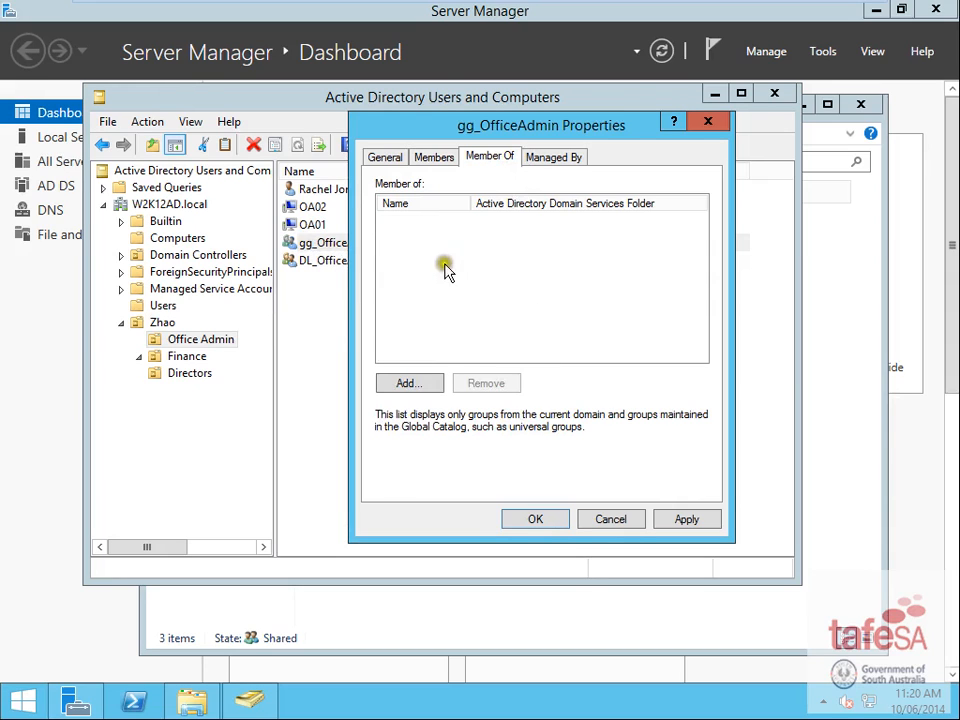
click(412, 383)
text(dl)
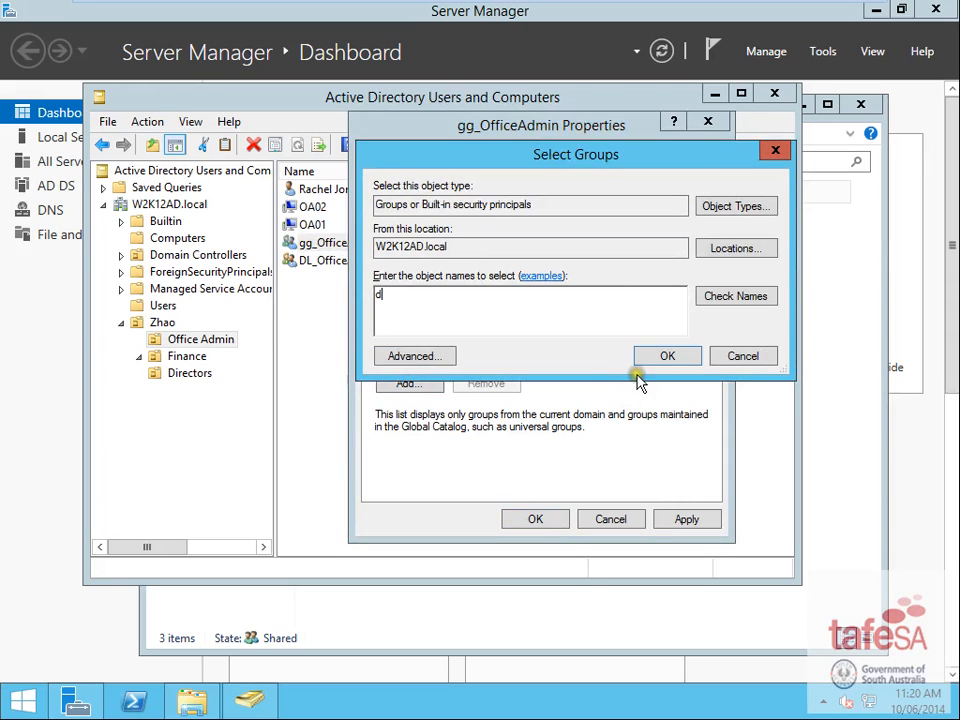
click(740, 298)
click(665, 356)
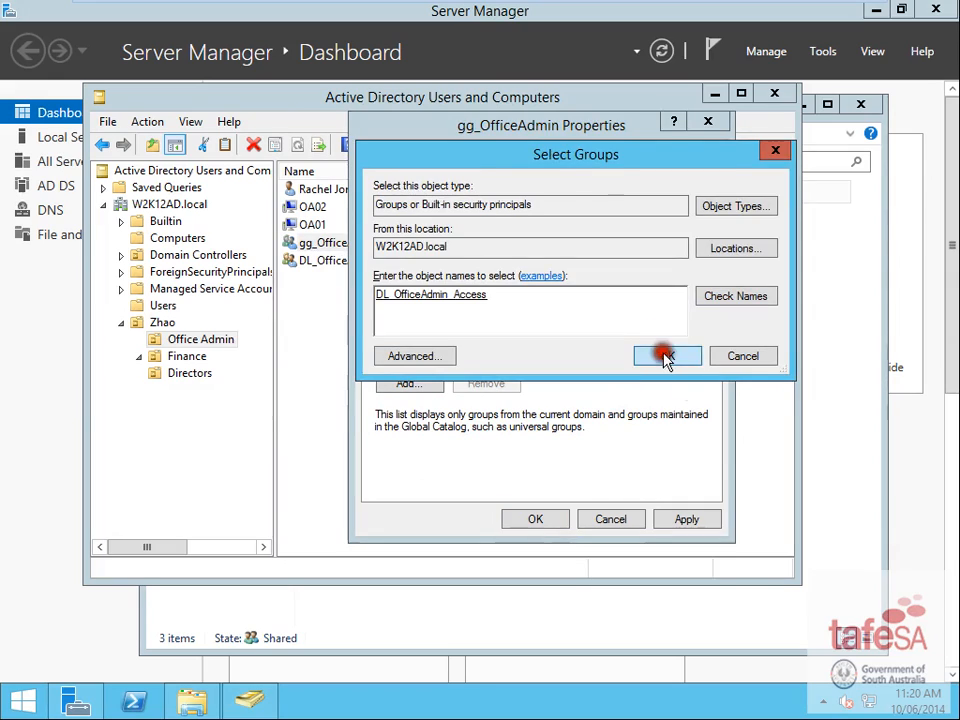
click(560, 518)
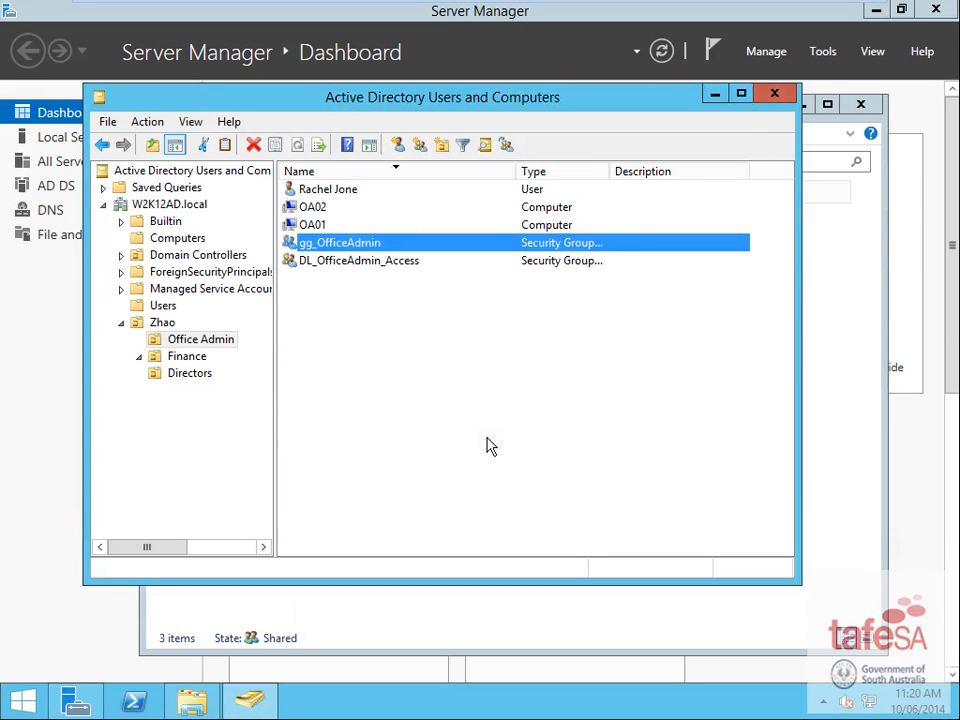
click(322, 199)
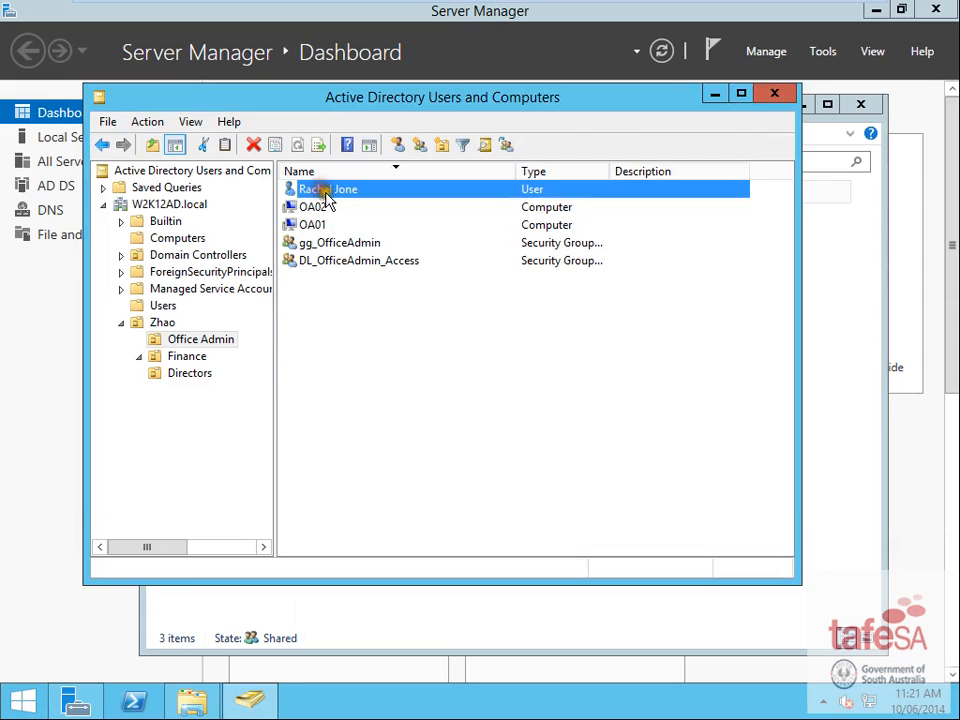
click(337, 248)
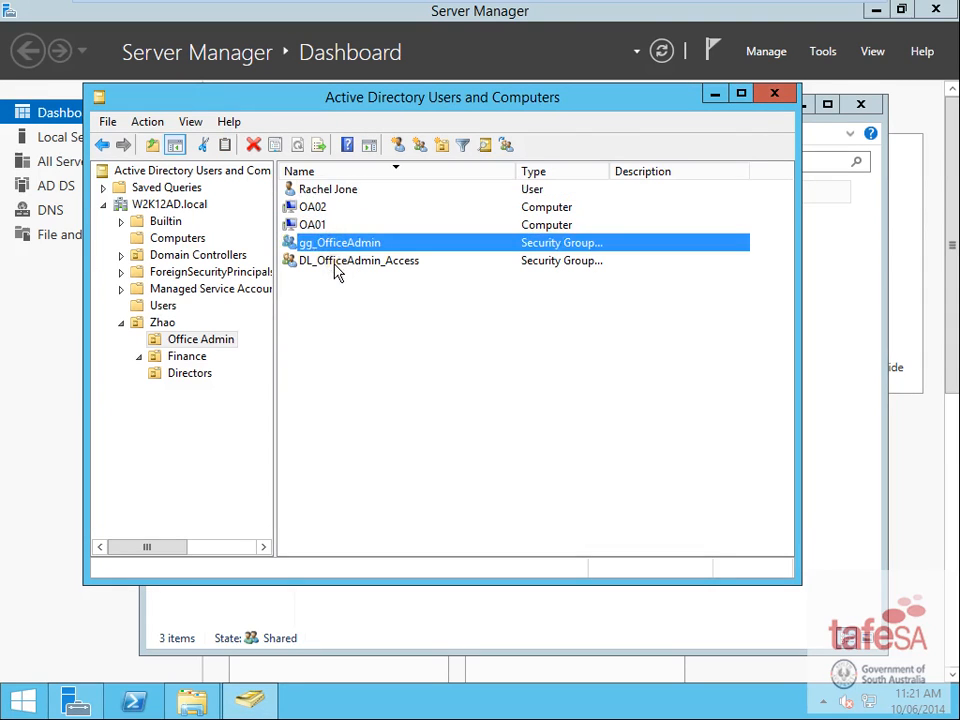
click(336, 266)
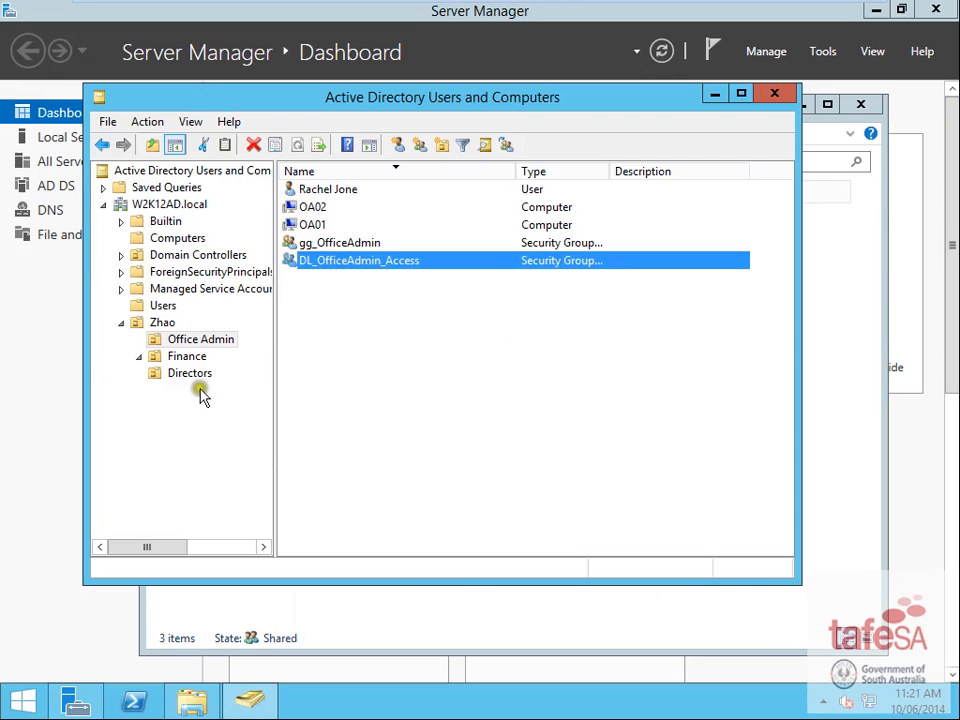
- Create the global security group gg_Finance in the Finance OU
click(188, 357)
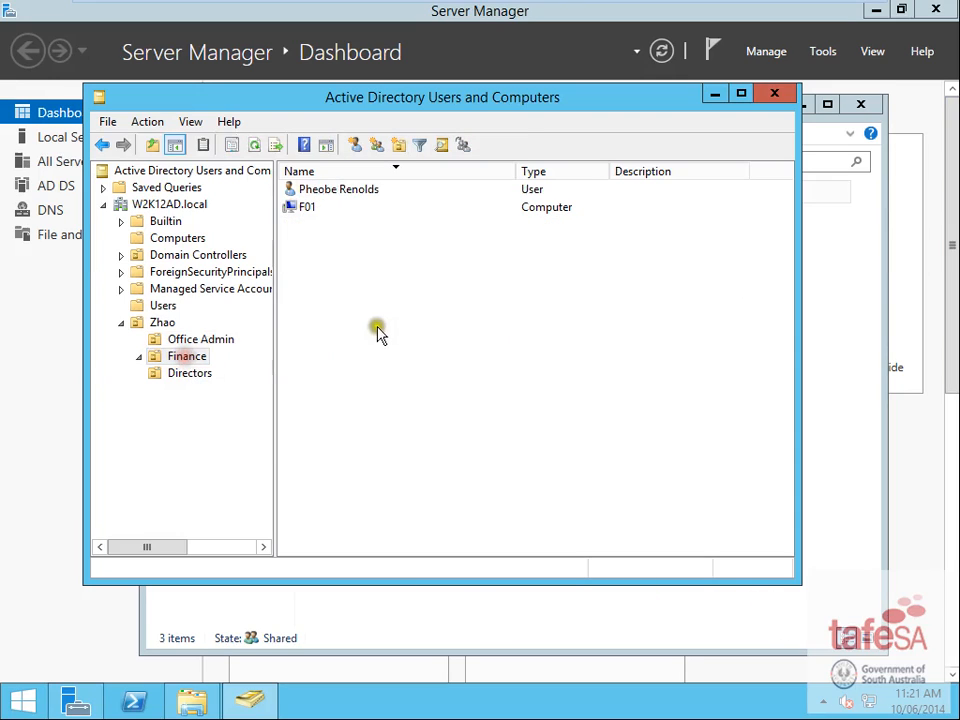
click(381, 147)
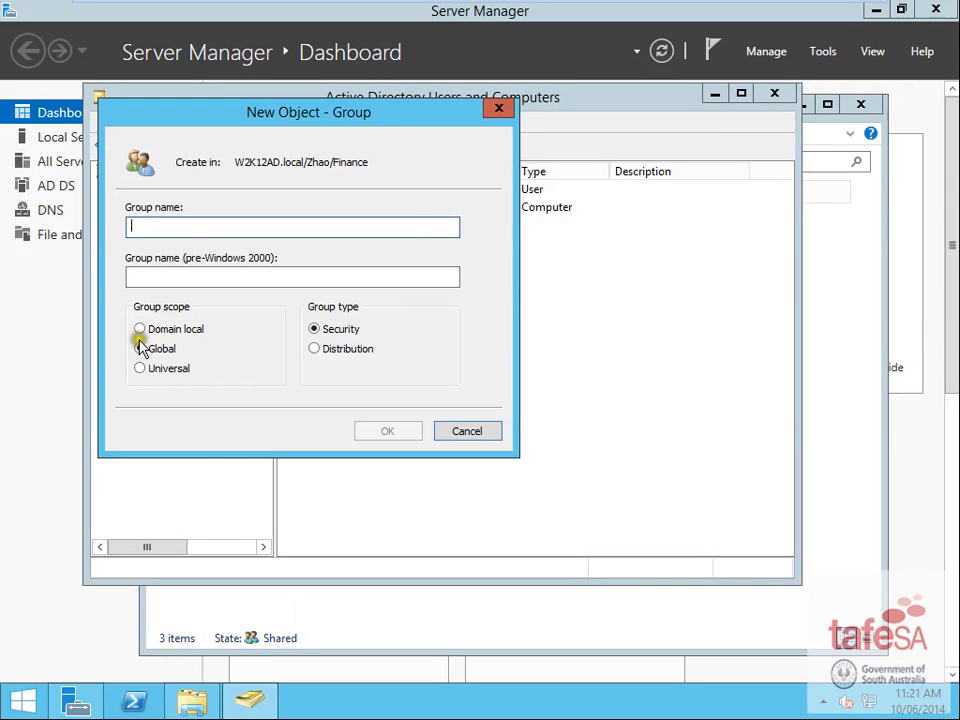
click(171, 222)
text(gg_Finance)
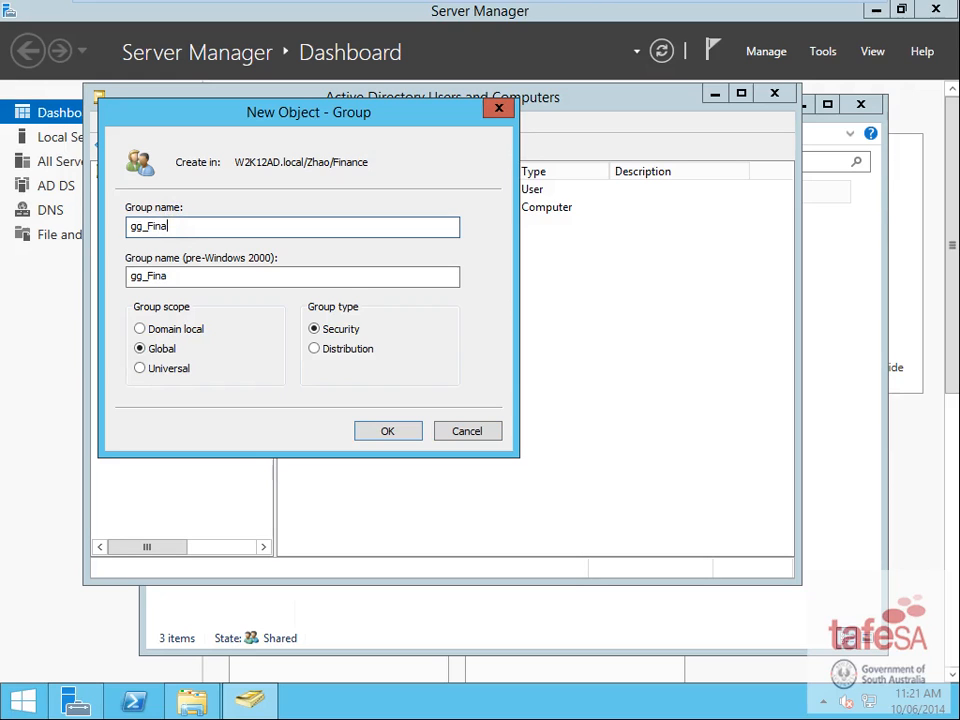
click(388, 432)
- Create the domain local group DL_Finance_Access in Finance
click(423, 141)
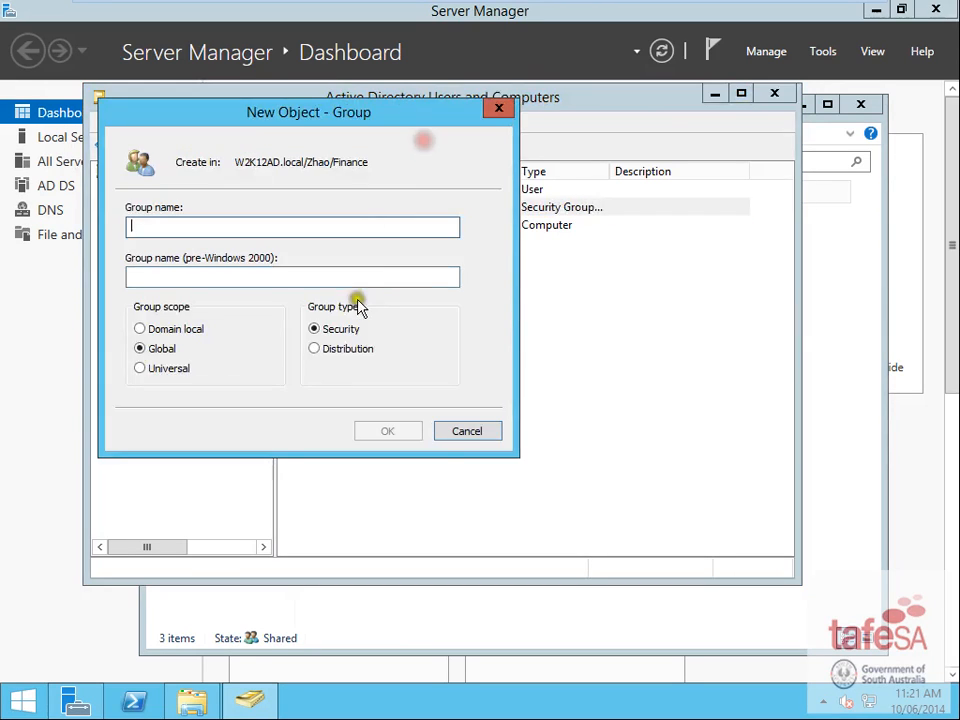
click(140, 329)
click(169, 224)
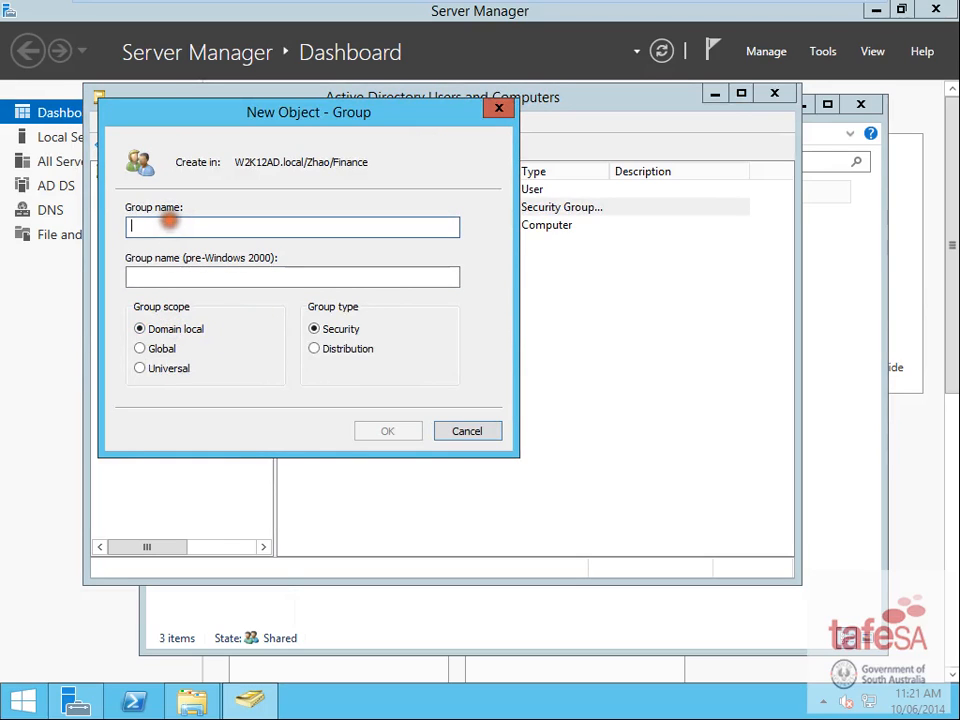
text(DL_Finance_Access)
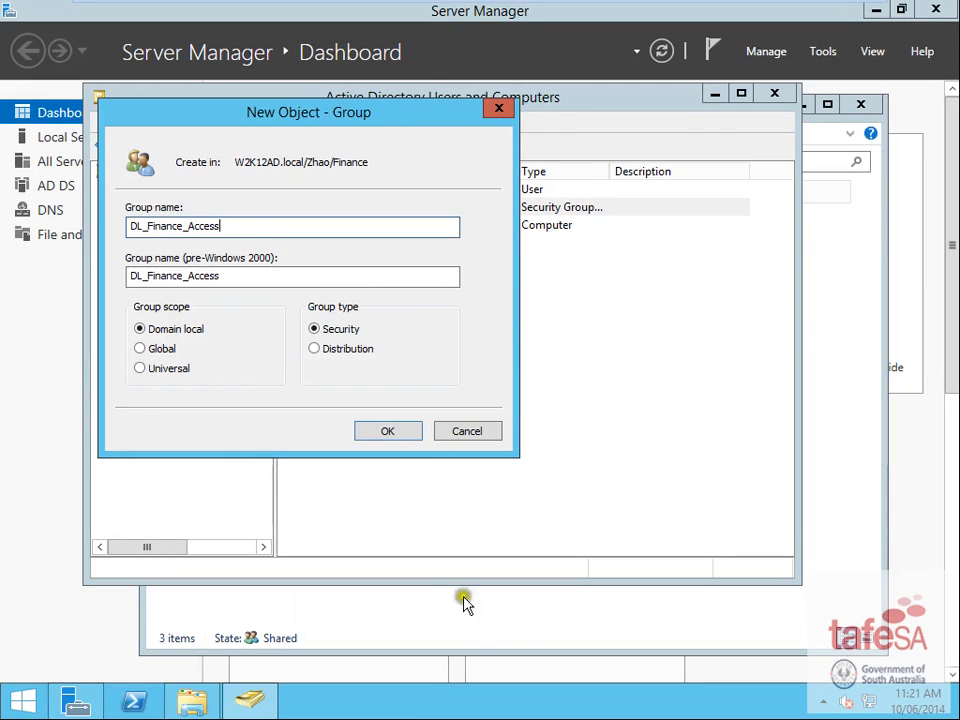
click(388, 432)
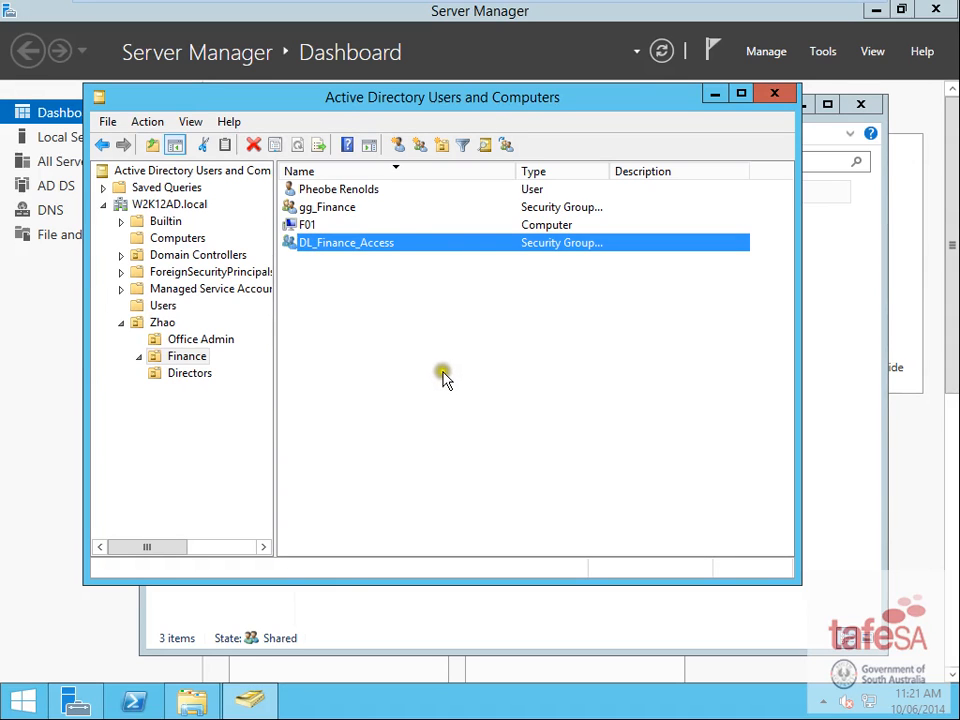
- Add the Finance user as a member of gg_Finance
double_click(340, 208)
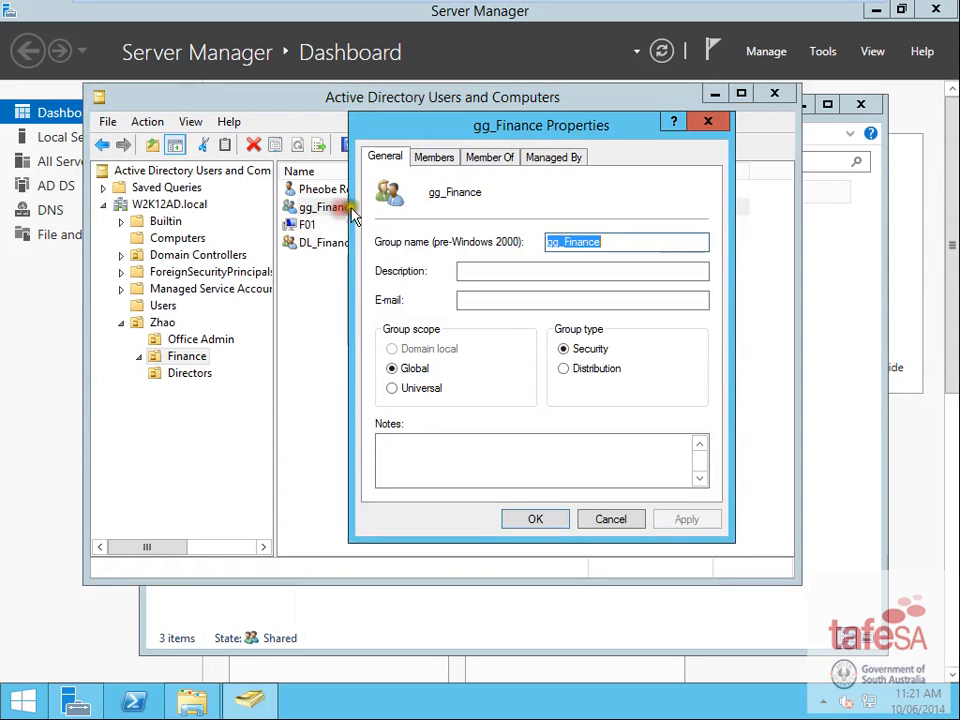
click(434, 157)
click(427, 466)
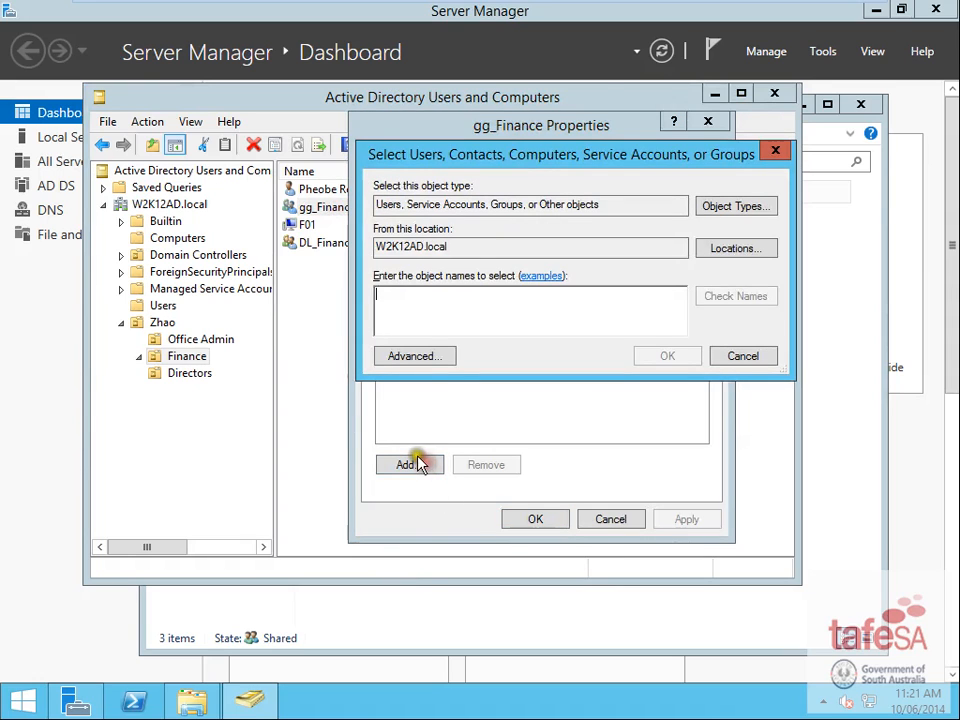
text(p)
click(726, 302)
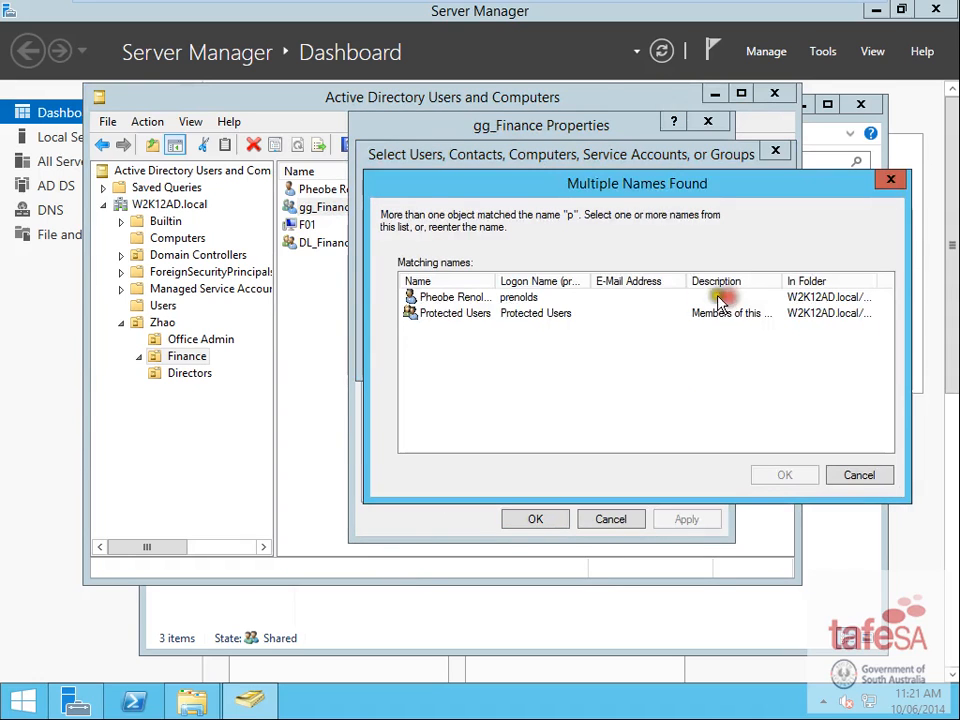
double_click(443, 303)
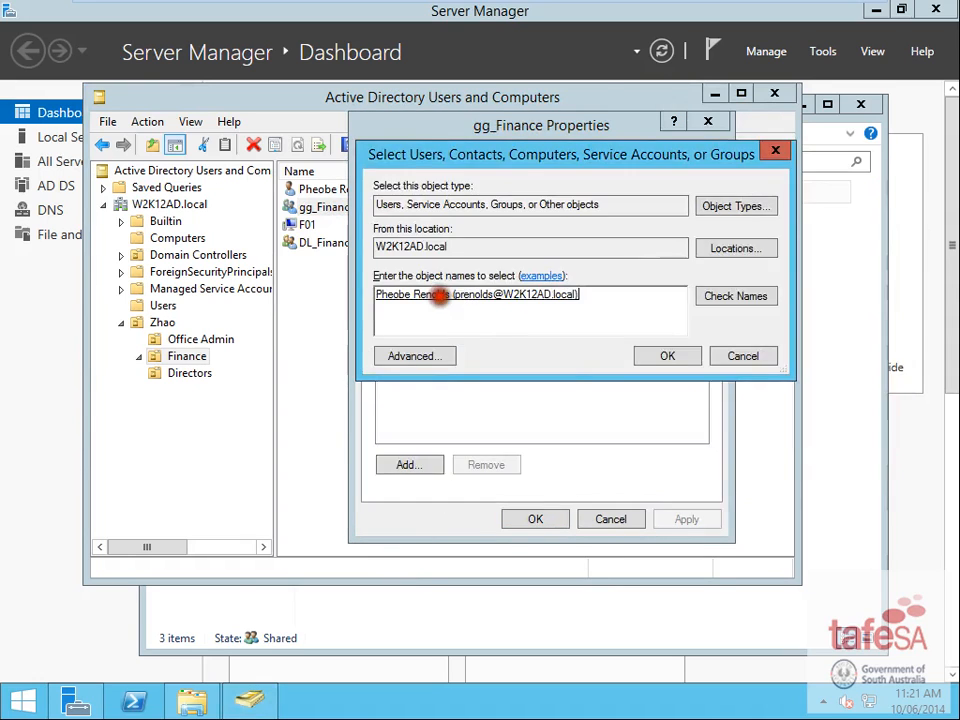
click(664, 356)
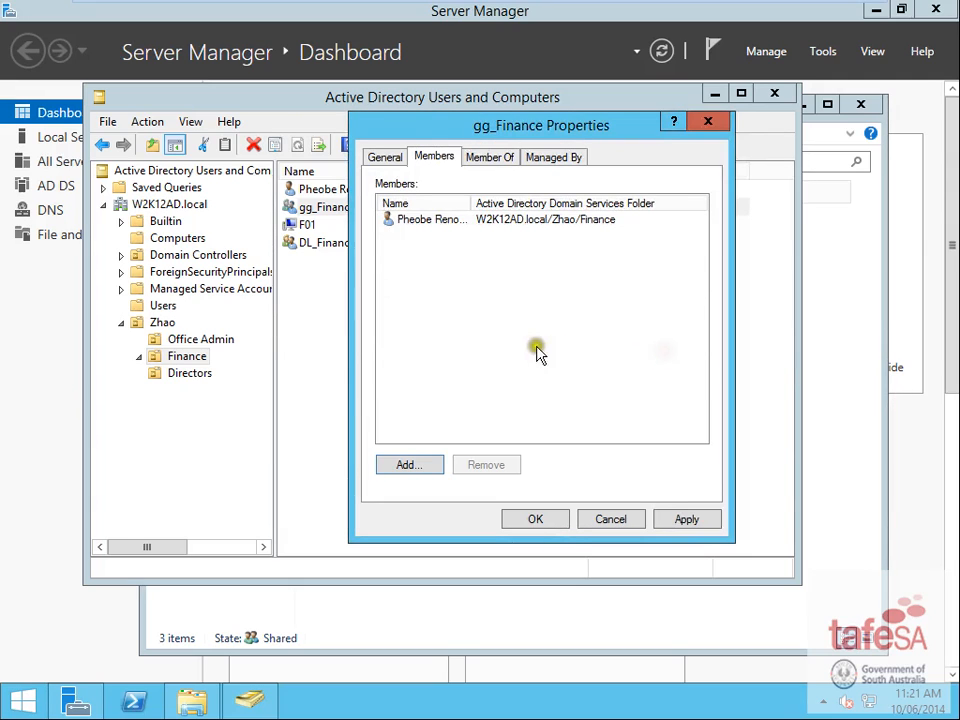
- Nest gg_Finance inside DL_Finance_Access, save, and show the Directors unit
click(489, 158)
click(414, 384)
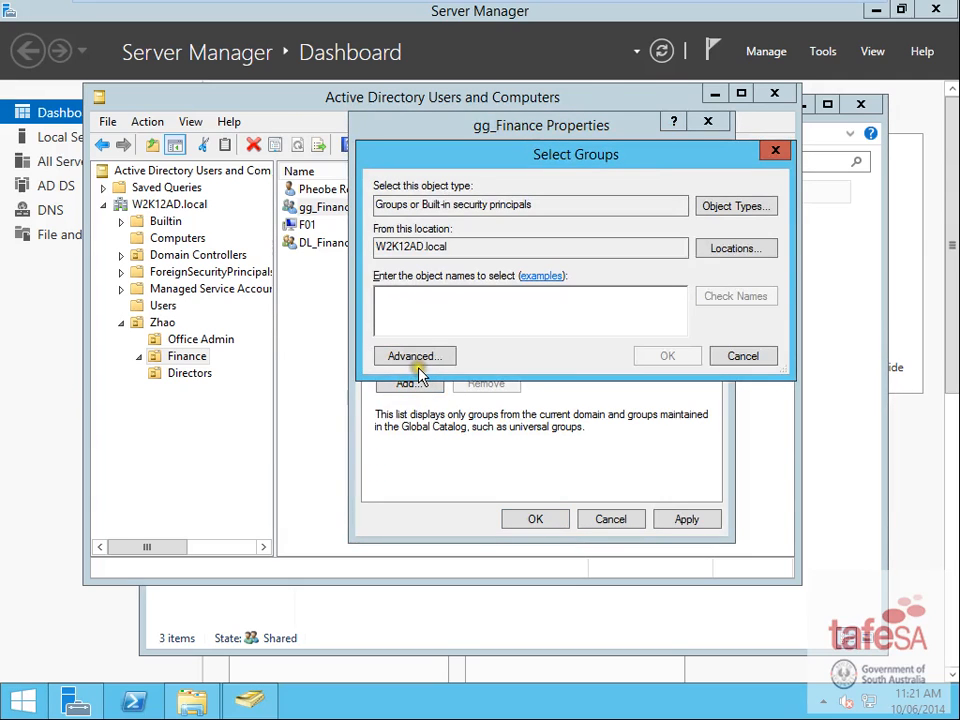
text(f)
text(dl)
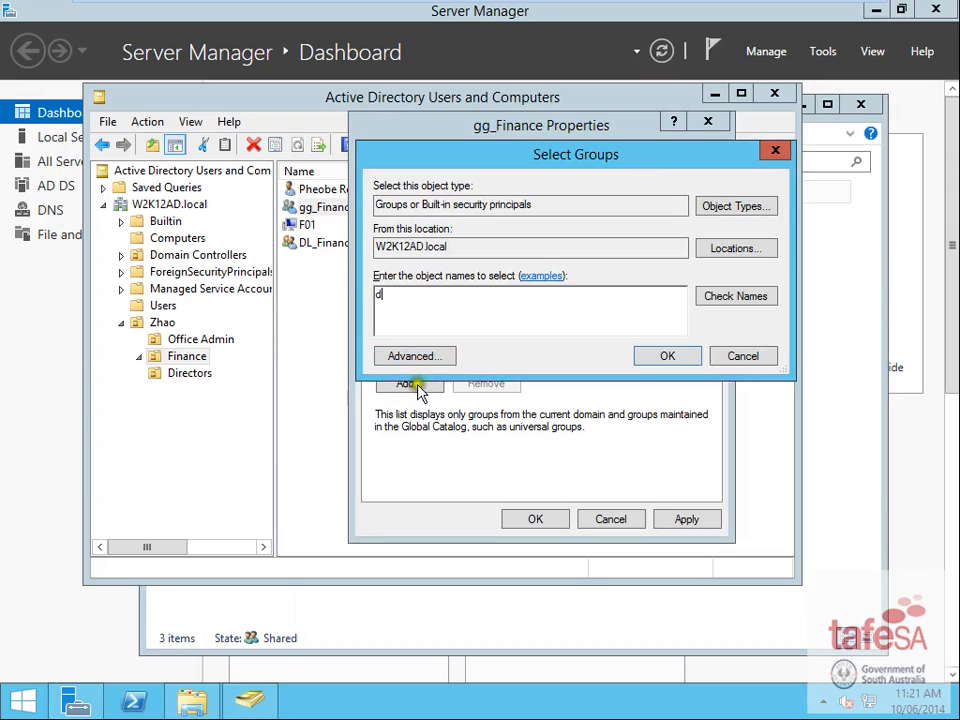
click(741, 295)
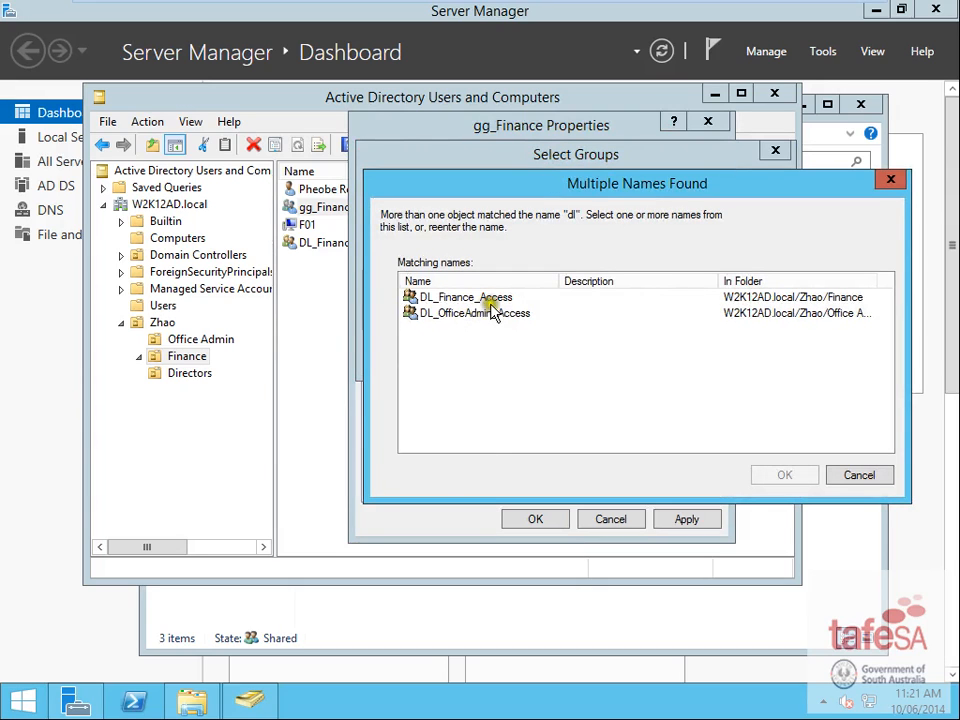
double_click(487, 302)
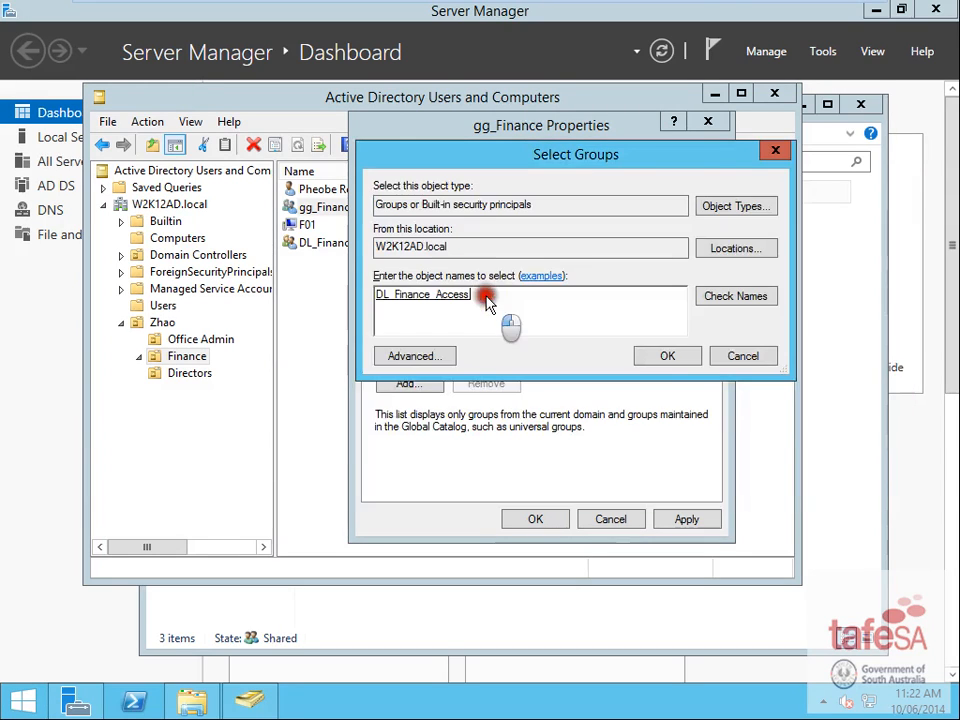
click(671, 358)
click(545, 521)
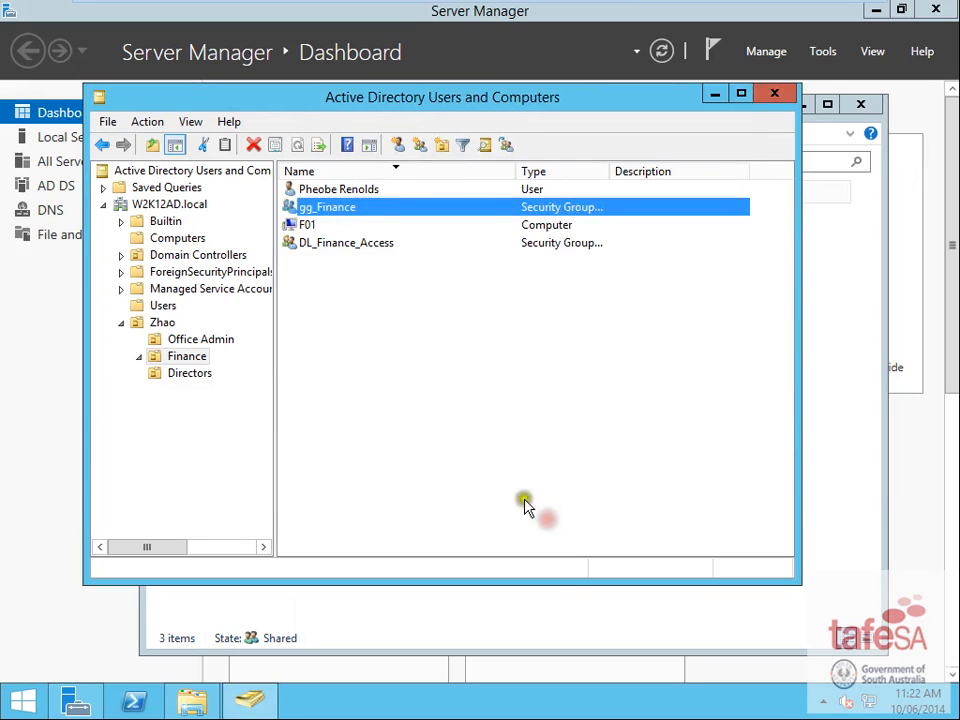
click(190, 375)
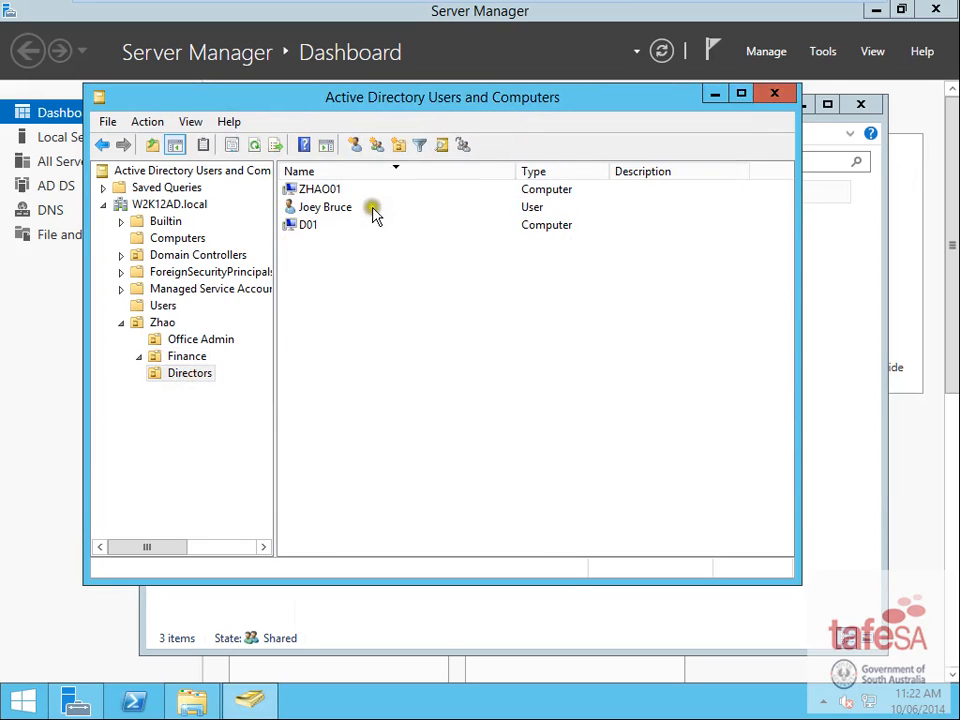
- Create the global security group gg_Directors in the Directors unit
click(379, 145)
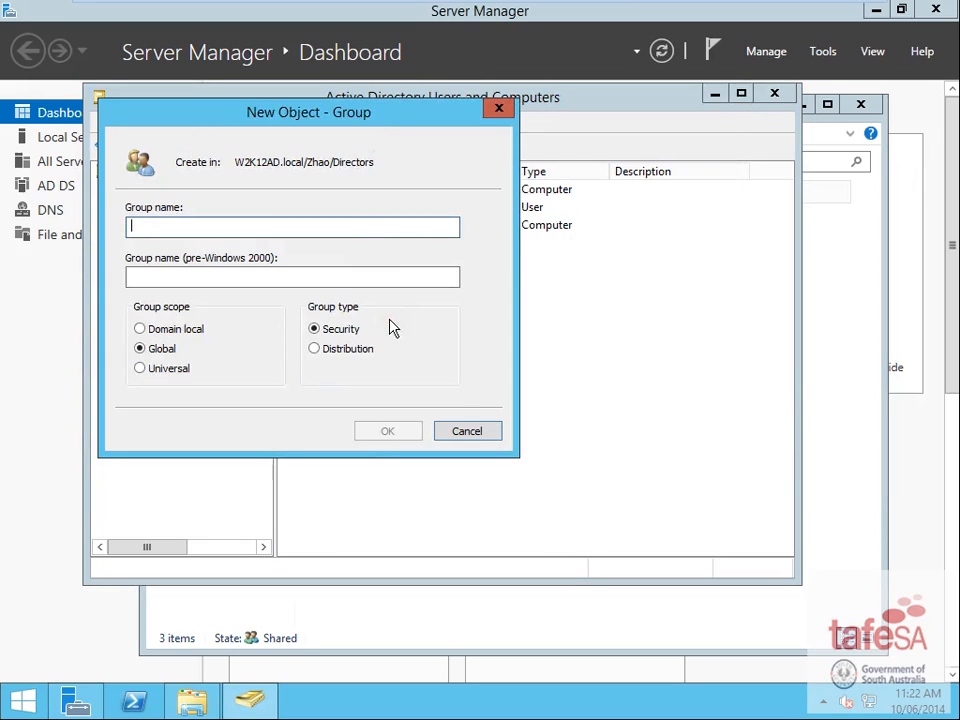
text(gg_Directors)
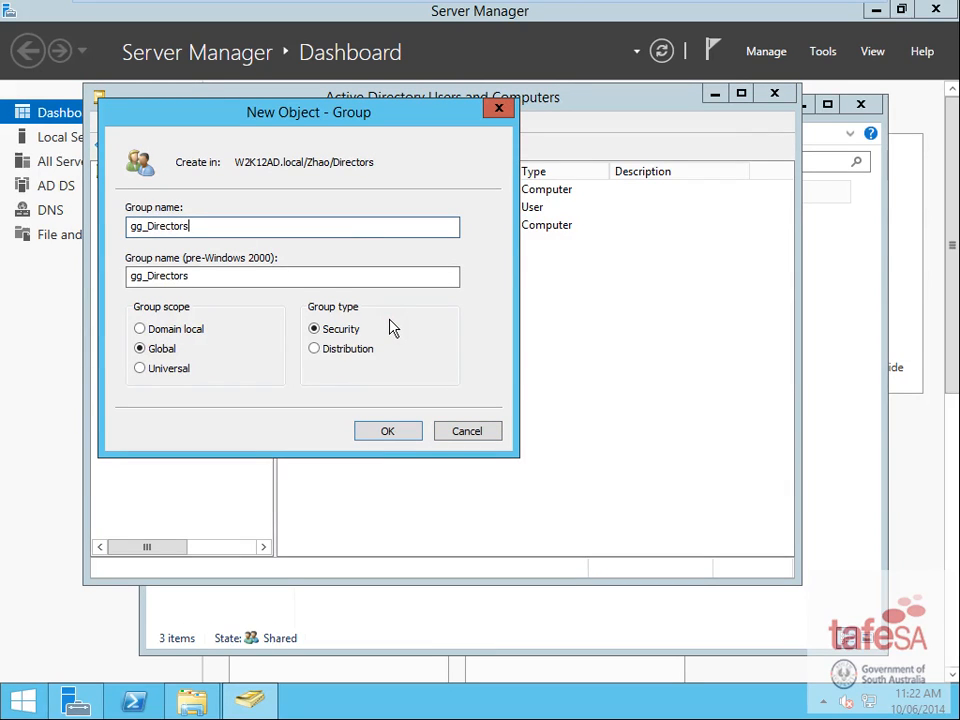
click(408, 434)
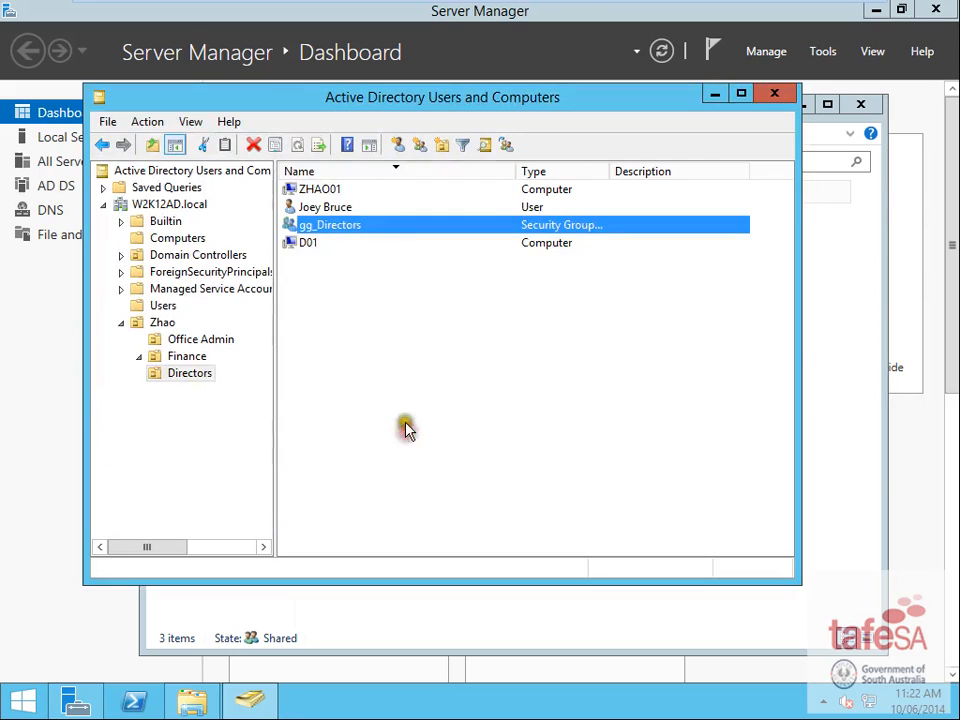
- Start a new Domain local group and begin typing the DL_Directors_Access name
click(420, 145)
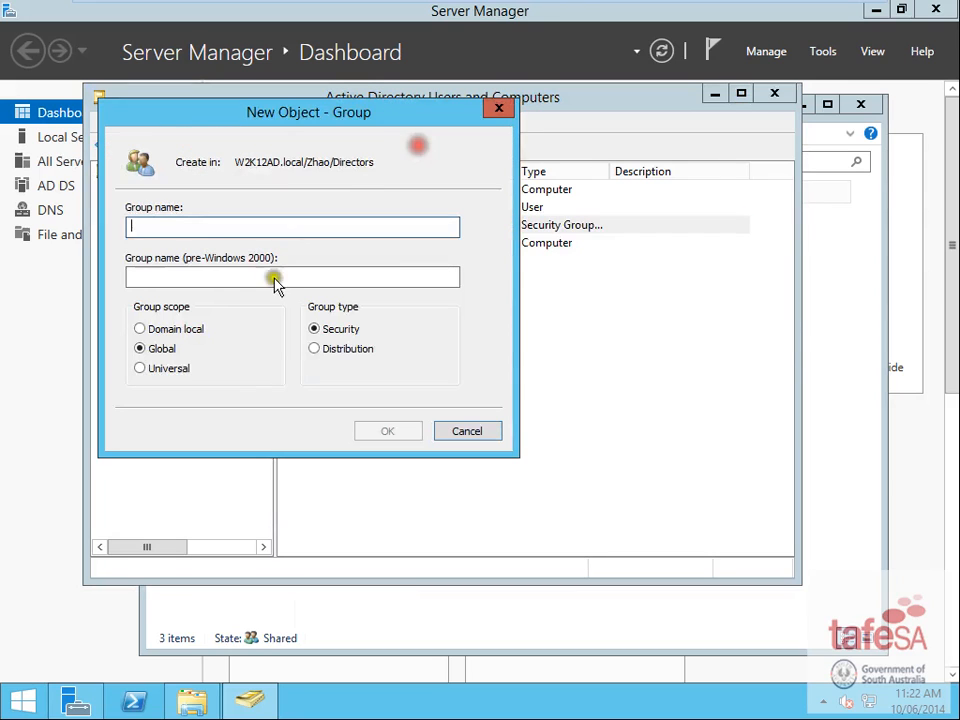
click(140, 328)
click(197, 226)
text(DL_Directors_Access)
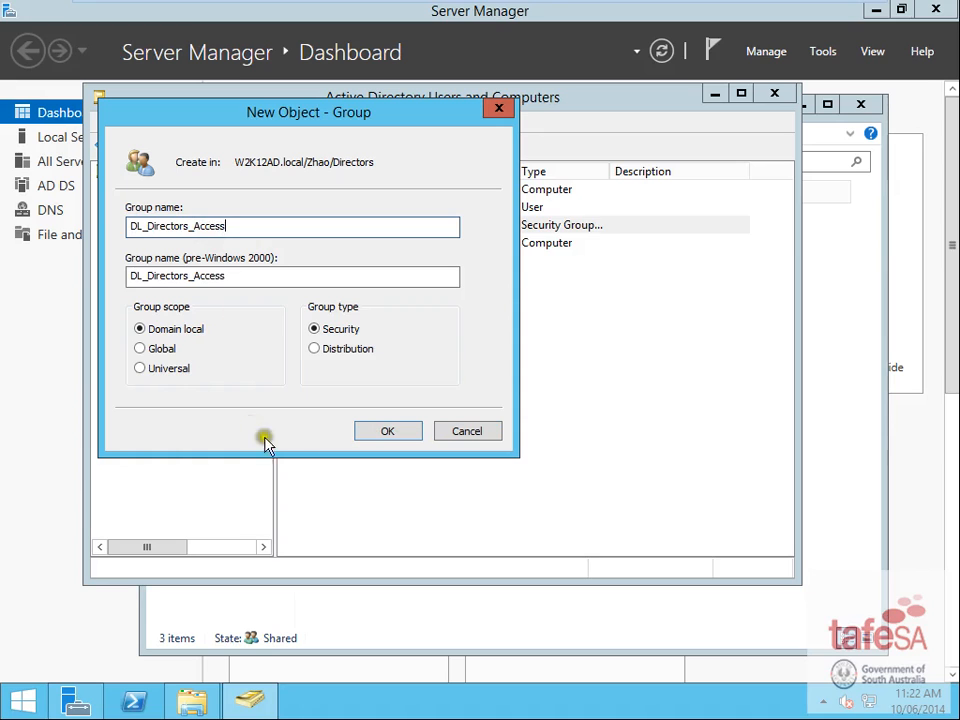
- Create DL_Directors_Access, then add the Directors user as a member of gg_Directors
click(386, 432)
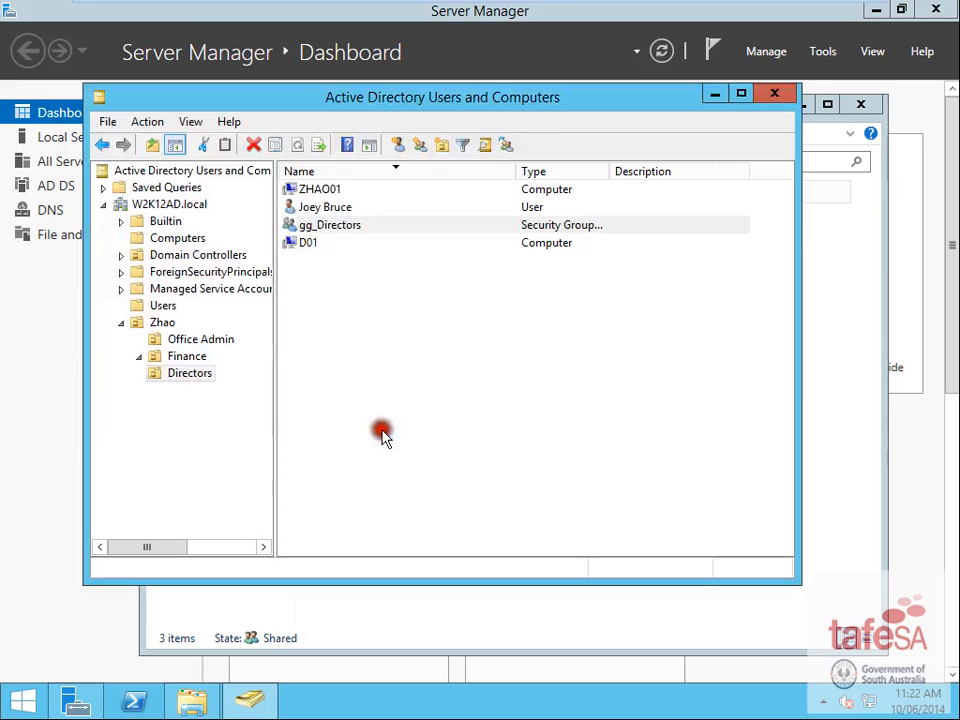
double_click(326, 223)
click(434, 157)
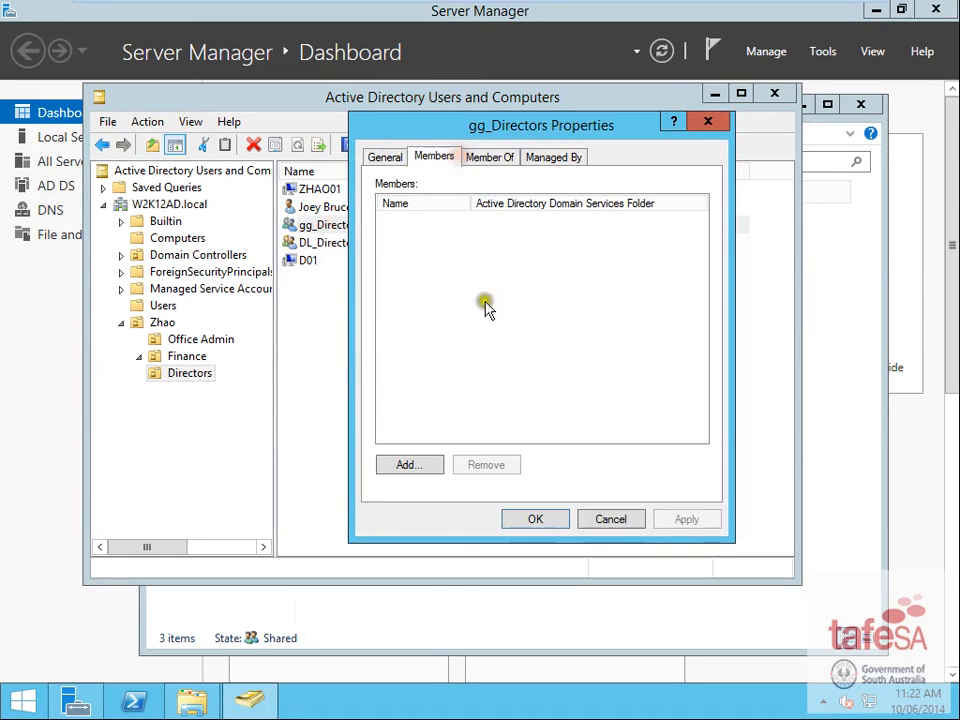
click(410, 465)
text(joey)
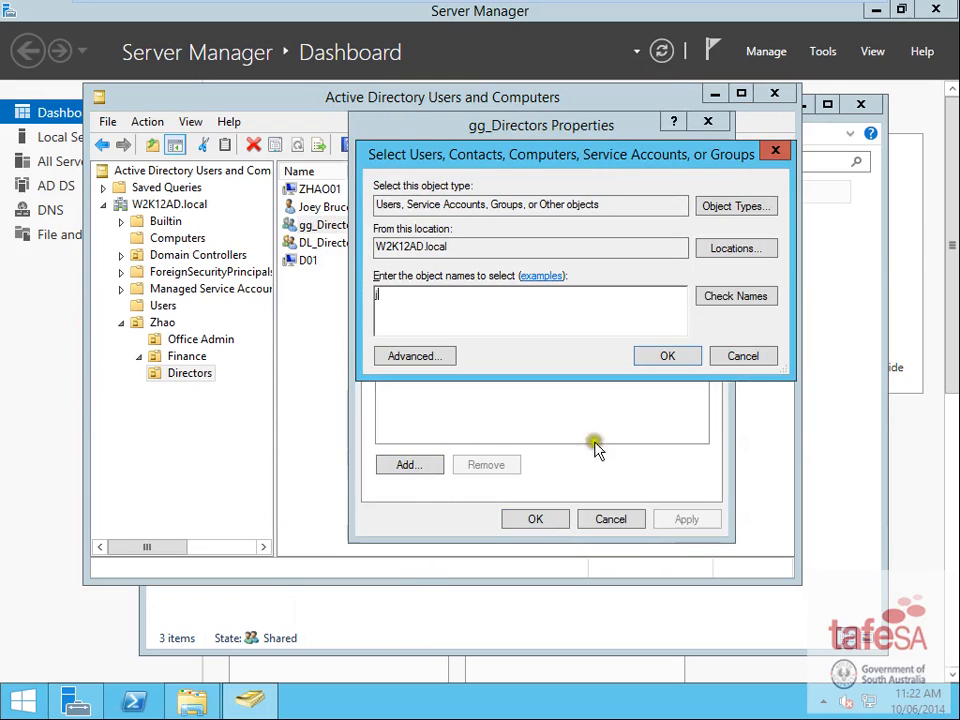
click(727, 298)
click(670, 354)
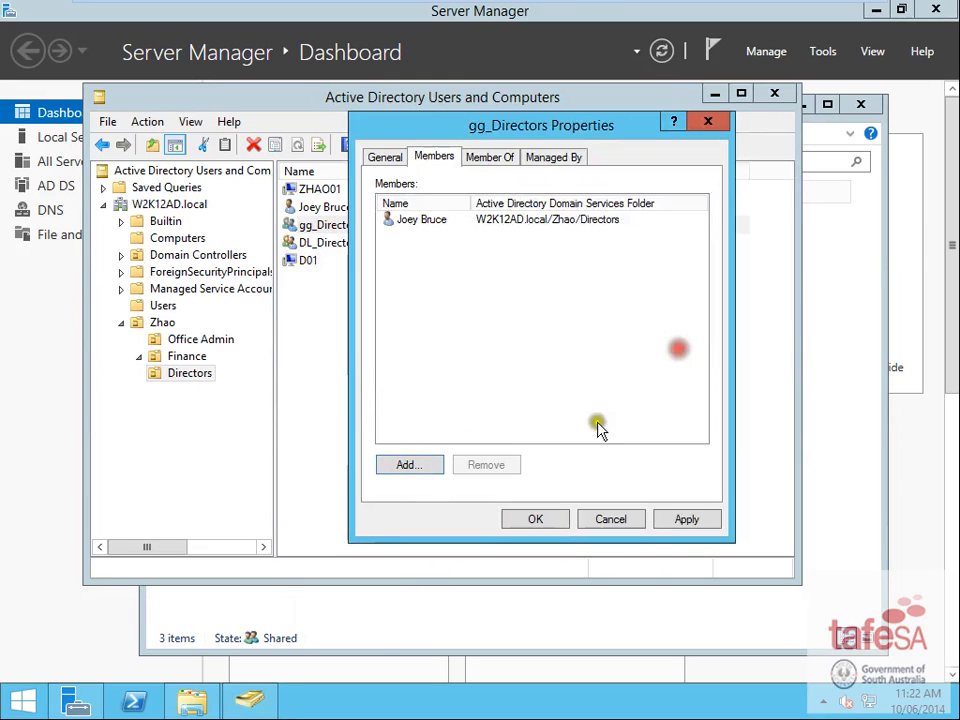
- Make gg_Directors a member of DL_Directors_Access and save the group changes
click(489, 157)
click(420, 383)
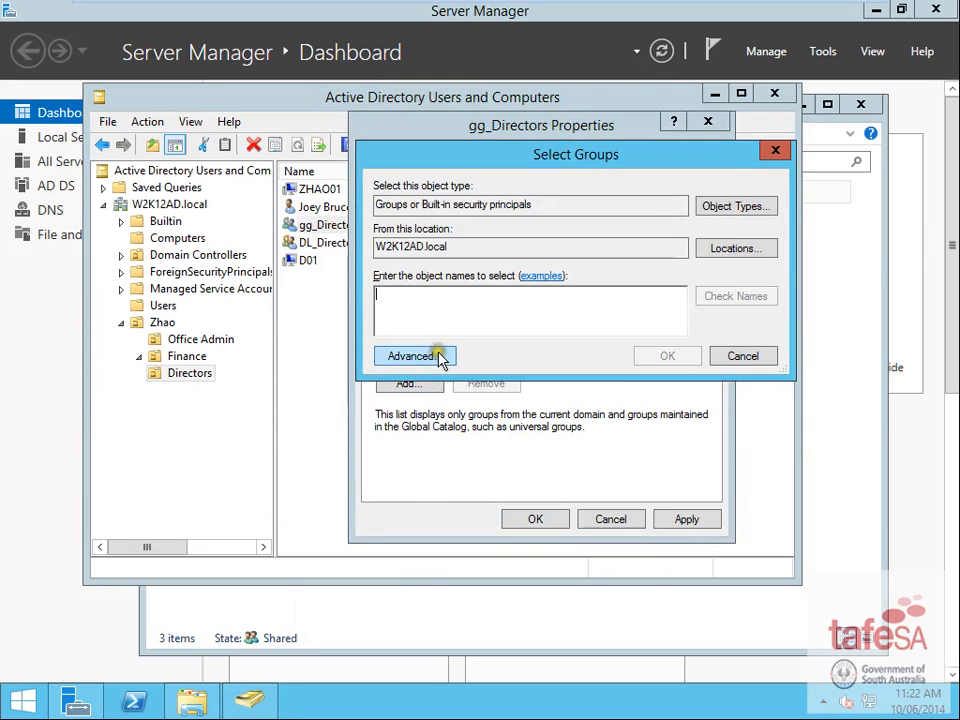
text(dl)
click(742, 295)
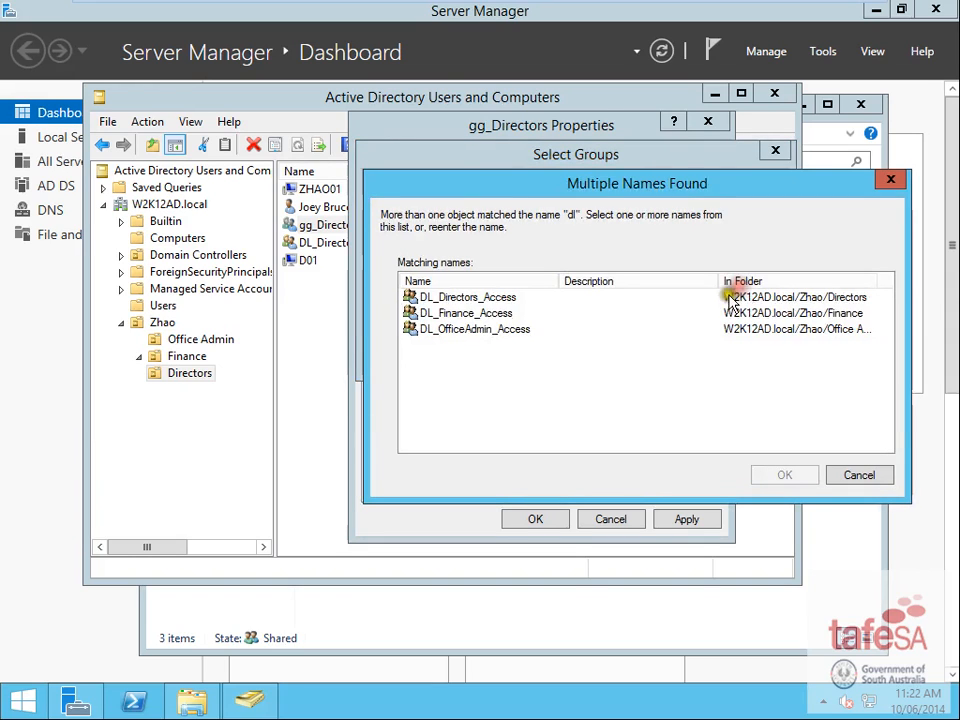
click(478, 297)
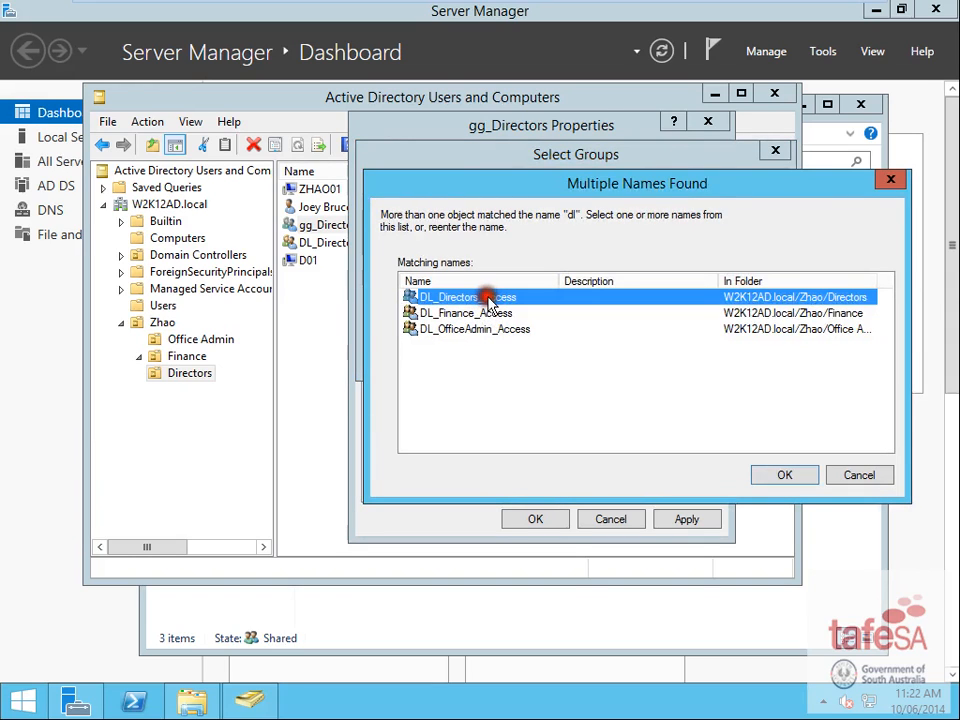
click(784, 475)
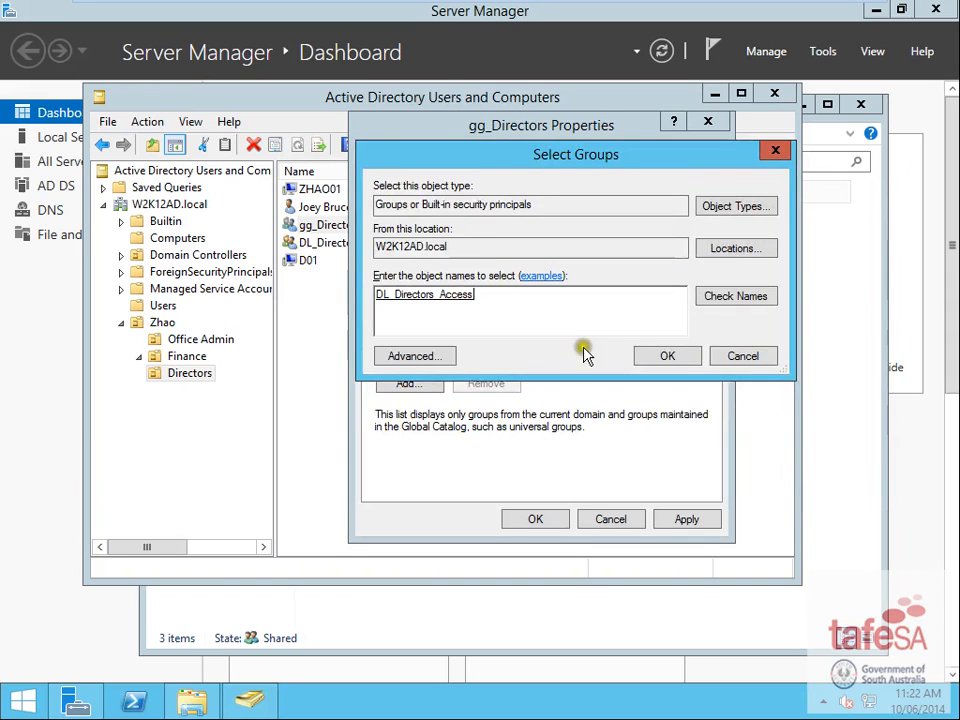
click(662, 355)
click(550, 517)
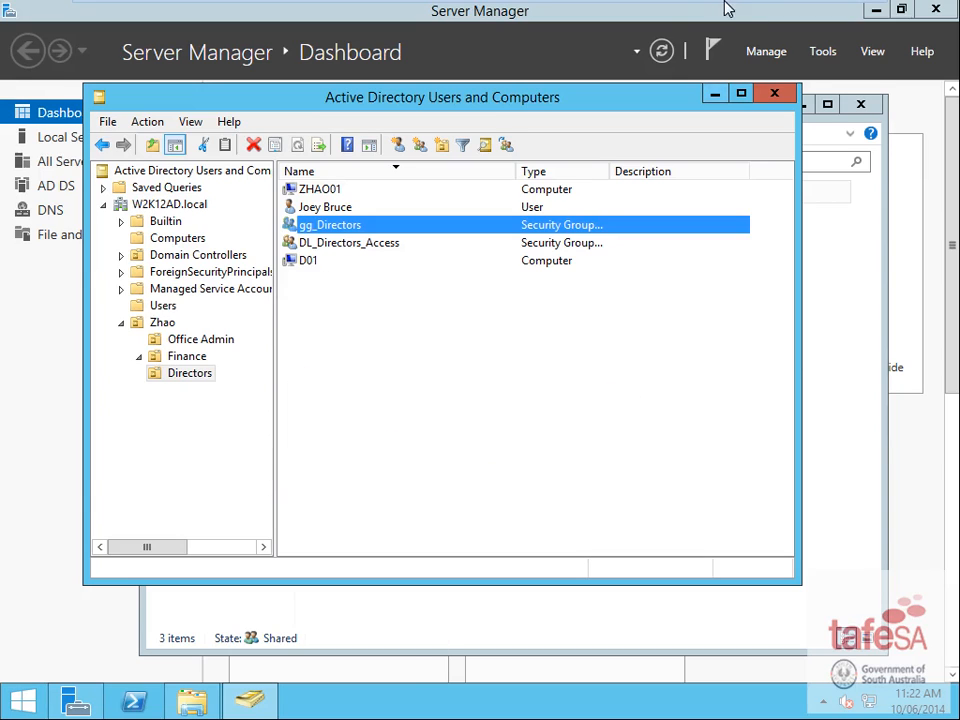
mouse_move(632, 12)
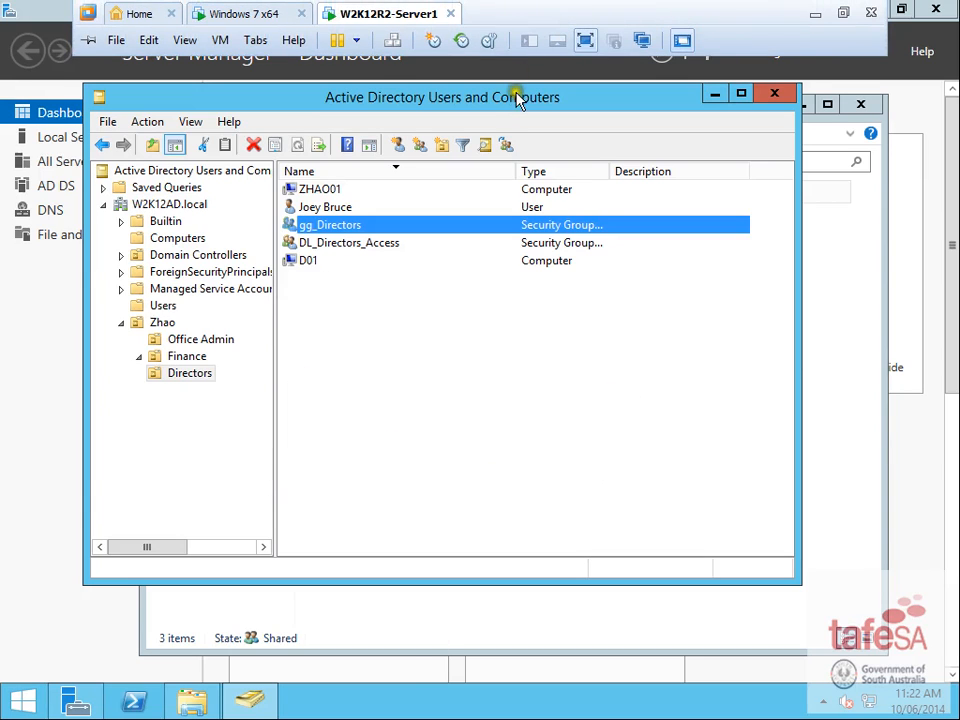
- Minimize the server VM and read the Word brief's section 3 Share Resources Data folder tree
click(815, 14)
click(540, 450)
scroll(536, 455, down, 8)
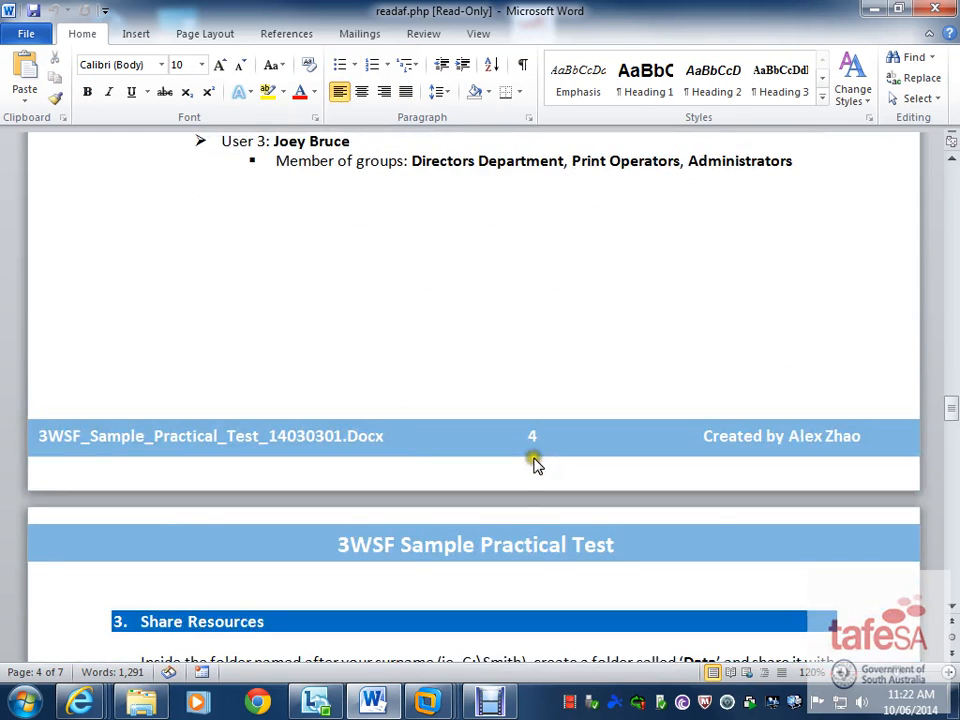
scroll(530, 453, down, 5)
scroll(535, 450, up, 4)
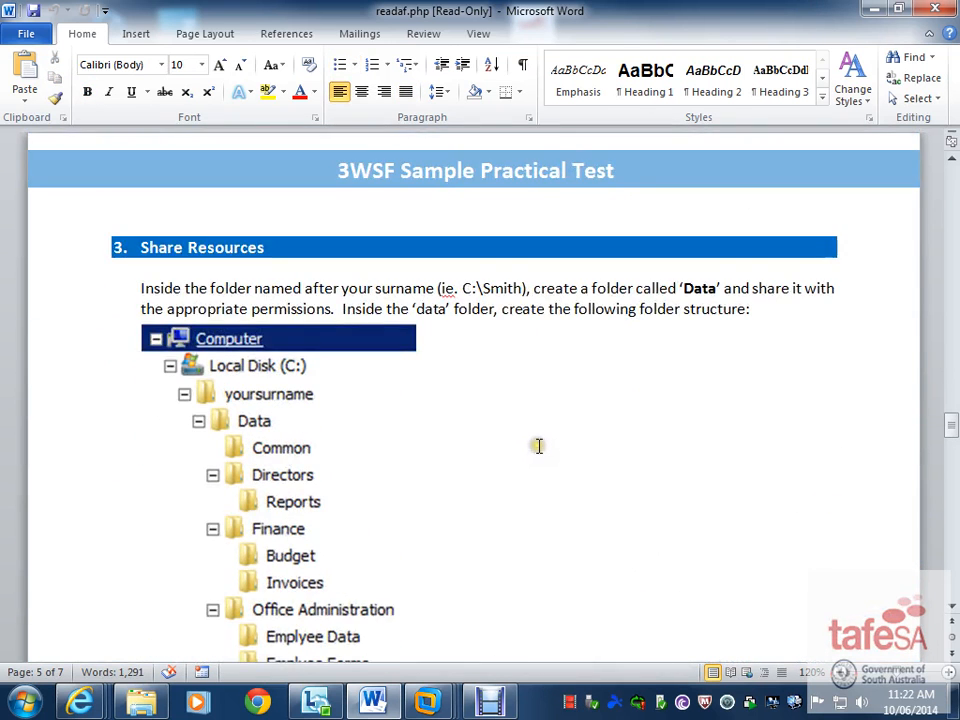
scroll(538, 446, down, 2)
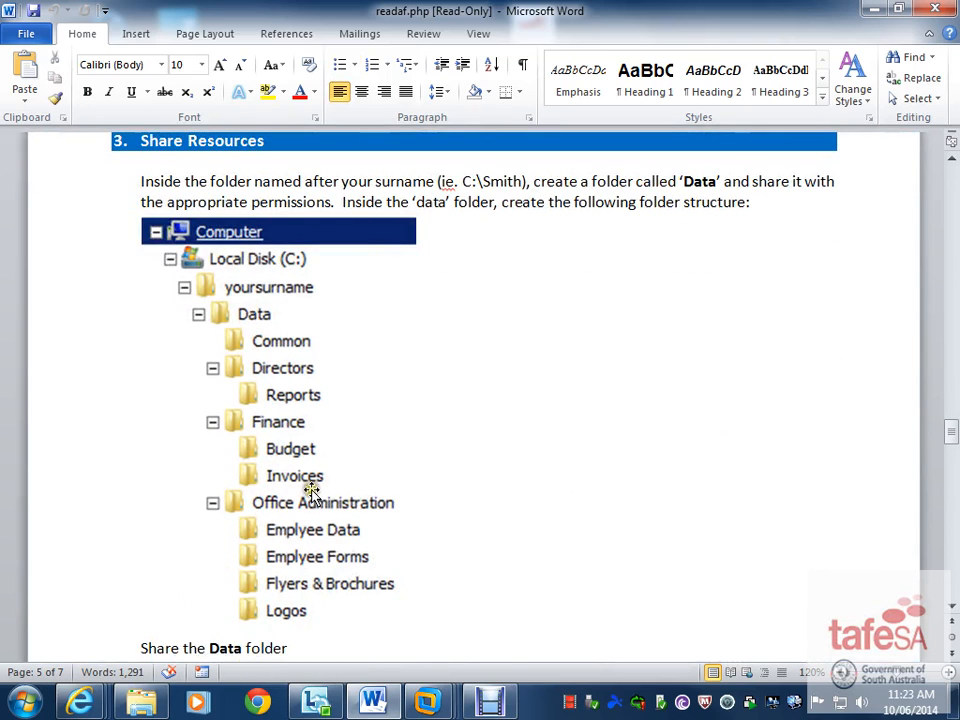
scroll(336, 489, down, 5)
scroll(383, 477, up, 4)
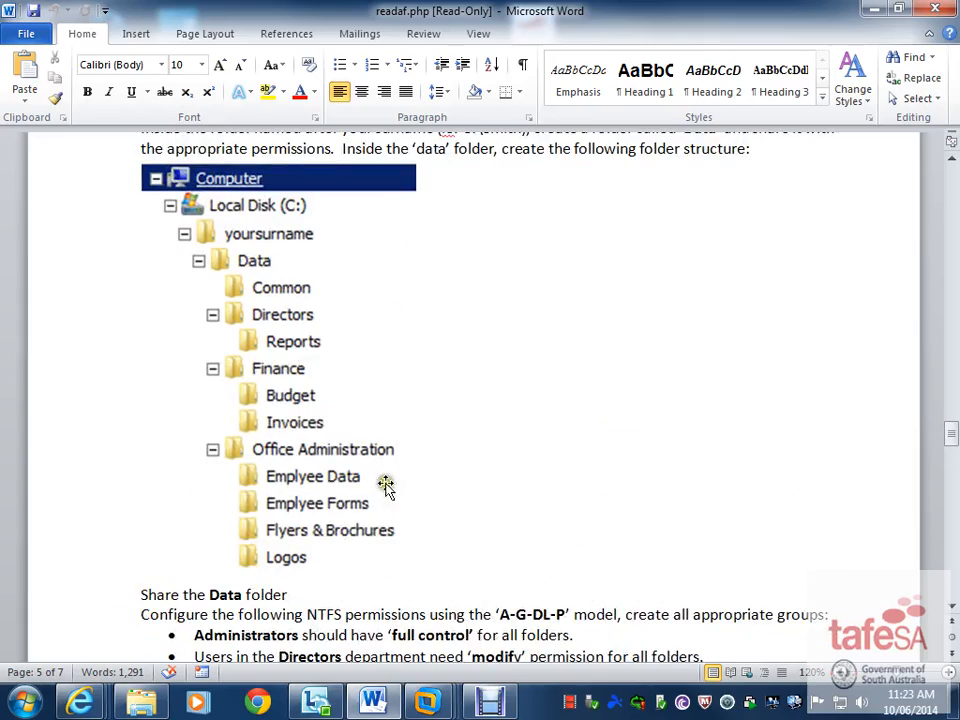
scroll(420, 510, down, 6)
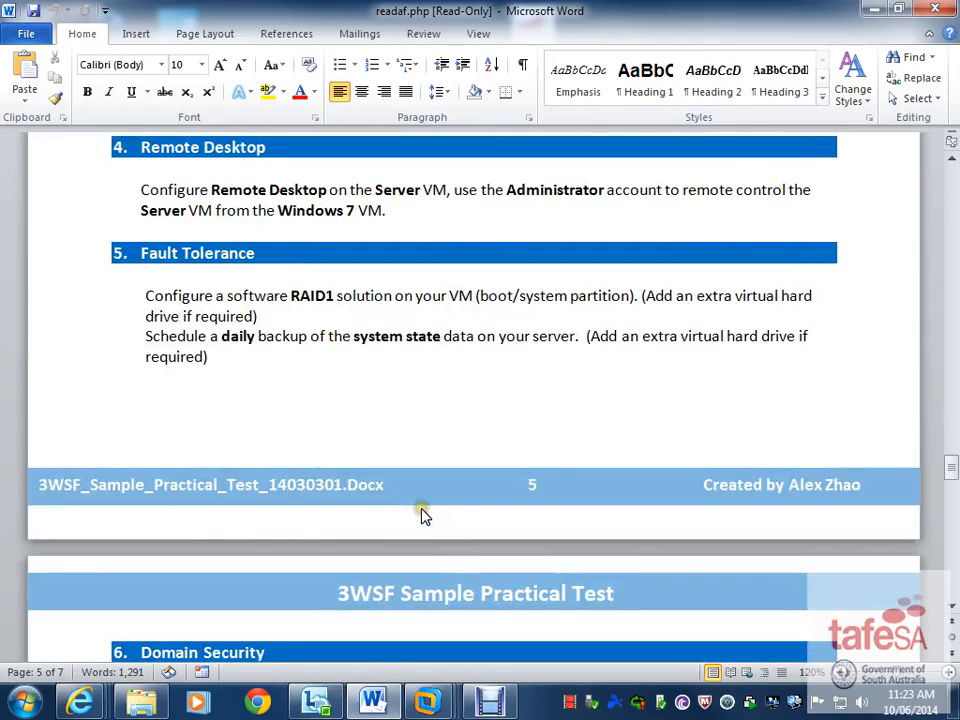
scroll(422, 505, up, 7)
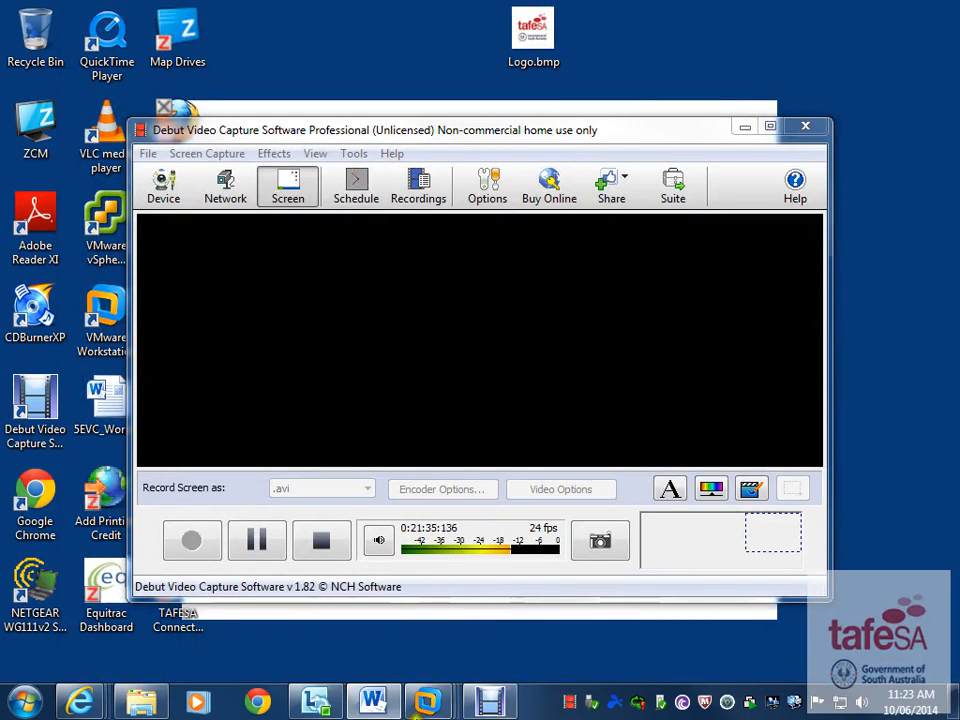
- Create a new folder named Zhao on Local Disk (C:)
mouse_move(446, 706)
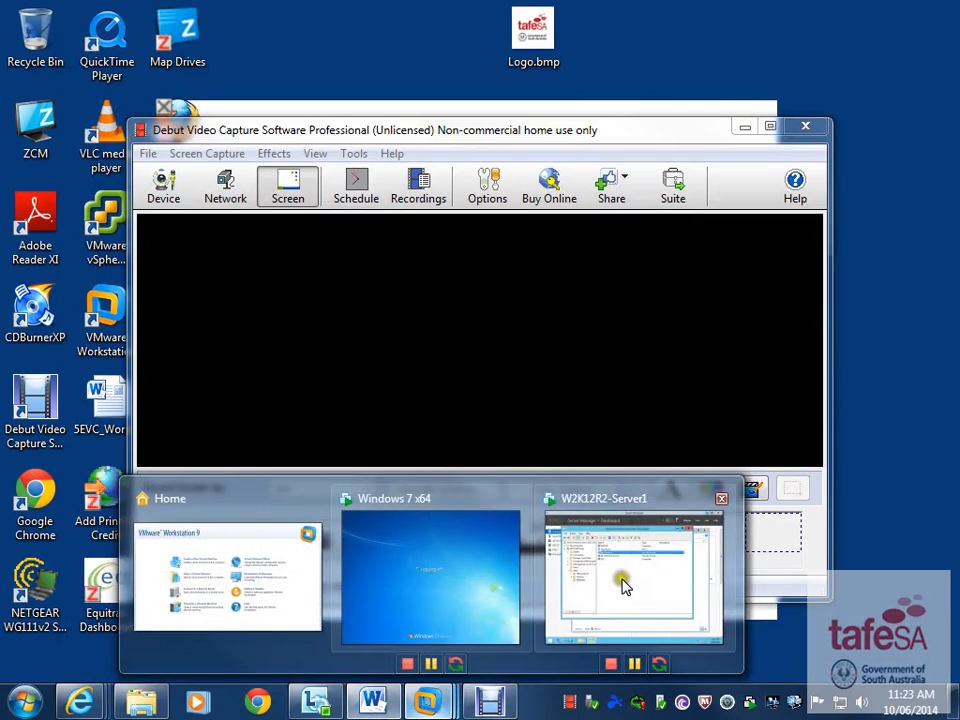
click(621, 583)
click(193, 700)
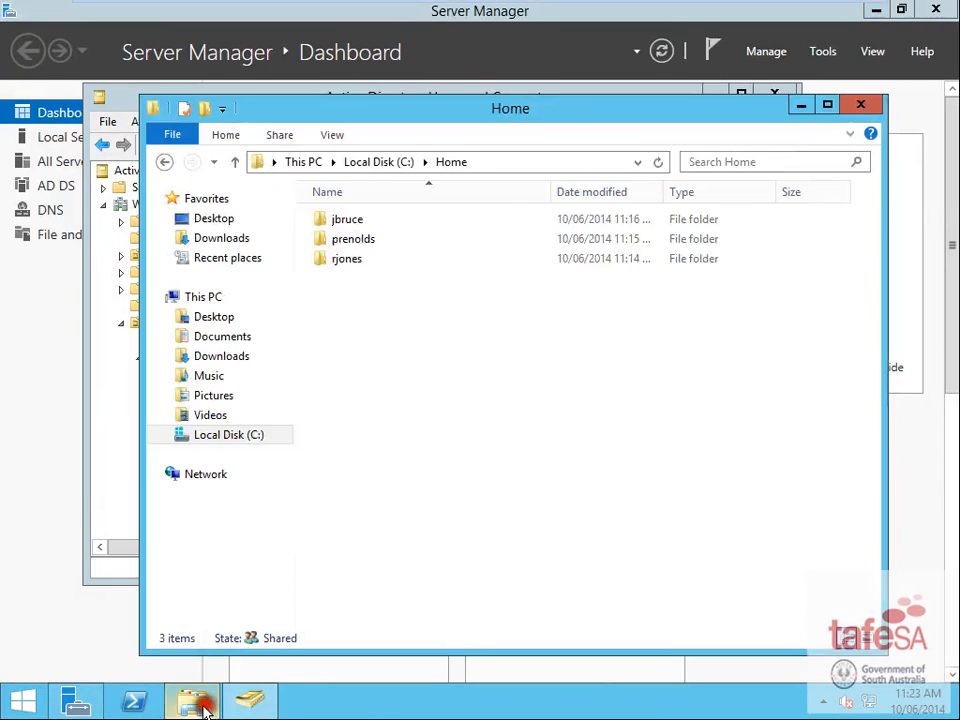
click(238, 435)
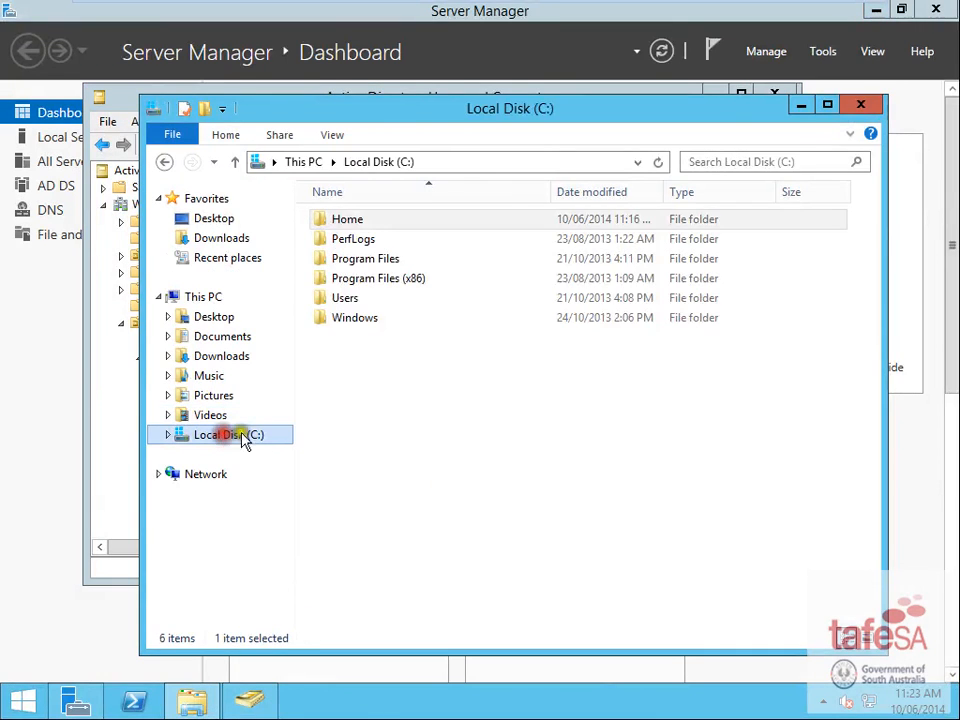
click(388, 381)
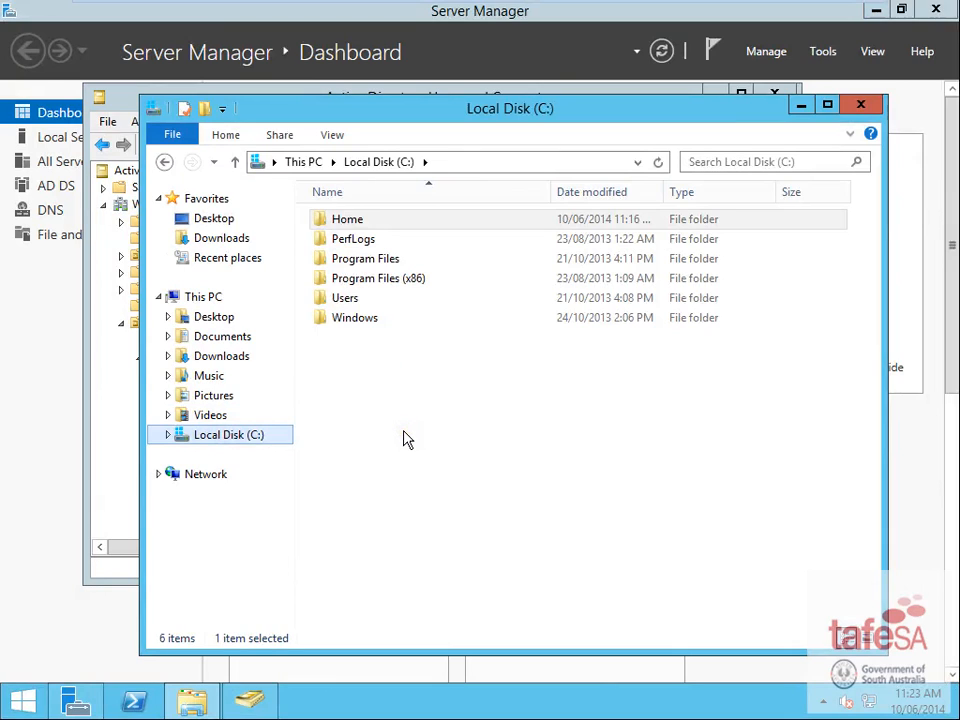
right_click(390, 381)
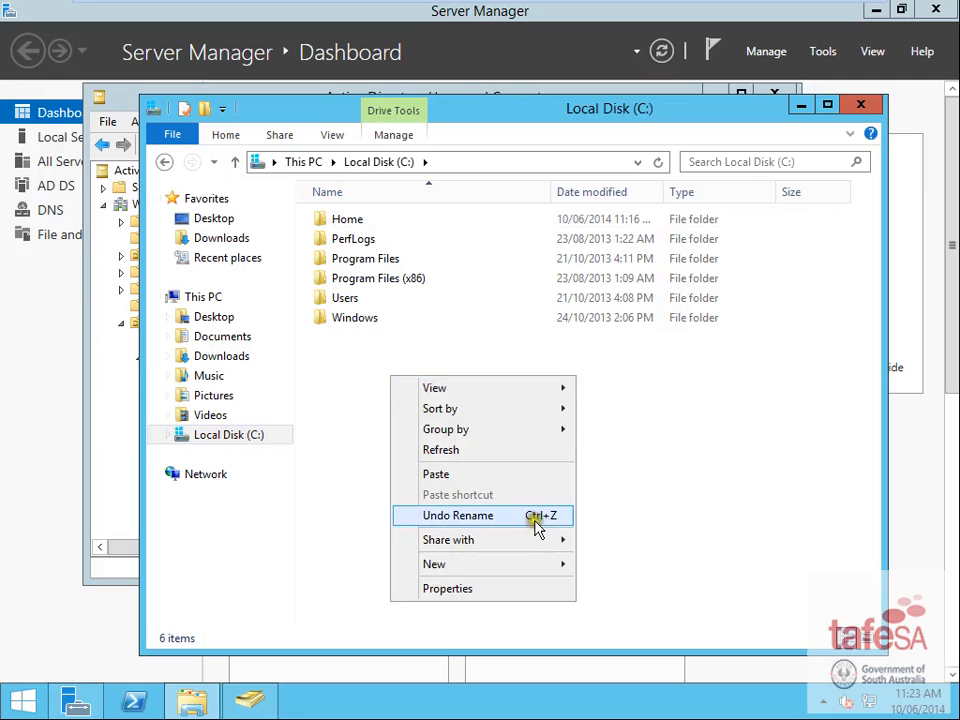
click(563, 572)
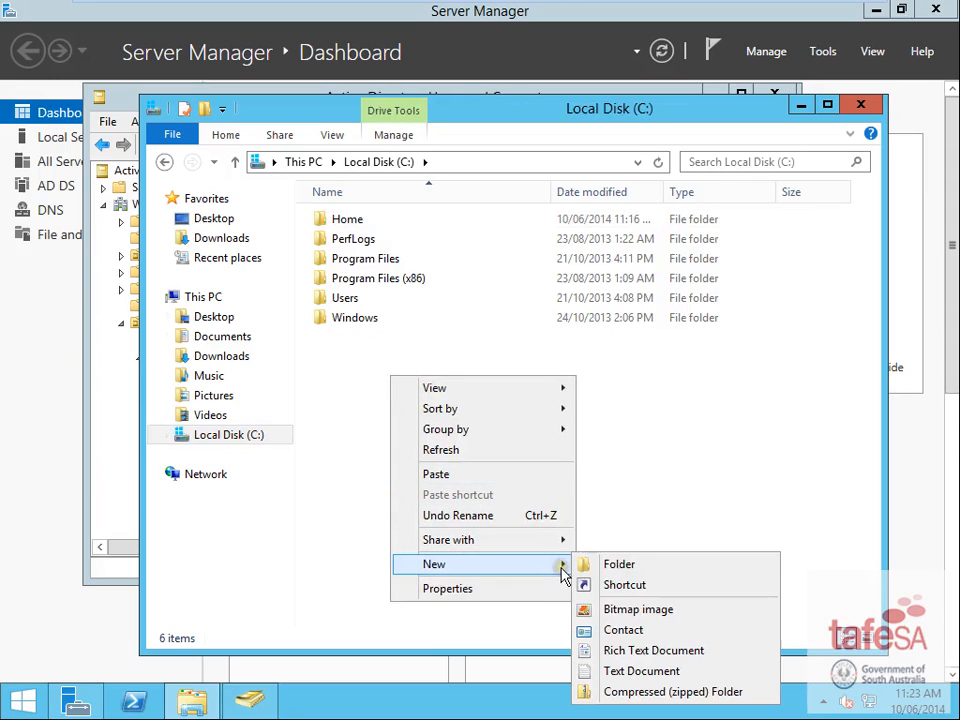
click(623, 566)
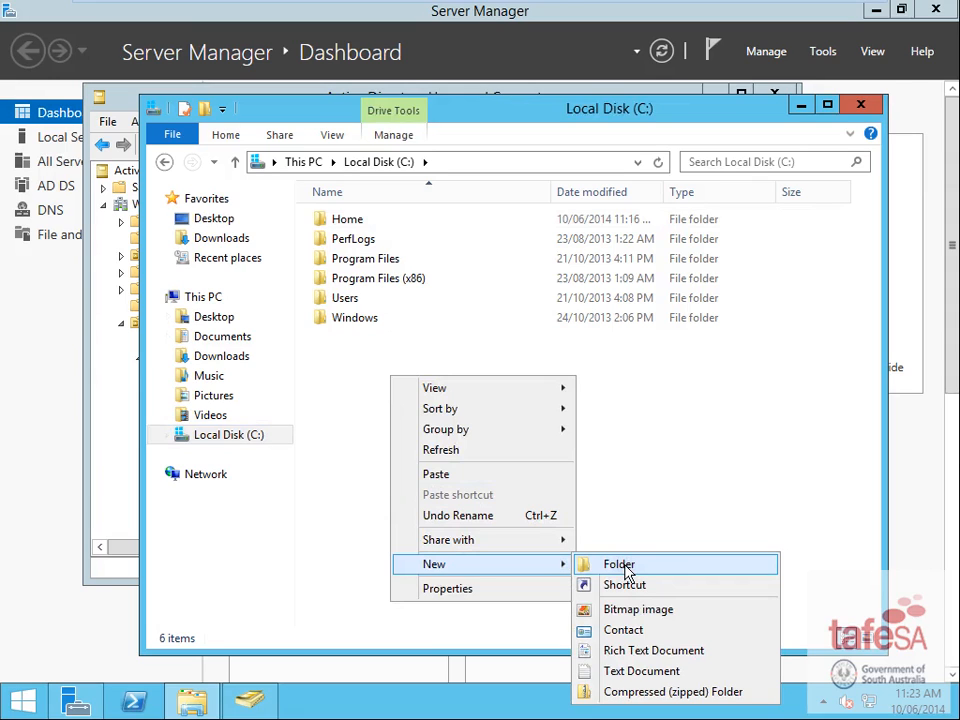
click(622, 566)
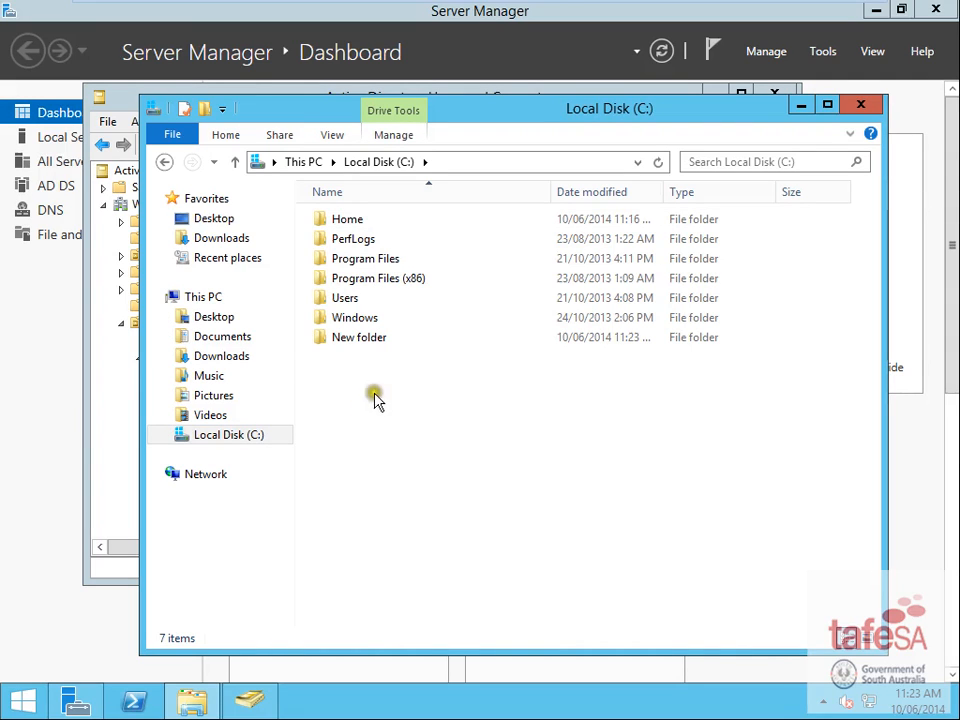
right_click(356, 338)
click(422, 613)
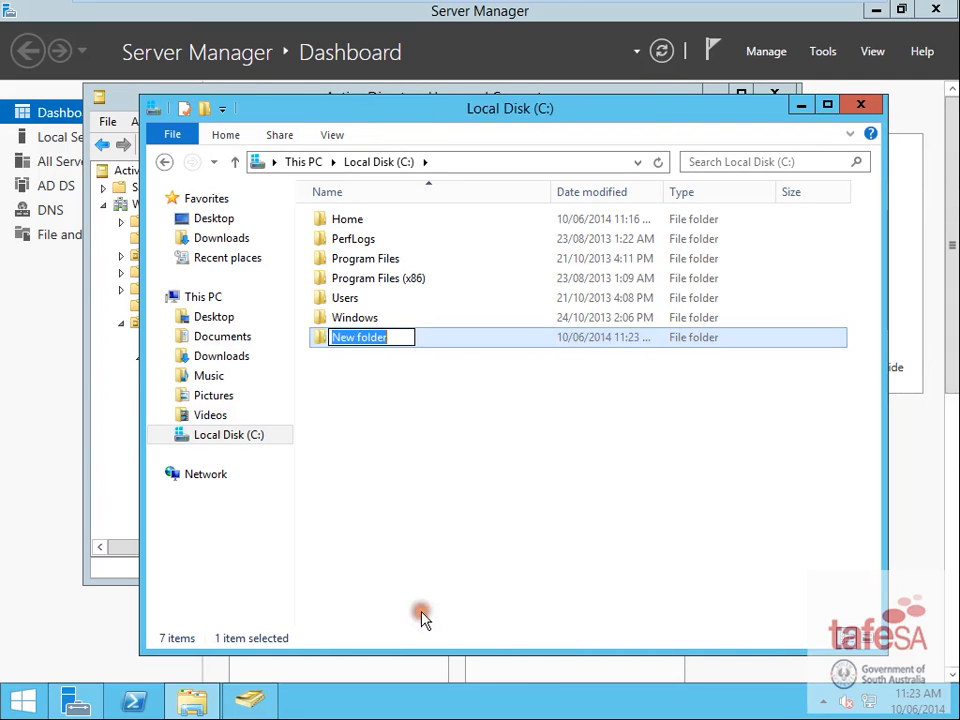
text(Z)
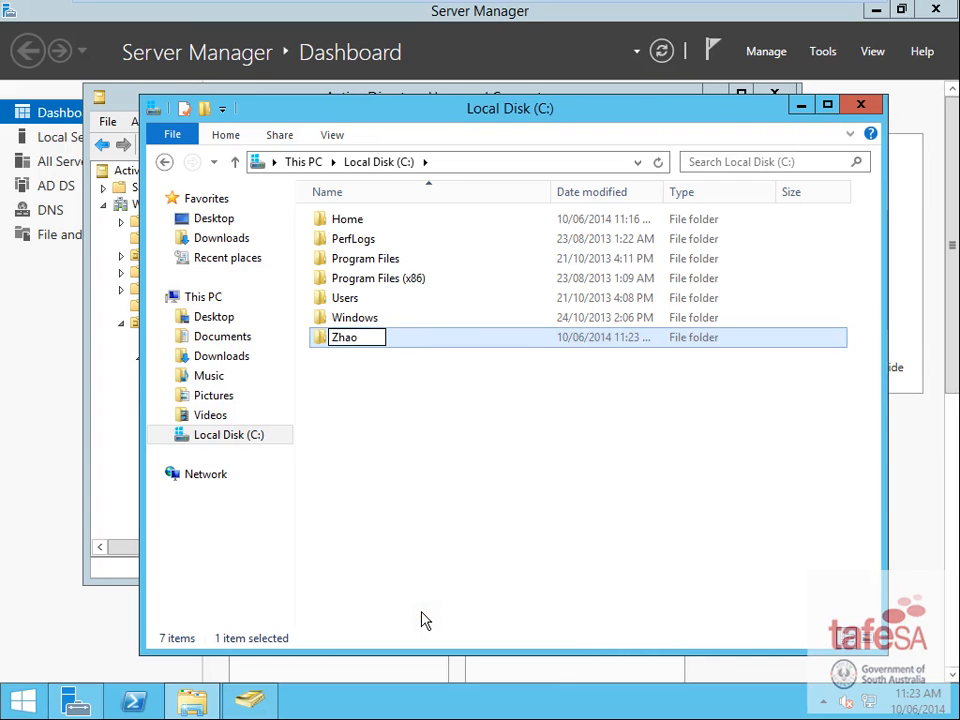
text(hao)
click(426, 514)
- Inside Zhao, create a subfolder named Data
double_click(345, 337)
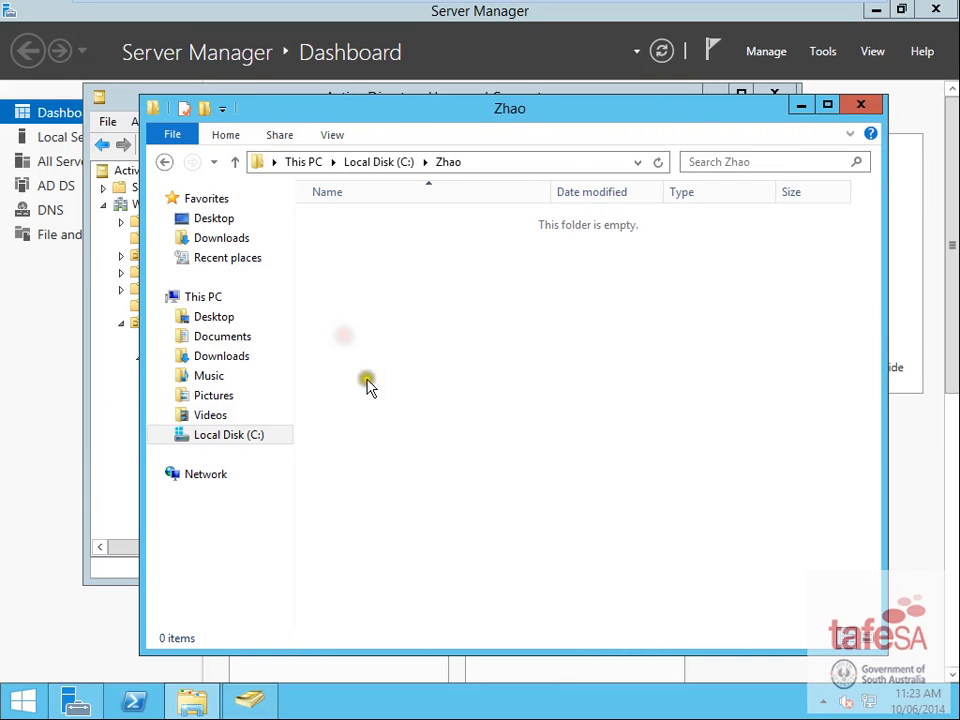
right_click(412, 252)
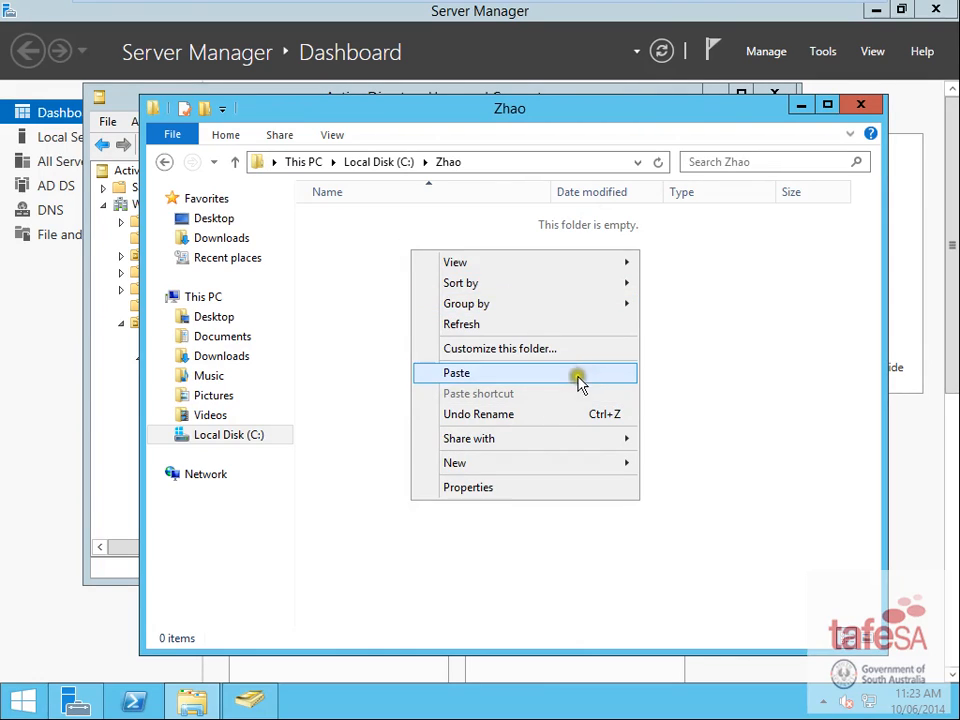
mouse_move(626, 464)
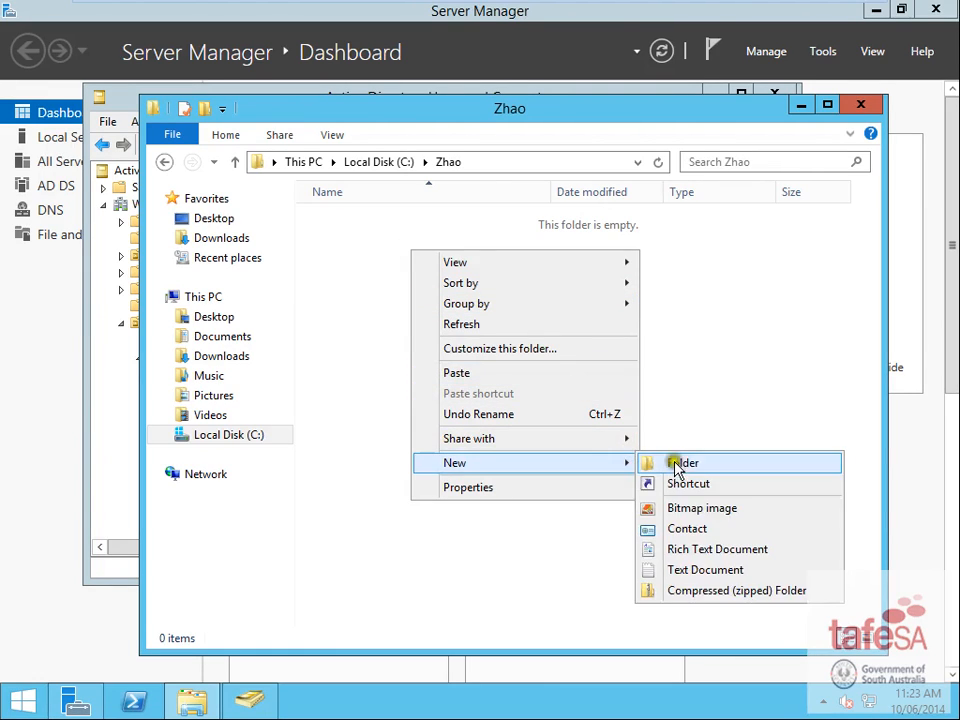
click(676, 464)
text(Da)
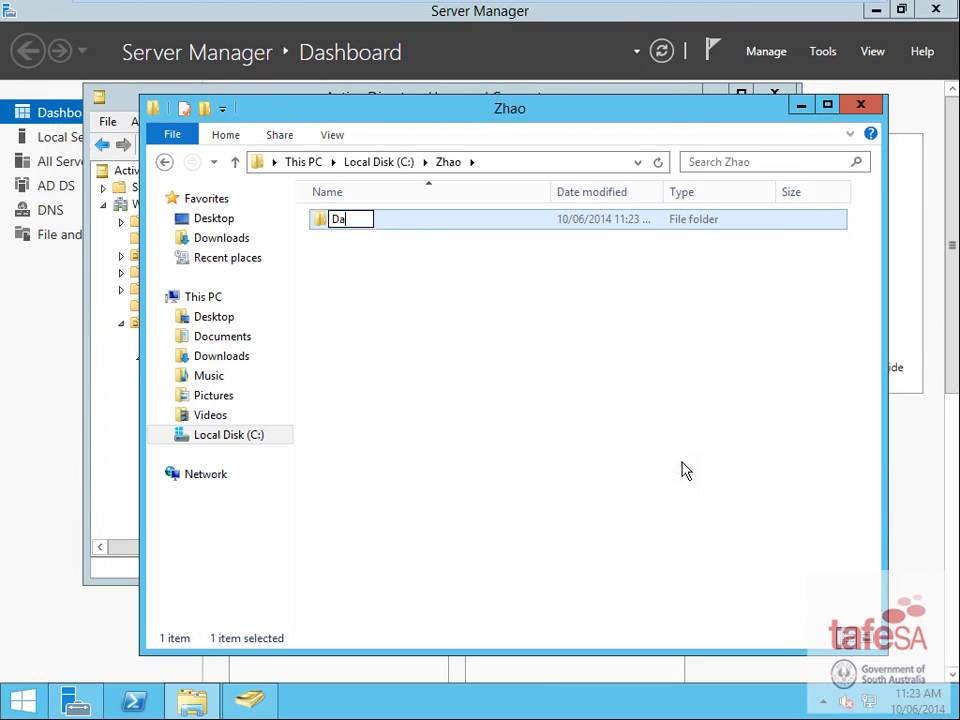
text(ta)
click(437, 332)
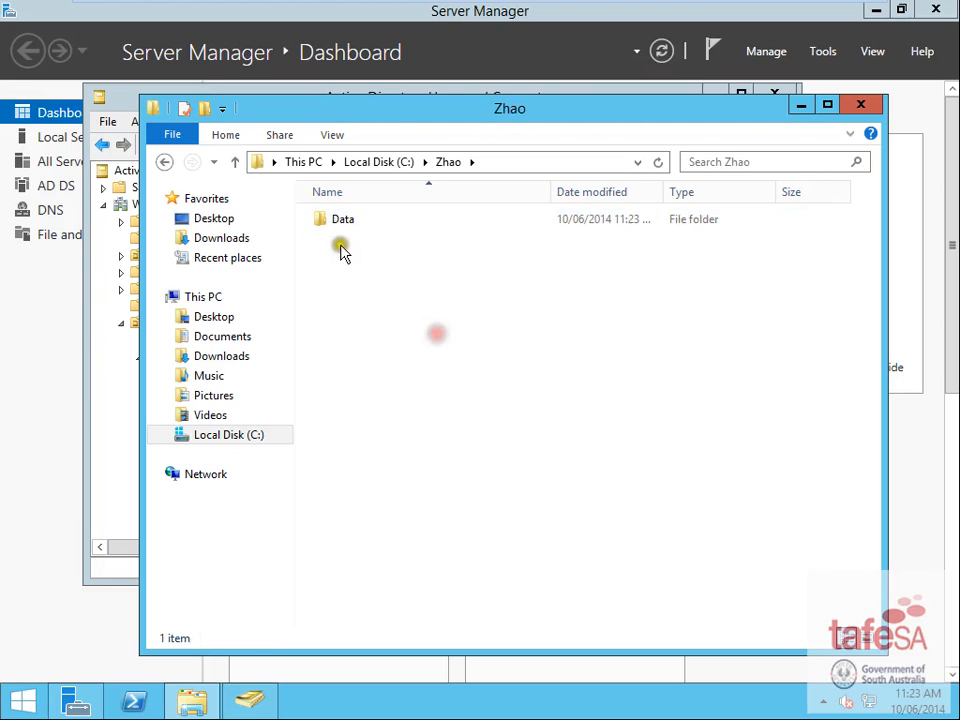
- Open the Data folder and create a Common subfolder in it
double_click(316, 220)
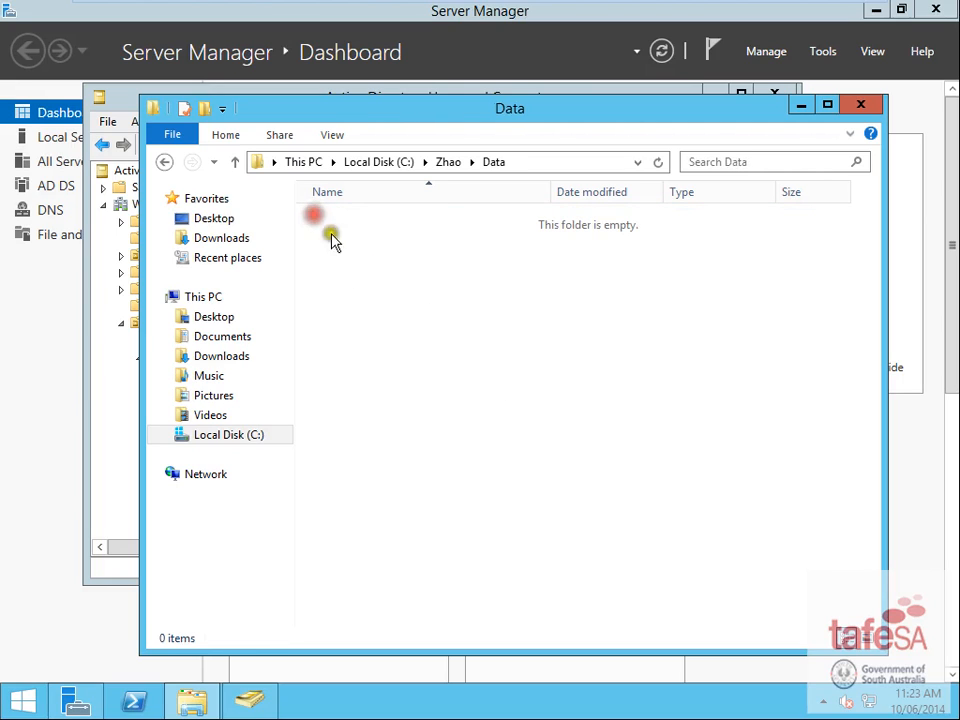
click(167, 437)
click(177, 572)
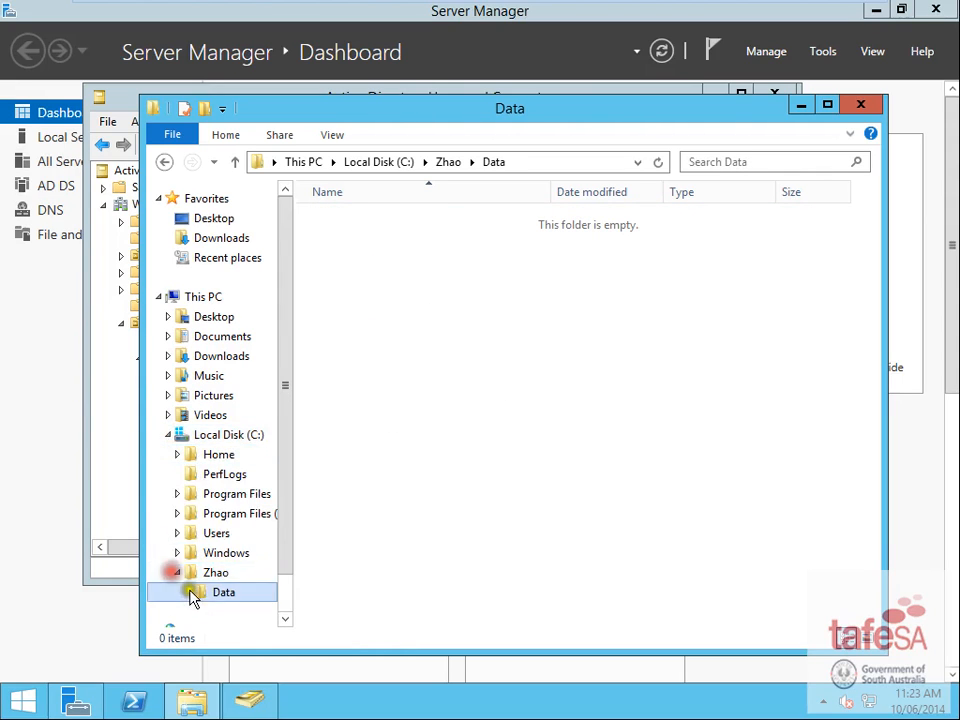
click(460, 337)
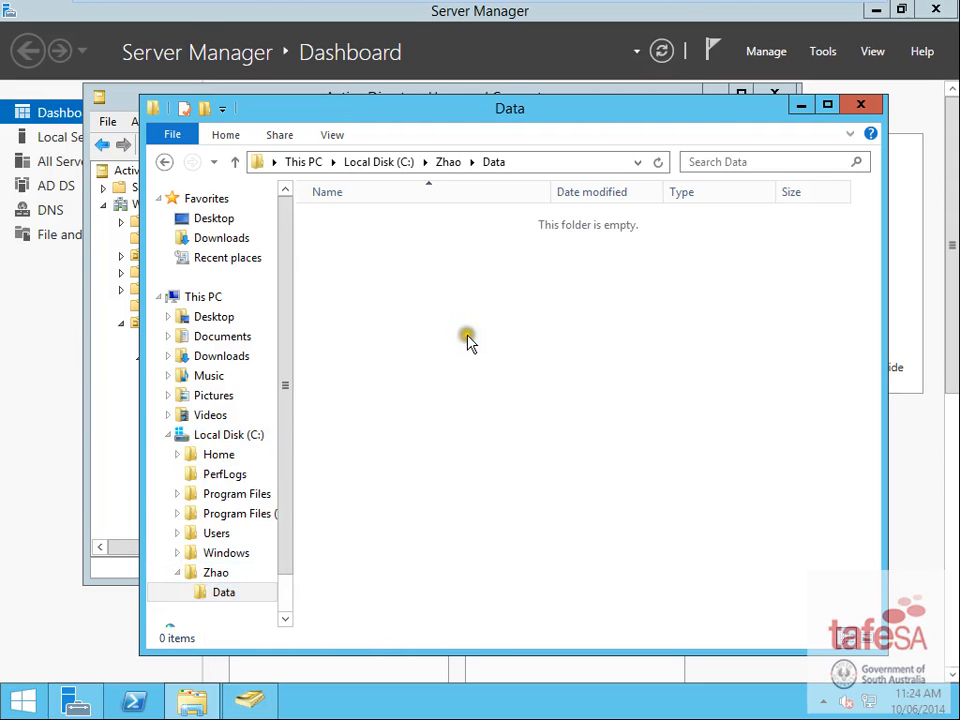
right_click(446, 276)
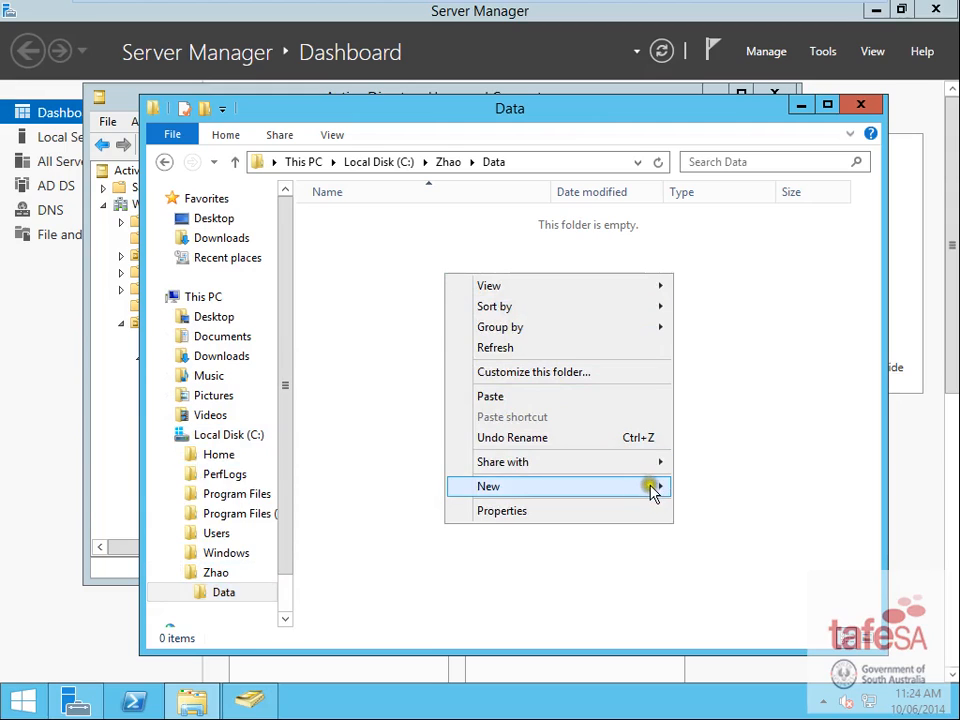
mouse_move(652, 488)
click(729, 492)
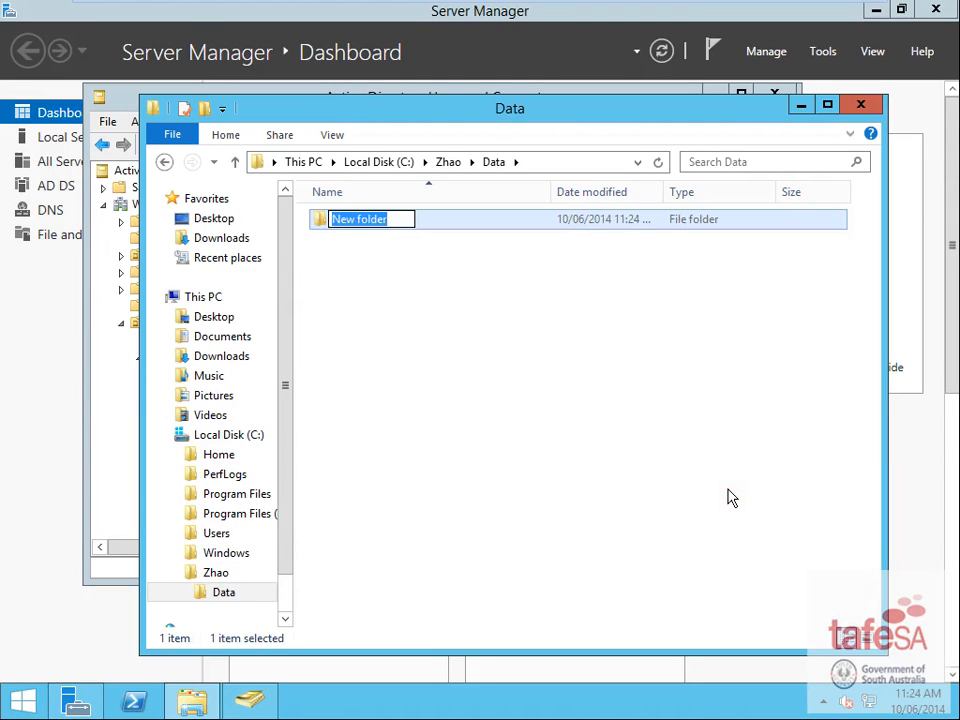
text(Common)
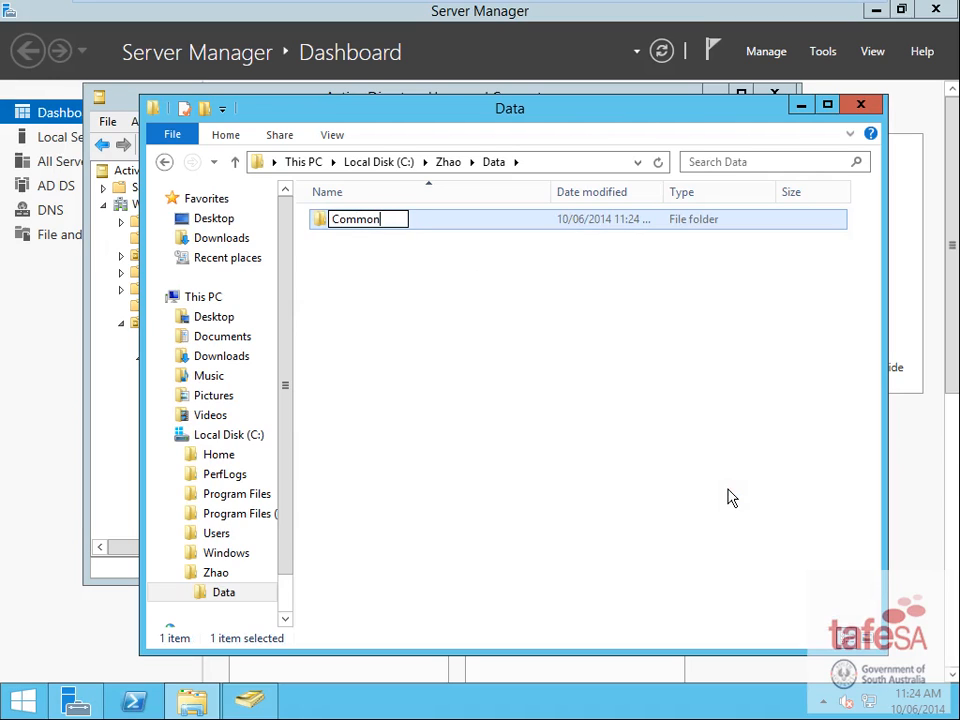
click(422, 368)
- Add Directors and Finance folders inside Data
right_click(398, 327)
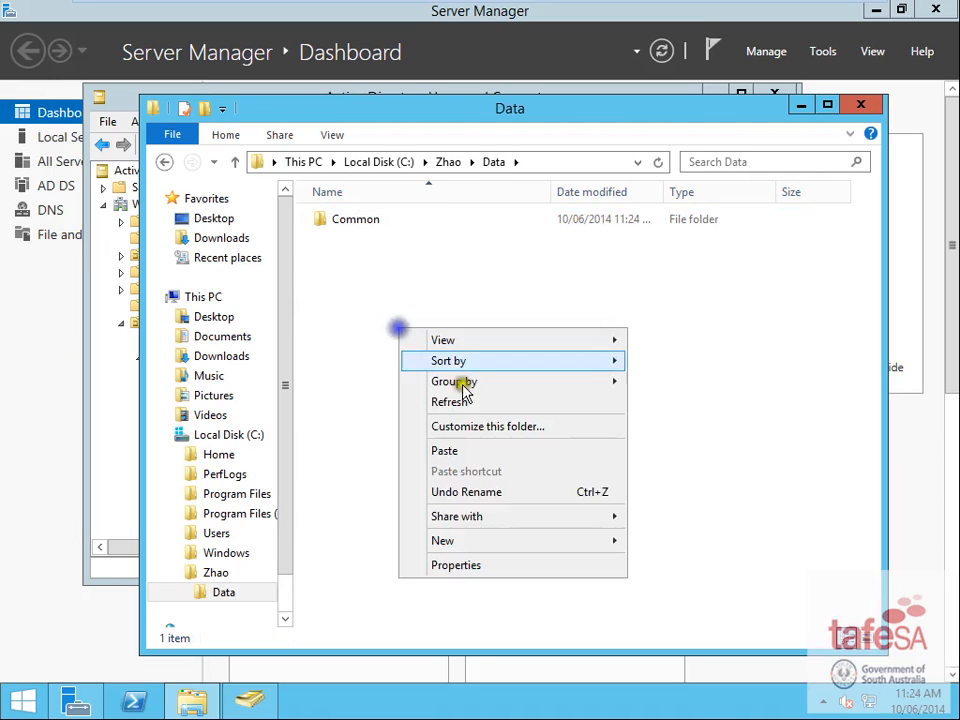
mouse_move(600, 542)
click(645, 543)
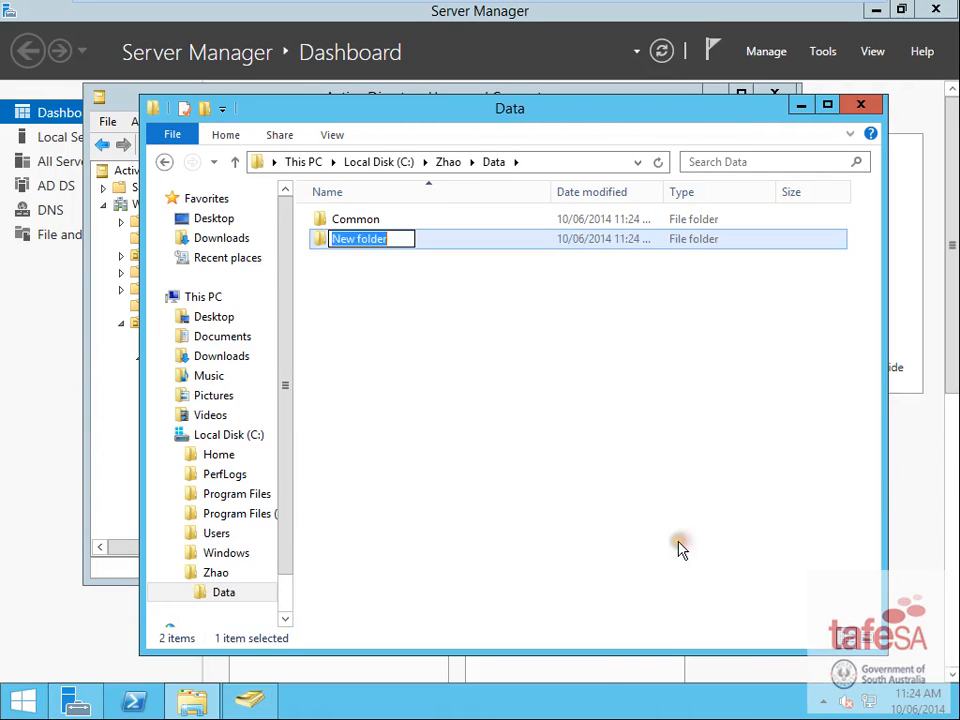
text(Directors)
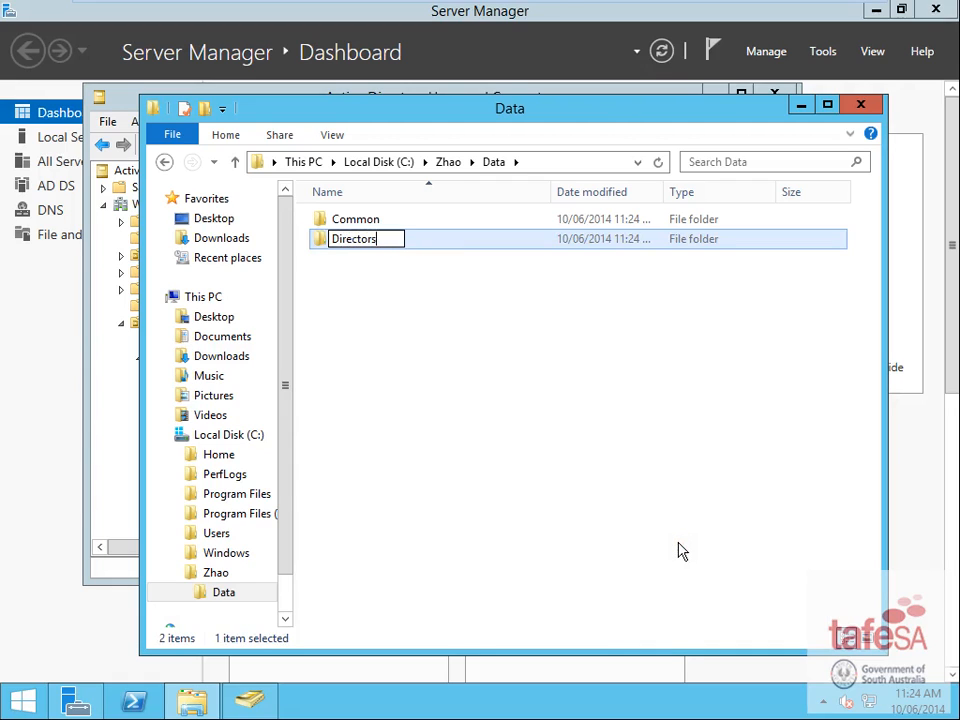
click(514, 482)
right_click(519, 482)
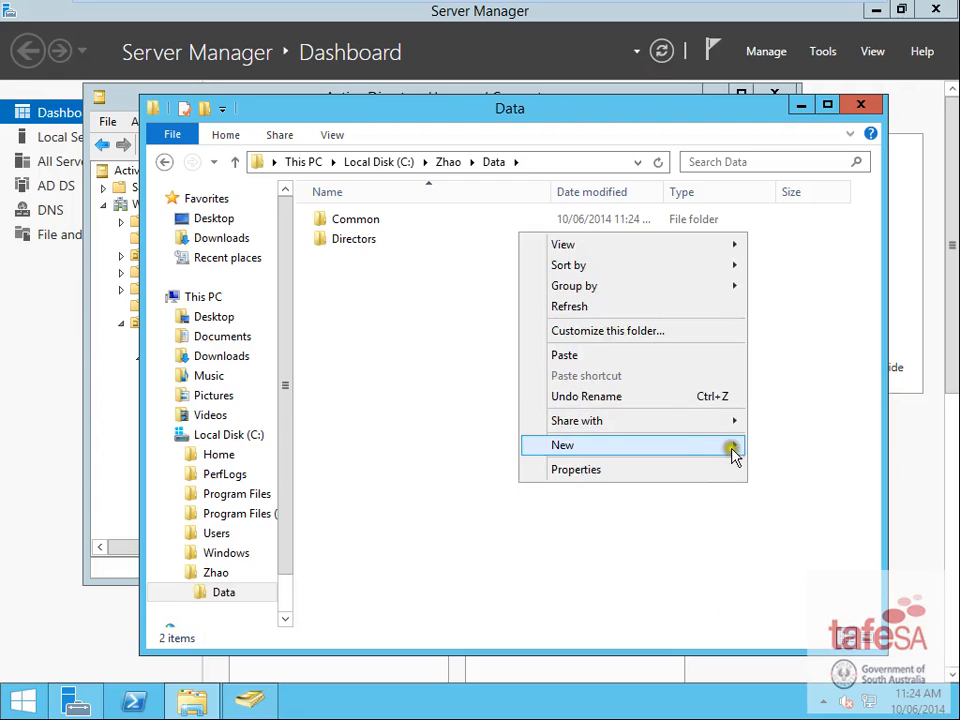
mouse_move(733, 453)
click(780, 441)
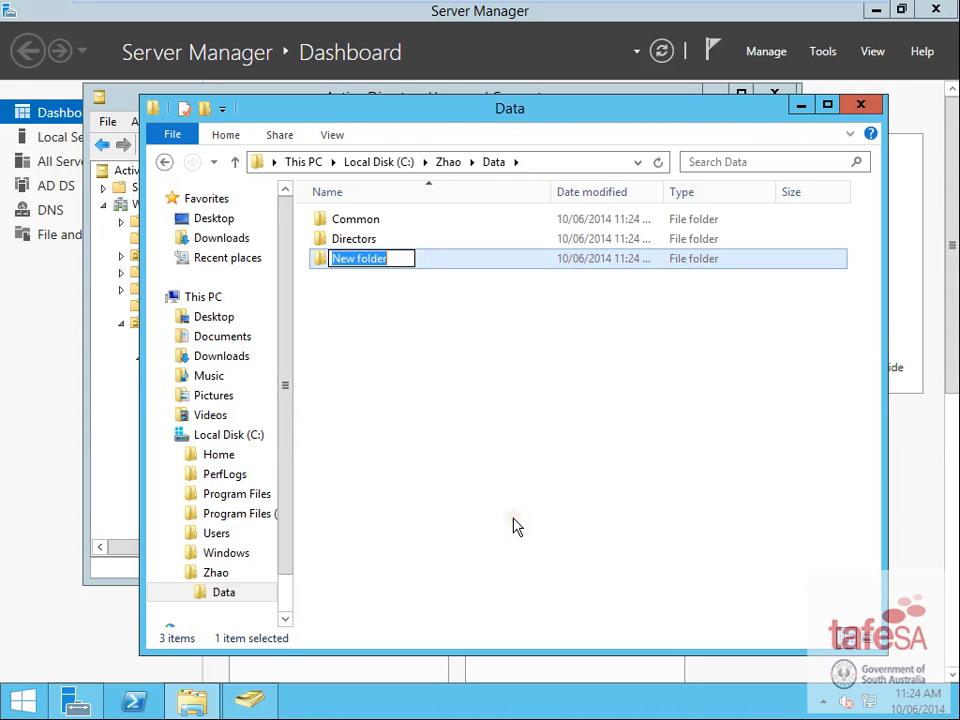
text(F)
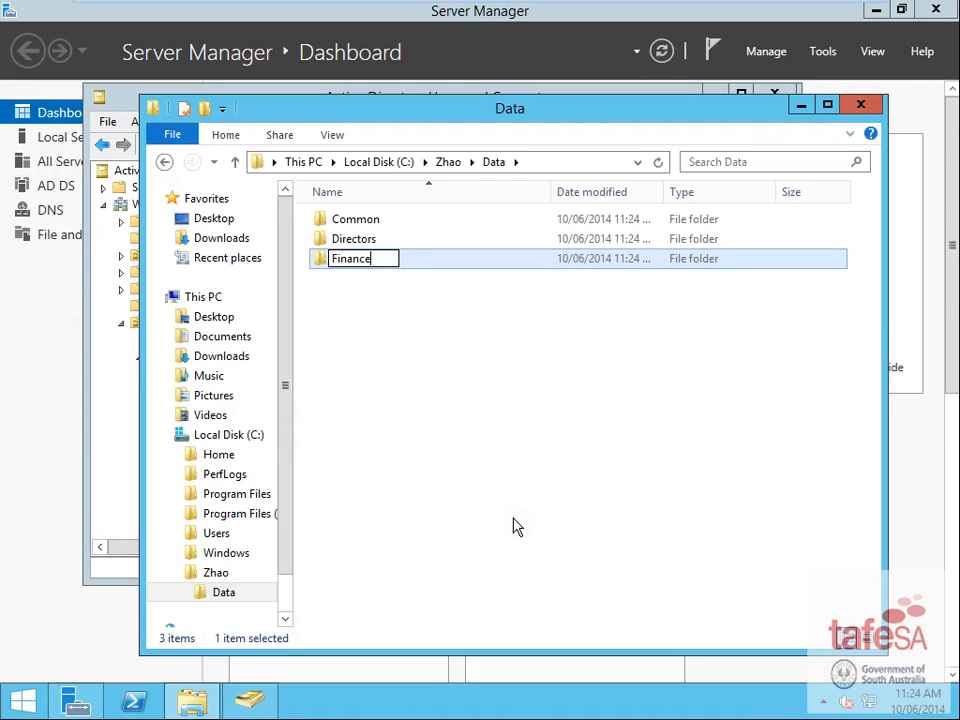
text(inance)
- Add an Office Administration folder and expand Data in the navigation pane
right_click(398, 362)
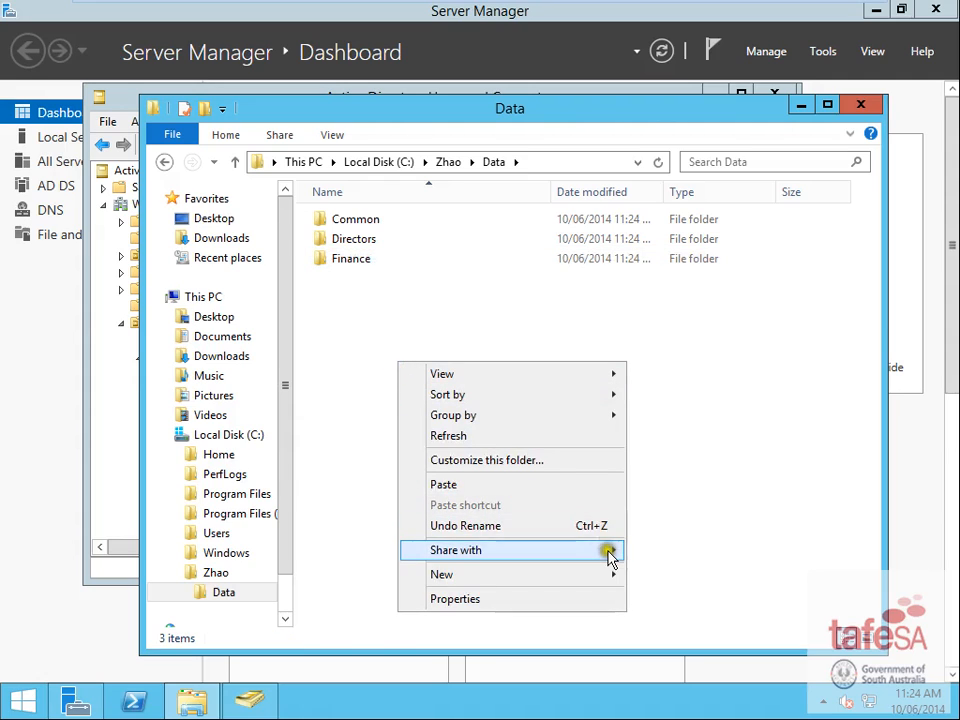
click(648, 574)
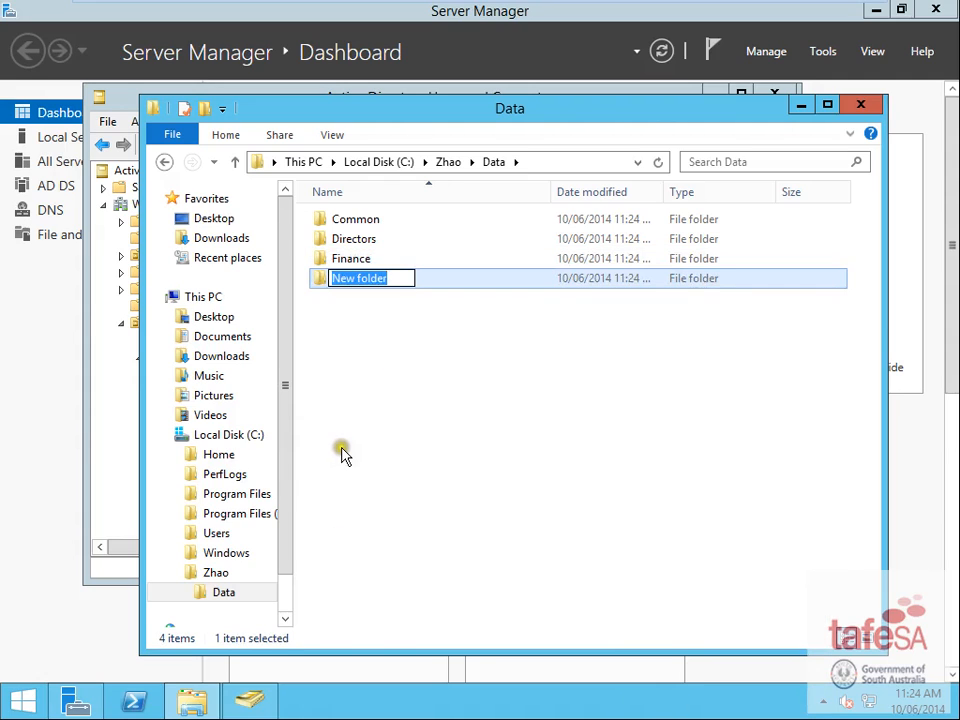
text(Office Administration)
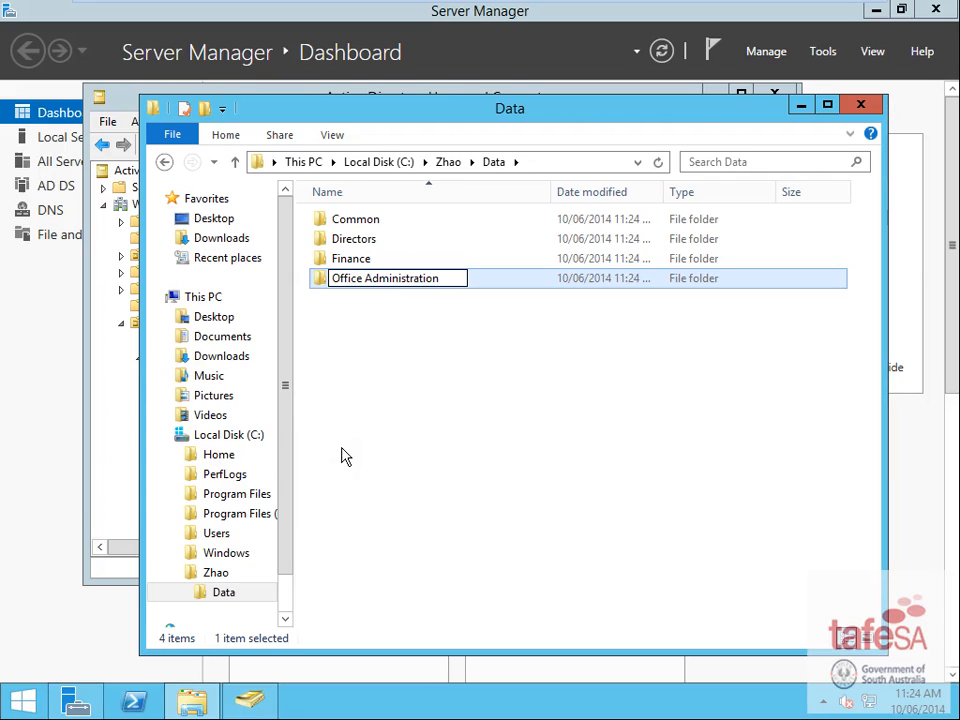
click(441, 365)
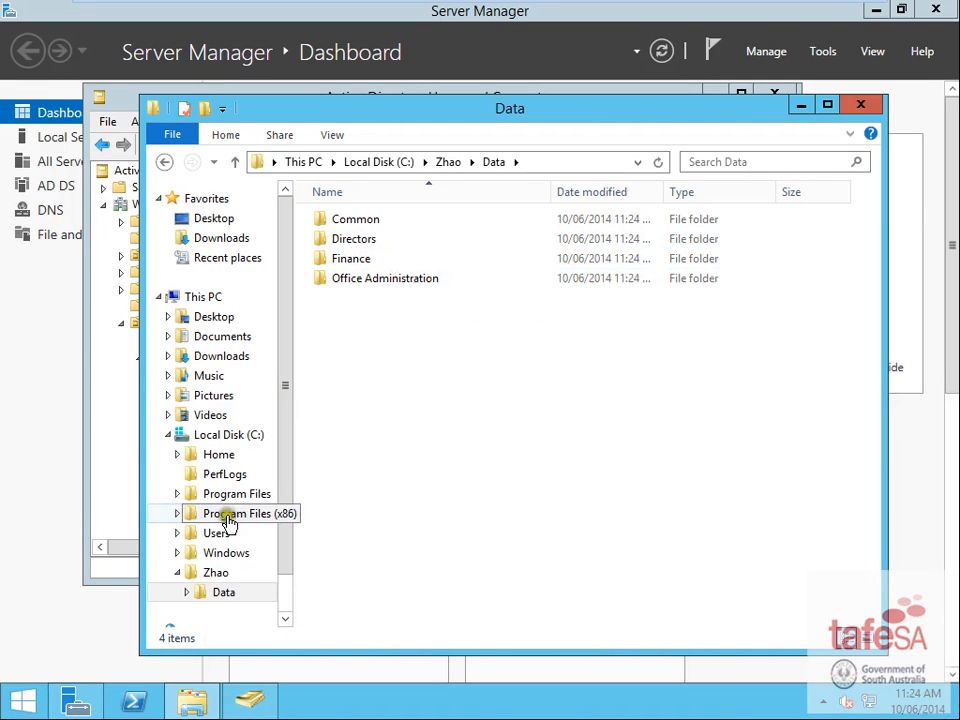
click(187, 592)
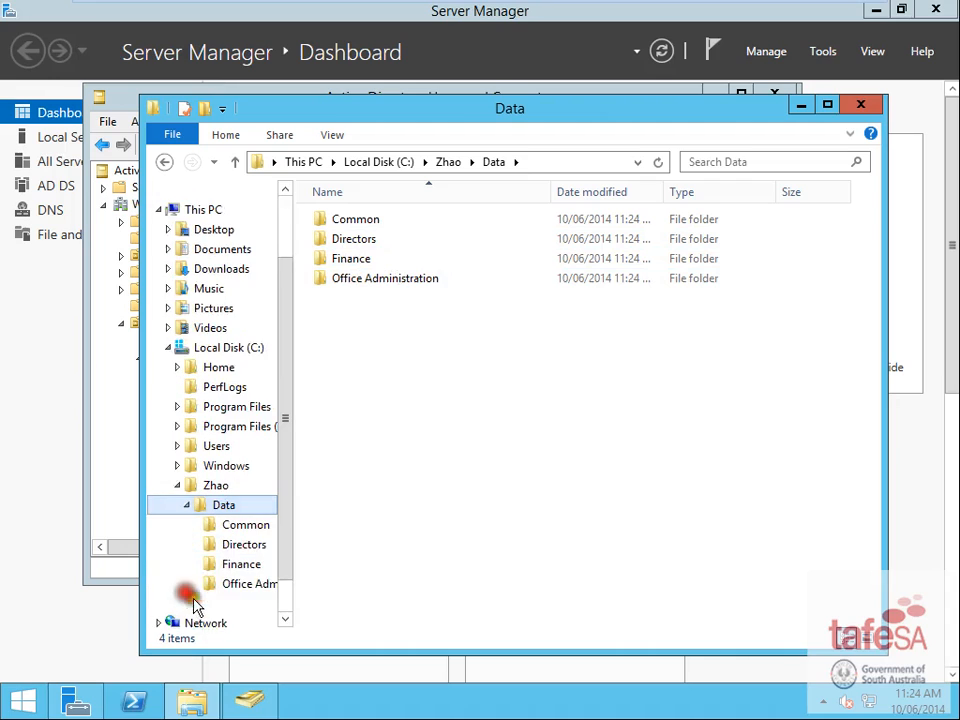
- Create a Reports folder inside Directors
click(236, 550)
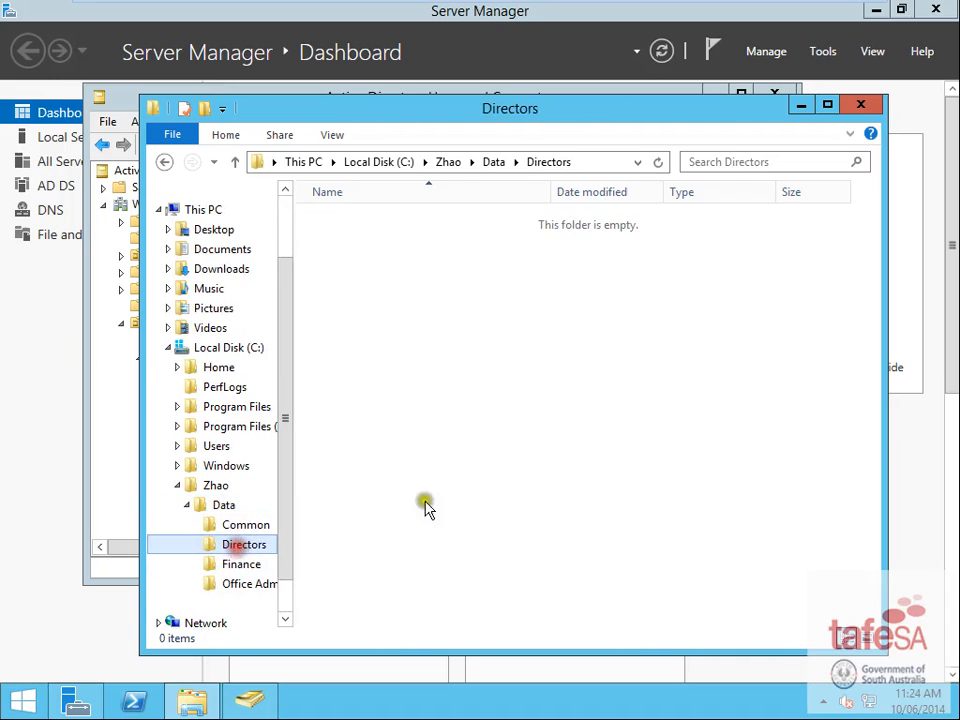
right_click(420, 400)
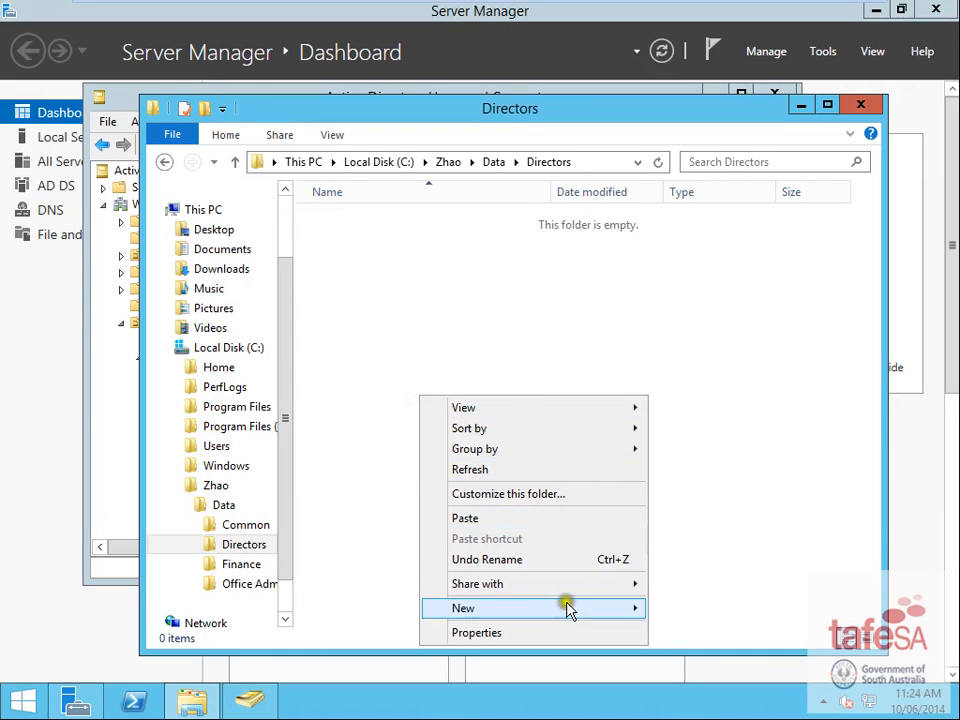
mouse_move(612, 612)
click(700, 482)
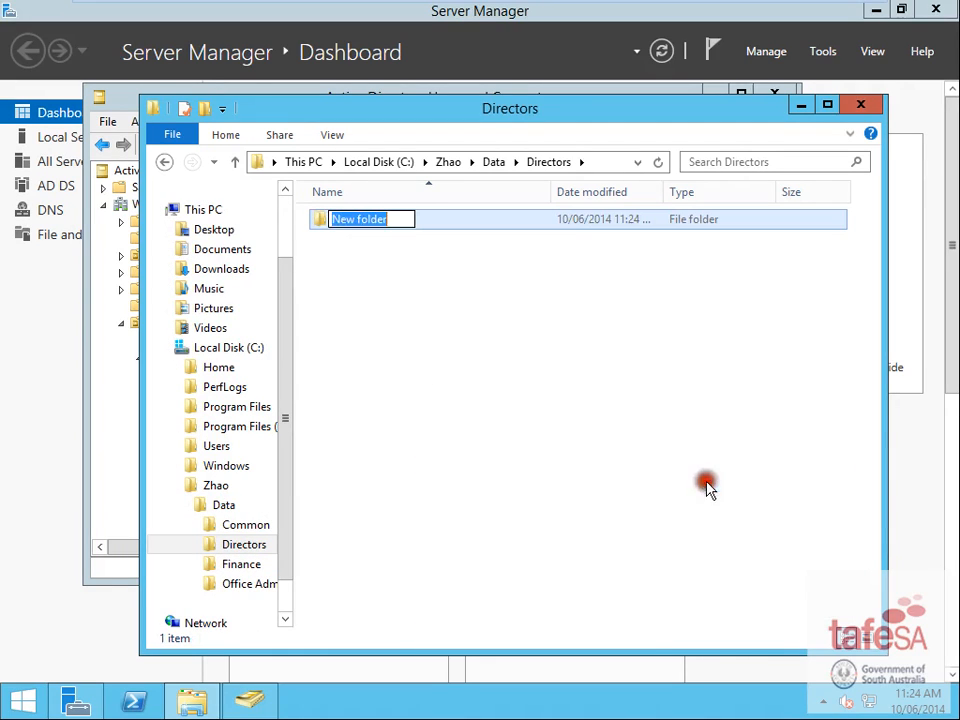
text(Reports)
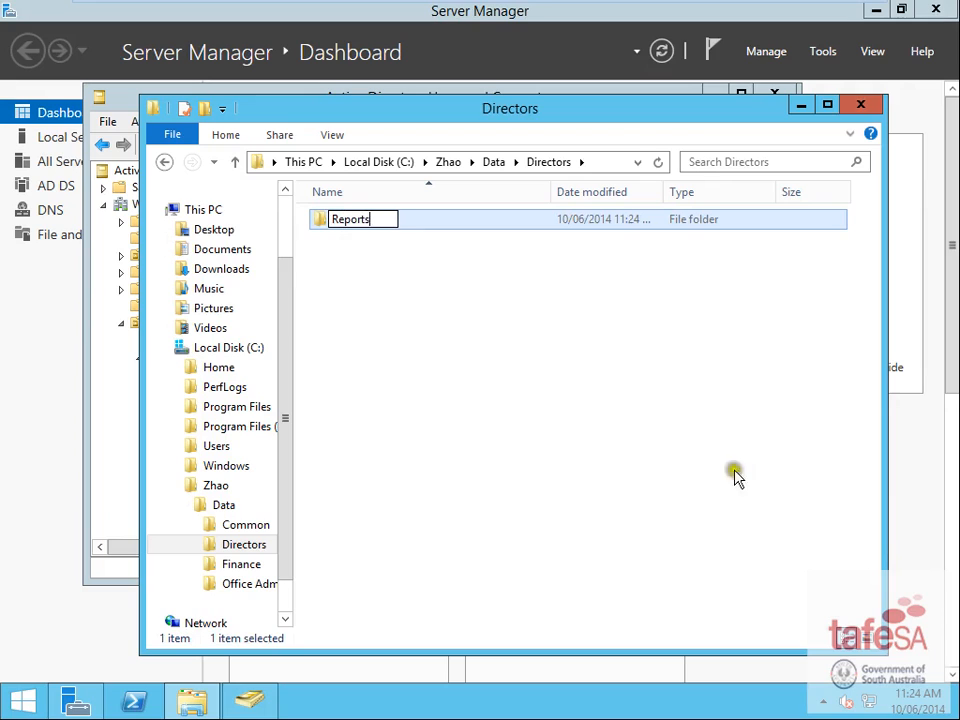
- Create Budget and Invoices folders inside Finance
click(250, 566)
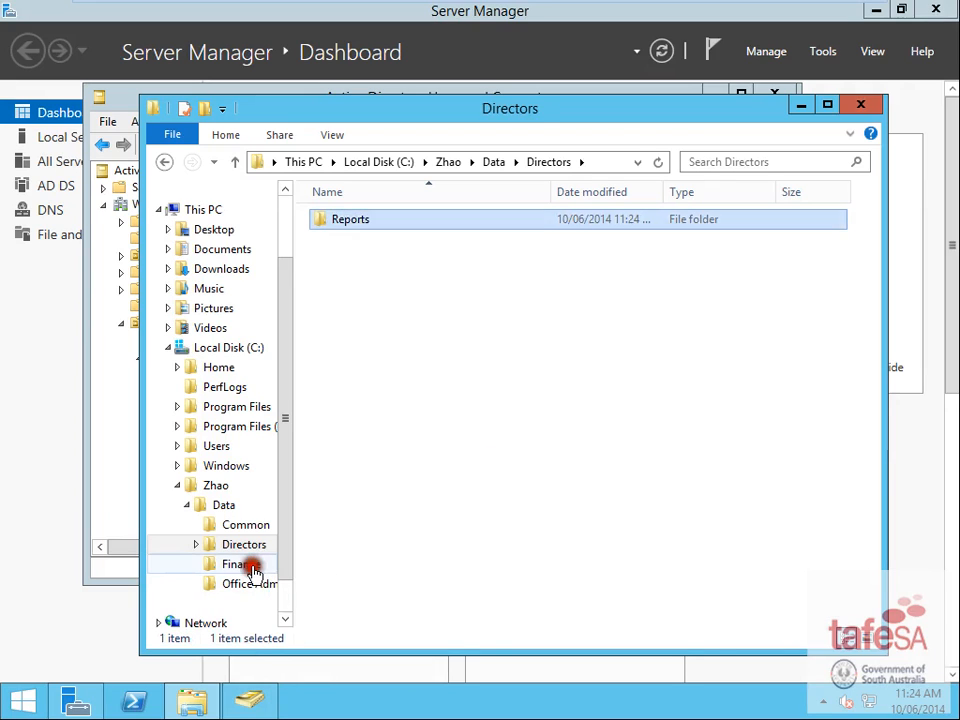
right_click(494, 402)
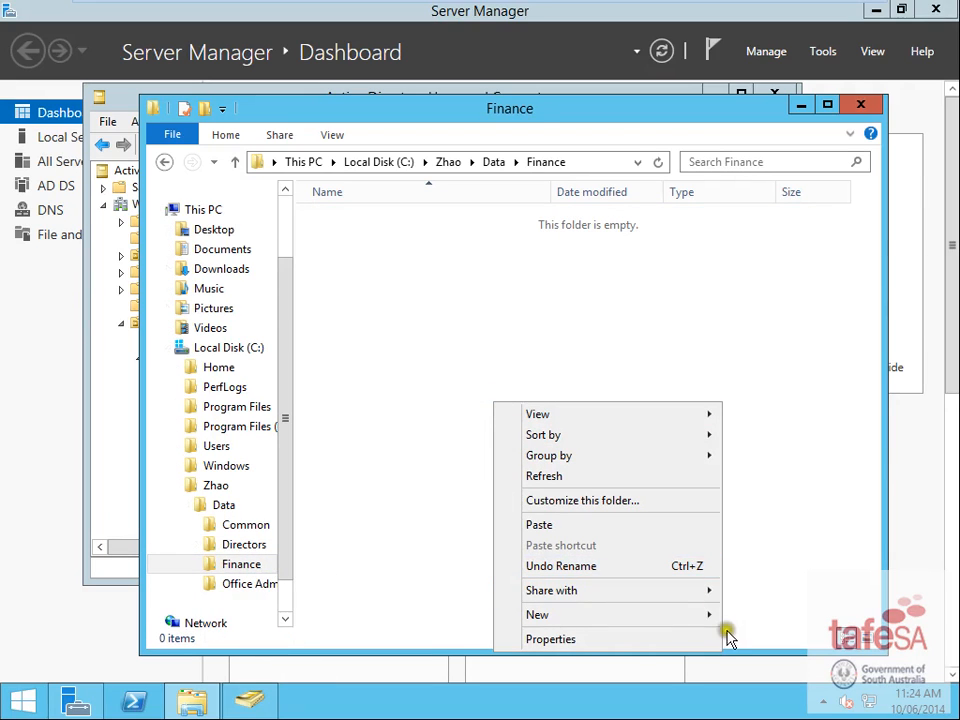
mouse_move(697, 620)
click(763, 487)
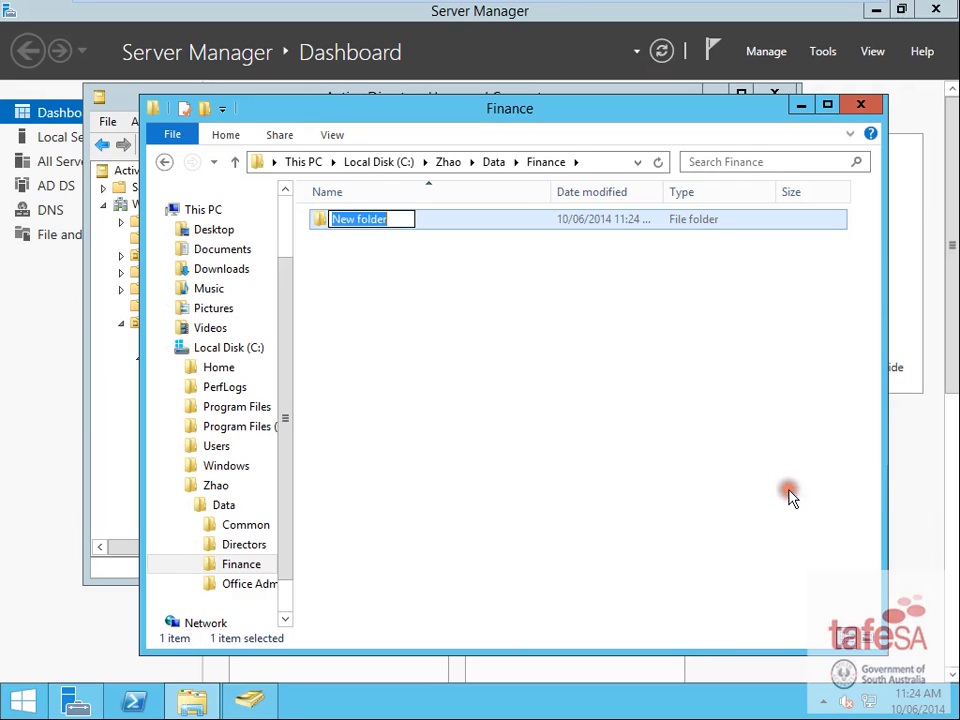
text(Budget)
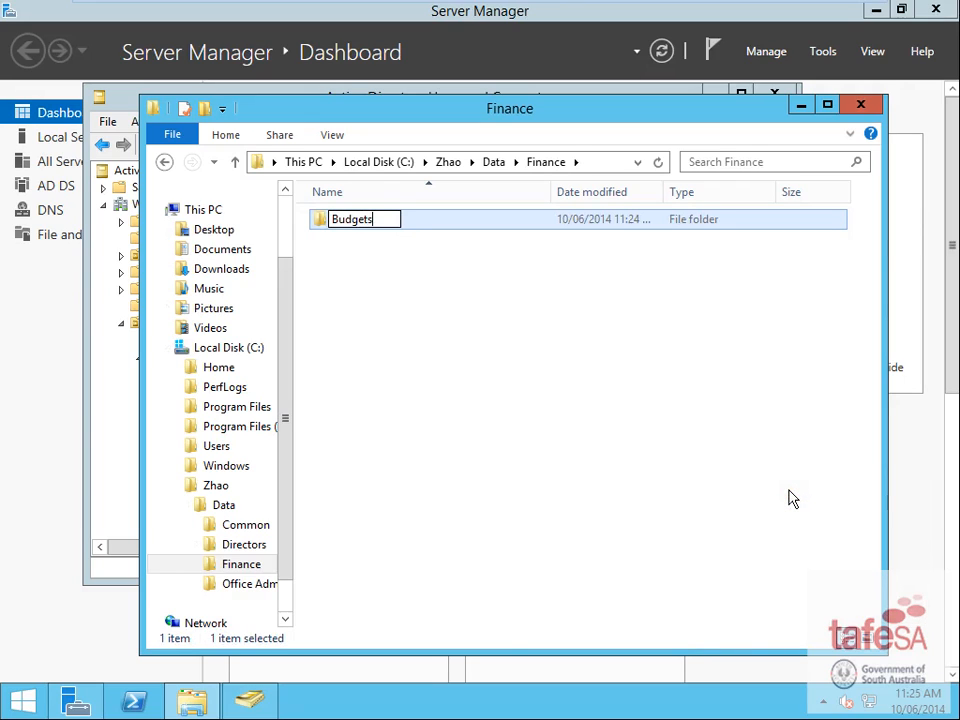
click(598, 473)
right_click(486, 423)
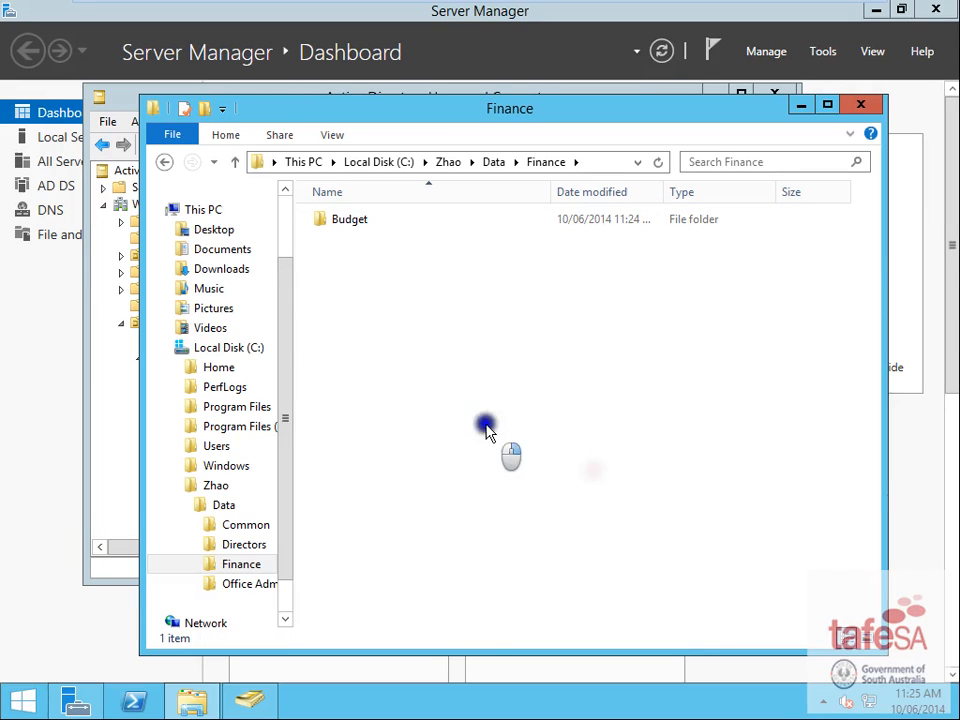
mouse_move(686, 634)
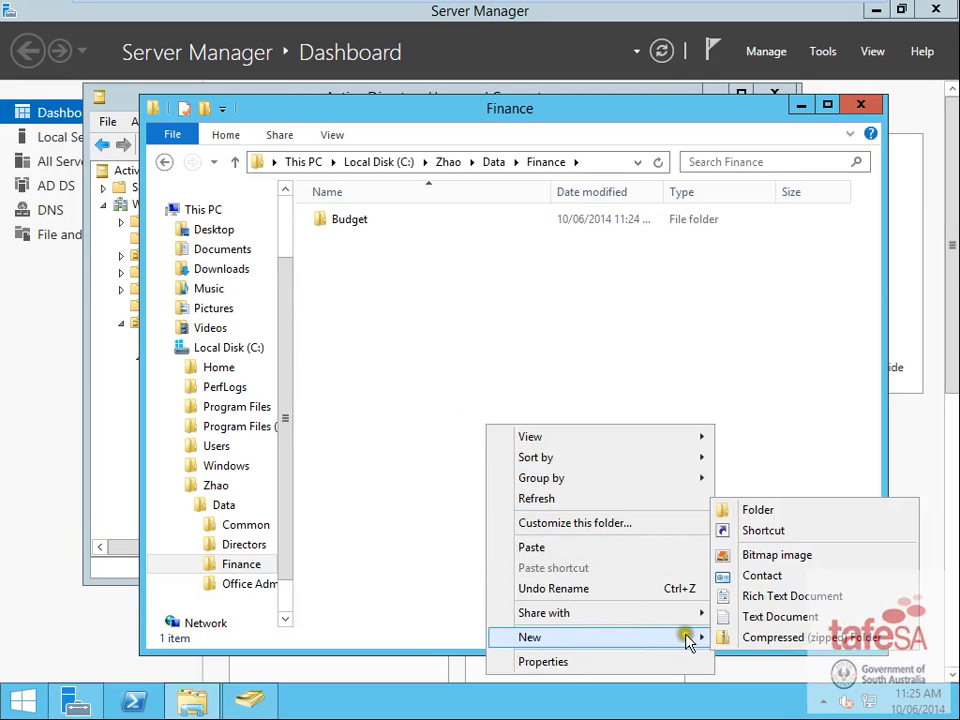
click(766, 512)
text(Invoices)
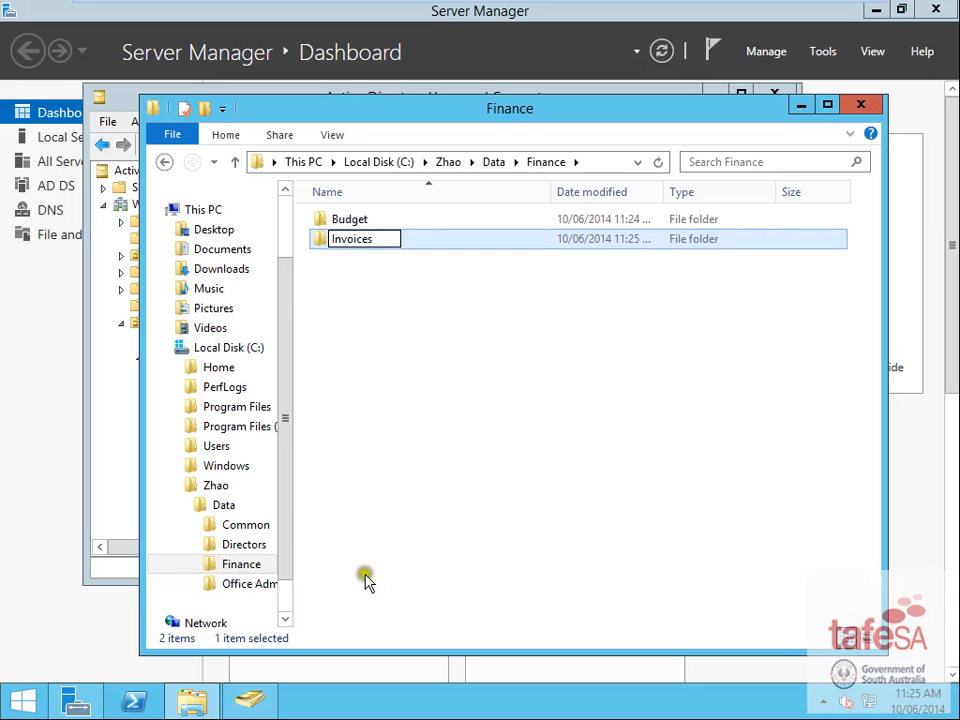
click(252, 586)
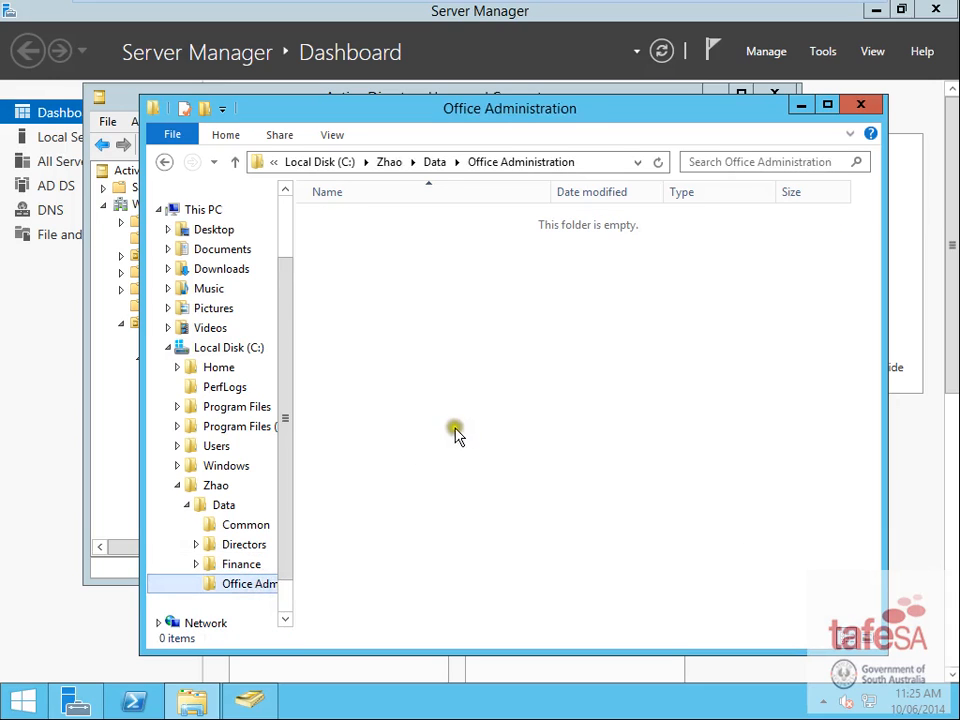
- Create Employee Data and Employee Forms folders in Office Administration
right_click(454, 428)
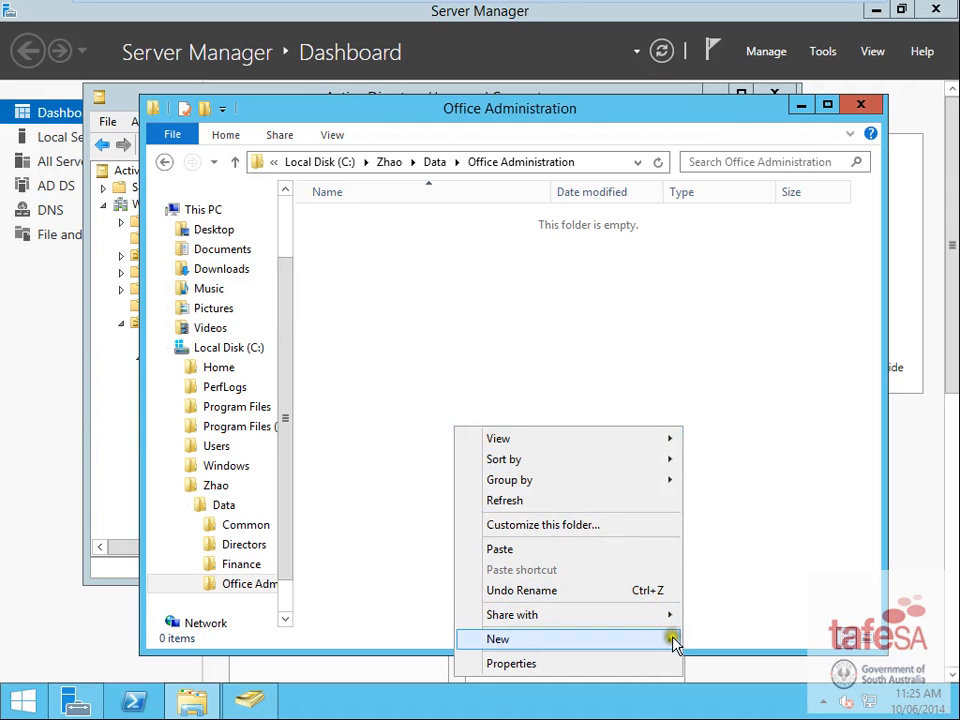
mouse_move(672, 637)
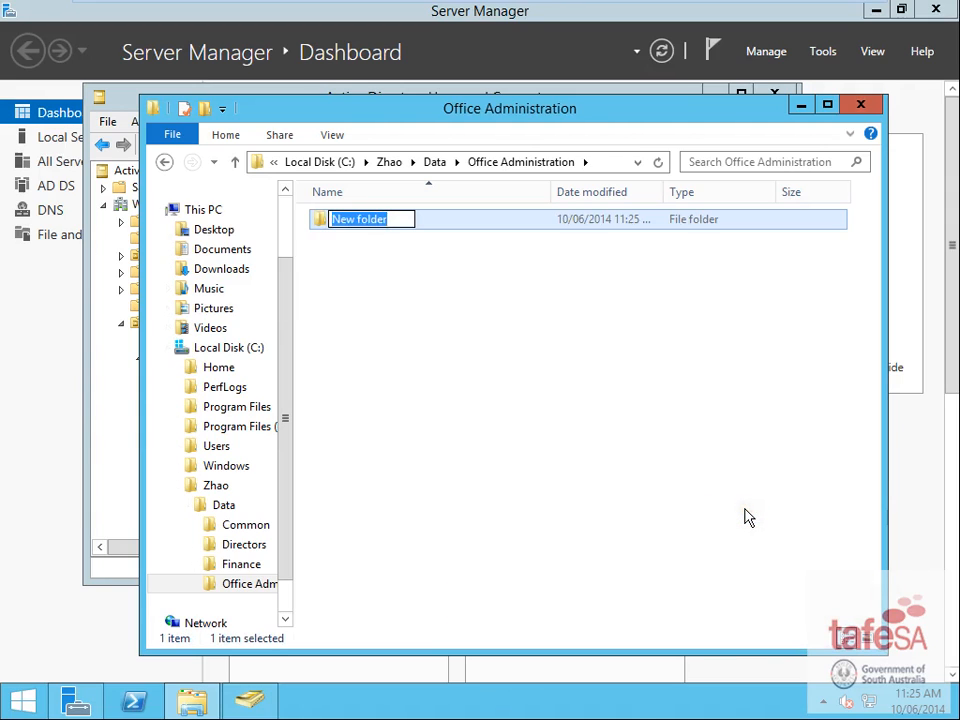
text(Empl)
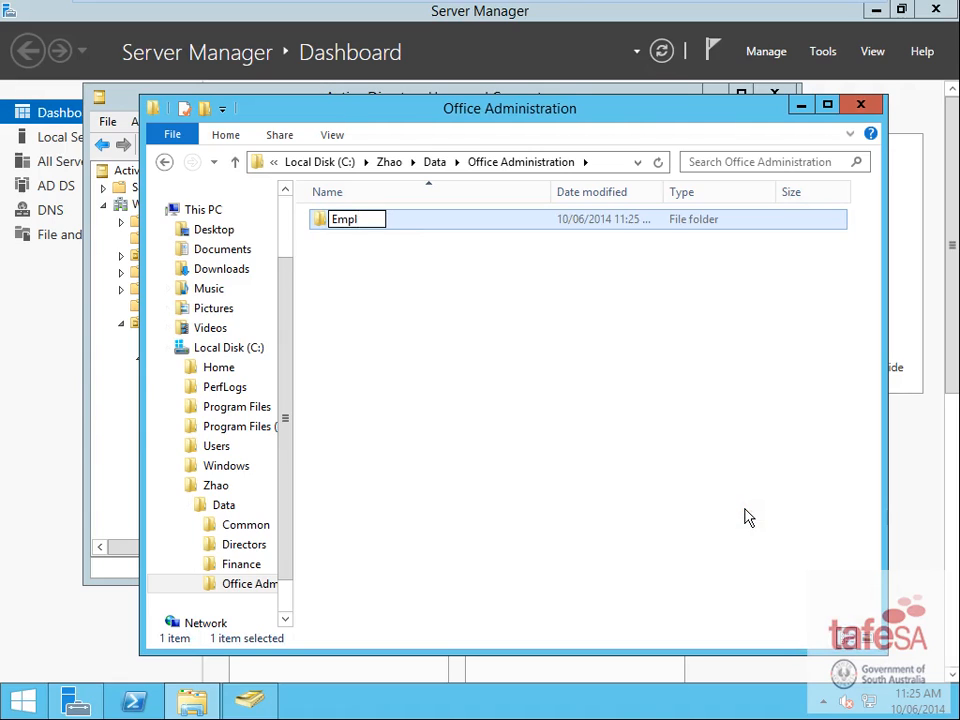
text(oyee )
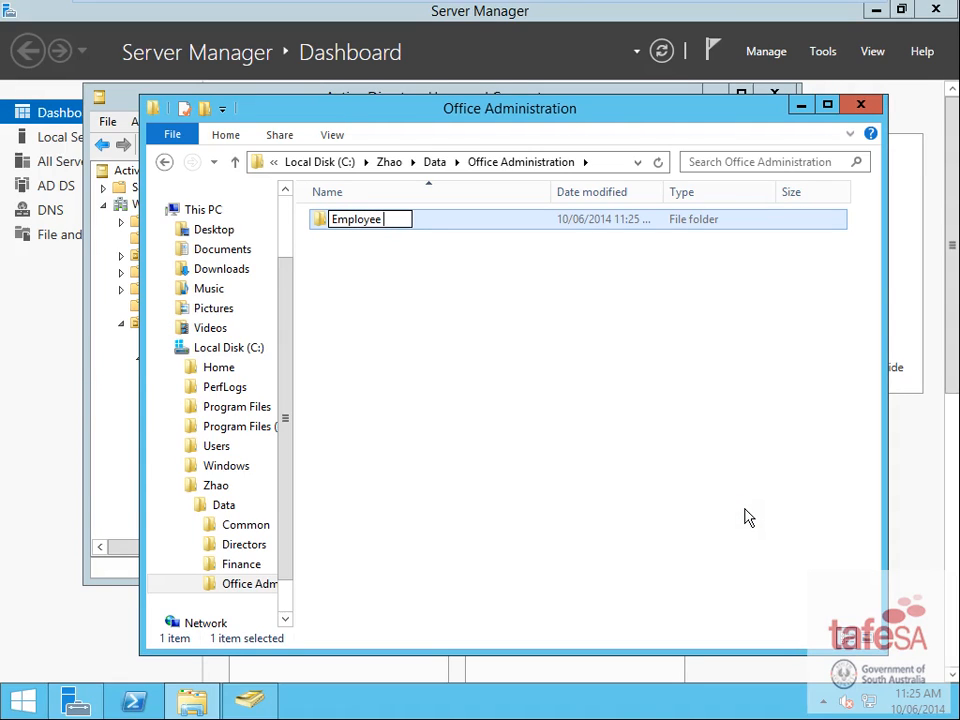
text(Data)
right_click(375, 327)
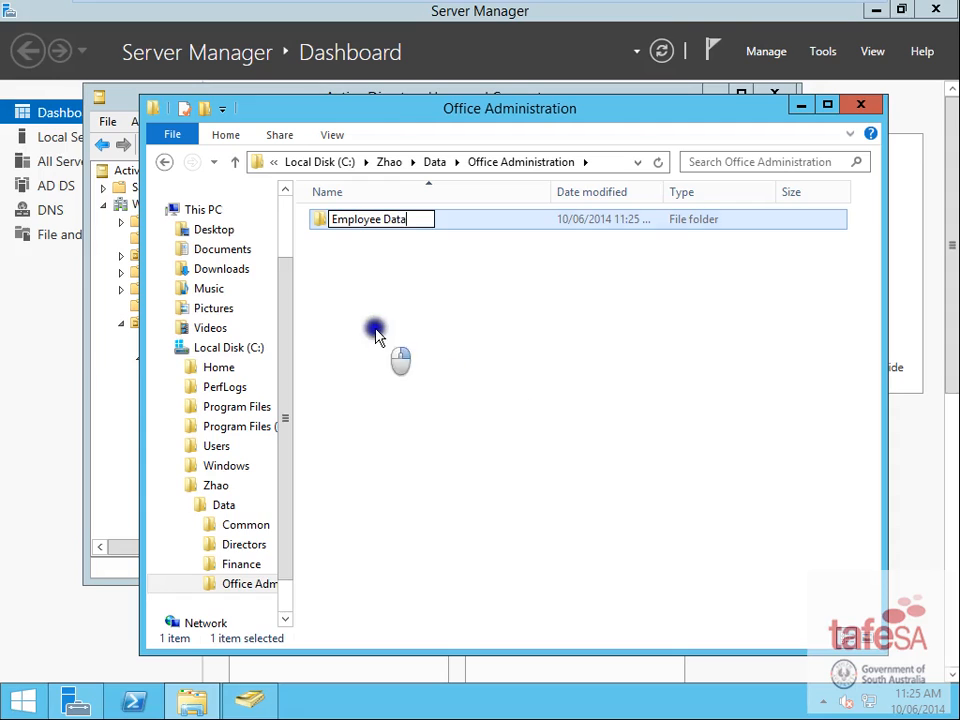
click(612, 543)
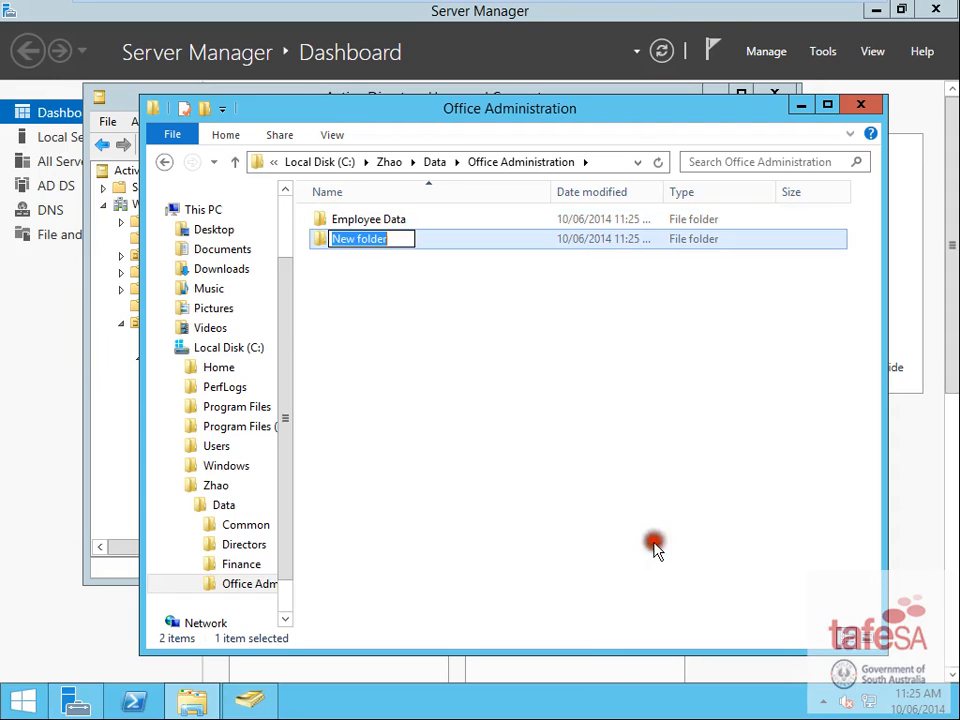
text(E)
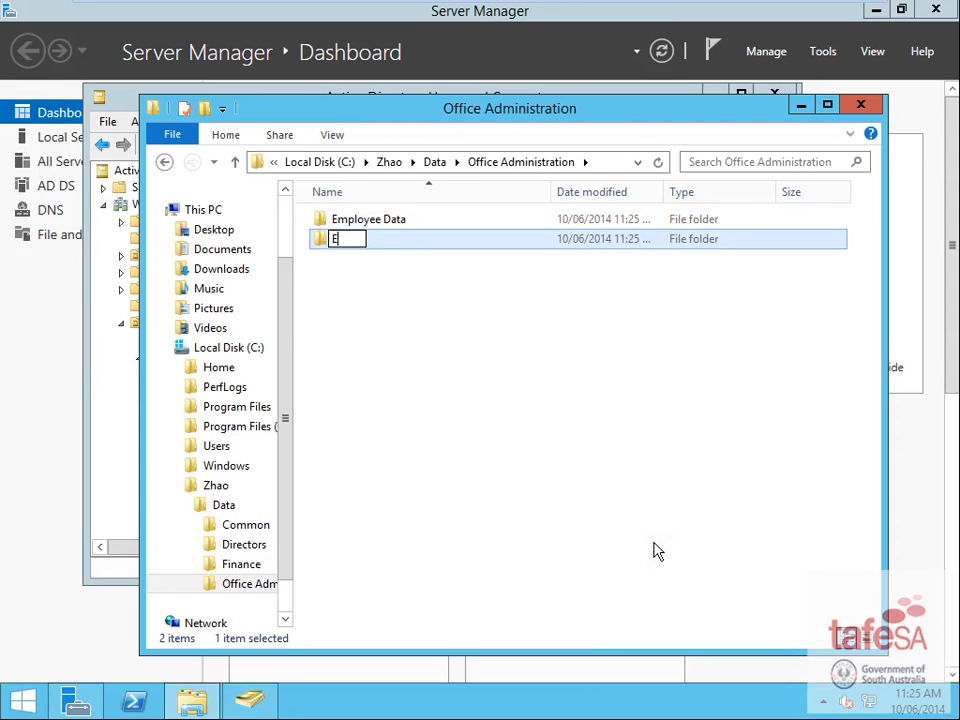
text(mployee F)
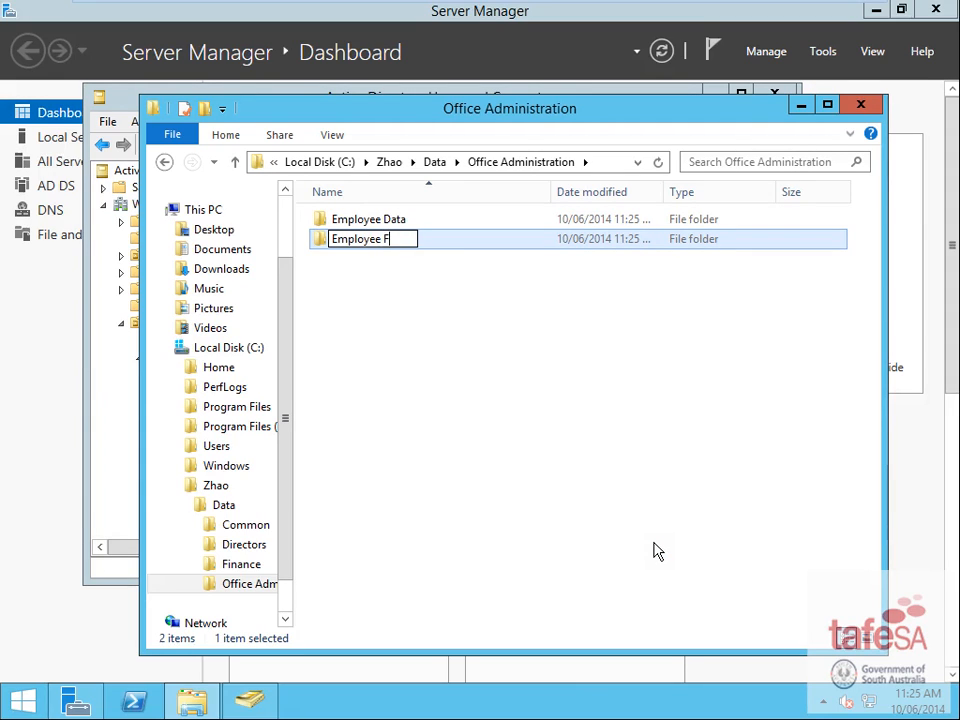
text(orms)
- Add Flyer & Brochures and Logos folders to Office Administration
right_click(397, 376)
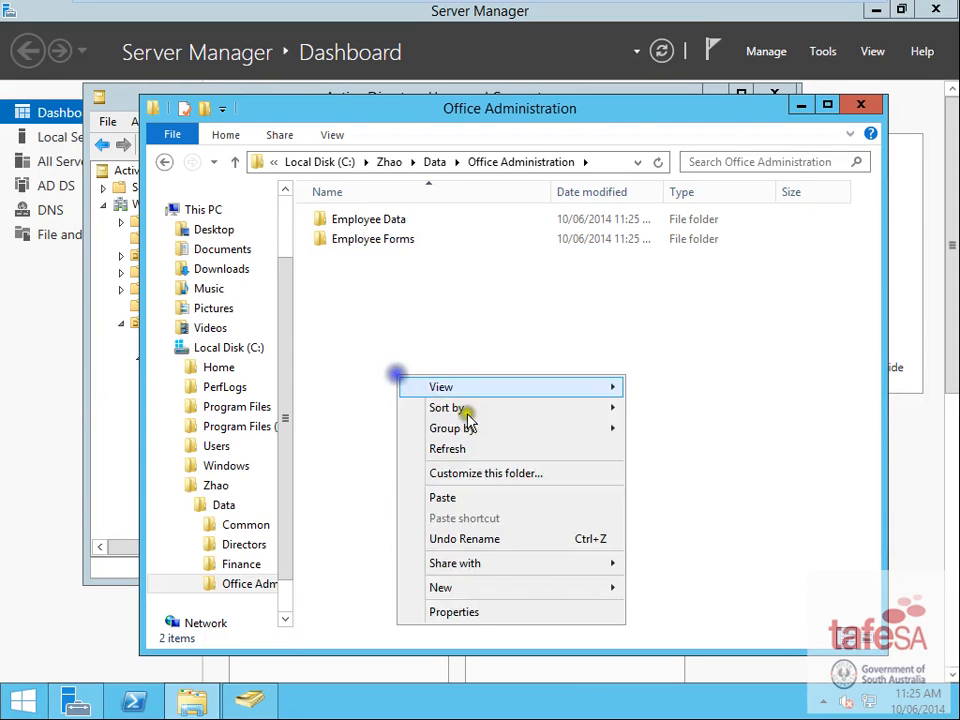
mouse_move(588, 588)
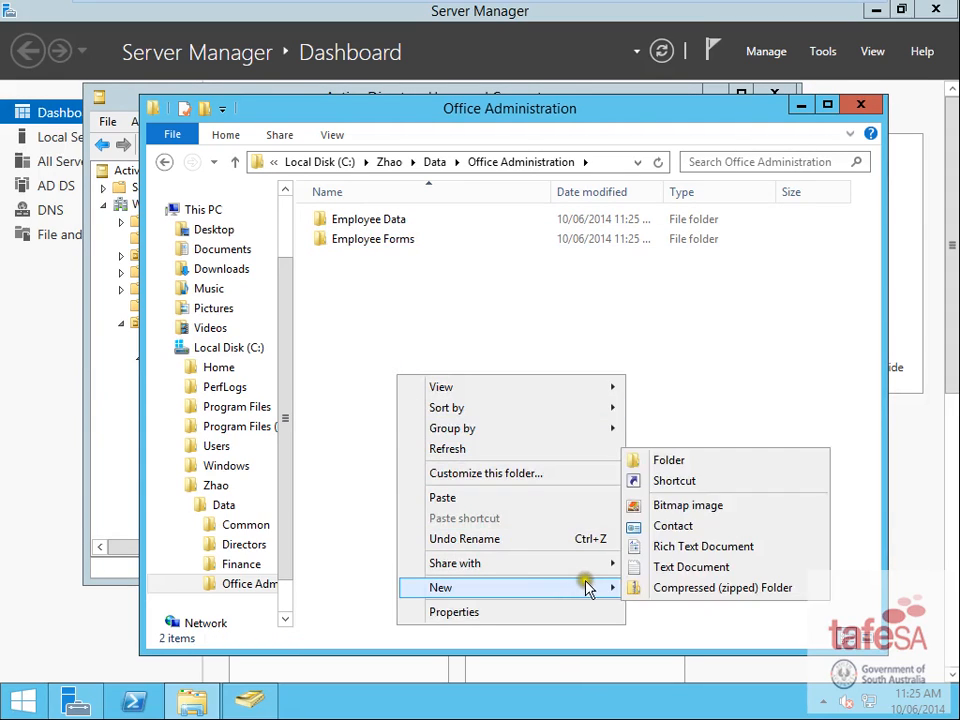
click(686, 460)
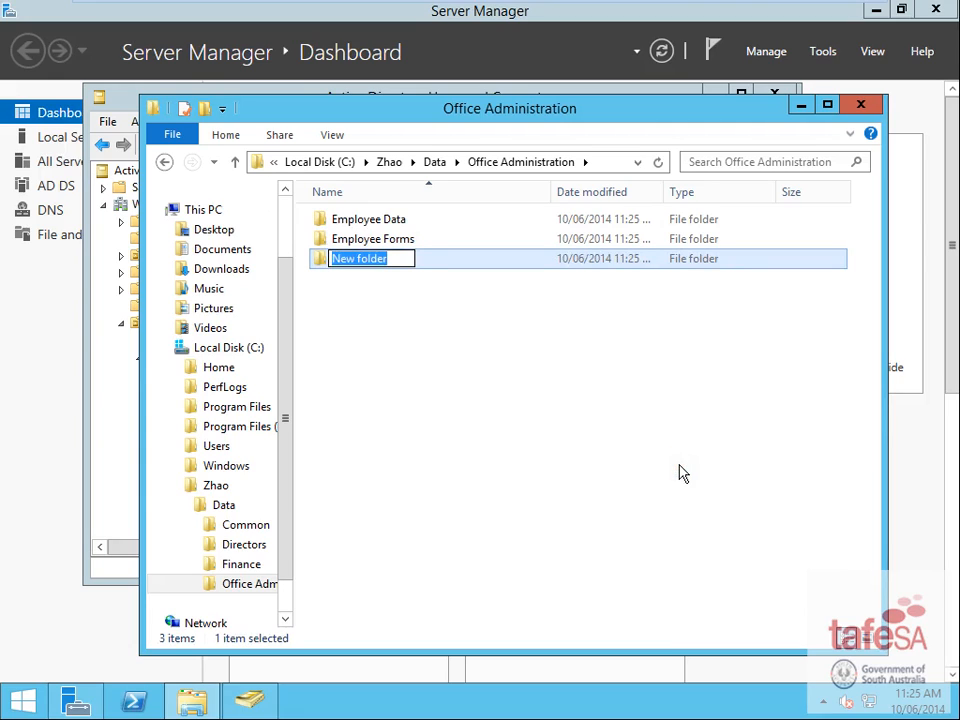
text(Flyer &)
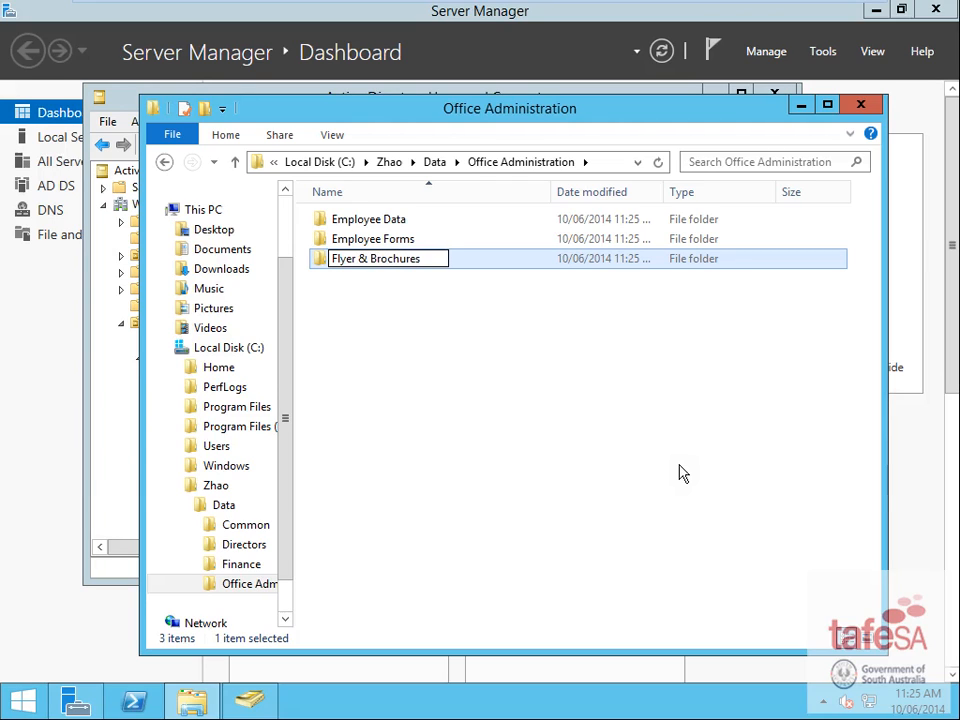
text( Brochures)
click(396, 416)
right_click(371, 411)
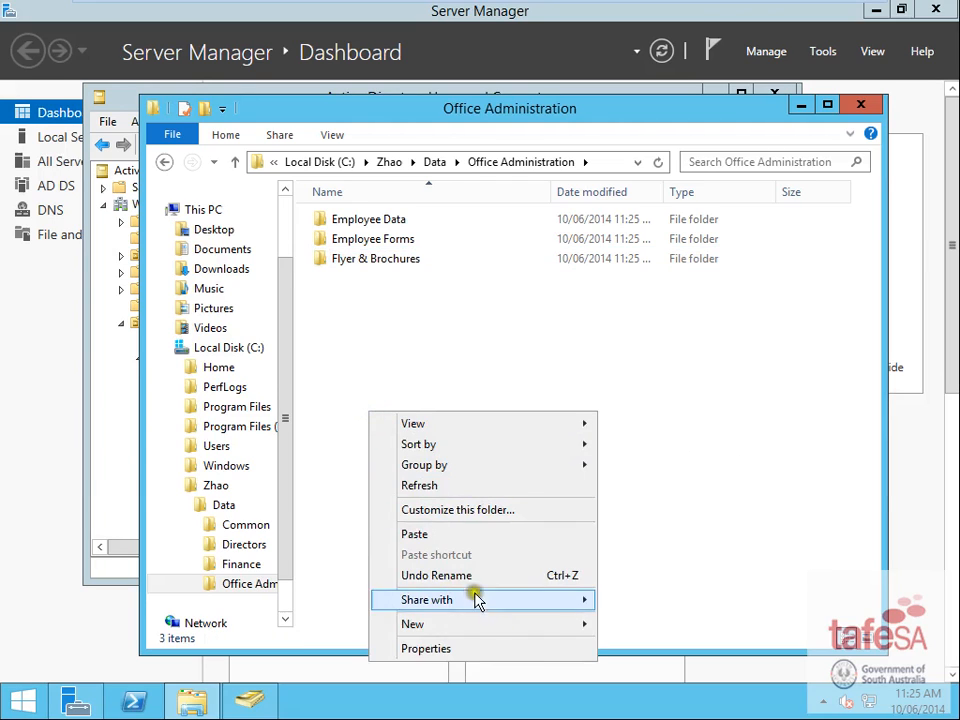
mouse_move(553, 627)
click(658, 497)
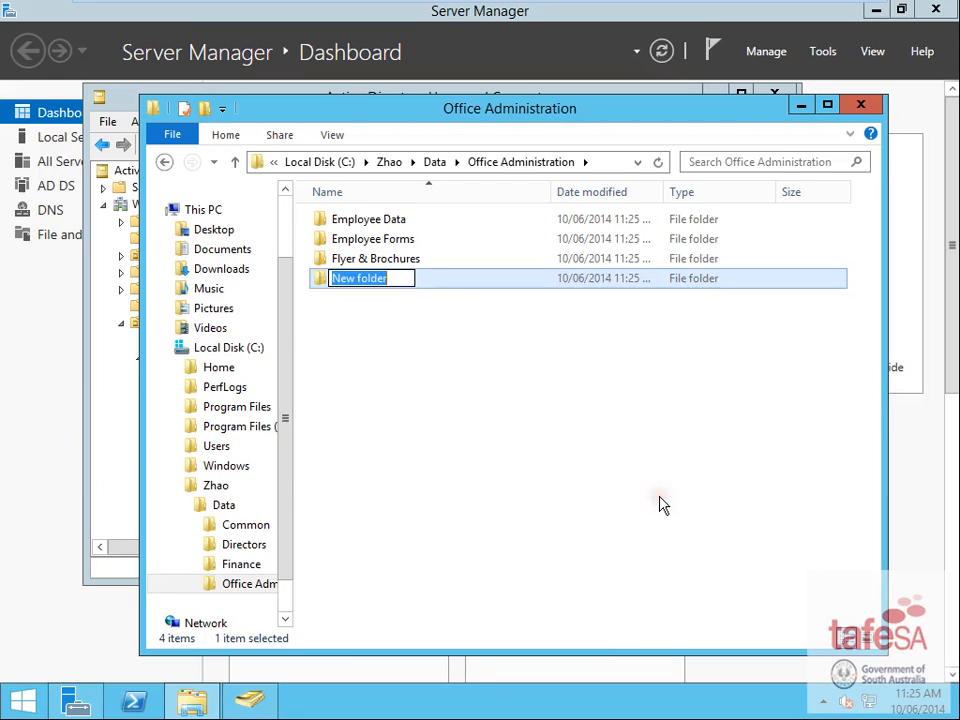
text(Logos)
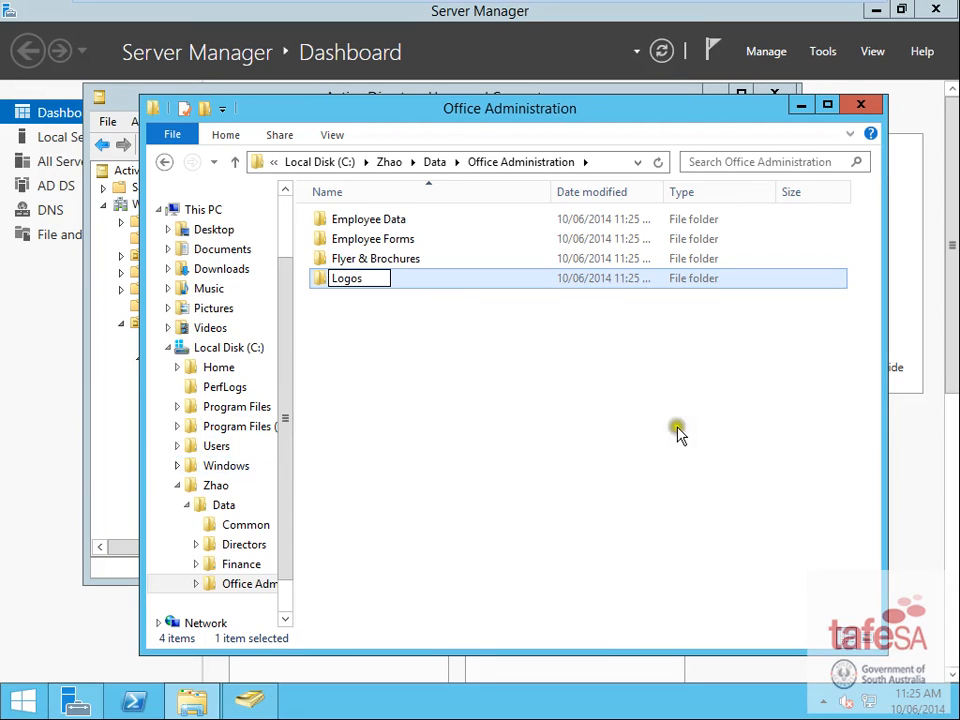
click(608, 420)
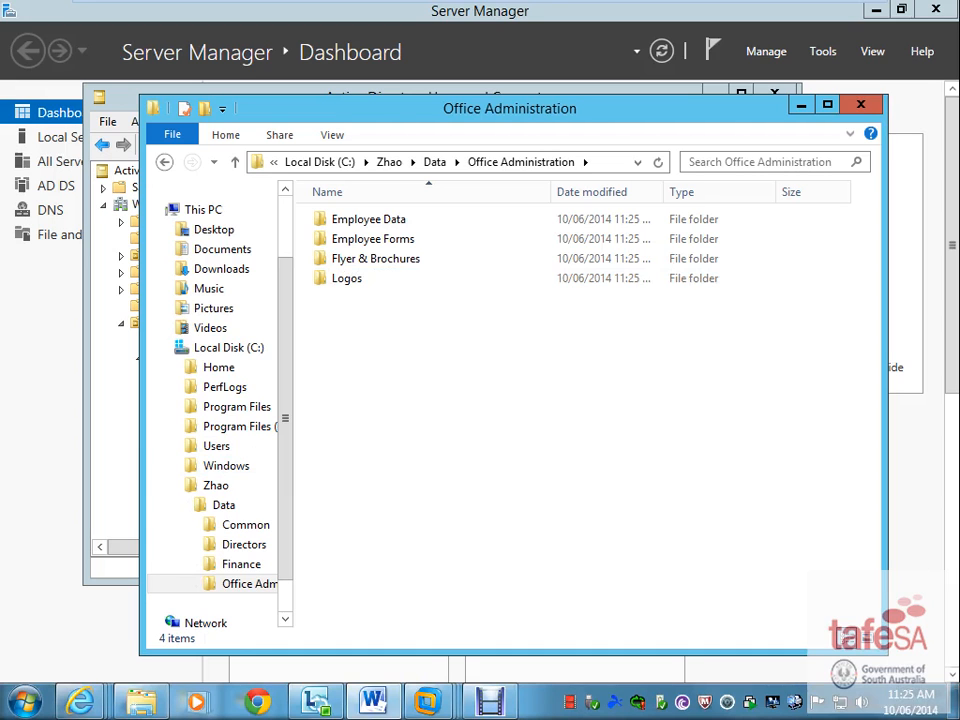
- Drag the Word task sheet off-screen so the server VM's File Explorer is visible
drag(0, 8, 490, 5)
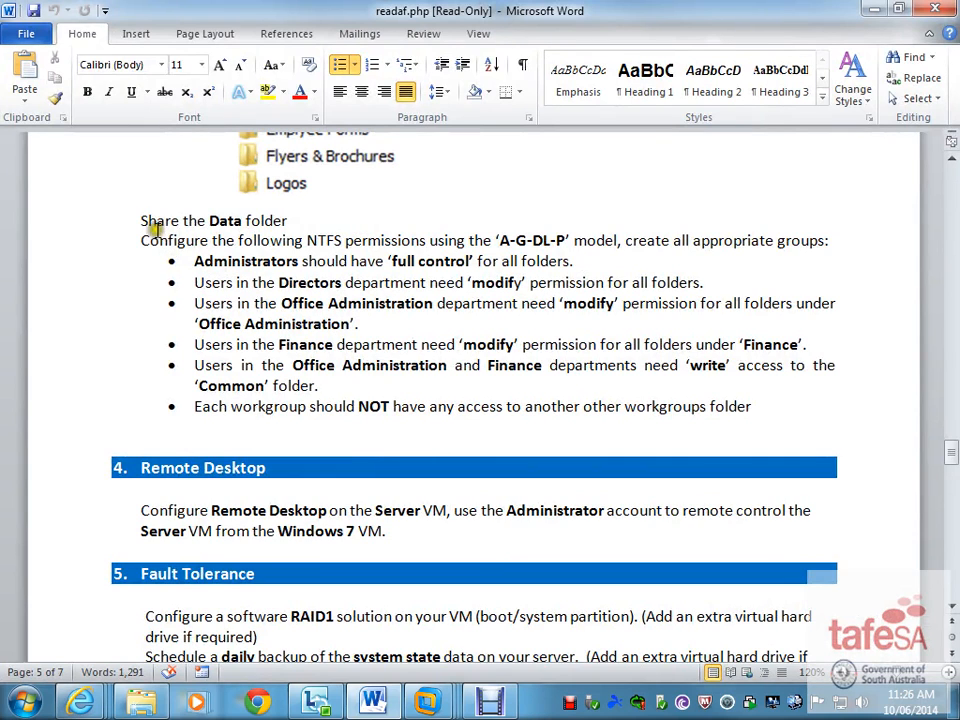
drag(535, 7, 0, 8)
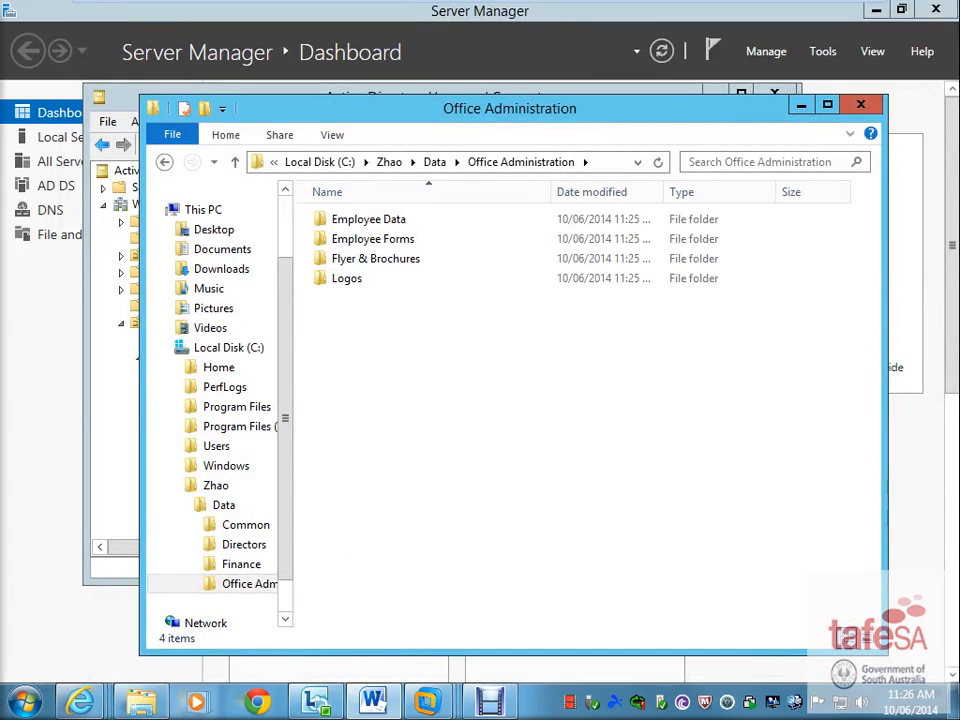
- Share the Data folder as 'Data' with Full Control for Everyone on the share
click(225, 506)
right_click(232, 507)
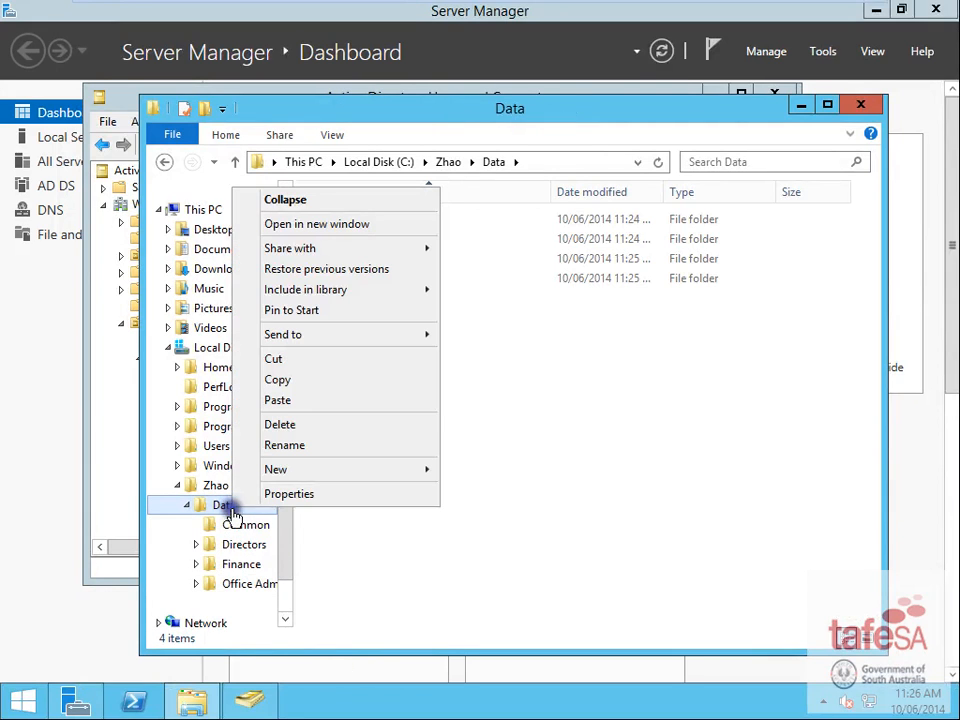
click(312, 496)
click(398, 268)
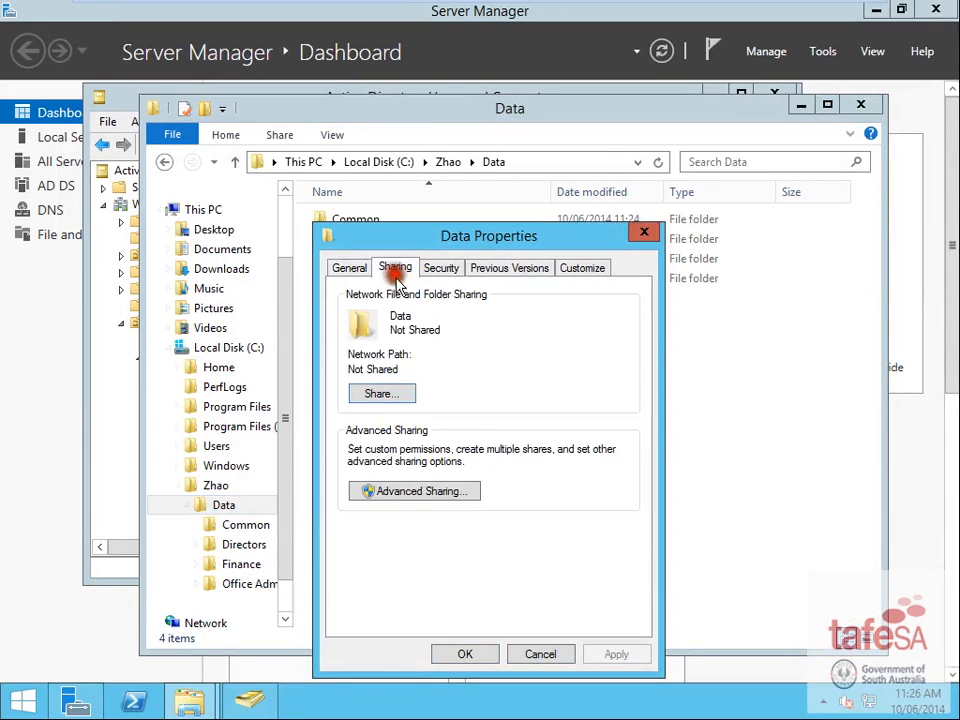
click(390, 492)
click(347, 301)
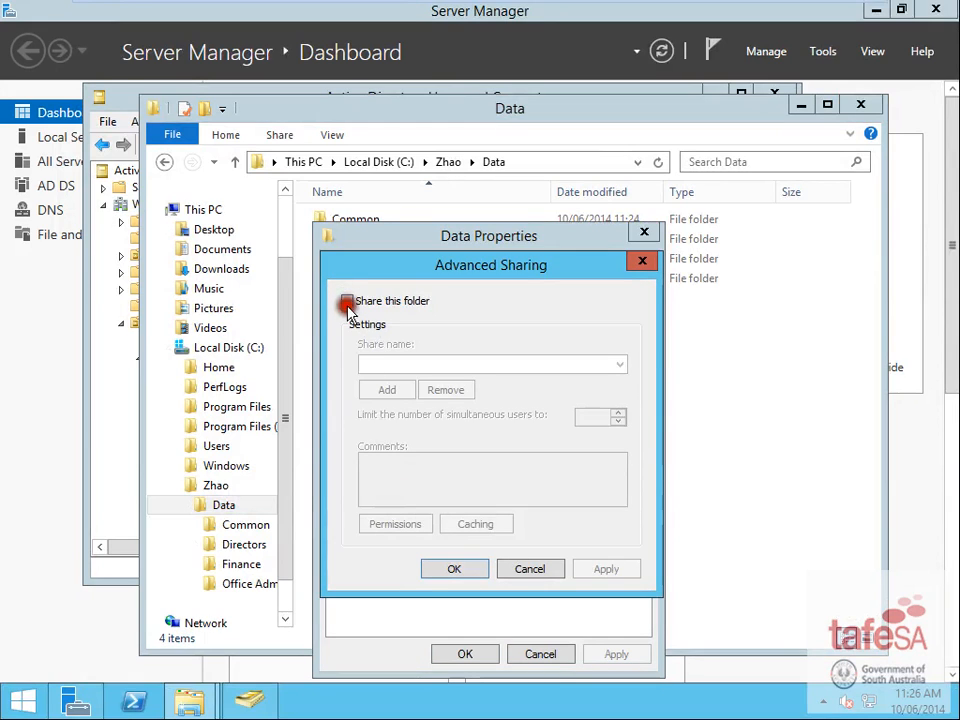
click(412, 526)
click(565, 492)
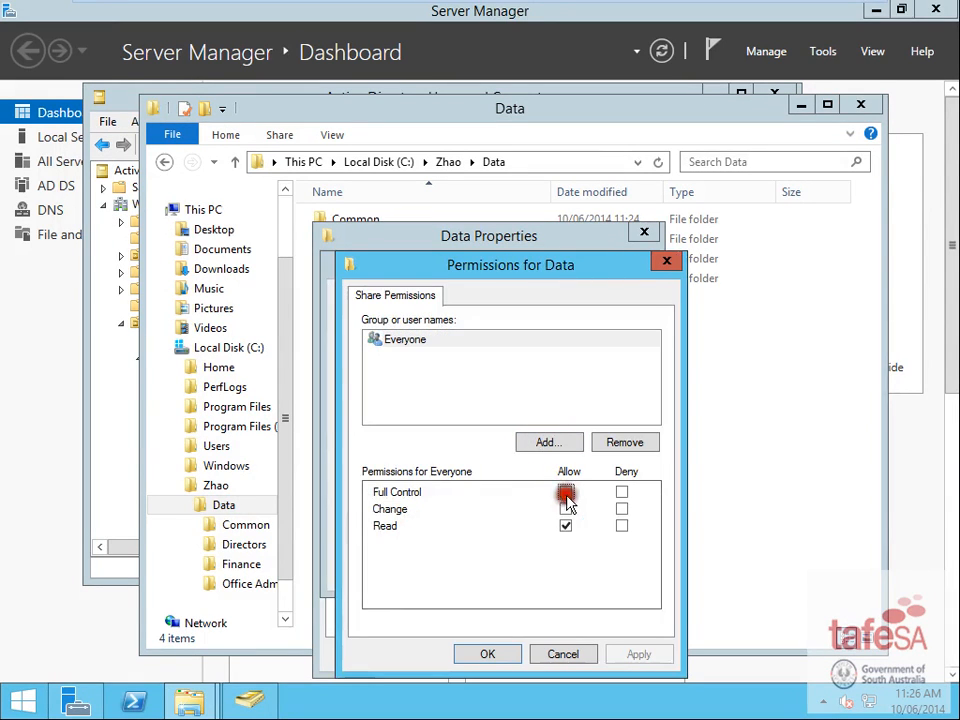
click(488, 655)
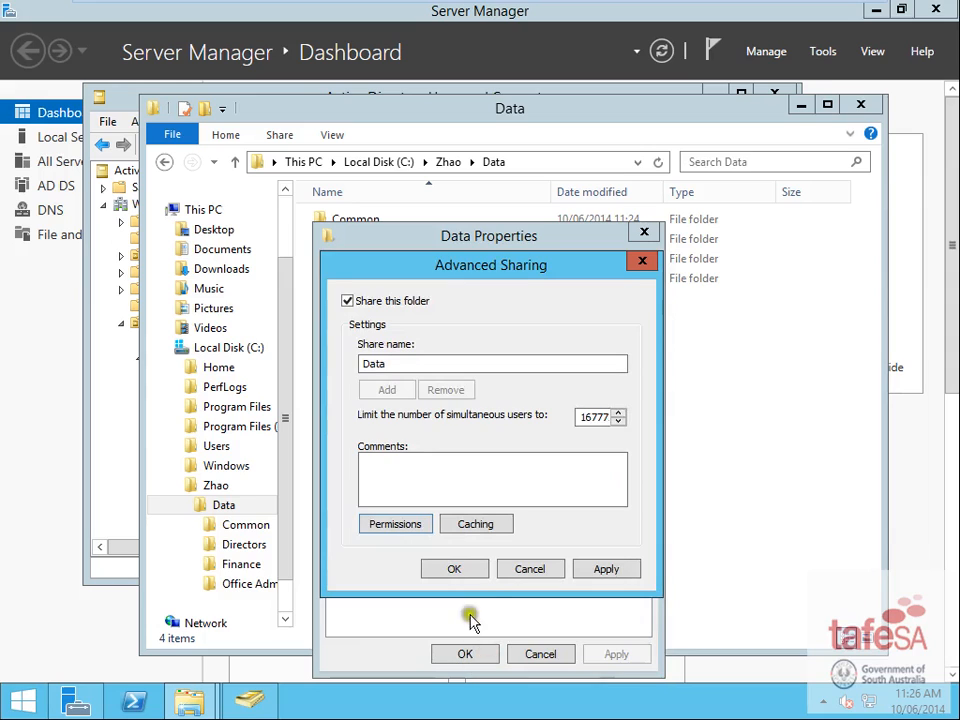
click(466, 567)
click(484, 654)
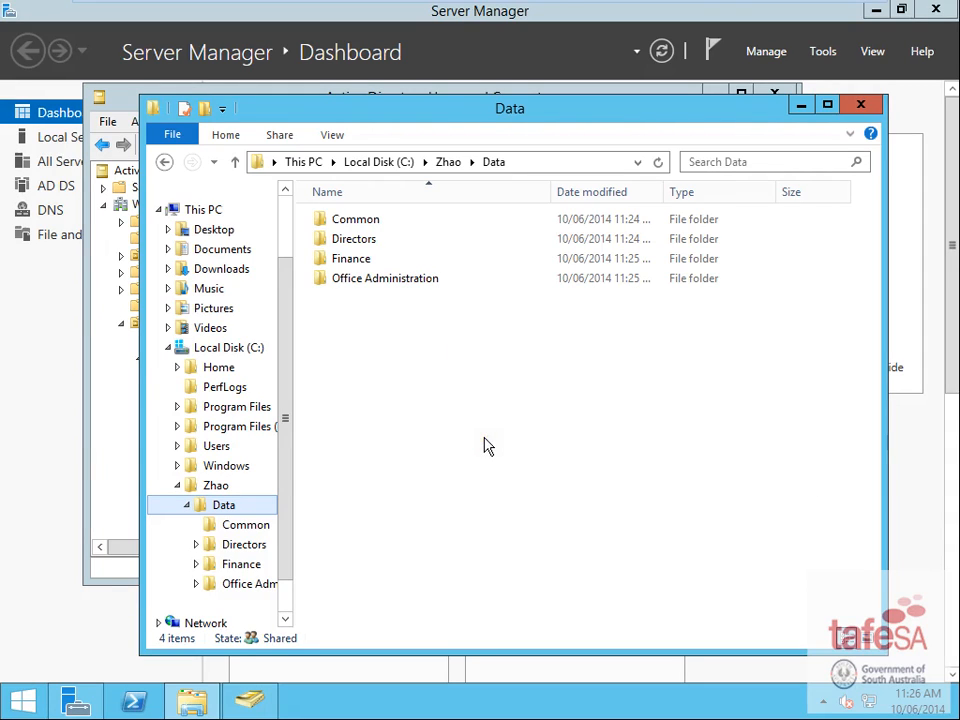
- Open the Data folder's Security tab and view the Administrators group's permissions
right_click(222, 513)
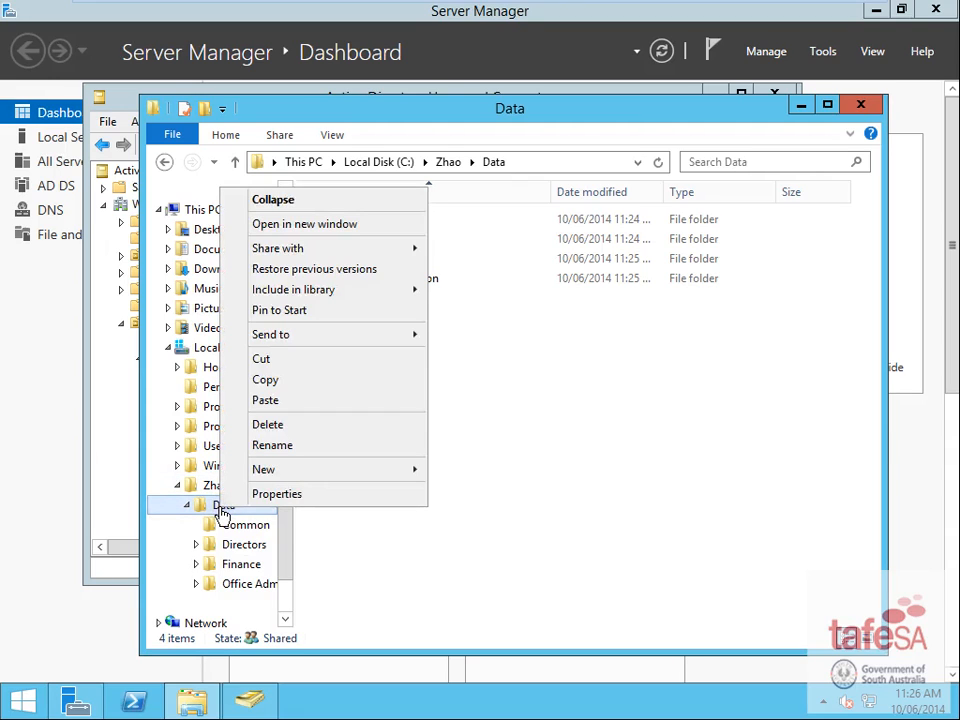
click(270, 494)
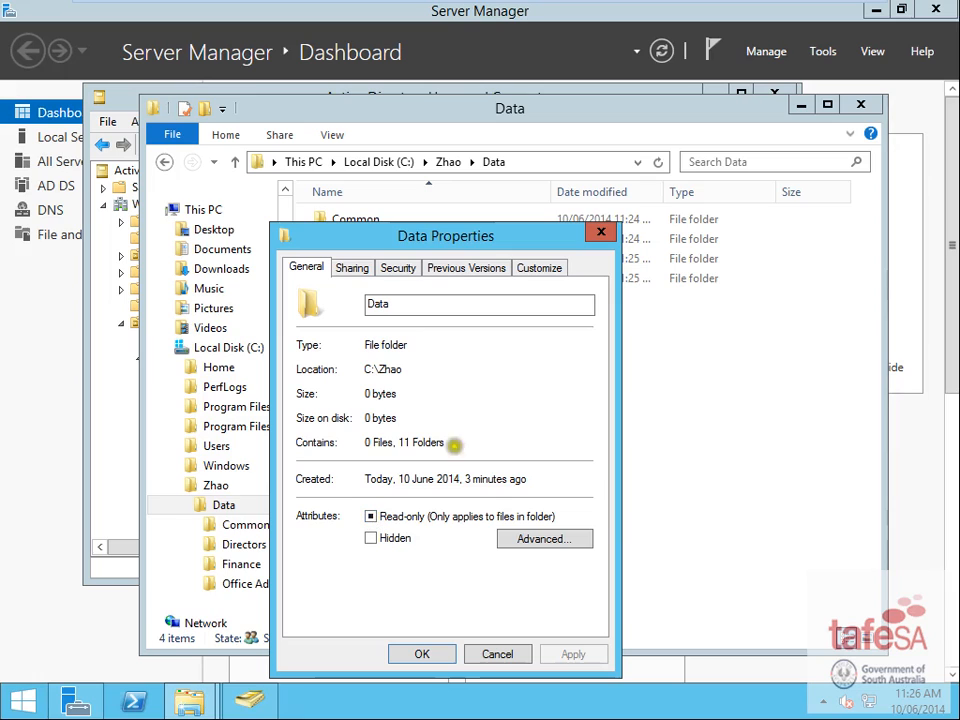
click(398, 268)
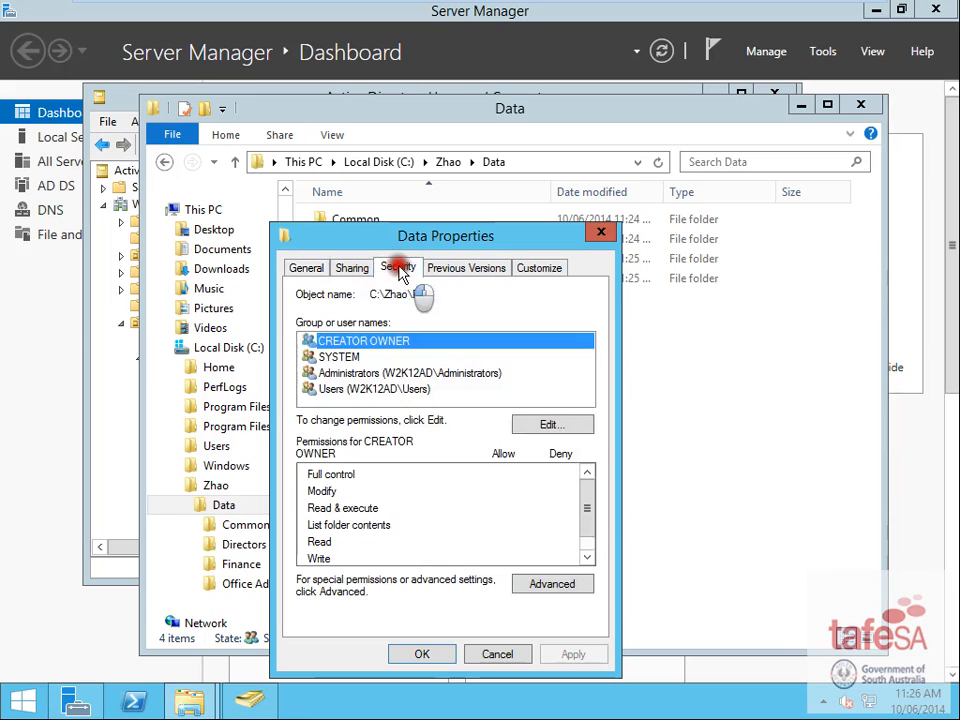
click(366, 372)
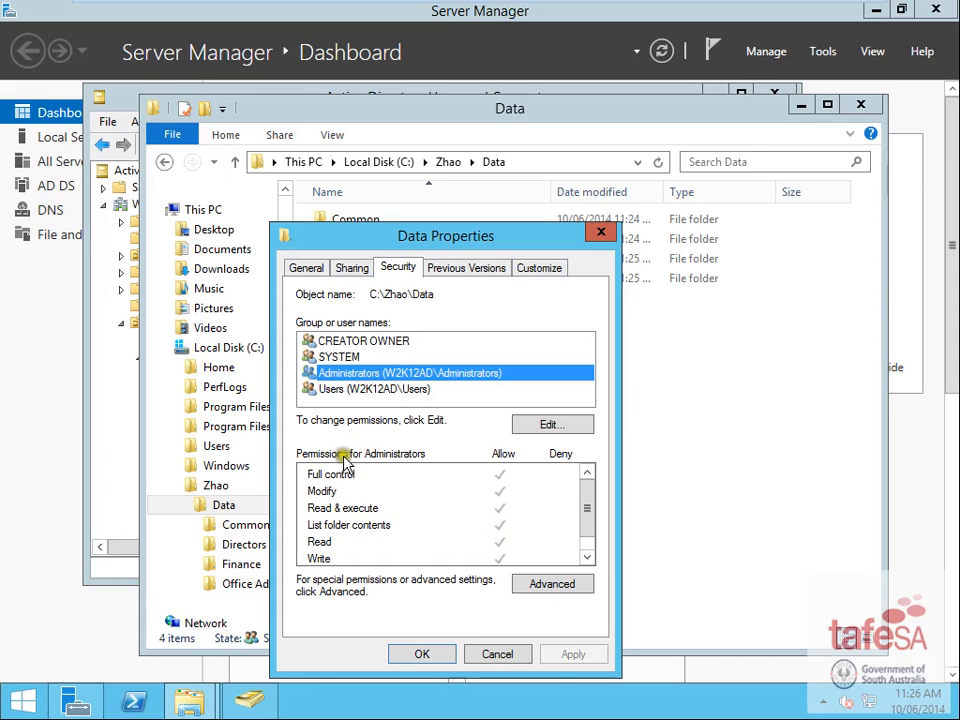
- Close Data's properties, reread the brief's NTFS requirements in Word, then return to the server VM
click(421, 653)
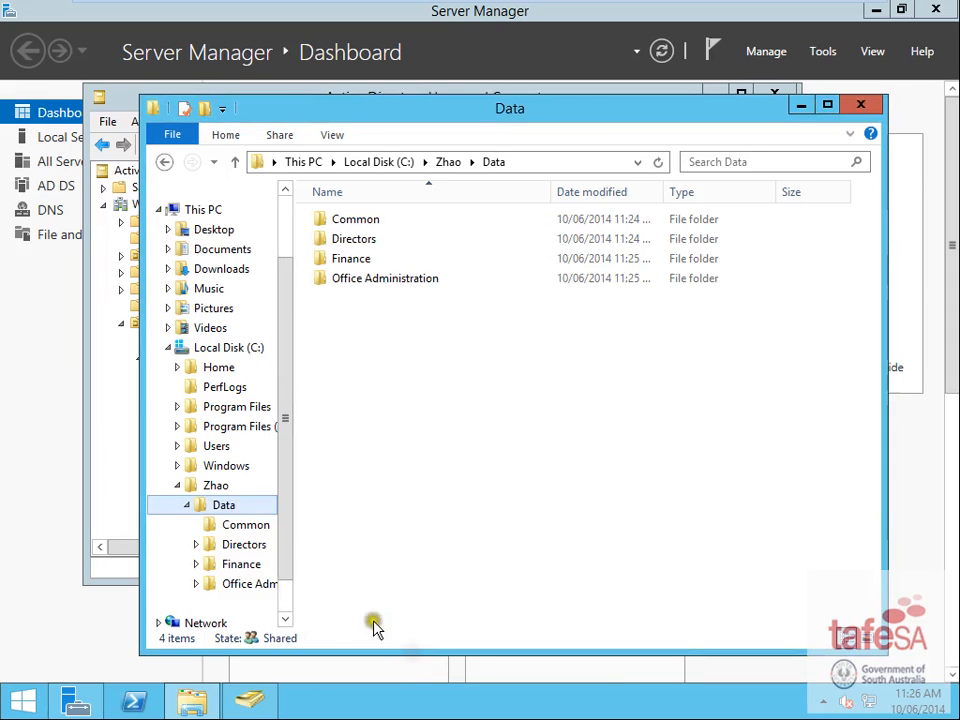
key(ctrl+alt)
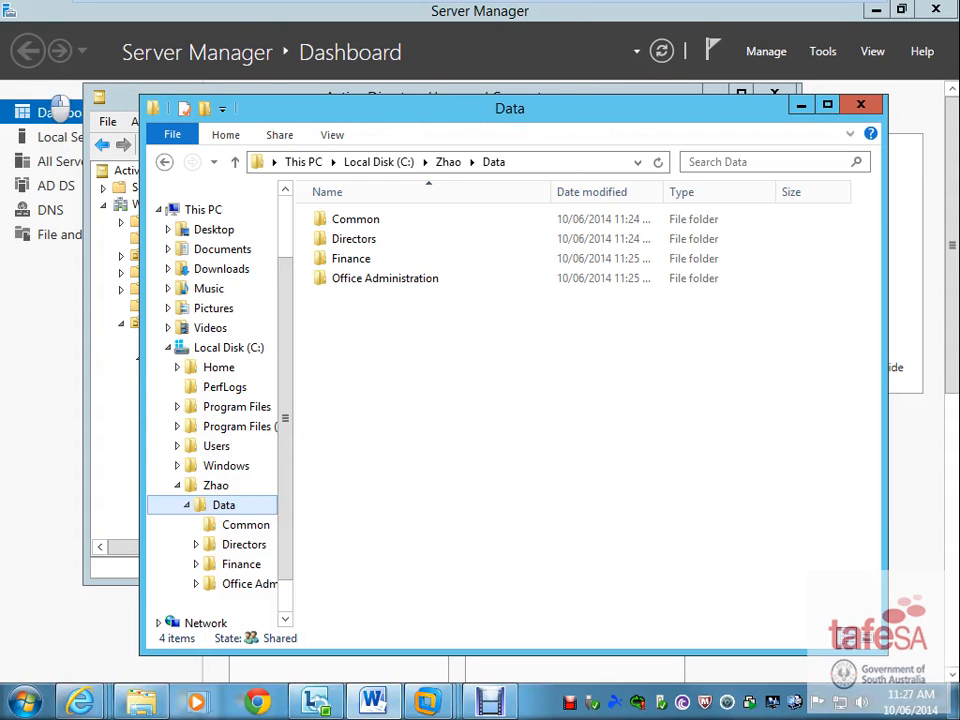
click(846, 17)
drag(0, 40, 375, 2)
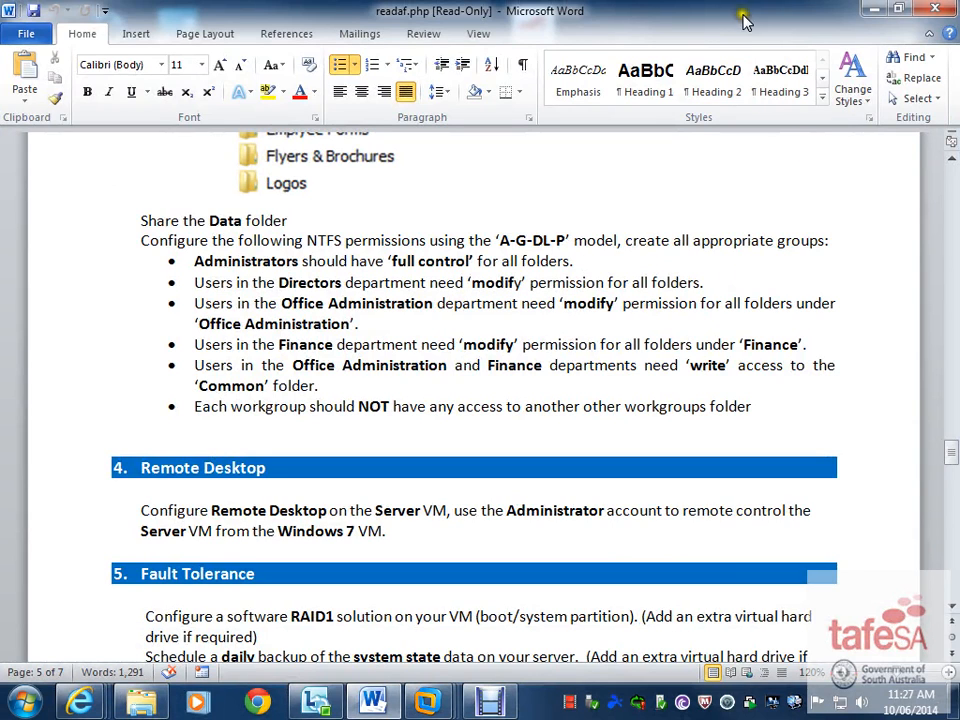
click(874, 9)
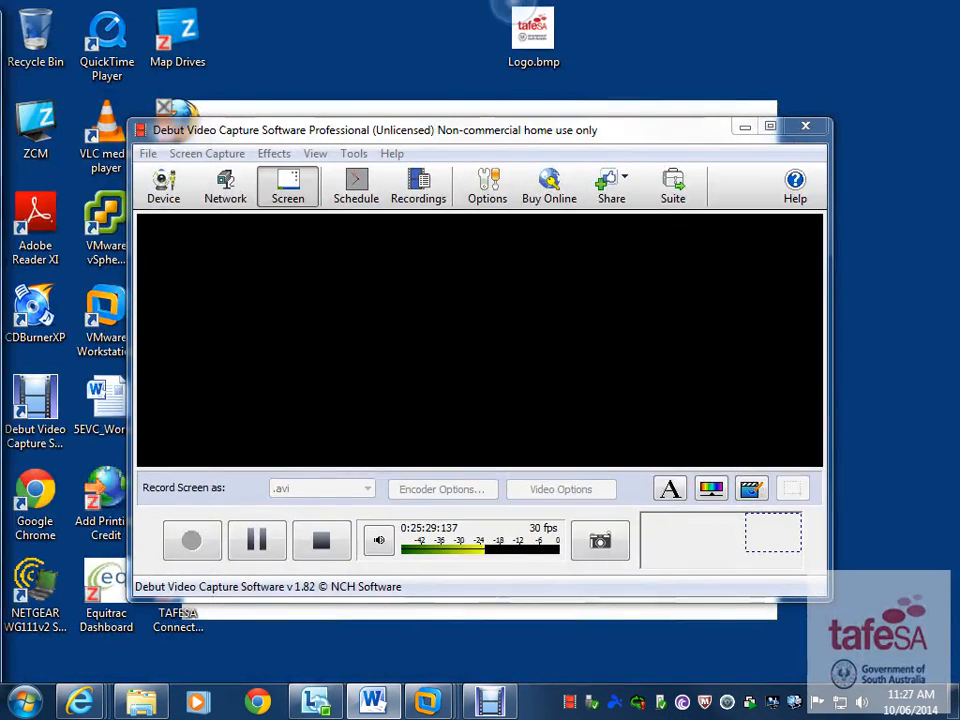
mouse_move(428, 700)
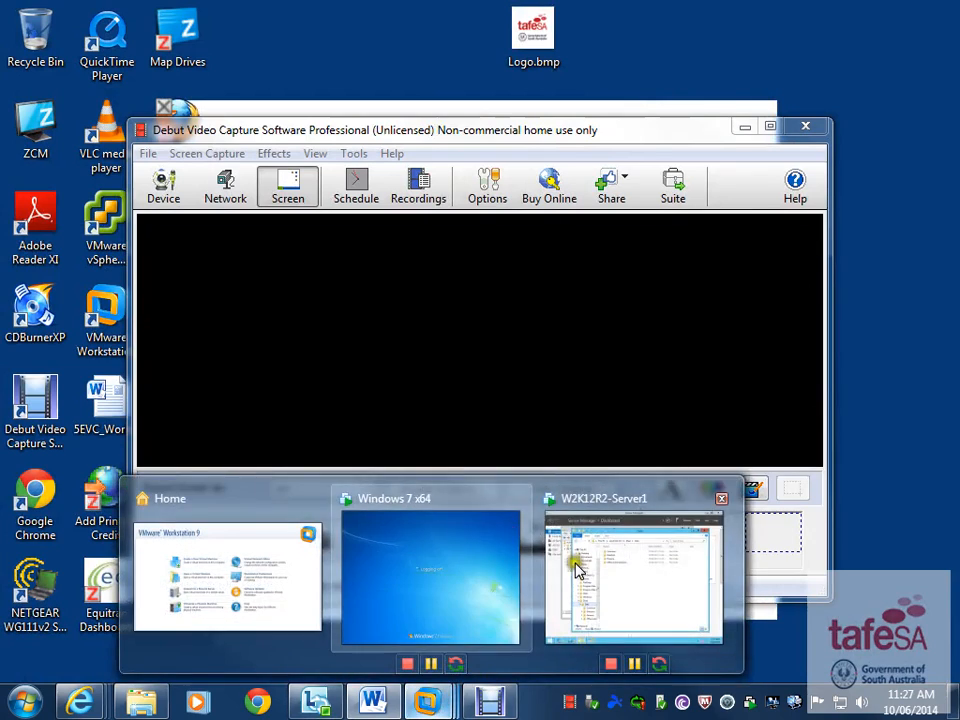
click(610, 562)
- Disable inheritance on Data, converting inherited permissions into explicit entries
right_click(230, 505)
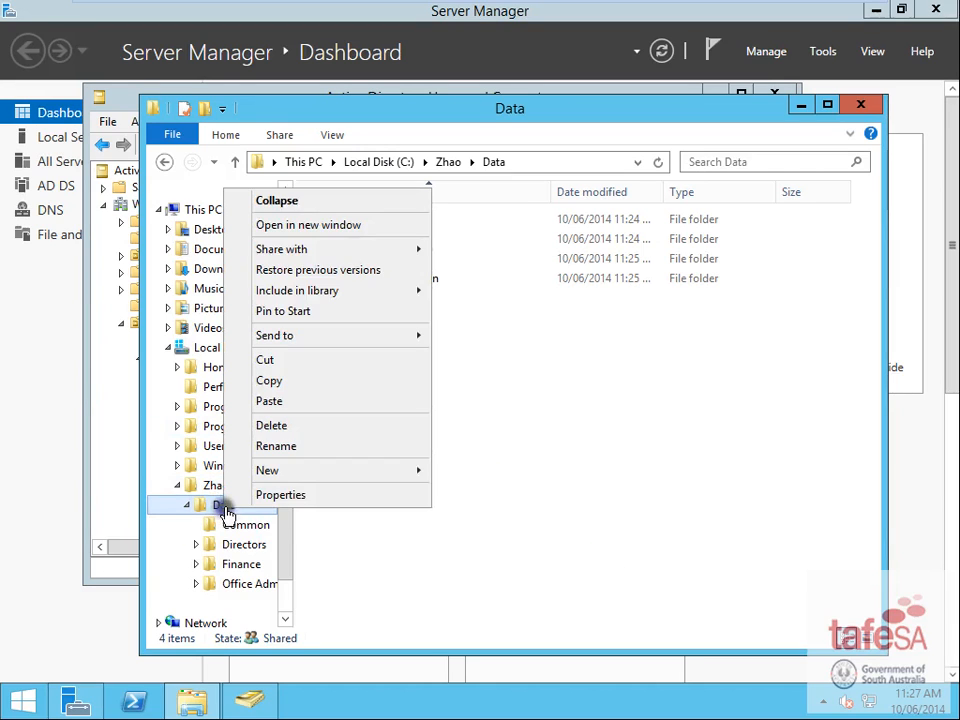
click(279, 494)
click(408, 267)
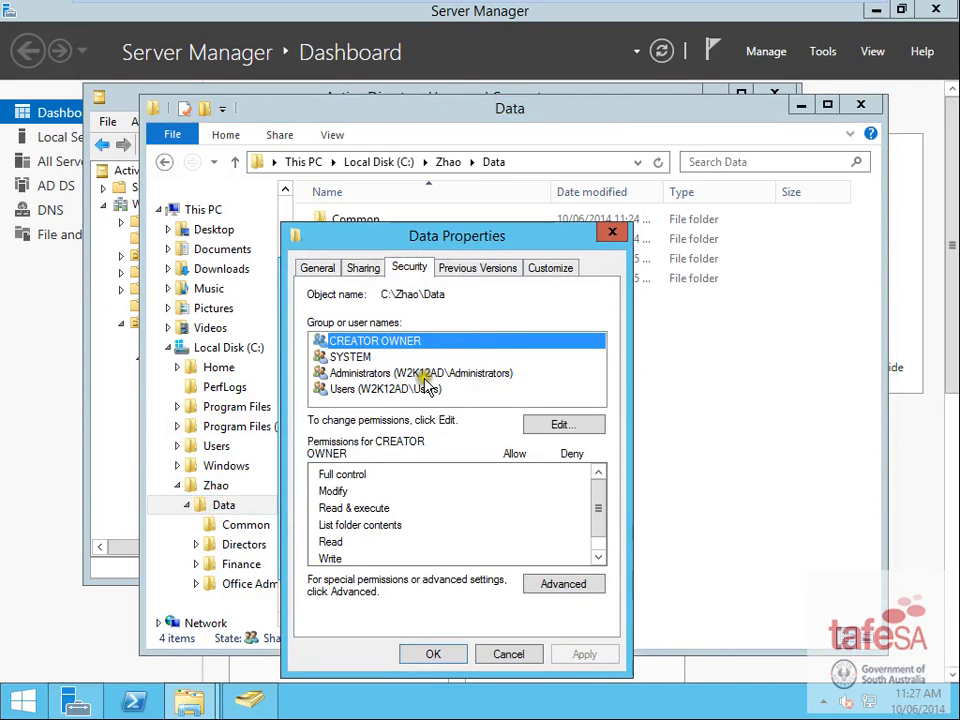
click(349, 396)
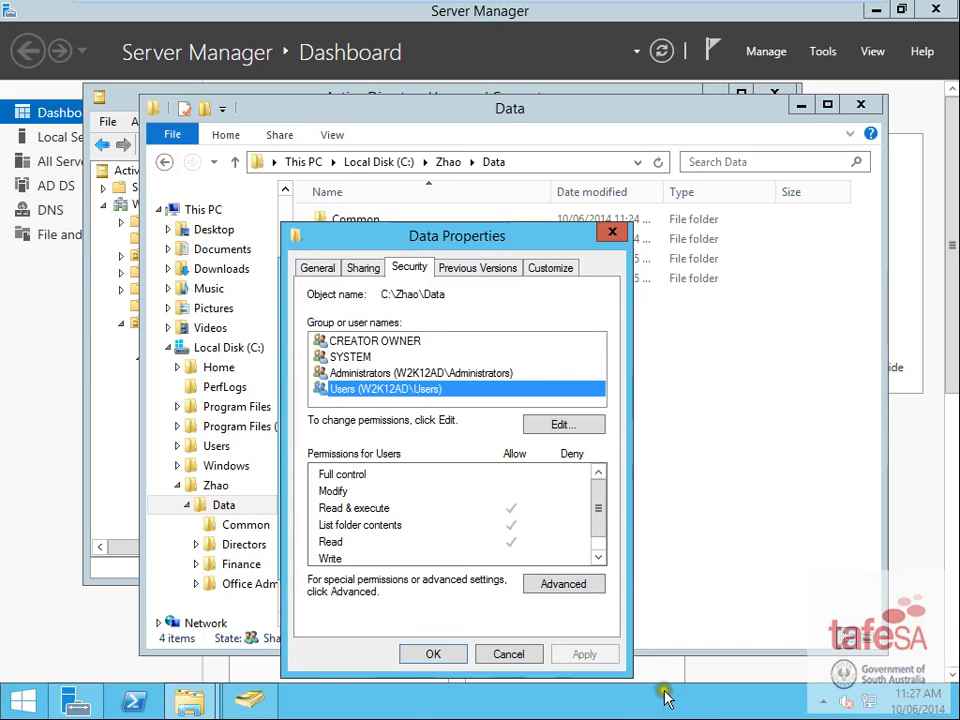
click(572, 588)
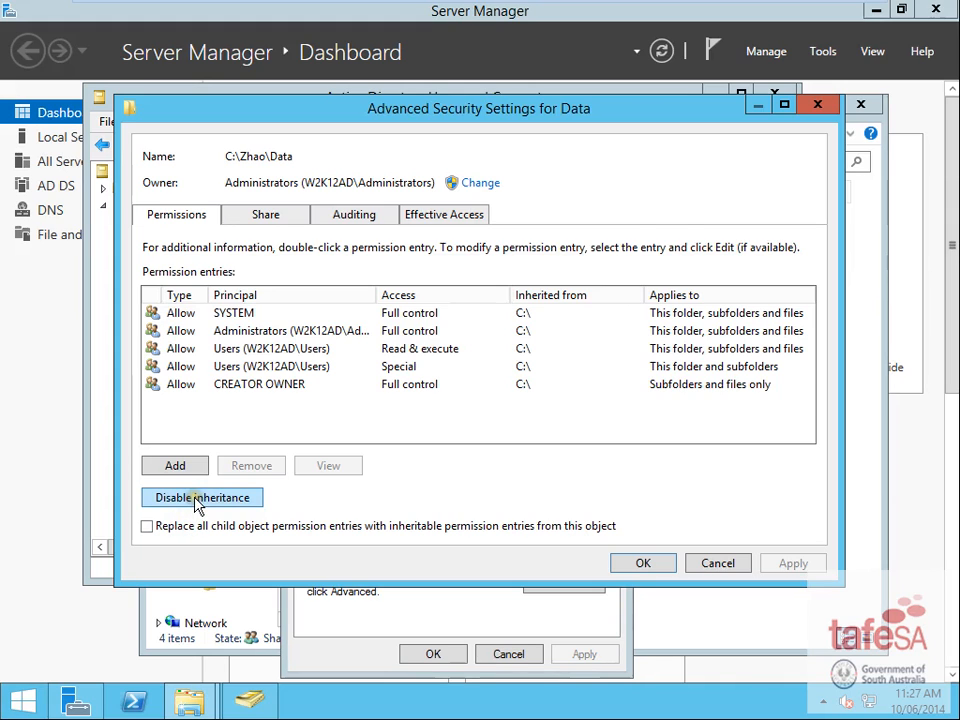
click(197, 500)
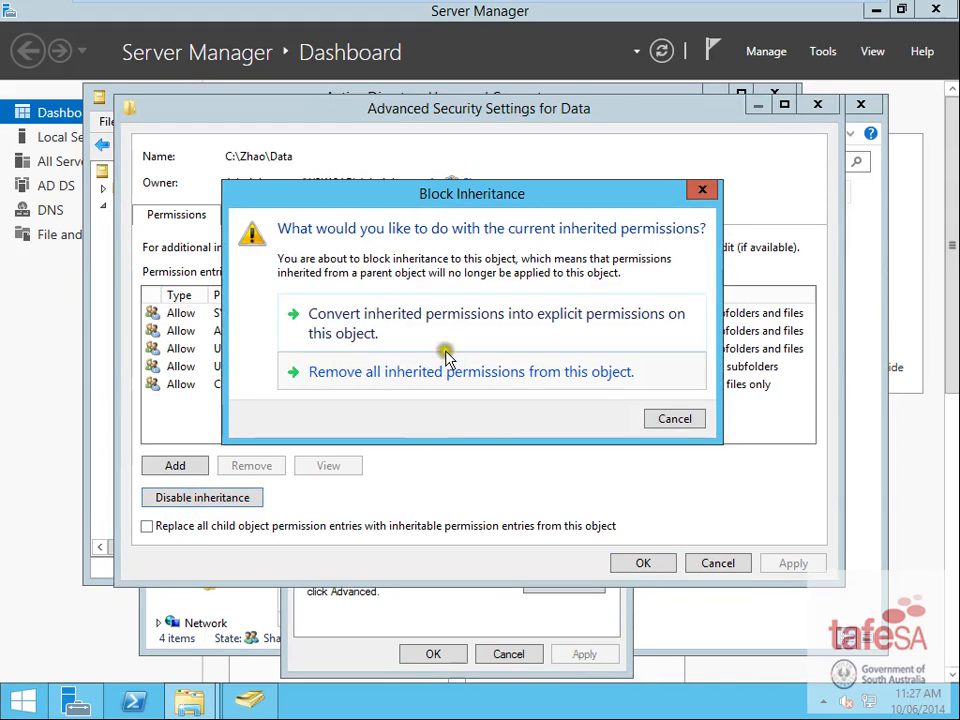
click(390, 336)
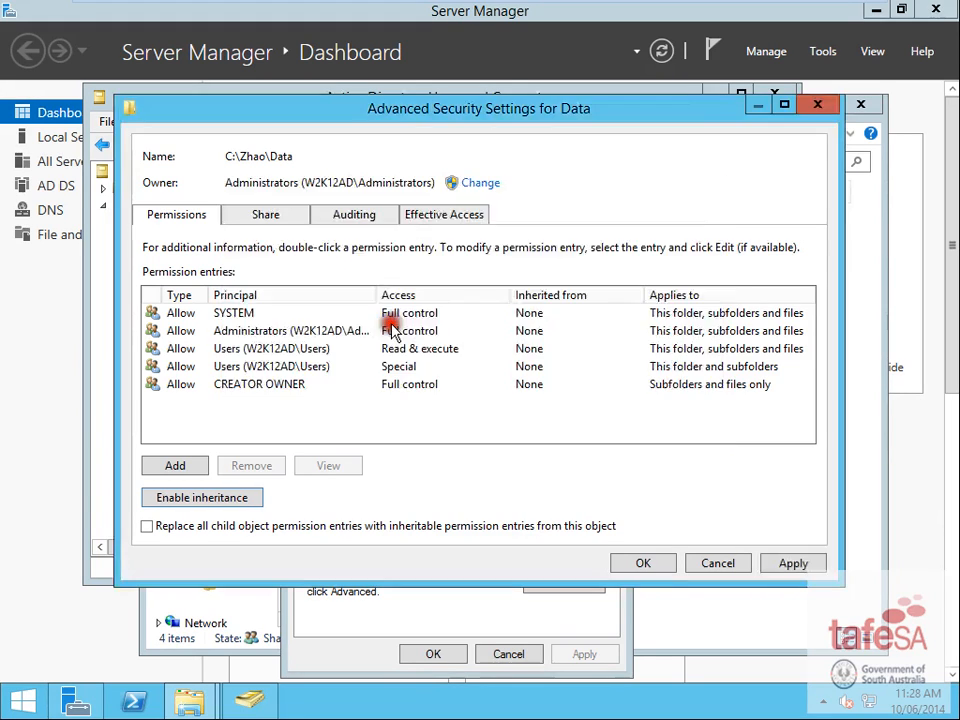
click(645, 564)
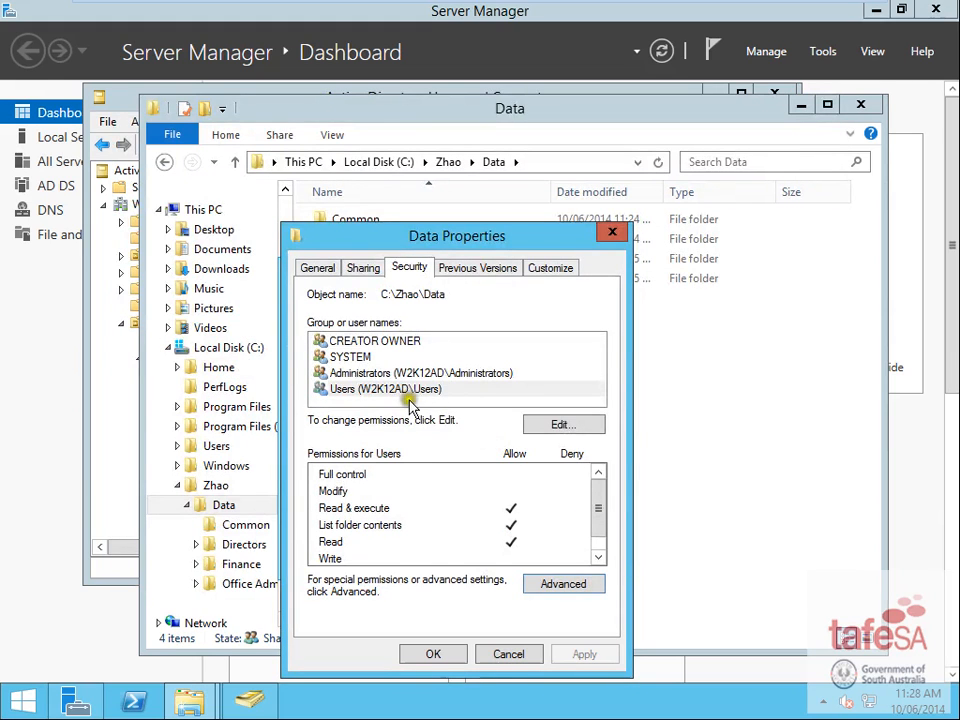
- Remove the Users group from the Data folder's permissions
click(345, 395)
click(552, 424)
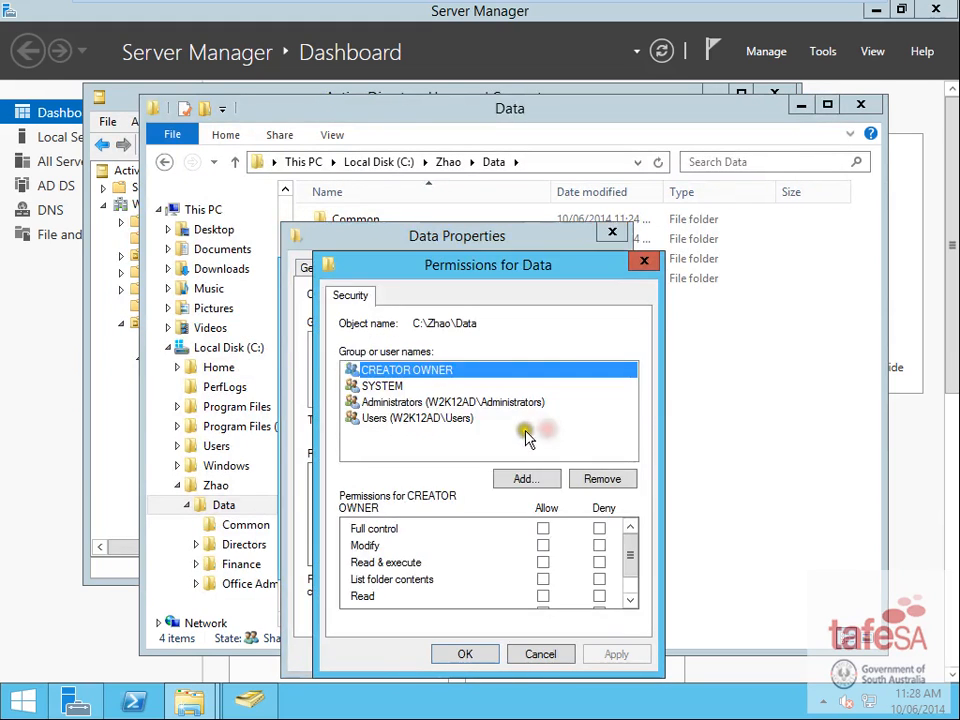
click(400, 418)
click(602, 480)
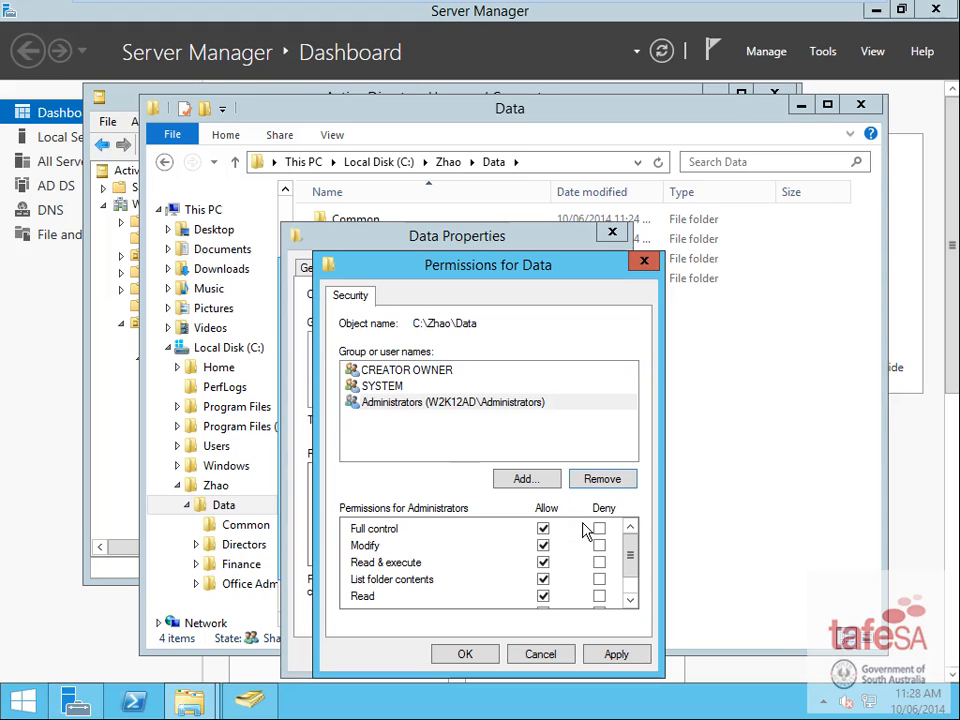
- Add DL_Directors_Access with Modify permission on Data and apply the changes
click(527, 478)
text(dl)
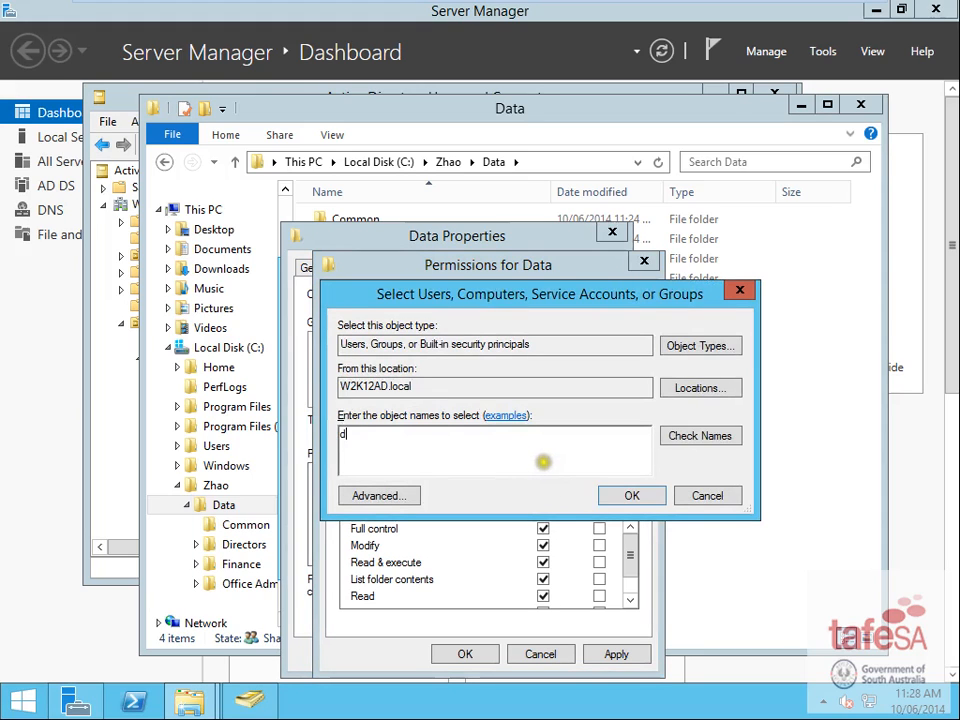
click(687, 436)
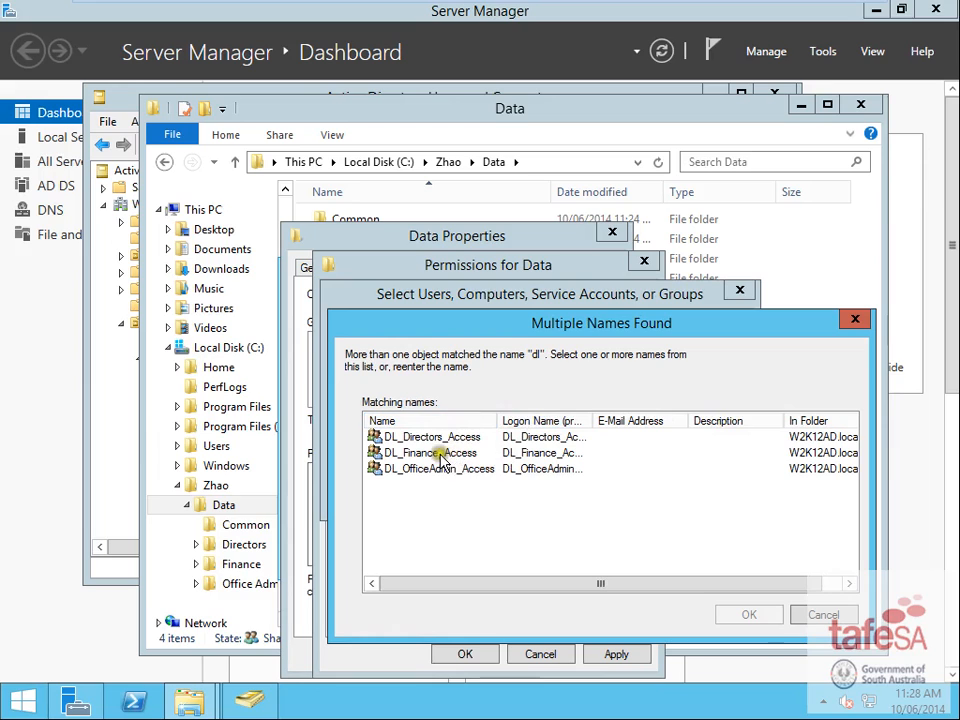
double_click(443, 440)
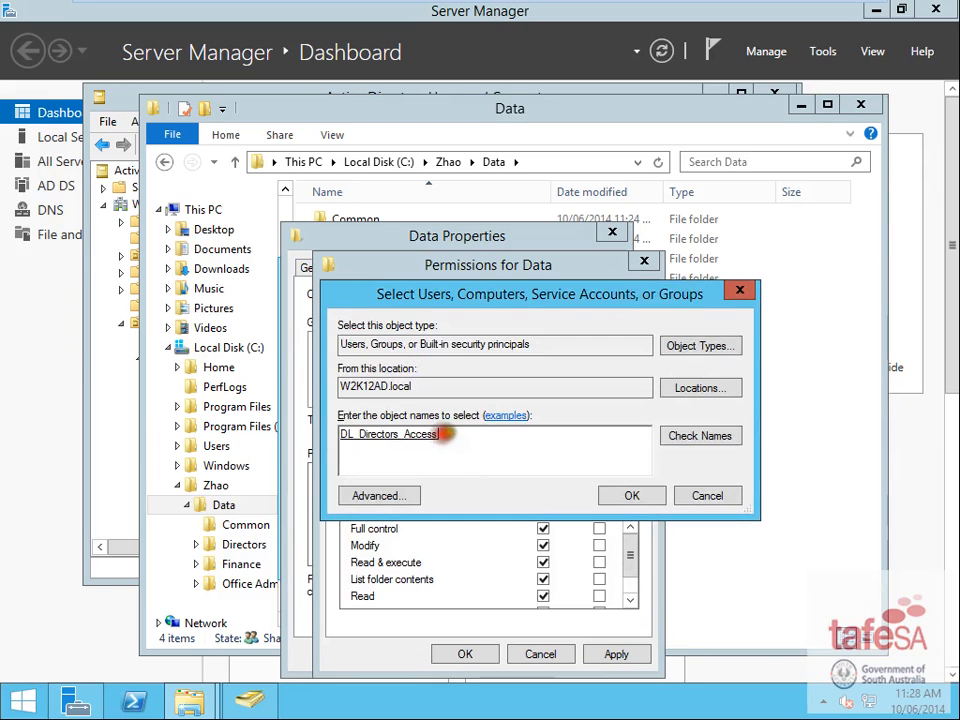
click(631, 496)
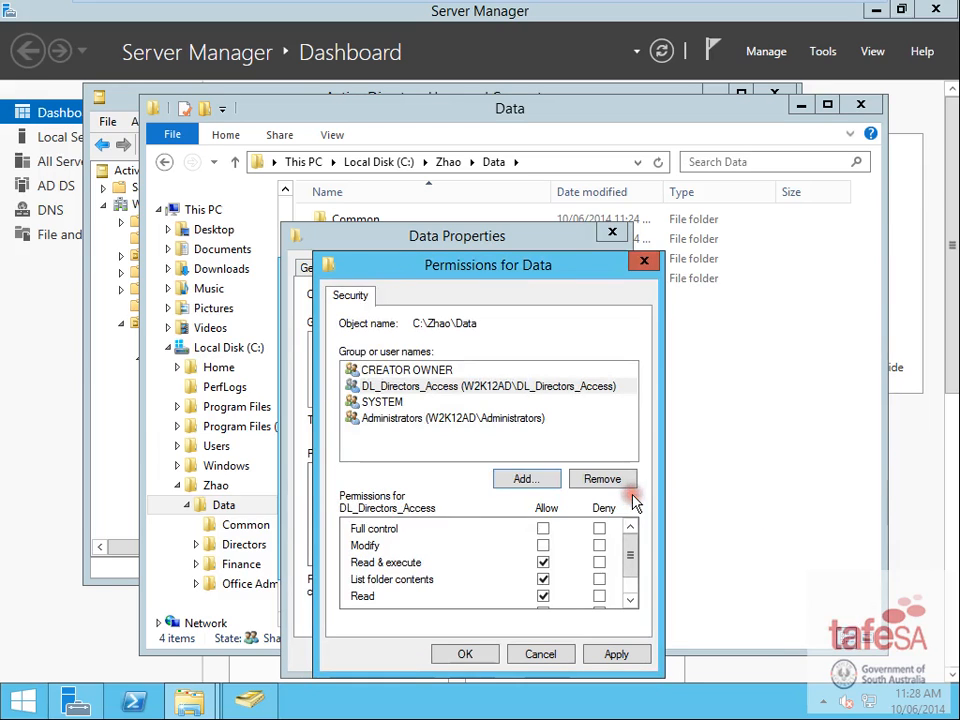
click(543, 546)
scroll(545, 548, down, 1)
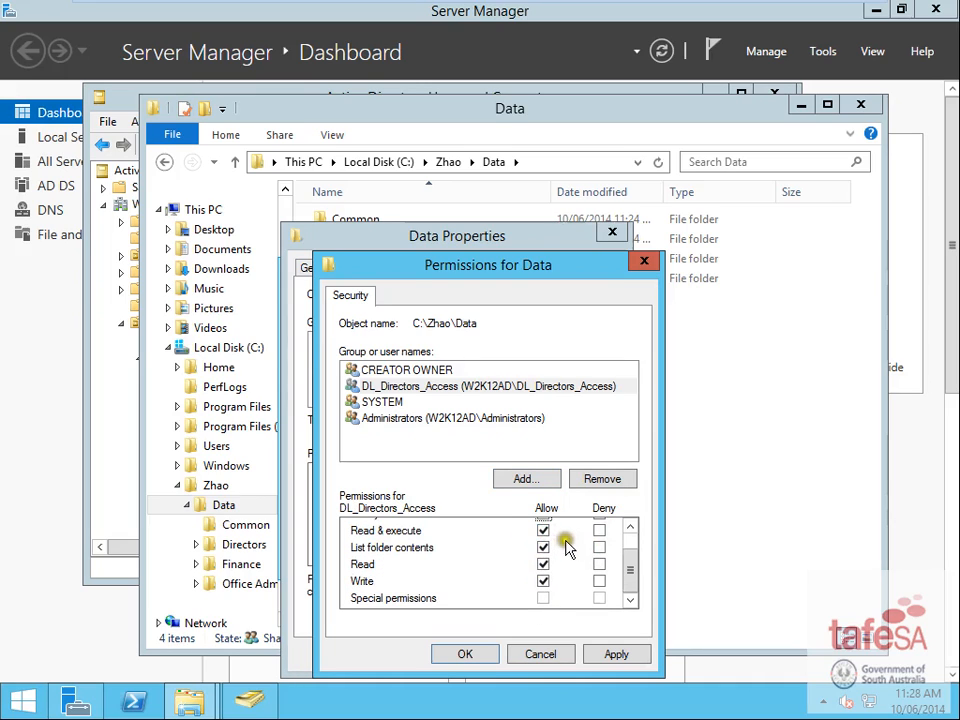
scroll(566, 555, up, 1)
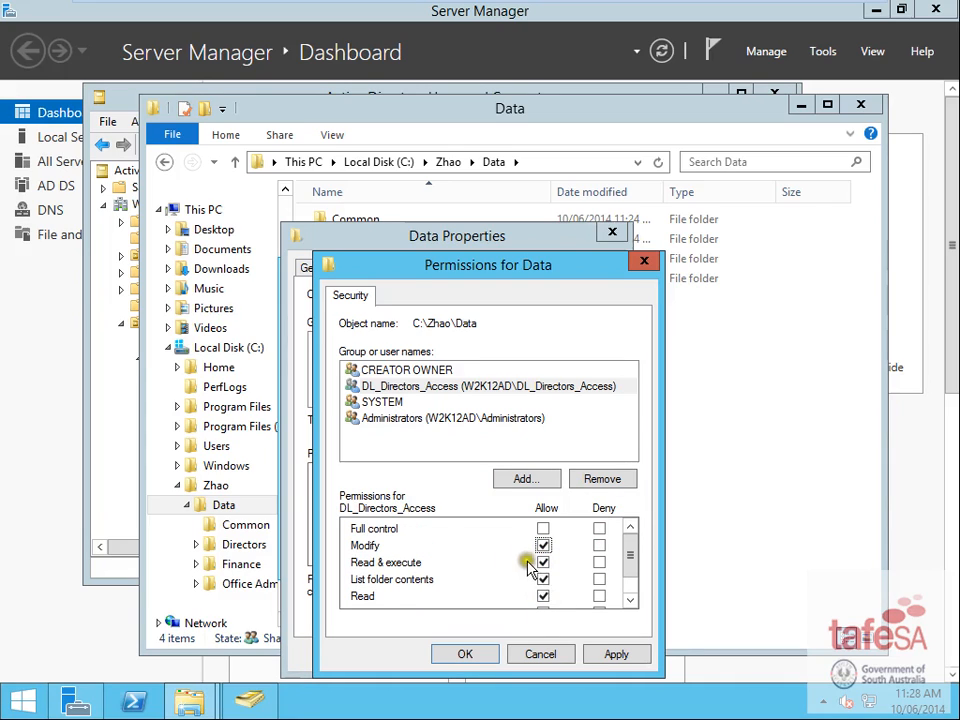
click(458, 656)
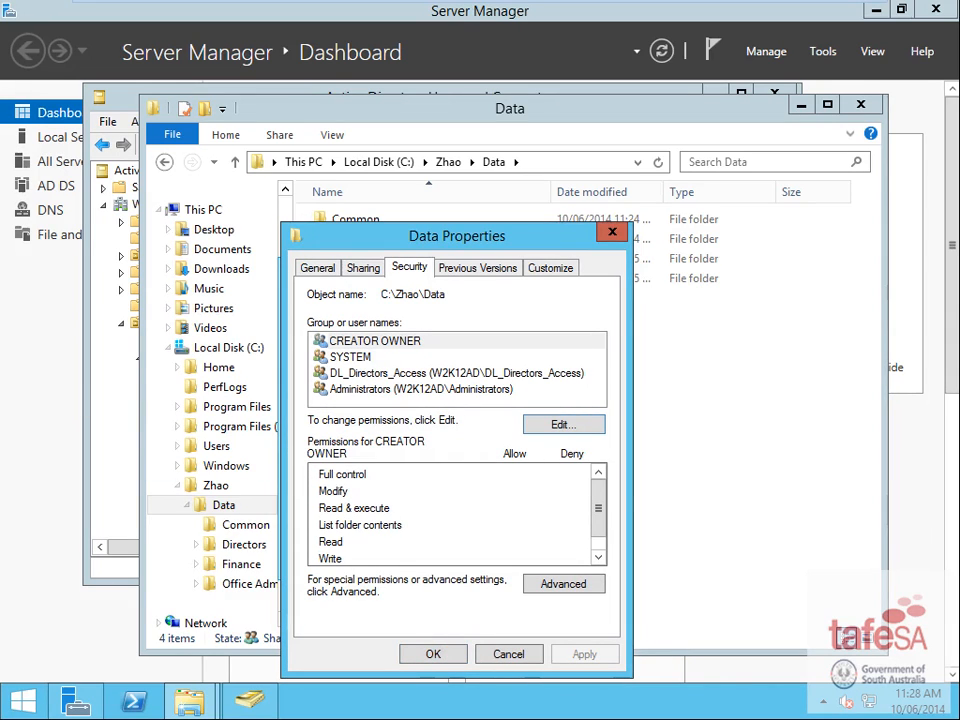
click(425, 654)
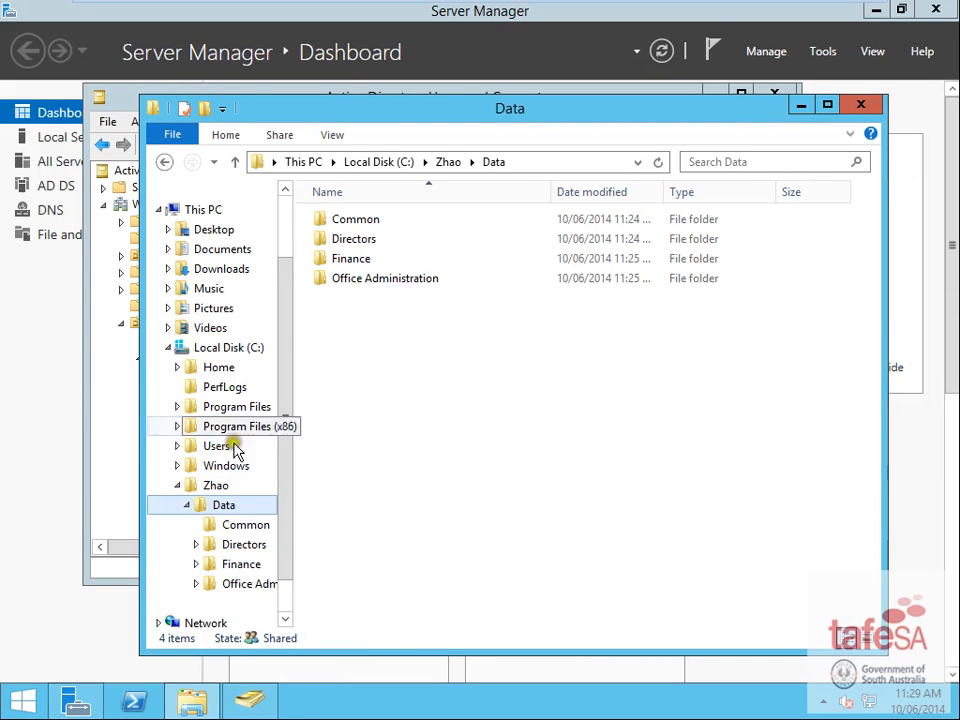
- Add the DL_OfficeAdmin_Access group to the Office Administration folder's security permissions
click(230, 587)
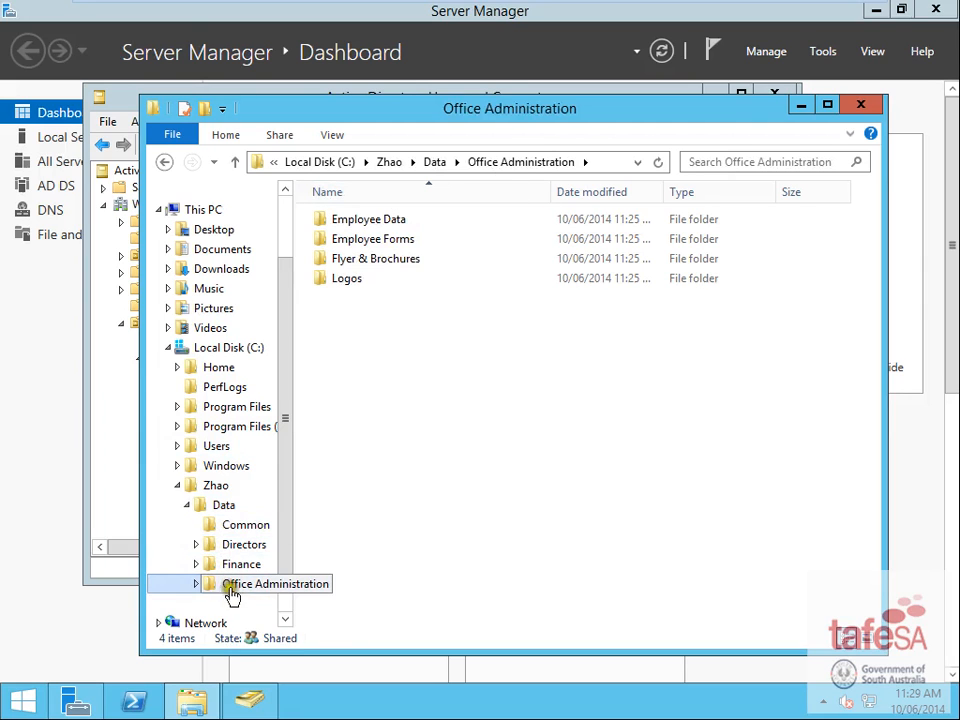
right_click(225, 590)
click(244, 624)
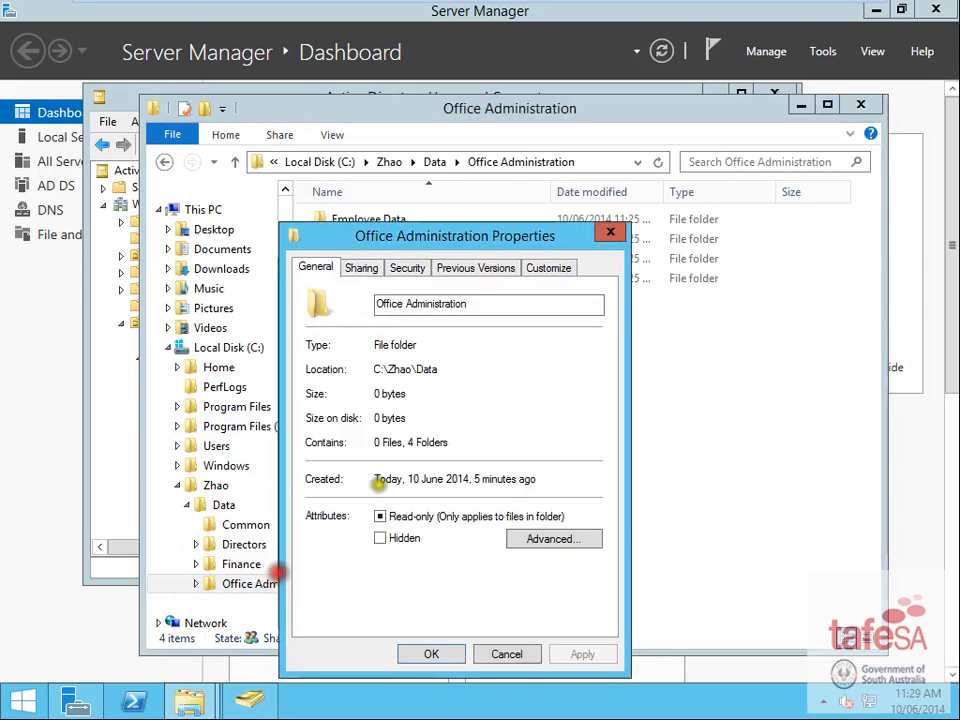
click(408, 268)
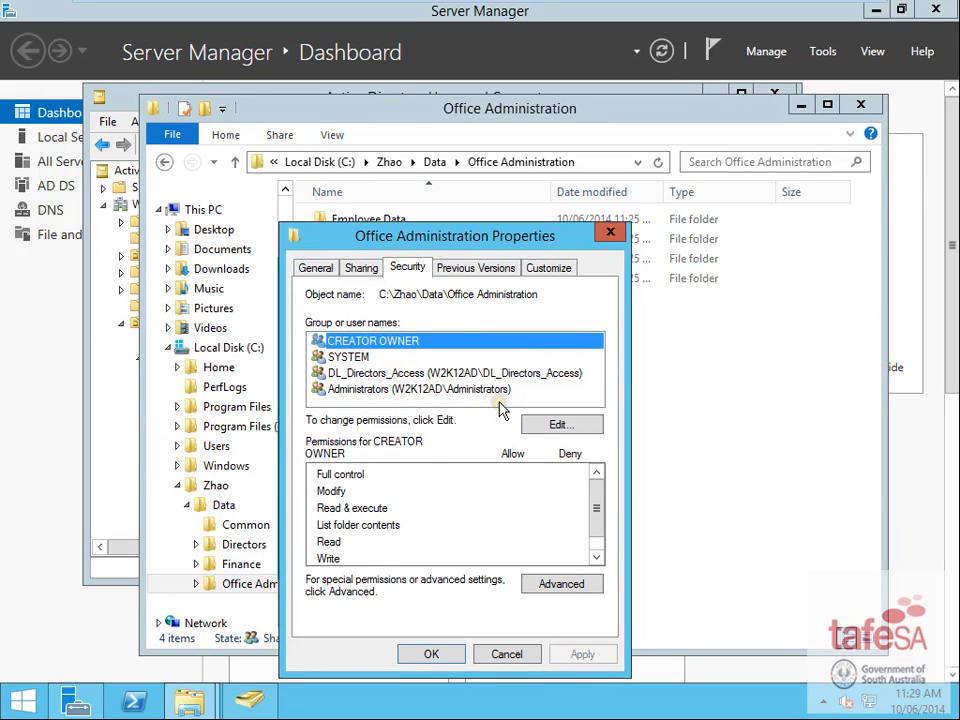
click(570, 426)
click(553, 478)
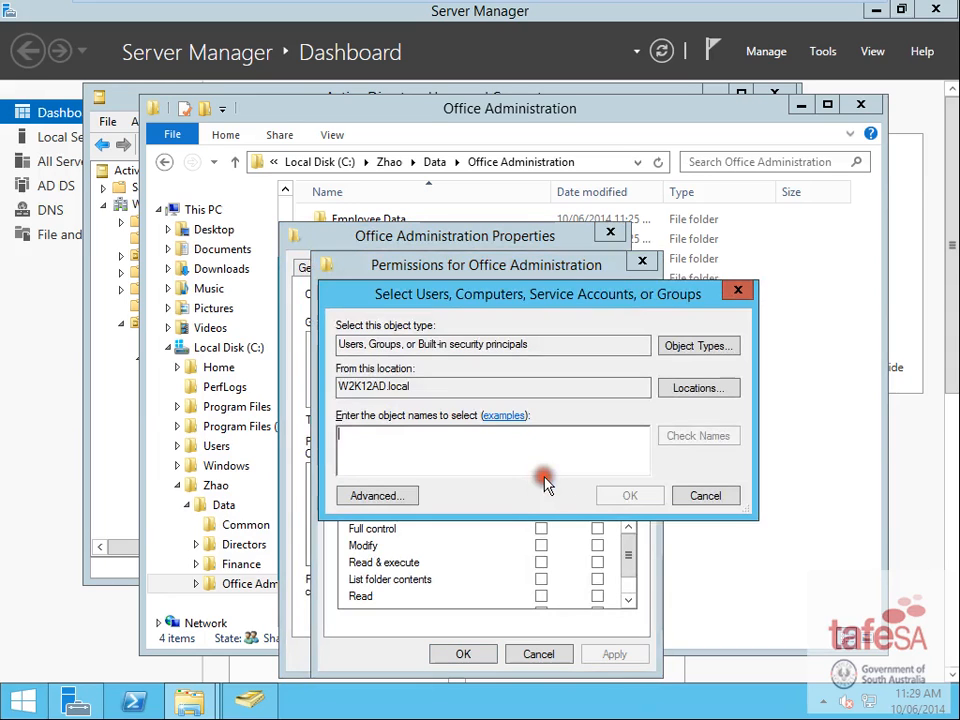
text(dl)
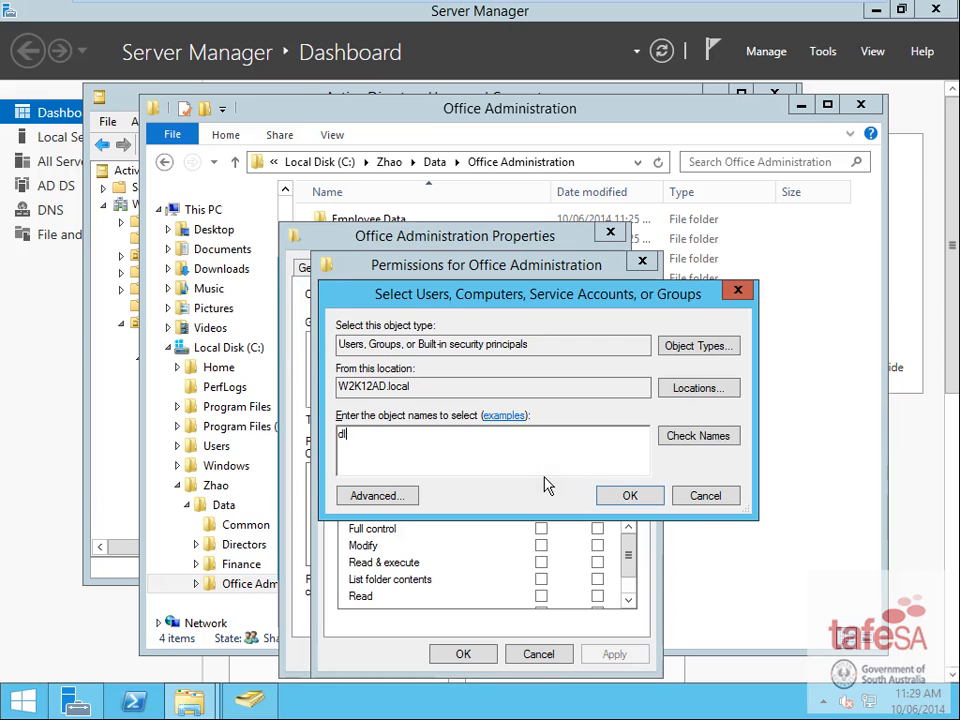
click(694, 440)
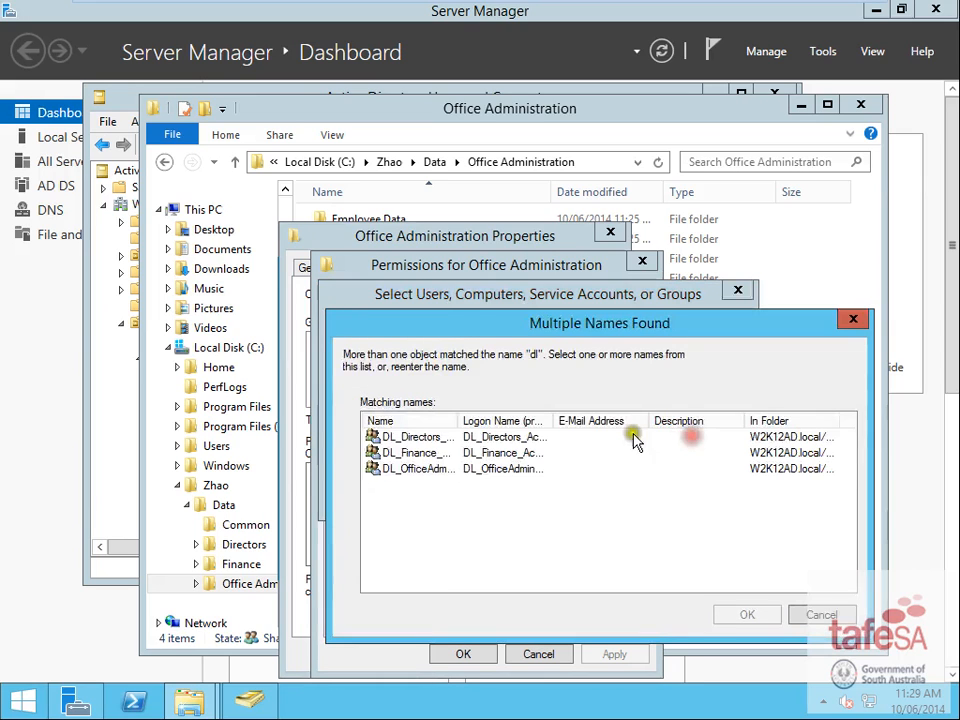
double_click(419, 469)
click(630, 496)
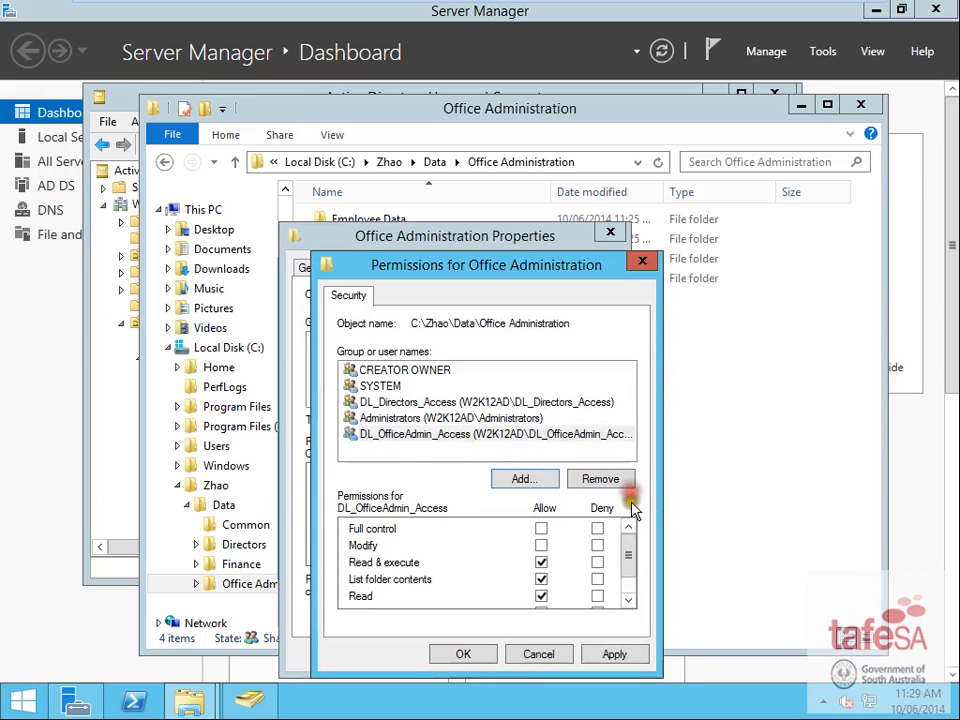
- Allow Modify for DL_OfficeAdmin_Access, save it, and review DL_Directors_Access before closing
click(540, 546)
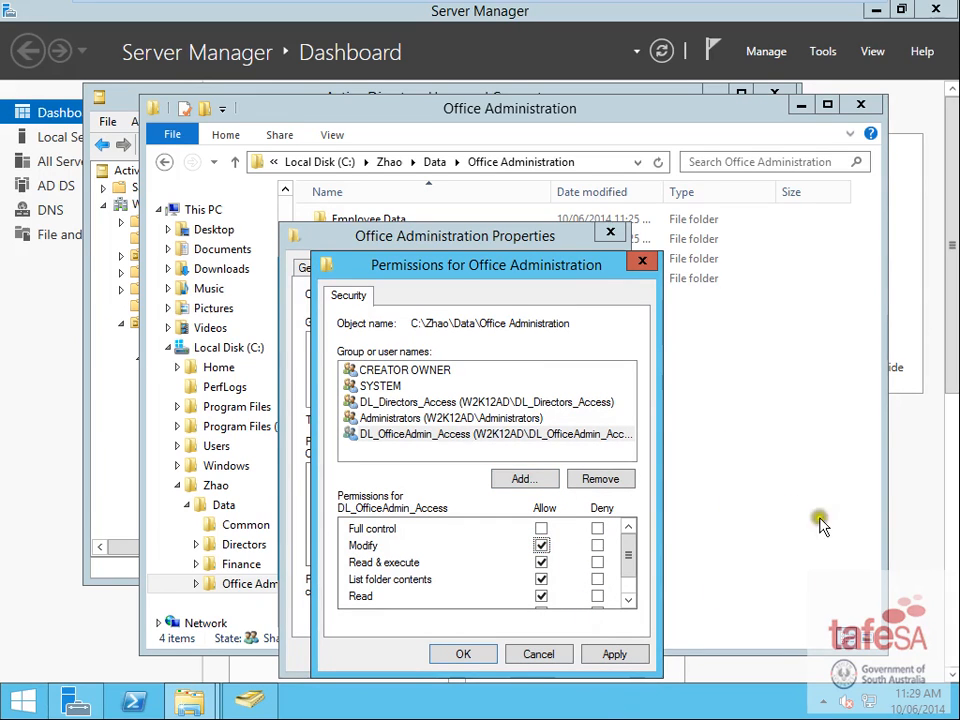
click(479, 654)
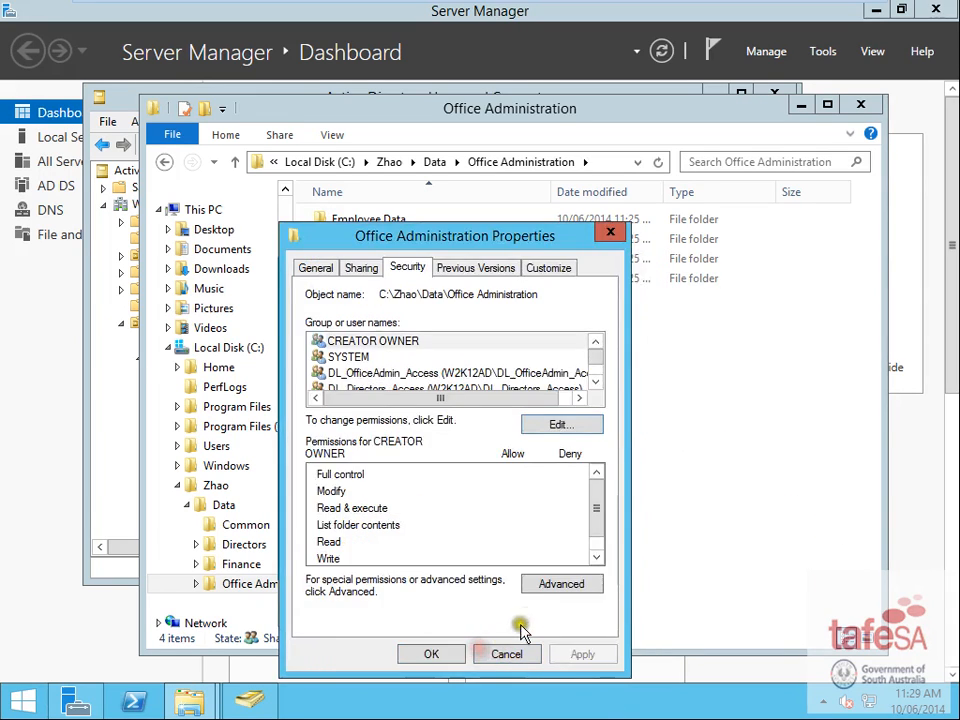
click(598, 364)
click(598, 366)
click(398, 358)
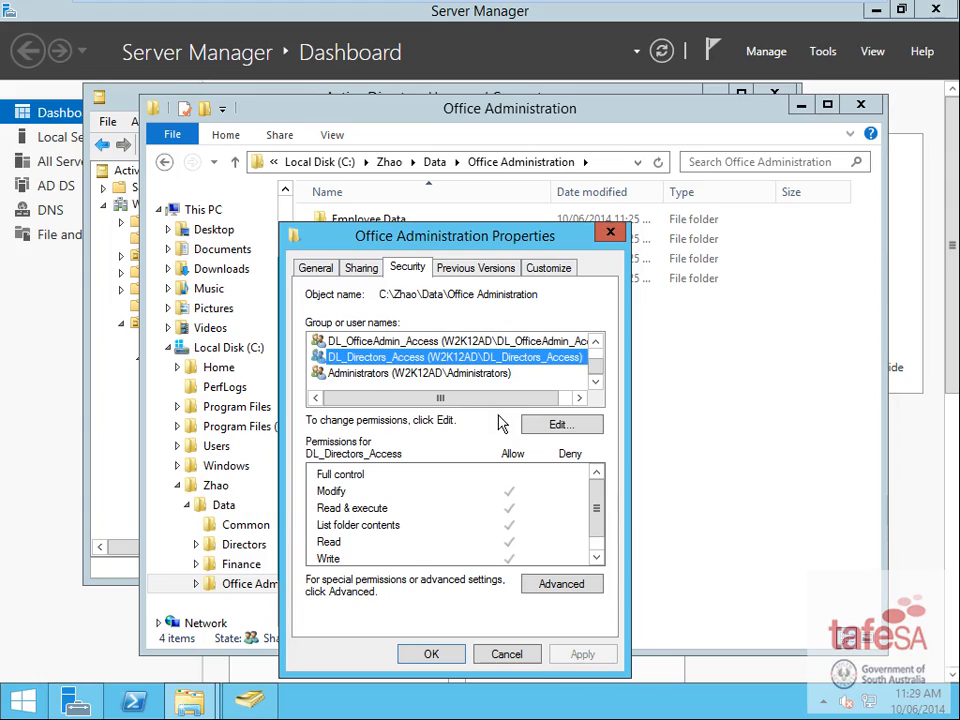
click(440, 656)
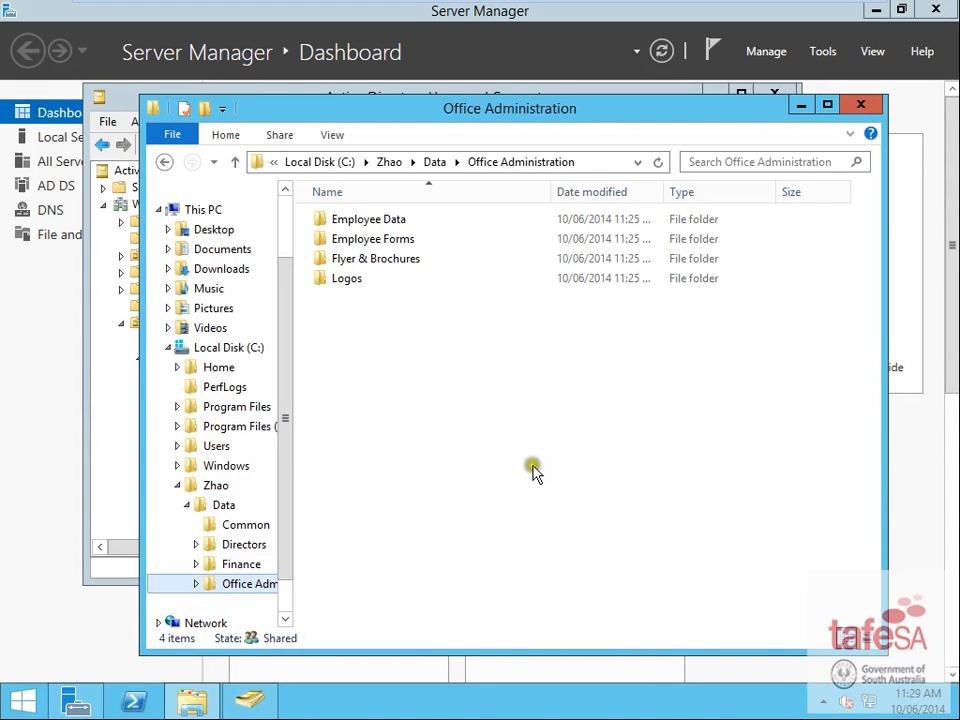
- Add DL_Finance_Access to the Finance folder's security list with Modify allowed, then close Properties
right_click(243, 564)
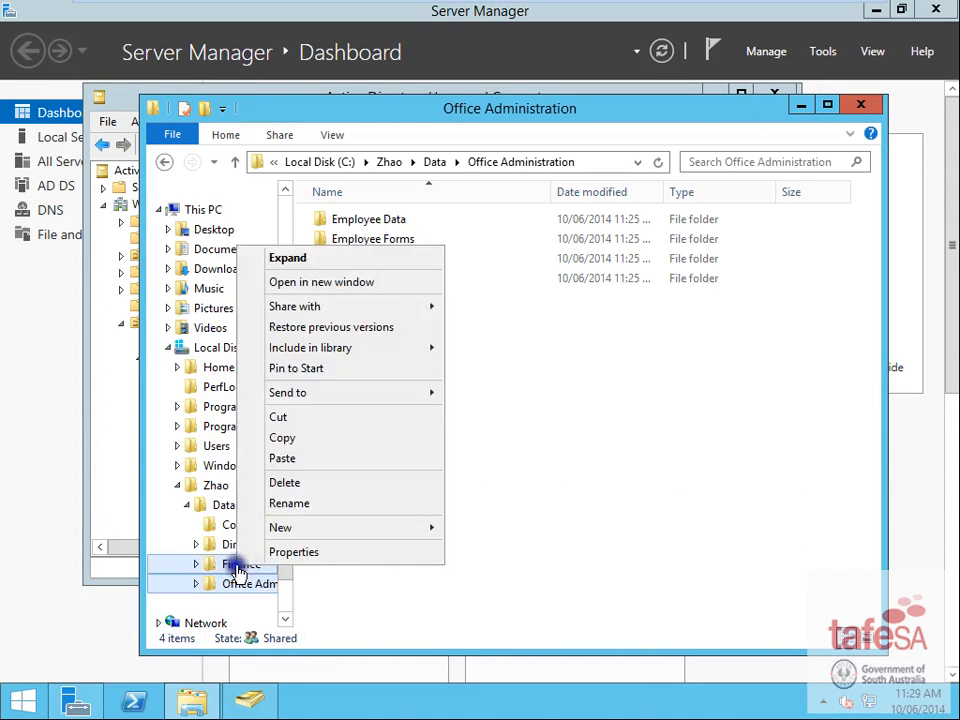
click(330, 556)
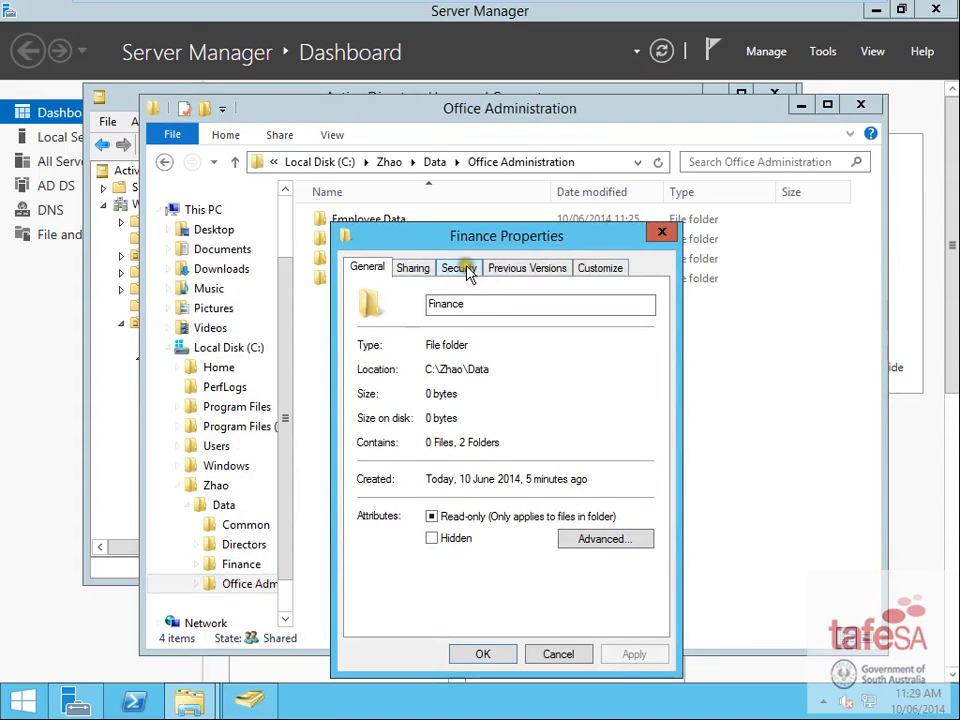
click(462, 268)
click(613, 424)
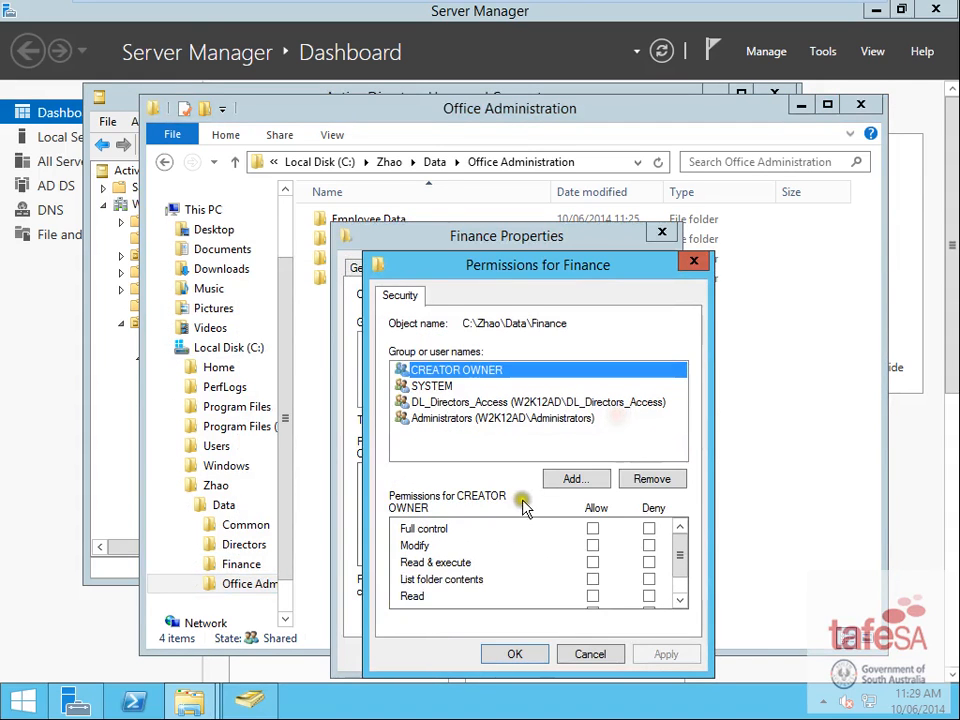
click(575, 481)
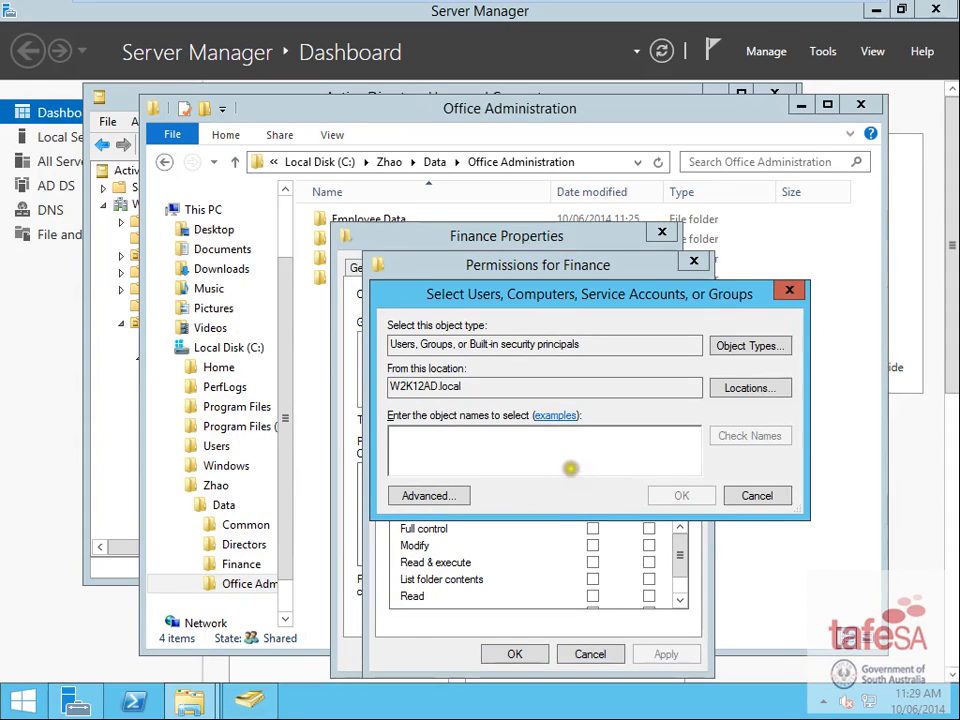
text(dl)
click(664, 497)
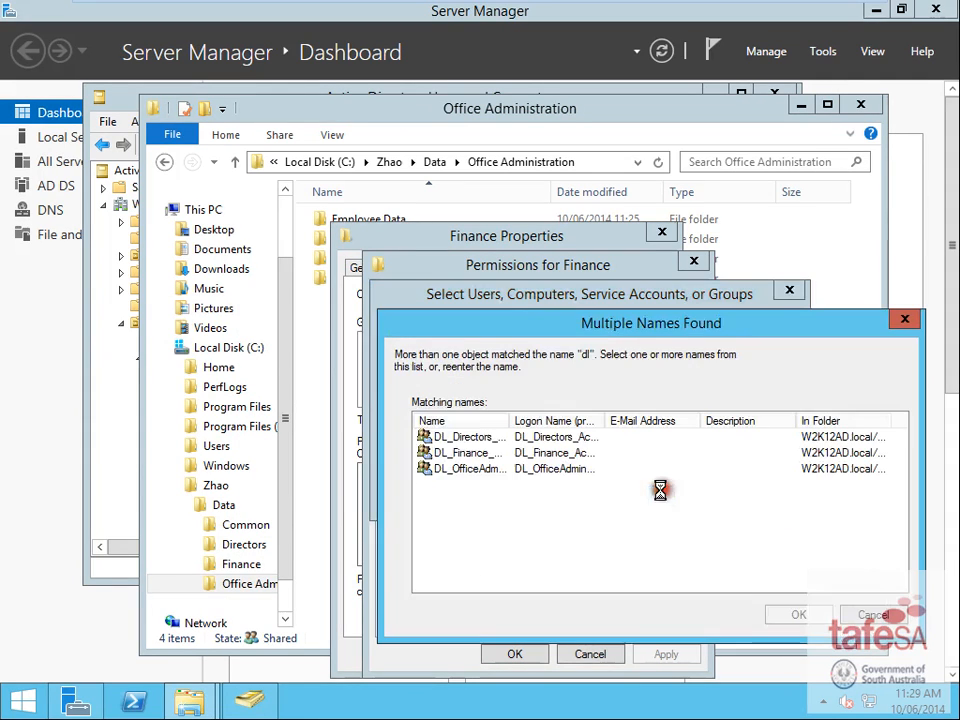
double_click(442, 451)
click(592, 545)
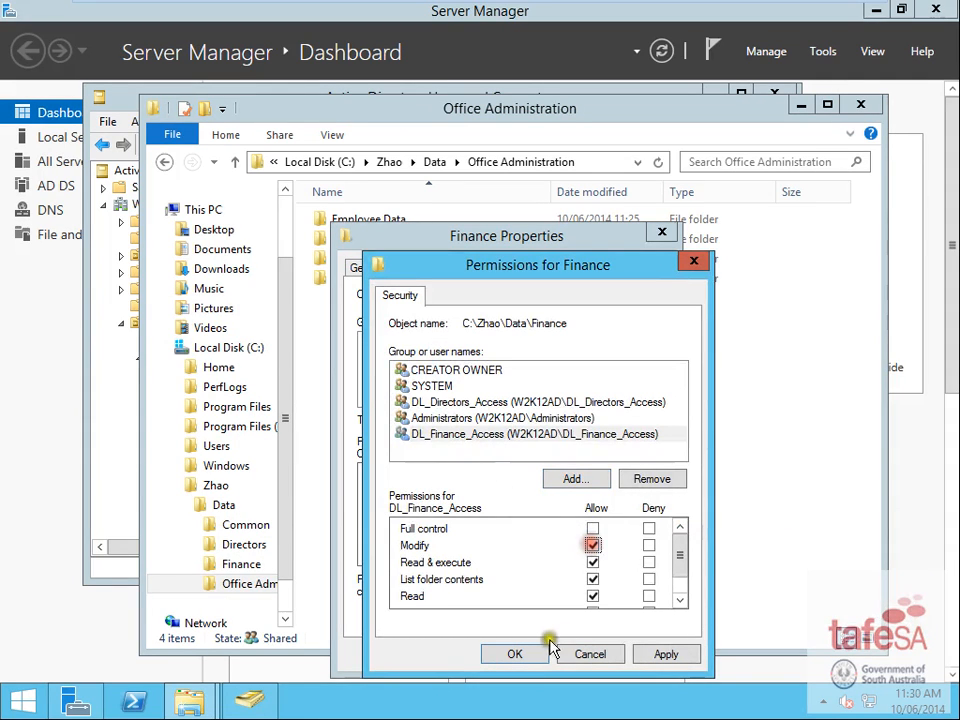
click(514, 654)
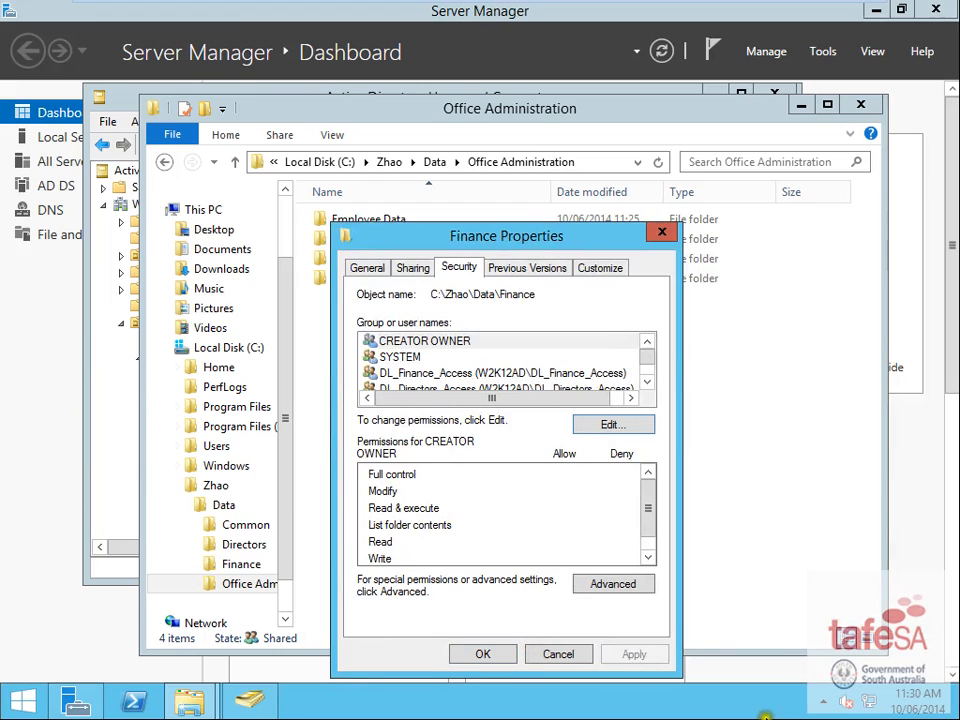
click(484, 653)
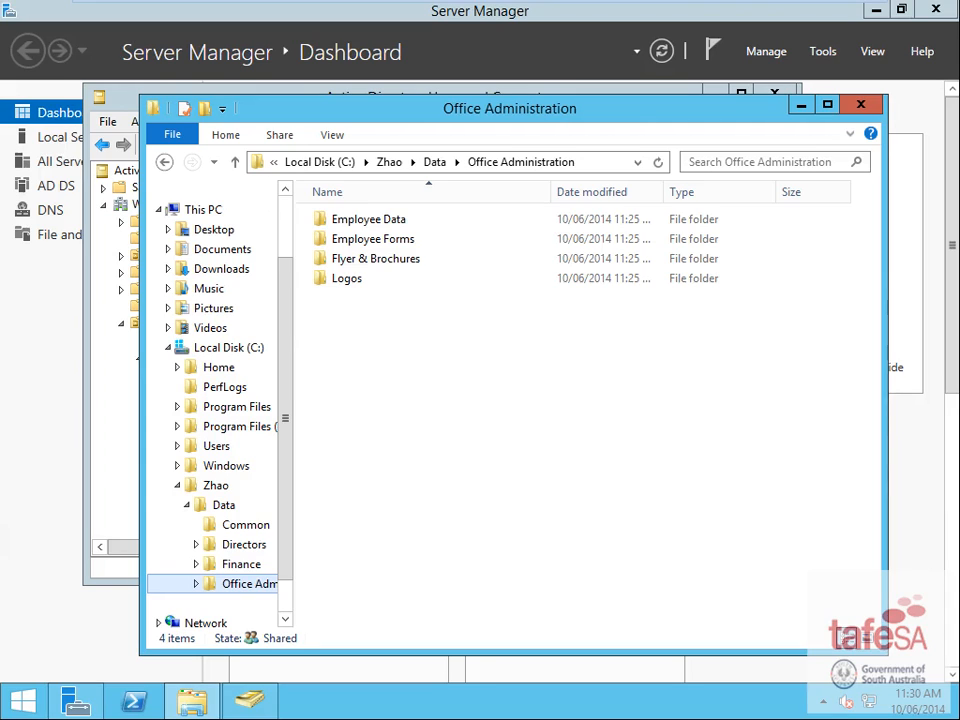
- Add DL_Finance_Access and DL_OfficeAdmin_Access to the Common folder's security permissions
click(250, 527)
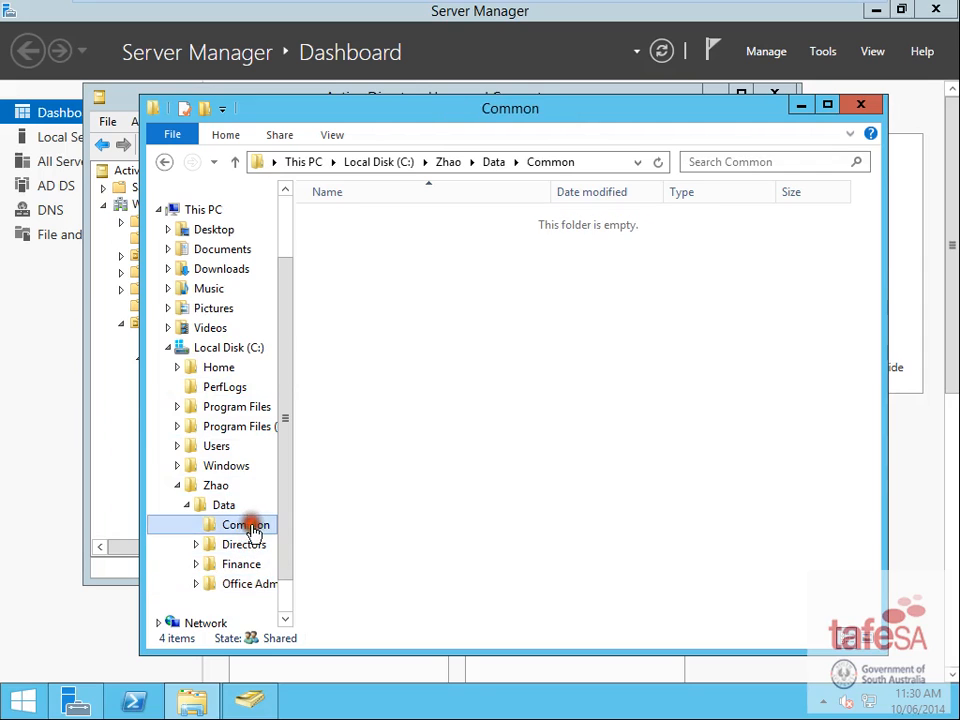
right_click(246, 530)
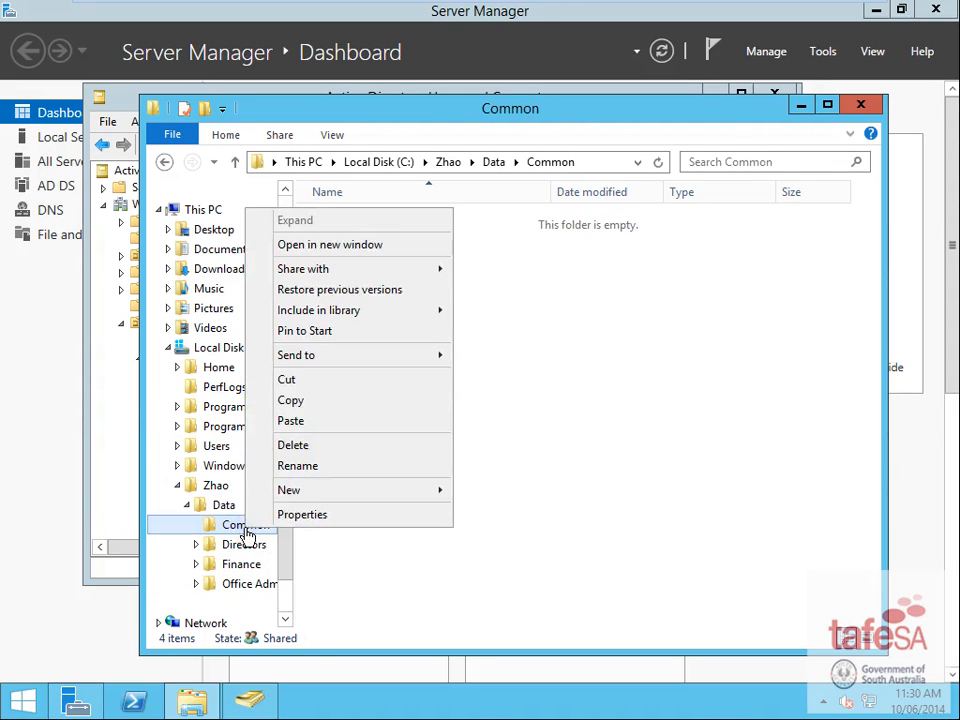
click(305, 514)
click(441, 267)
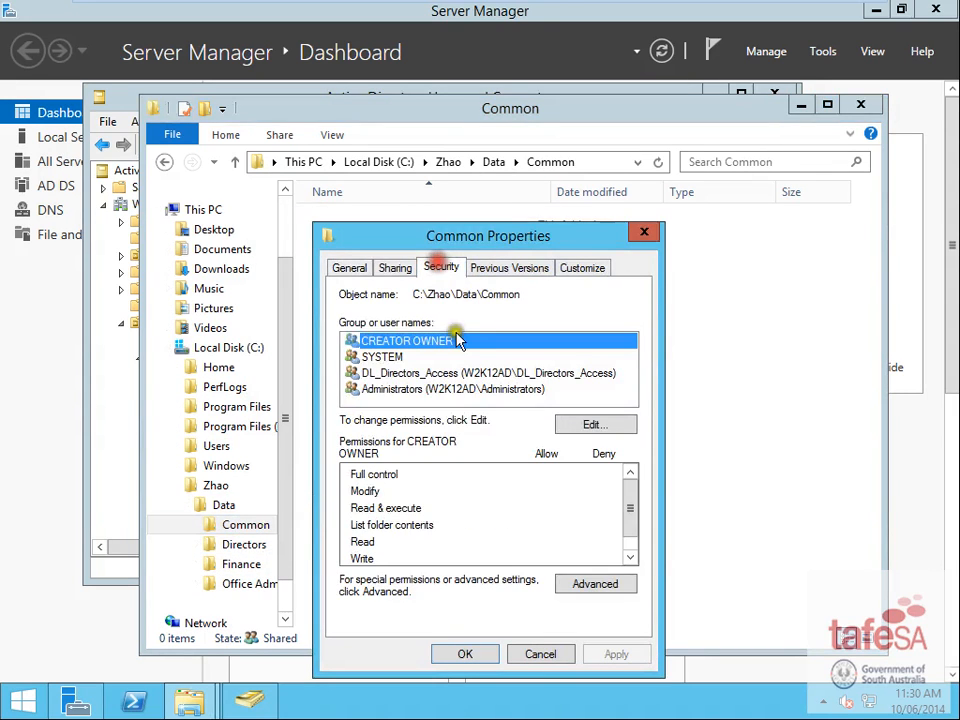
click(593, 424)
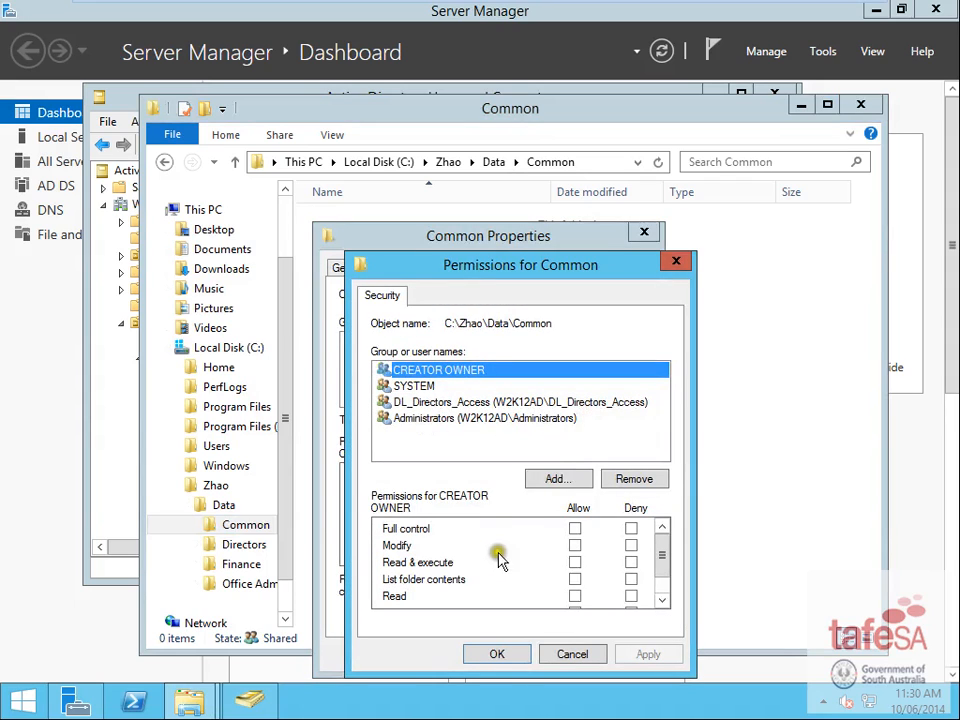
click(558, 478)
text(dl)
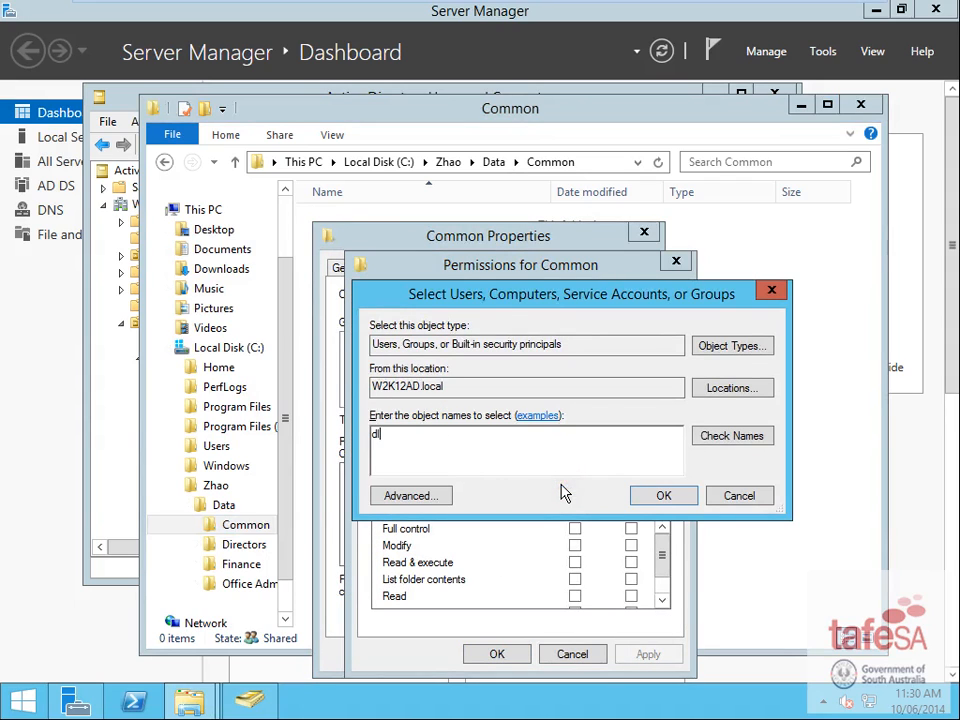
click(722, 432)
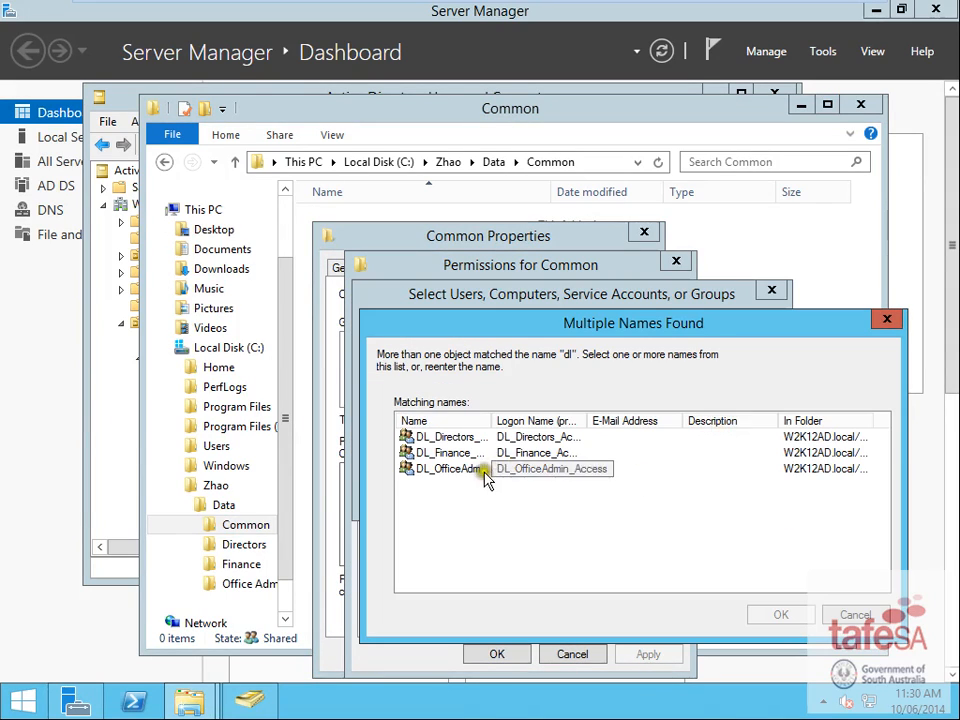
click(452, 453)
ctrl+click(467, 470)
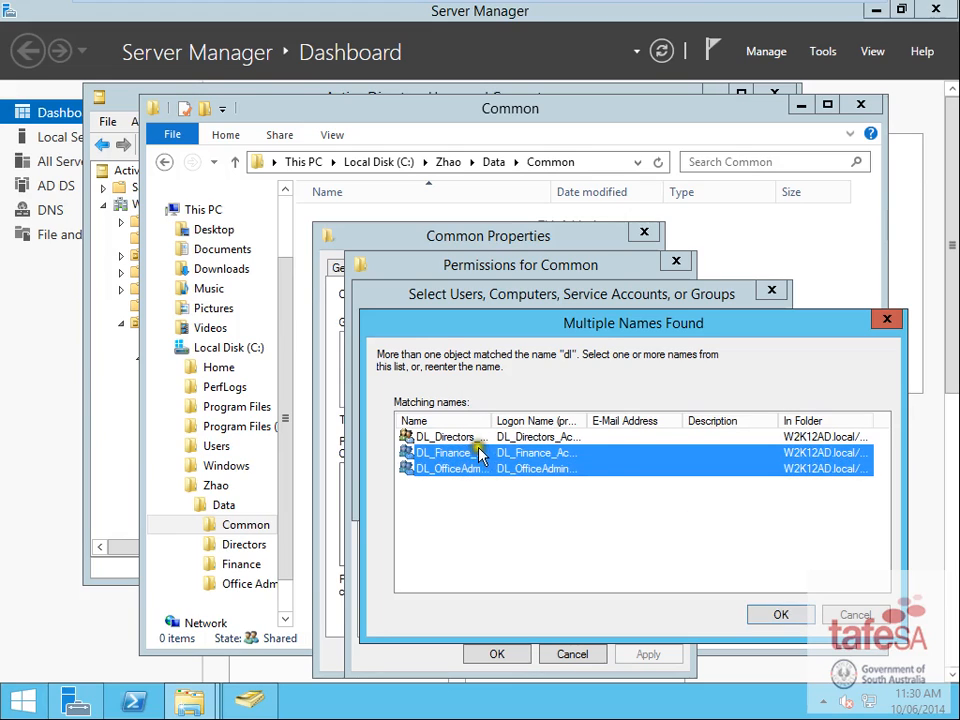
click(785, 615)
click(682, 504)
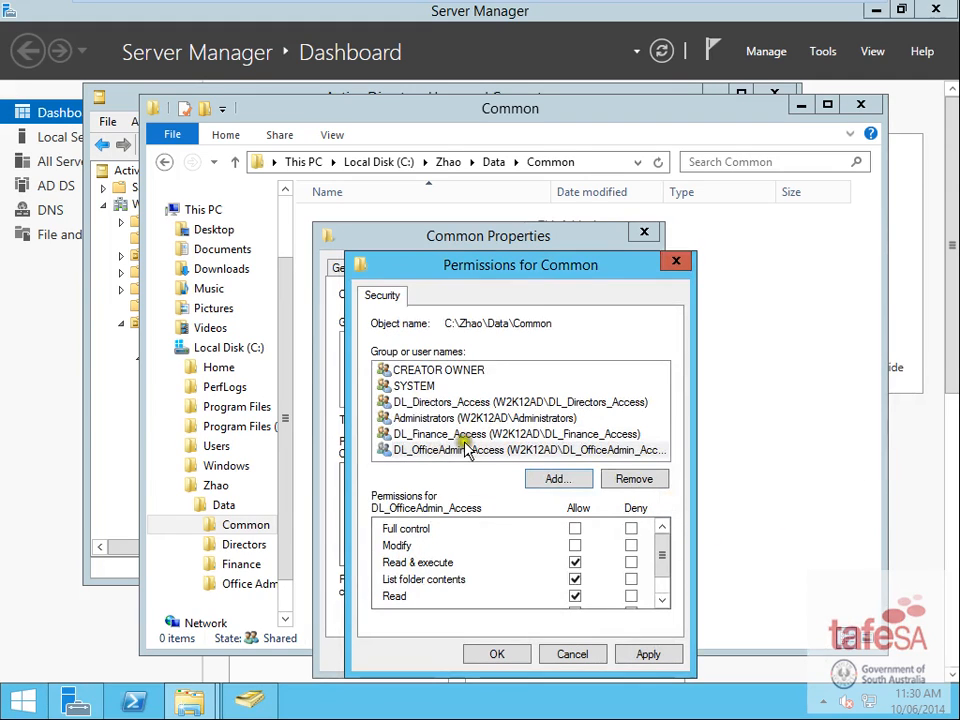
- Allow Write on Common for both groups, then save and close the Common properties
click(448, 433)
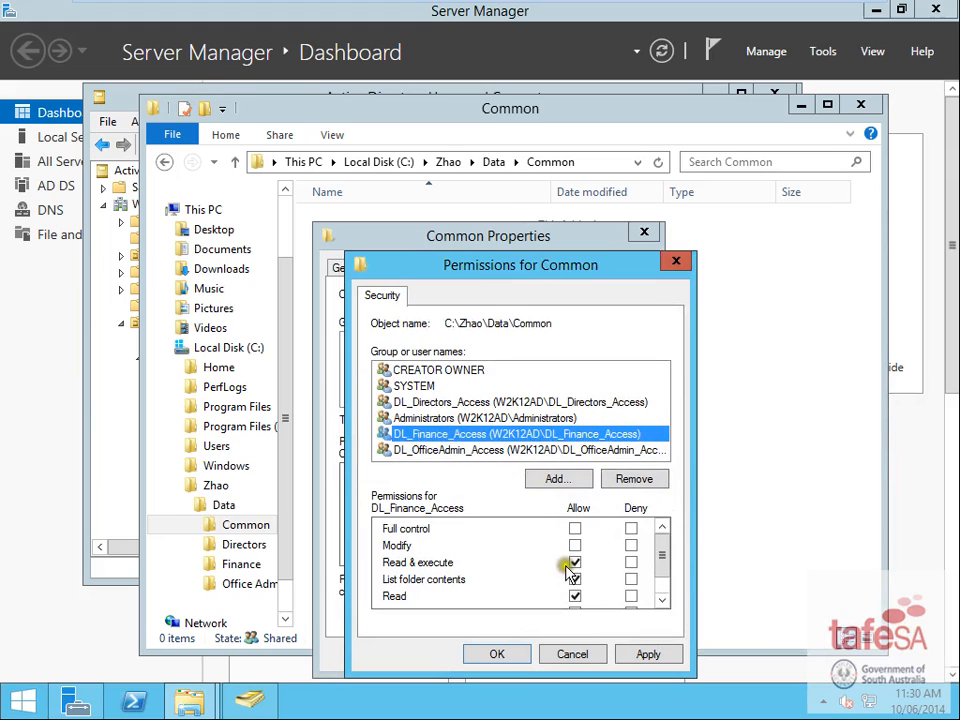
drag(664, 556, 662, 590)
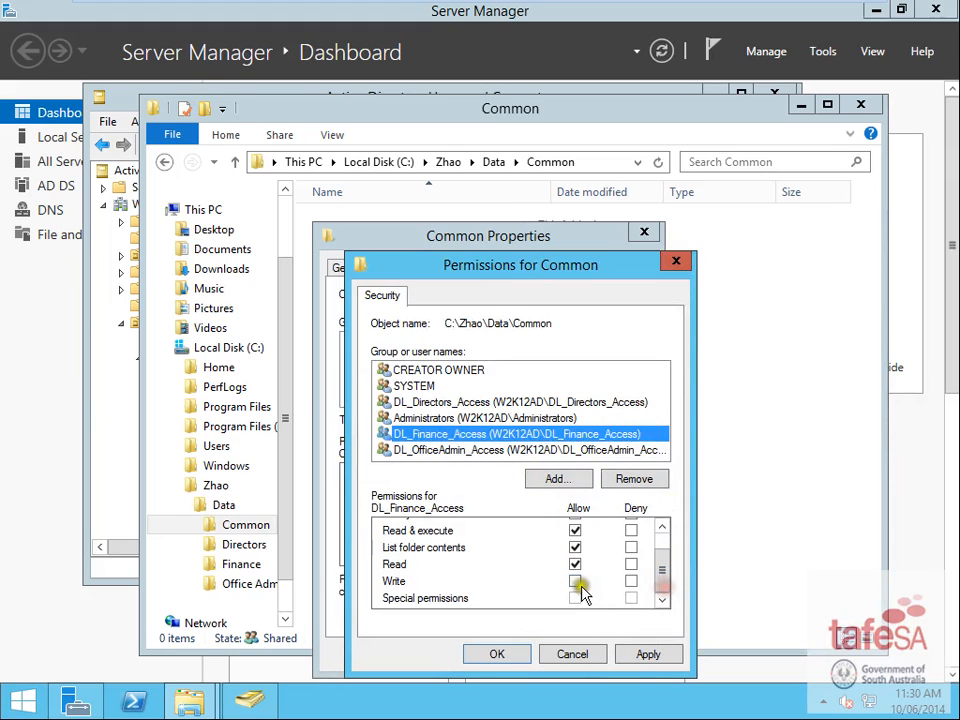
click(576, 582)
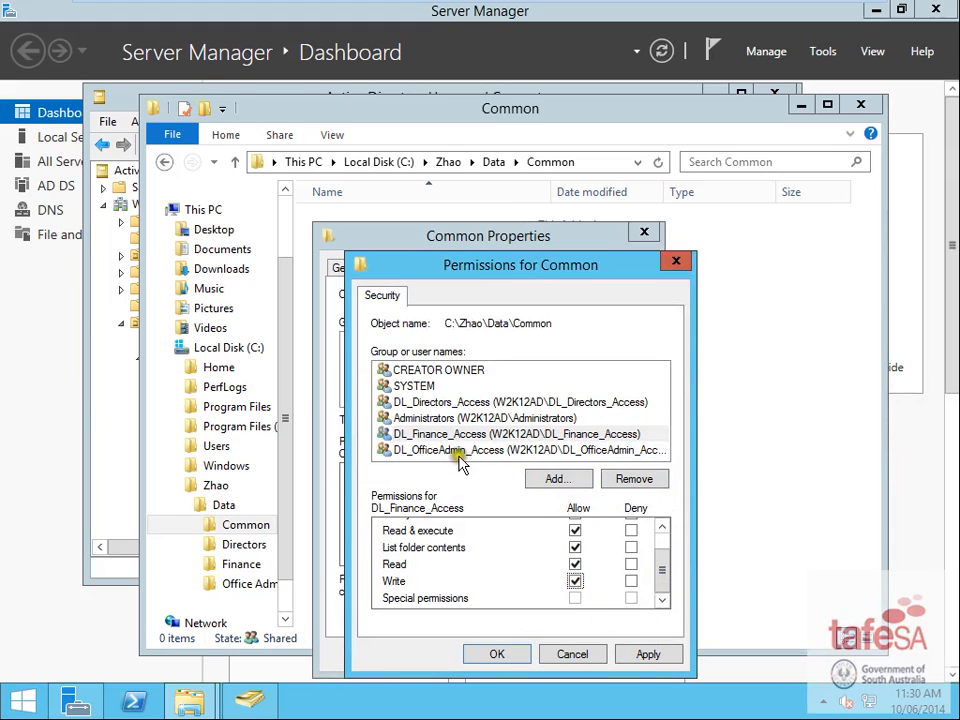
click(462, 449)
click(576, 581)
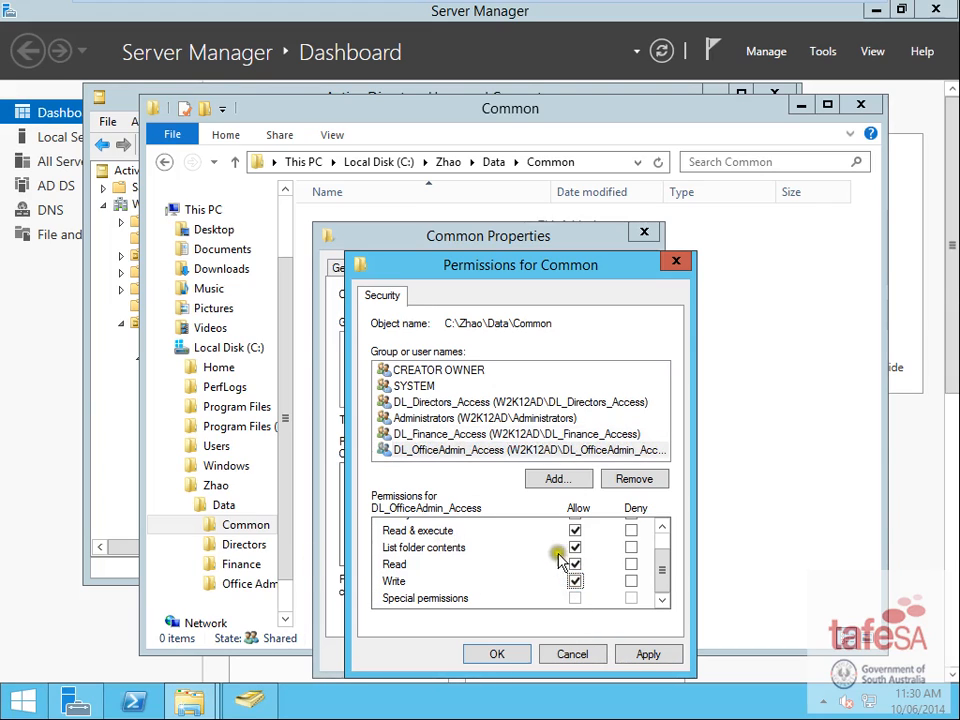
click(498, 656)
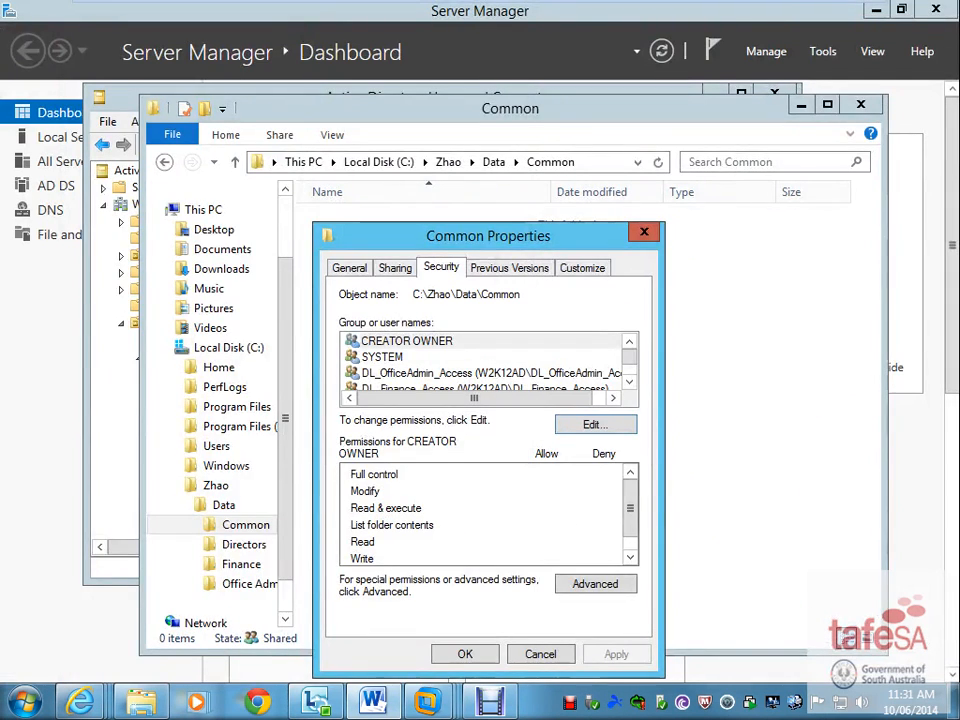
click(474, 654)
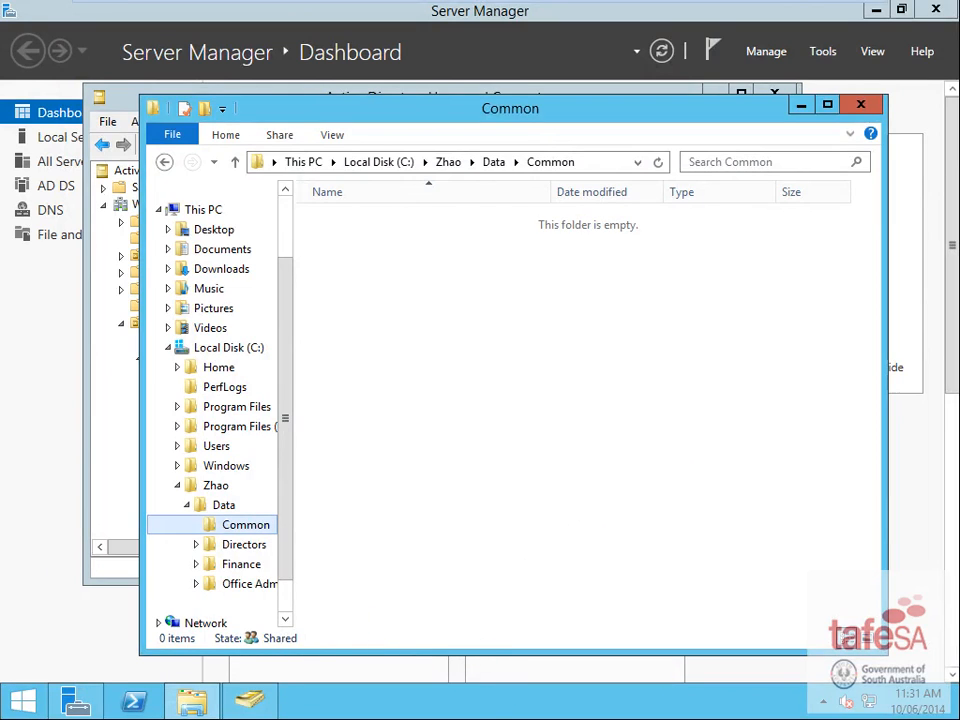
- Review the assignment requirements document on the host, then move it aside
key(ctrl+alt)
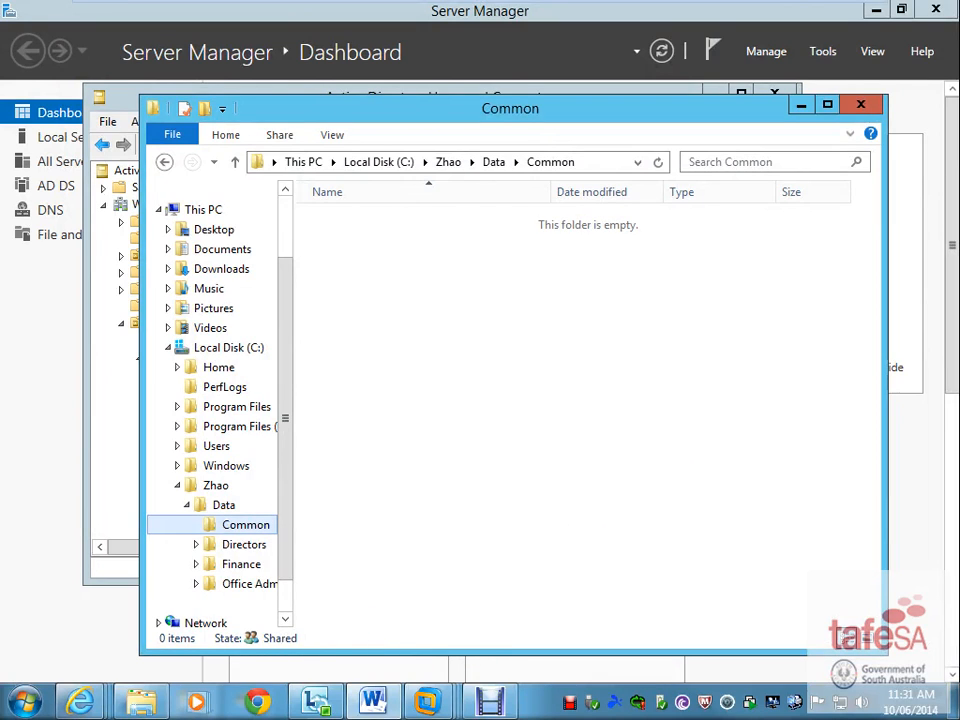
drag(0, 10, 452, 0)
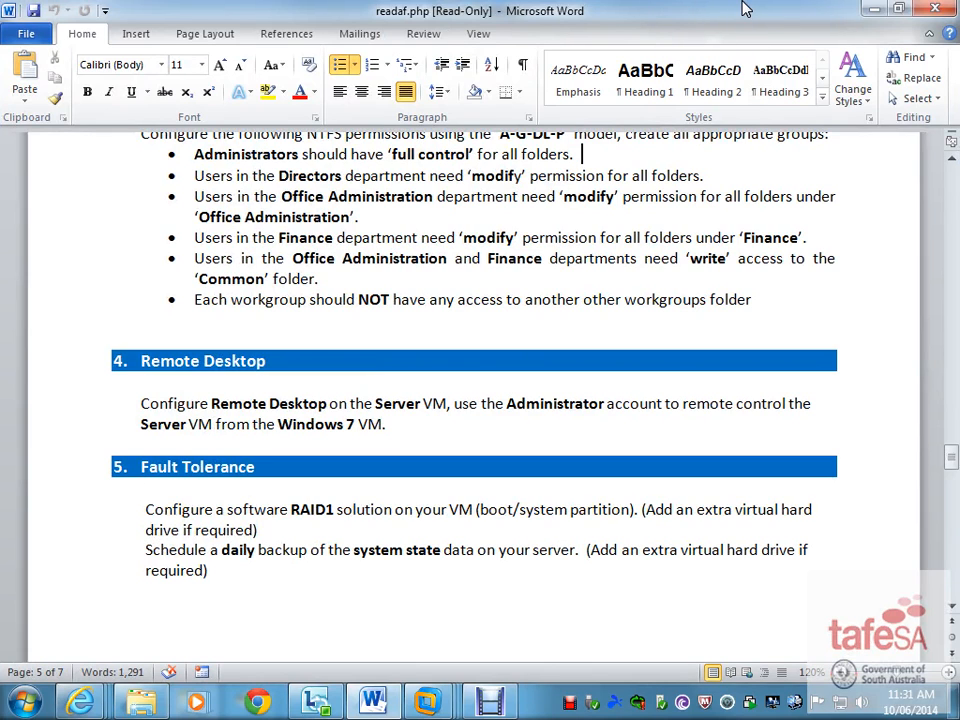
drag(747, 8, 0, 21)
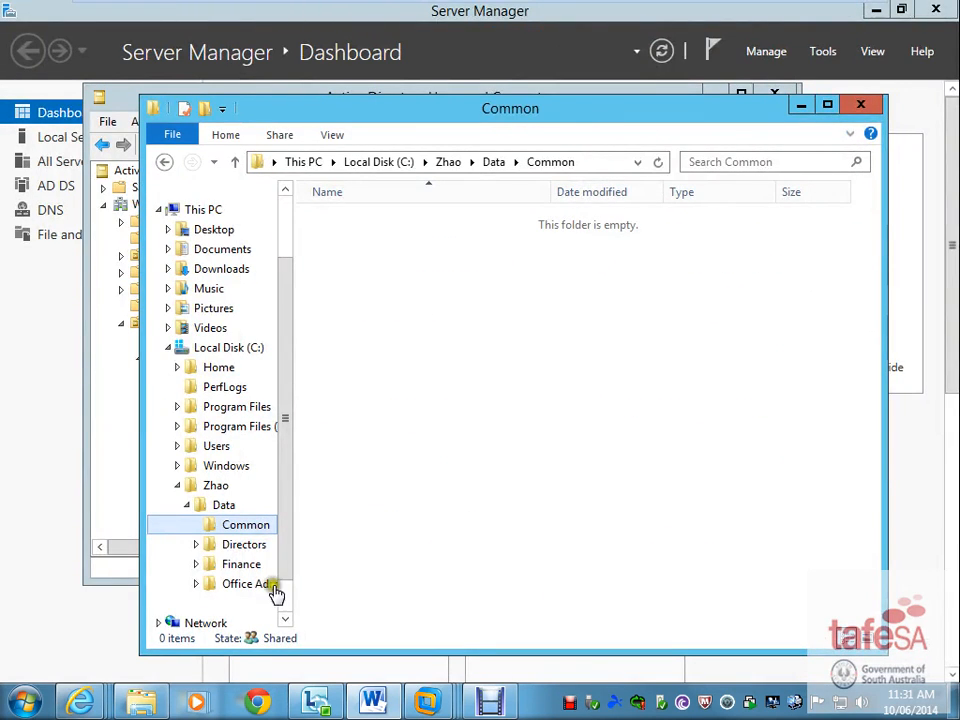
- Minimize the Common folder window and close Active Directory Users and Computers
click(630, 362)
click(801, 105)
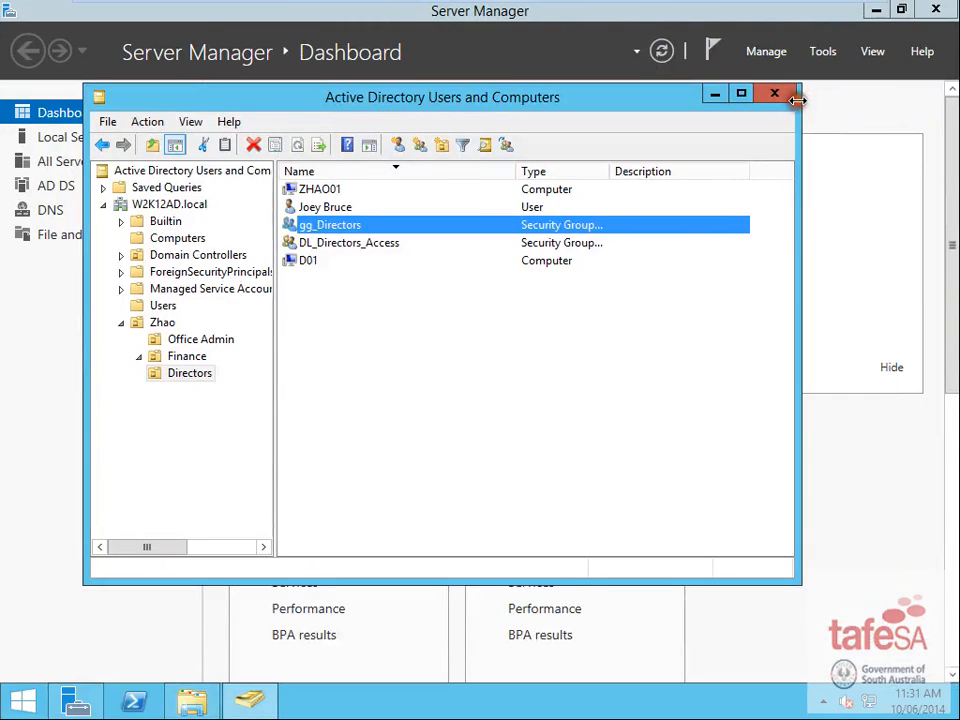
click(776, 94)
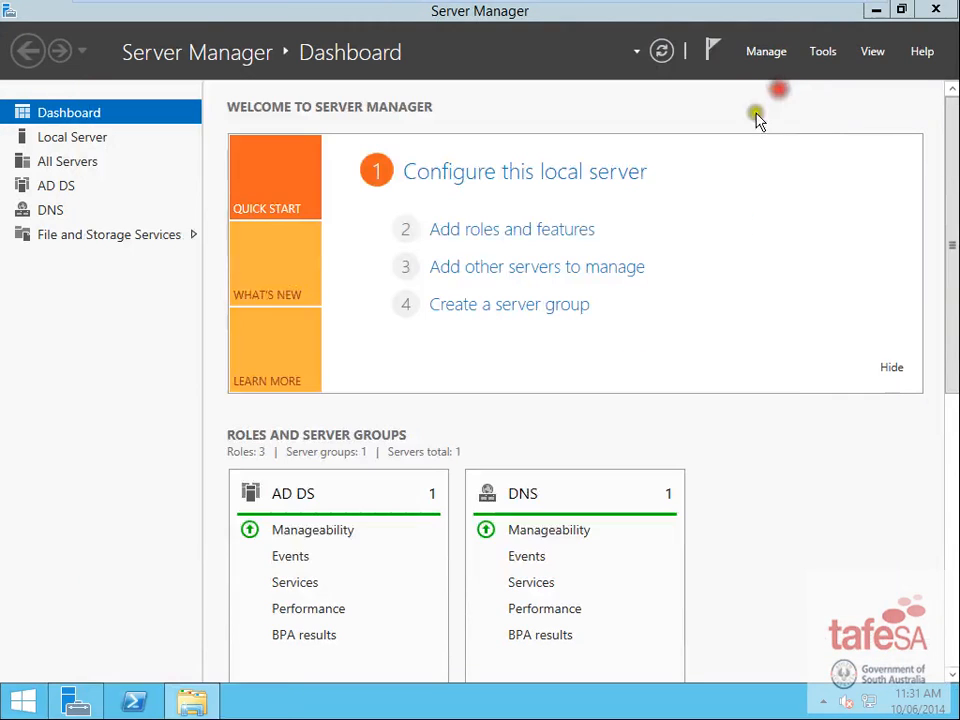
- Enable Allow remote connections with Network Level Authentication in This PC's System remote settings
click(30, 703)
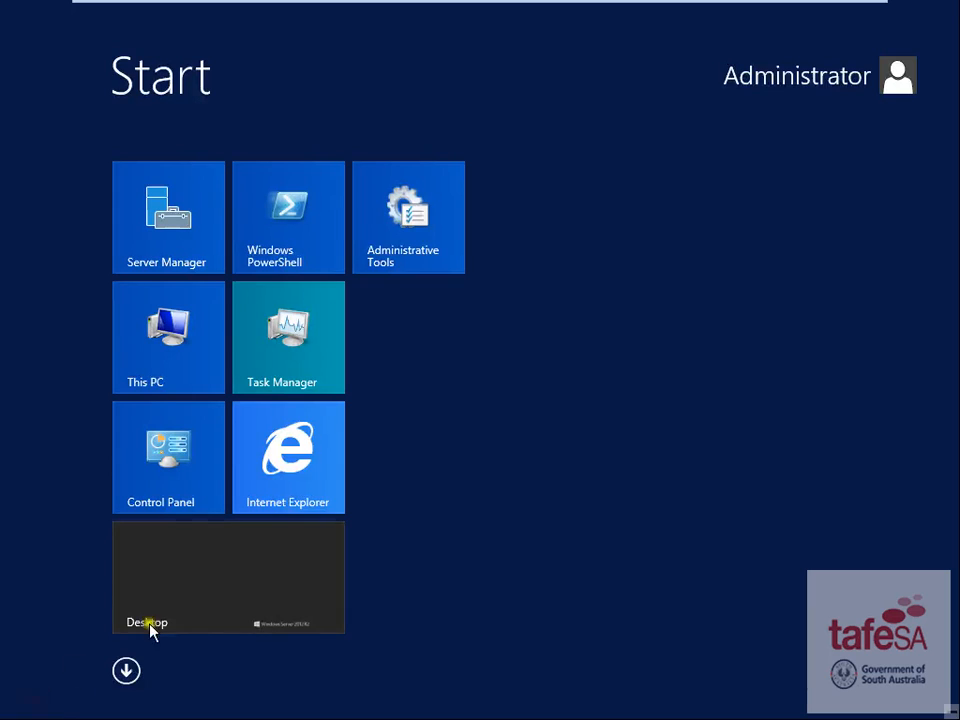
right_click(167, 345)
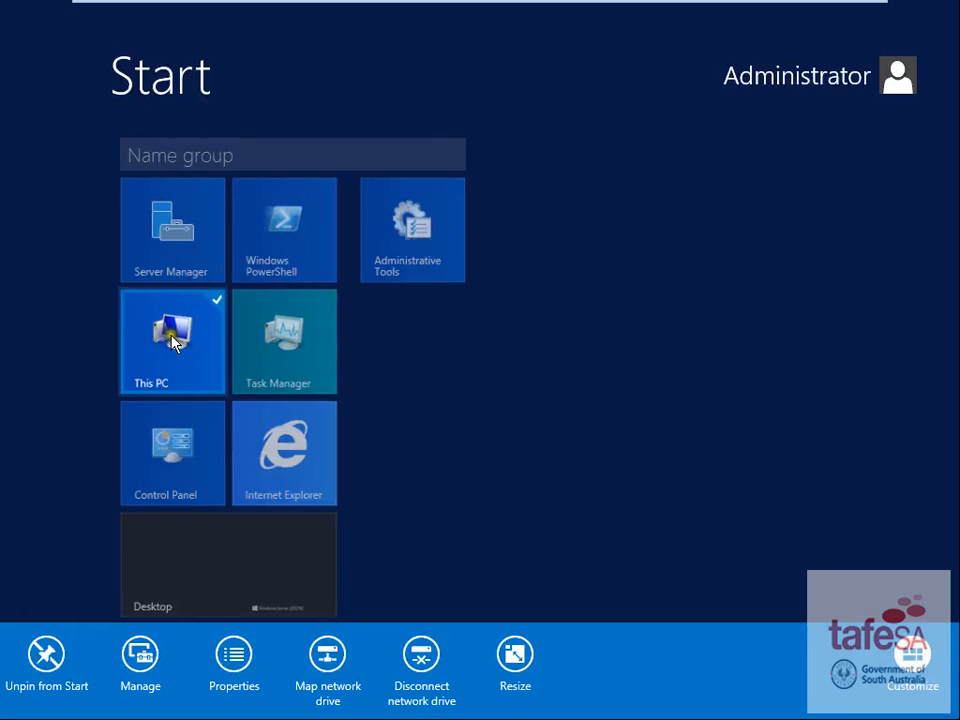
click(234, 656)
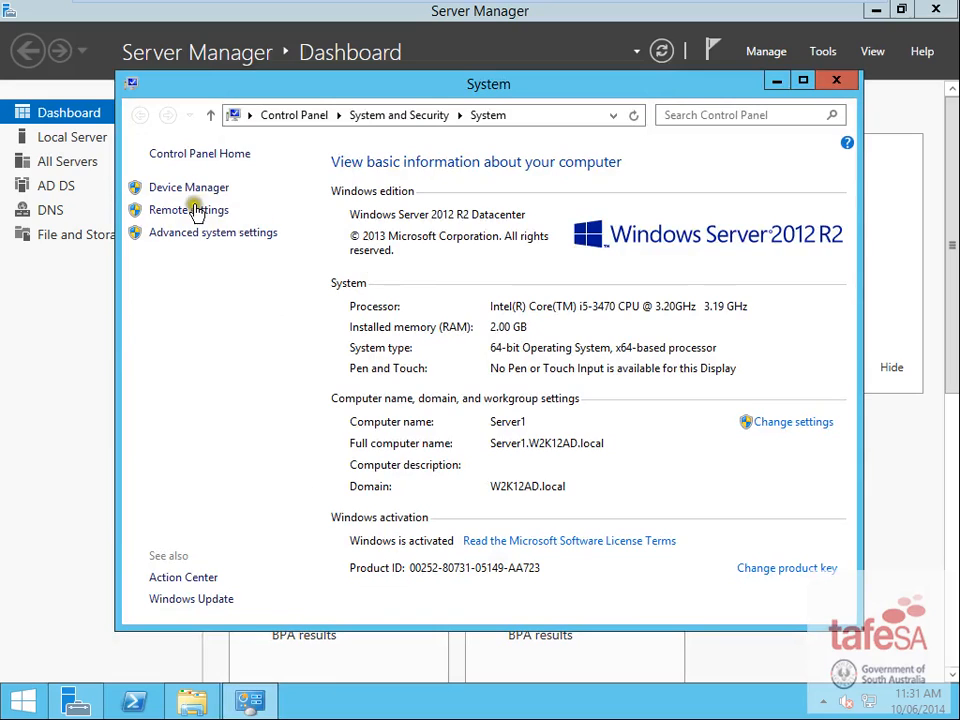
click(193, 210)
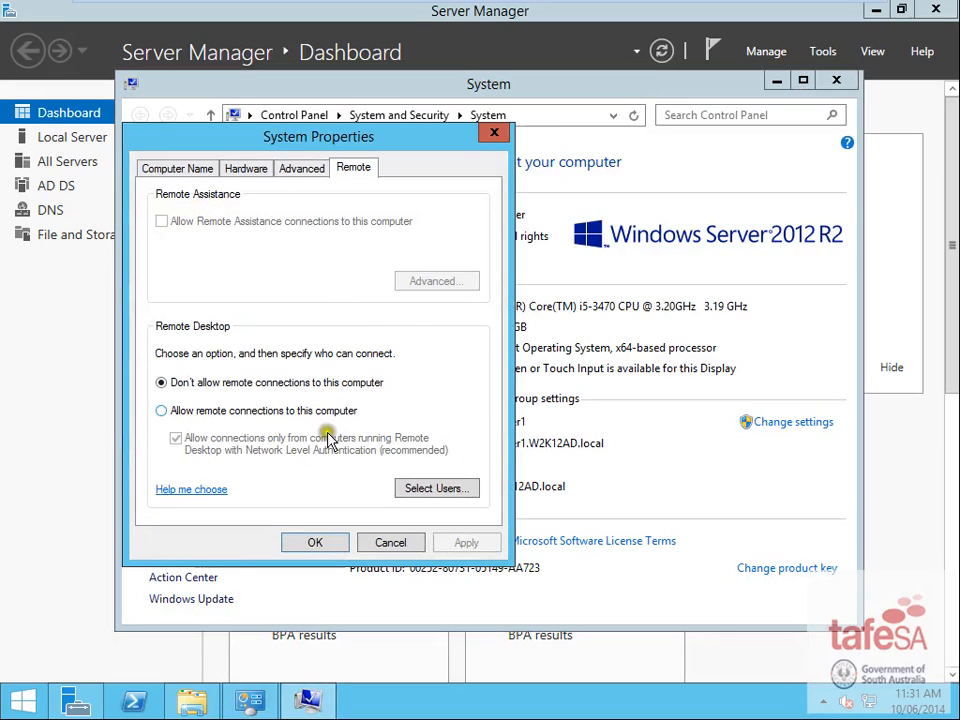
click(168, 413)
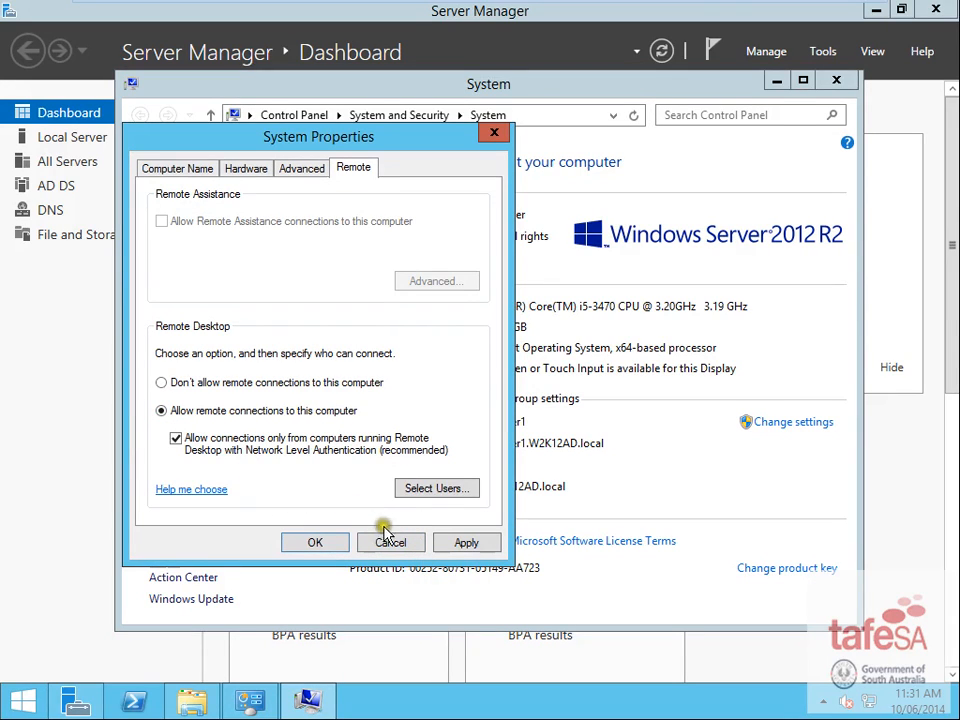
click(436, 489)
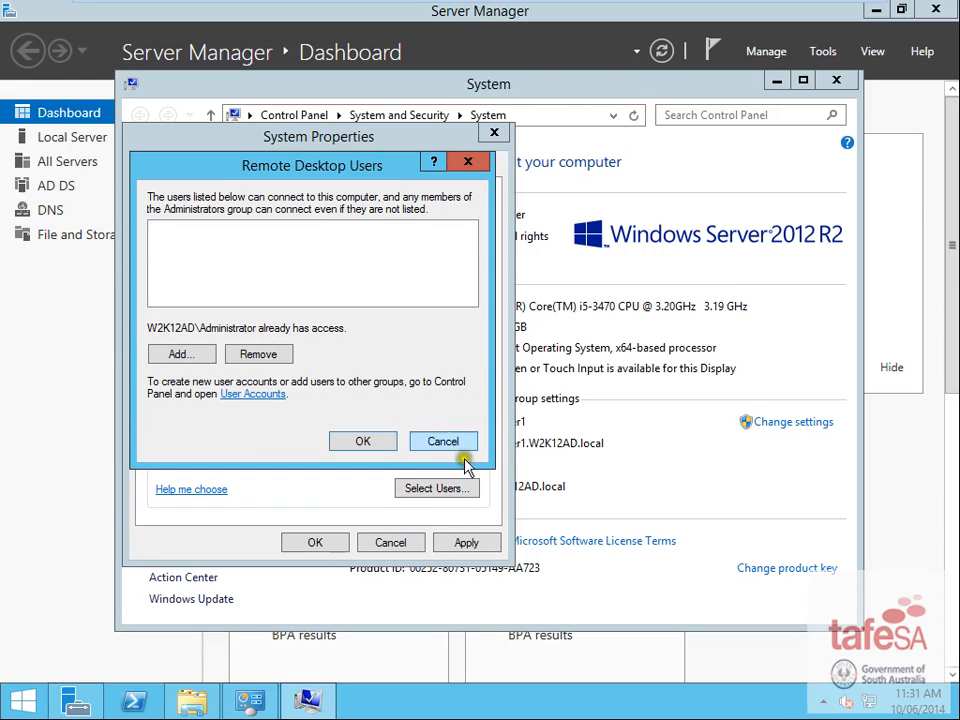
click(360, 441)
click(317, 541)
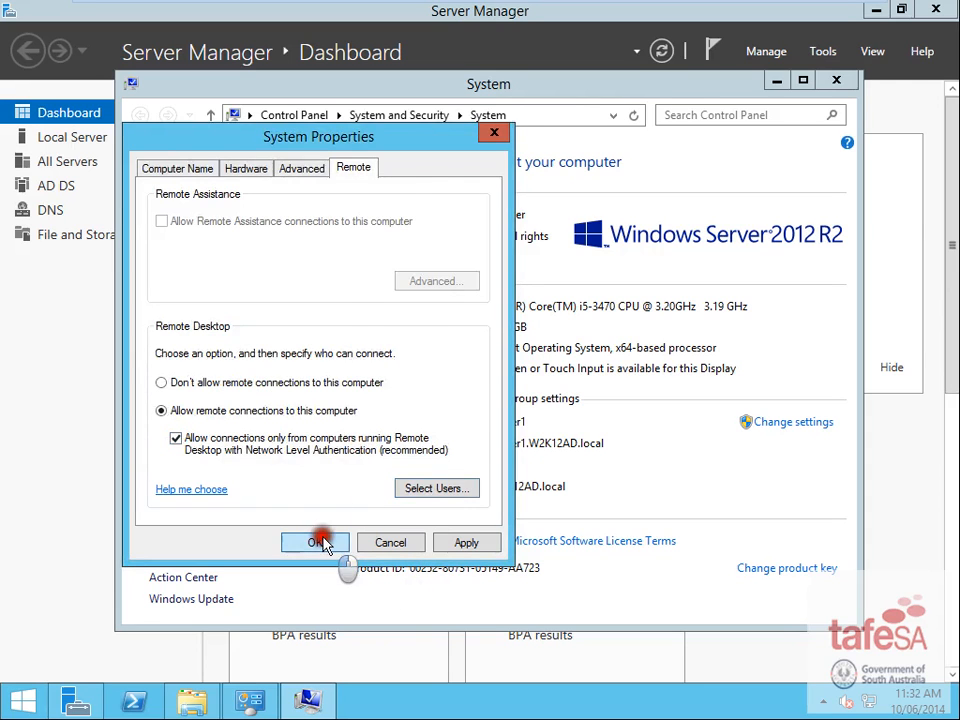
click(838, 88)
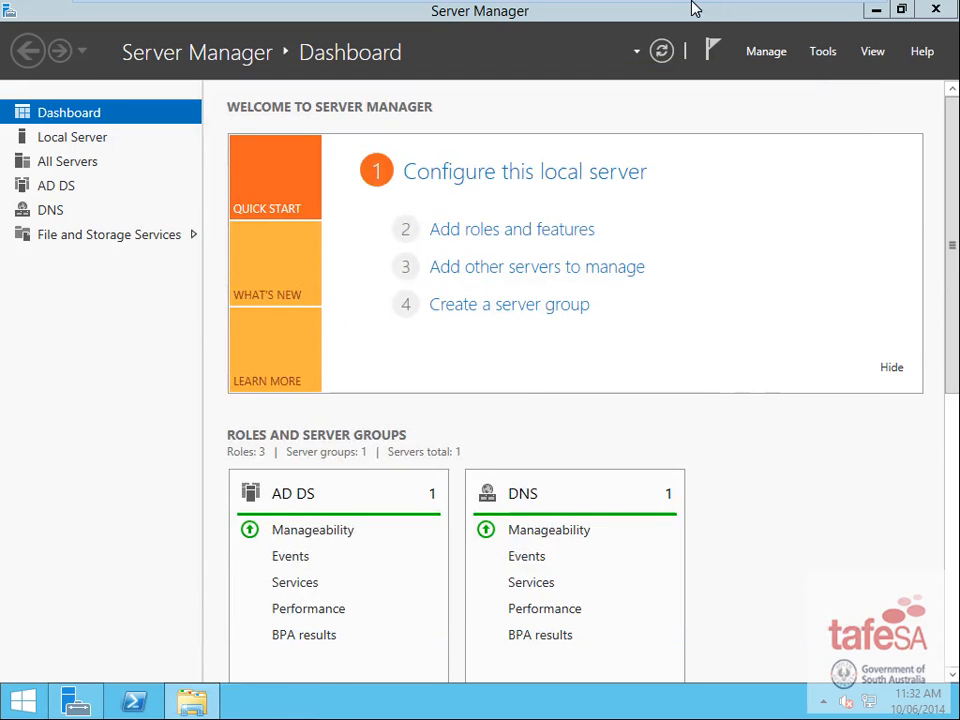
- Switch to the Windows 7 VM and bring up the Other User logon screen
mouse_move(690, 6)
click(272, 11)
click(440, 293)
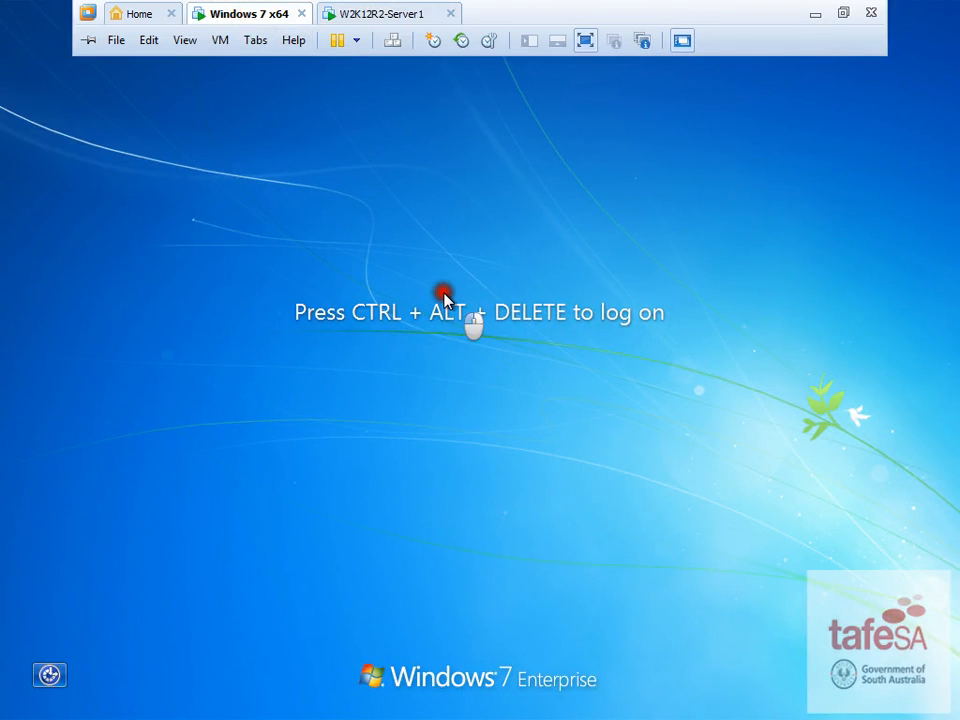
key(ctrl+alt+Insert)
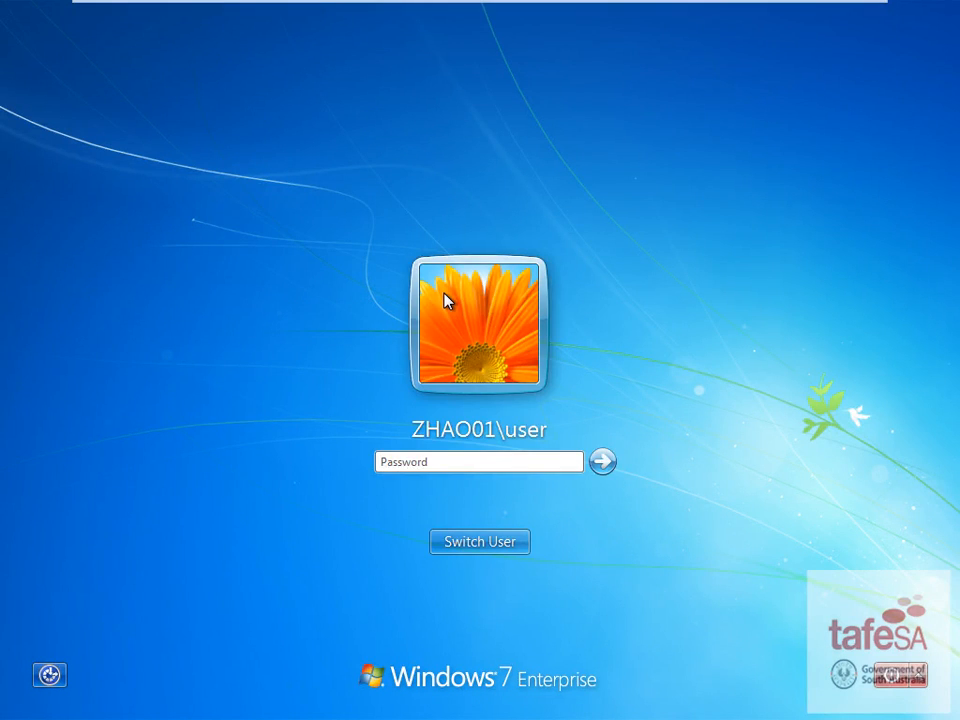
click(479, 542)
click(570, 418)
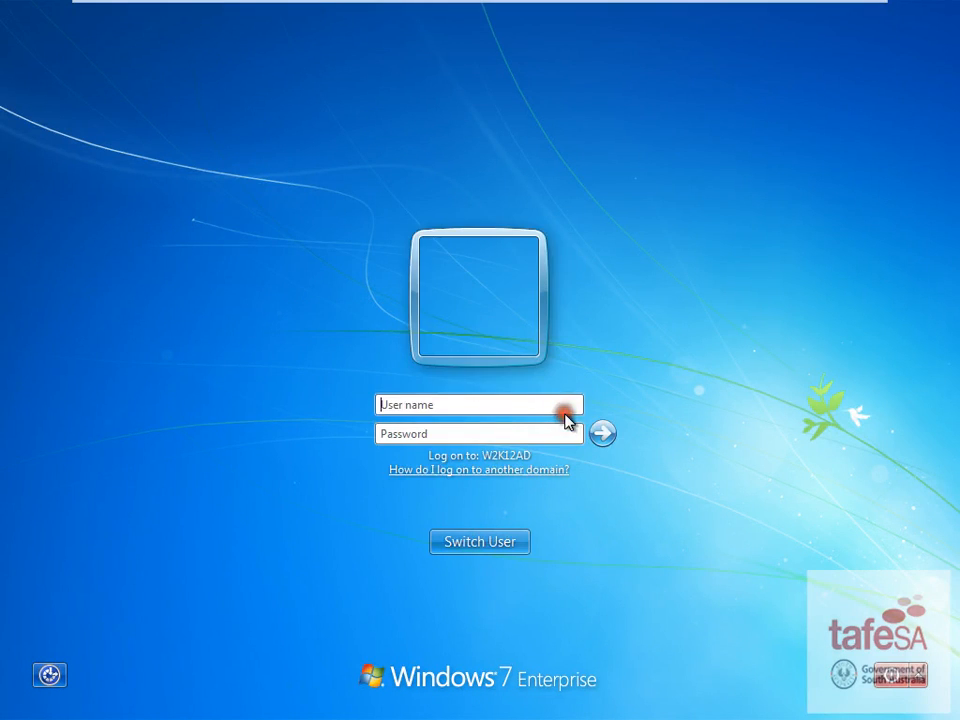
- Log on as the w2k12ad domain administrator and postpone Windows activation
text(w2k12ad\ad)
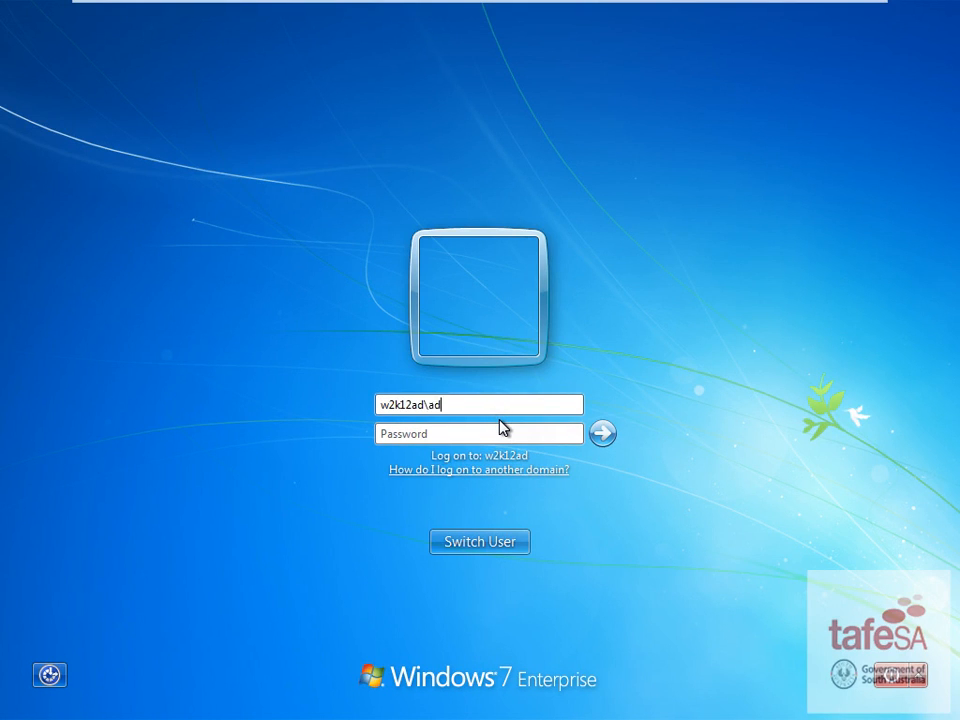
text(ministrator)
key(Tab)
text(Pa$$w0rd1)
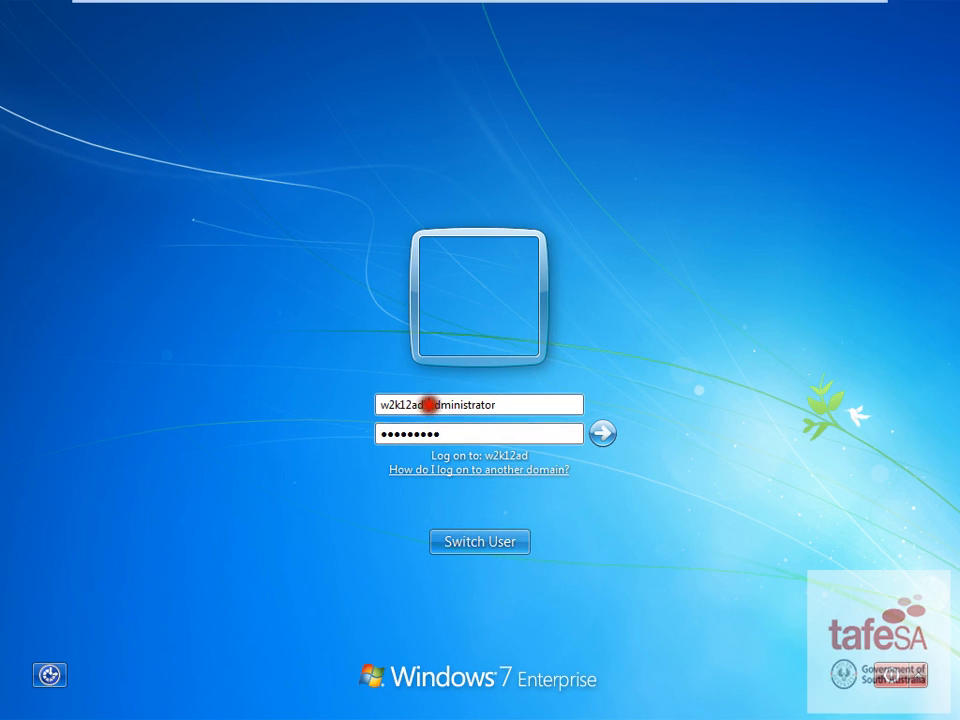
drag(429, 404, 208, 403)
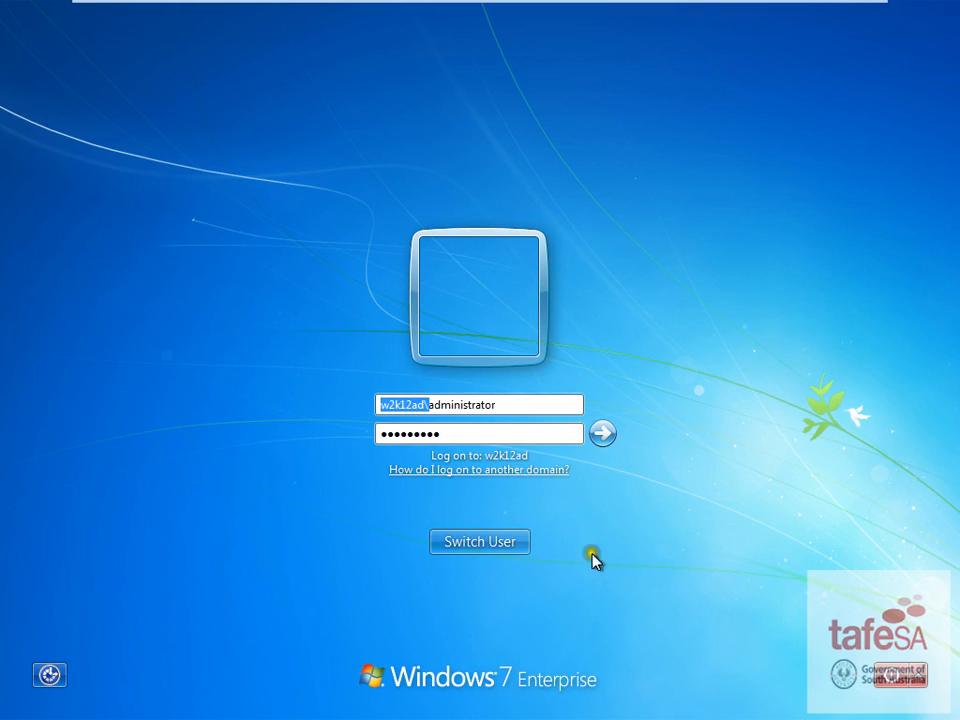
click(603, 433)
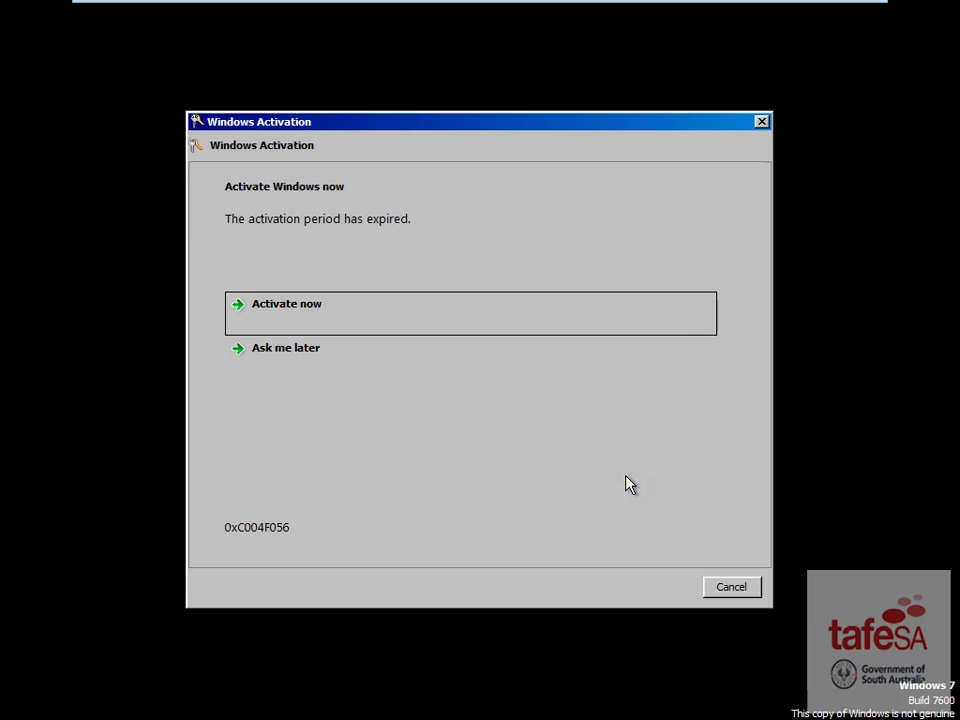
click(388, 352)
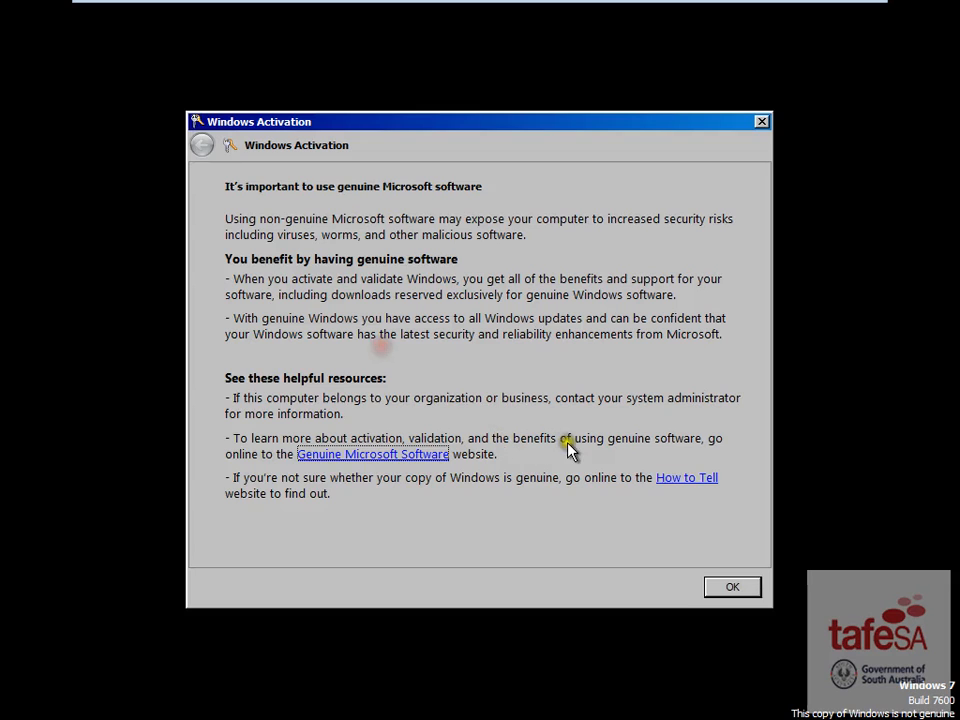
click(738, 590)
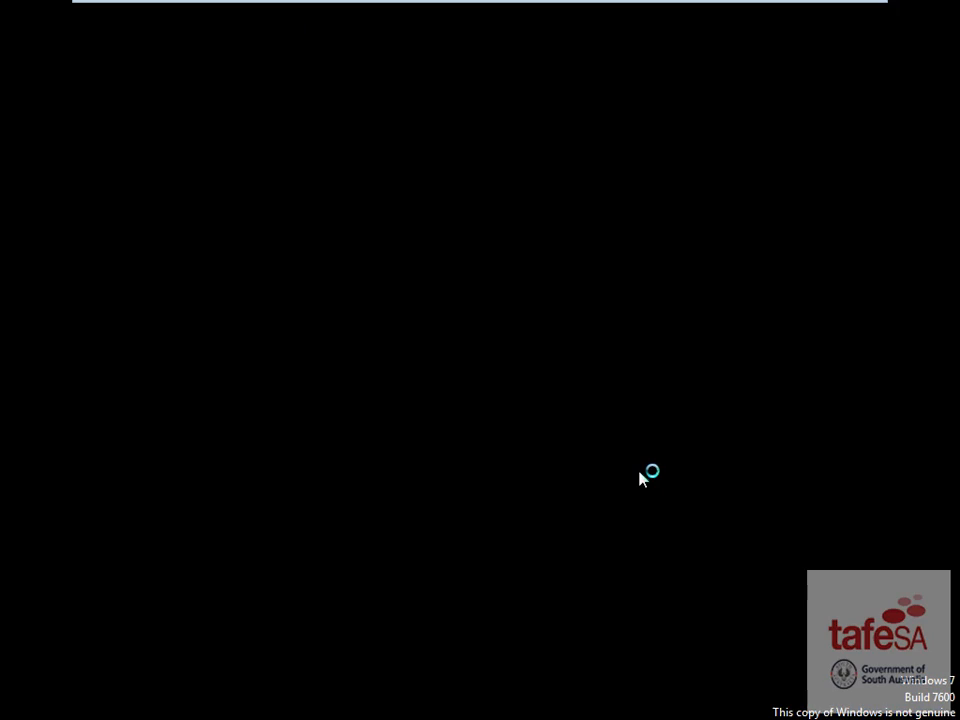
- Launch Remote Desktop Connection and connect to server1.w2k12ad.local
click(643, 471)
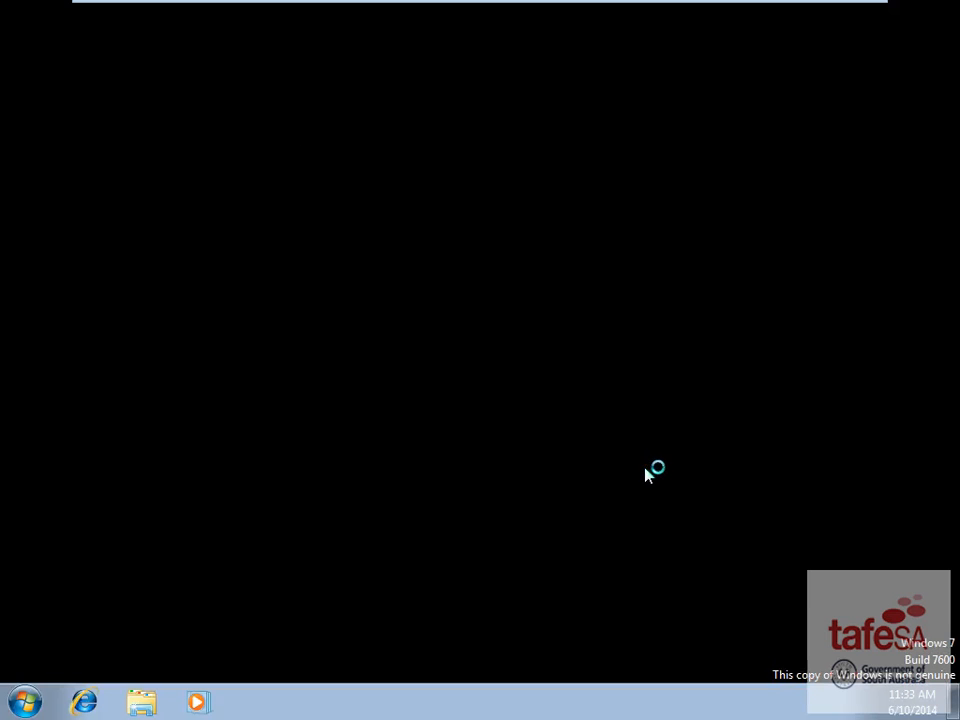
click(27, 702)
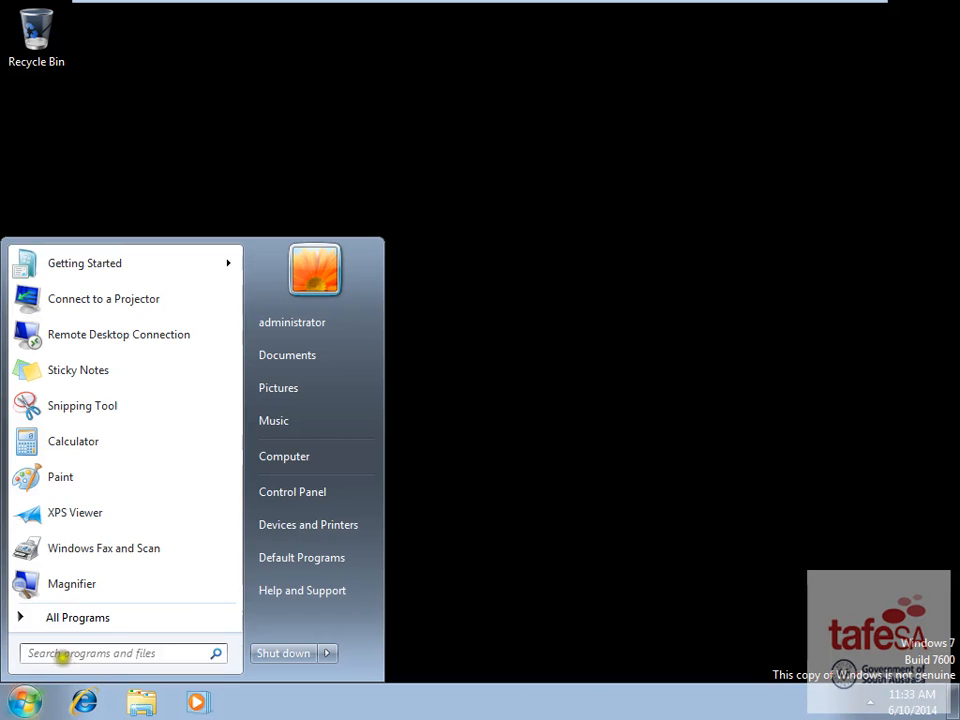
click(103, 341)
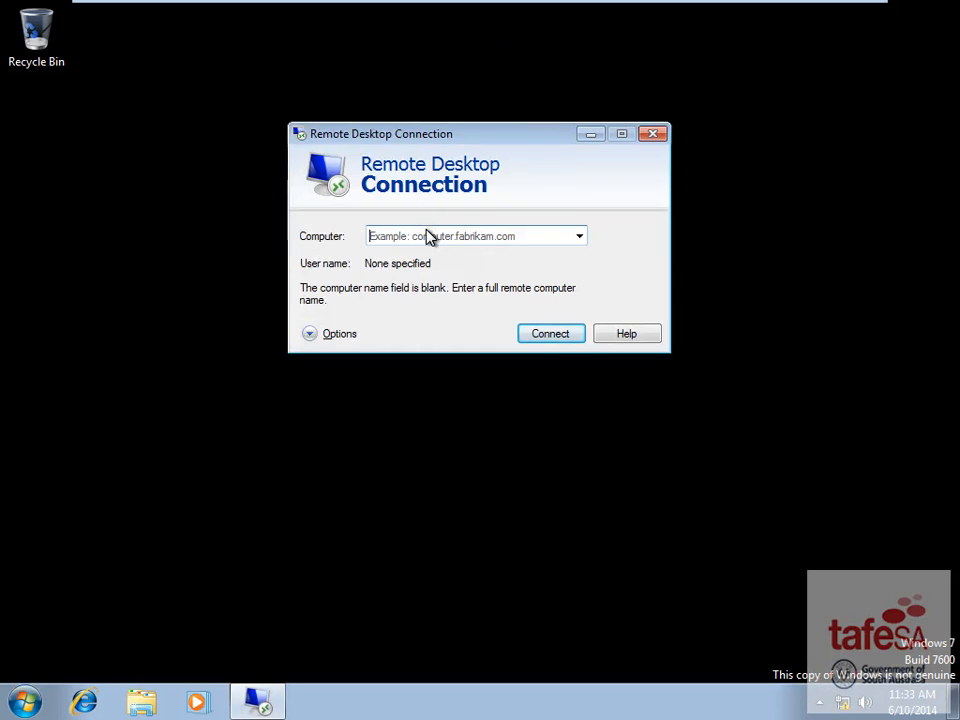
text(s)
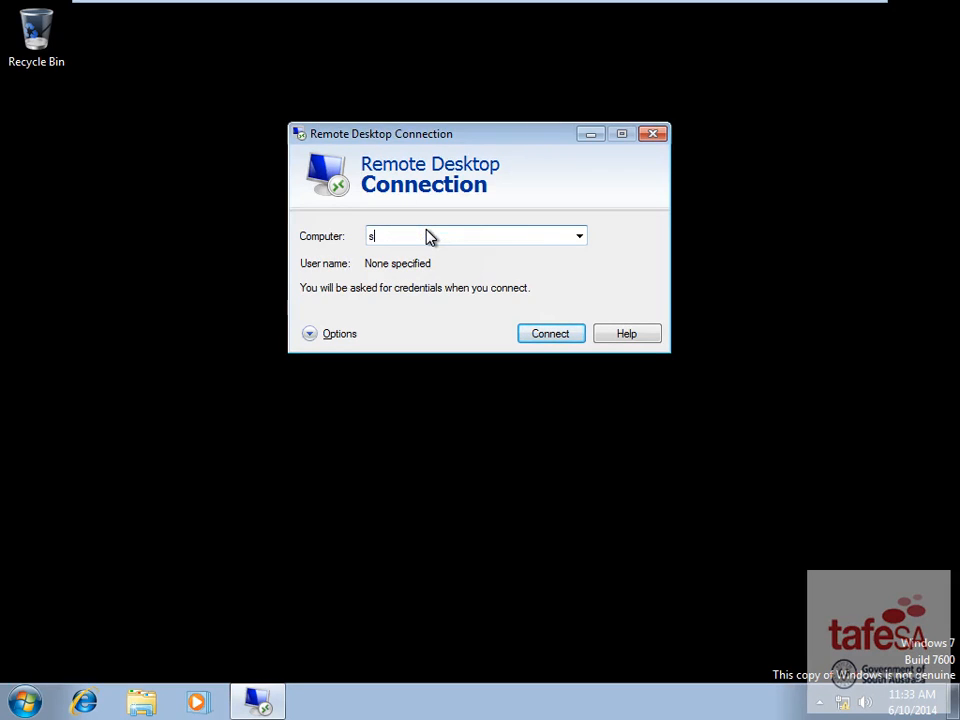
text(erver1.w2k12ad.local)
click(537, 334)
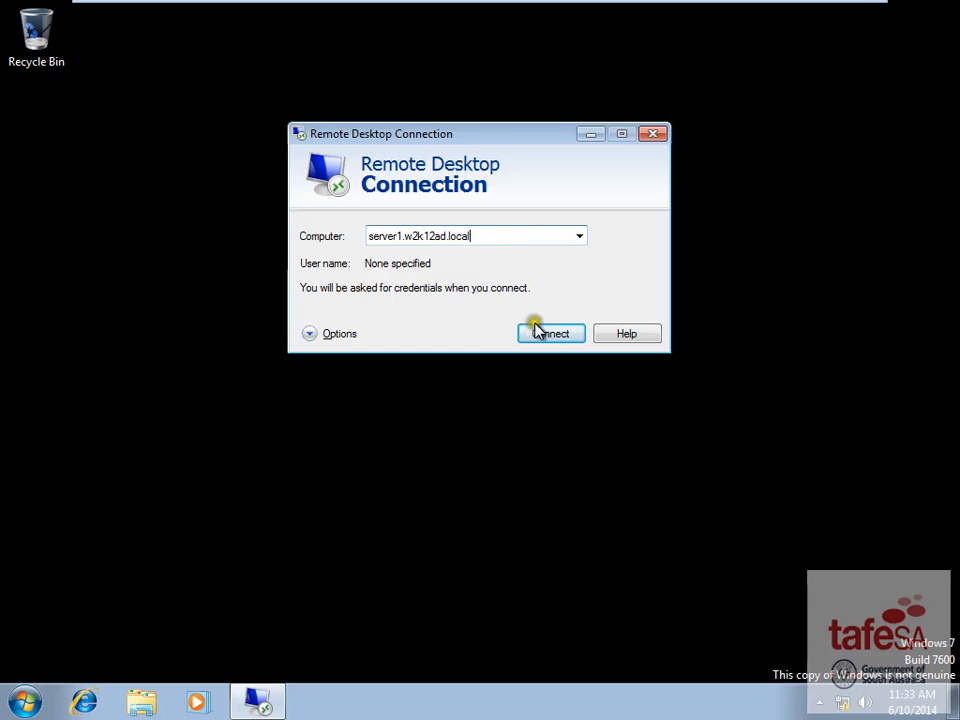
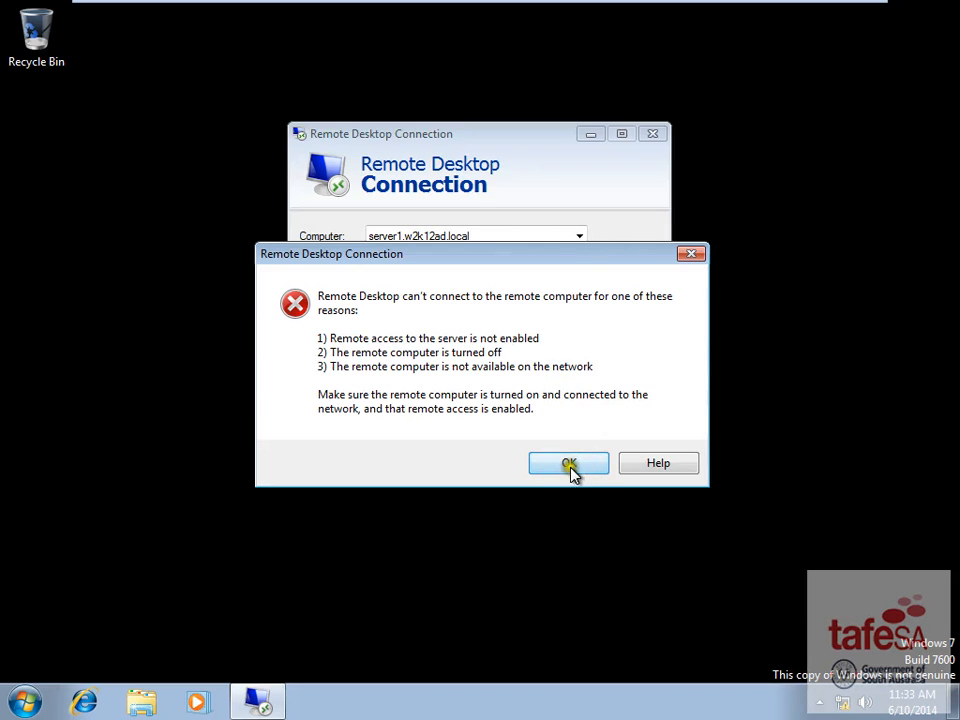
- Dismiss the Remote Desktop connection errors and the 'VMware Workstation is not responding' prompt
click(557, 460)
click(569, 465)
click(561, 176)
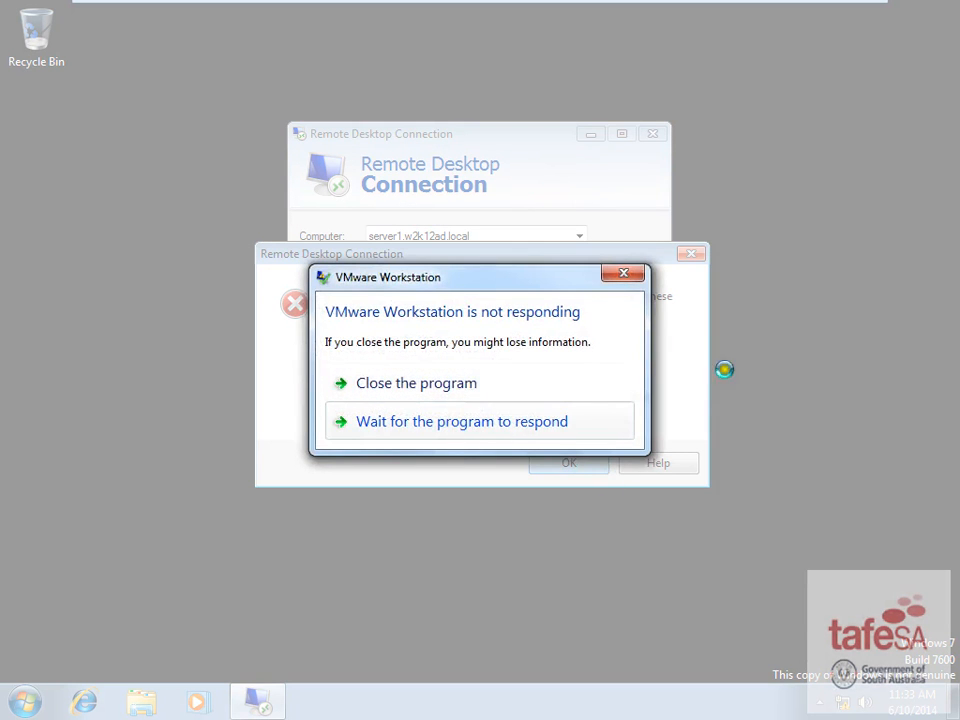
click(624, 273)
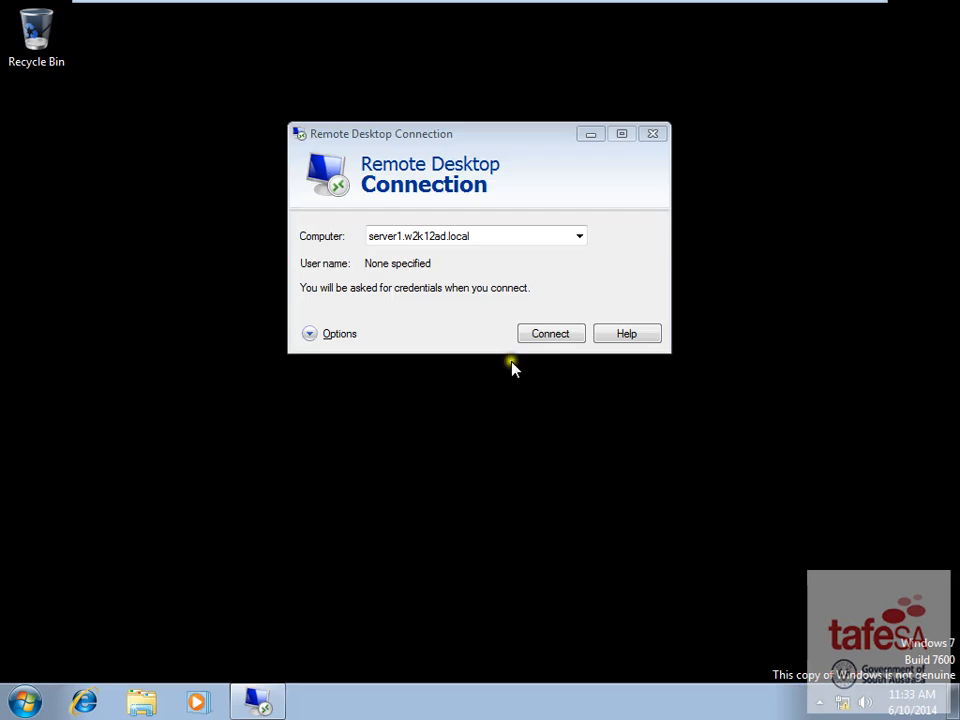
- Change the Remote Desktop computer to 192.168.20.2 and try connecting
click(491, 236)
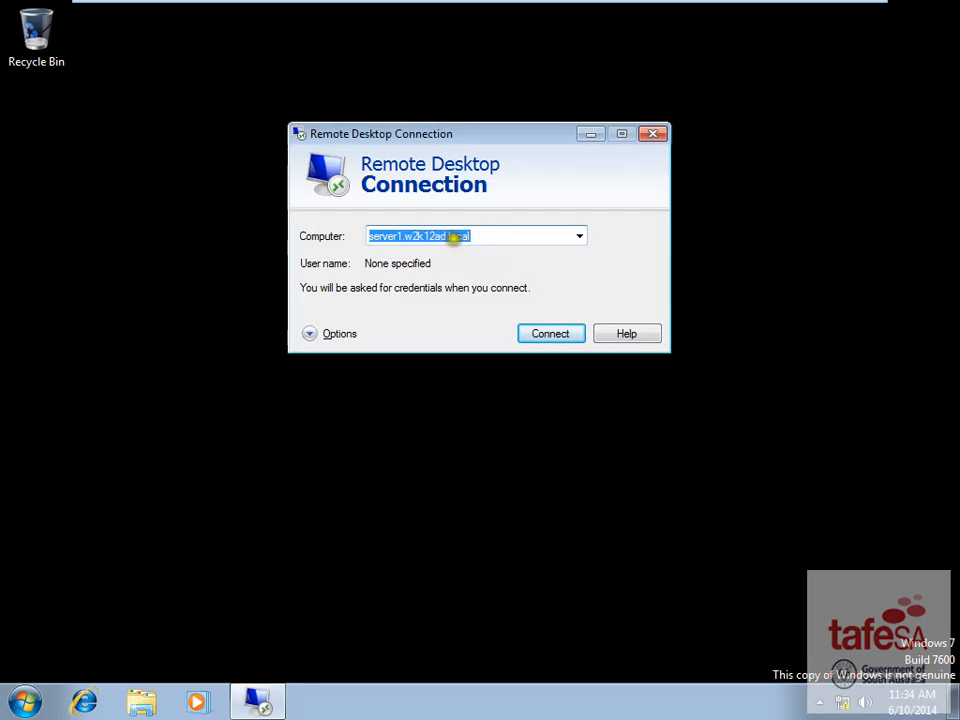
text(19)
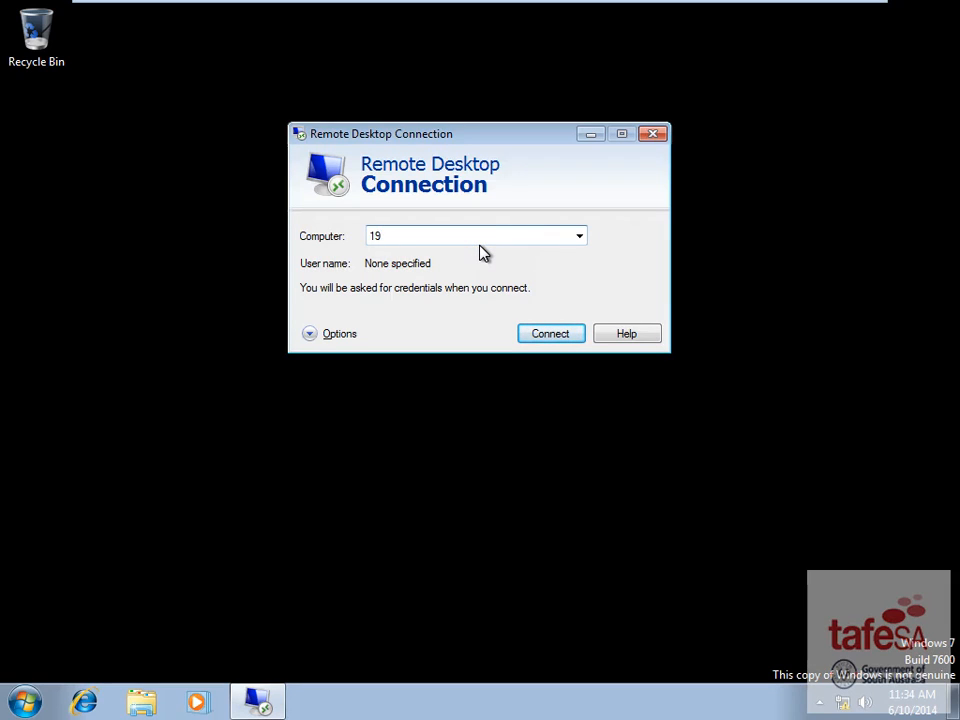
text(2.168.20.)
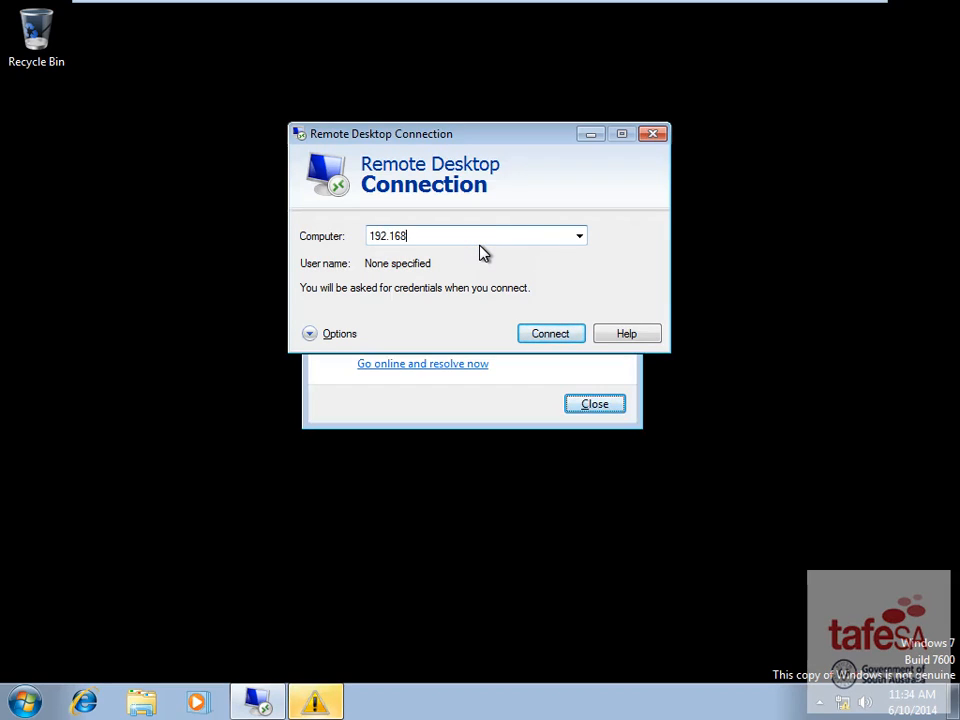
text(2)
click(590, 404)
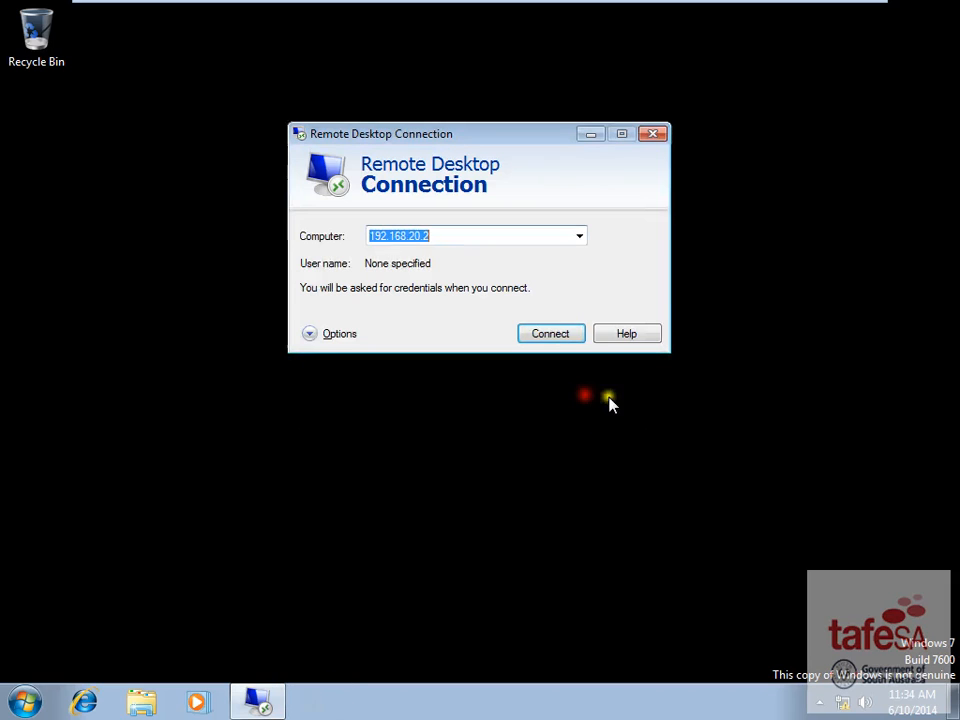
click(551, 334)
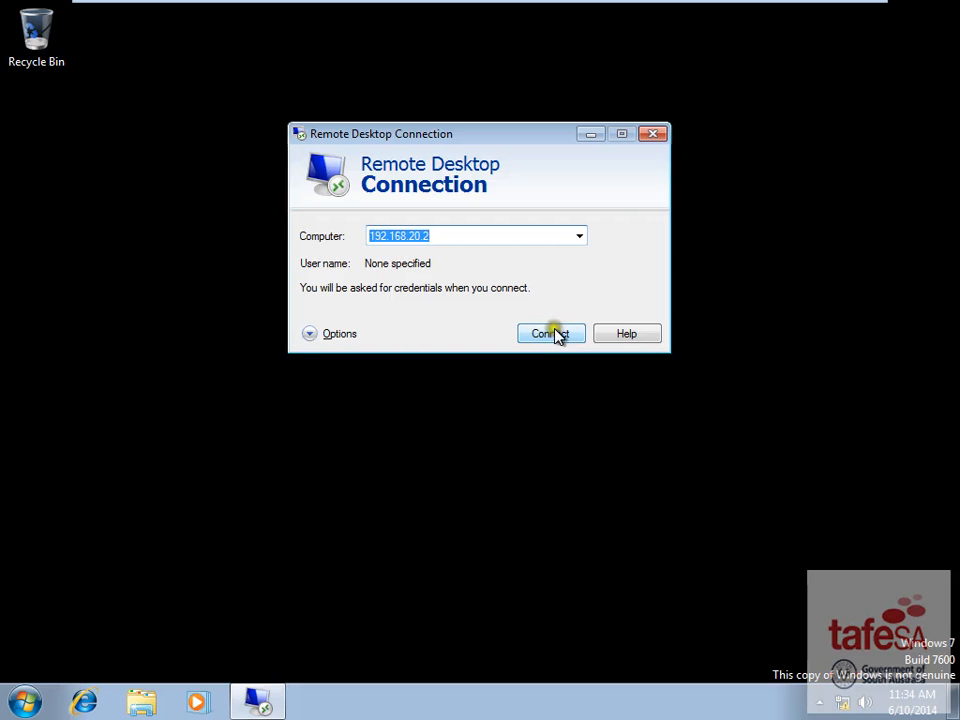
- Ping server1.w2k12ad.local from a command prompt to confirm it replies at 192.168.20.2
click(34, 706)
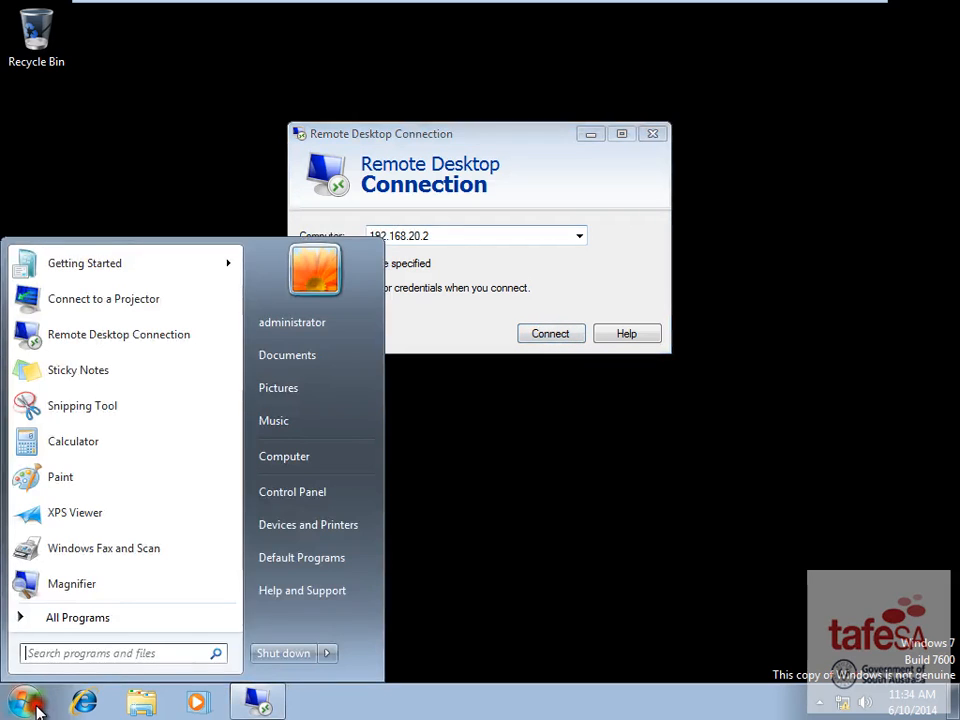
text(cmd)
key(Return)
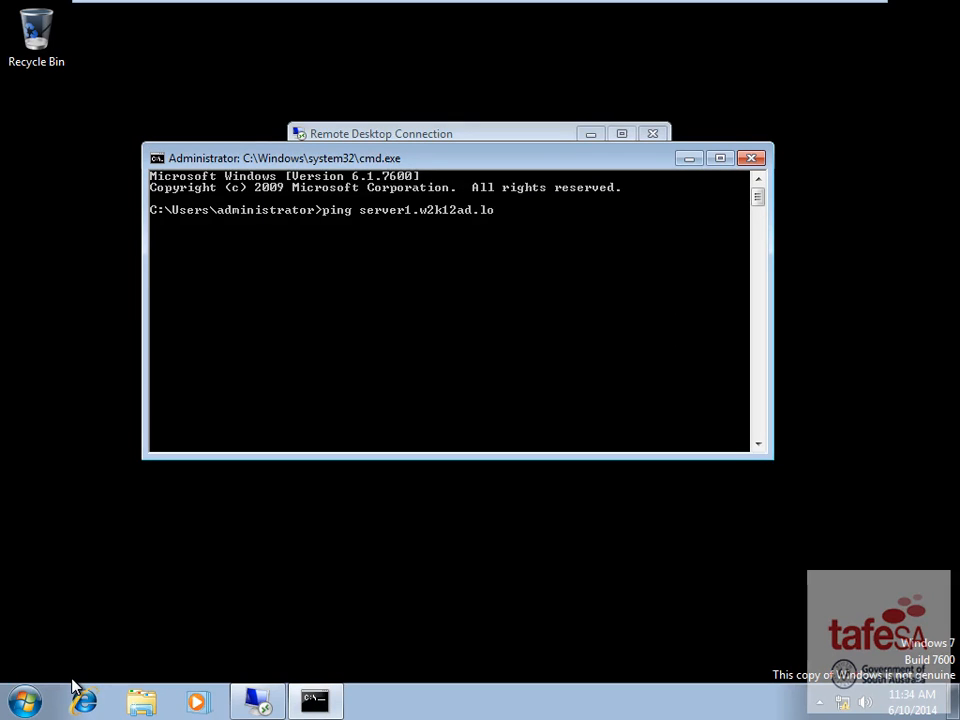
key(Return)
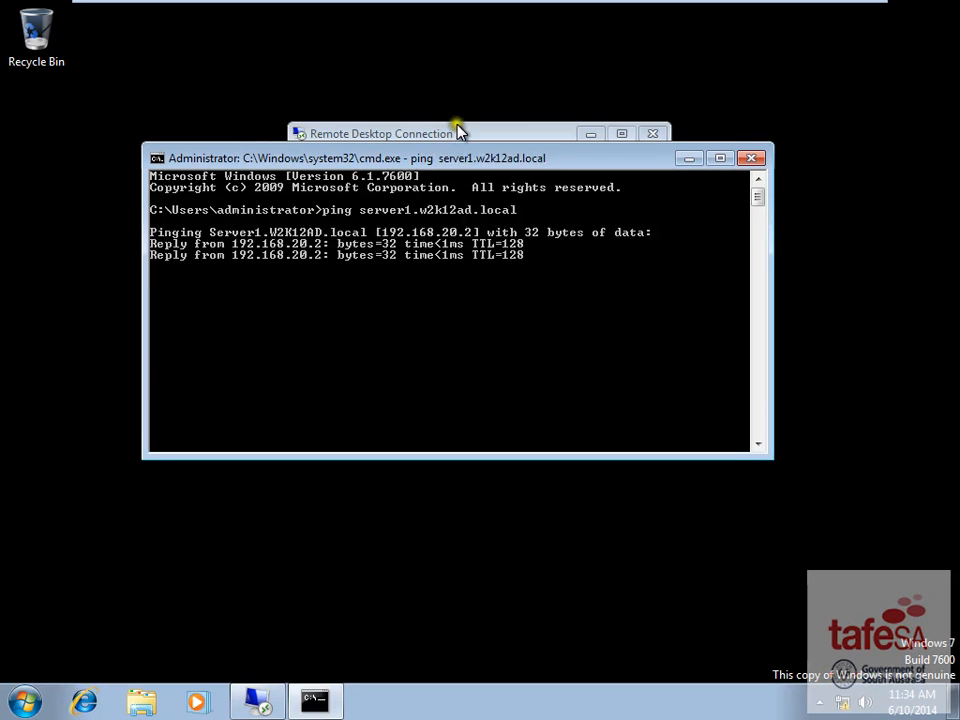
click(468, 140)
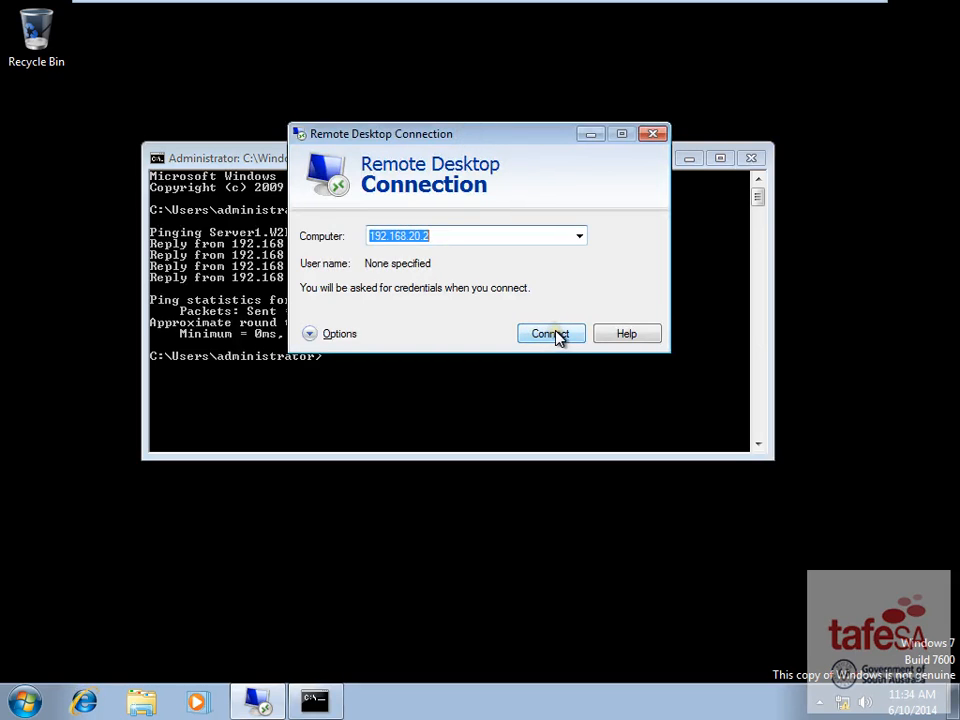
- Retry connecting, then open Remote settings from the server's This PC properties
click(555, 335)
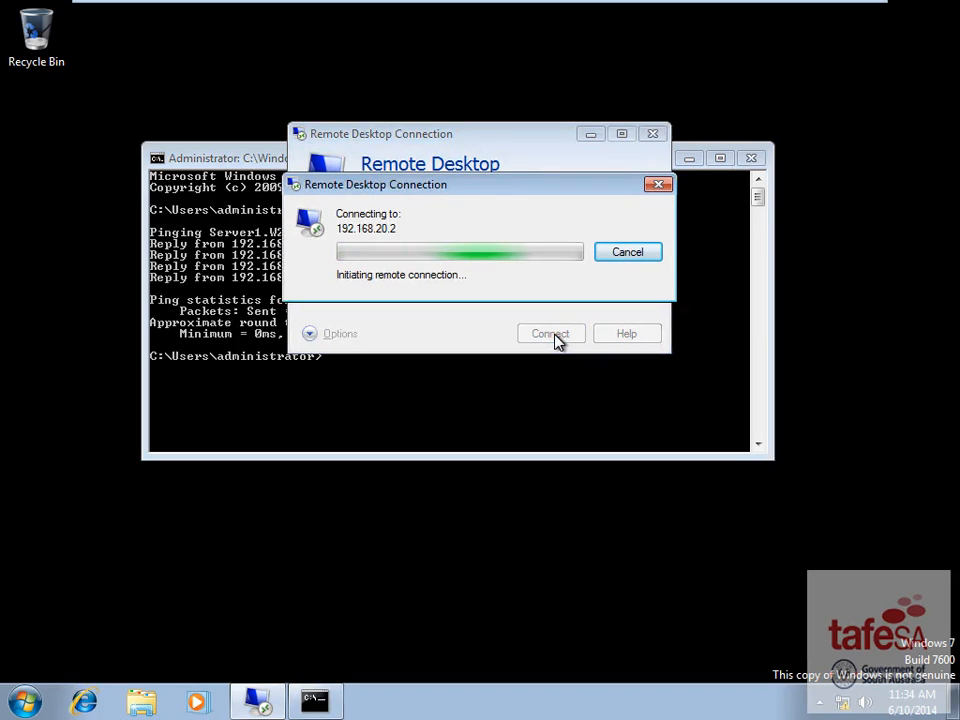
mouse_move(628, 6)
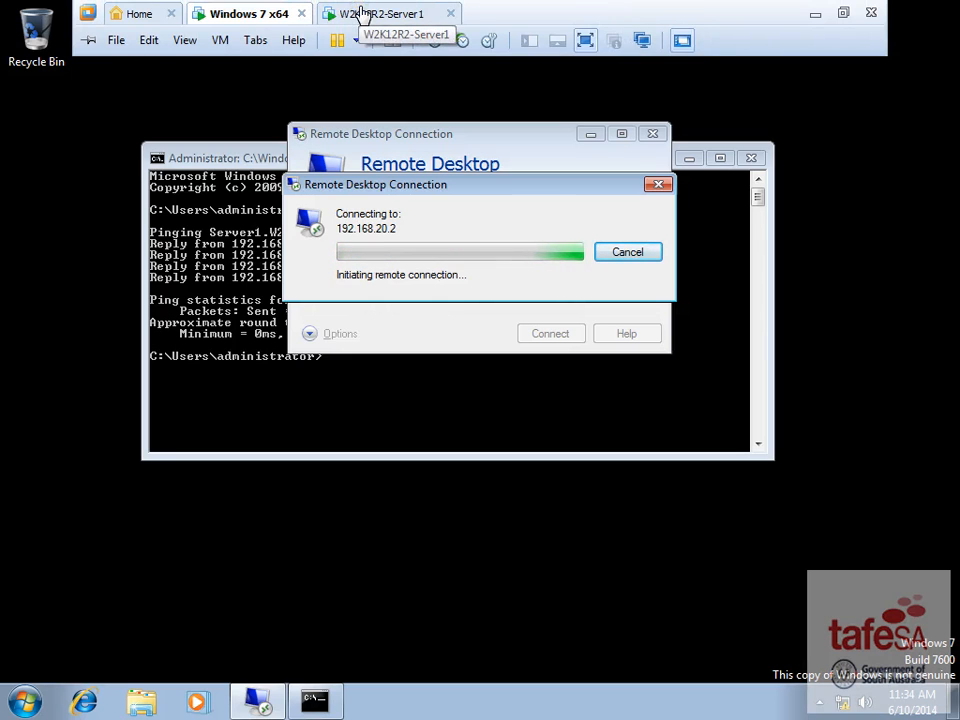
click(364, 11)
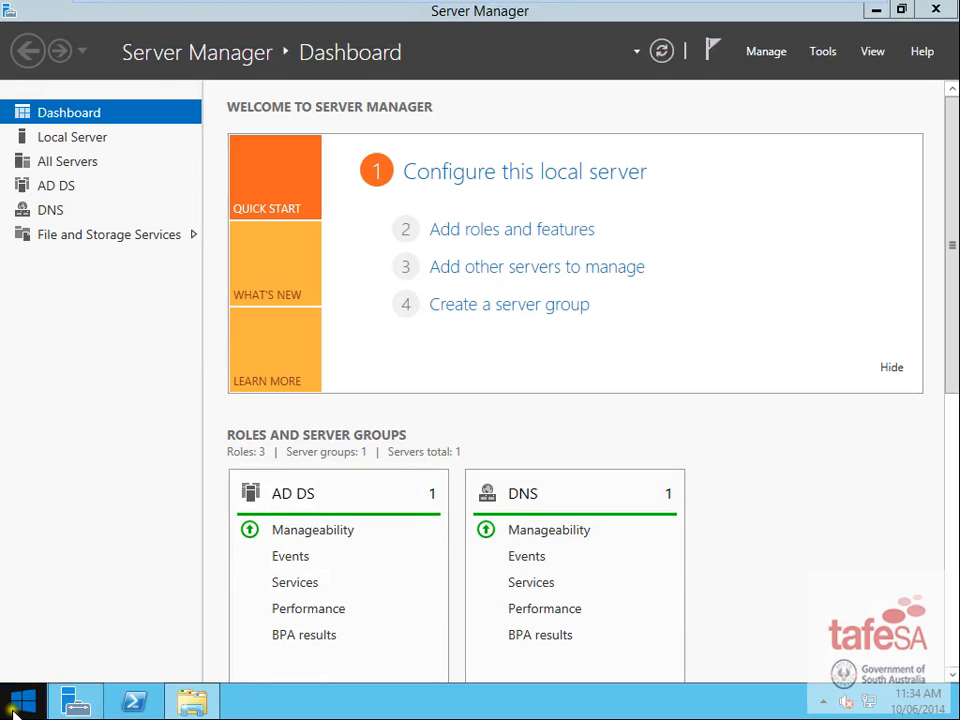
click(22, 700)
right_click(168, 335)
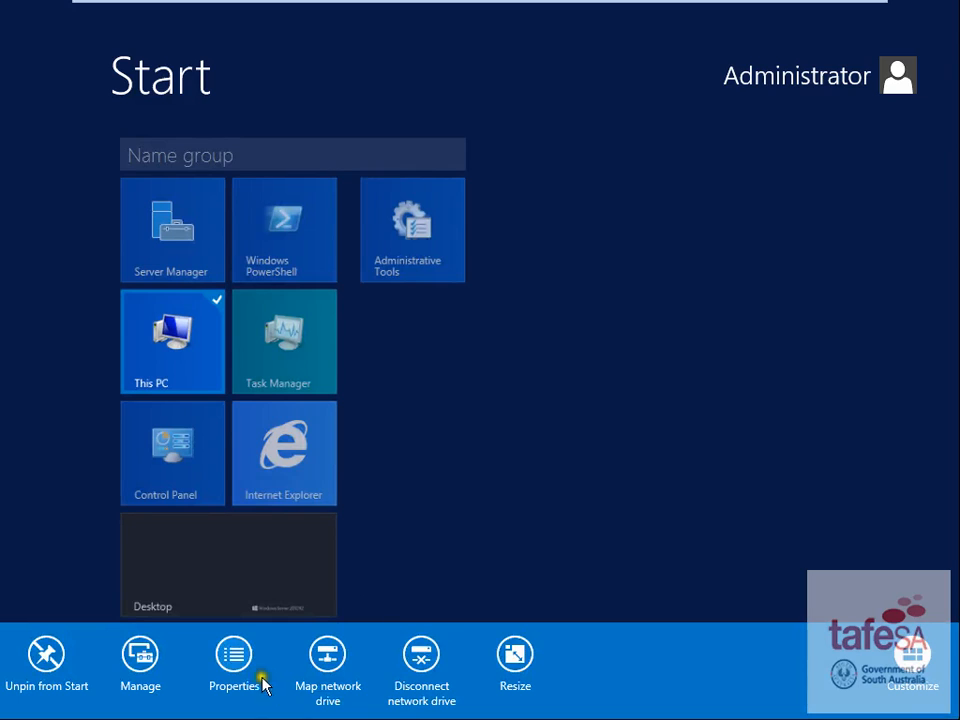
click(228, 665)
click(182, 210)
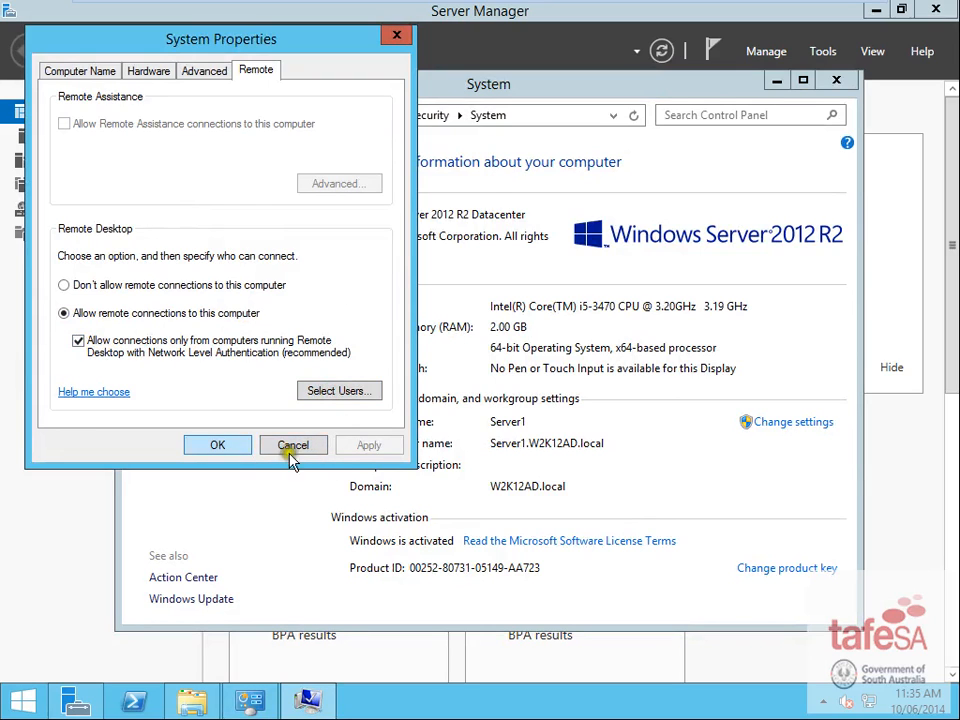
- Dismiss the Windows 7 connection error and allow server connections without Network Level Authentication
mouse_move(433, 8)
click(244, 20)
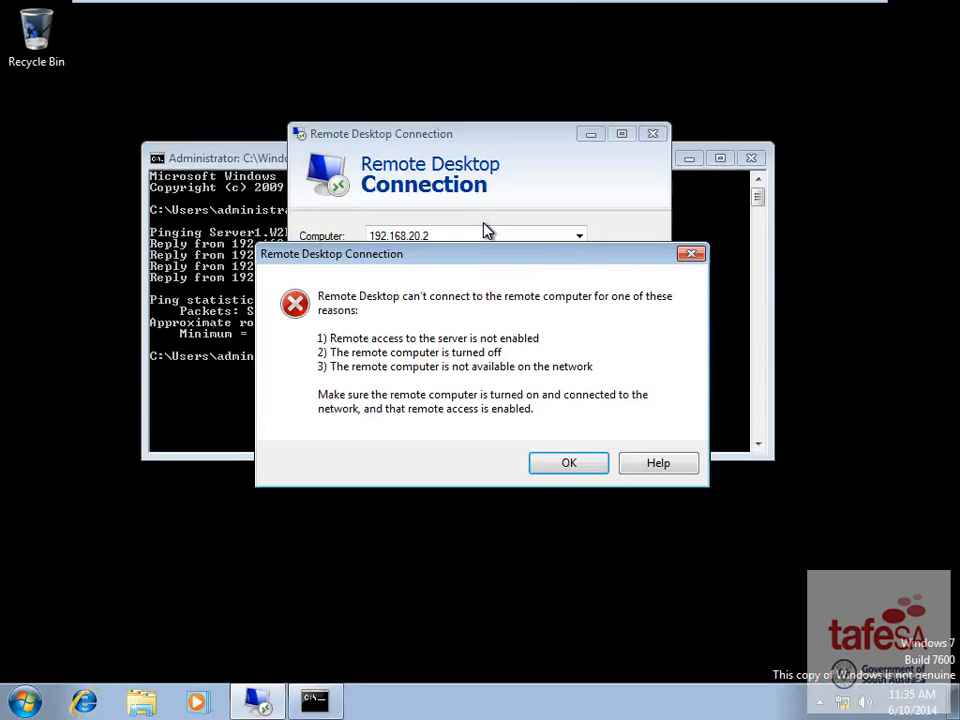
click(575, 465)
mouse_move(521, 6)
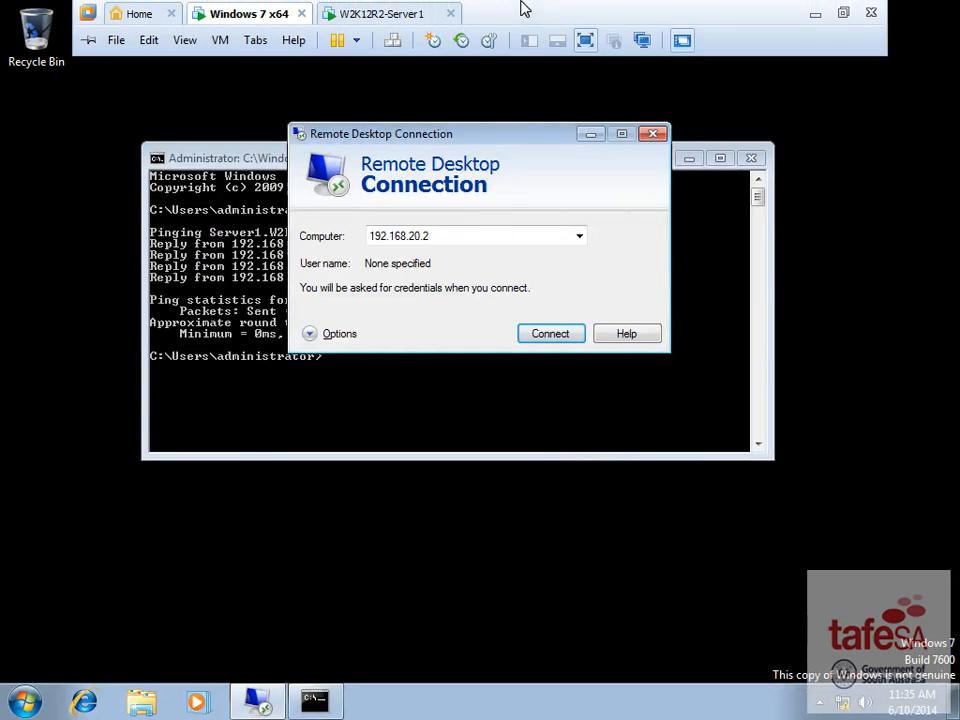
click(372, 14)
click(78, 340)
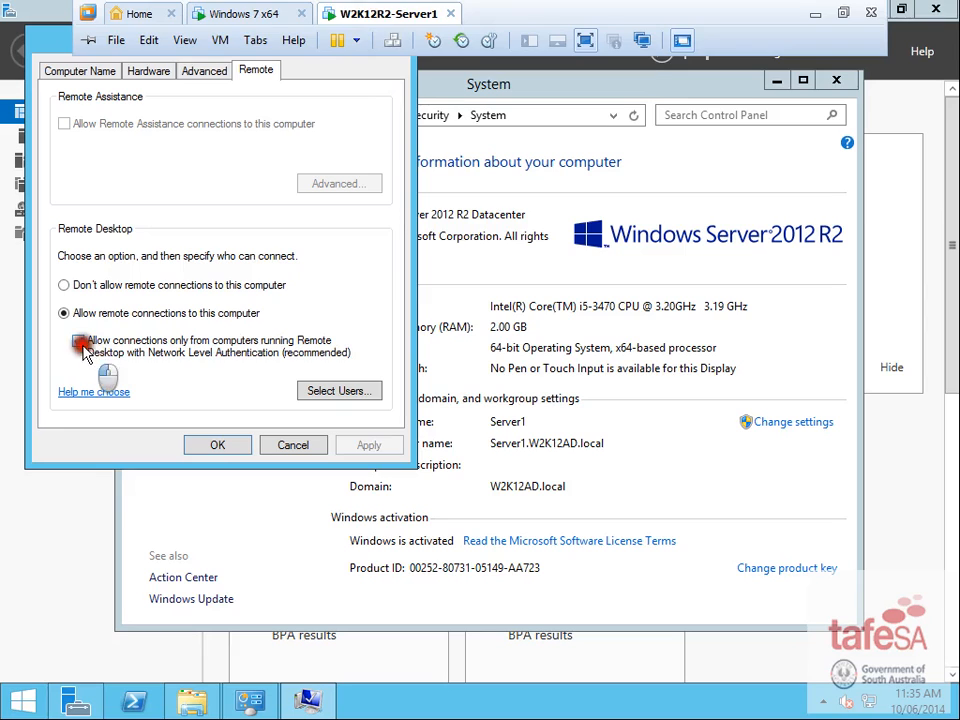
click(220, 445)
- Retry the Remote Desktop connection to 192.168.20.2 from Windows 7
mouse_move(407, 17)
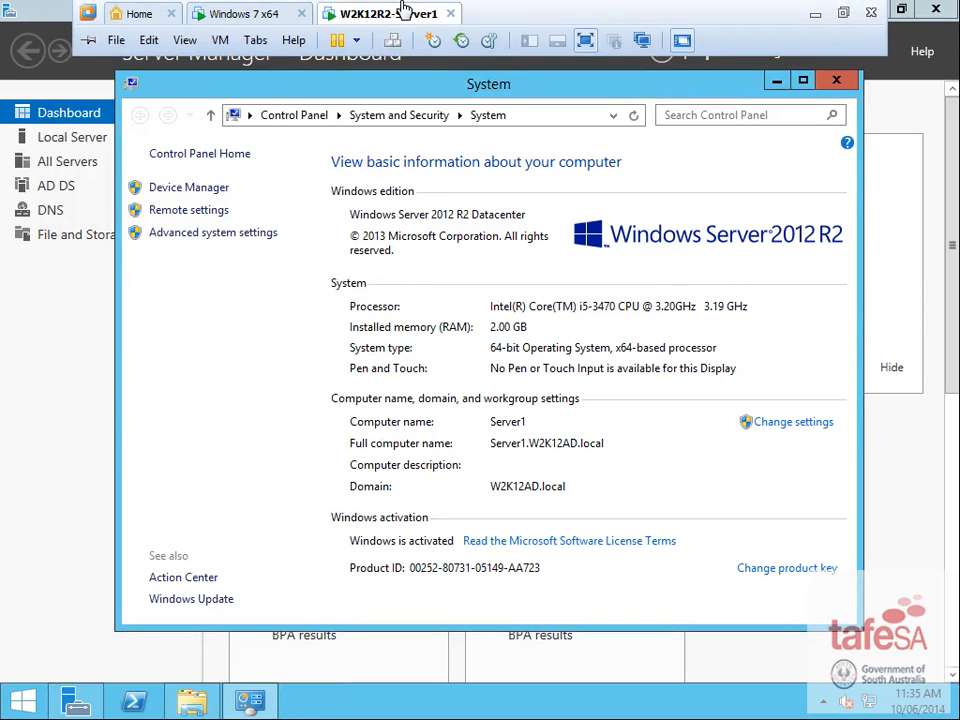
click(258, 15)
click(553, 331)
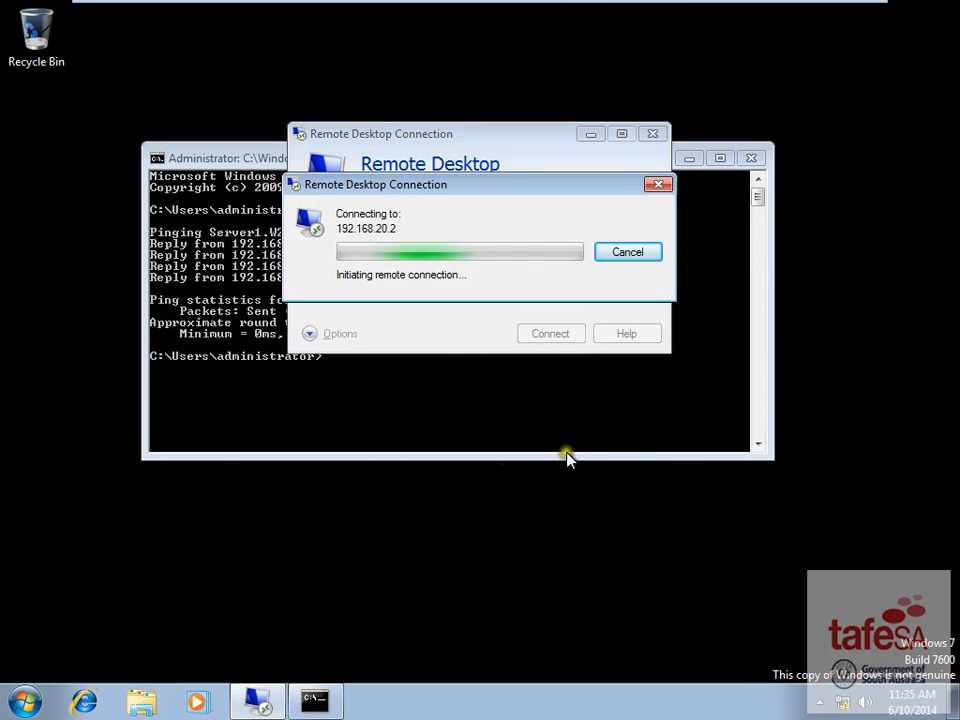
- Cancel the stalled attempt and reconnect to 192.168.20.2 with a user name entered
drag(515, 184, 406, 221)
click(510, 287)
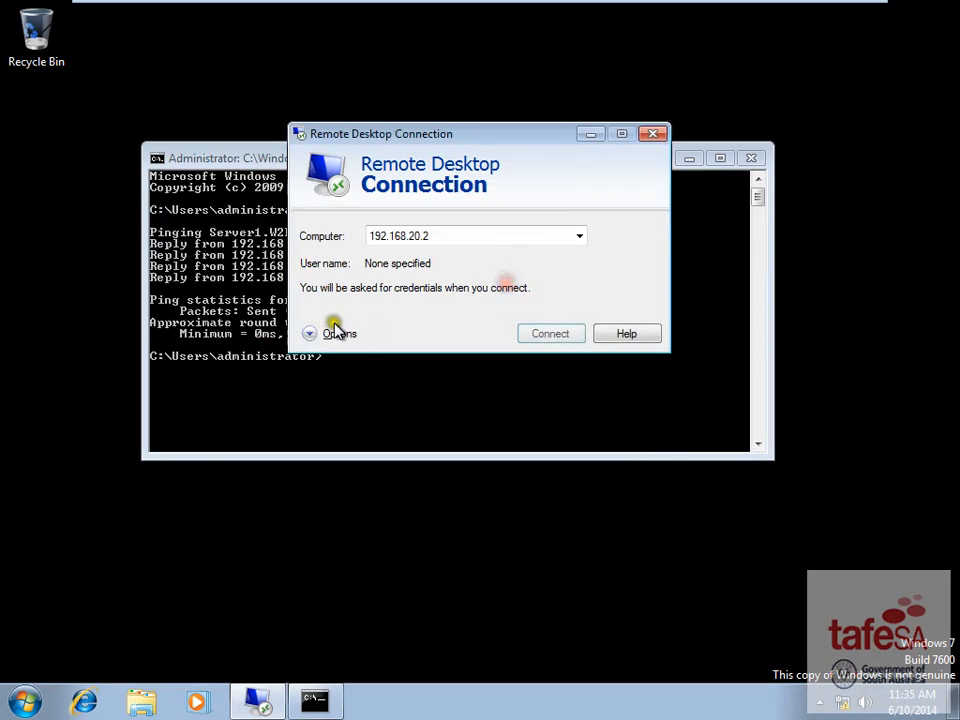
click(330, 337)
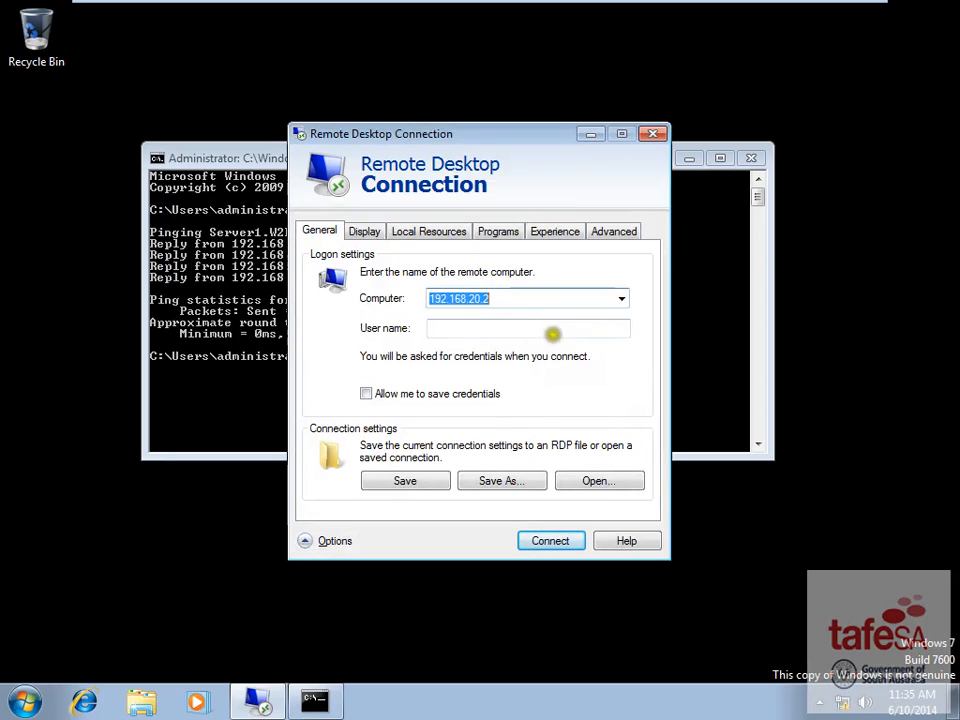
click(515, 323)
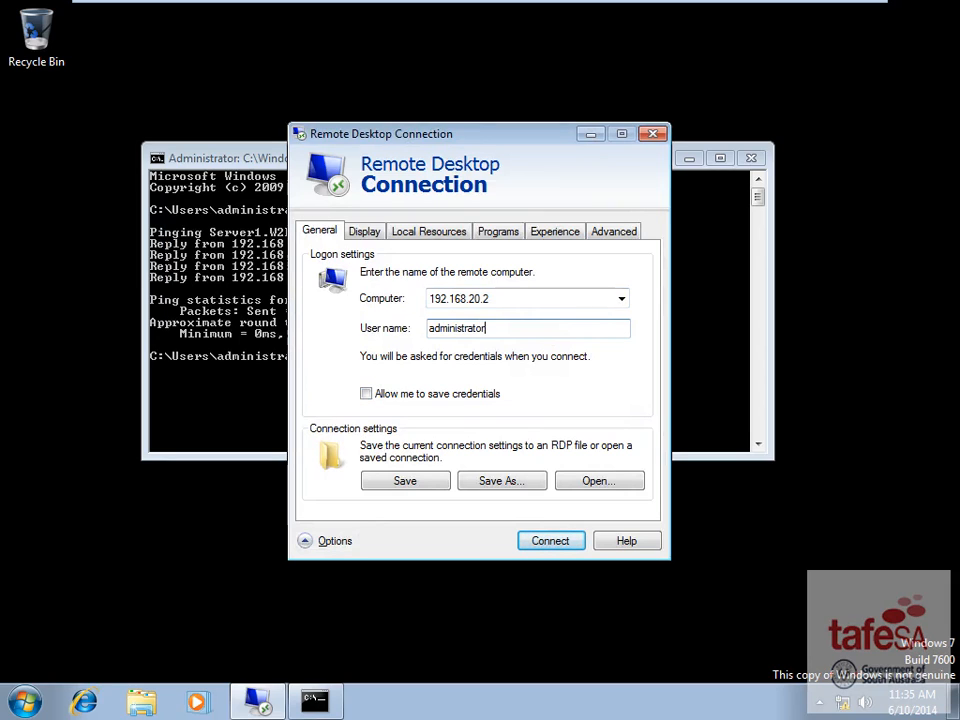
click(545, 541)
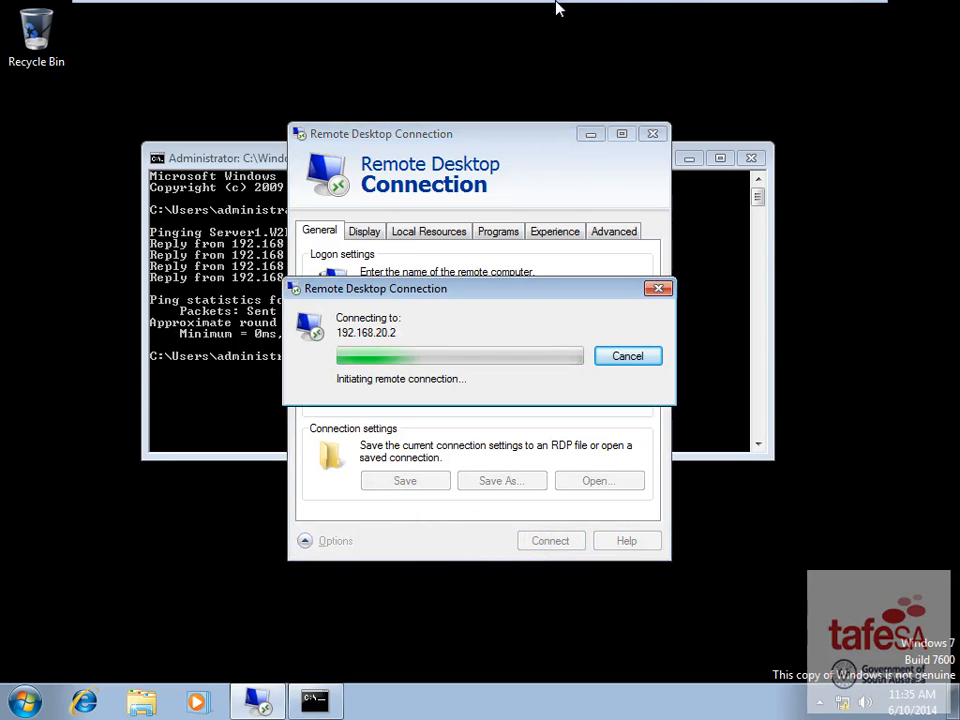
- Check the server's remote desktop settings and close its System information window
mouse_move(555, 6)
click(357, 12)
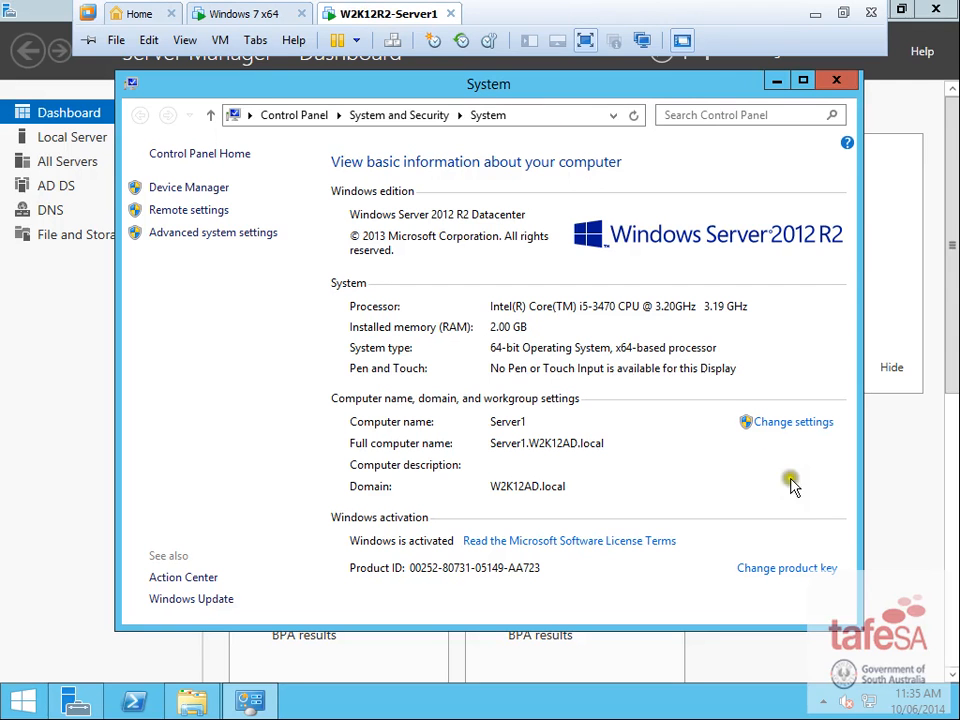
click(150, 210)
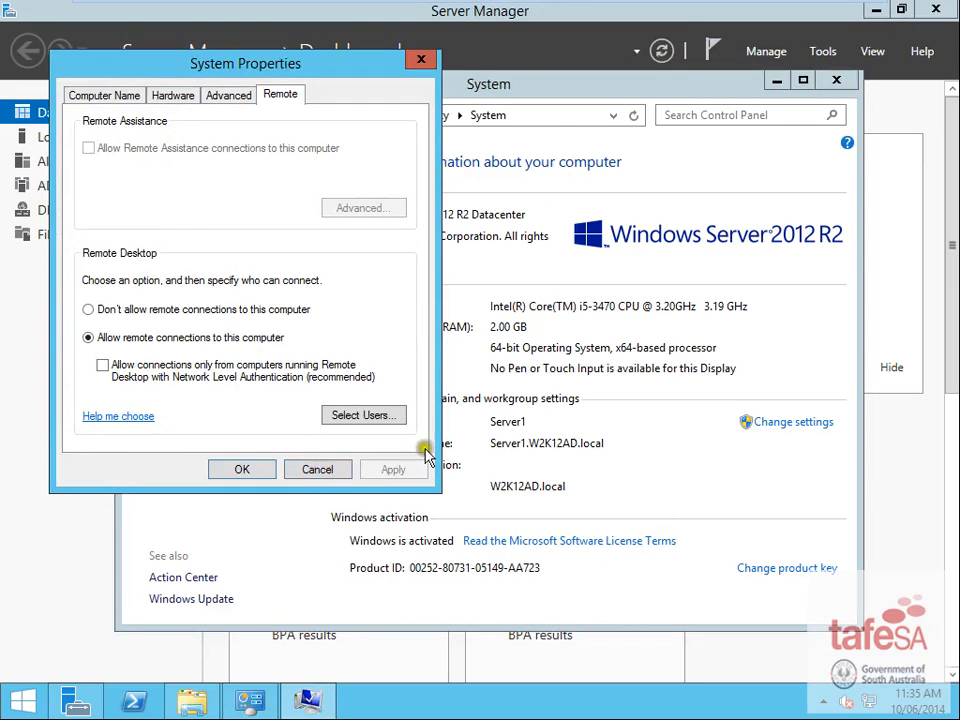
mouse_move(407, 17)
click(244, 16)
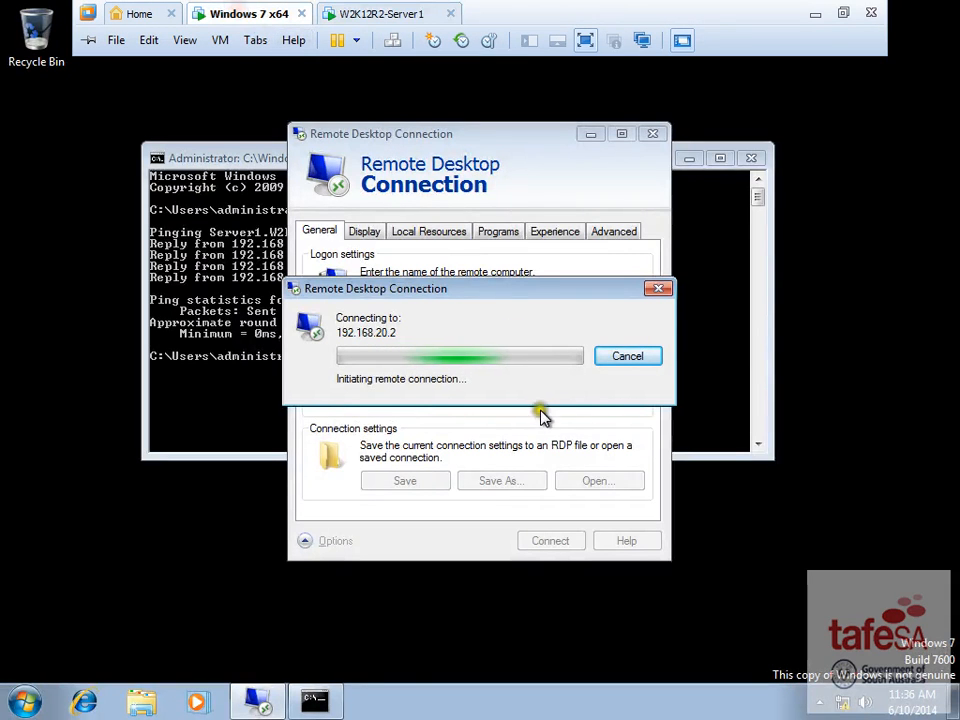
mouse_move(381, 6)
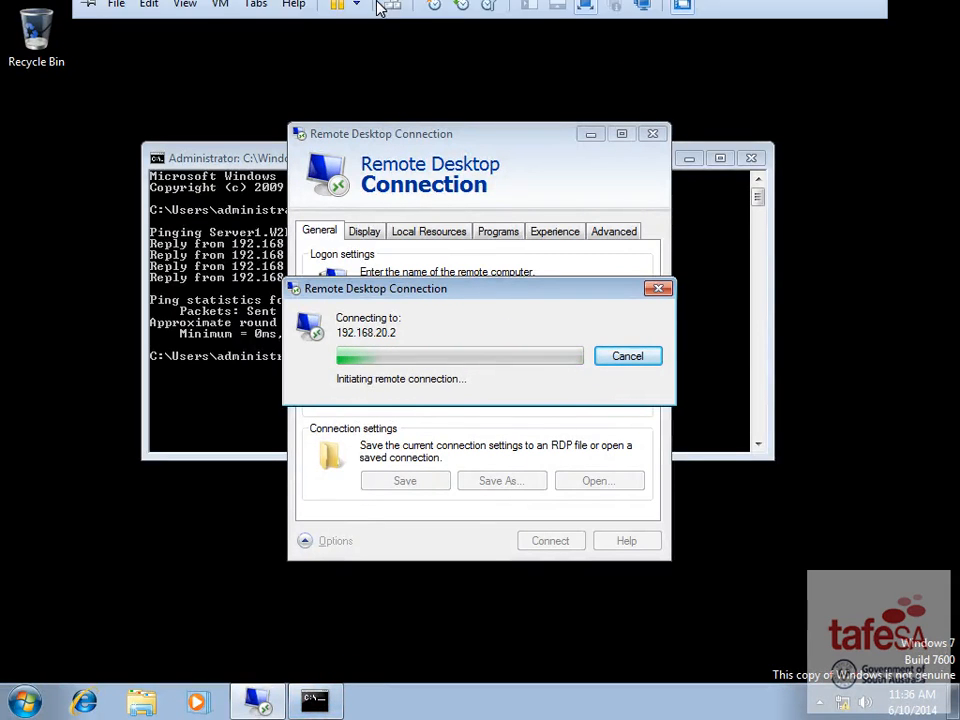
click(350, 8)
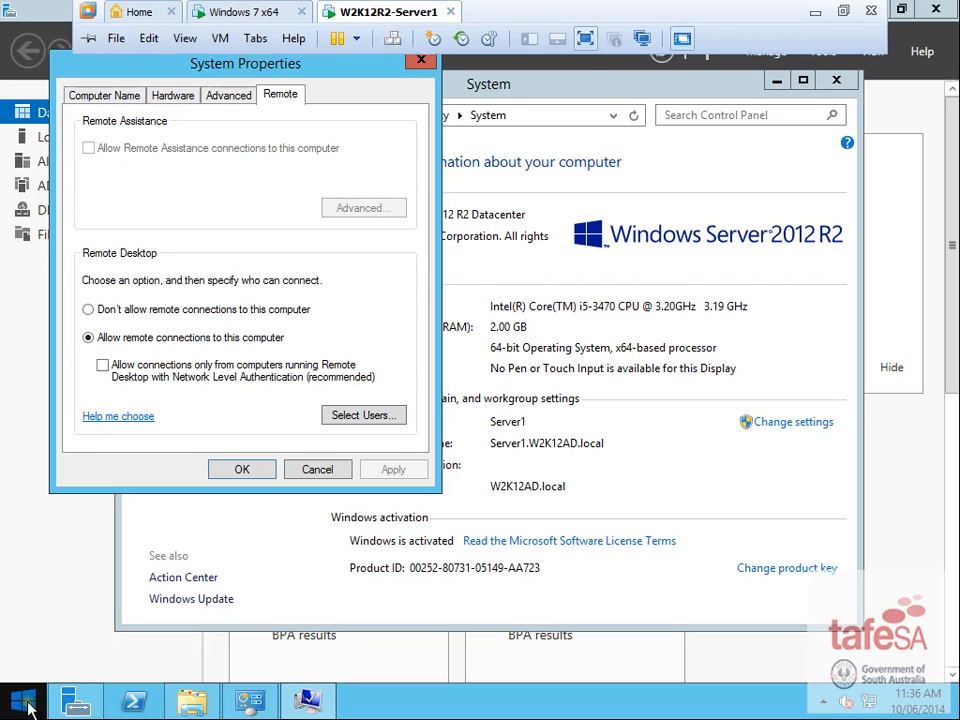
click(250, 700)
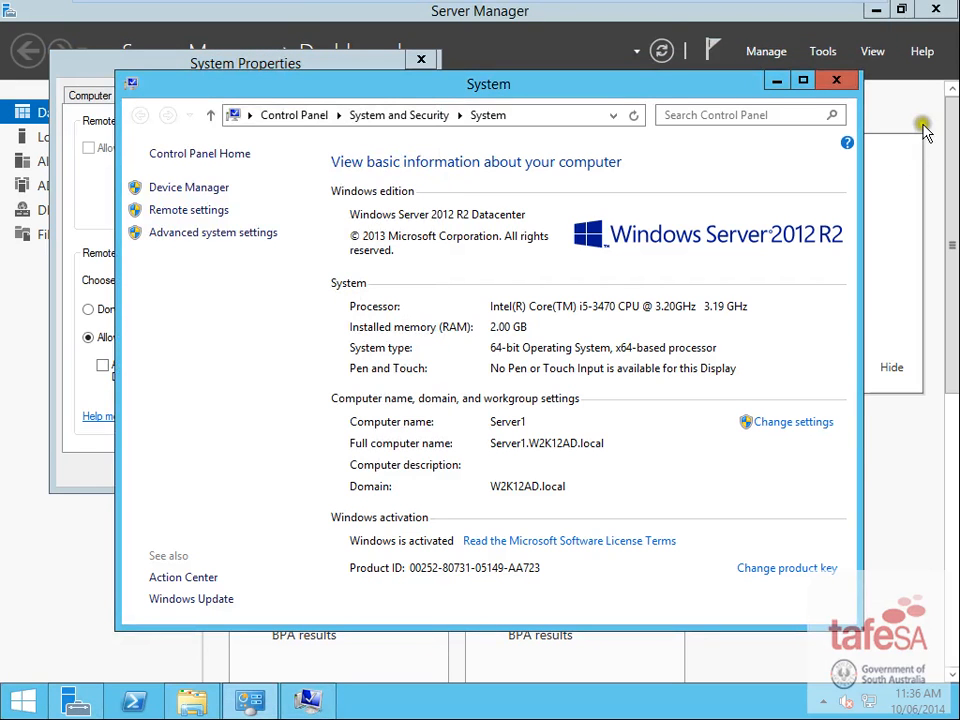
click(762, 84)
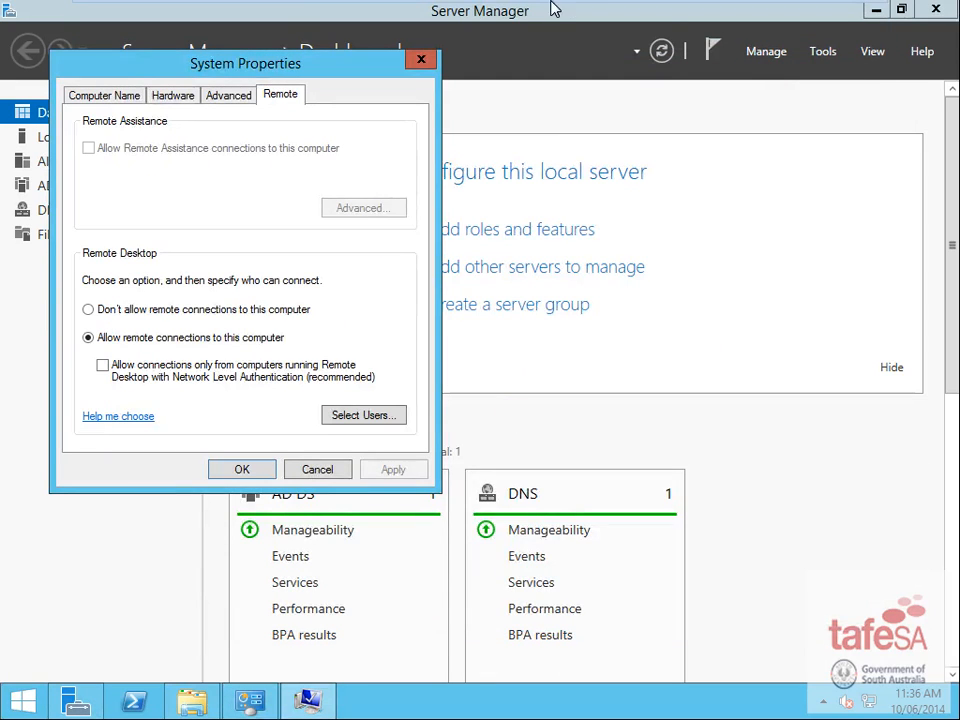
- Dismiss the Windows 7 Remote Desktop error and open the server's System control panel
mouse_move(513, 8)
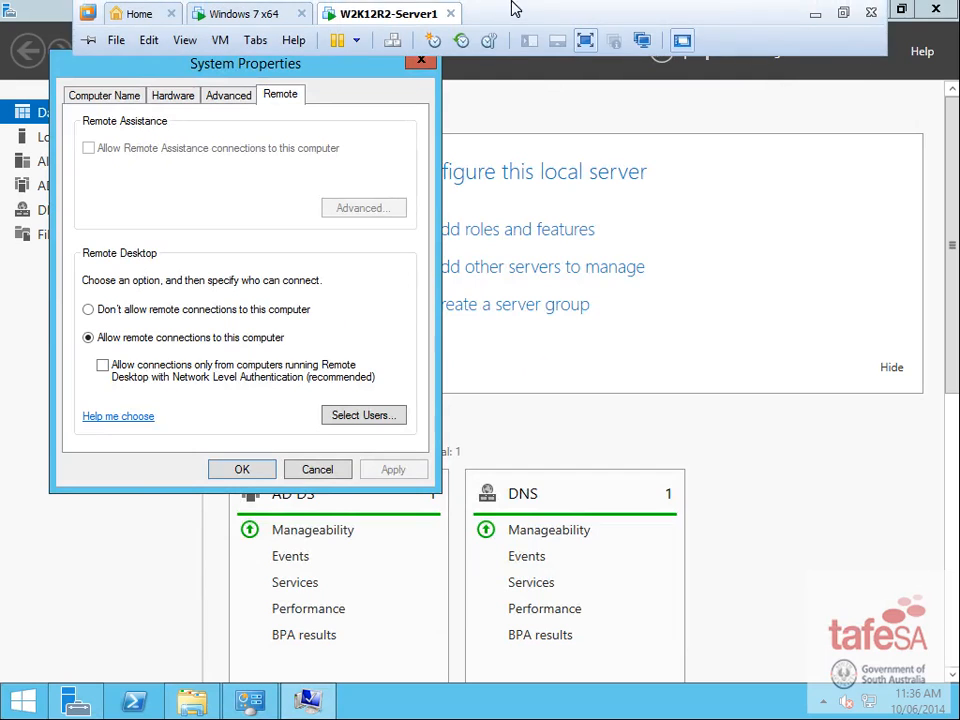
click(240, 12)
click(568, 462)
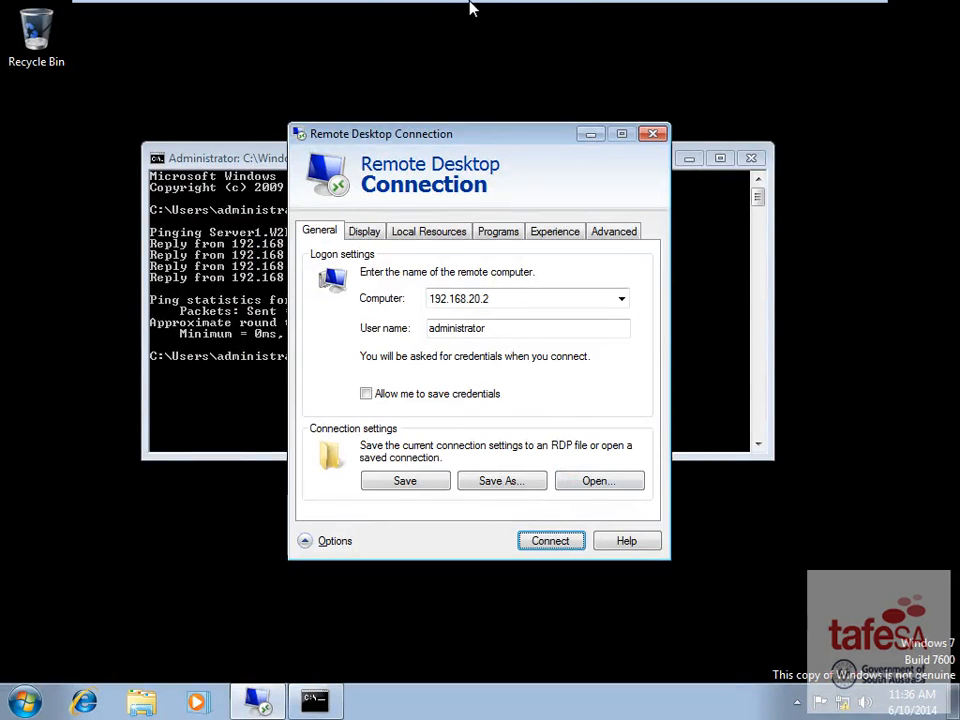
click(368, 12)
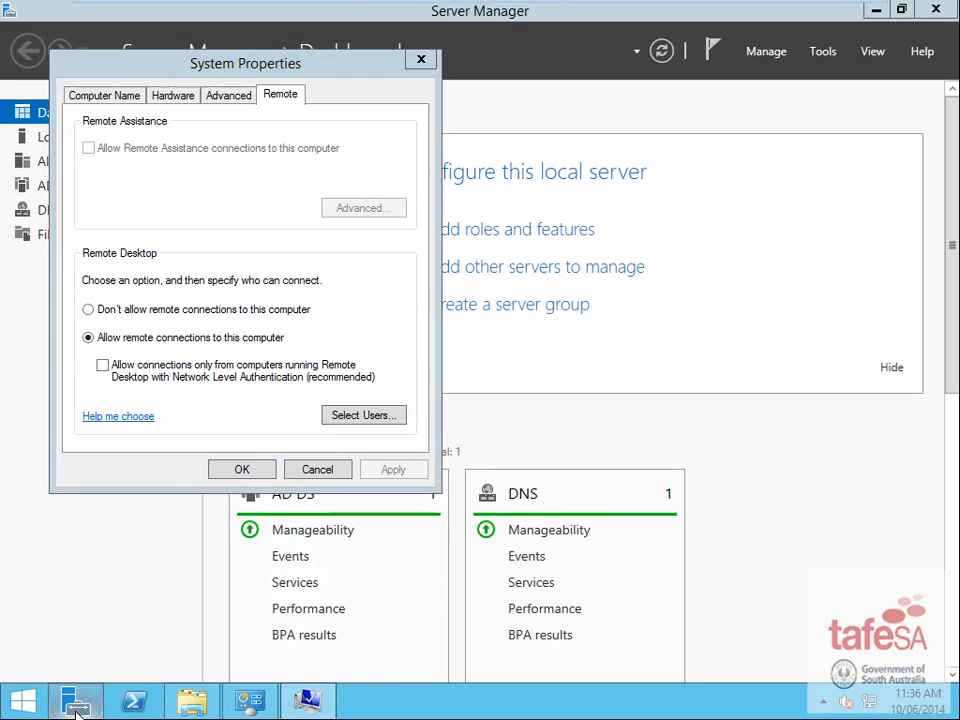
click(22, 700)
click(165, 460)
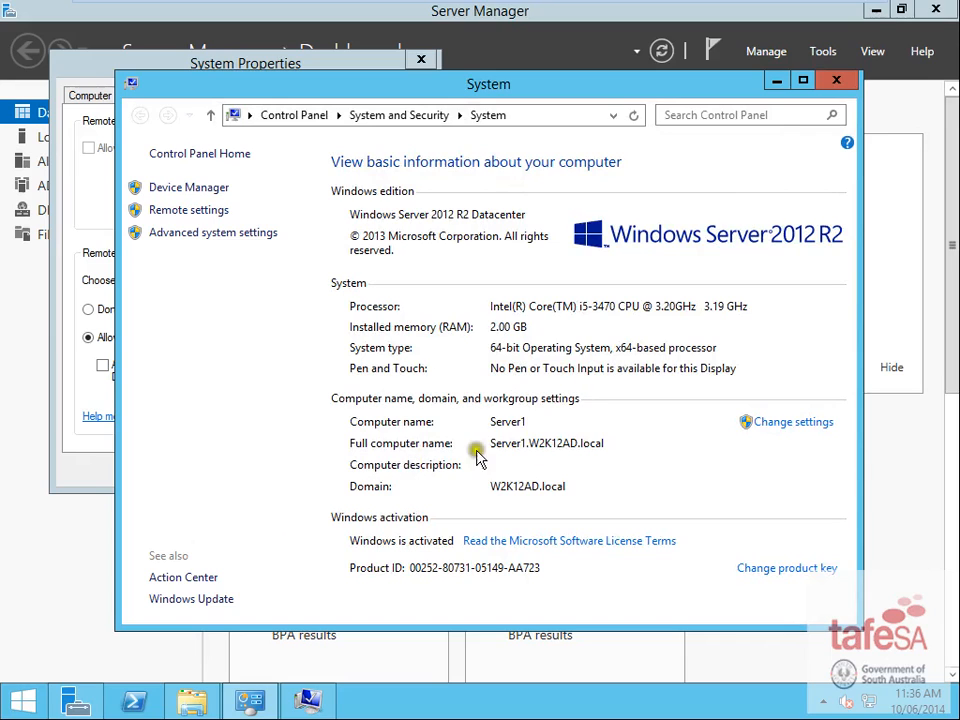
- Close the System Properties and System information windows without changes
click(250, 699)
click(318, 470)
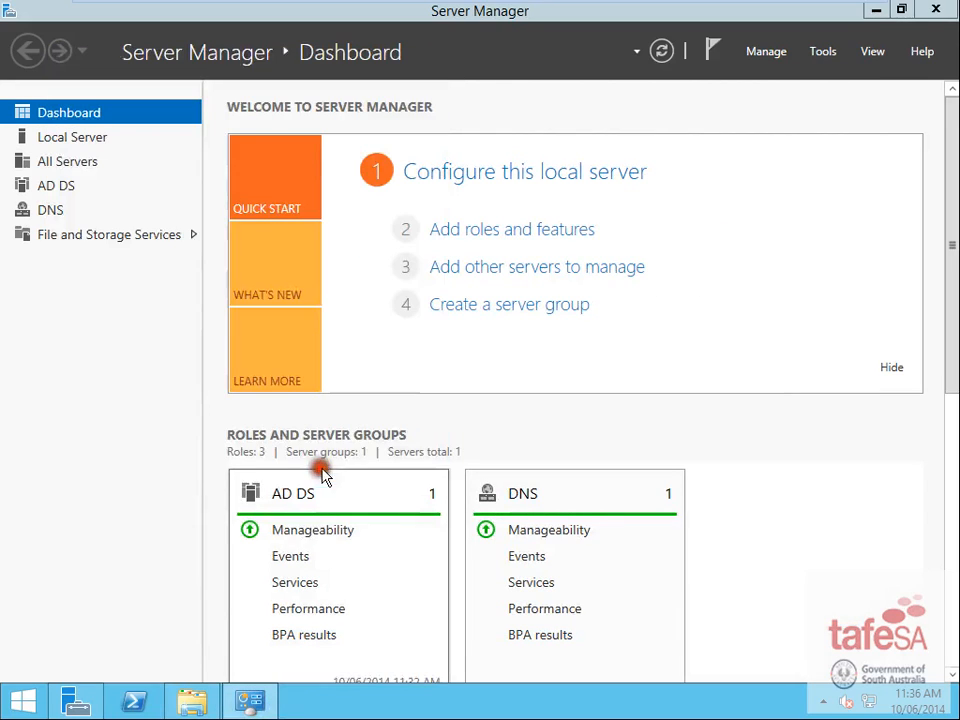
click(250, 699)
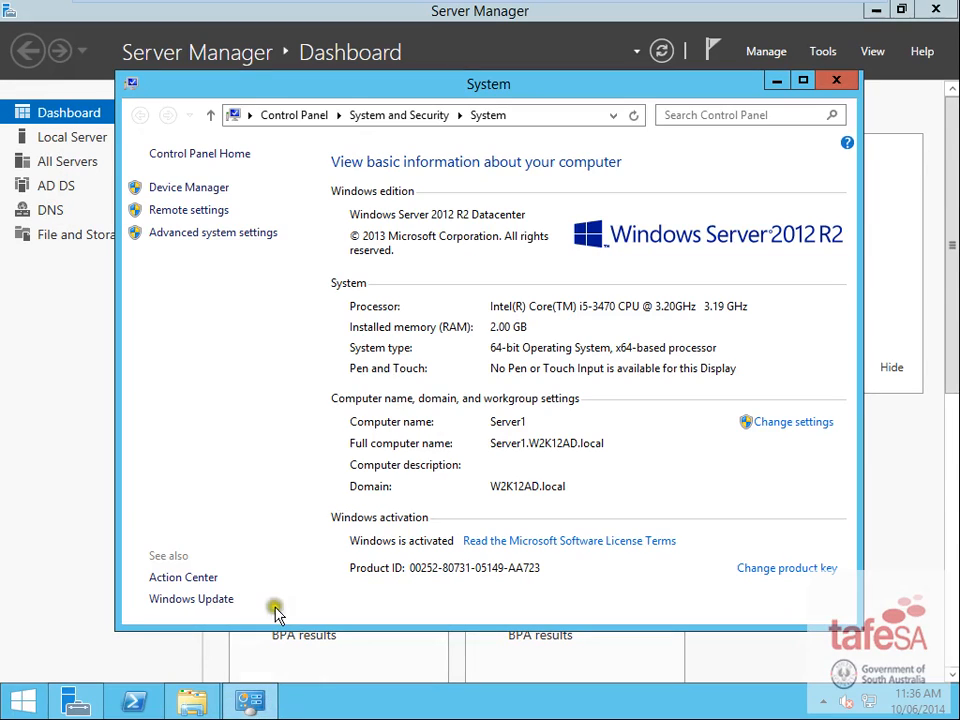
click(834, 80)
- Turn off Windows Firewall for domain, private and public networks via Control Panel
click(40, 698)
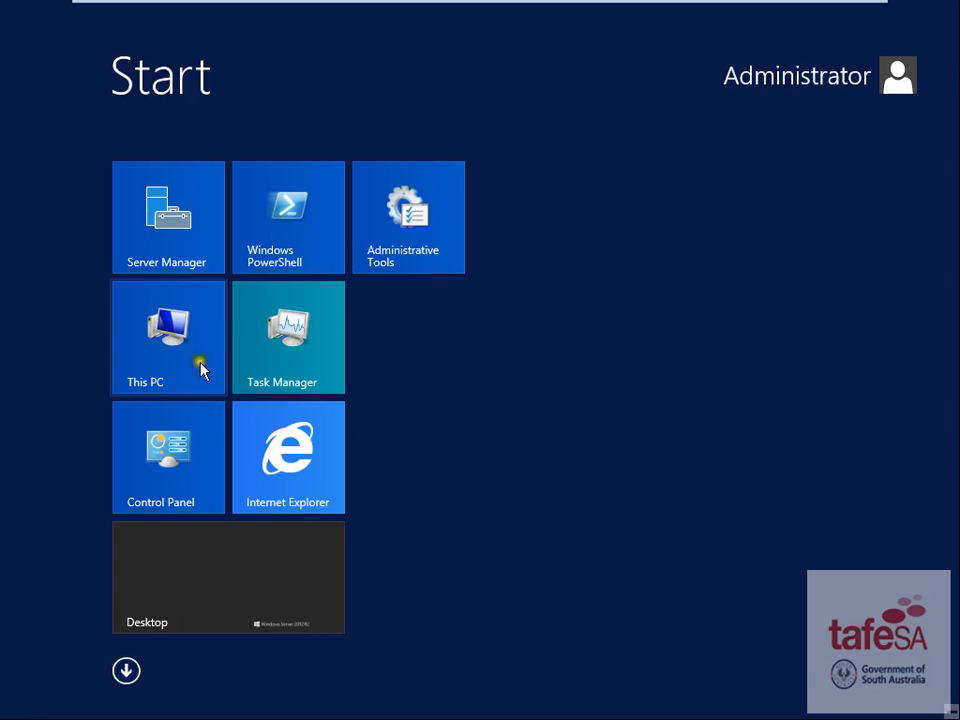
click(174, 472)
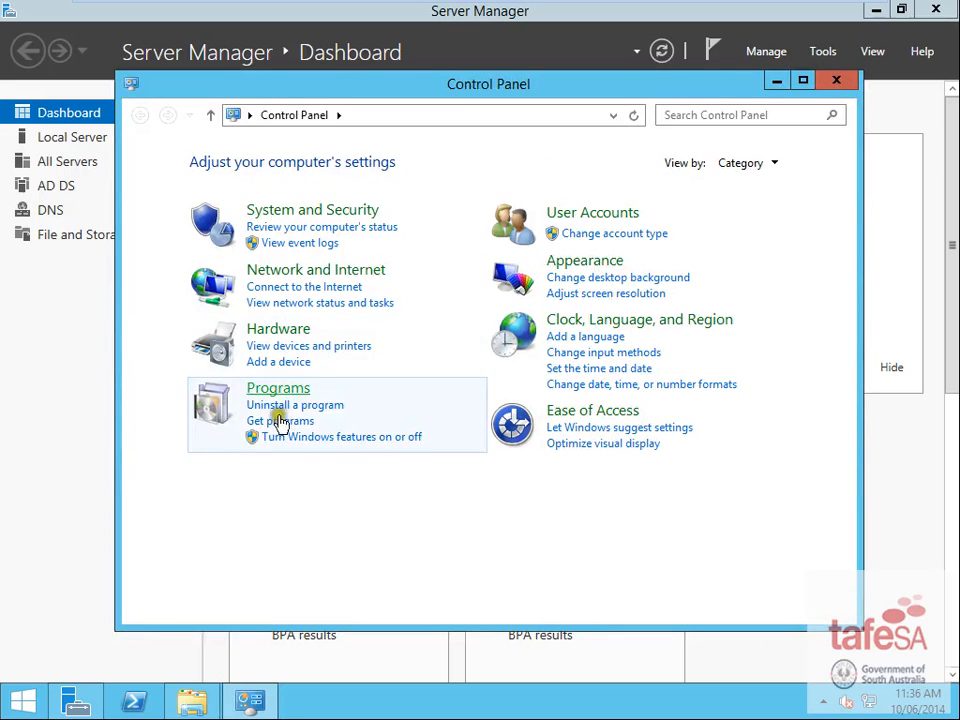
click(314, 209)
click(428, 222)
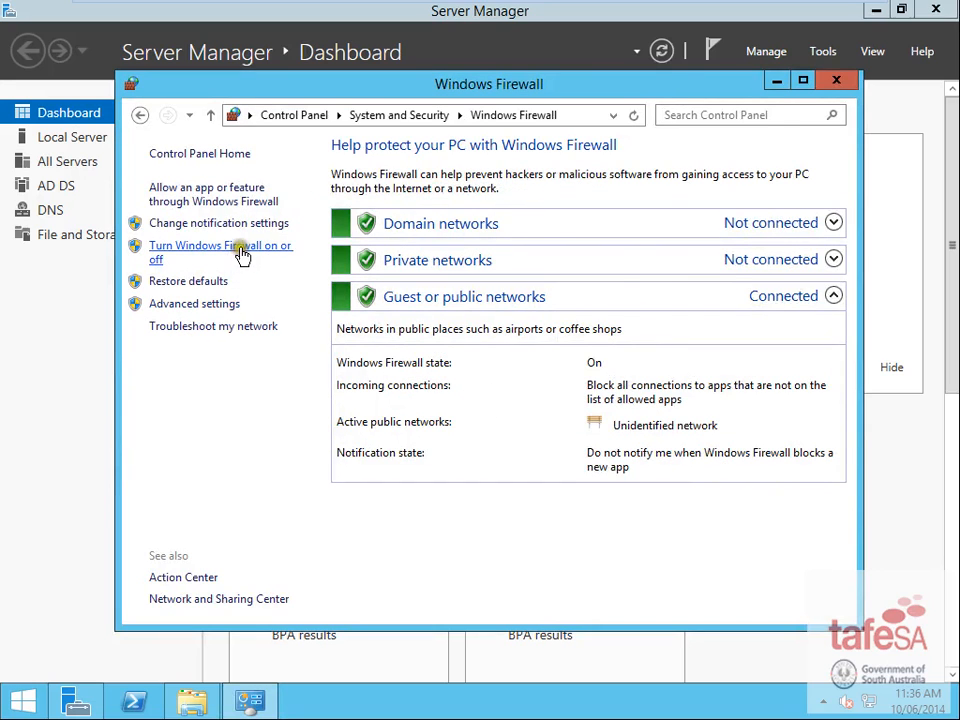
click(242, 255)
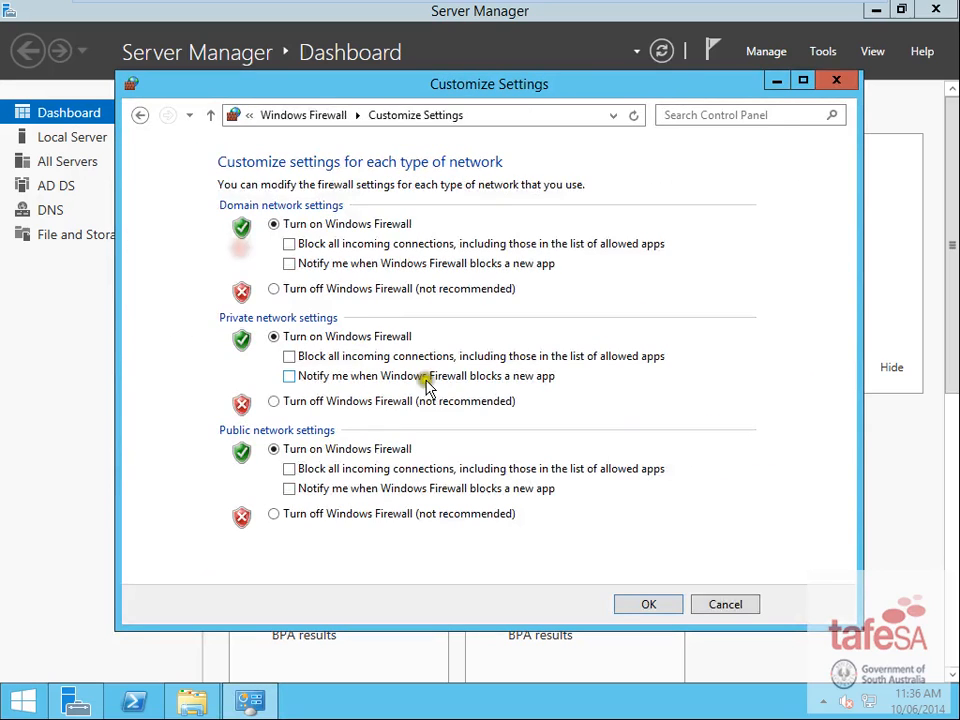
click(274, 288)
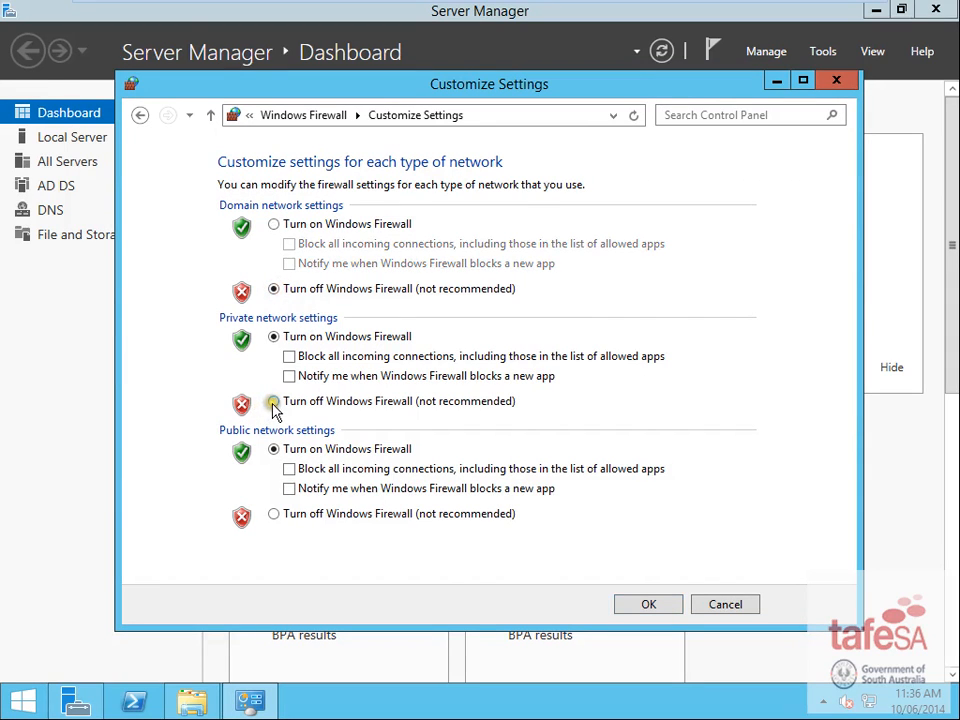
click(274, 401)
click(274, 513)
click(657, 607)
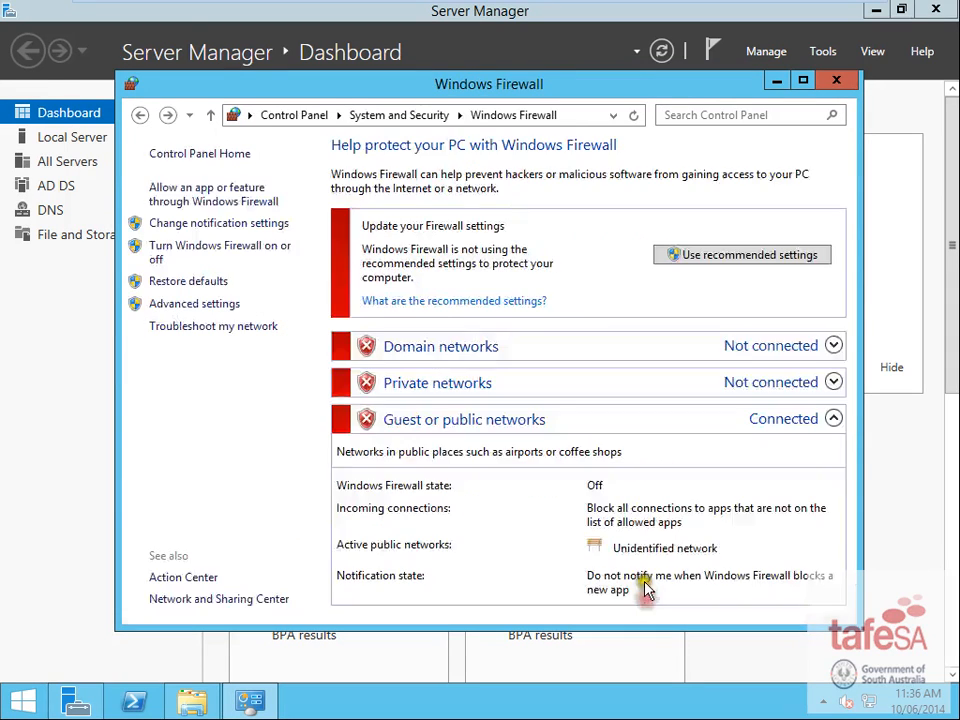
- From Windows 7, connect to 192.168.20.2 as administrator, entering the account password
mouse_move(560, 6)
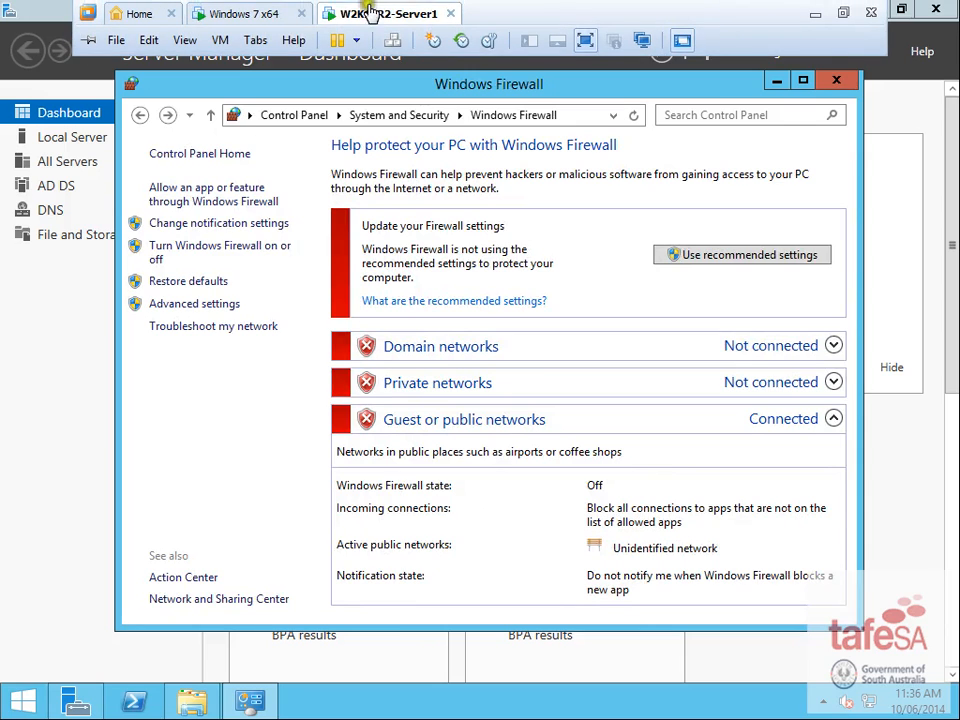
click(261, 14)
click(550, 541)
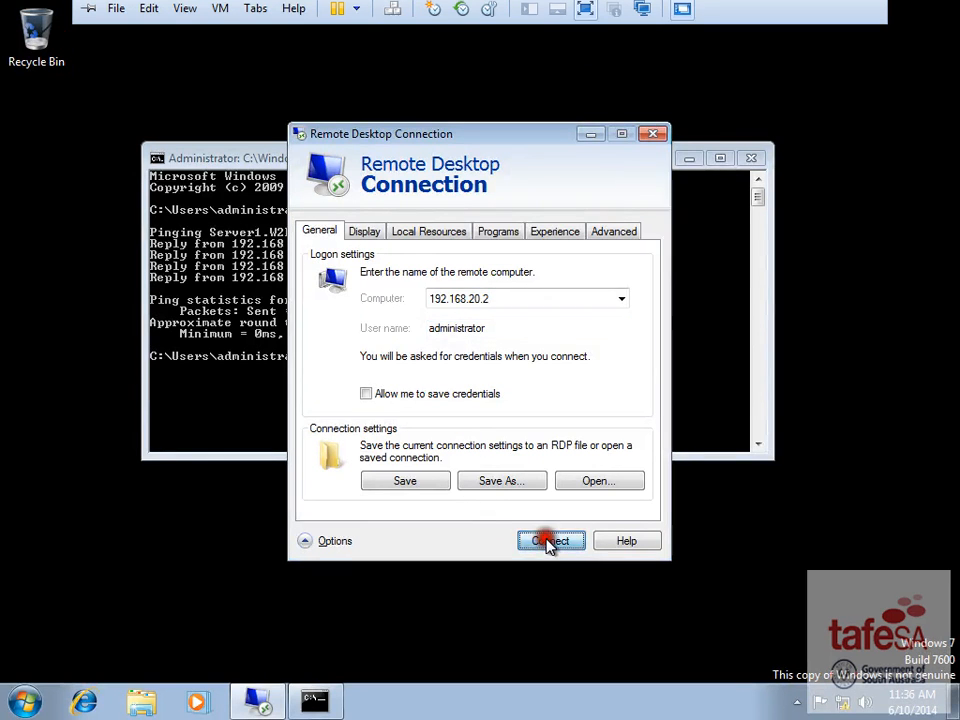
click(463, 306)
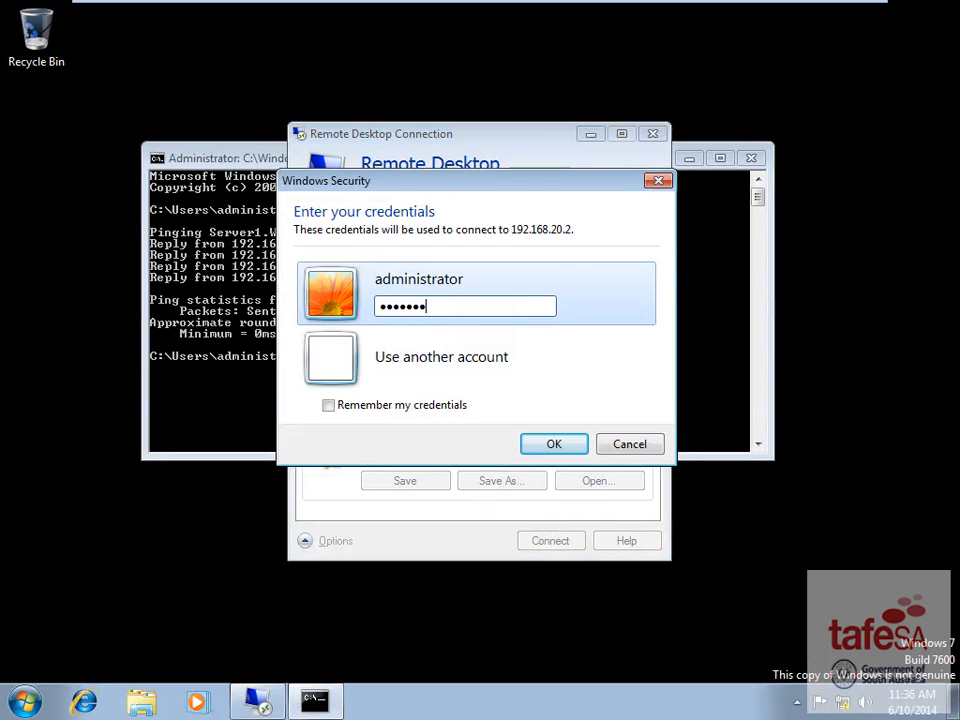
key(Return)
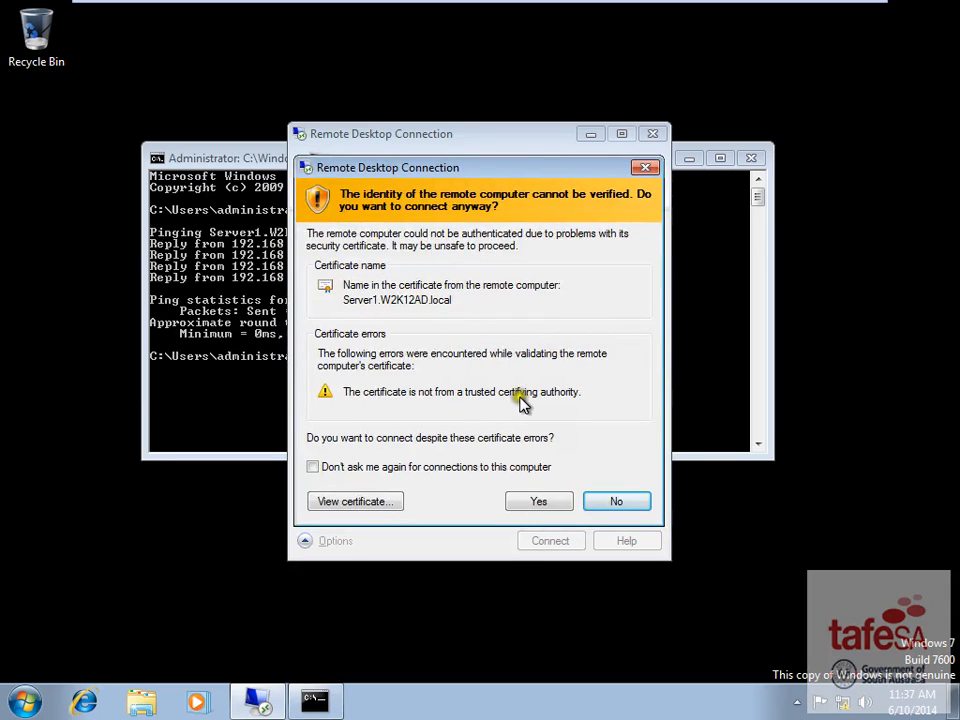
- Accept the server's certificate warning to complete the Remote Desktop connection
click(521, 505)
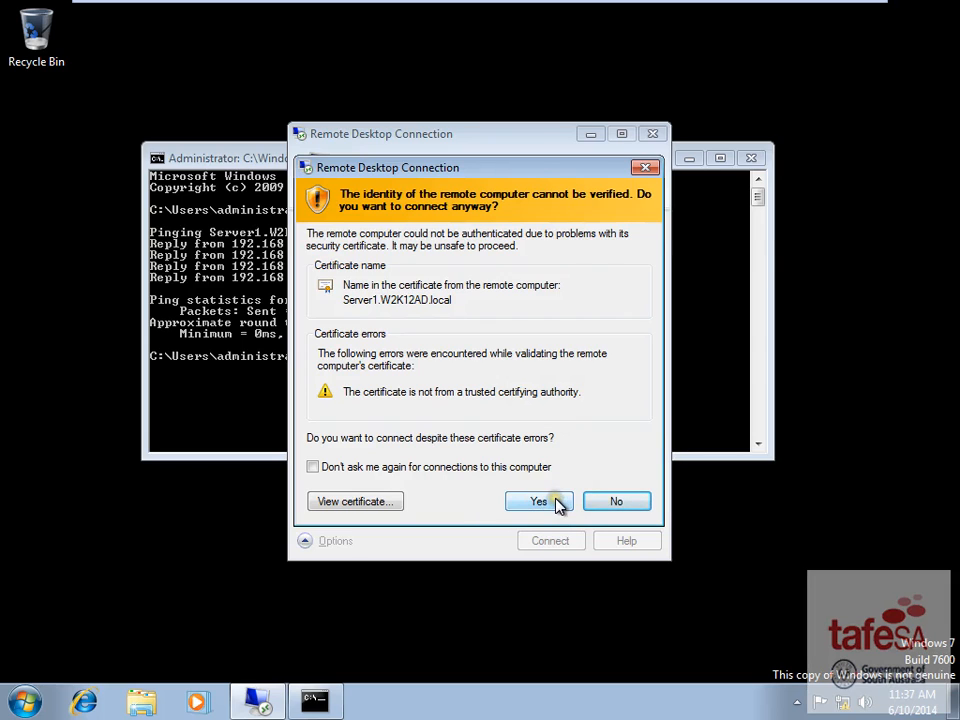
click(538, 501)
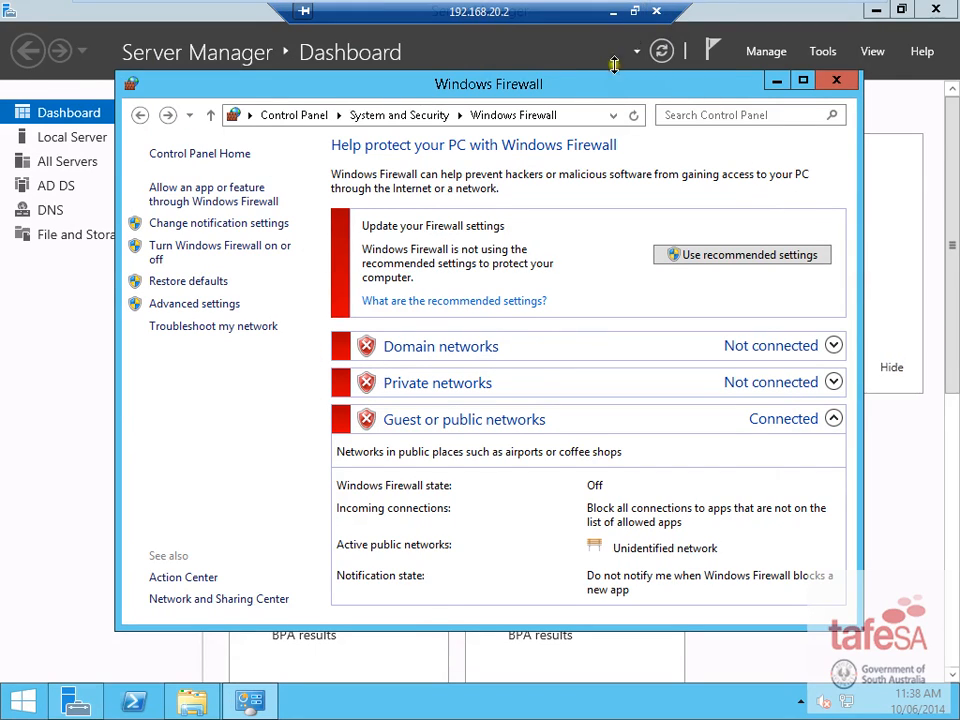
- Disconnect the Remote Desktop session and choose Administrator on Server1's sign-in screen after Ctrl+Alt+Del
click(657, 12)
click(561, 361)
mouse_move(420, 8)
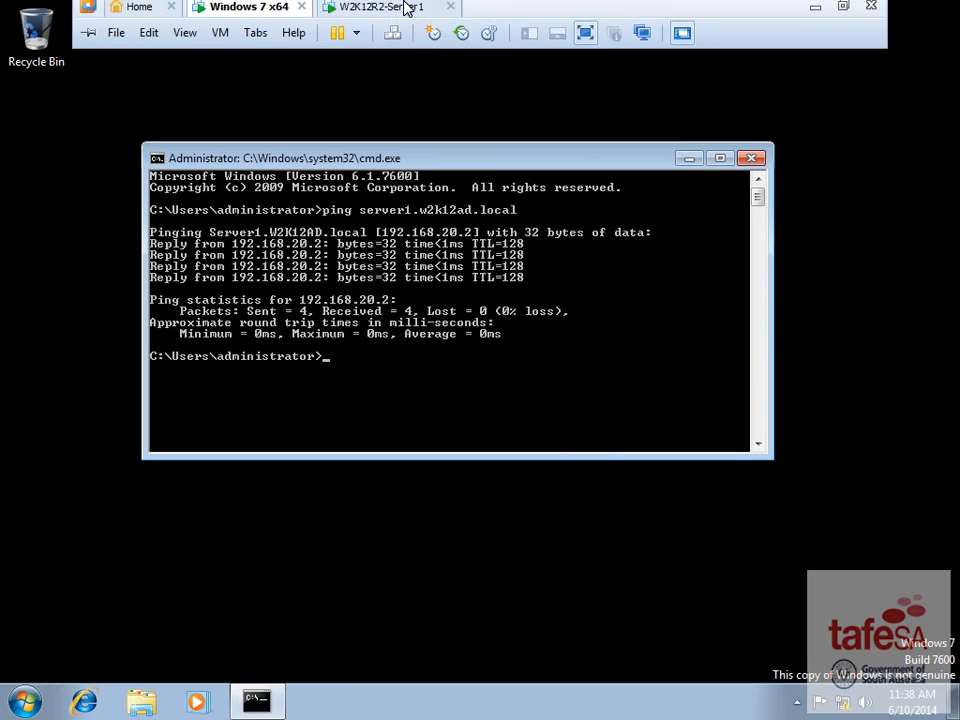
click(360, 19)
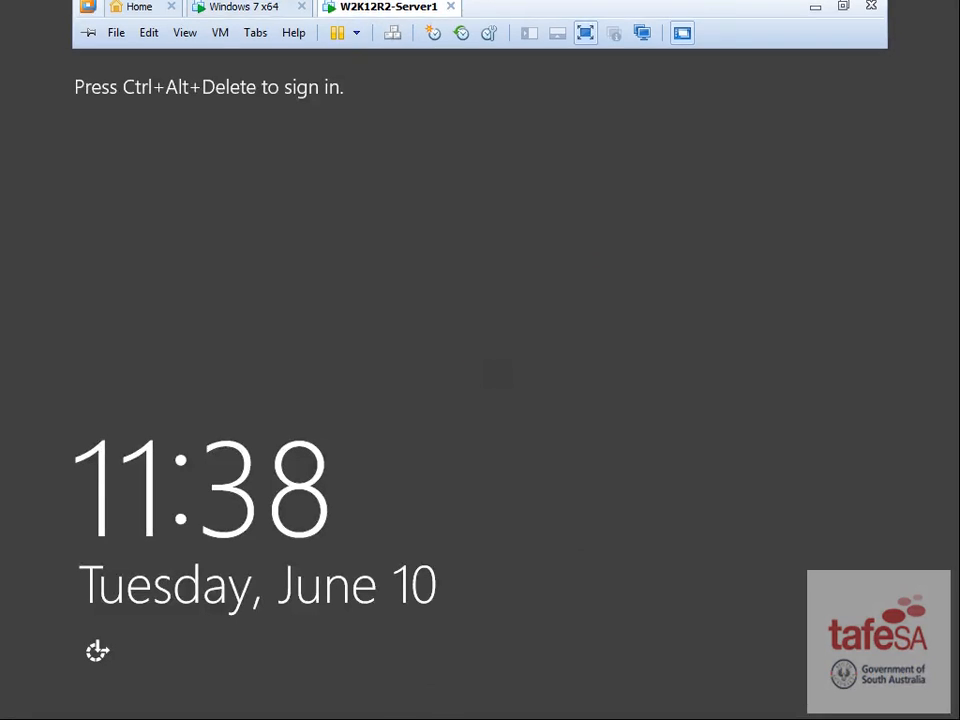
key(ctrl+alt+Insert)
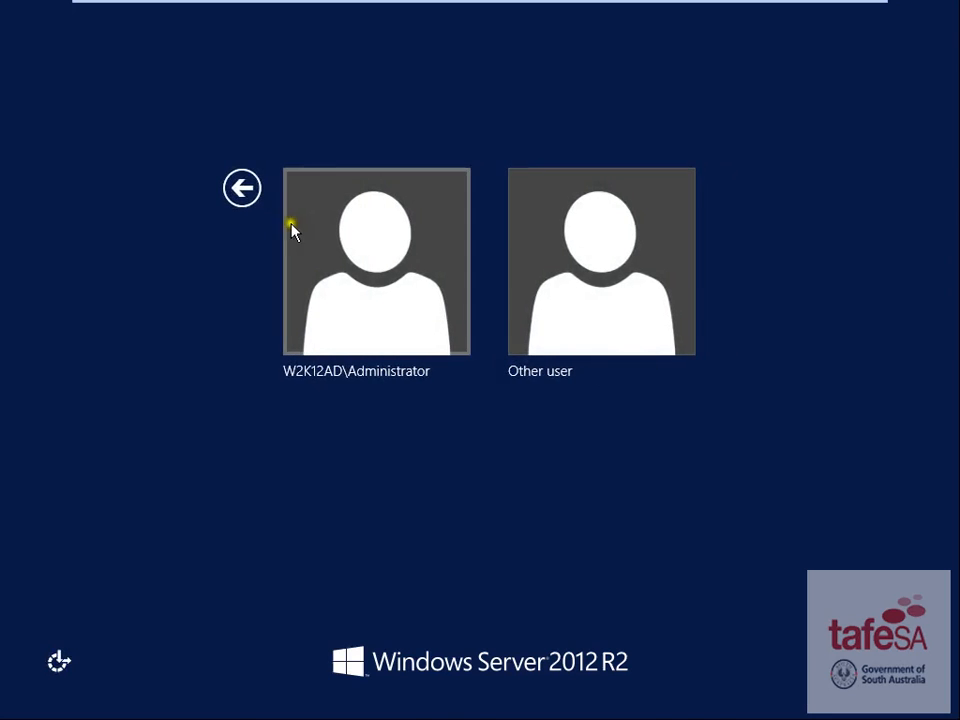
click(334, 251)
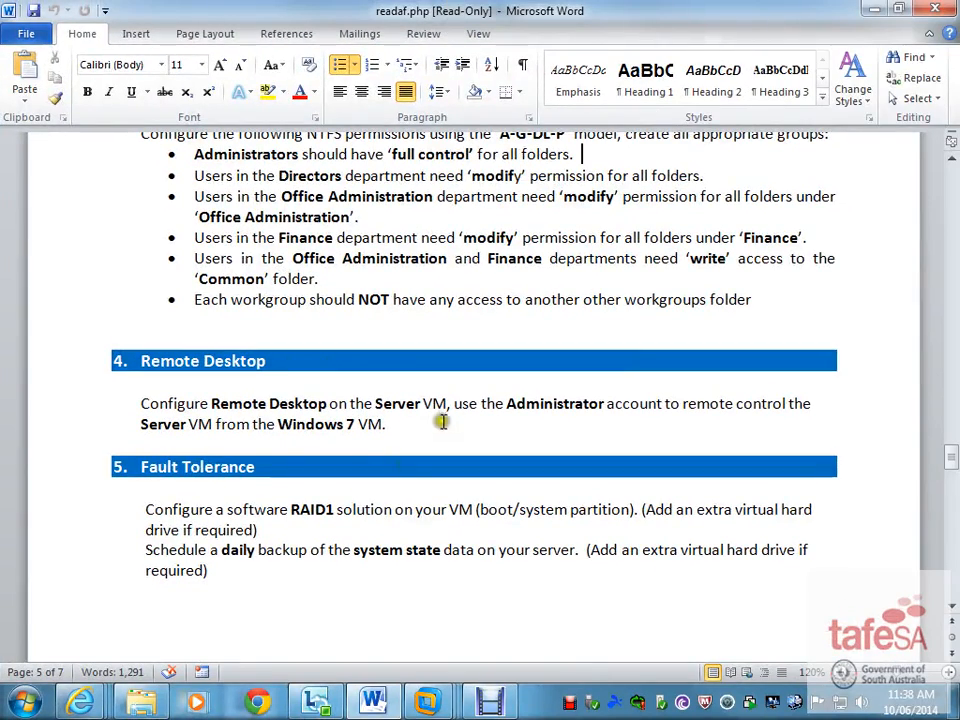
- Scroll the practical test document to sections 6 Domain Security and 7 DHCP Server
click(242, 509)
scroll(237, 523, down, 4)
scroll(240, 500, down, 3)
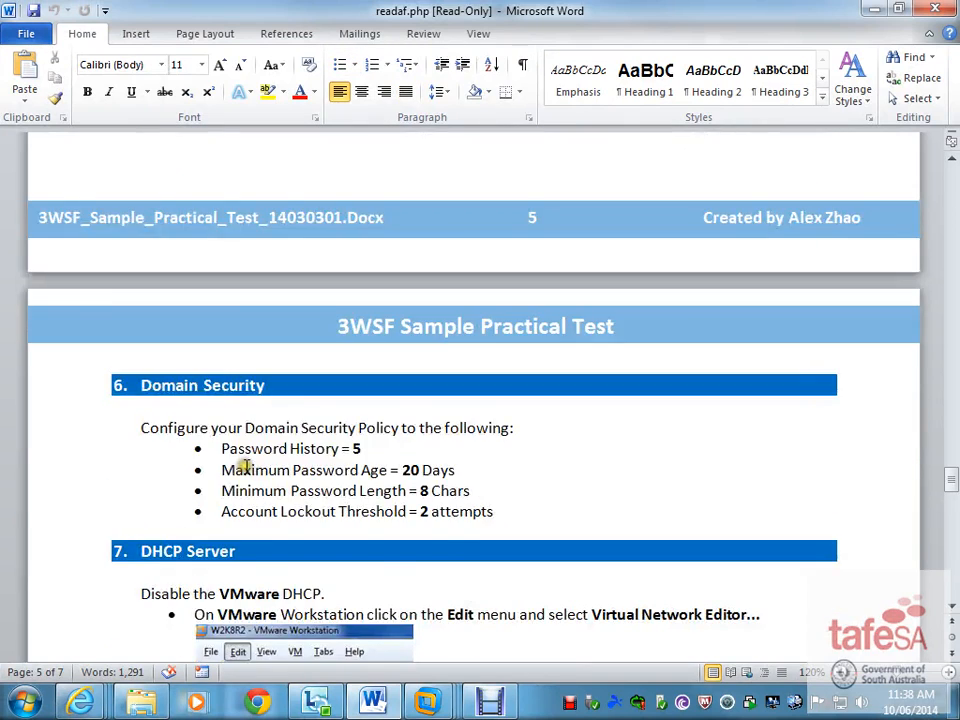
scroll(247, 463, up, 3)
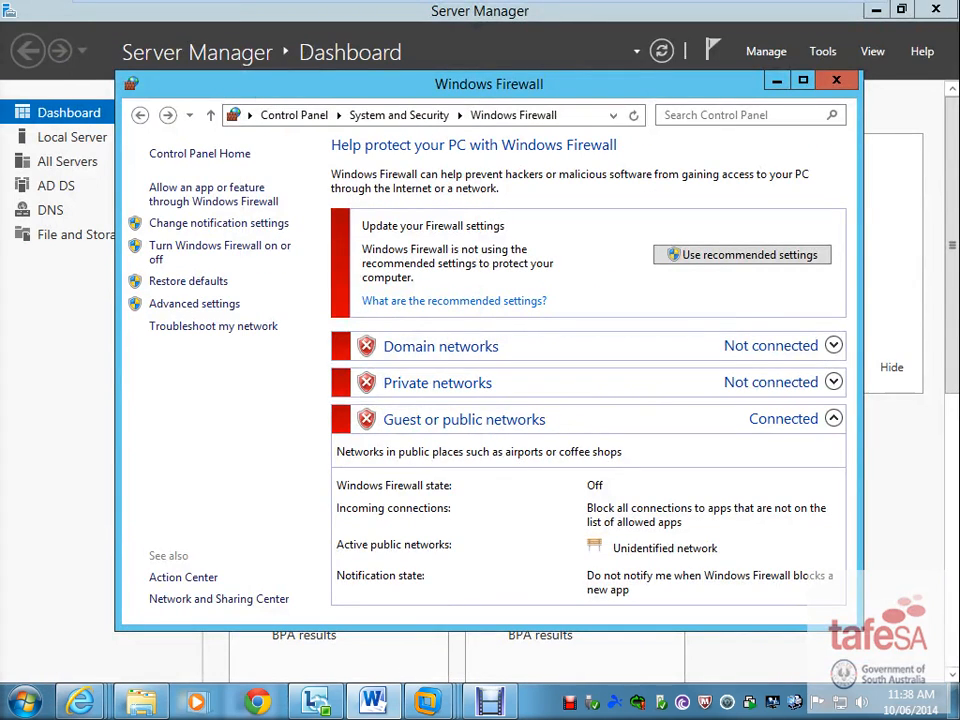
- Close Windows Firewall, shut Server1 down via Settings > Power, and leave full-screen view
click(836, 80)
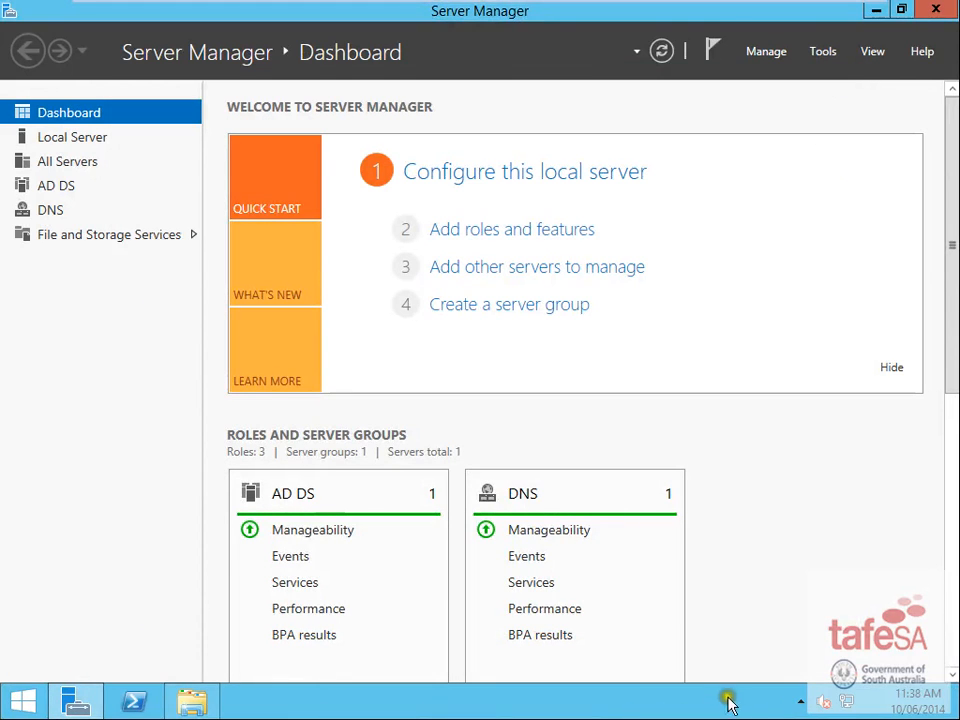
mouse_move(955, 712)
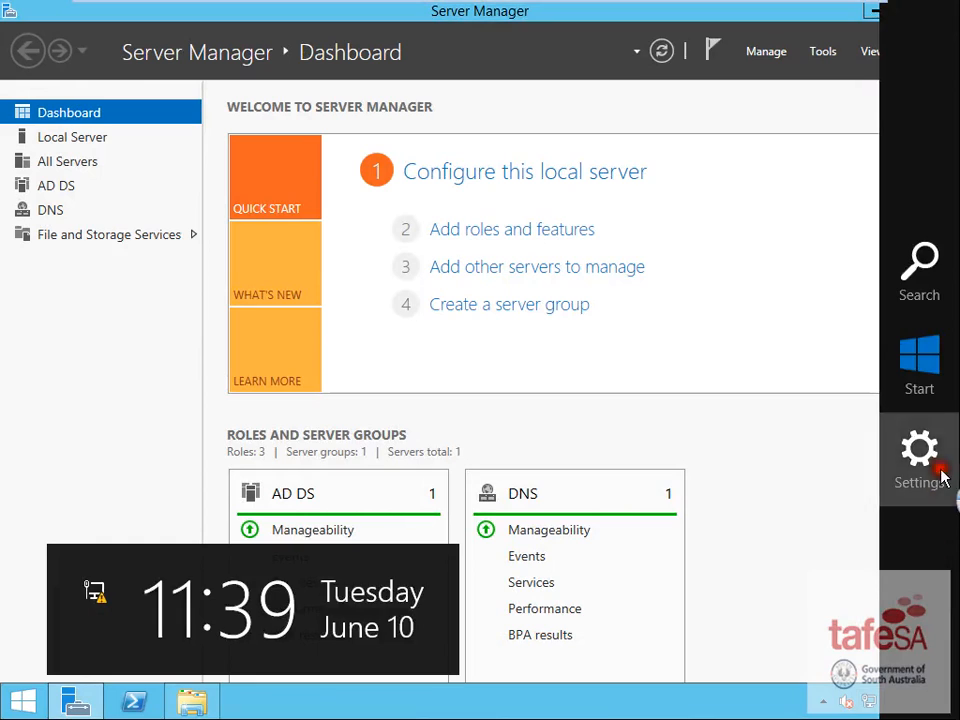
click(922, 458)
click(818, 598)
click(793, 491)
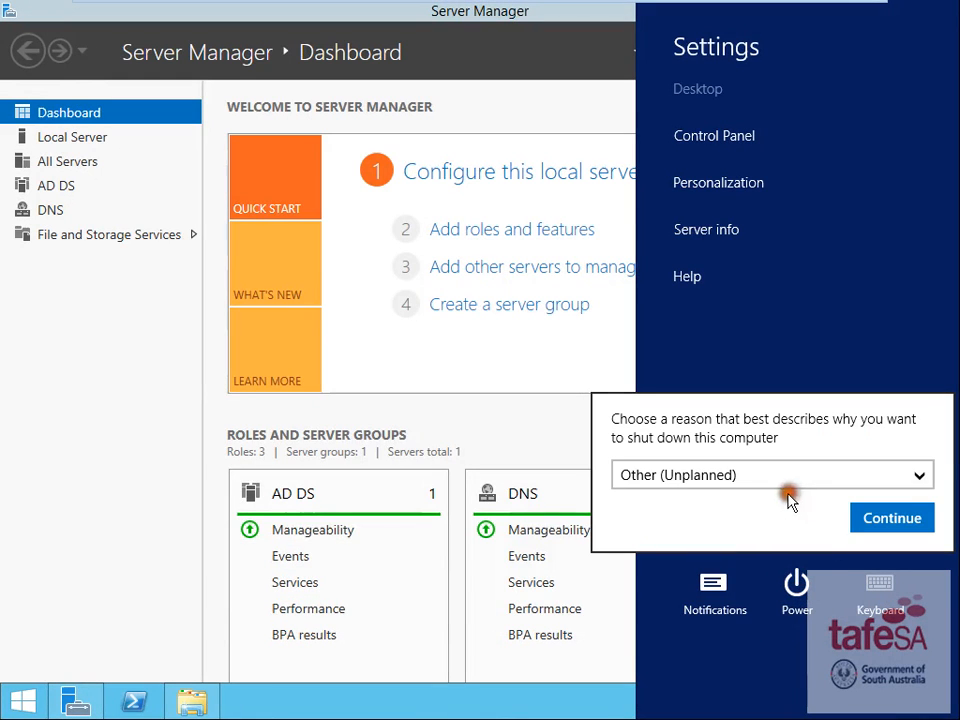
click(885, 518)
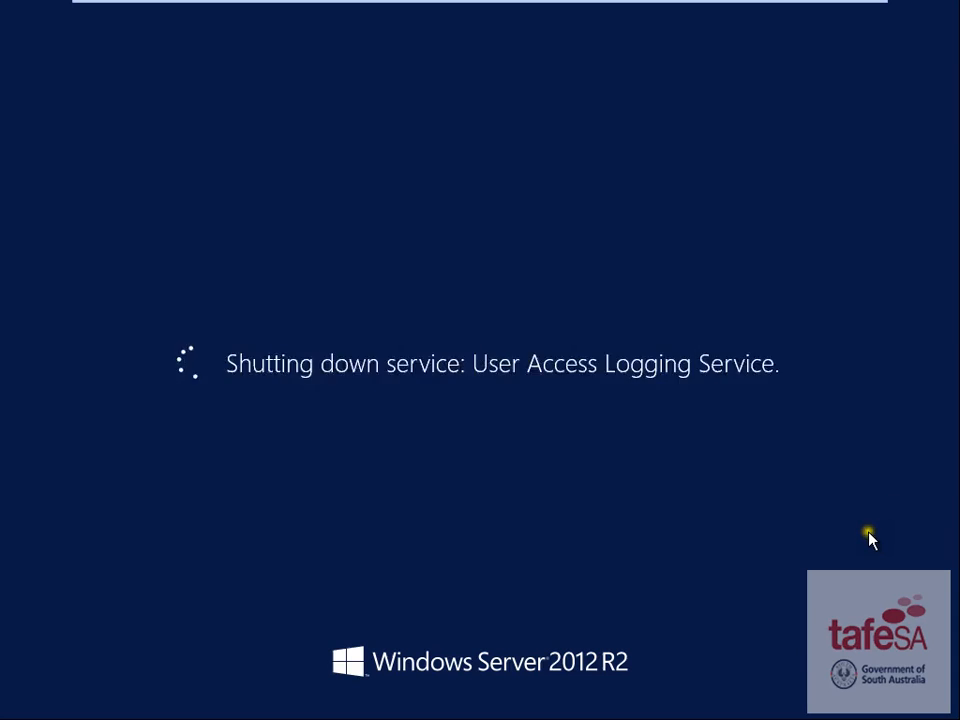
mouse_move(739, 9)
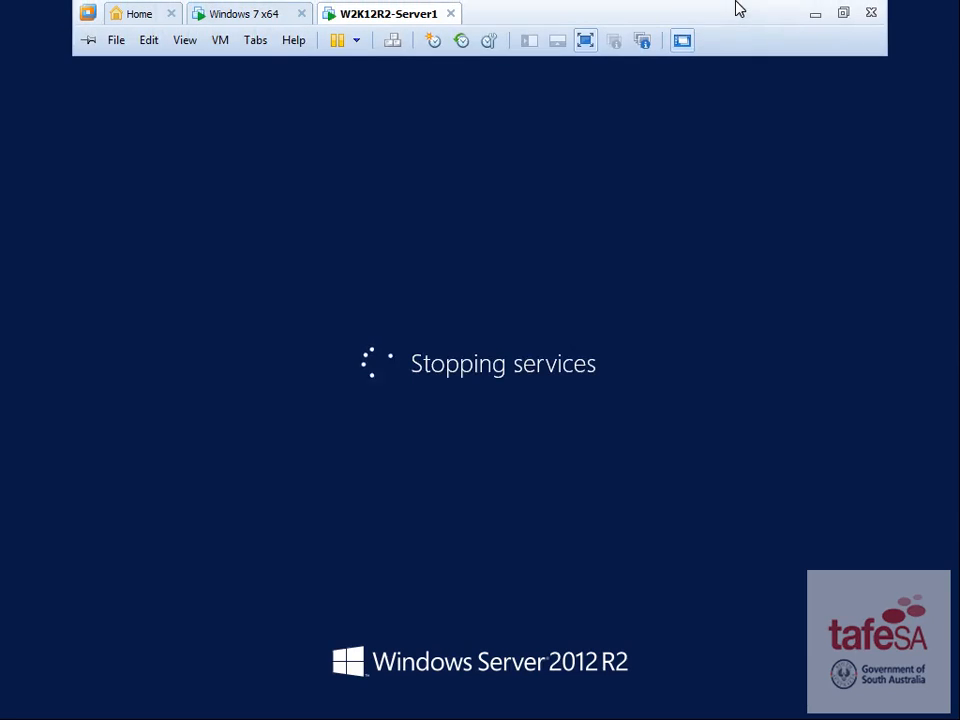
click(806, 11)
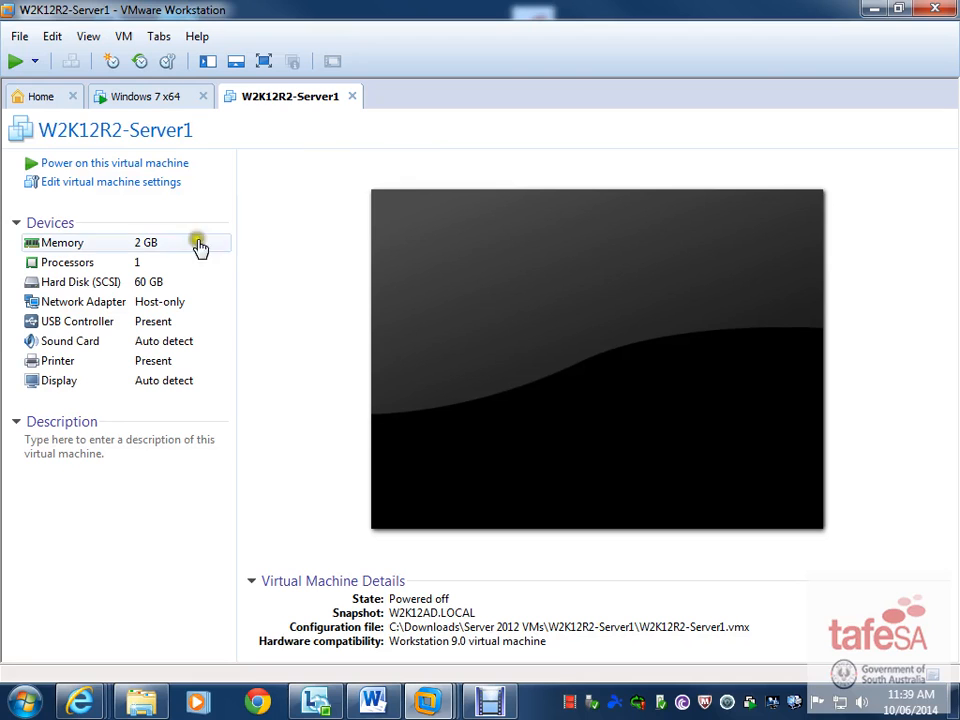
- Add a new 60 GB single-file virtual disk named Mirror.vmdk as Hard Disk 2 and save
click(90, 185)
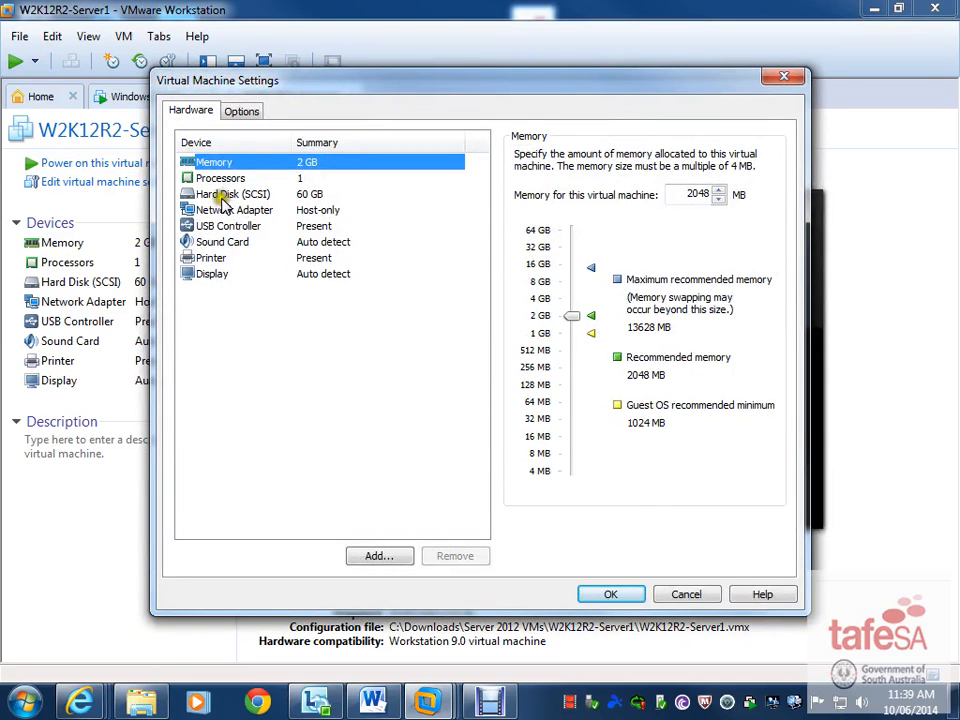
click(230, 196)
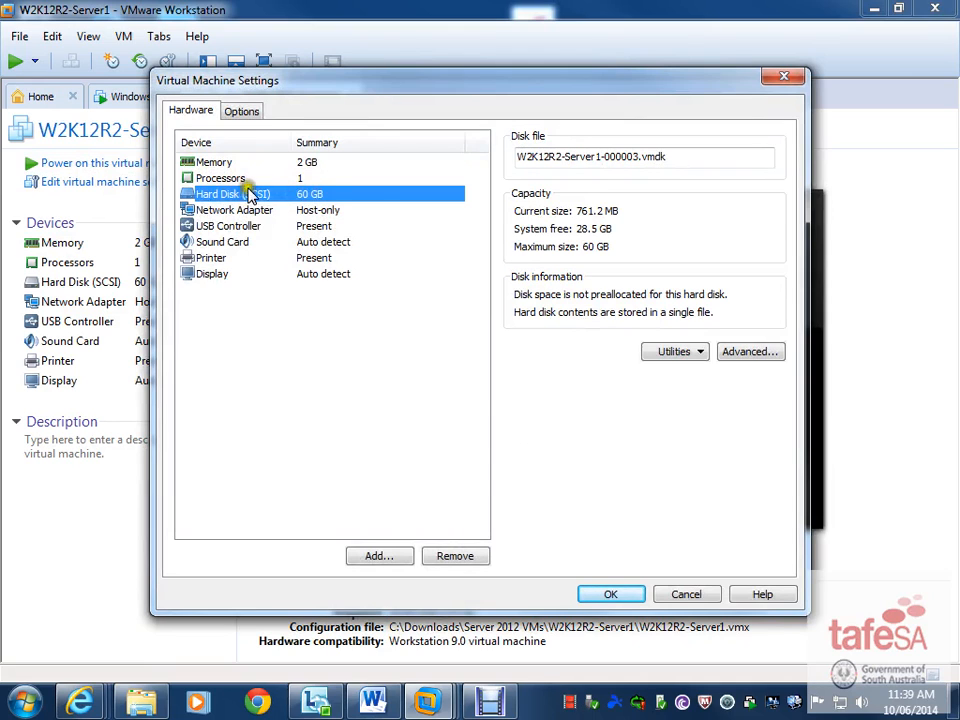
click(385, 558)
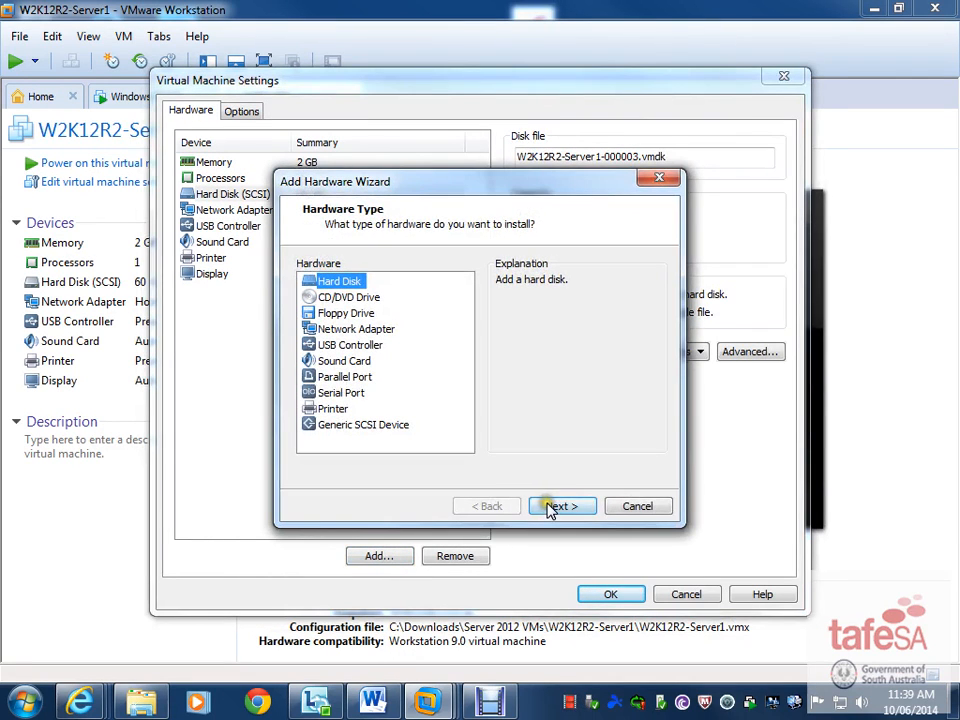
click(556, 507)
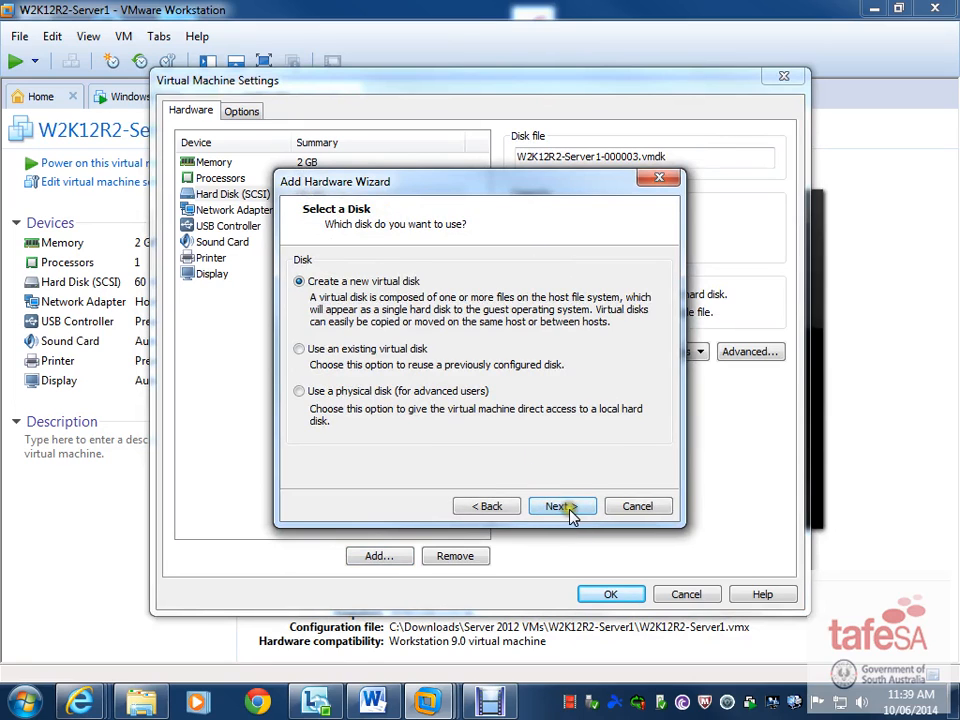
click(568, 508)
click(578, 505)
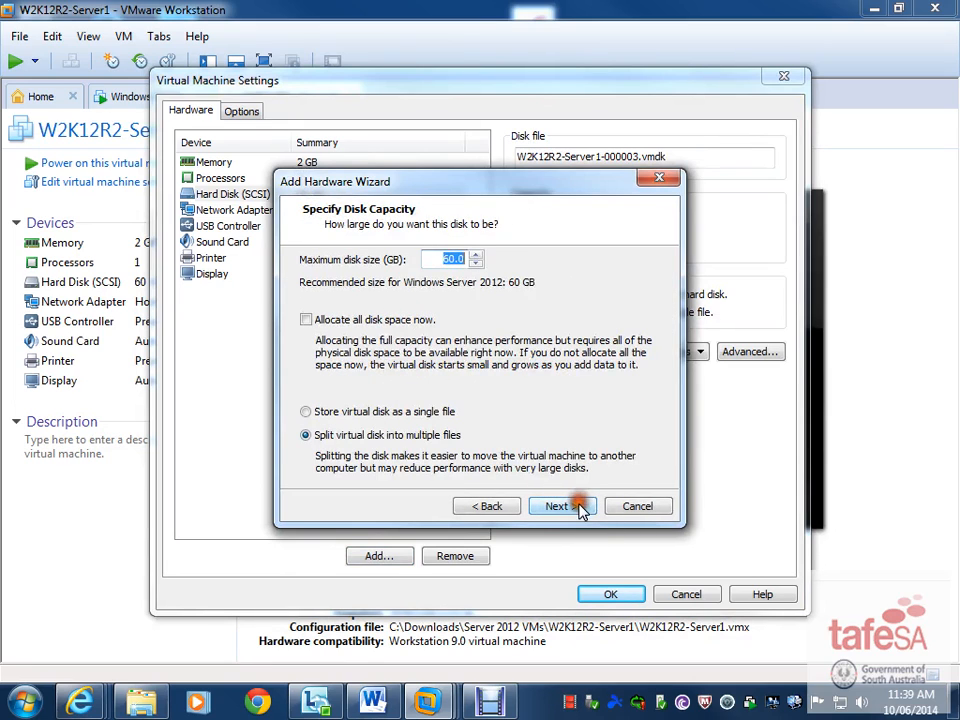
click(310, 413)
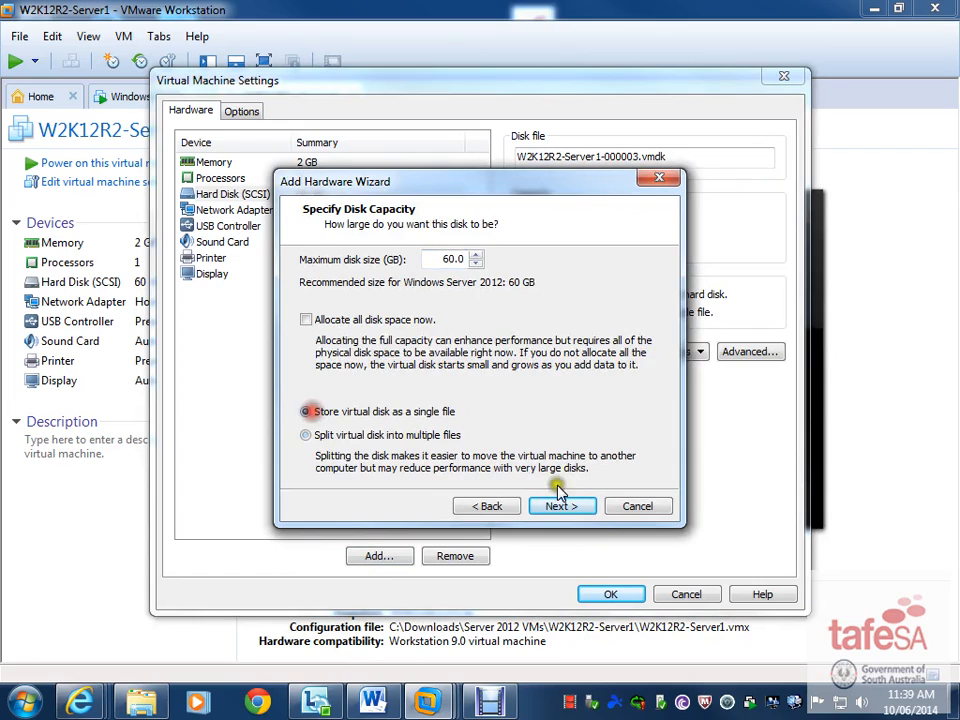
click(570, 506)
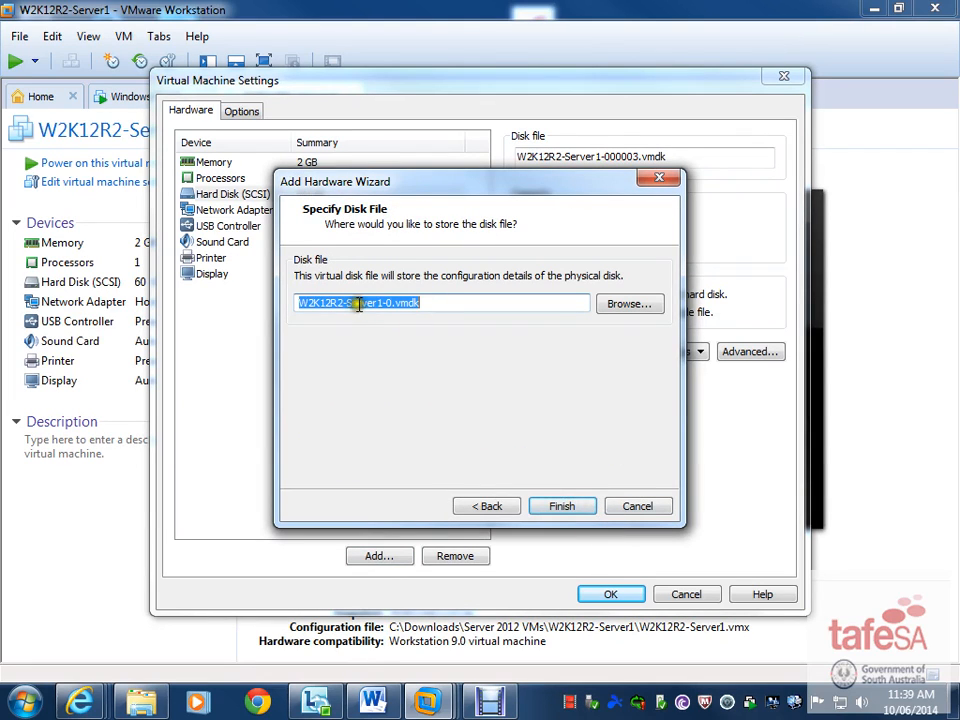
drag(391, 306, 17, 304)
text(M)
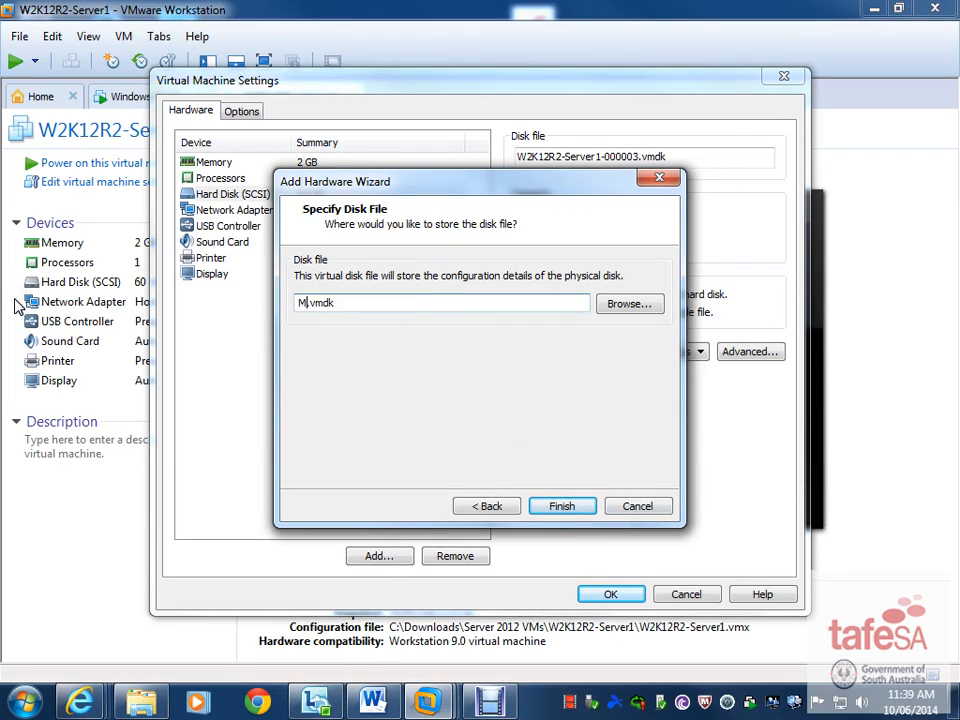
text(irror)
click(549, 506)
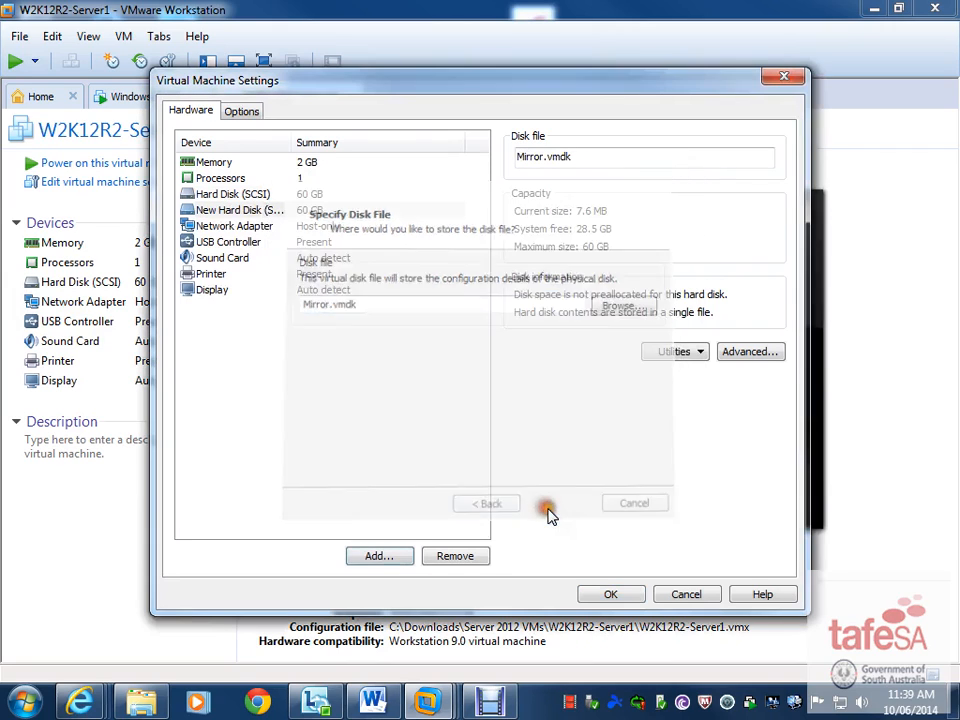
click(614, 588)
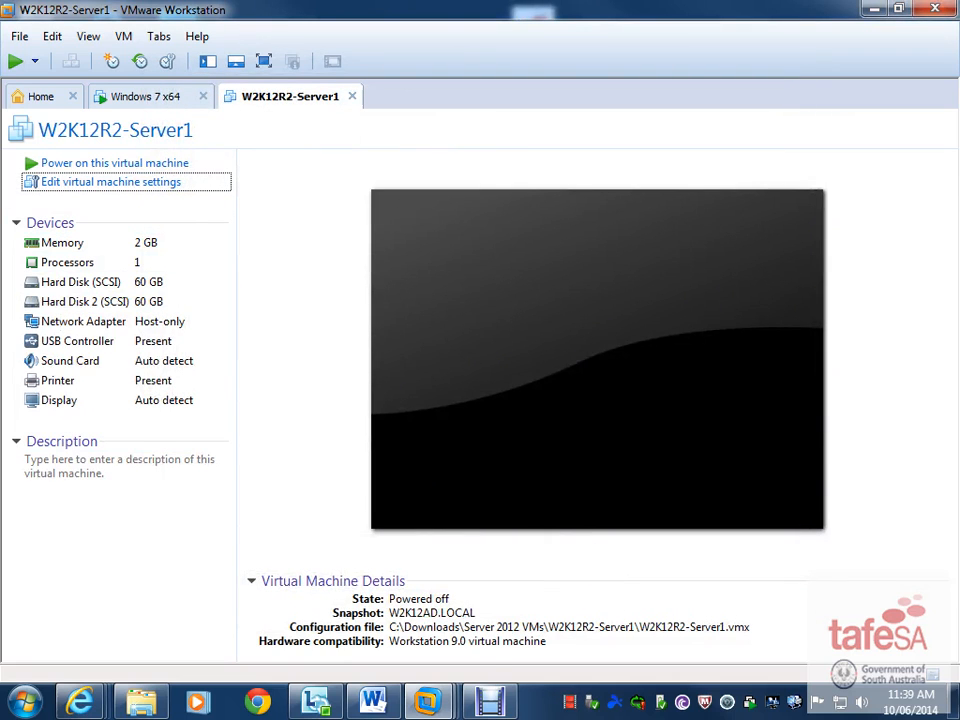
- Note the daily backup task in the document, then begin adding a new virtual hard disk
drag(958, 204, 474, 4)
click(151, 283)
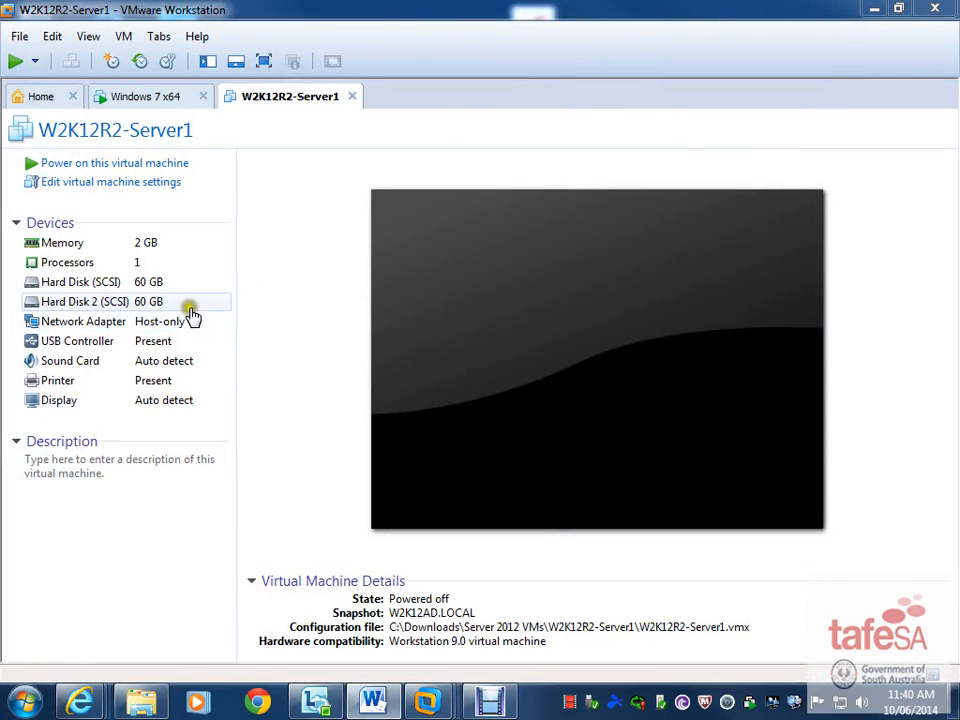
click(122, 186)
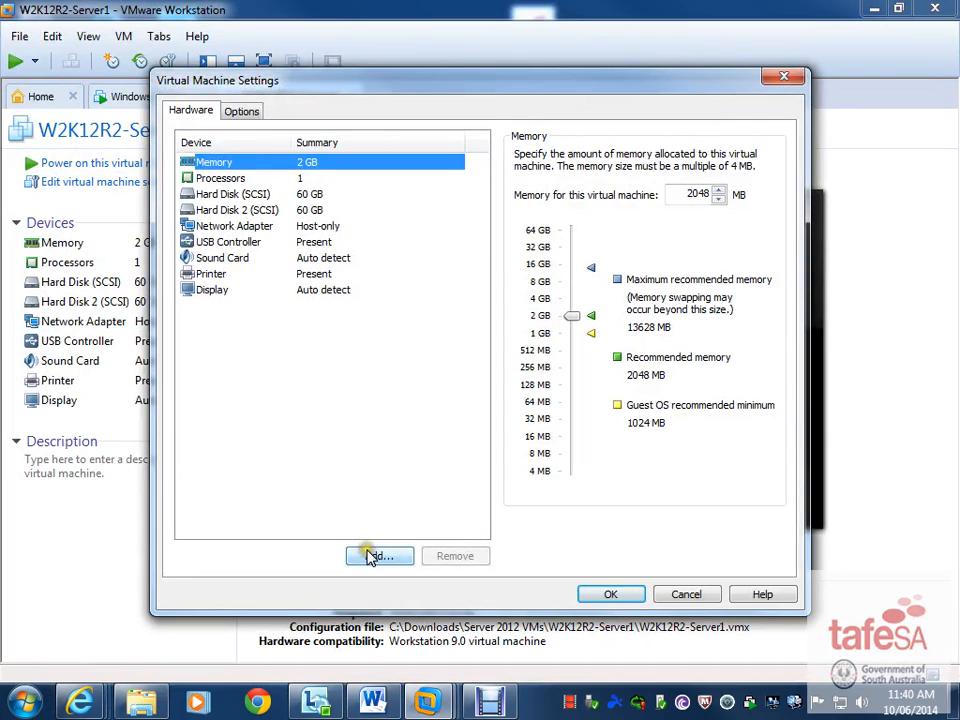
click(370, 558)
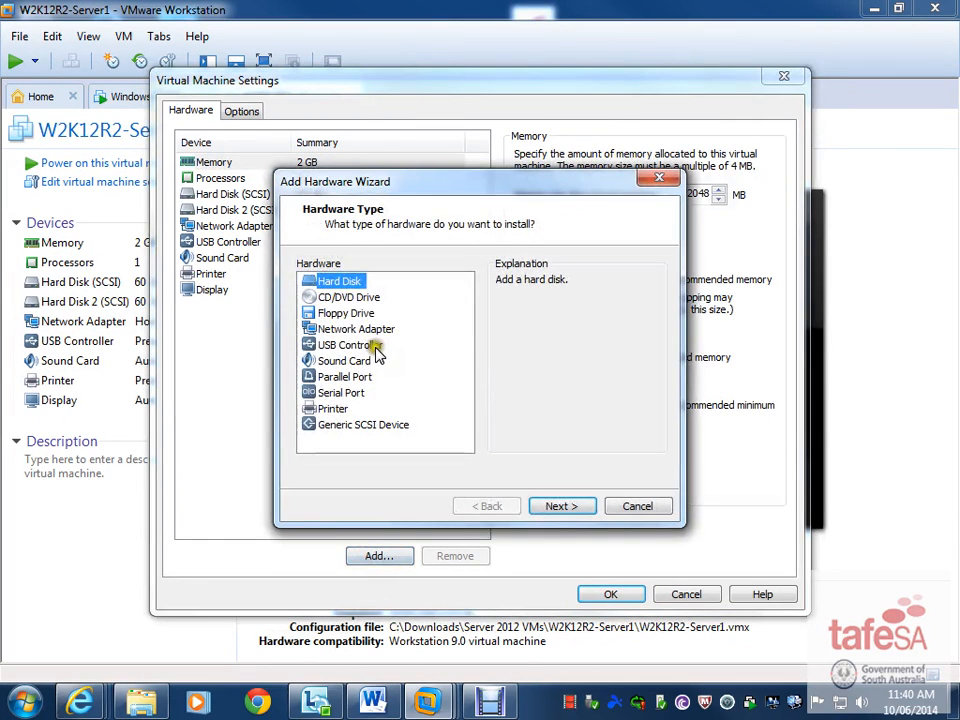
click(562, 507)
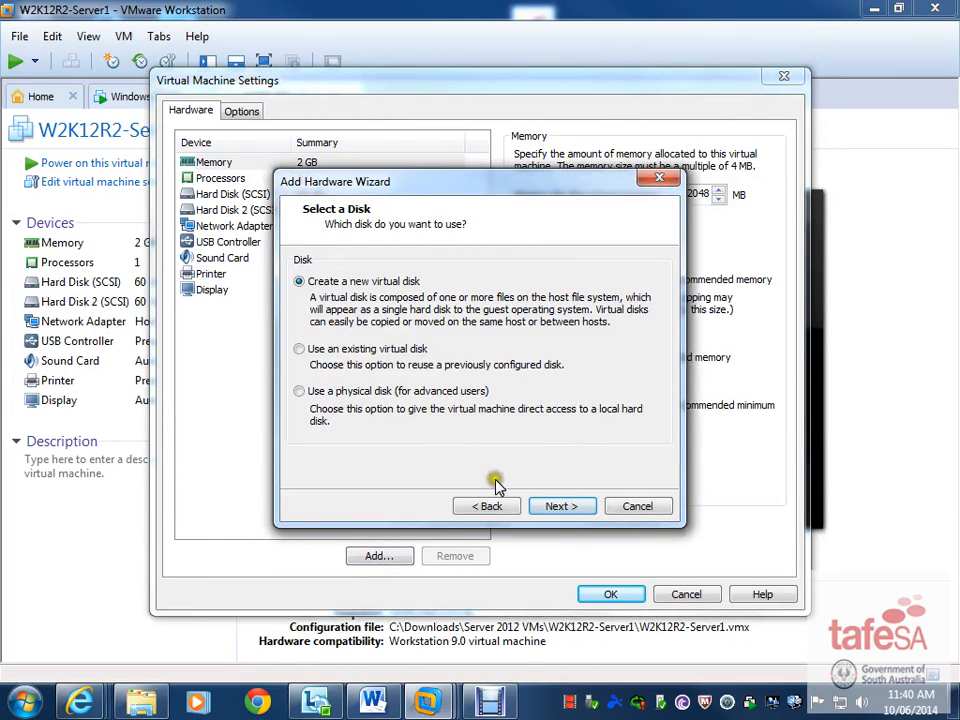
click(559, 505)
- Make the new disk 10 GB as a single file named BKUP.vmdk, save, and power on
click(564, 505)
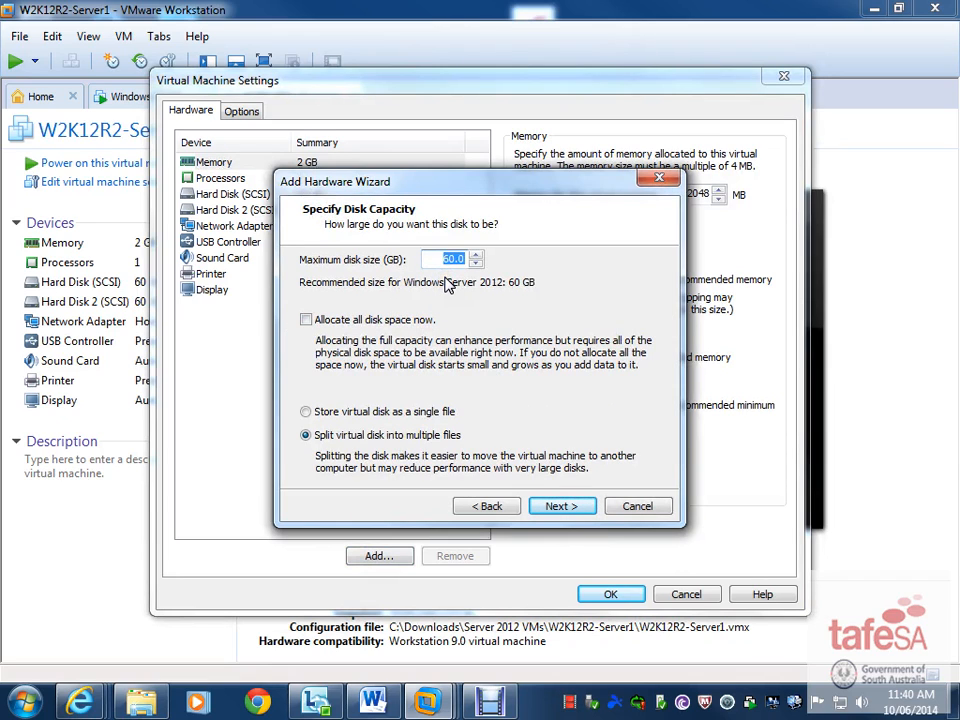
click(343, 413)
click(570, 508)
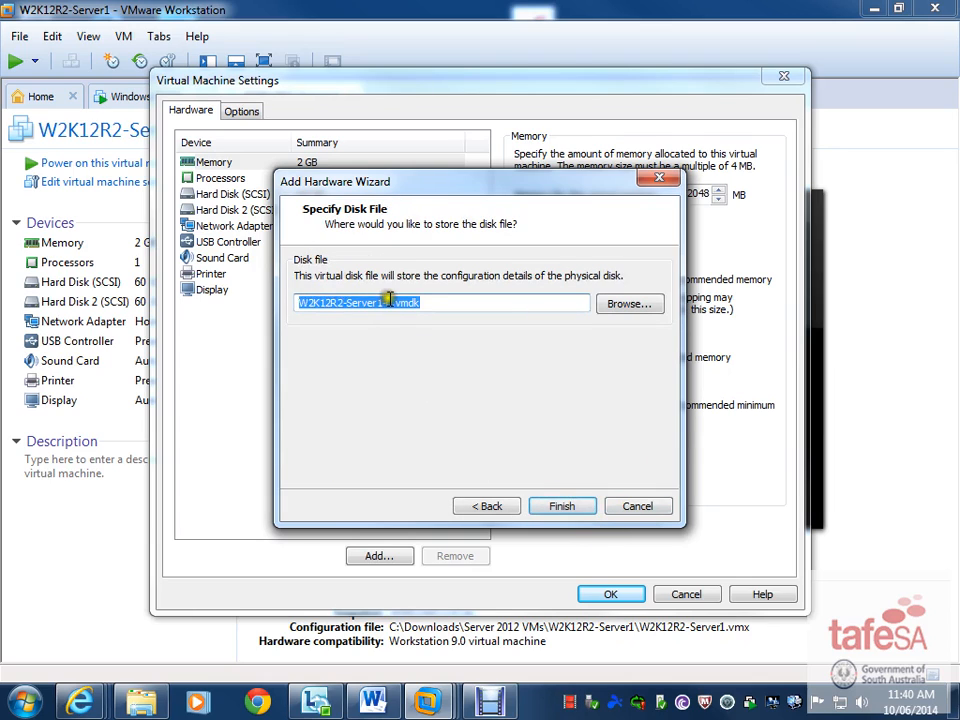
drag(382, 302, 176, 302)
key(BackSpace)
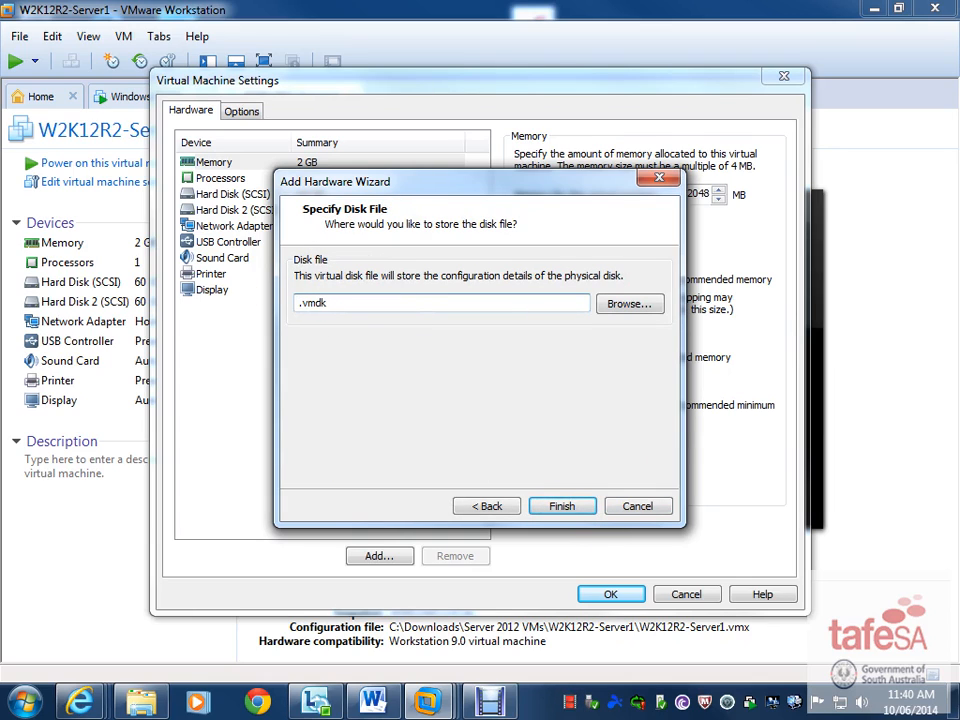
text(BKUP)
click(559, 506)
click(610, 594)
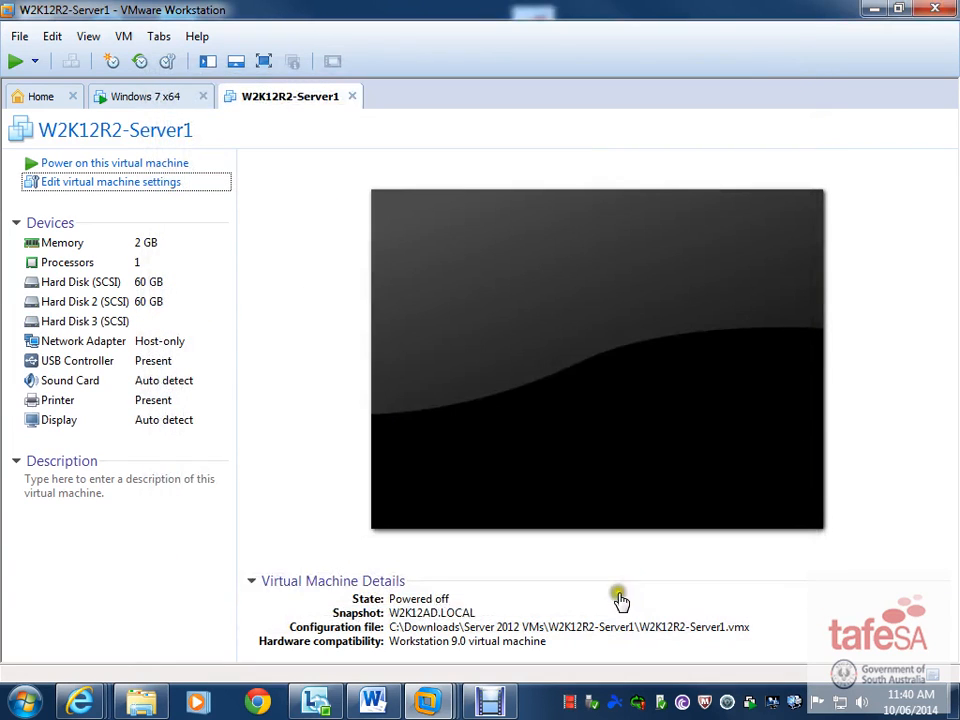
click(130, 163)
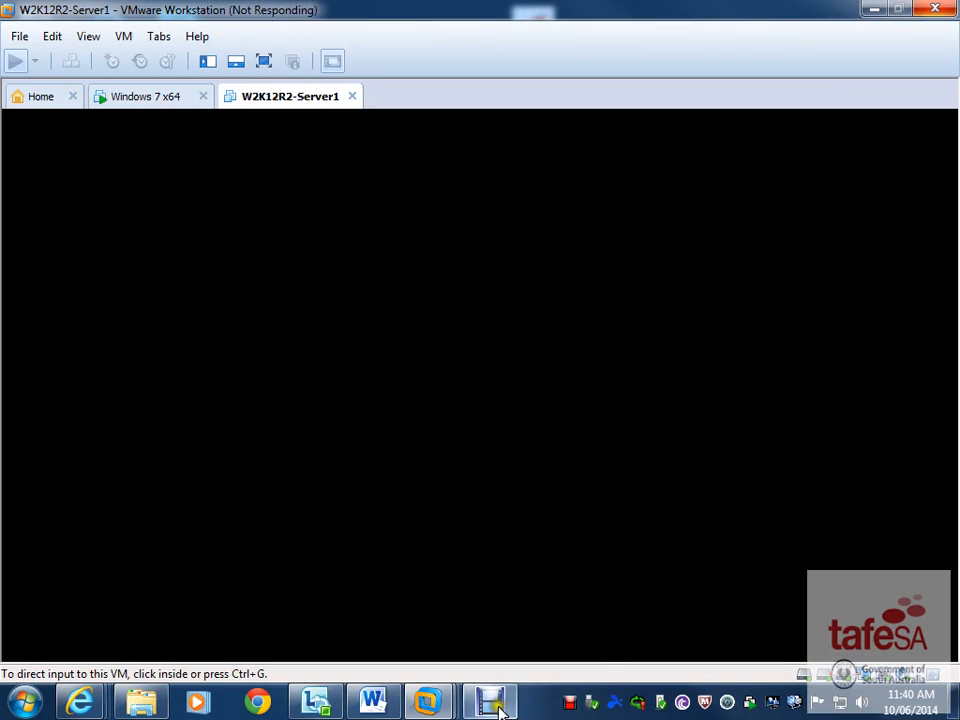
- Wait while the server VM powers on and begins booting
mouse_move(499, 711)
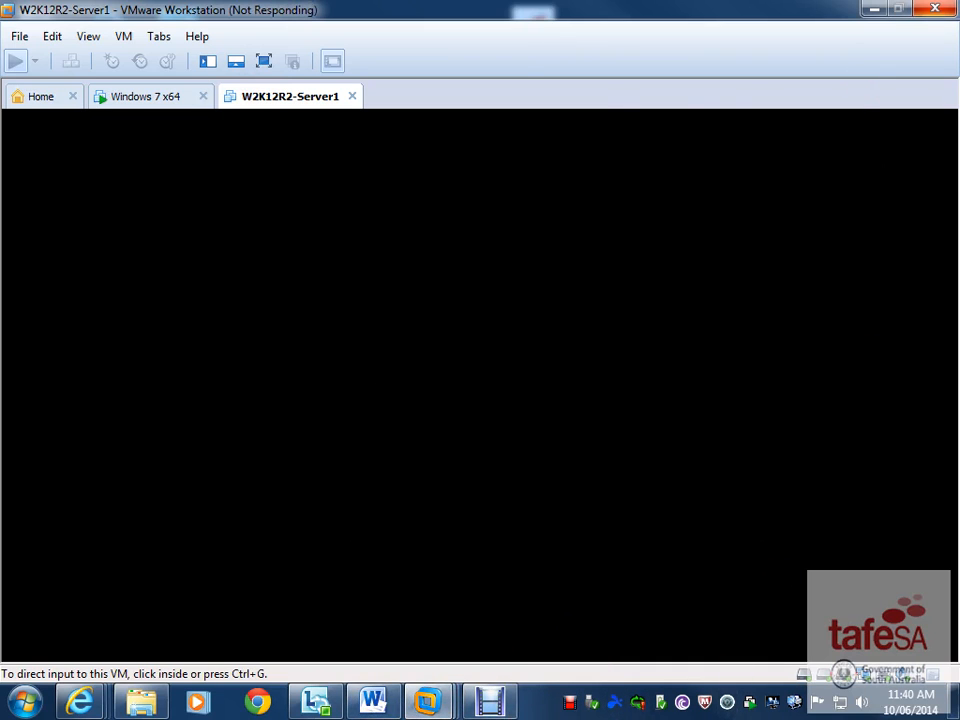
- Bring the Word task document to full screen and read the Fault Tolerance task
drag(0, 5, 453, 1)
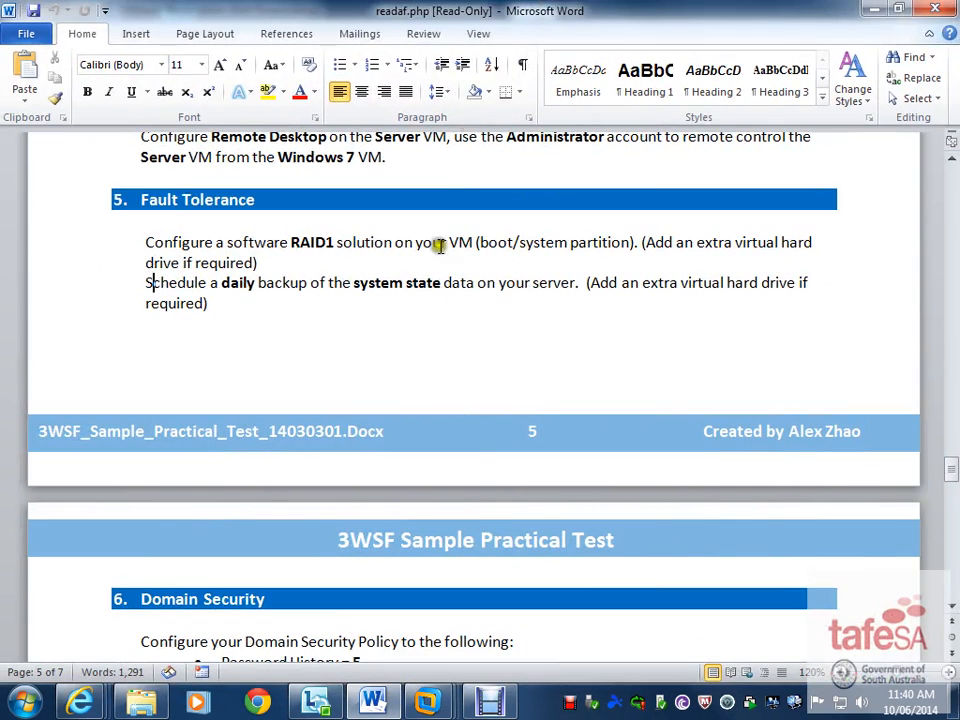
click(396, 324)
drag(145, 245, 189, 302)
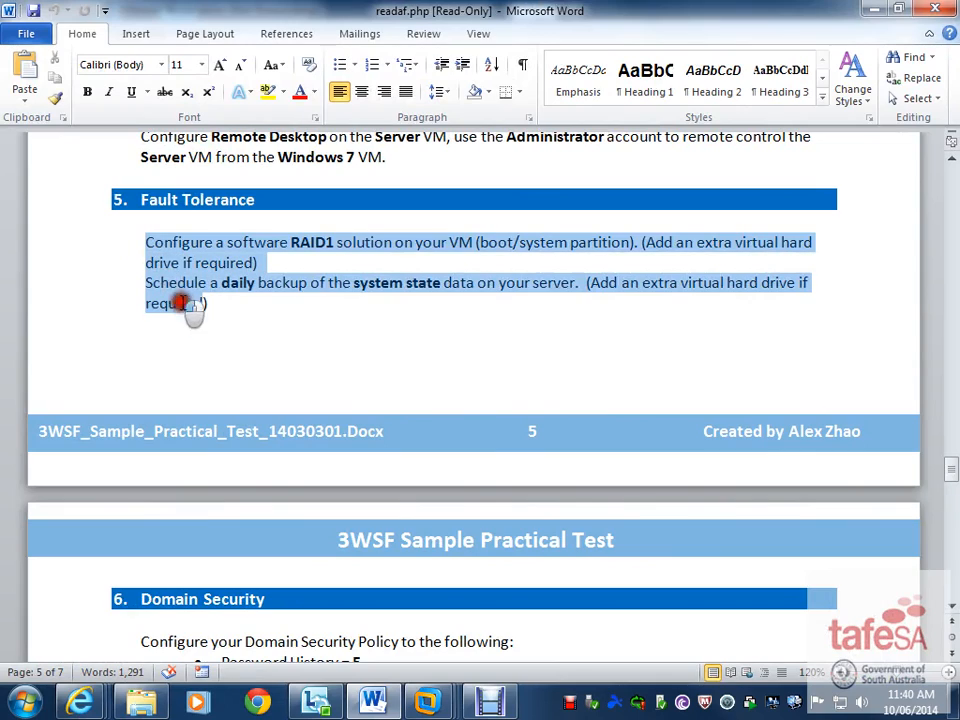
scroll(410, 379, down, 4)
scroll(410, 379, down, 20)
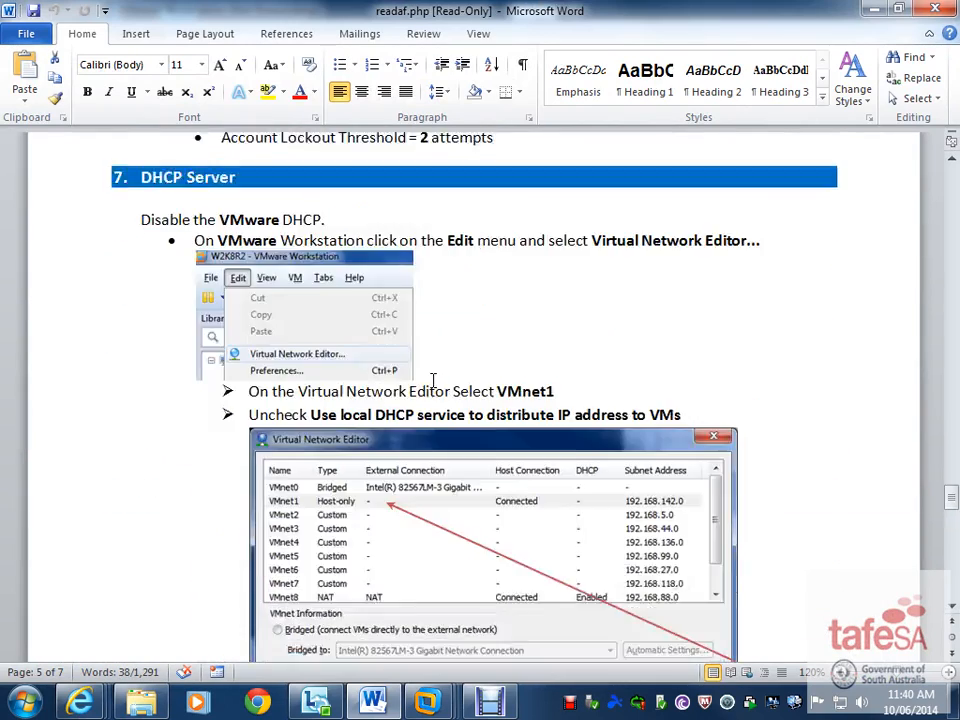
scroll(444, 374, down, 8)
scroll(445, 377, up, 20)
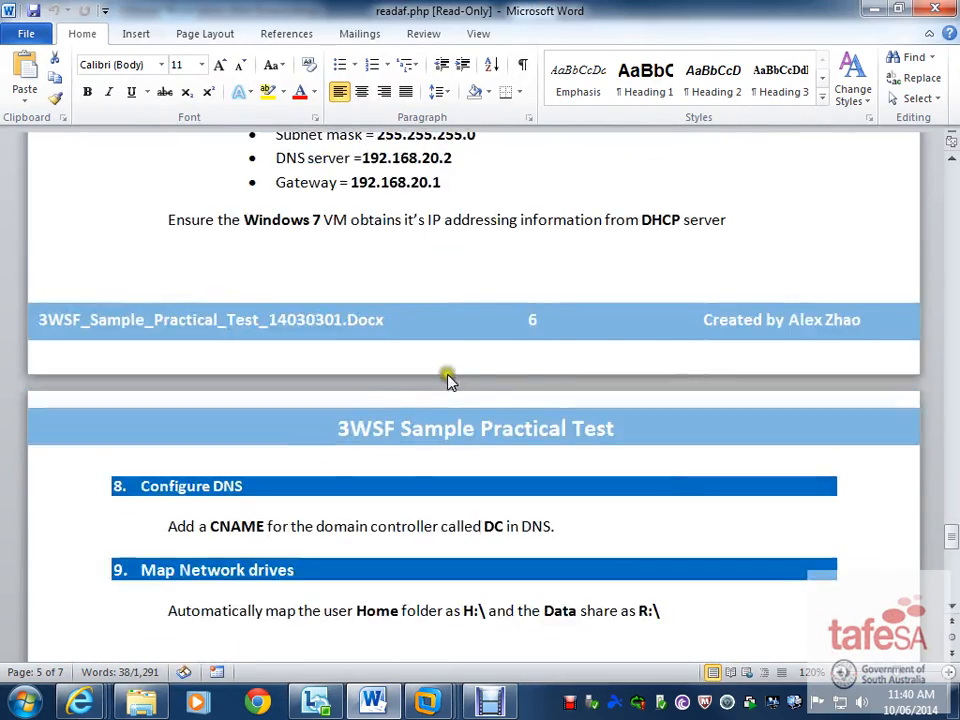
scroll(483, 352, up, 1)
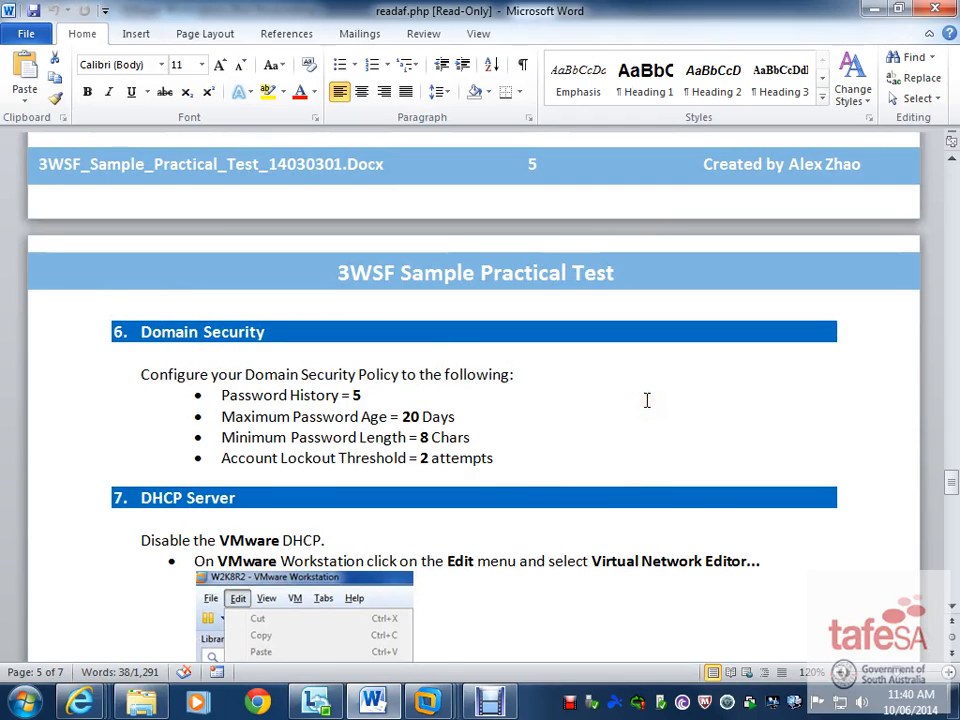
- Scroll through sections 3–7 on DHCP, then move Word aside to show the VM
scroll(647, 400, down, 5)
scroll(645, 399, up, 15)
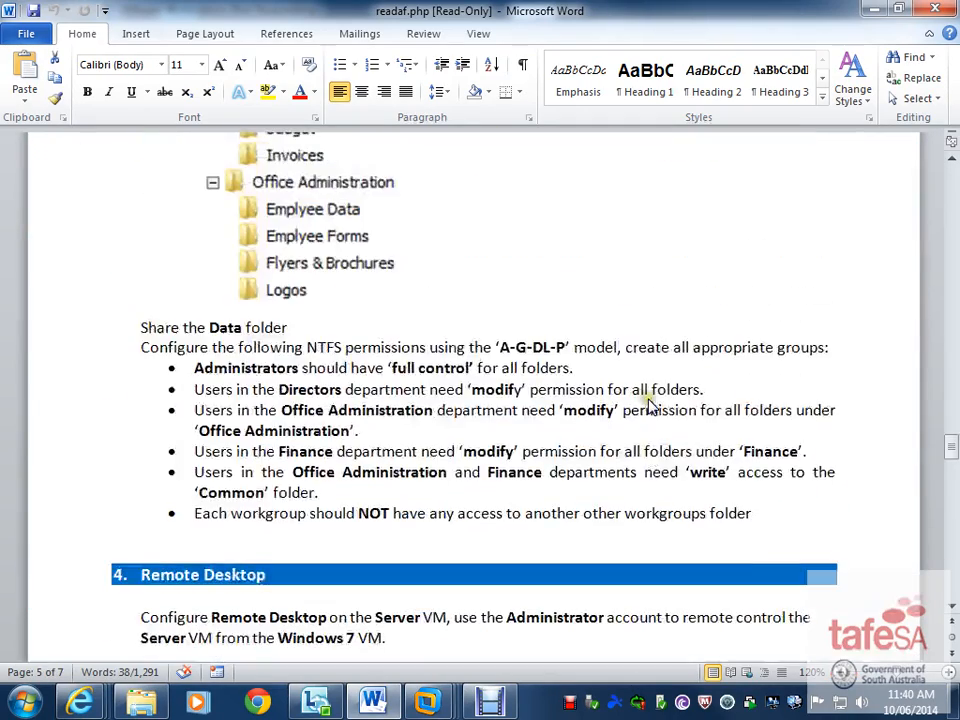
scroll(648, 402, up, 10)
scroll(648, 400, down, 4)
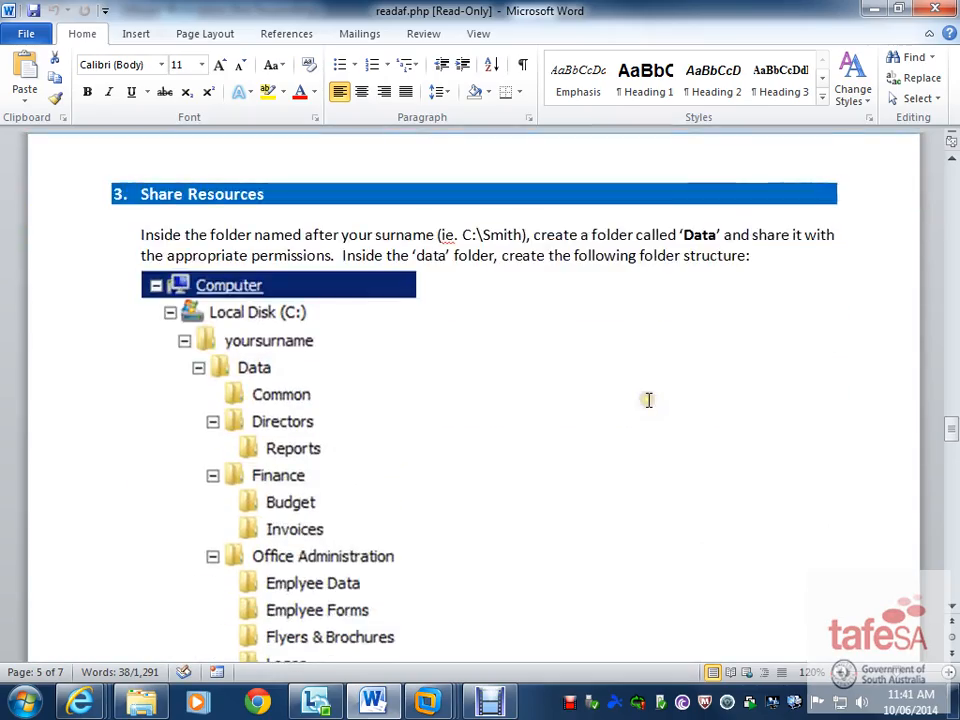
scroll(648, 400, down, 10)
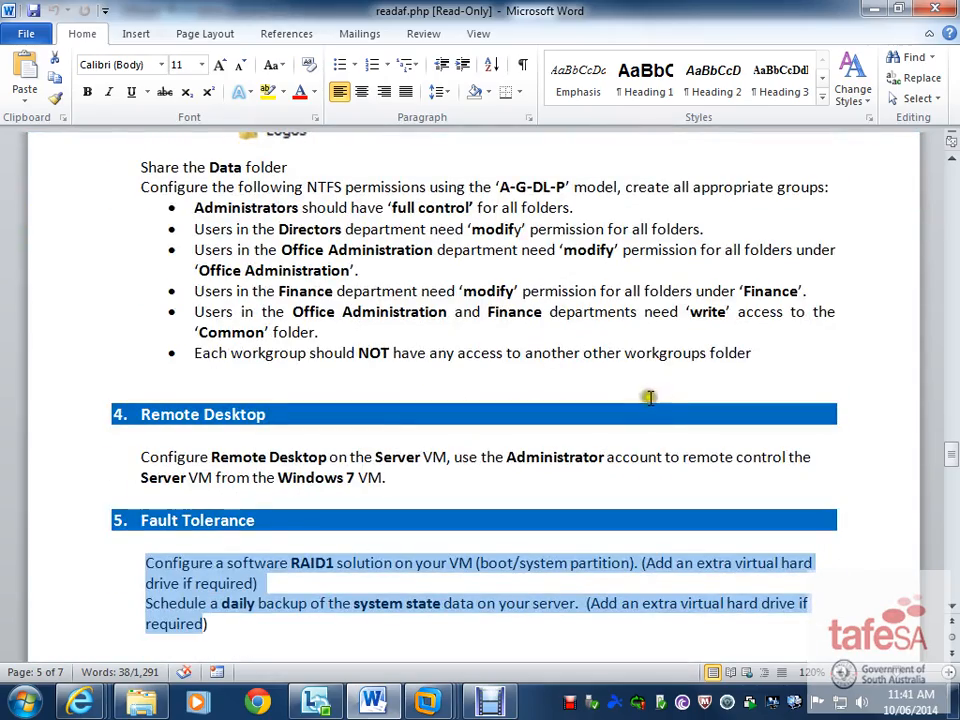
scroll(653, 394, down, 5)
scroll(653, 394, up, 5)
scroll(683, 389, down, 14)
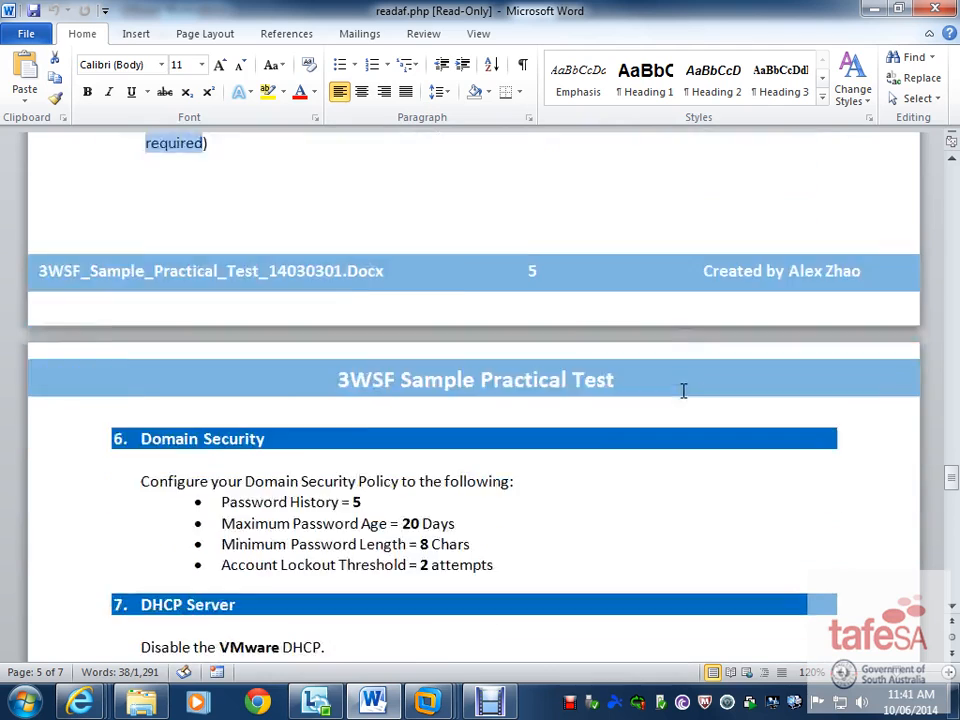
scroll(695, 377, down, 5)
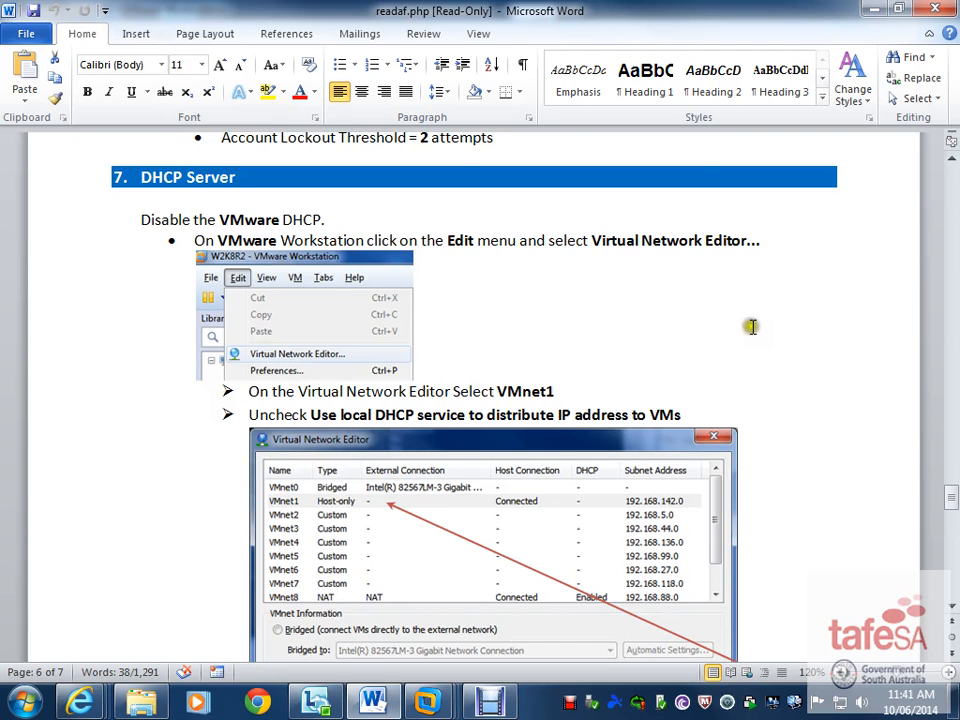
scroll(746, 360, up, 12)
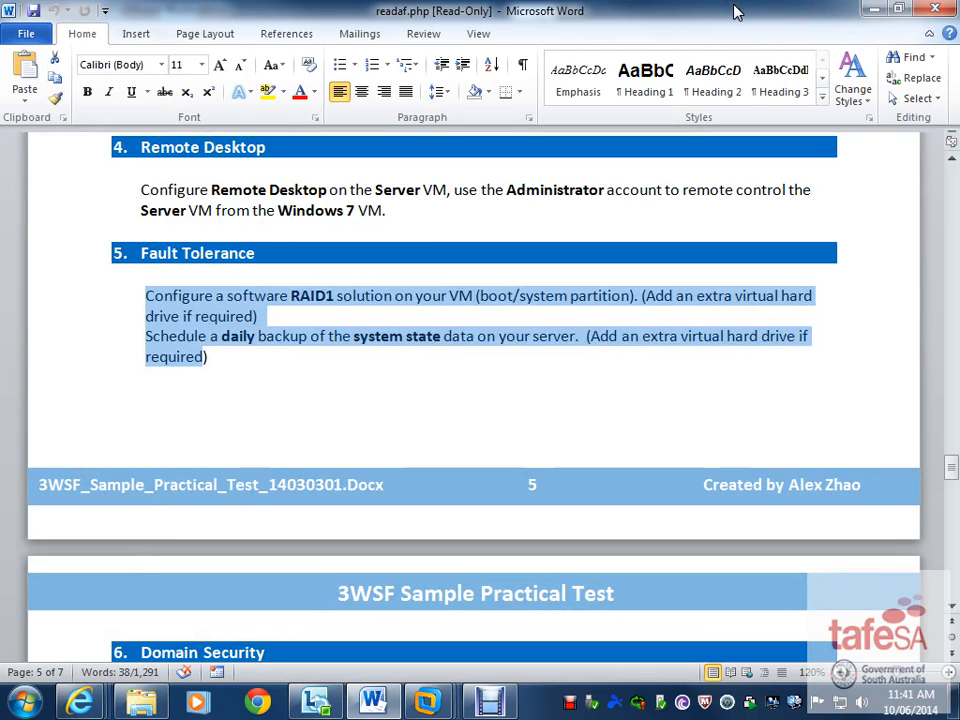
drag(735, 7, 0, 12)
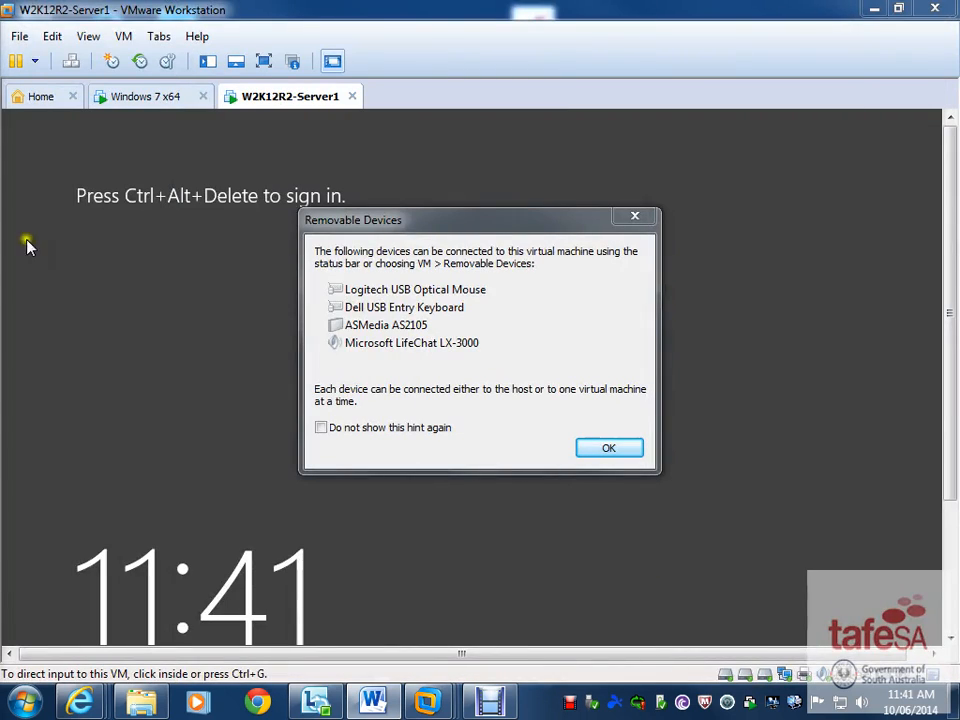
- Dismiss the removable-devices notice, sign in with the Administrator password, and view full screen
click(617, 447)
click(600, 447)
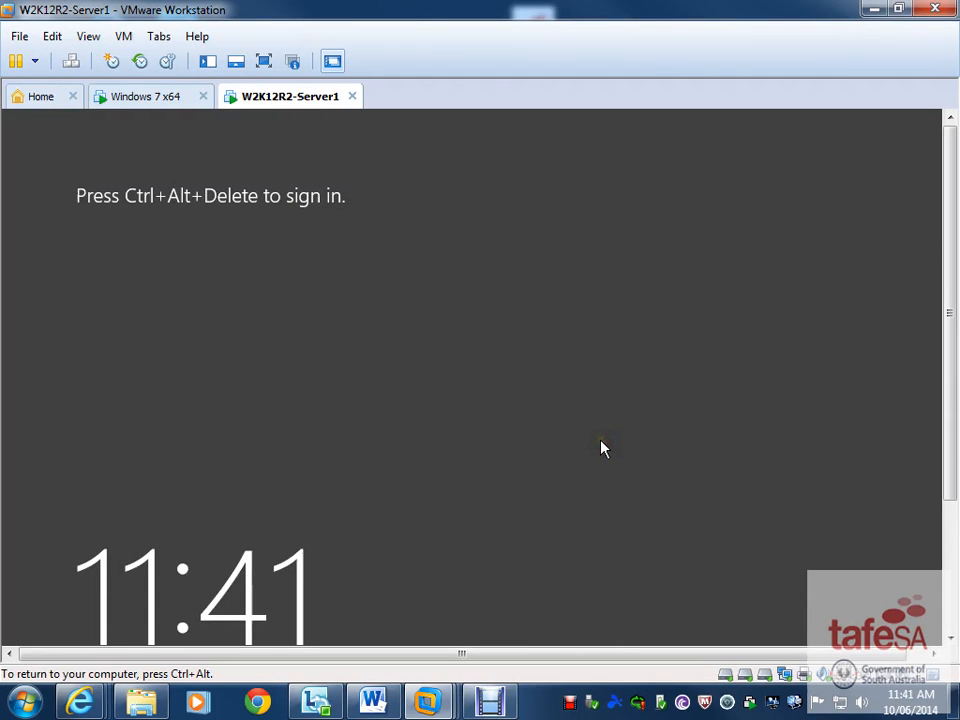
key(ctrl+alt+Insert)
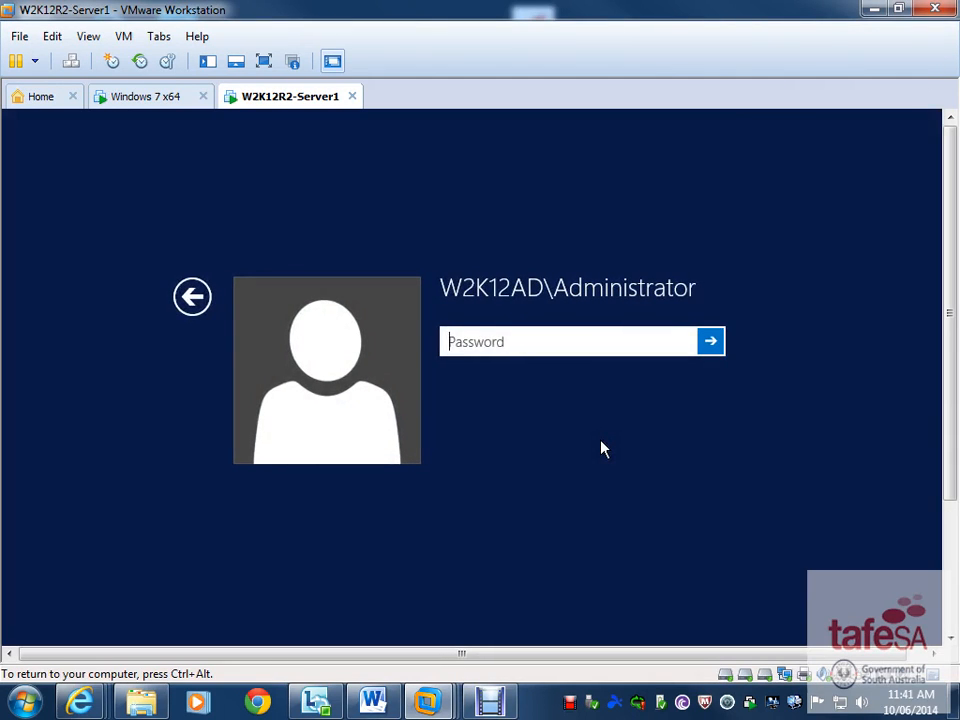
text(Password1)
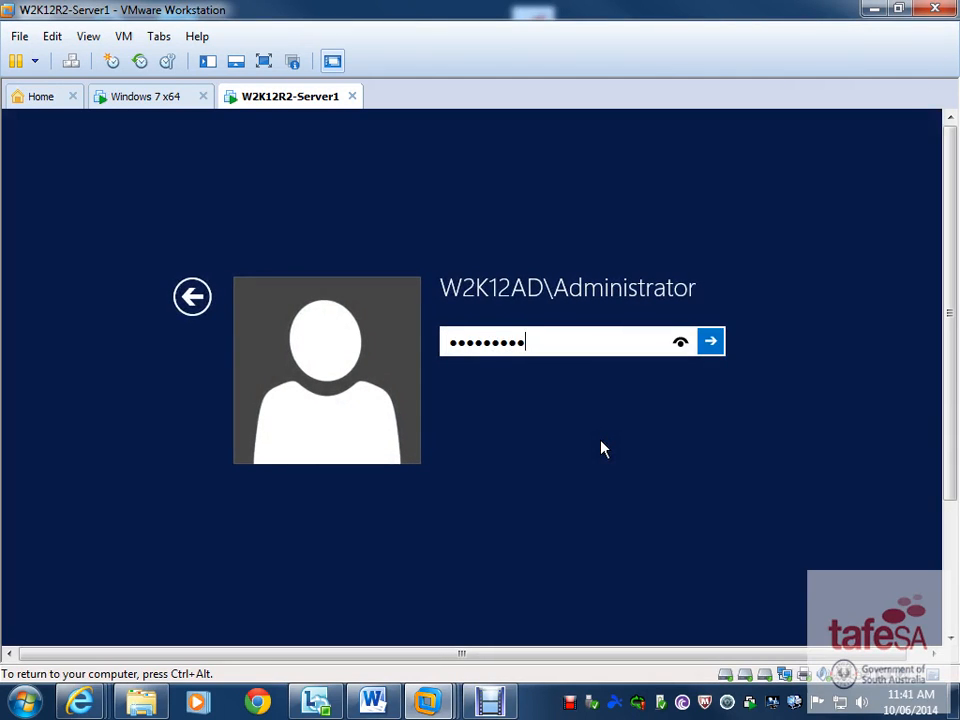
click(709, 341)
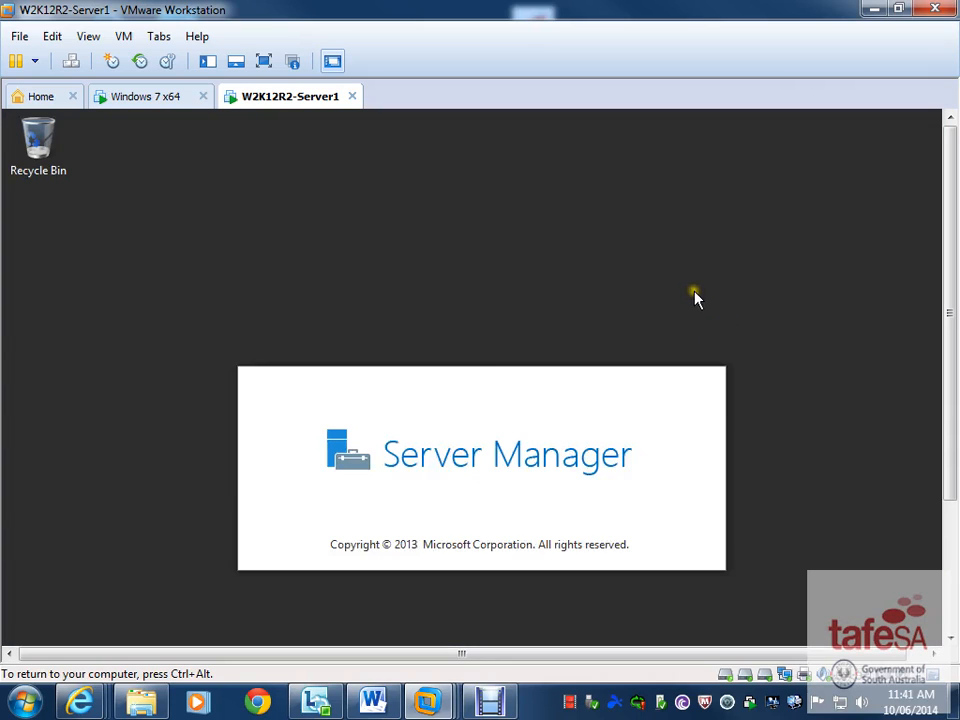
click(266, 58)
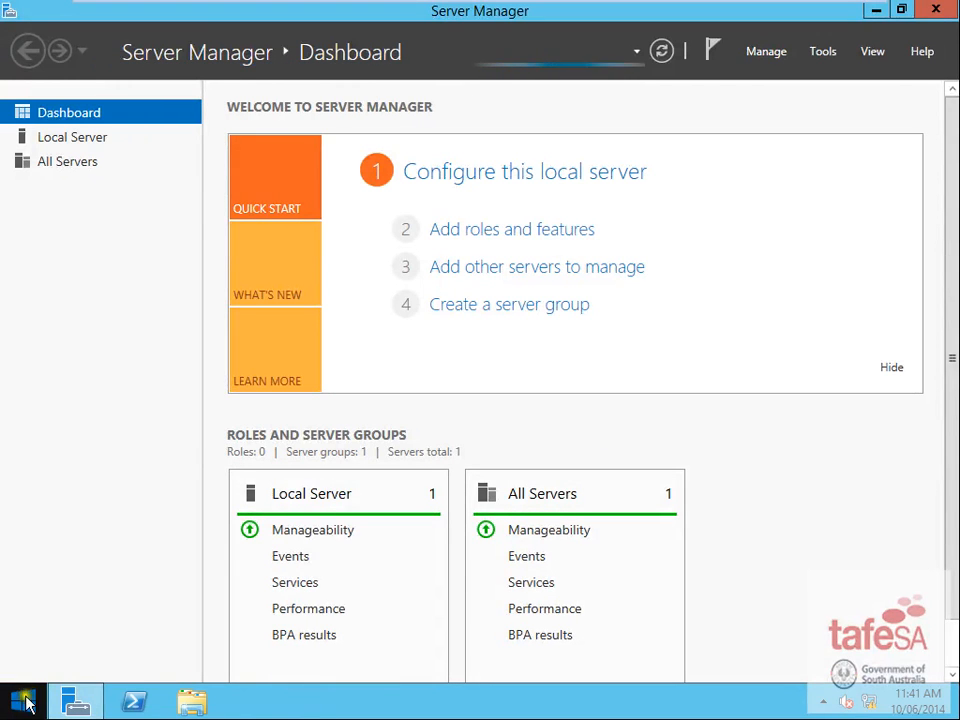
- Open Computer Management from Administrative Tools and go to Storage > Disk Management
click(26, 705)
click(424, 242)
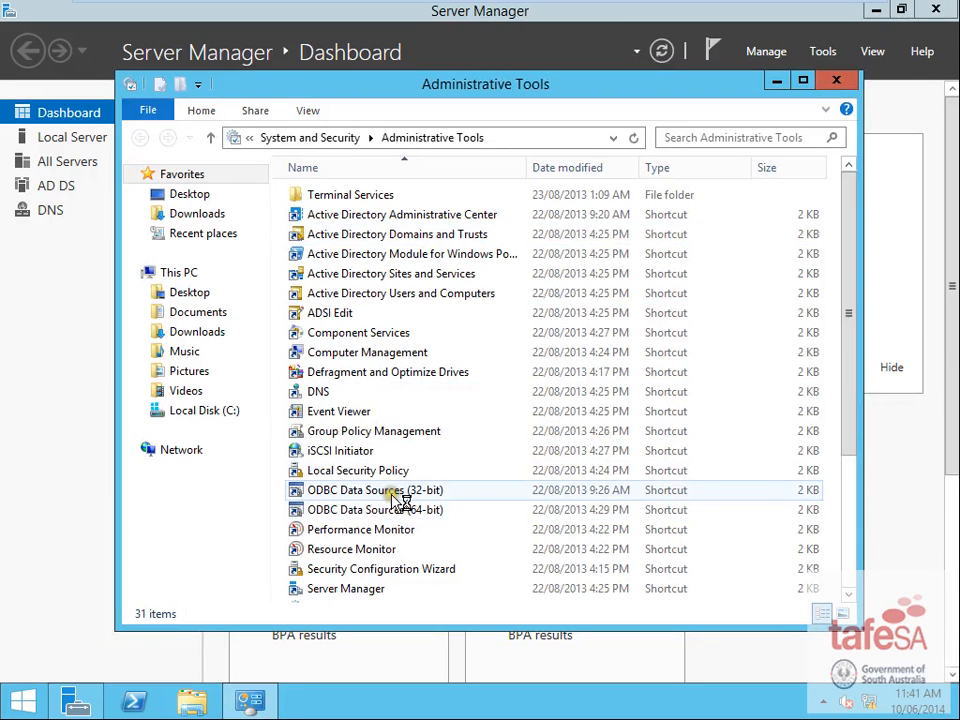
click(382, 472)
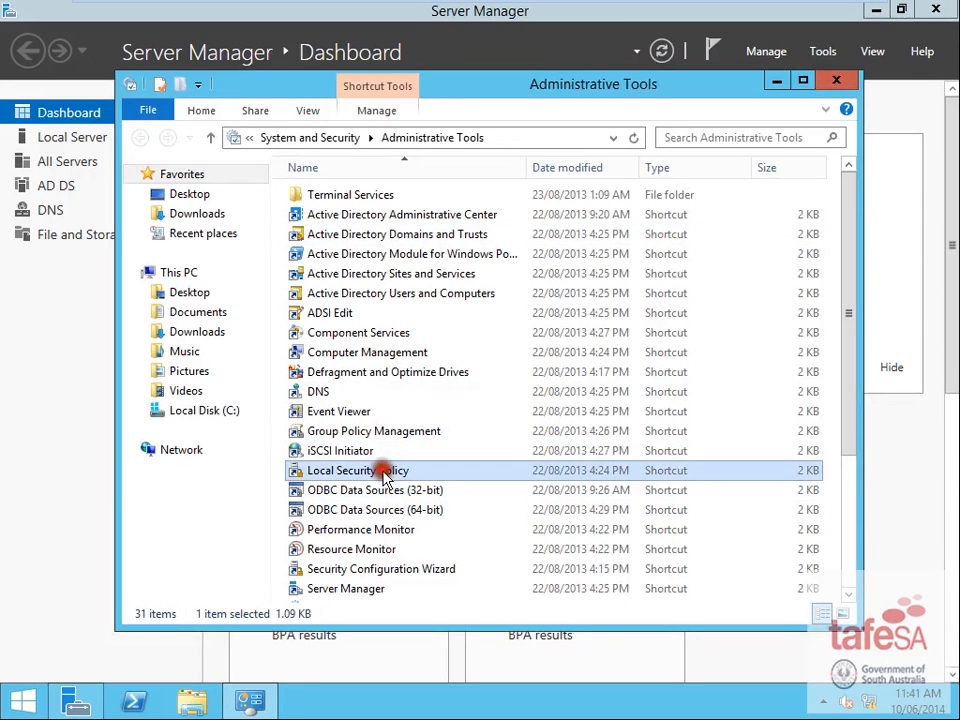
scroll(382, 482, down, 1)
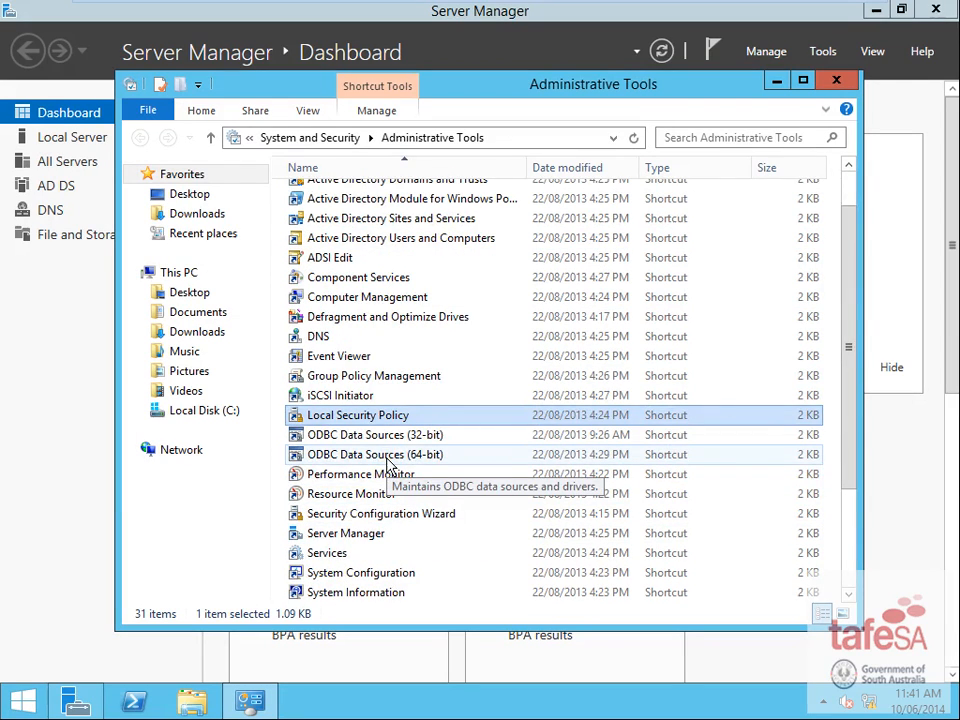
scroll(392, 455, up, 1)
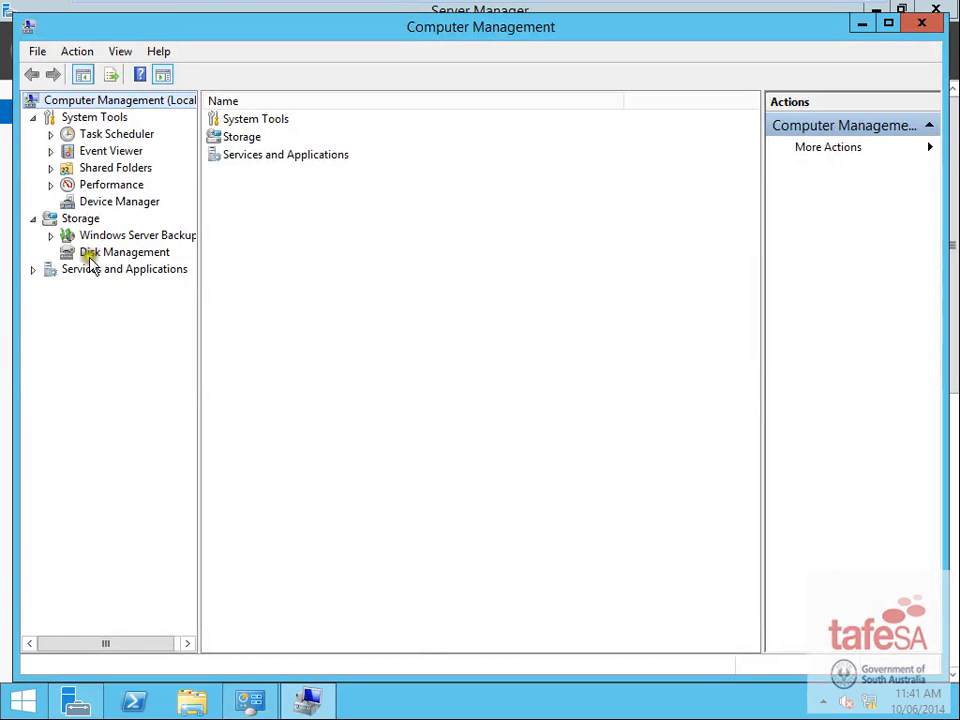
click(90, 252)
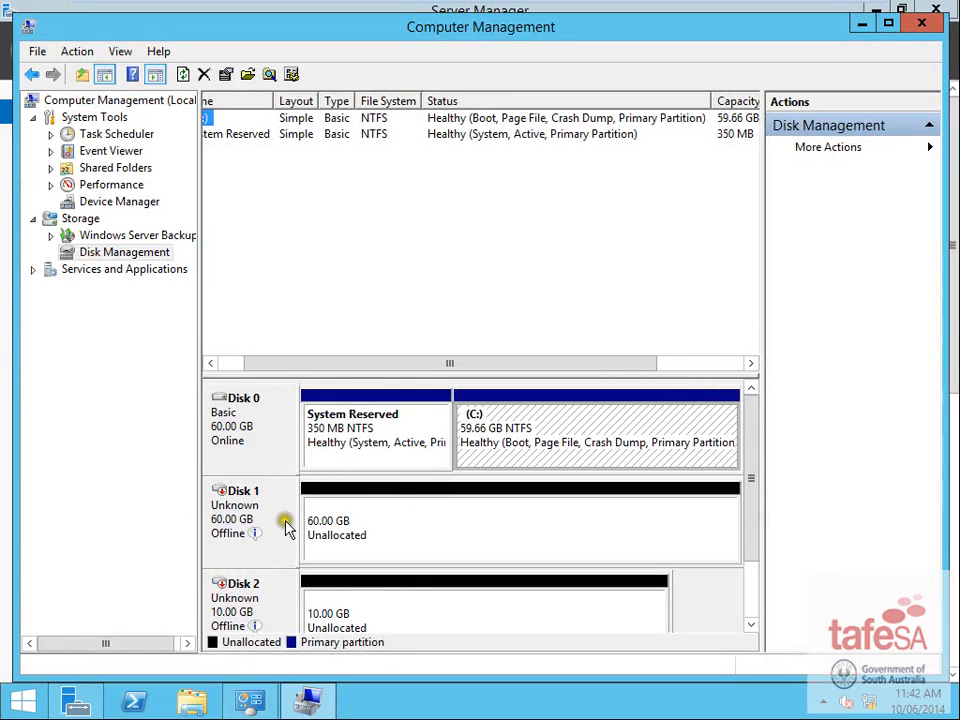
- Bring the 60 GB Disk 1 online and initialize it as a basic disk
mouse_move(286, 535)
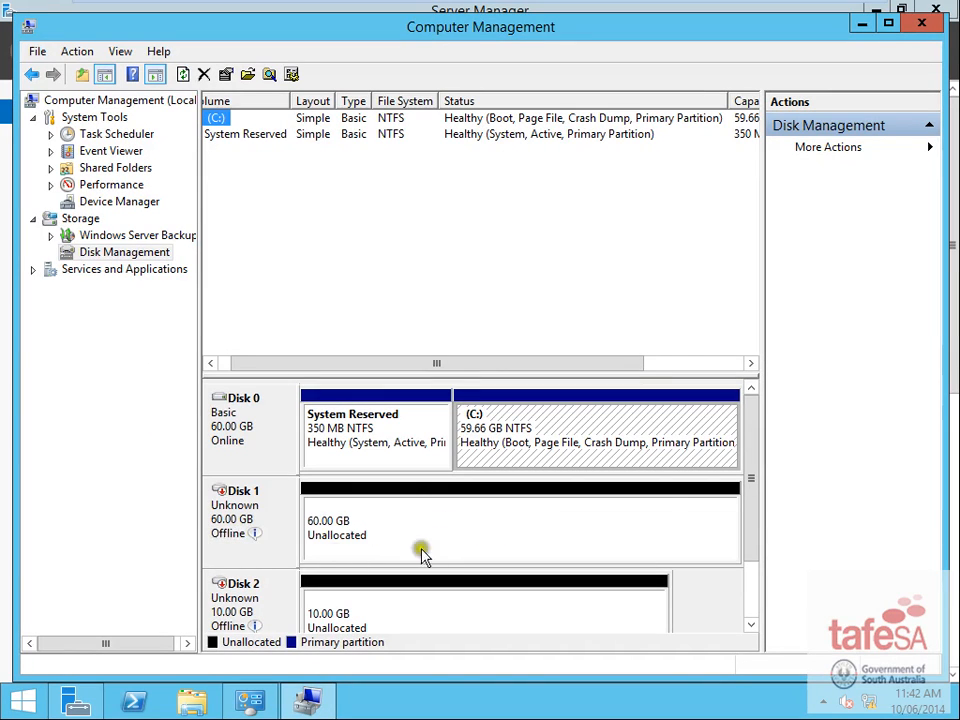
right_click(268, 522)
click(332, 528)
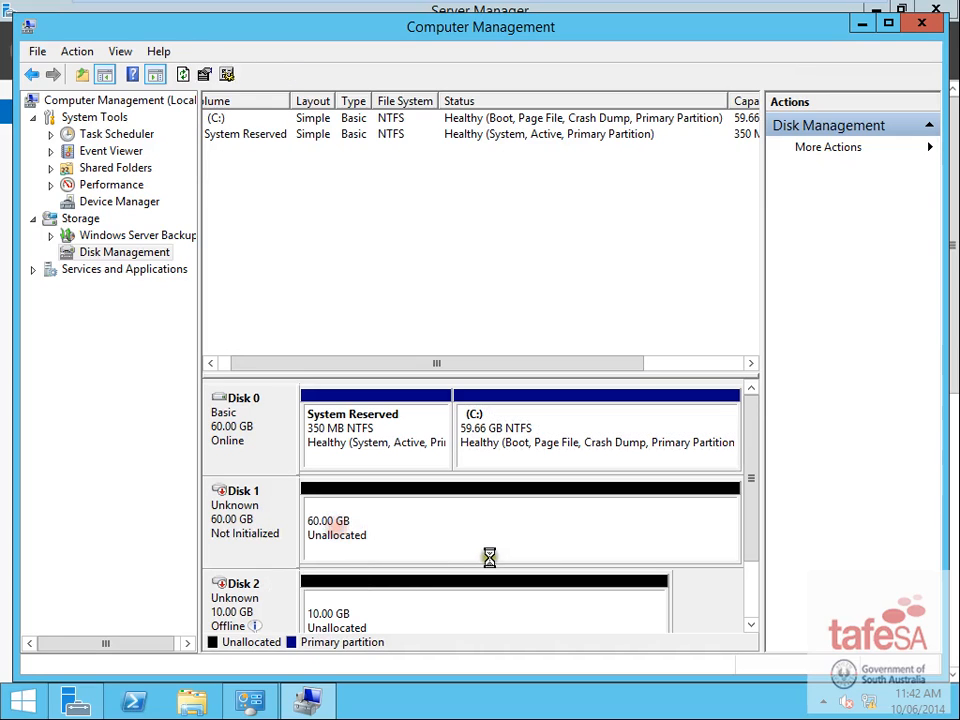
right_click(266, 521)
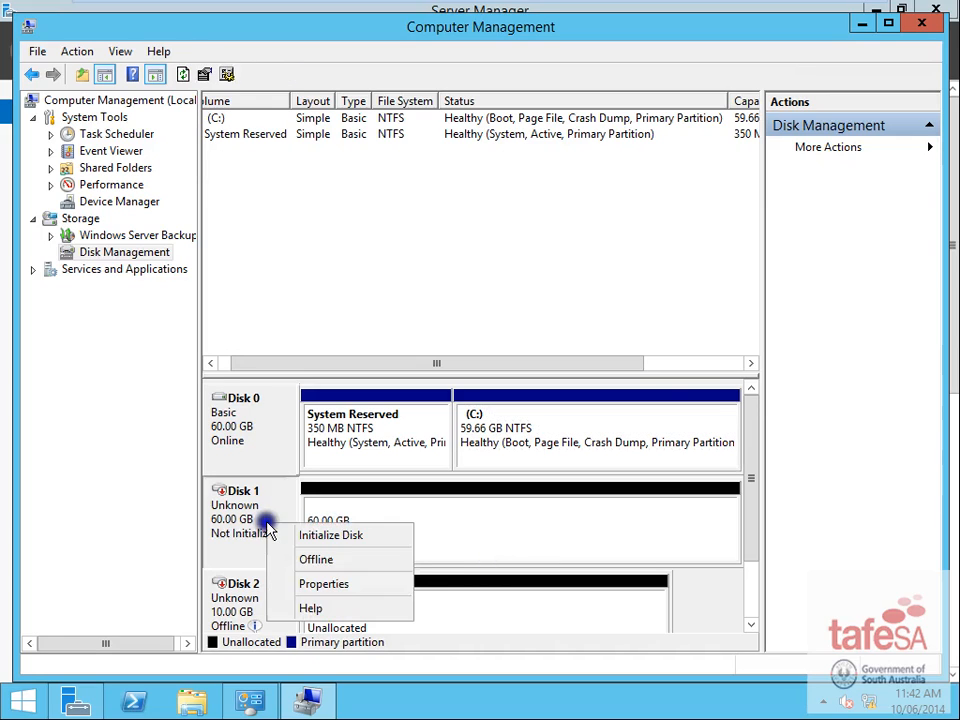
click(365, 539)
click(538, 467)
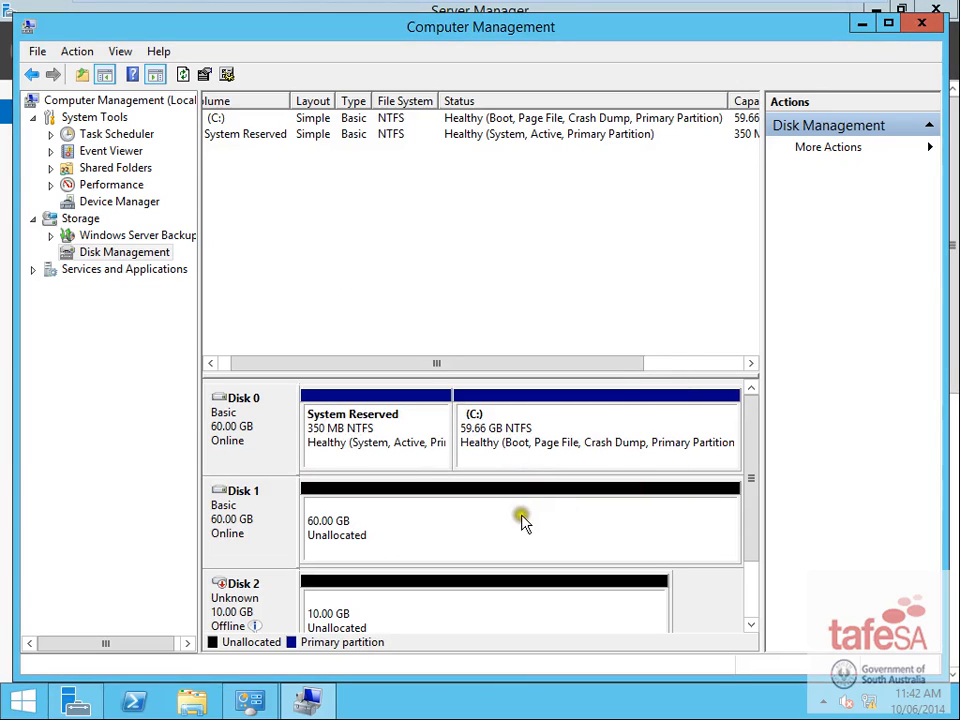
right_click(344, 439)
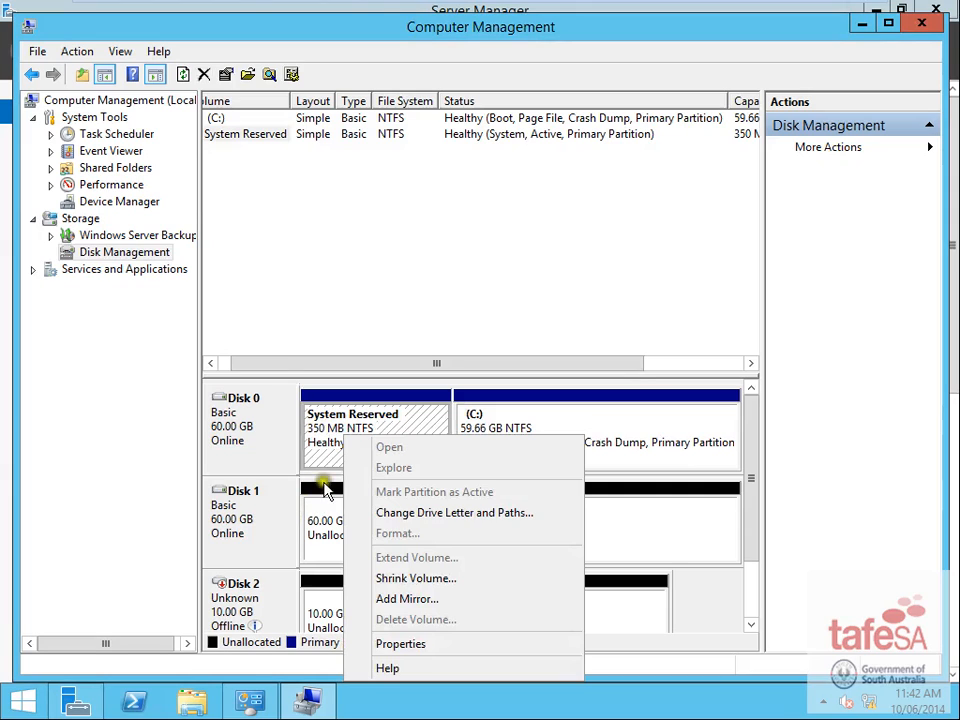
click(255, 450)
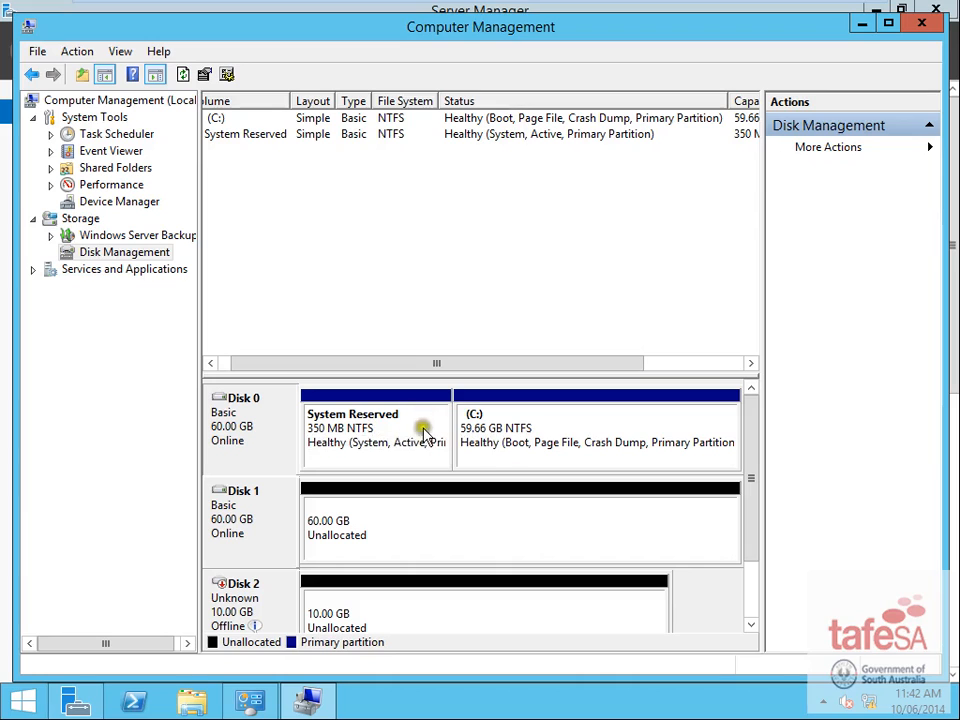
- Mirror System Reserved onto Disk 1, accepting conversion of both disks to dynamic
right_click(341, 437)
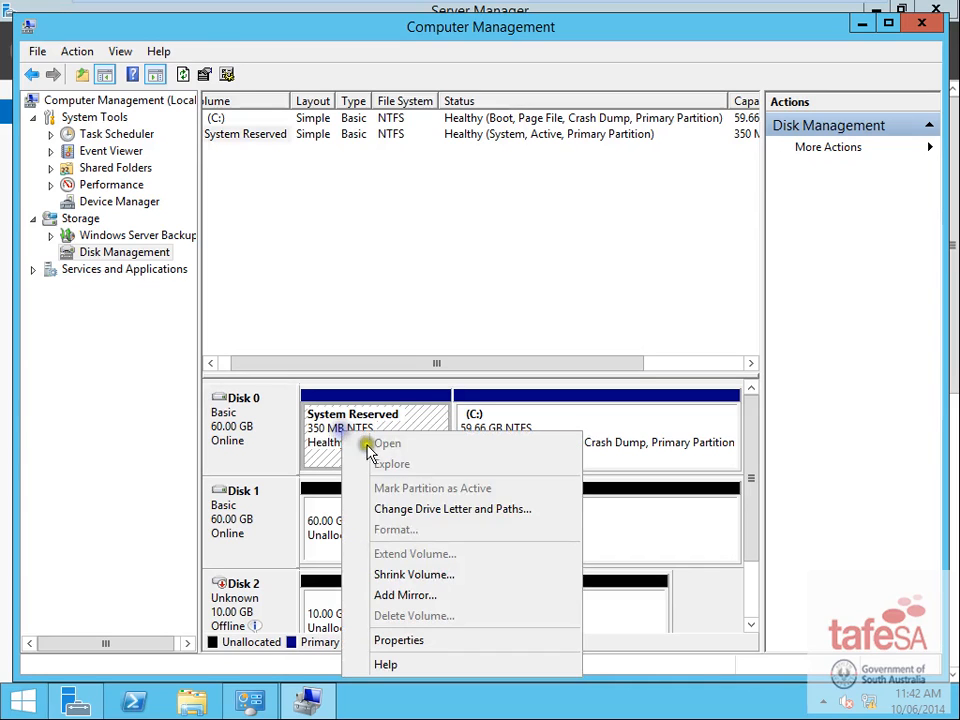
click(427, 597)
click(490, 468)
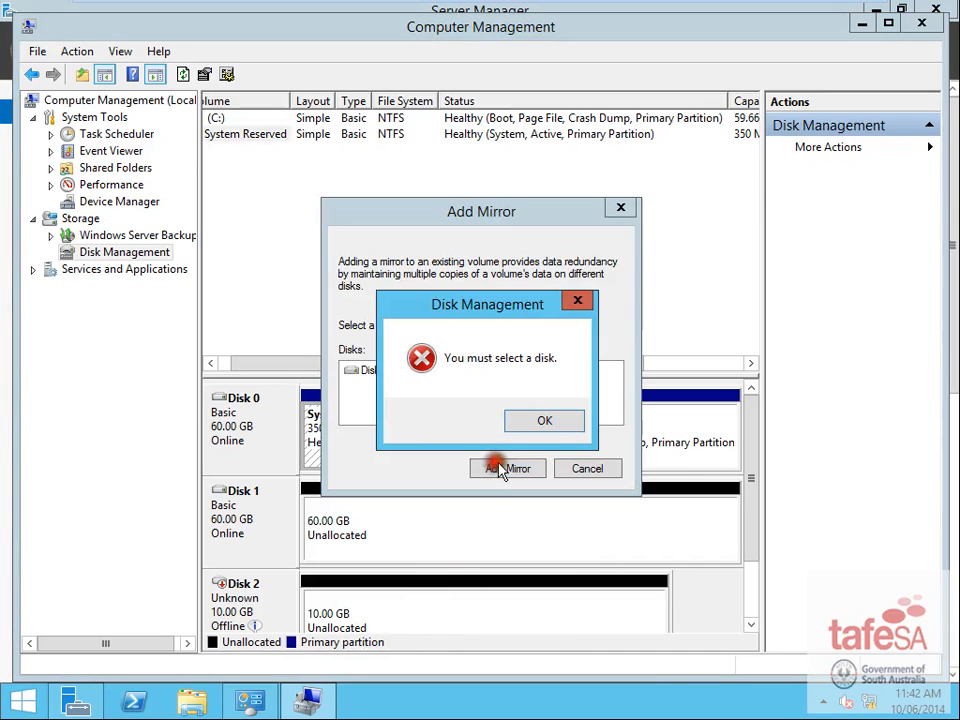
click(540, 425)
click(366, 369)
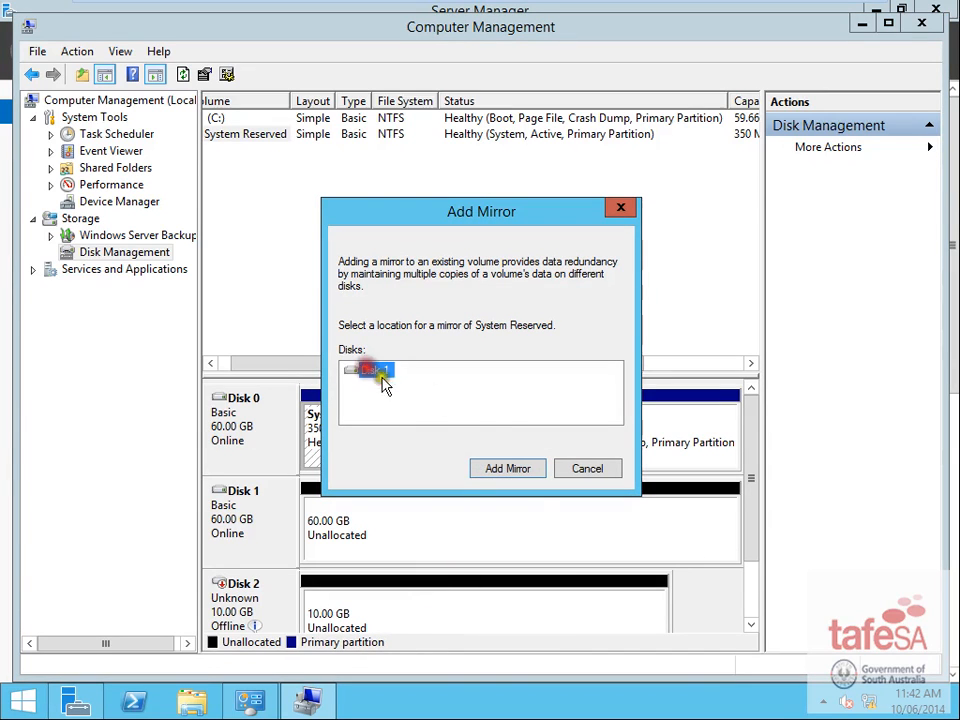
click(510, 472)
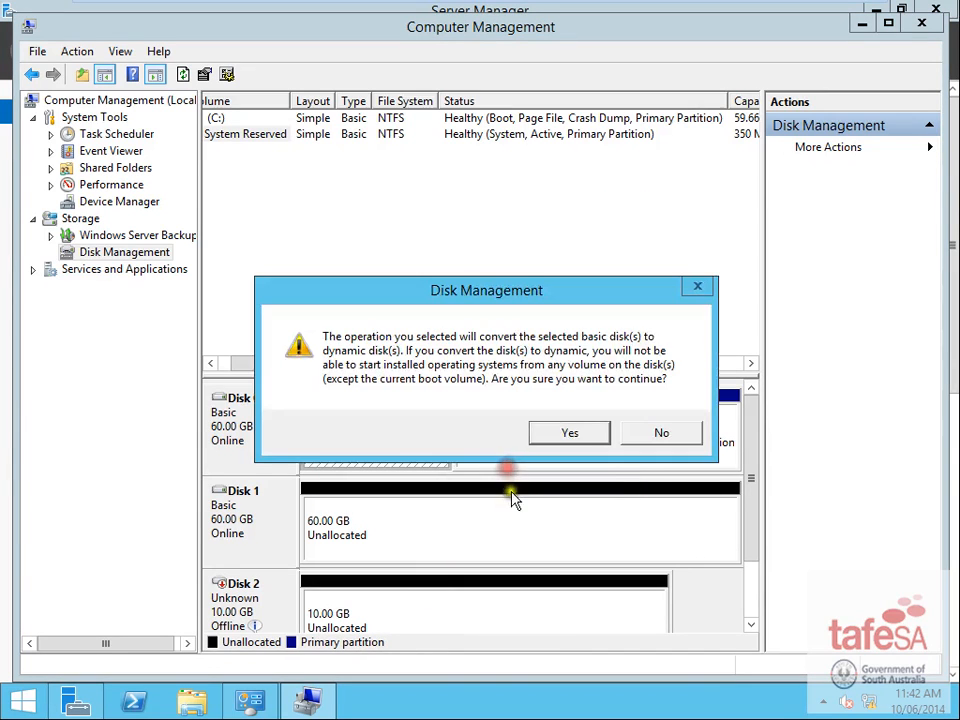
click(583, 438)
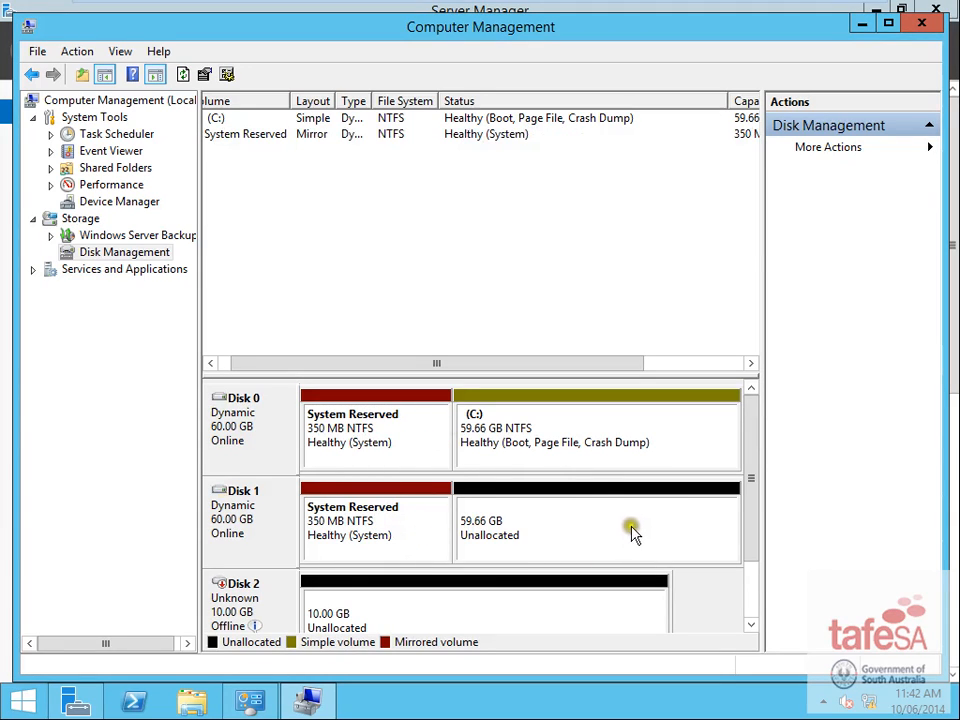
- Add a mirror of C: on Disk 1 and inspect the resynching mirror copy
right_click(508, 430)
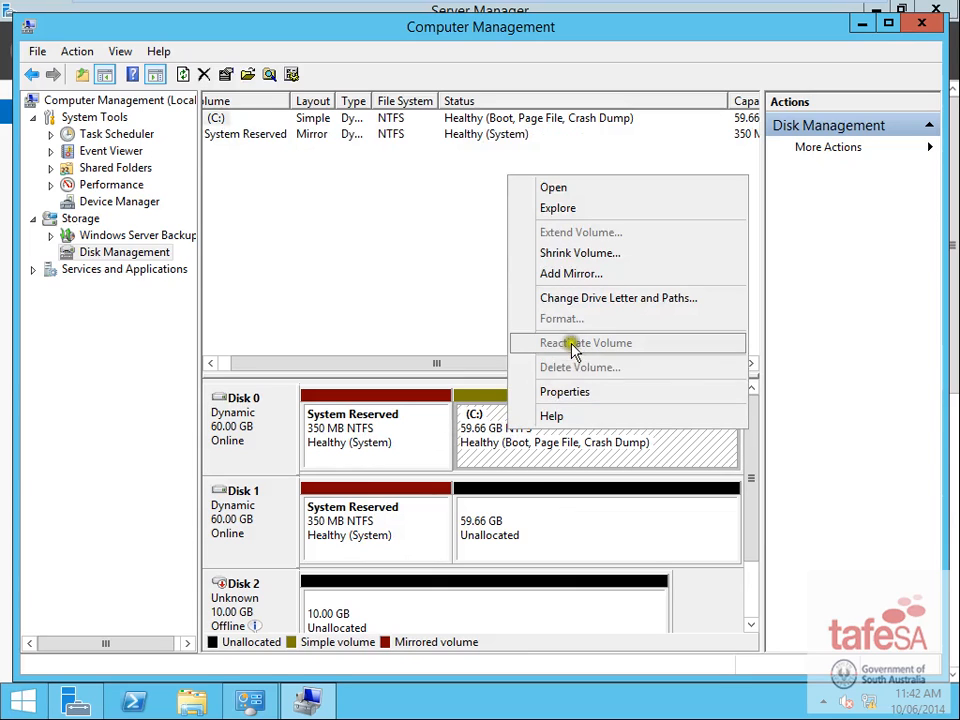
click(524, 273)
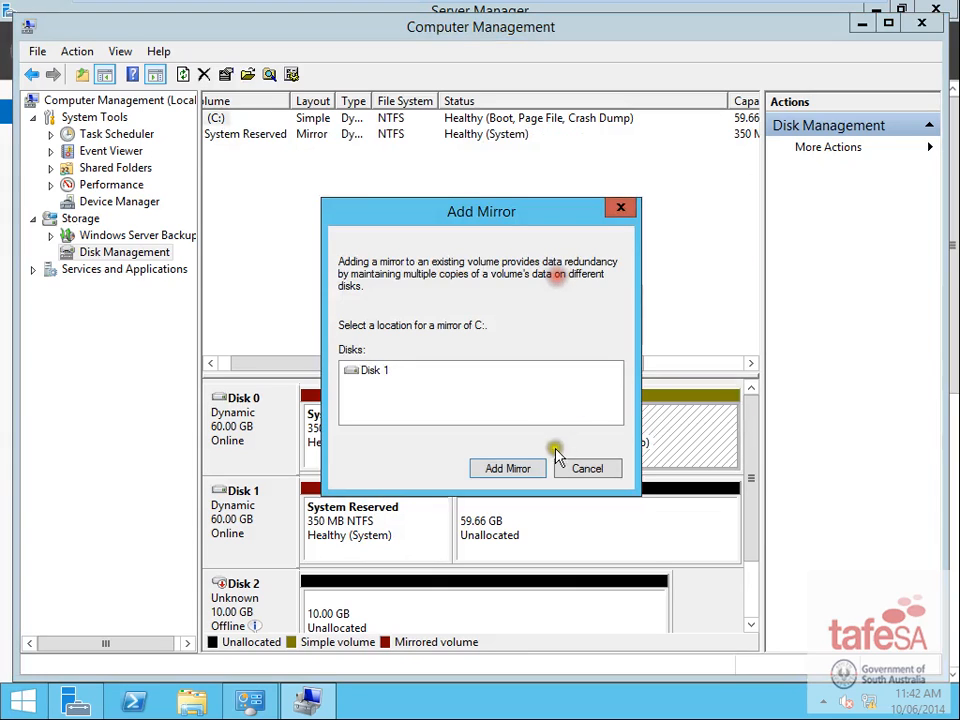
click(373, 371)
click(512, 469)
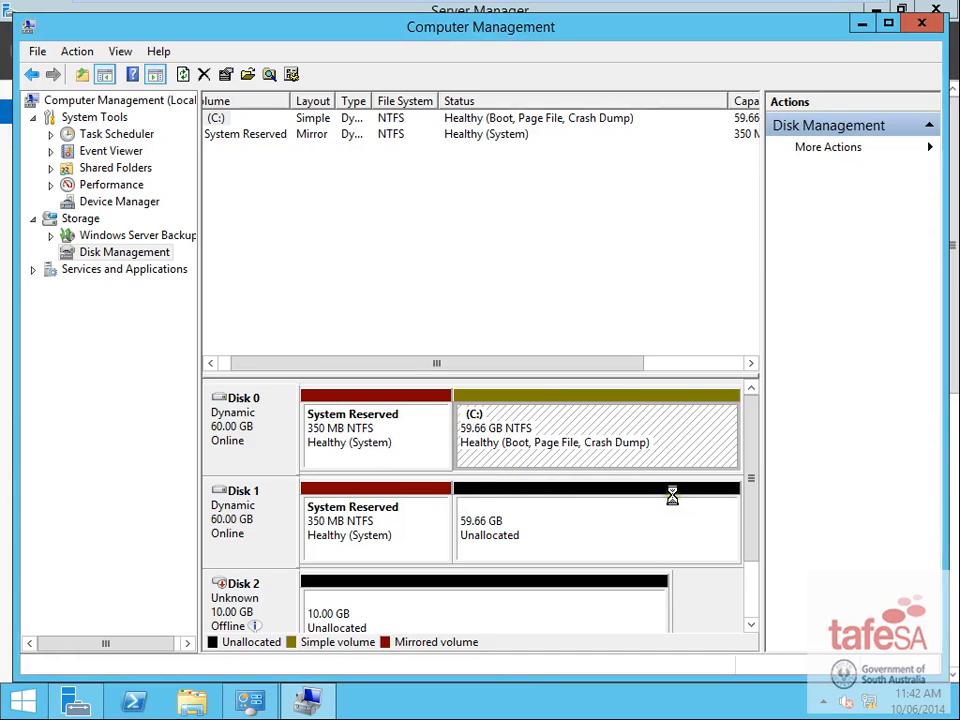
click(685, 544)
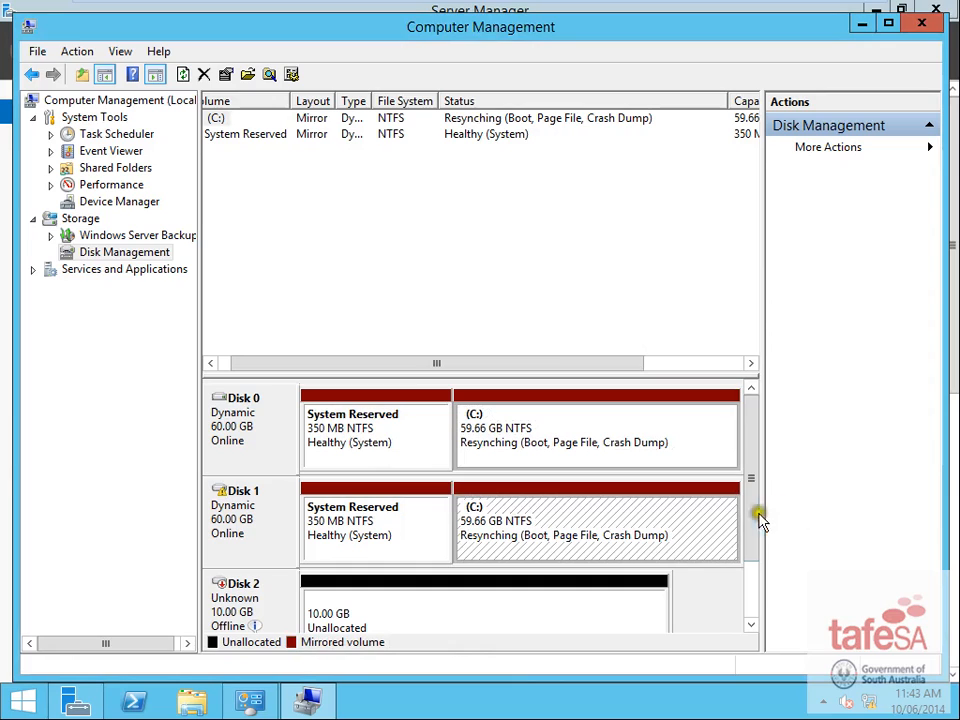
click(750, 568)
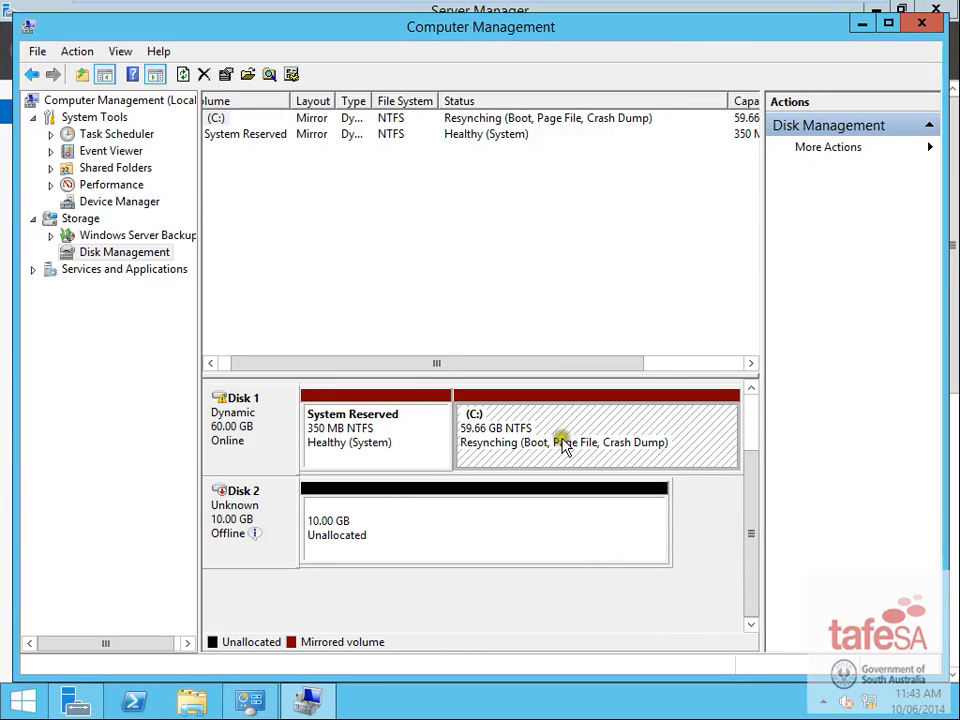
drag(757, 505, 748, 536)
- Bring the 10 GB Disk 2 online and initialize it as a basic disk
mouse_move(232, 523)
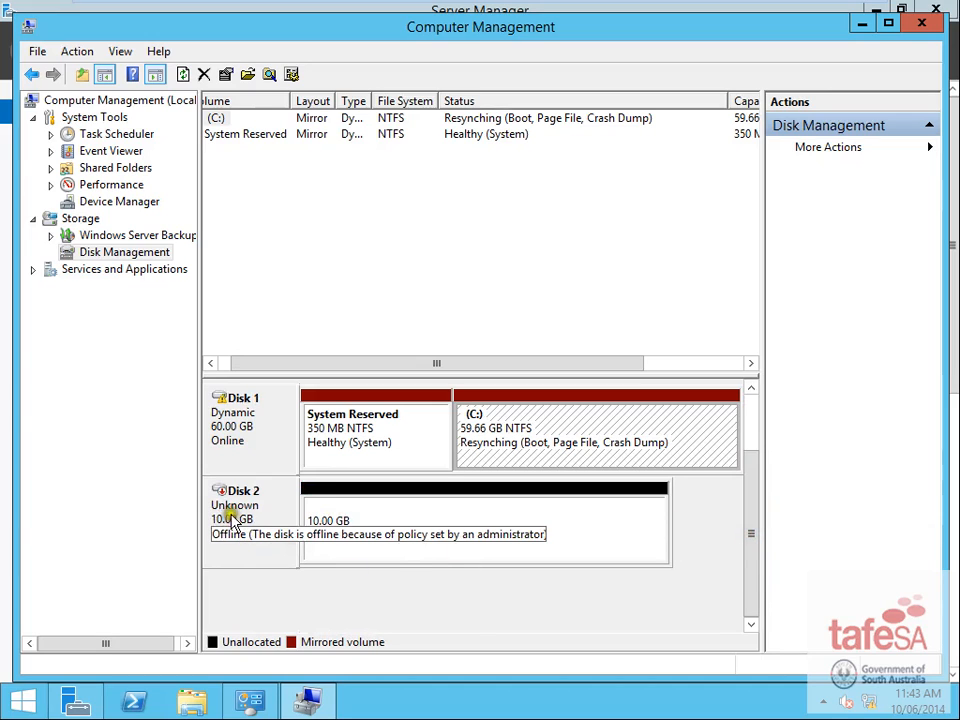
right_click(255, 512)
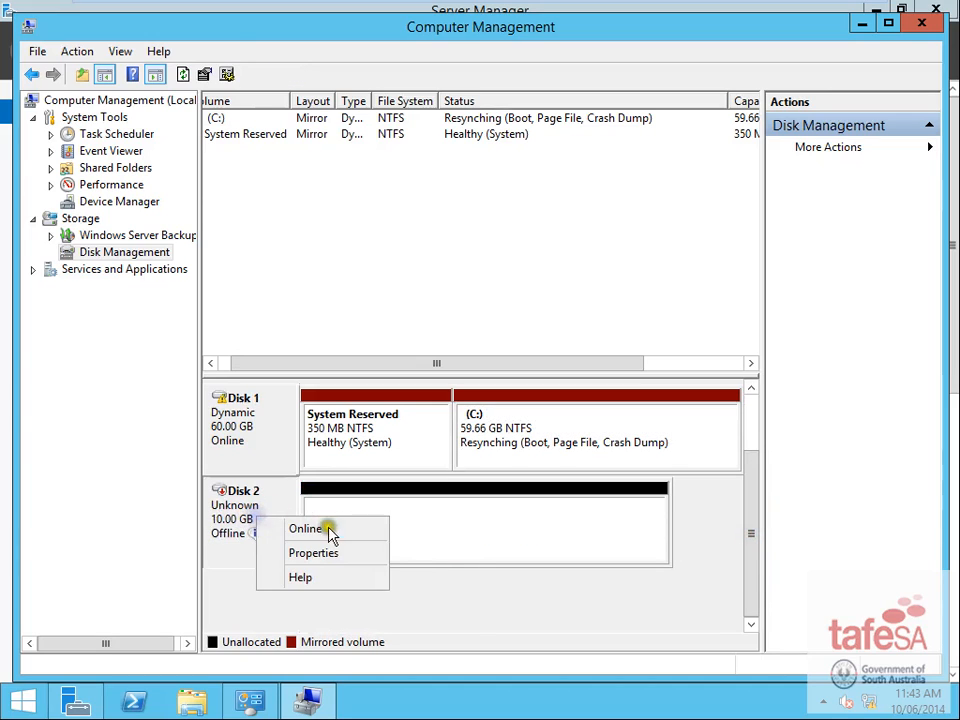
click(322, 526)
right_click(247, 522)
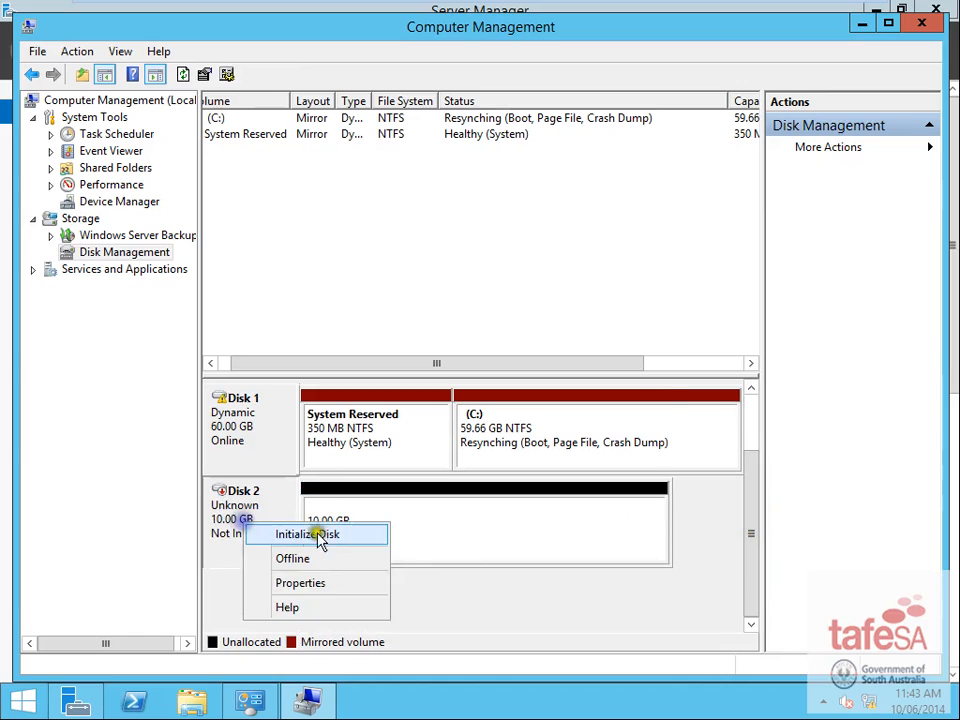
click(322, 536)
click(536, 472)
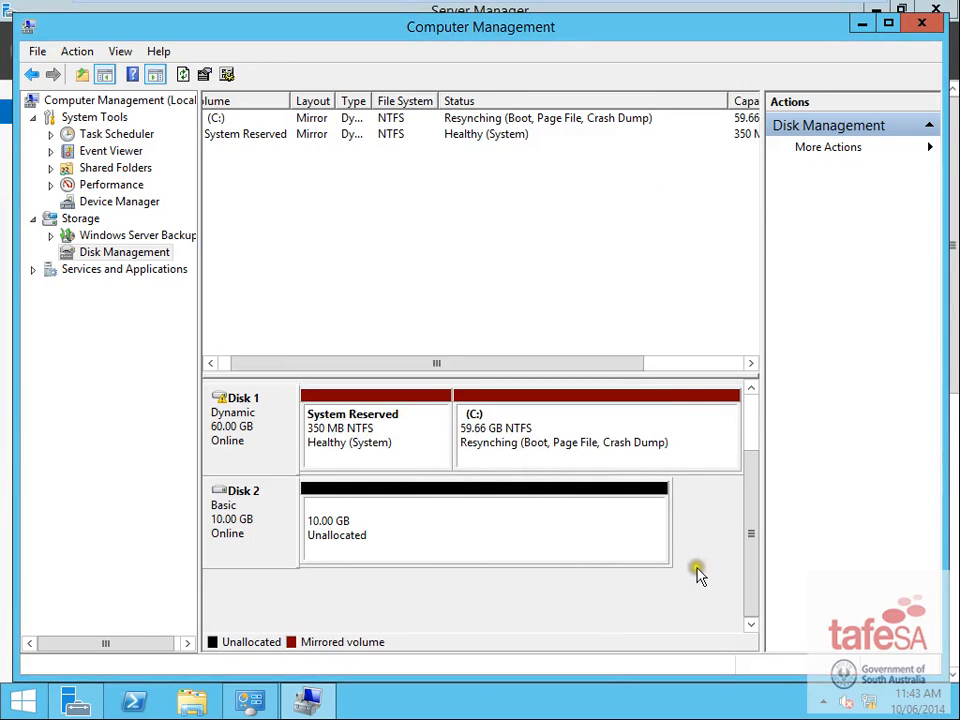
- Close Computer Management and Administrative Tools, then start Add Roles and Features from Server Manager
click(860, 23)
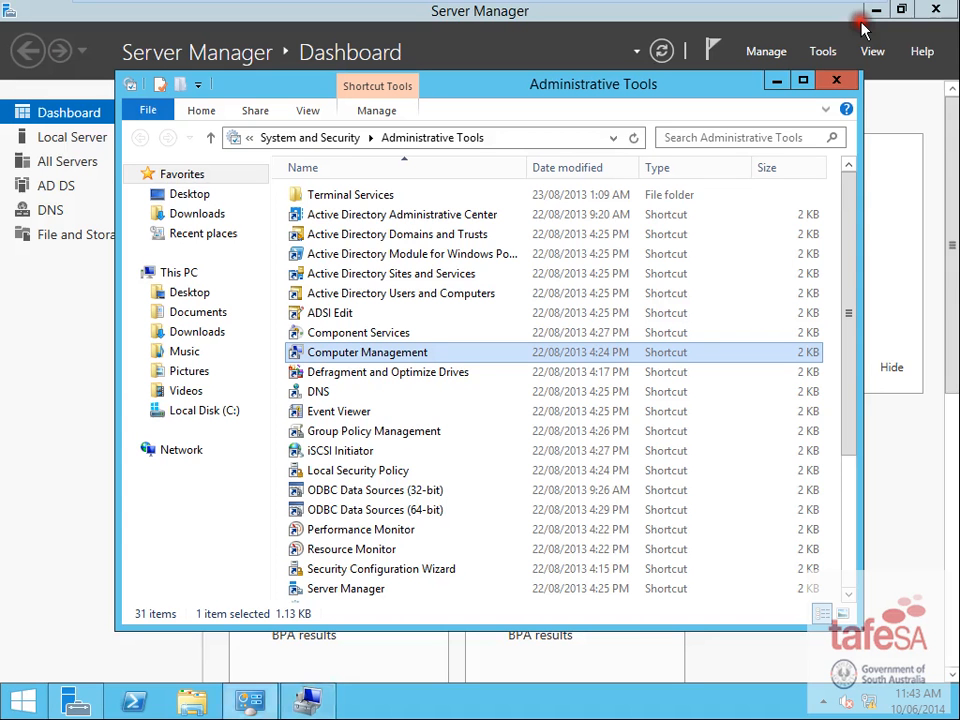
click(779, 80)
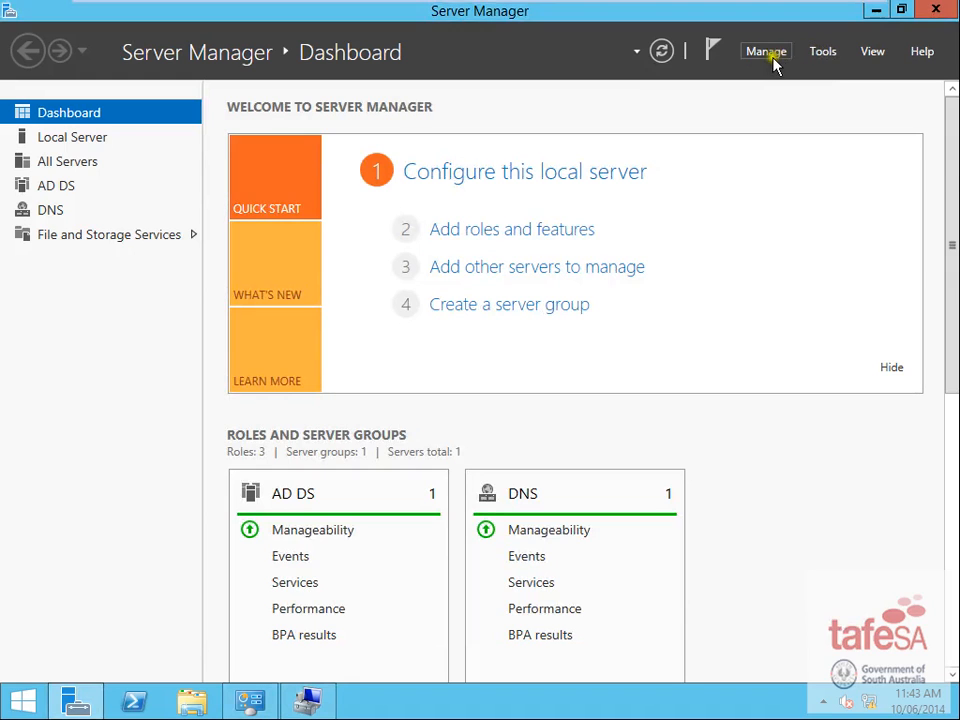
click(766, 51)
click(805, 77)
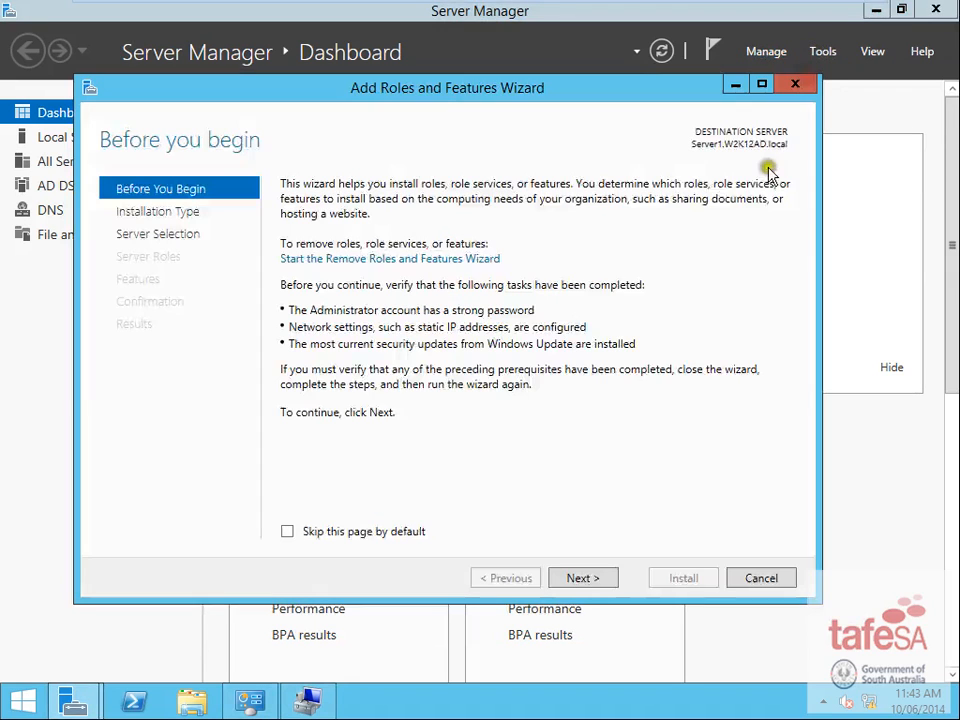
- Select the Windows Server Backup feature in the wizard and begin installing it
click(596, 578)
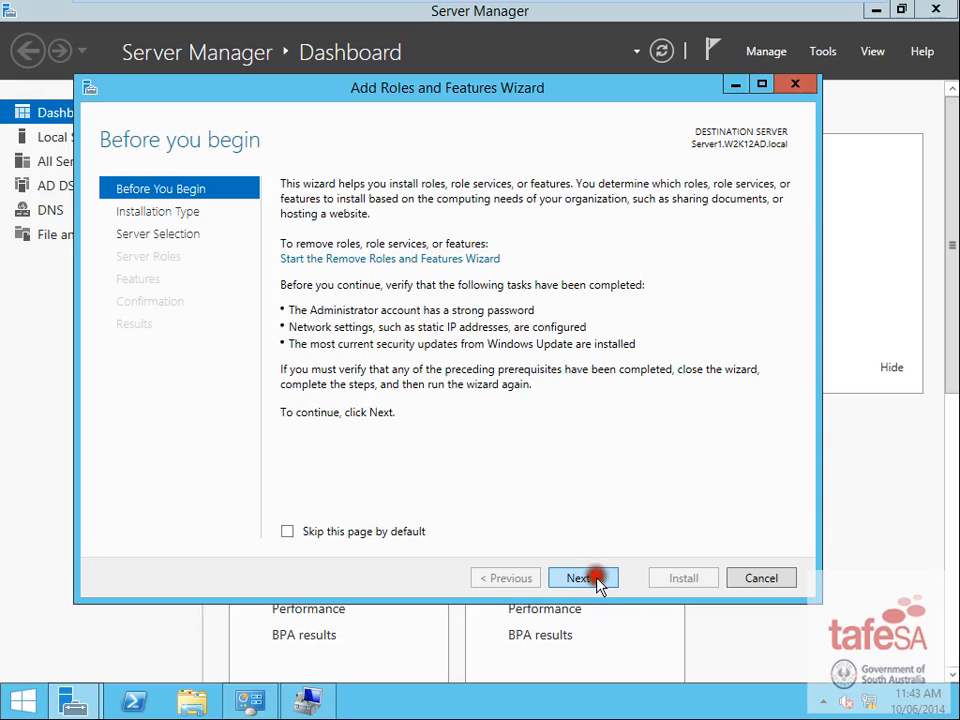
click(598, 580)
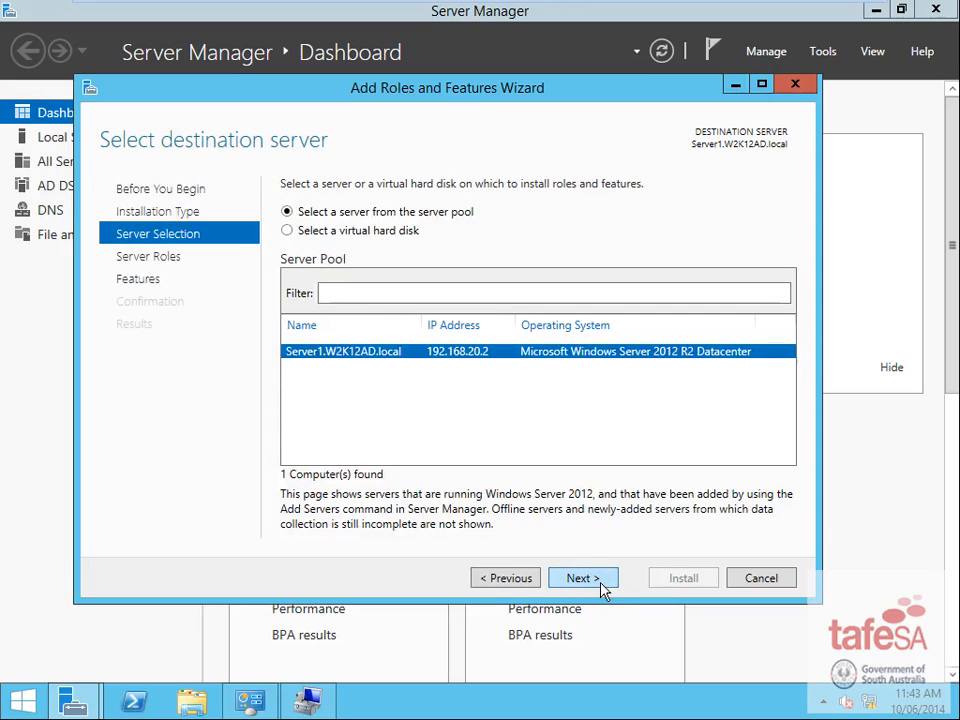
click(598, 580)
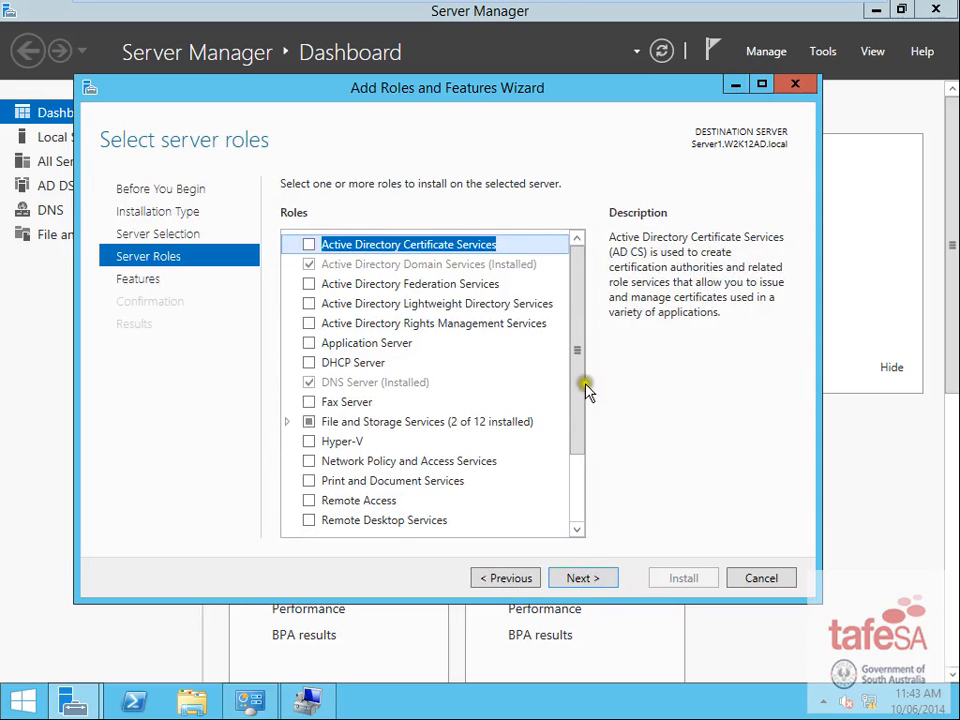
drag(577, 408, 578, 528)
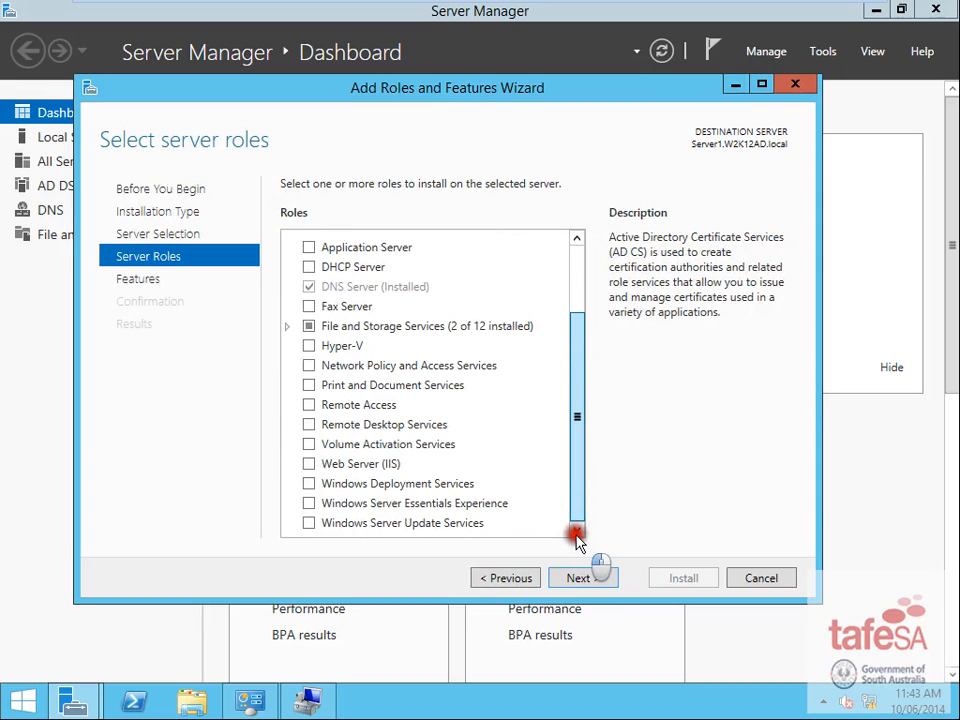
click(600, 579)
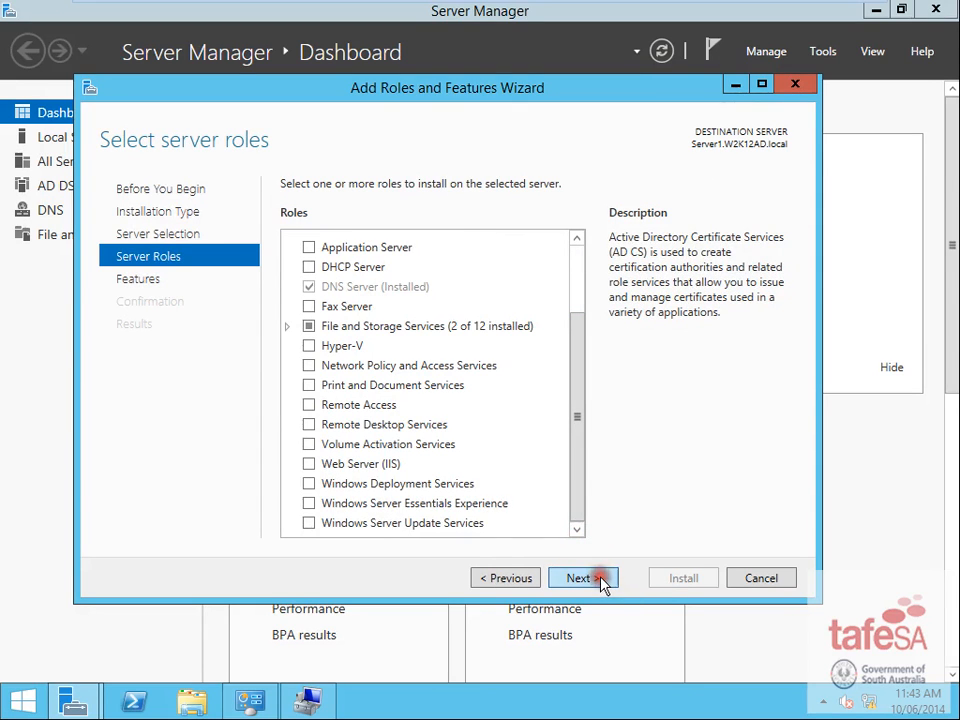
drag(583, 284, 553, 528)
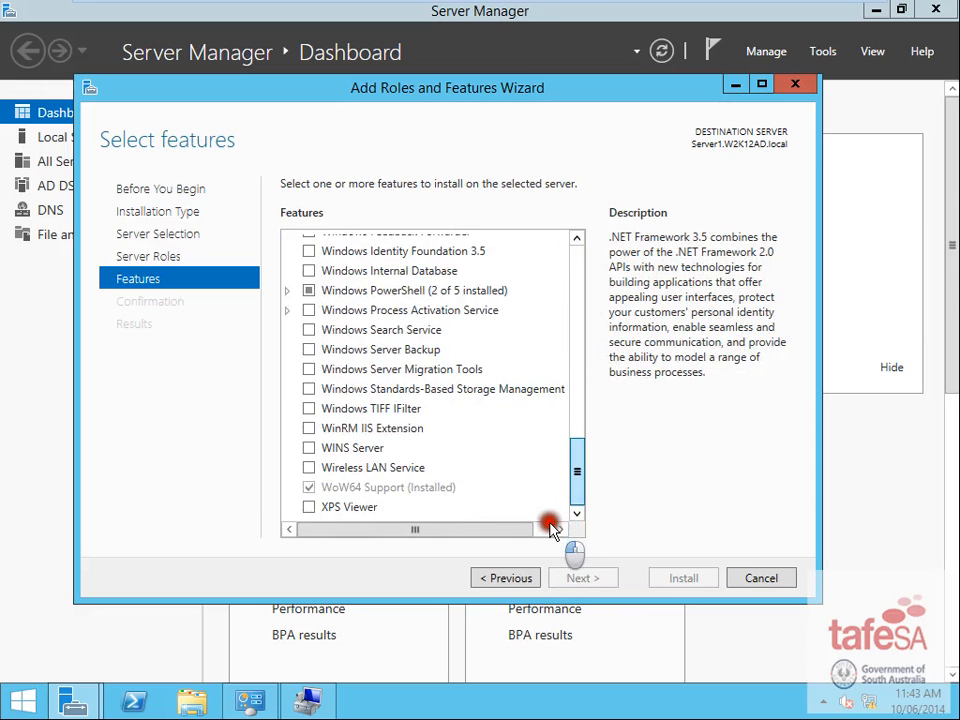
click(309, 349)
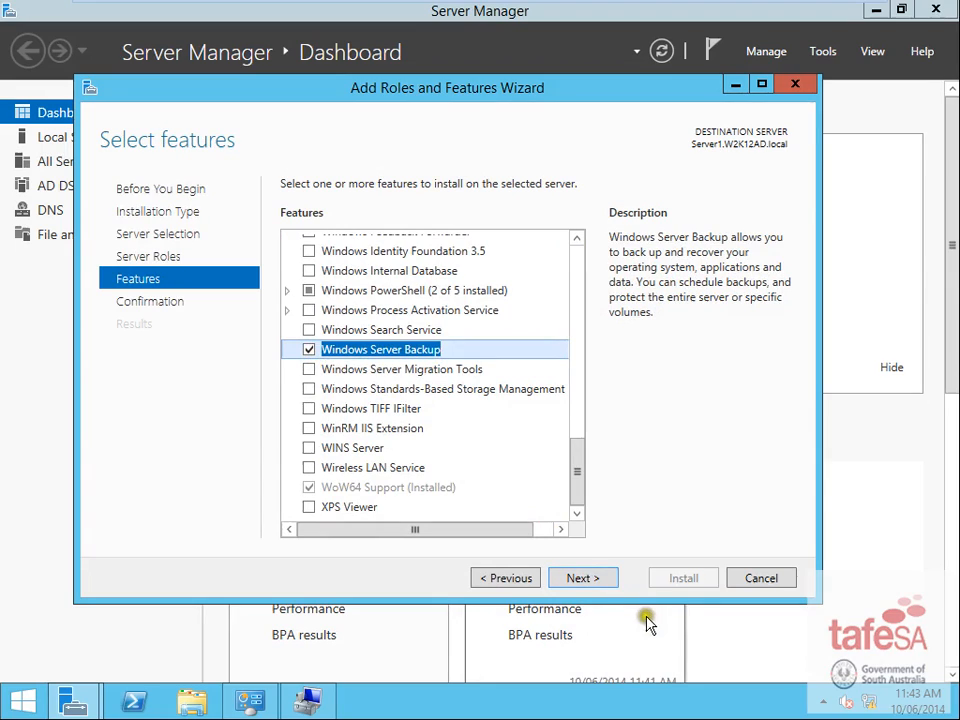
click(594, 580)
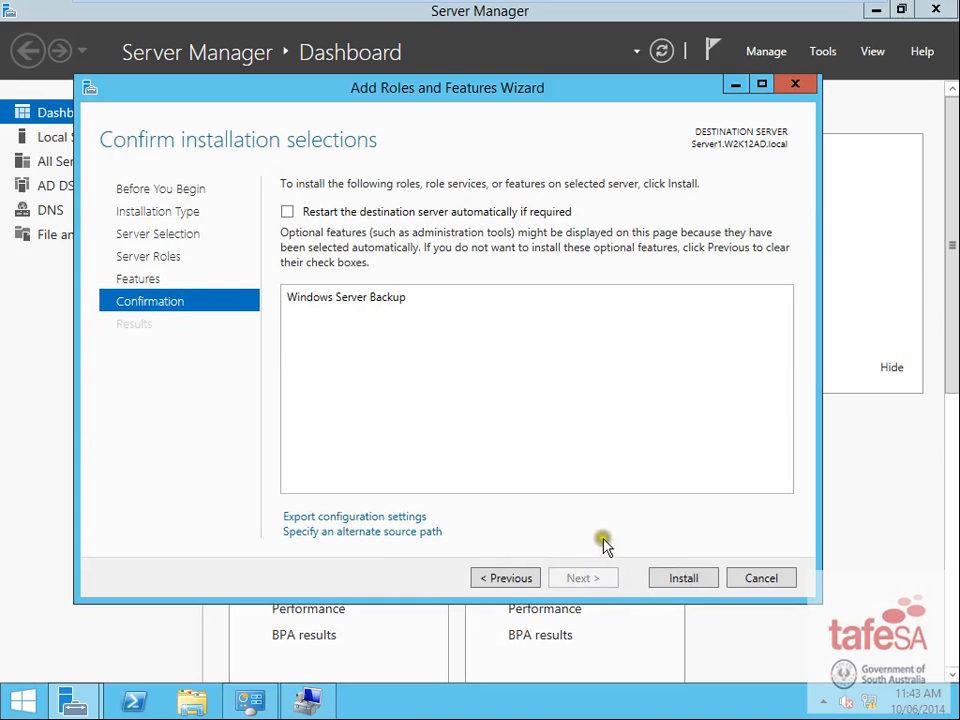
click(686, 579)
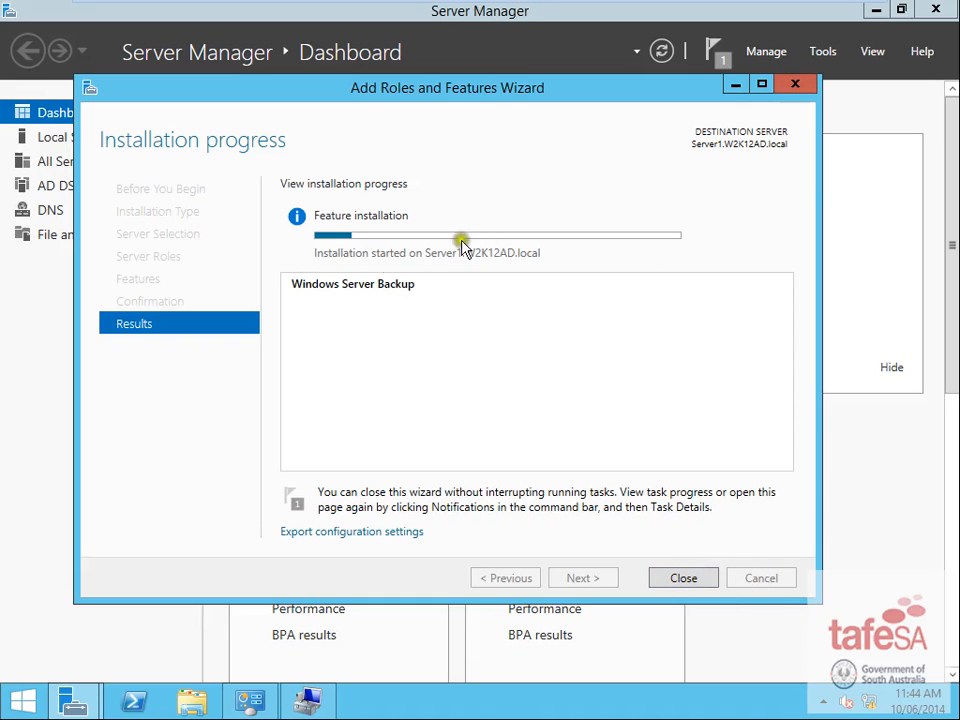
- Let the Windows Server Backup installation succeed and close the Add Roles and Features wizard
mouse_move(226, 708)
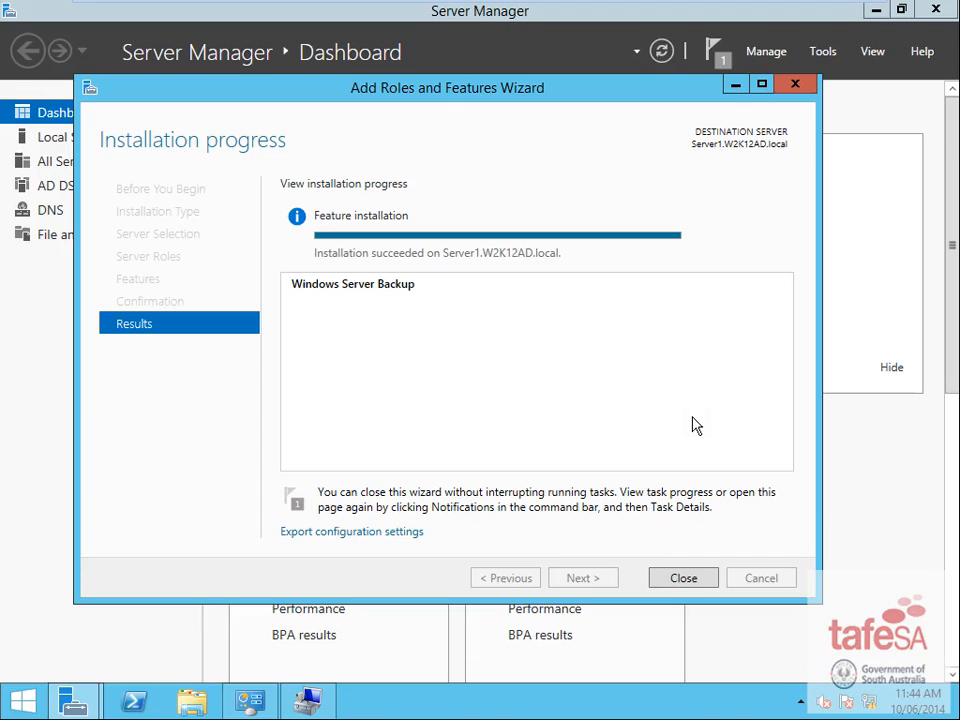
click(593, 401)
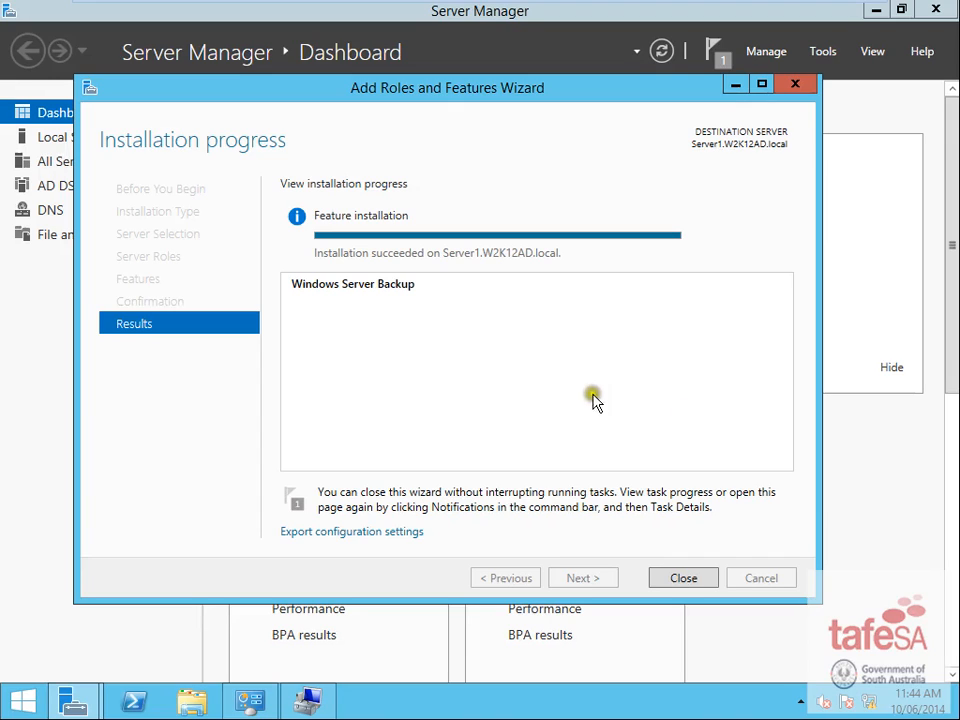
click(705, 578)
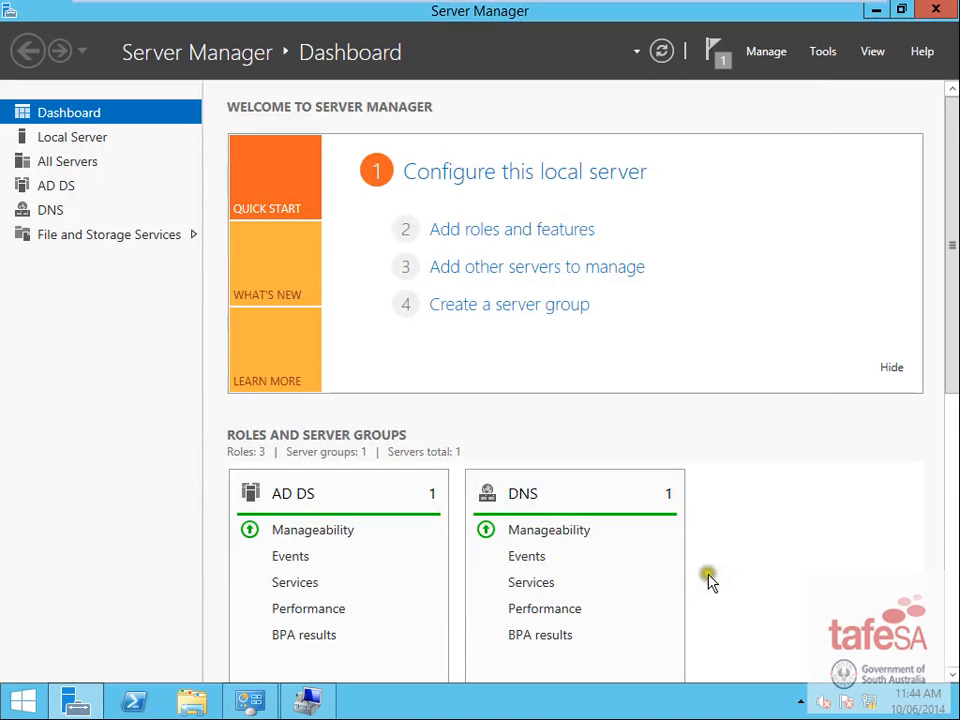
click(776, 53)
- Check the installation notification, then bring Server Manager back to the front
click(716, 54)
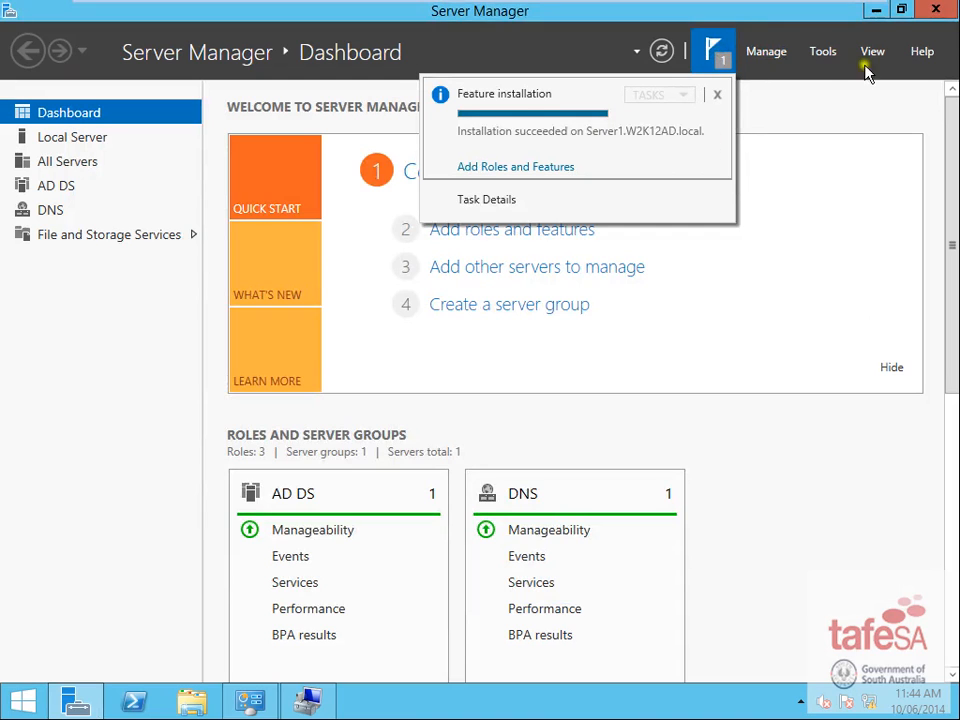
click(878, 10)
click(878, 10)
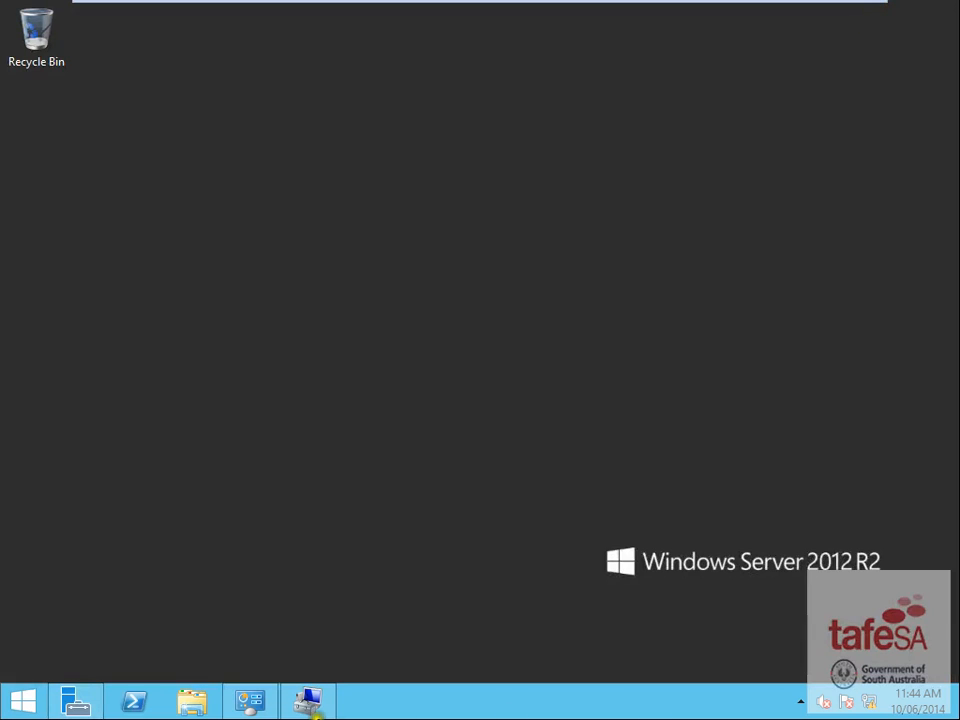
click(26, 700)
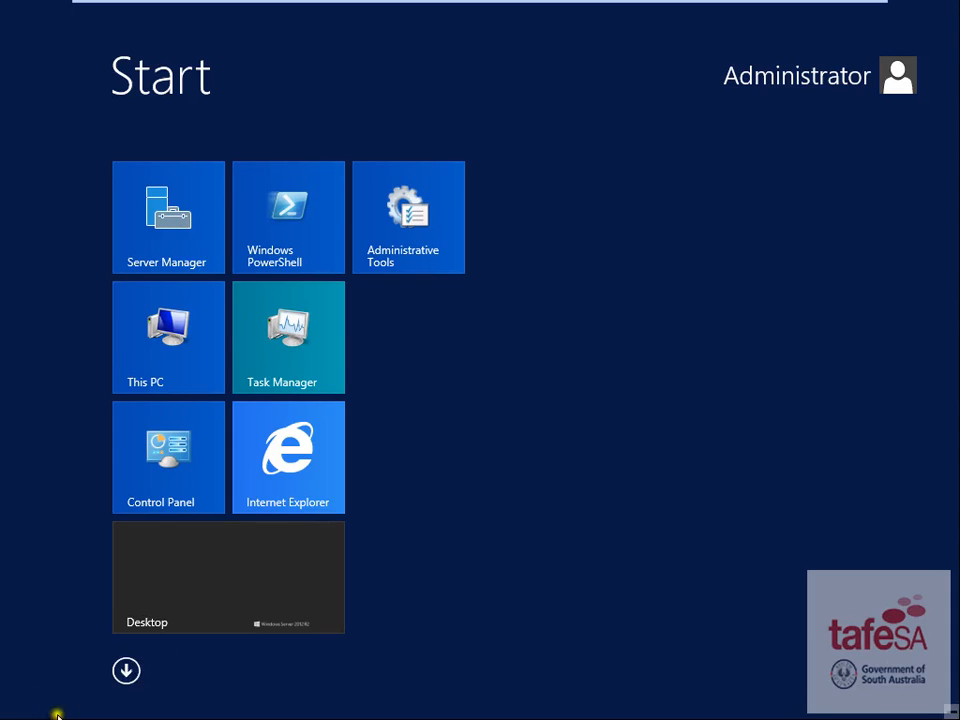
key(super)
click(78, 700)
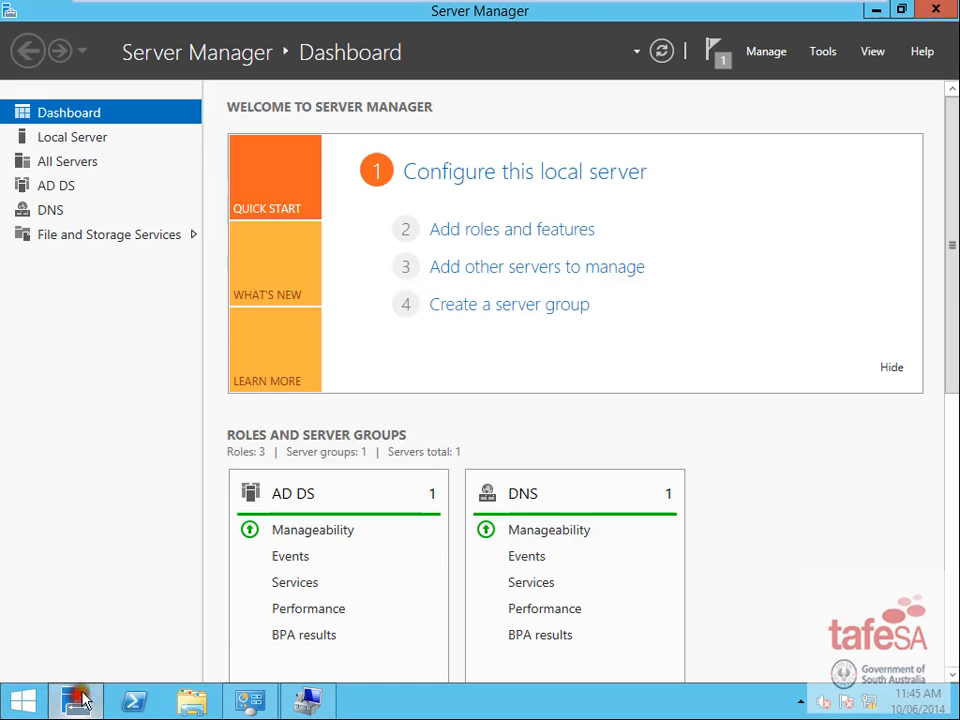
- Launch Windows Server Backup from the Tools menu and minimize Server Manager
click(825, 55)
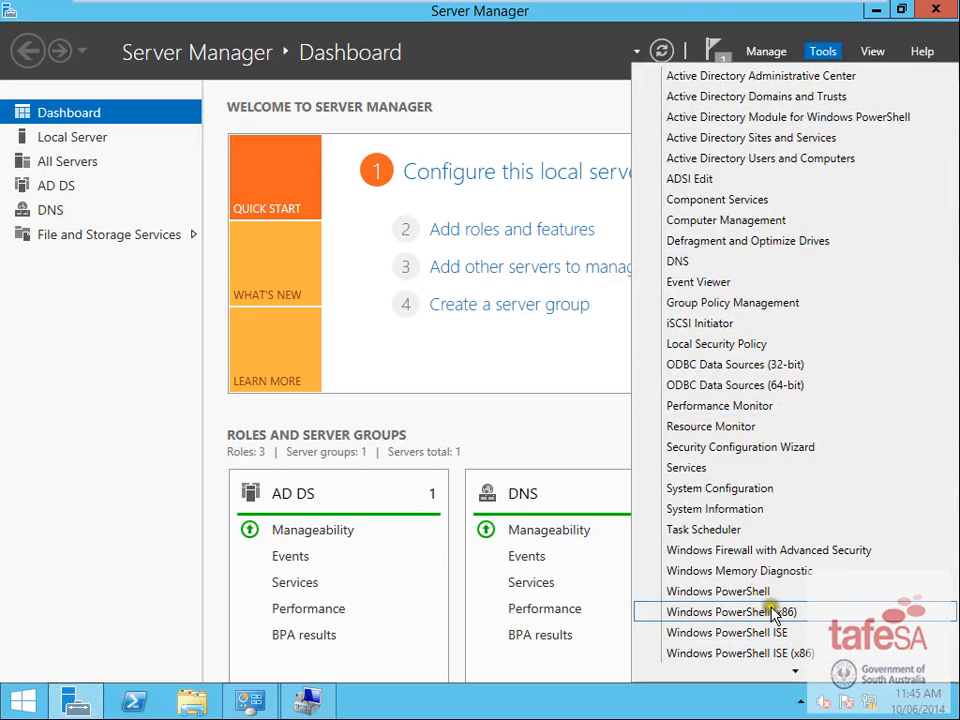
scroll(776, 630, down, 1)
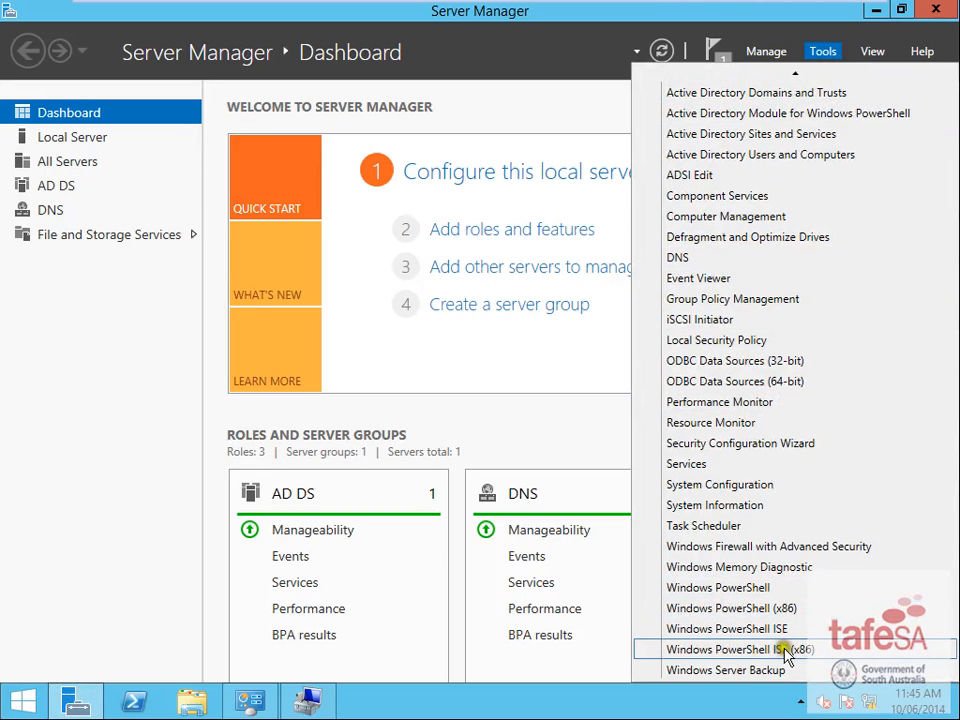
click(762, 675)
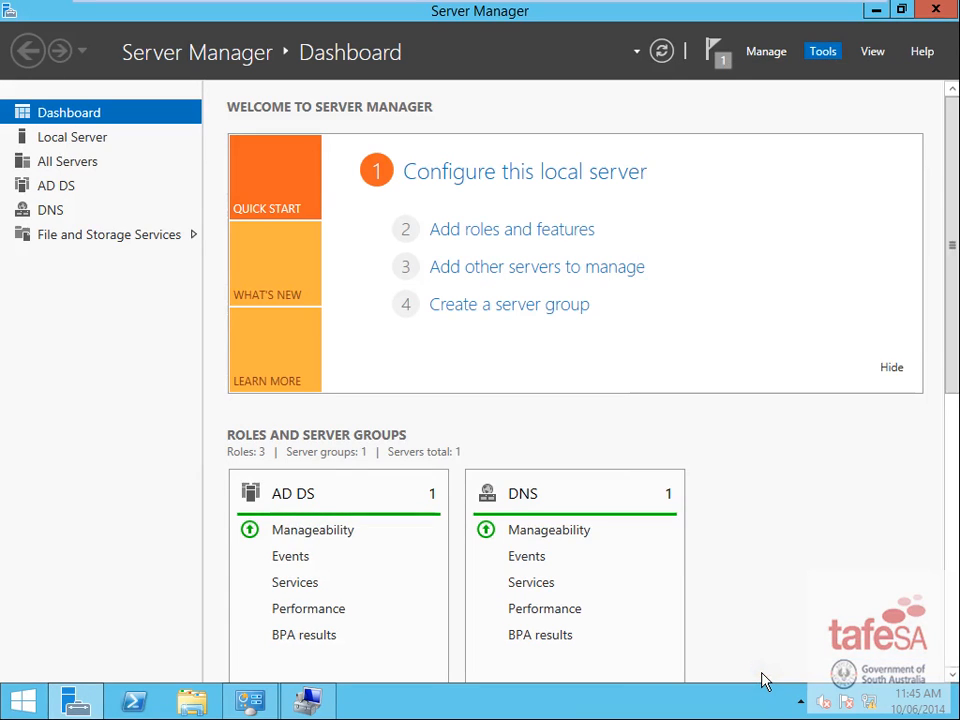
click(876, 9)
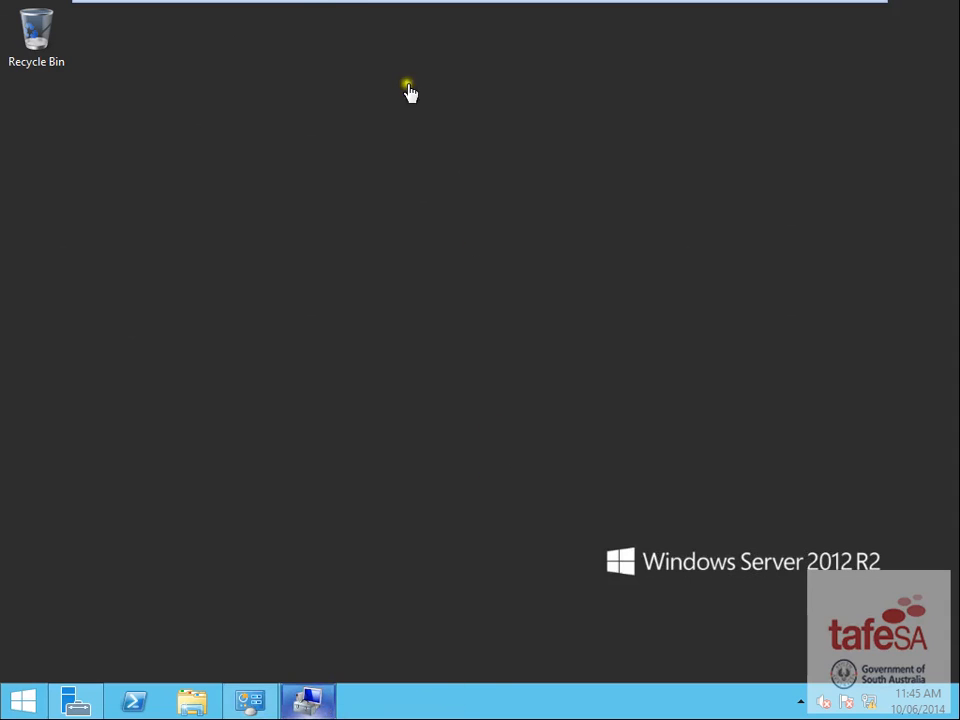
mouse_move(329, 8)
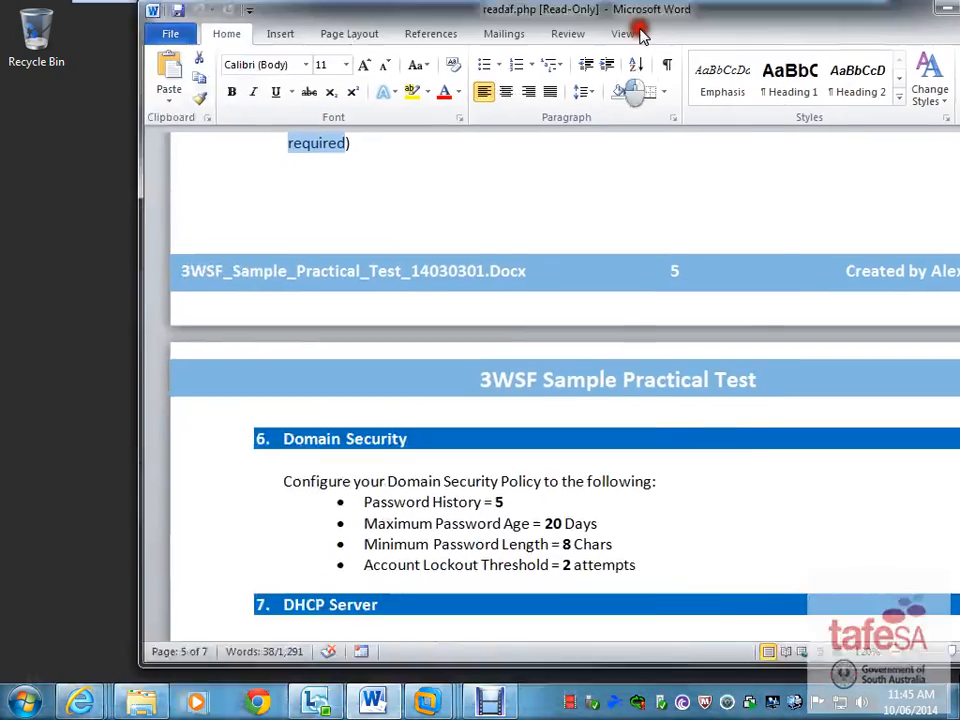
- Review the test's DHCP steps (range 192.168.20.101–192.168.20.200, gateway 192.168.20.1), then minimize Word
double_click(636, 30)
scroll(508, 317, down, 9)
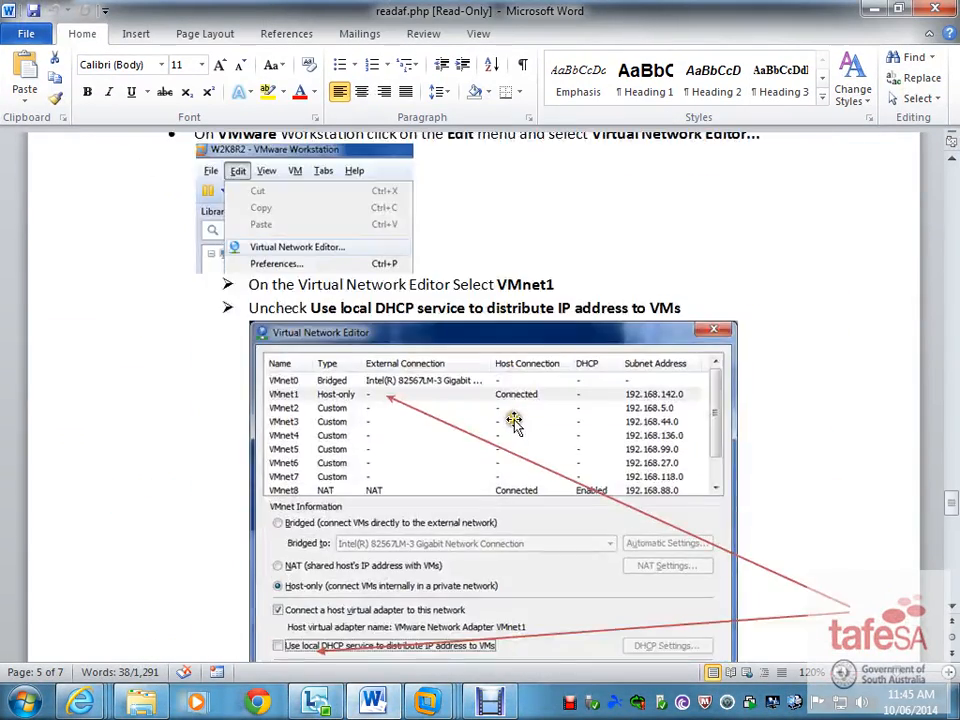
scroll(513, 421, down, 15)
scroll(510, 410, up, 1)
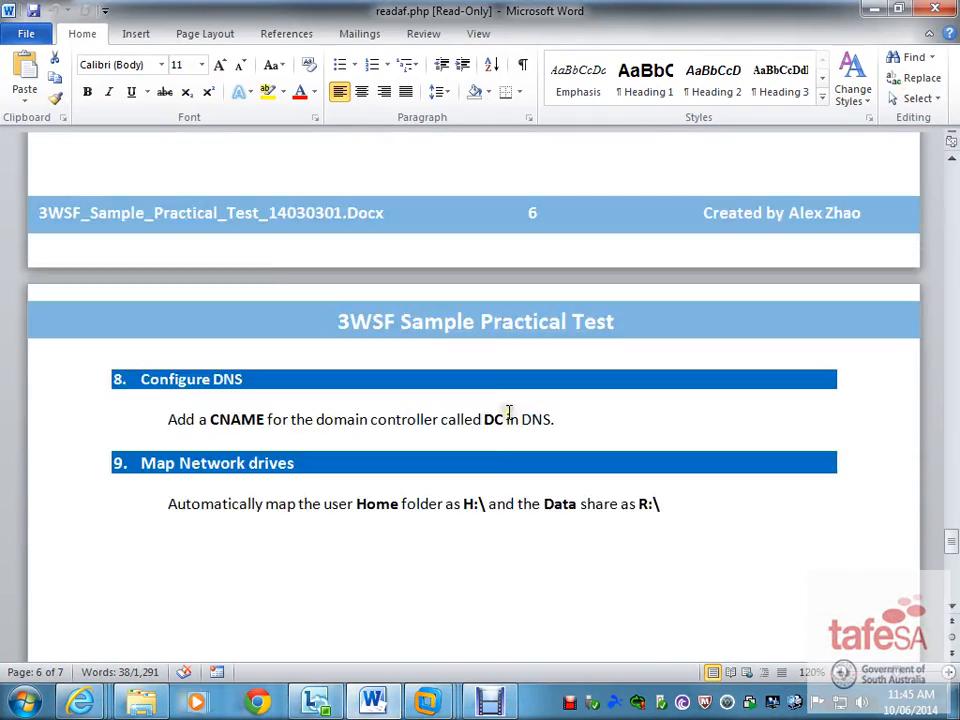
scroll(508, 412, up, 10)
drag(583, 6, 450, 42)
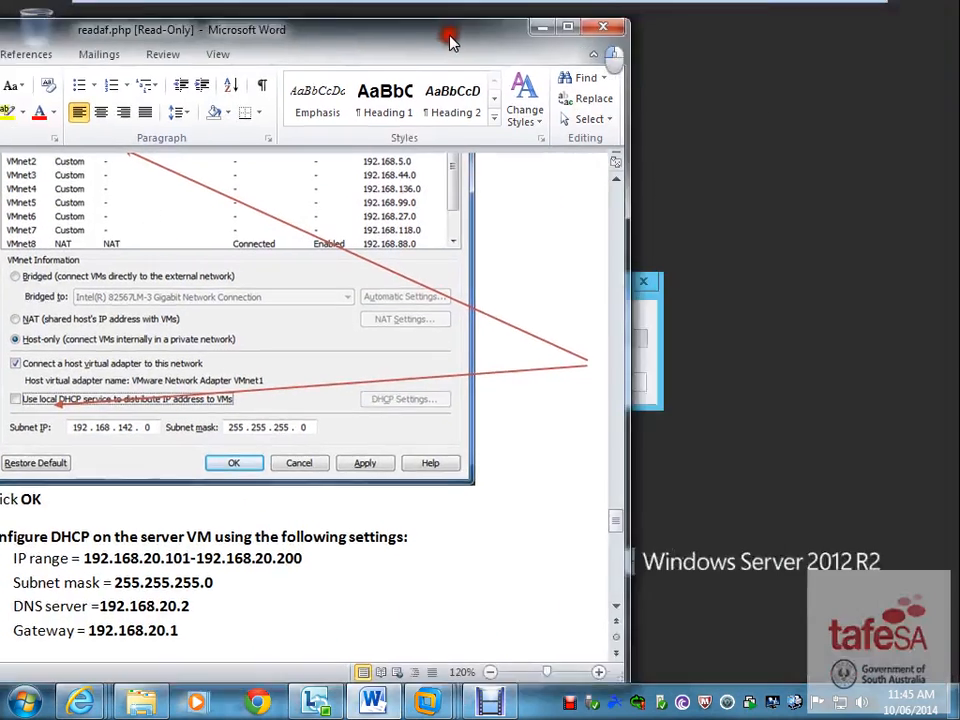
click(541, 26)
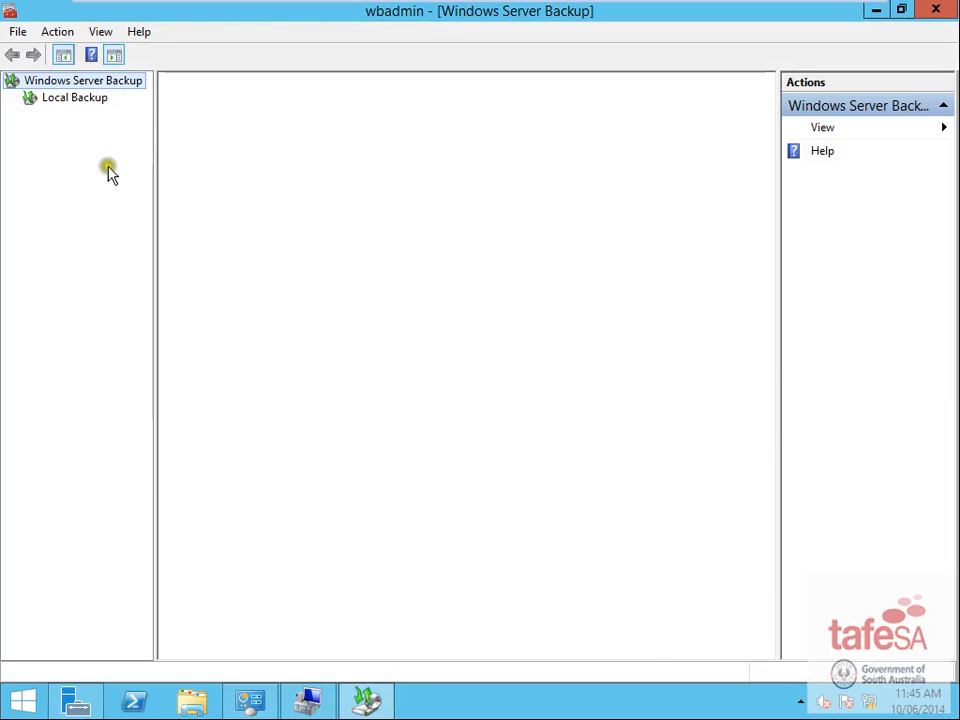
- Open Local Backup, close the MMC help window, and launch the Backup Schedule wizard
click(60, 97)
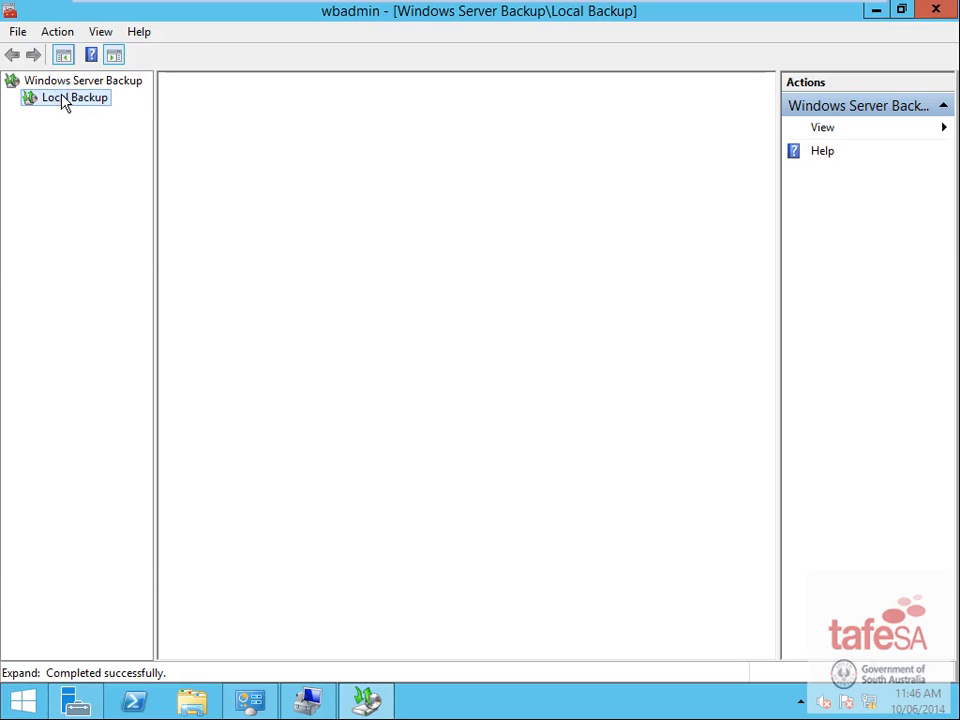
click(312, 703)
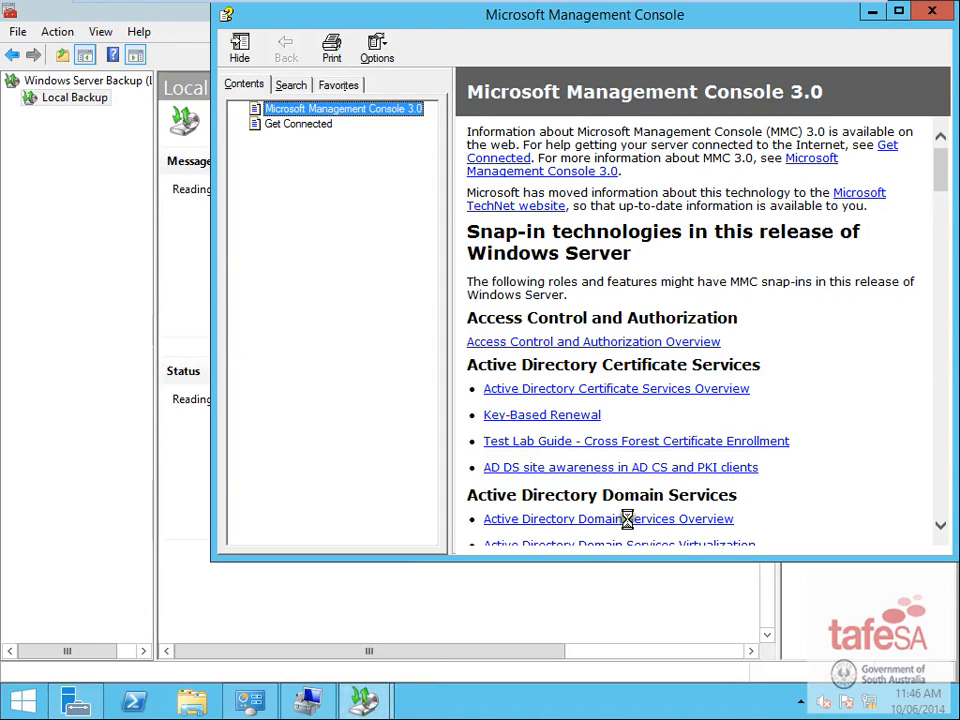
click(932, 11)
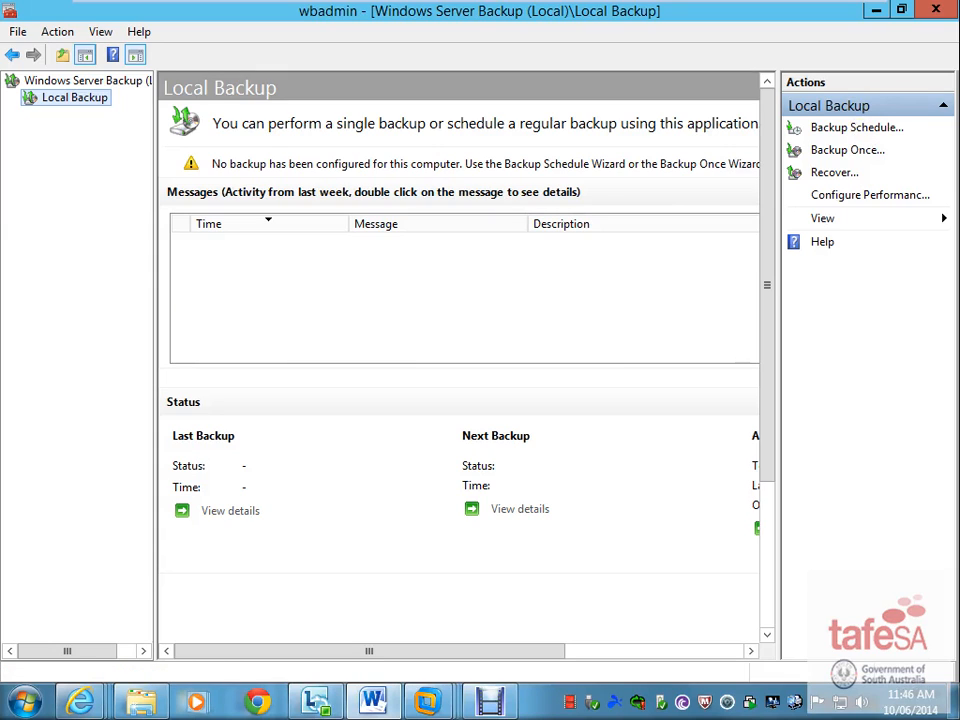
click(852, 135)
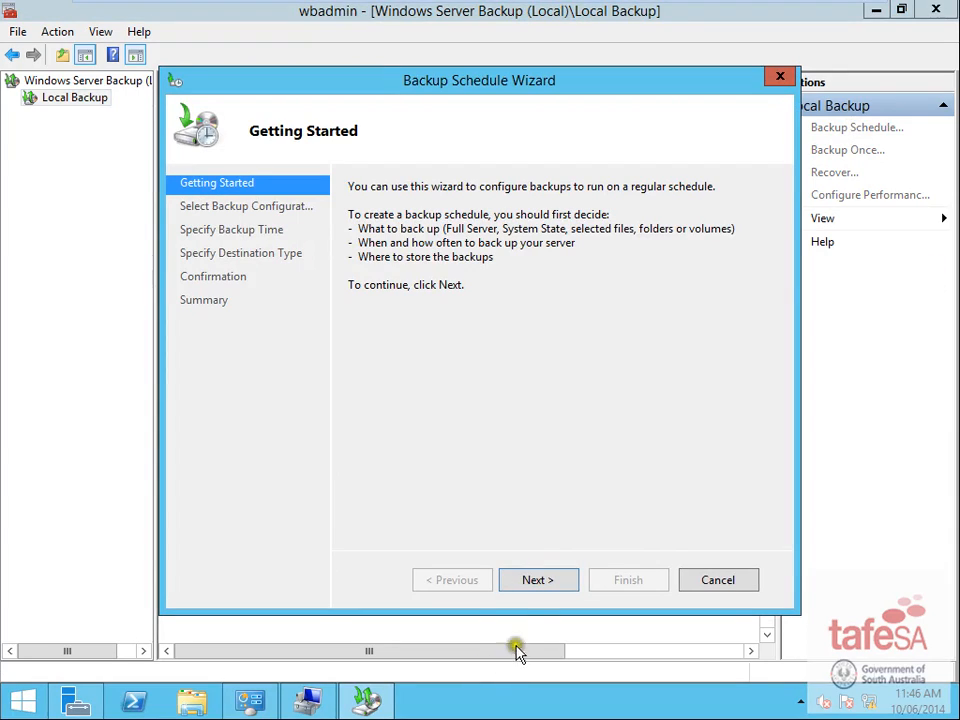
- Choose a Custom backup configuration and advance to Select Items for Backup
click(537, 580)
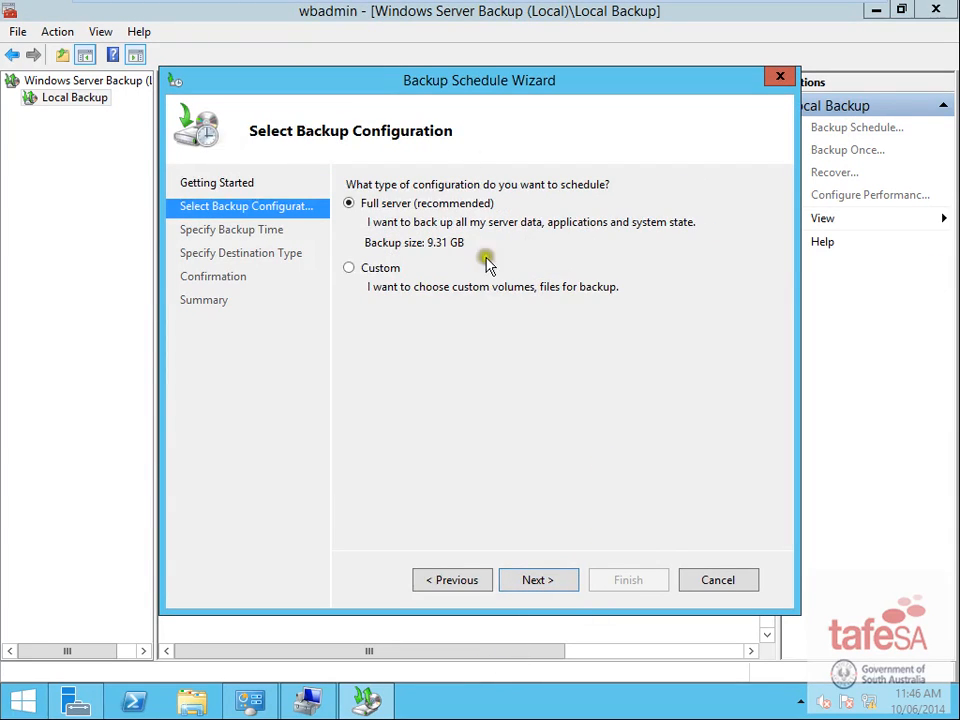
click(362, 270)
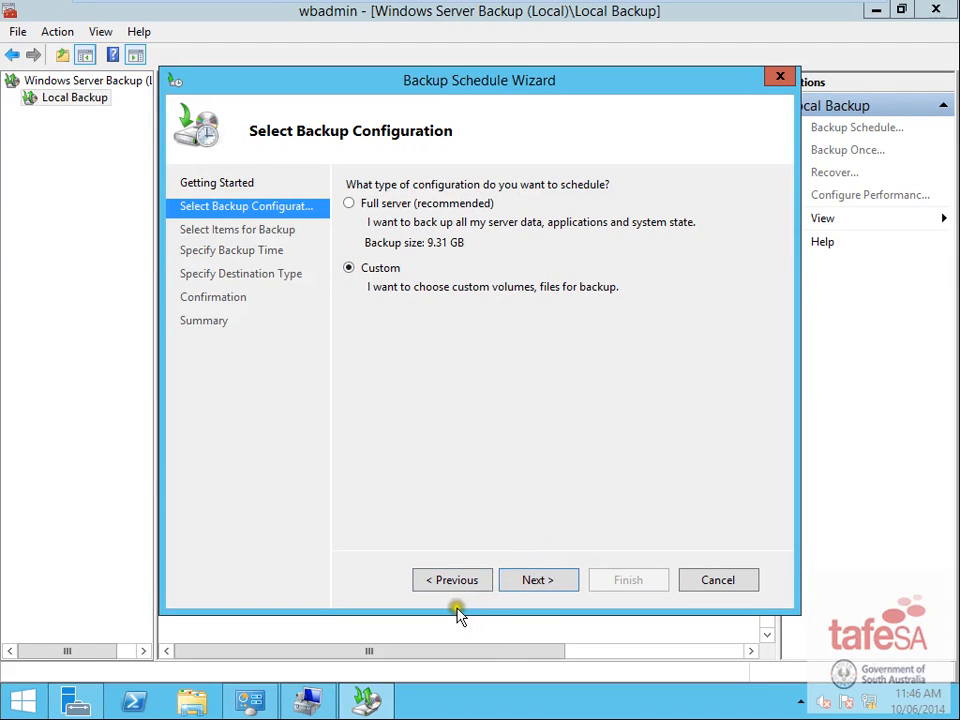
click(538, 581)
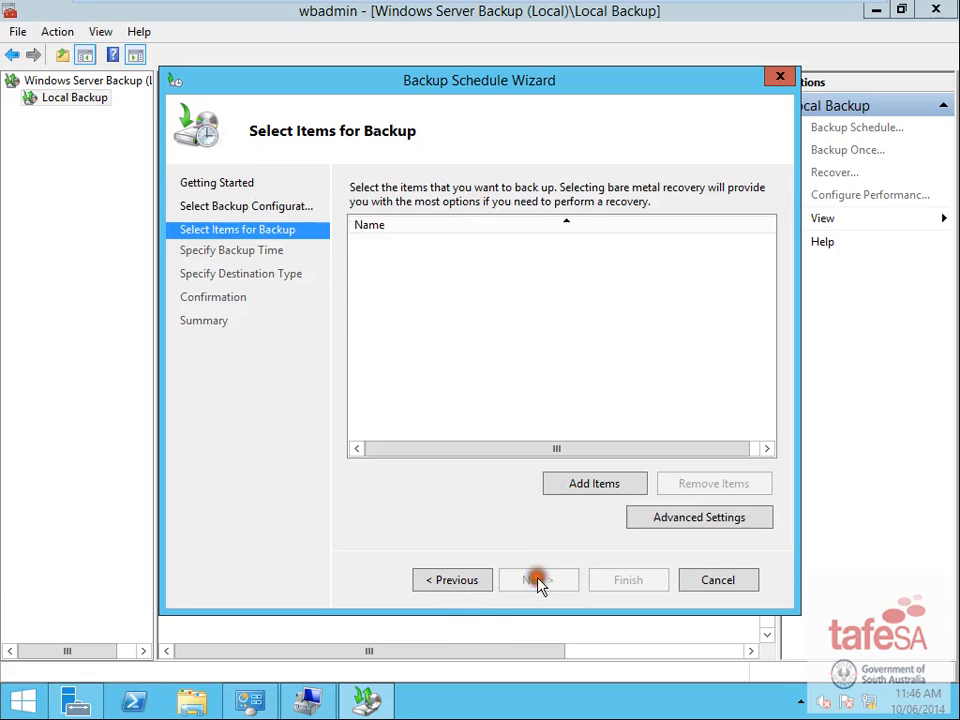
- Add System state as the only backup item and continue to Specify Backup Time
click(594, 484)
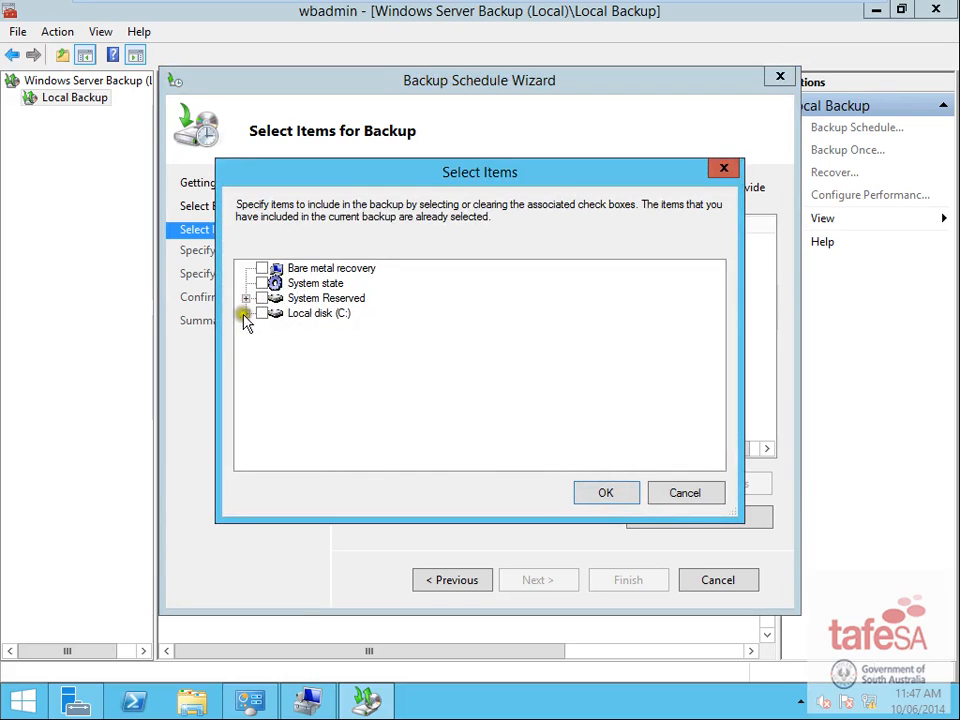
click(260, 270)
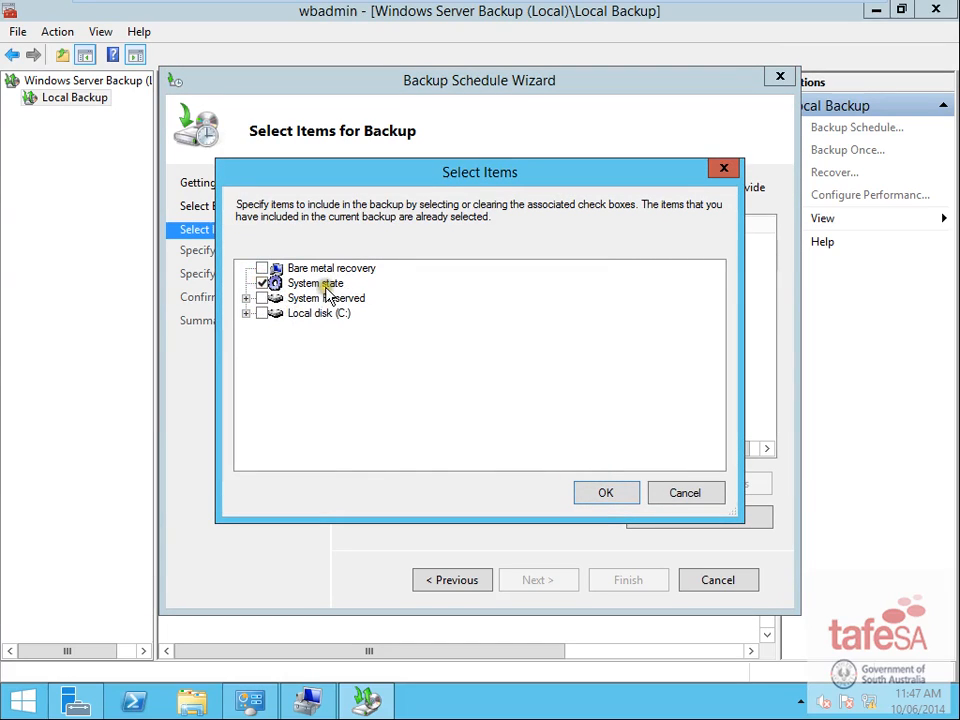
click(245, 313)
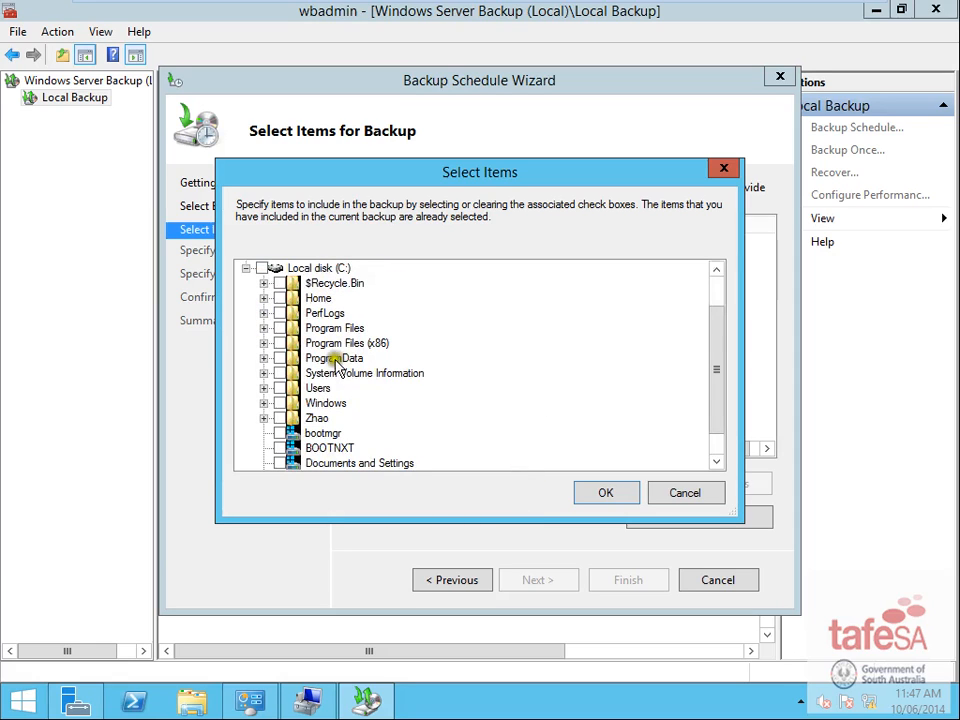
click(245, 268)
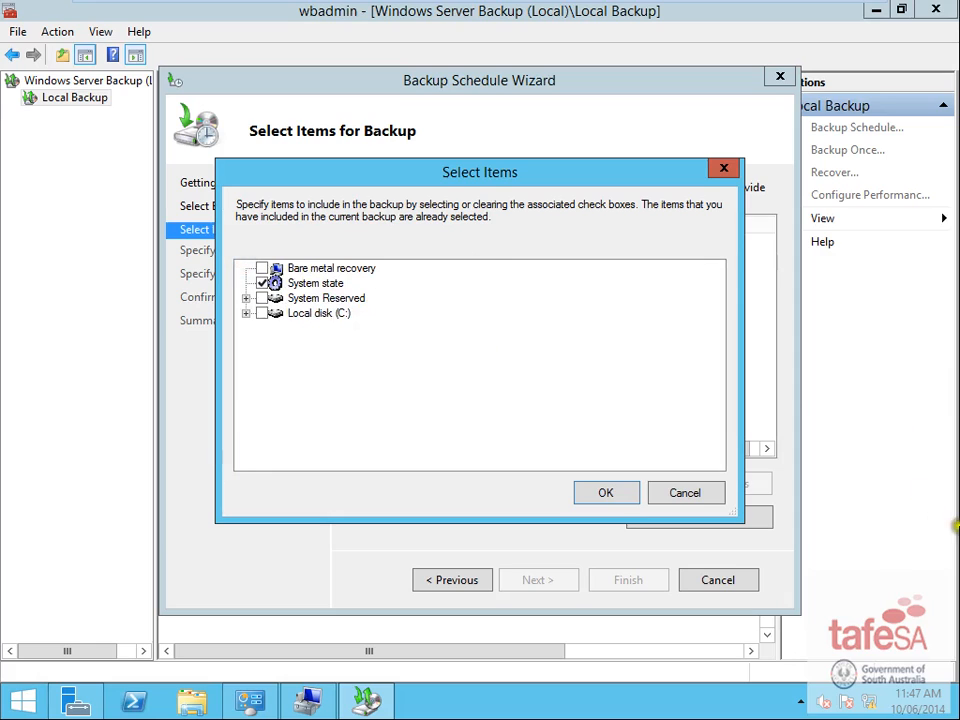
click(609, 493)
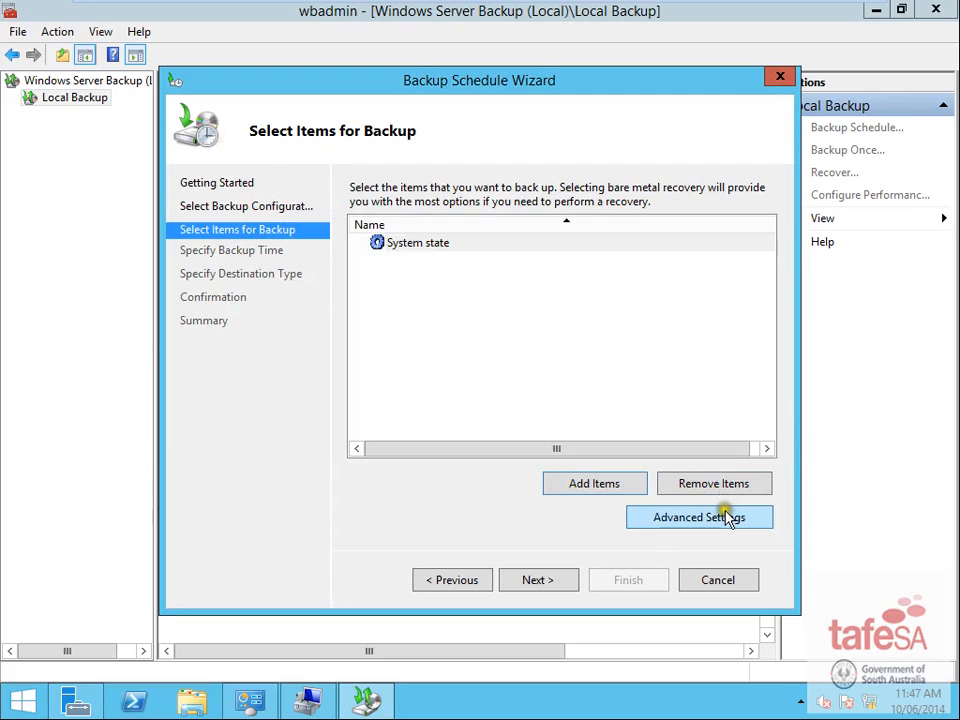
click(560, 582)
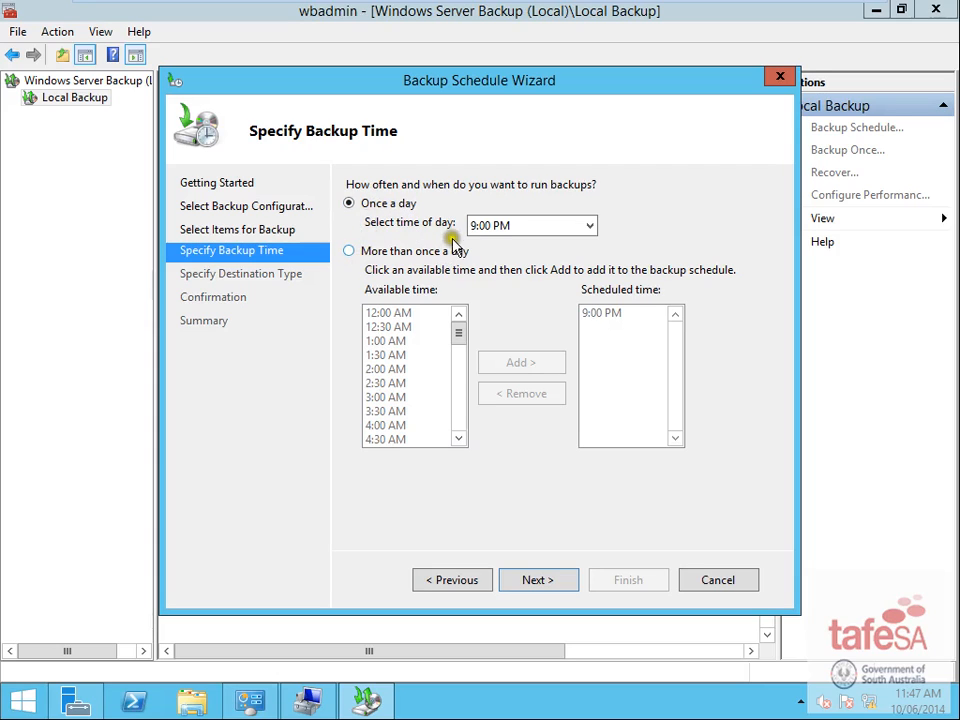
- Schedule the backup once daily at 2:00 AM and continue to the destination type
click(589, 228)
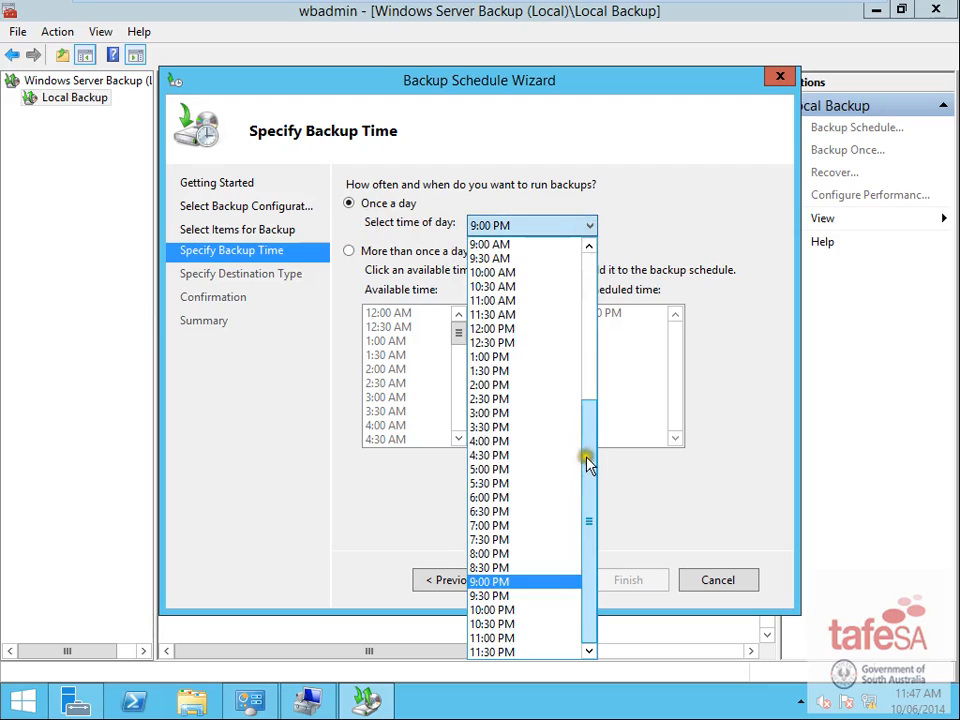
drag(586, 459, 584, 260)
click(533, 301)
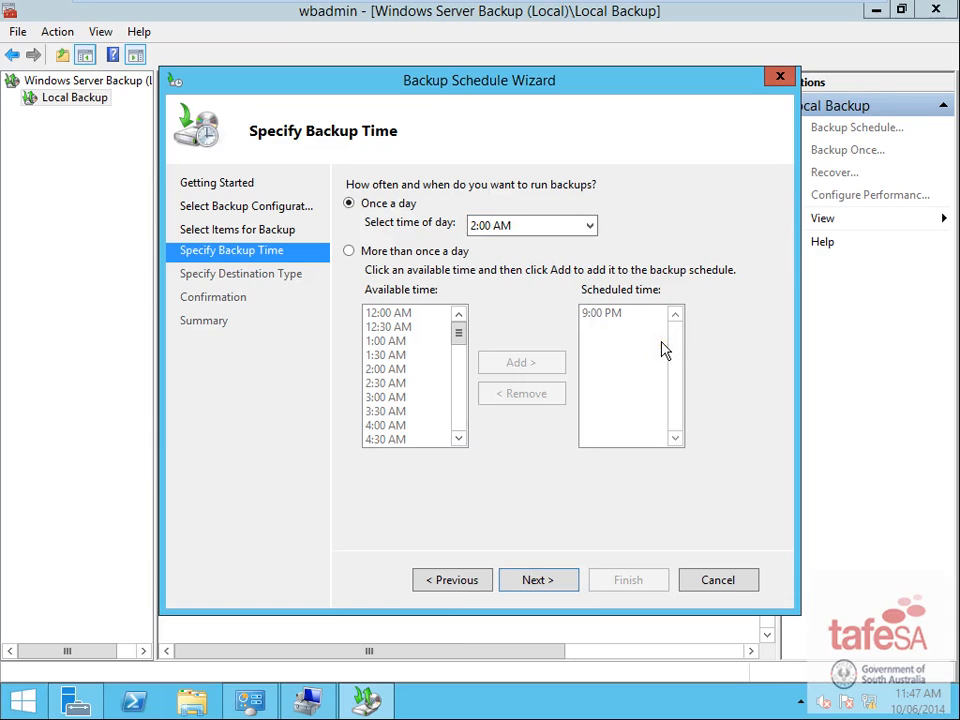
click(563, 588)
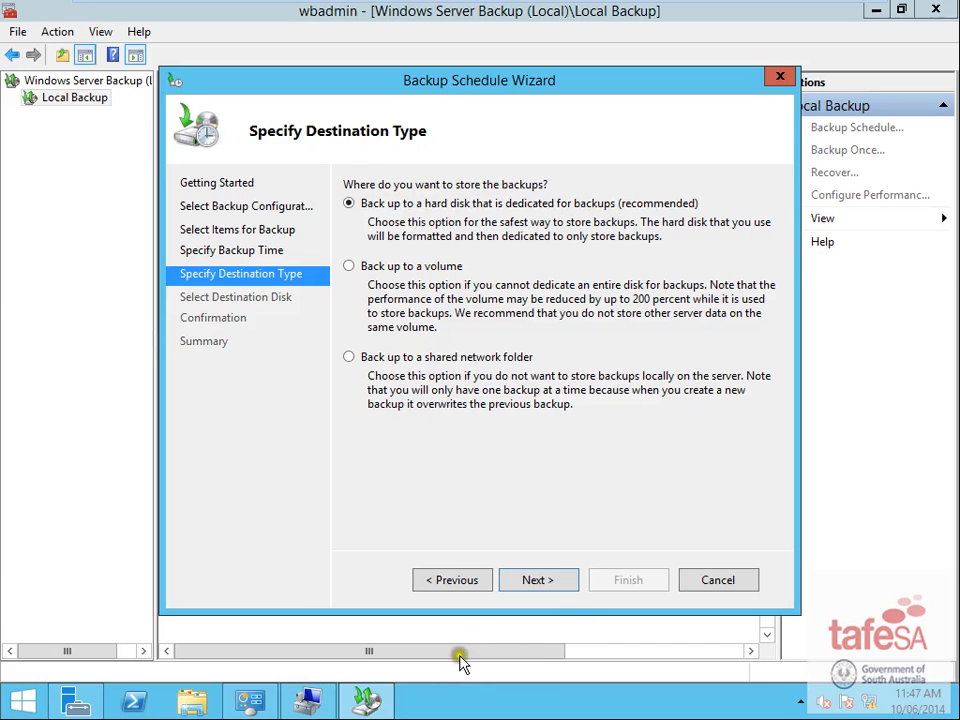
- Make the 10.00 GB disk 2 the dedicated backup destination, accepting the reformat warning
click(540, 582)
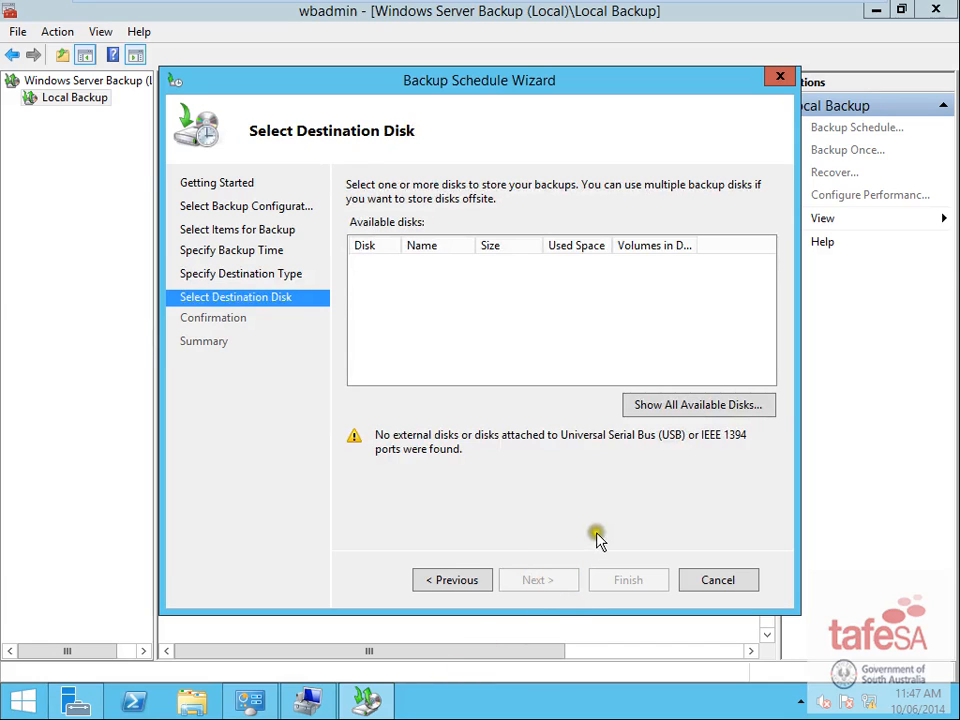
click(692, 404)
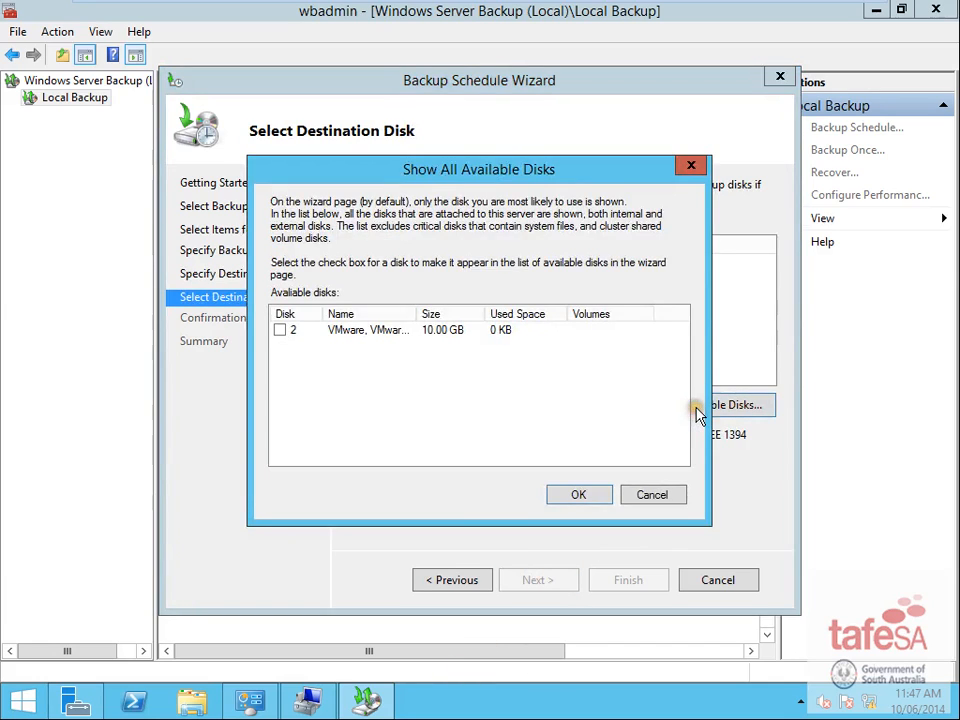
click(280, 330)
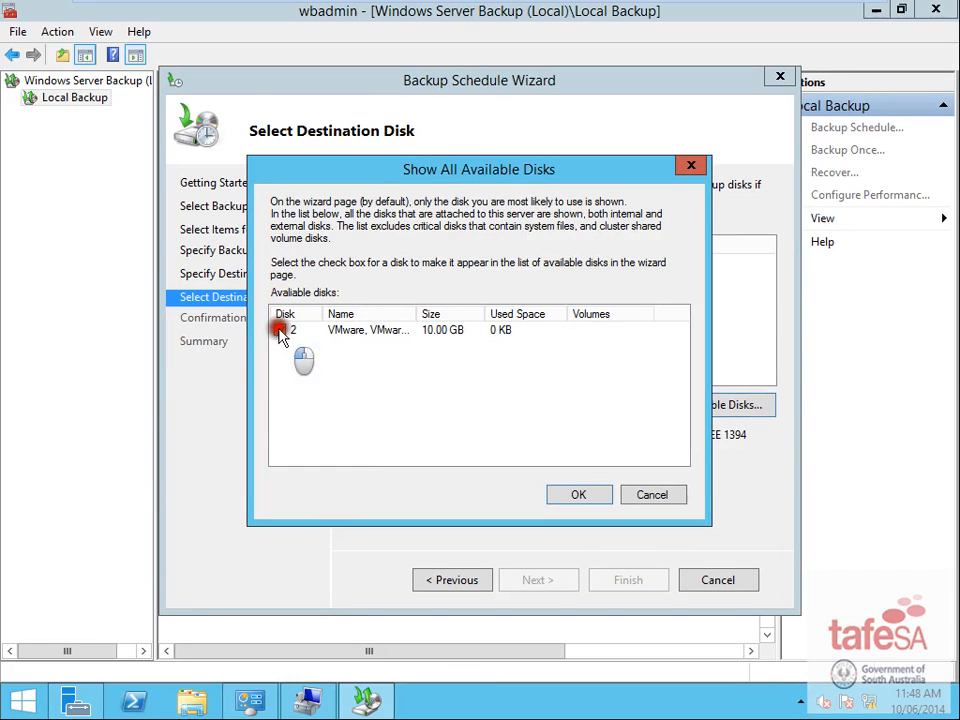
click(410, 332)
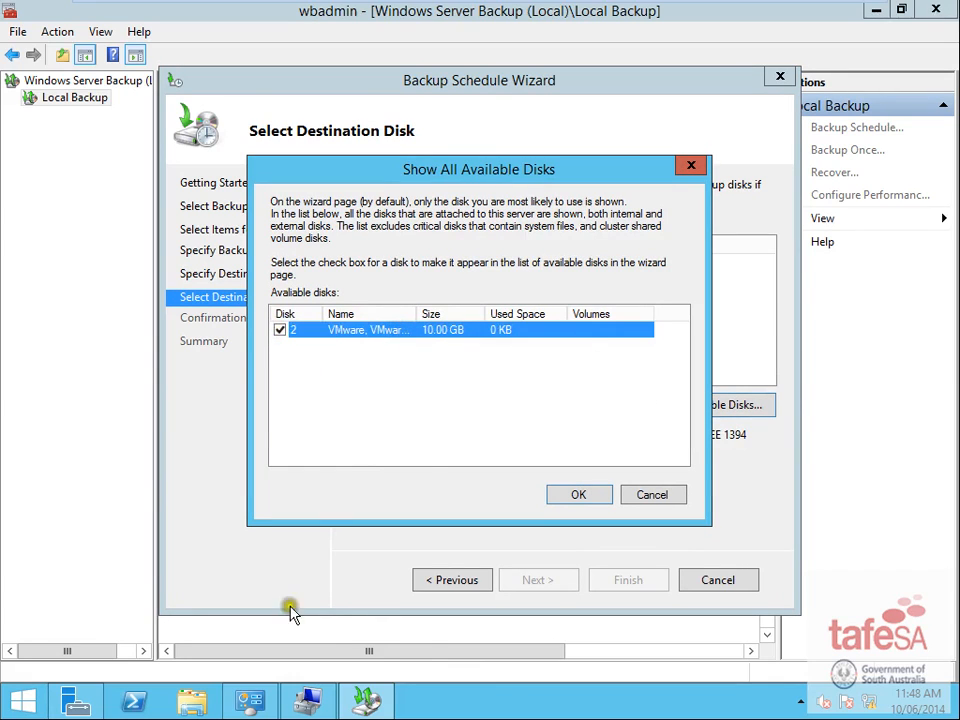
click(583, 495)
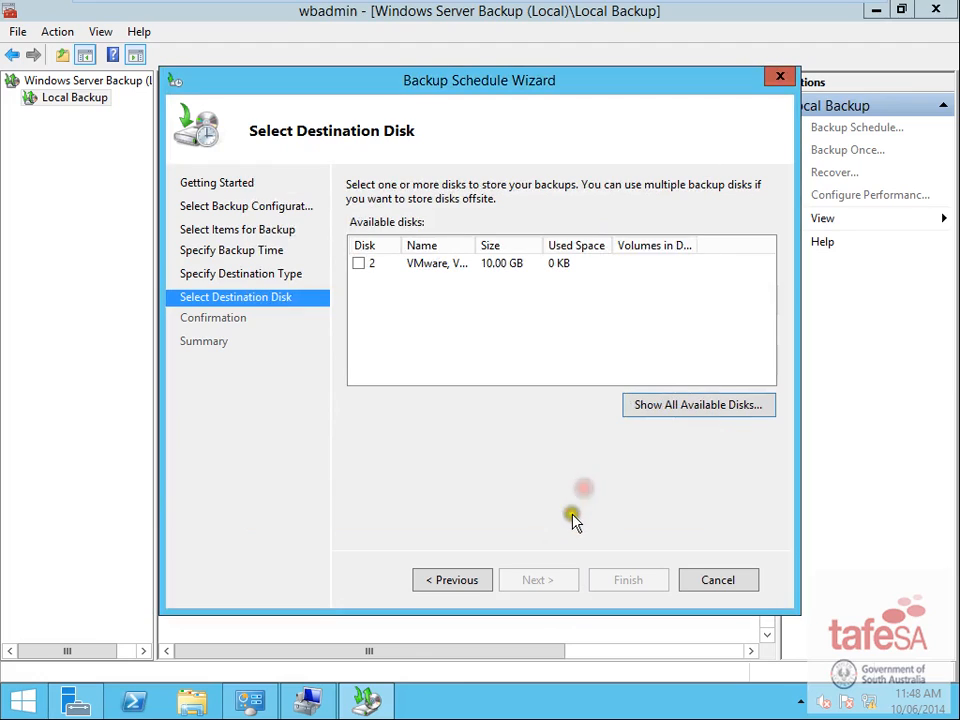
click(357, 264)
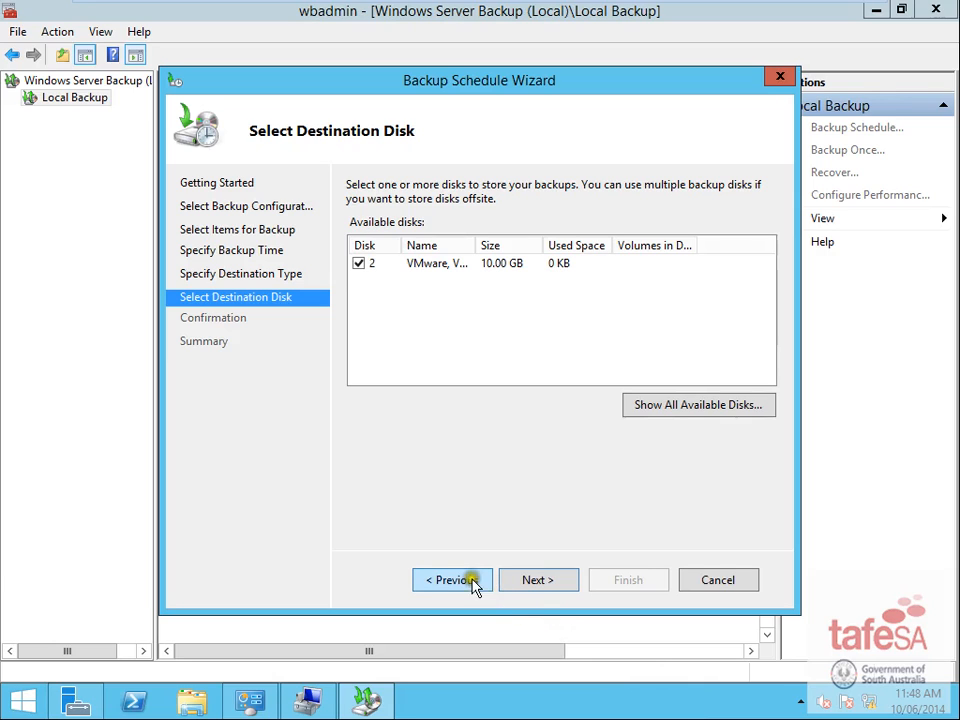
click(553, 583)
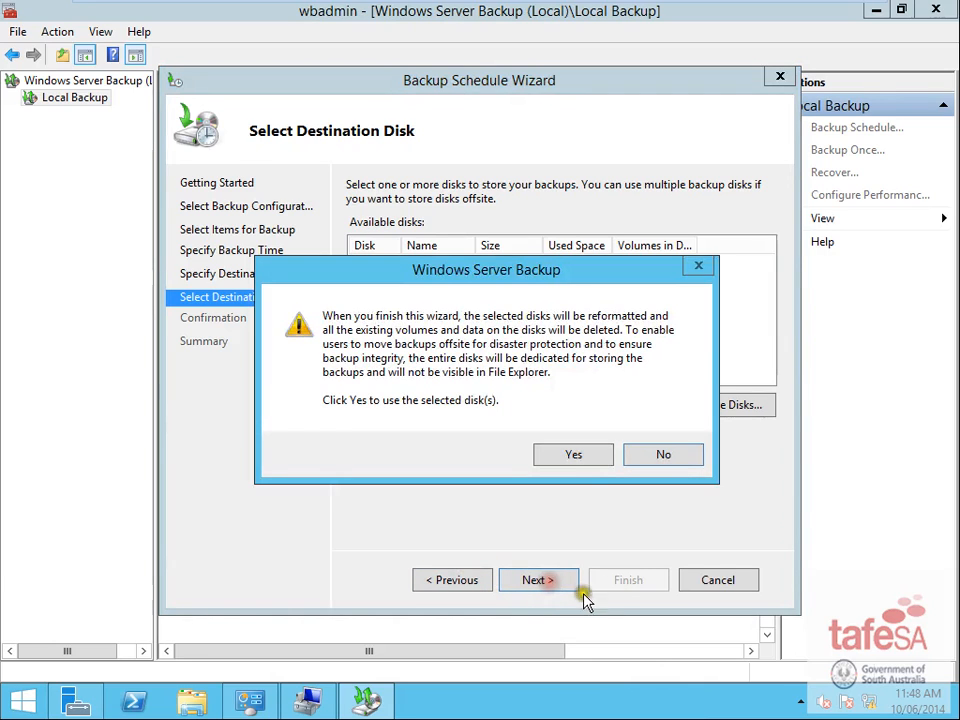
click(572, 458)
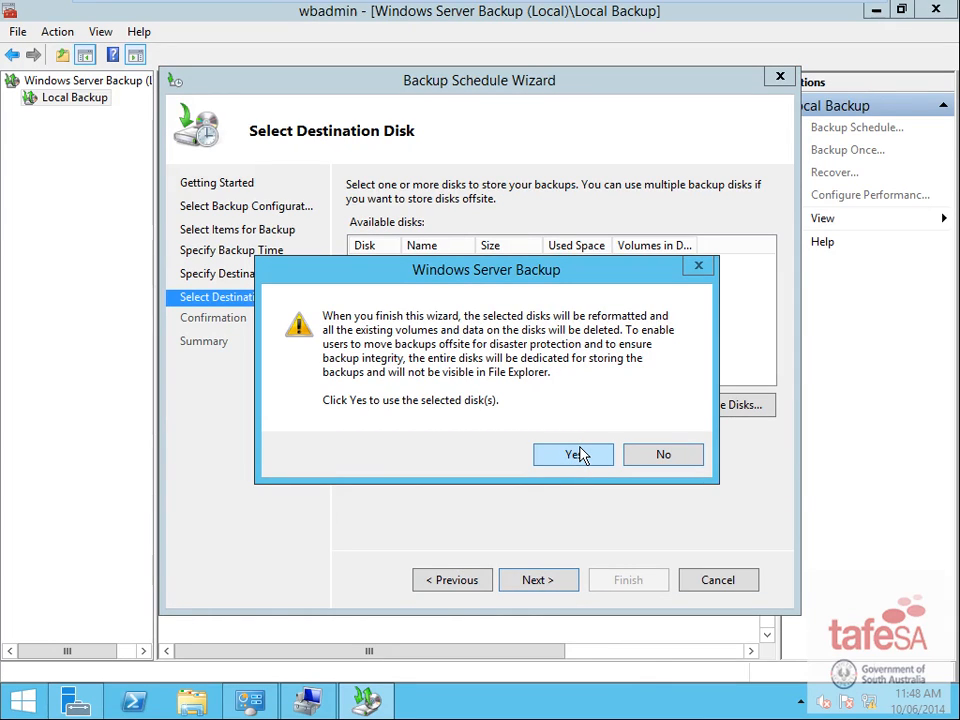
click(584, 457)
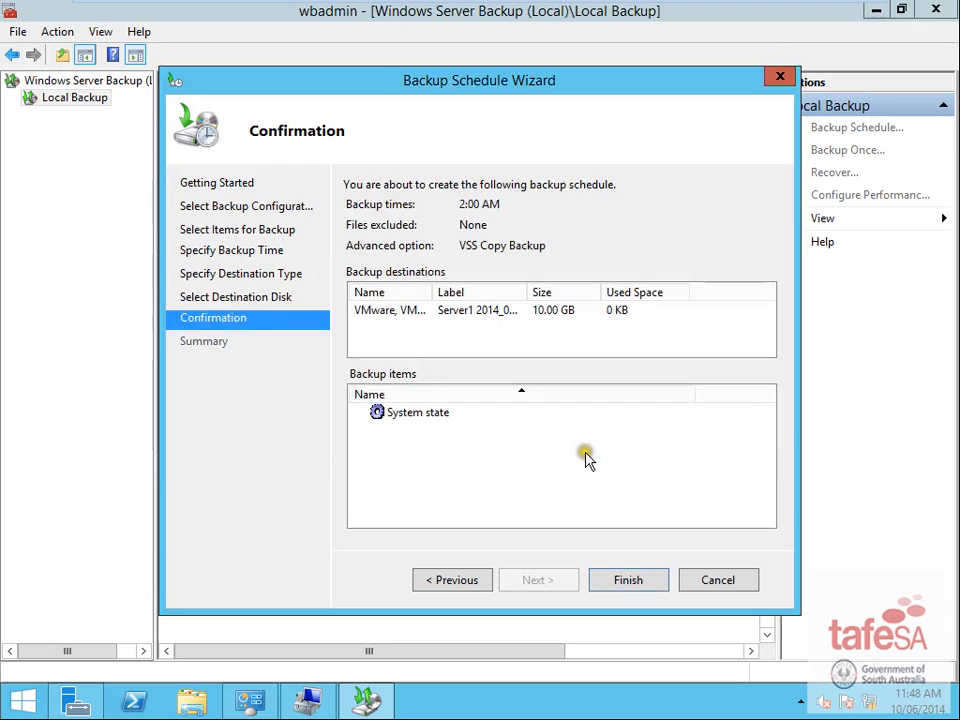
- Finish and close the wizard, creating the daily 2:00 AM system-state backup schedule
click(630, 581)
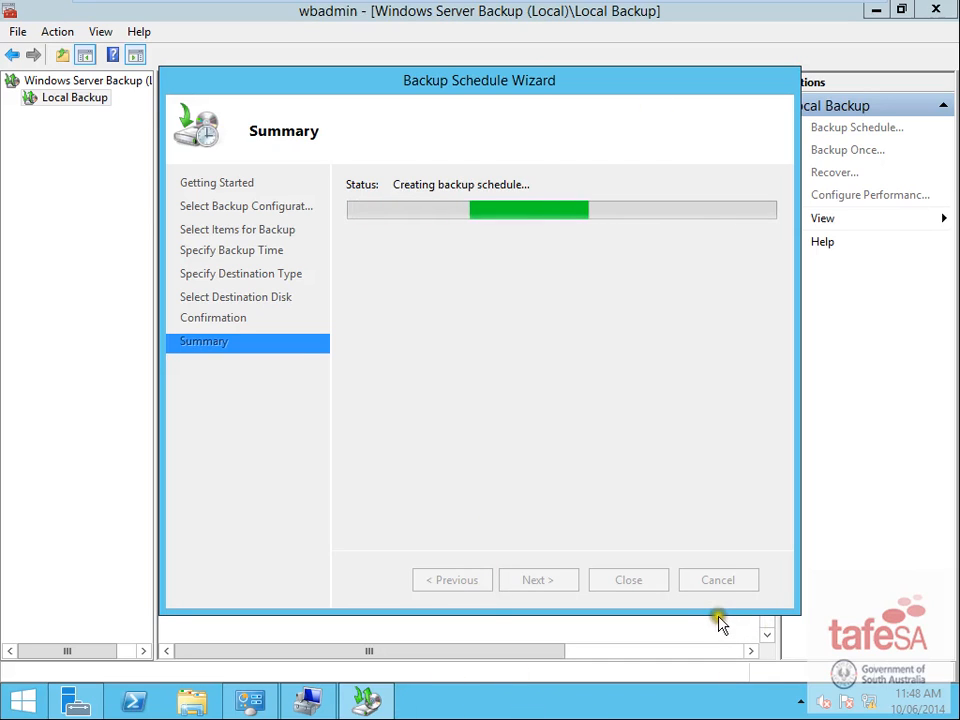
click(630, 582)
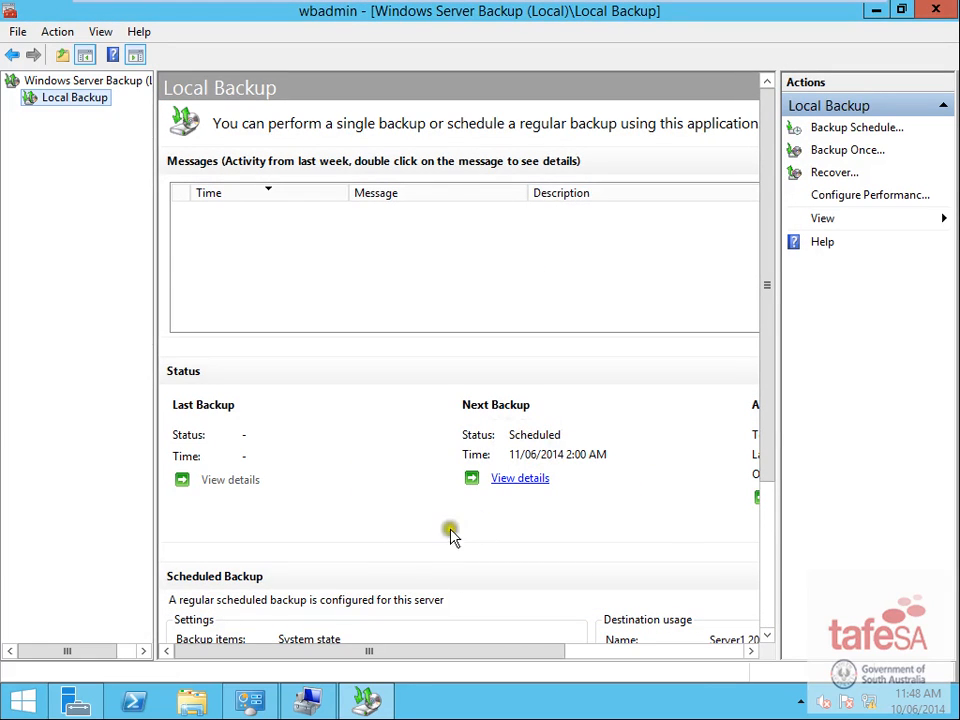
drag(418, 648, 553, 648)
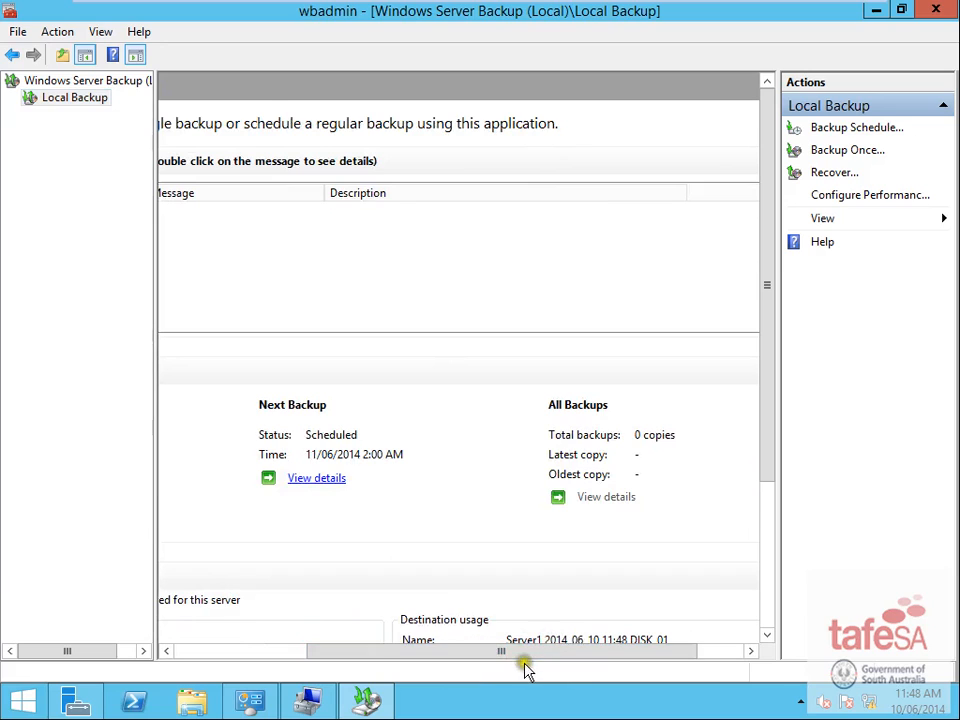
drag(476, 651, 335, 645)
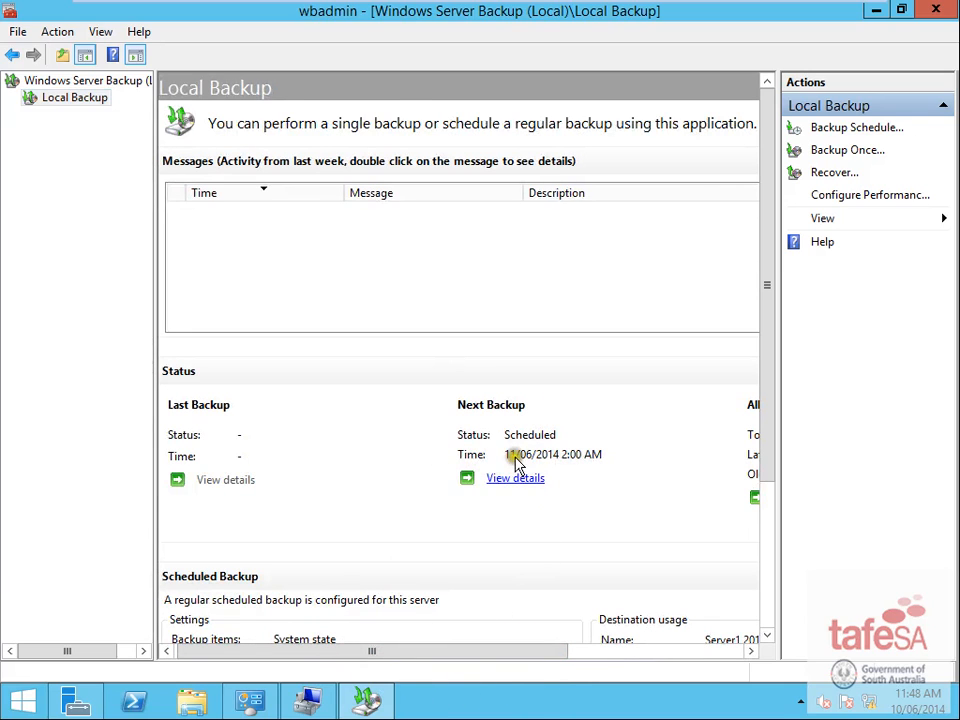
- Read sections 6 and 7 in the host Word document, then minimise the backup console on the server
mouse_move(899, 708)
key(alt+Tab)
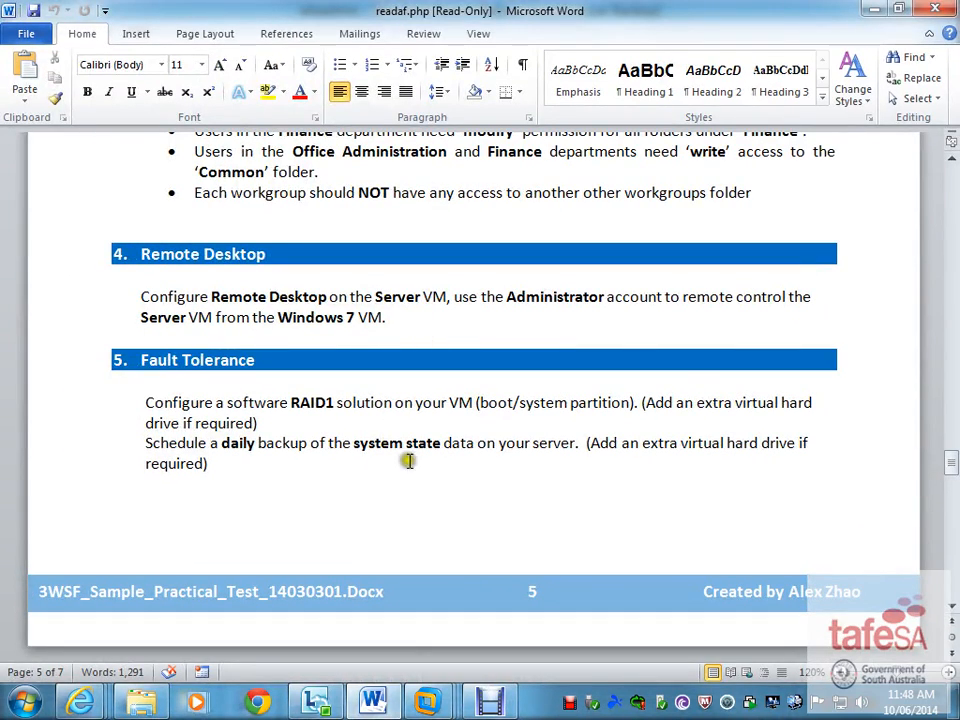
scroll(415, 480, down, 9)
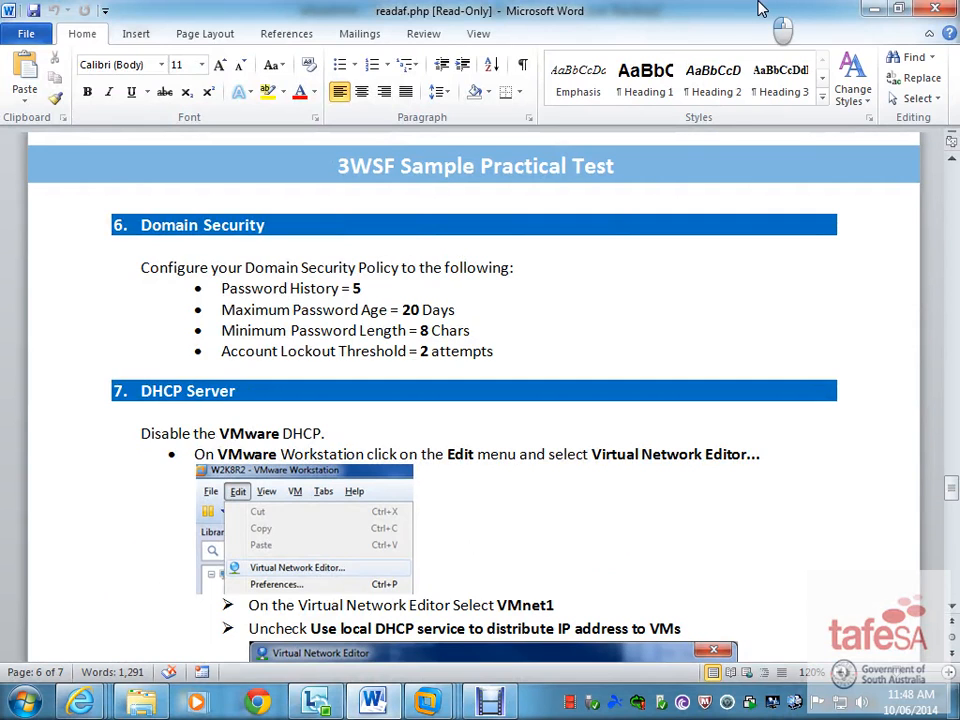
key(alt+Tab)
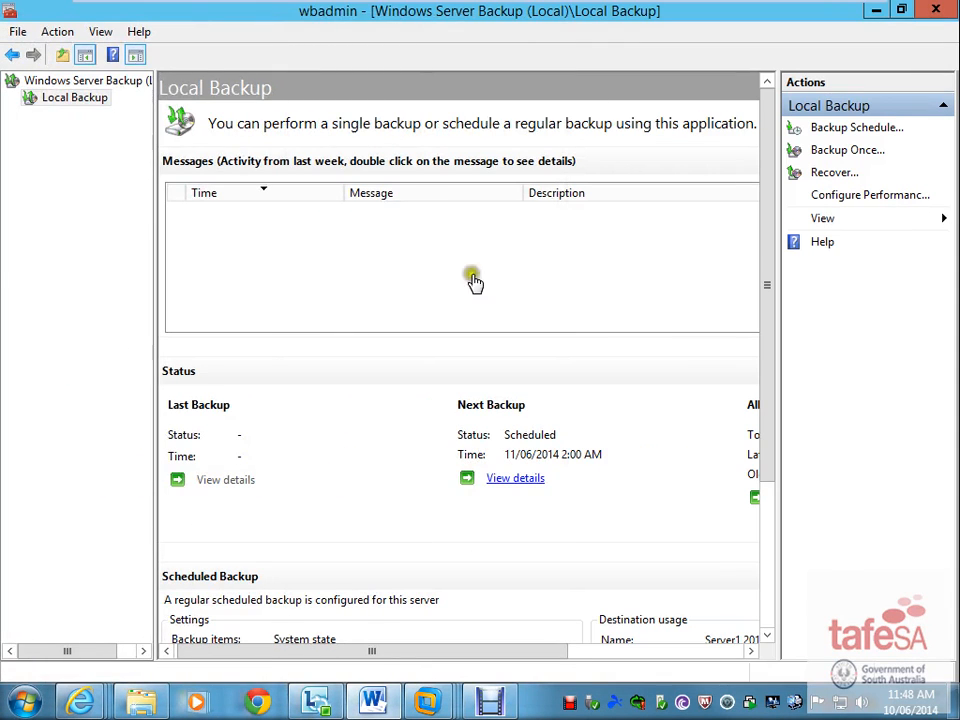
click(876, 11)
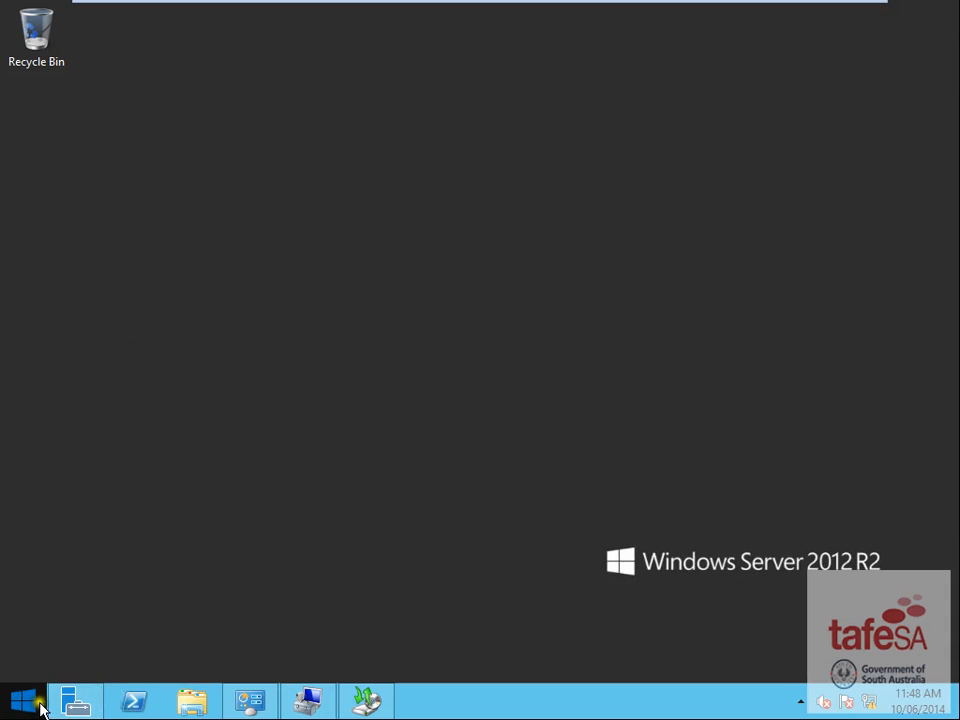
- Launch Group Policy Management from Server Manager and edit the Default Domain Policy
click(76, 700)
click(822, 51)
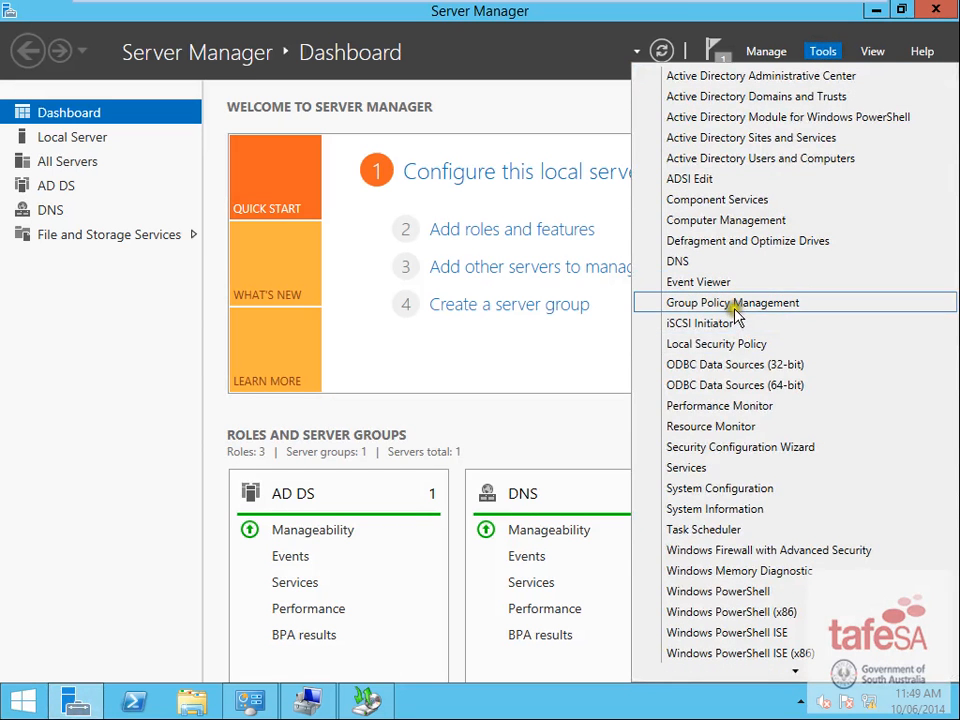
click(676, 304)
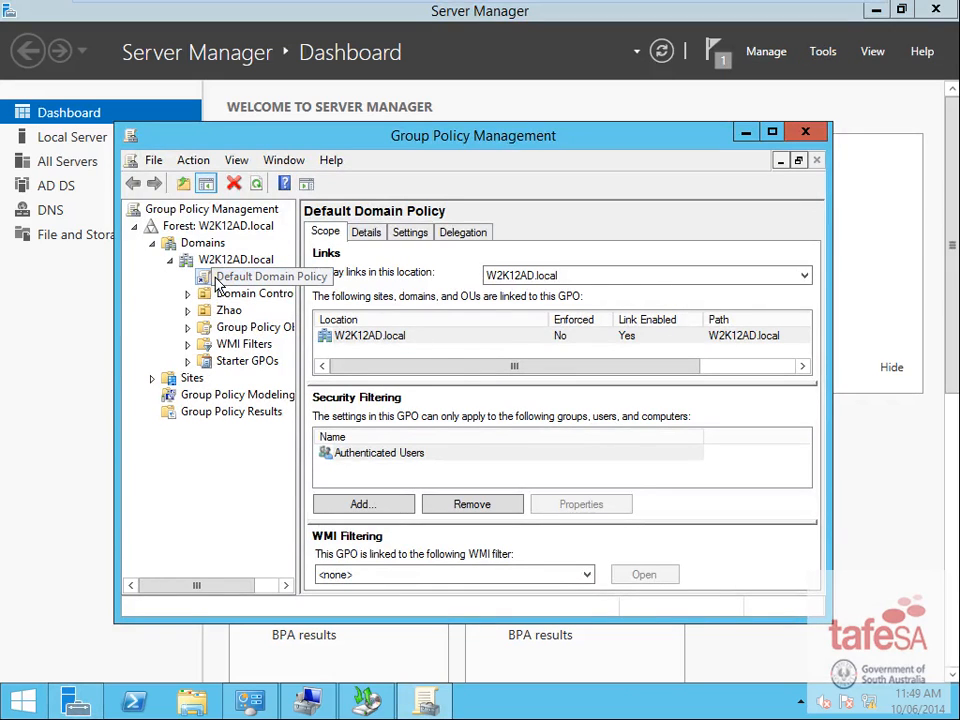
right_click(217, 283)
click(254, 290)
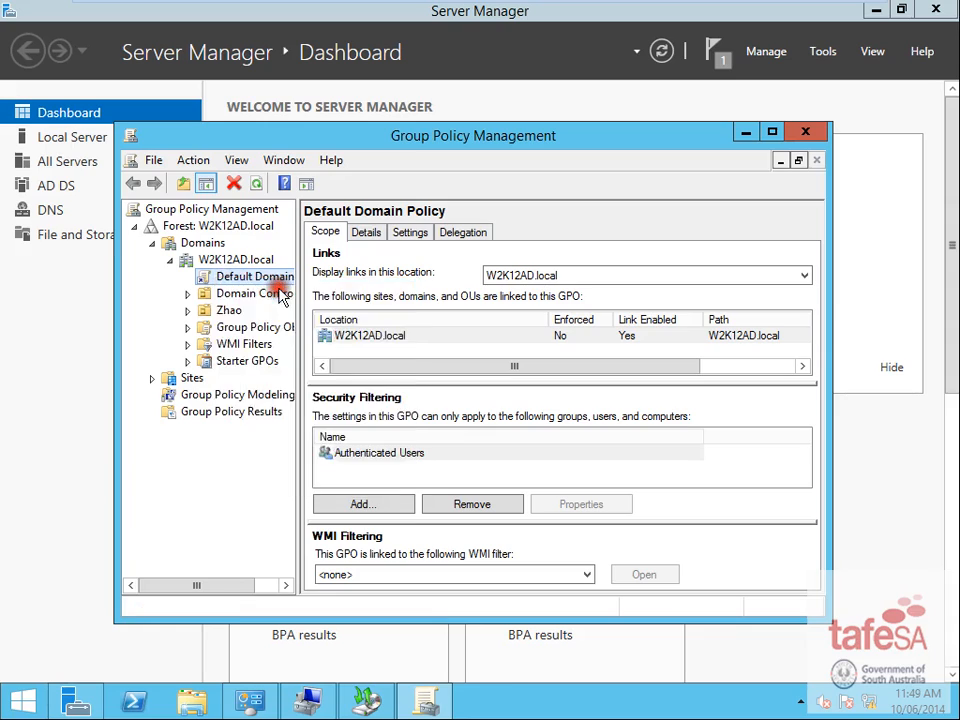
- Expand Computer Configuration's Security Settings to Account Policies and show Password Policy in a wider tree pane
click(116, 245)
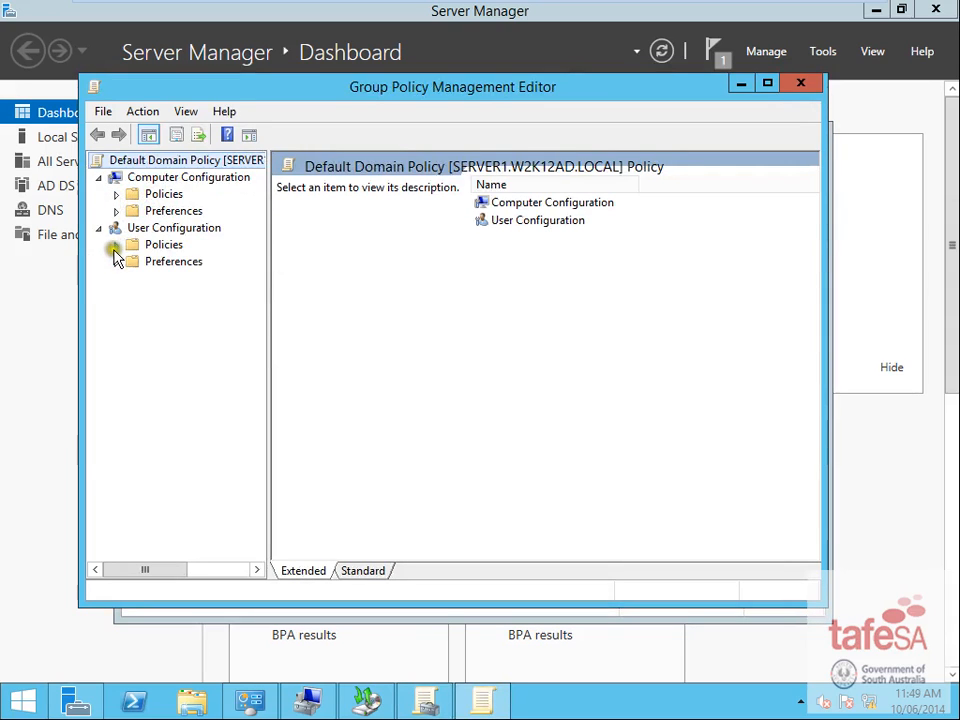
click(116, 245)
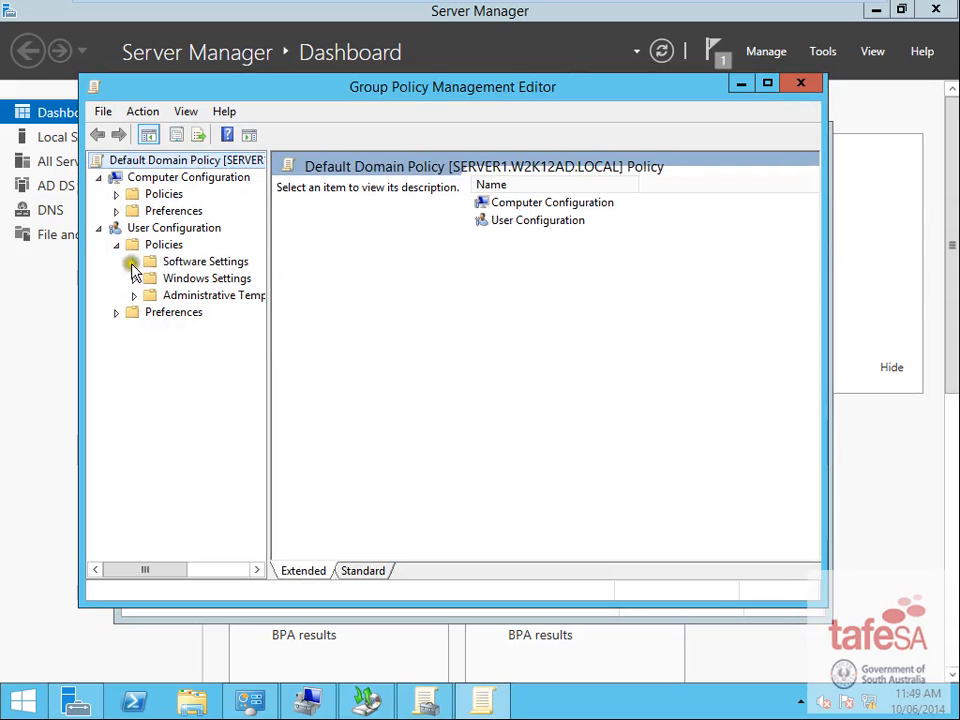
click(134, 279)
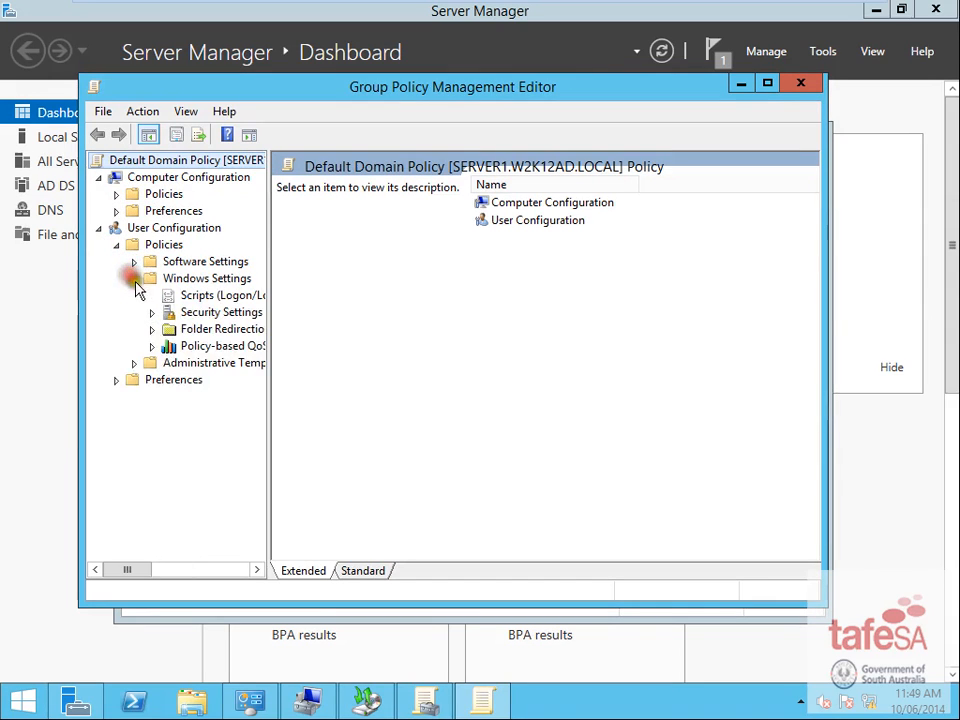
click(151, 312)
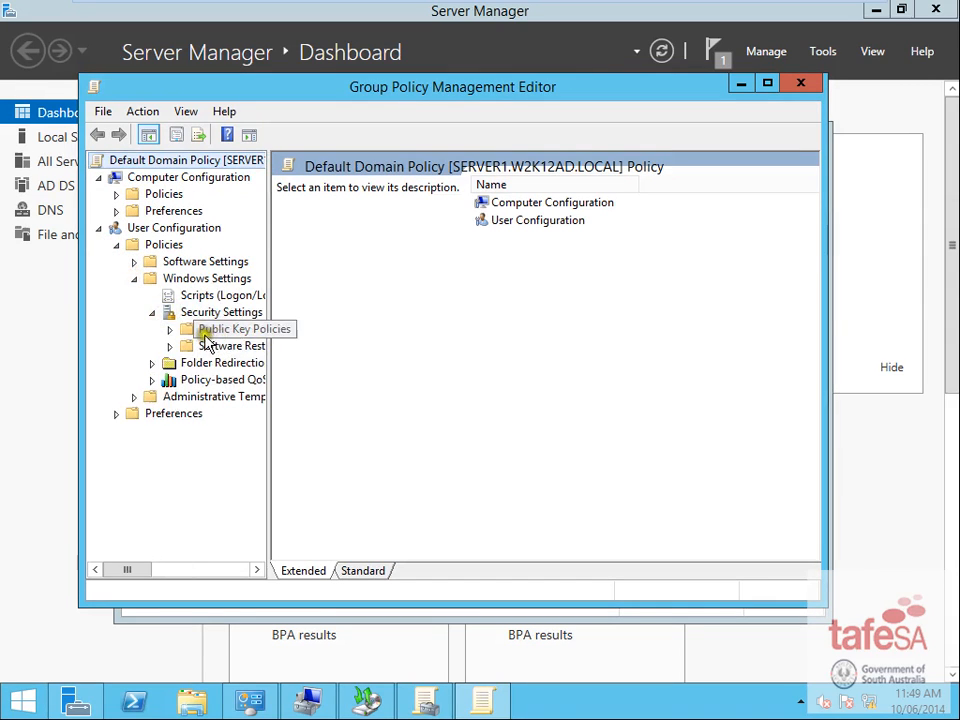
click(116, 194)
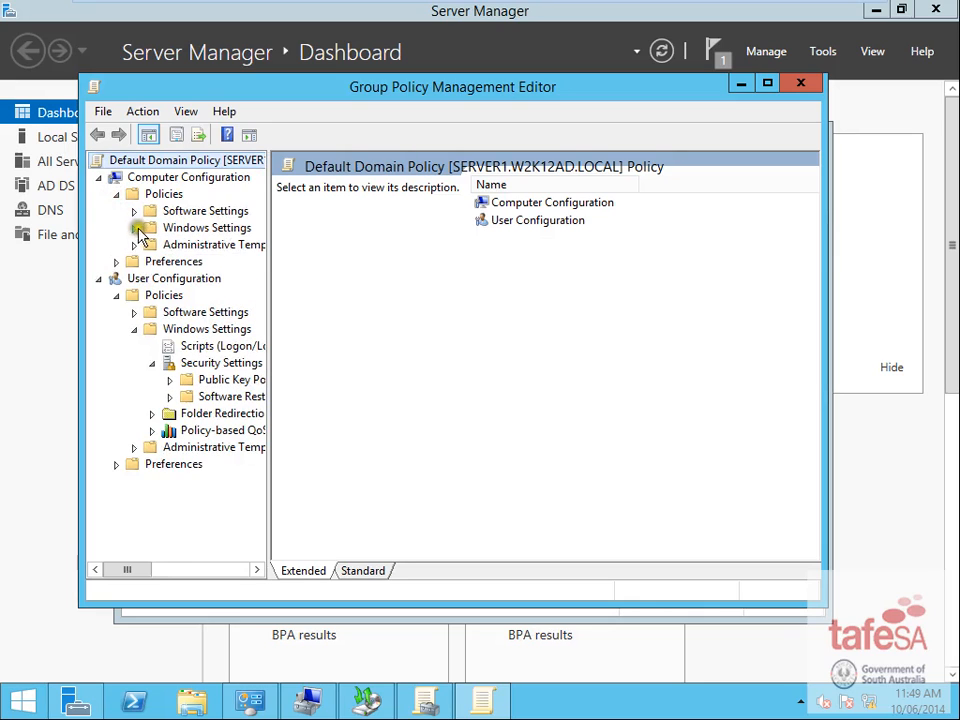
click(134, 228)
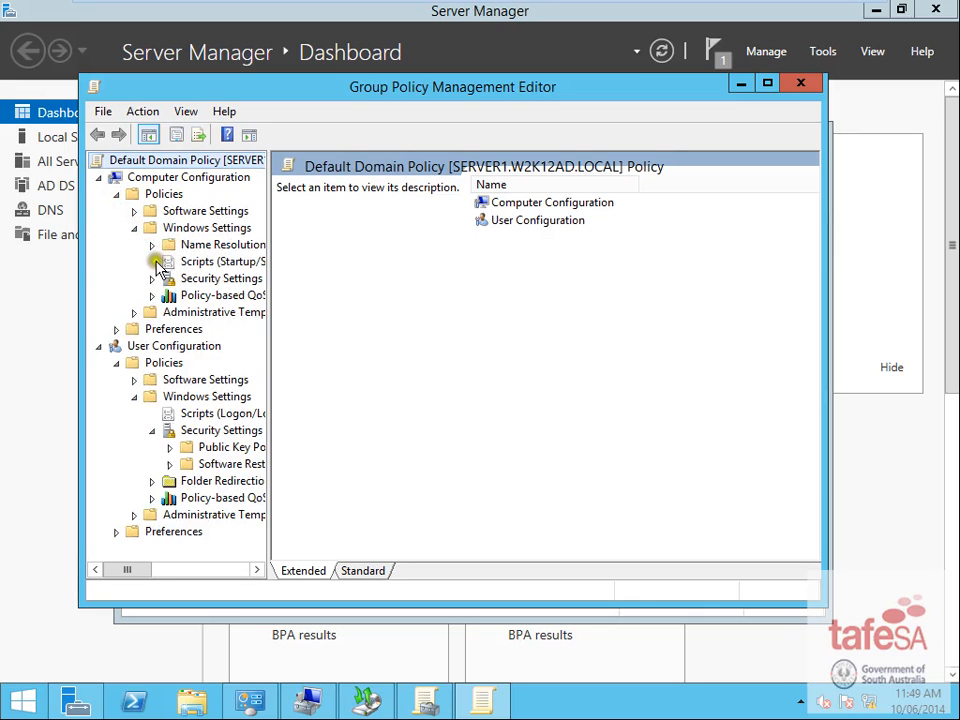
click(153, 280)
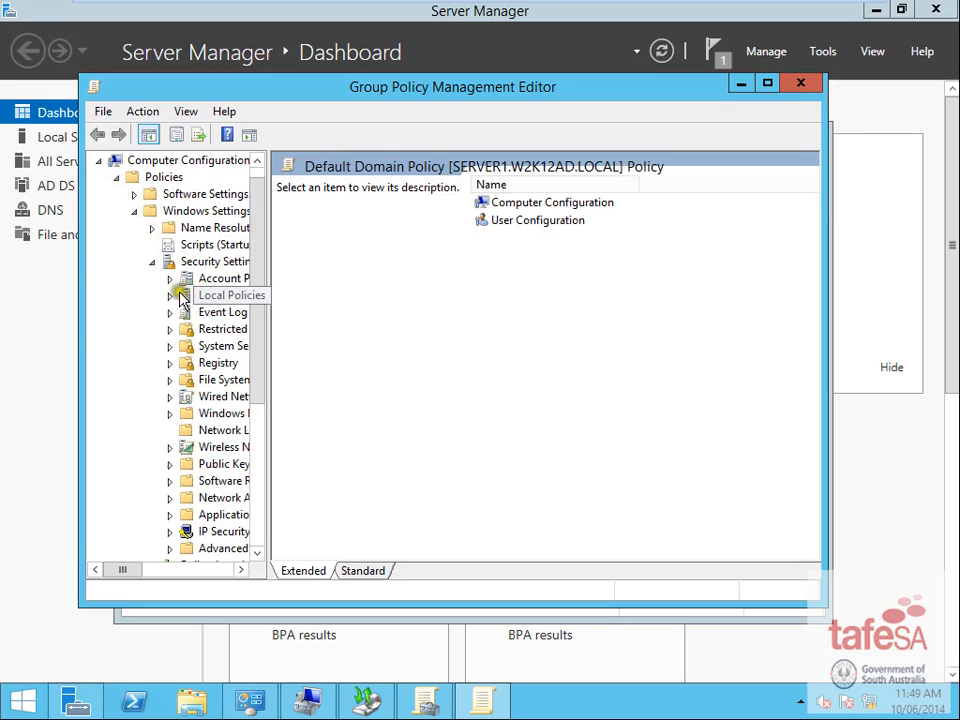
click(169, 280)
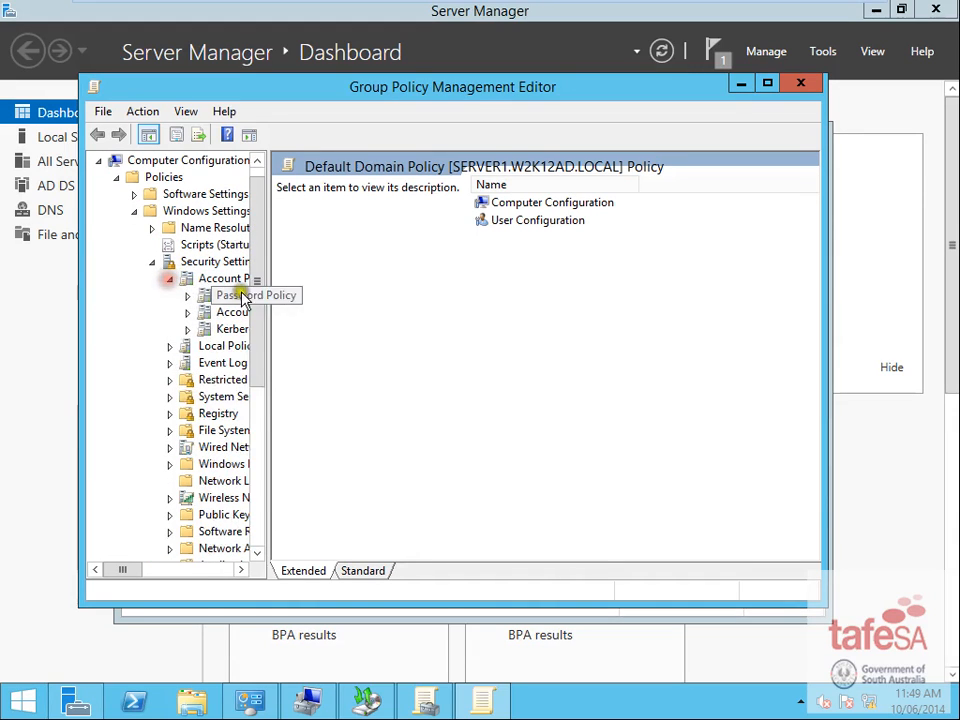
drag(272, 300, 527, 298)
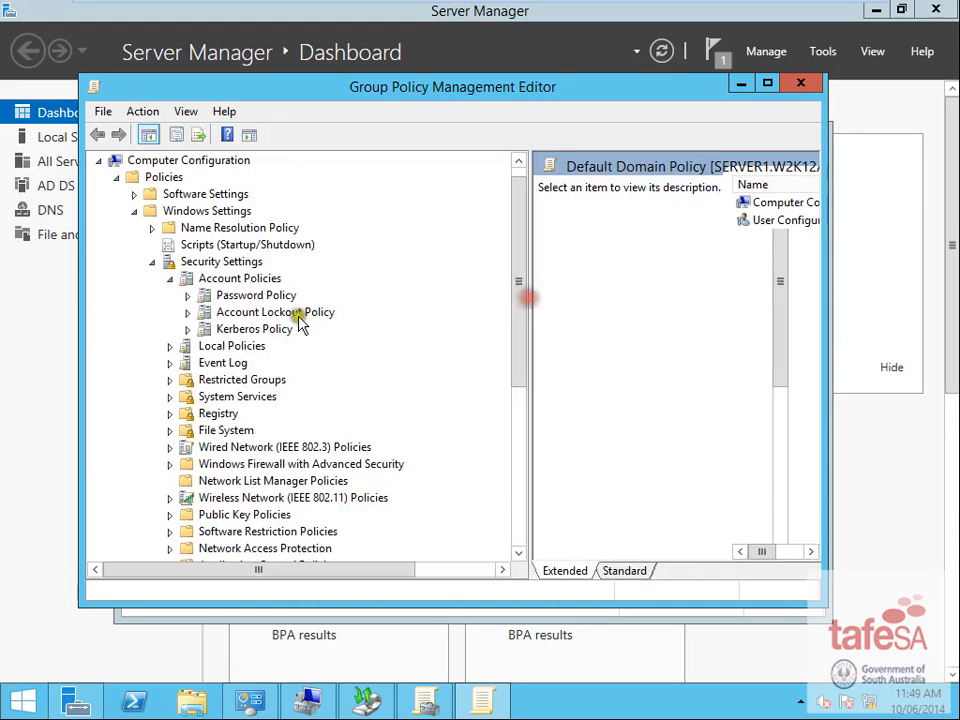
click(243, 298)
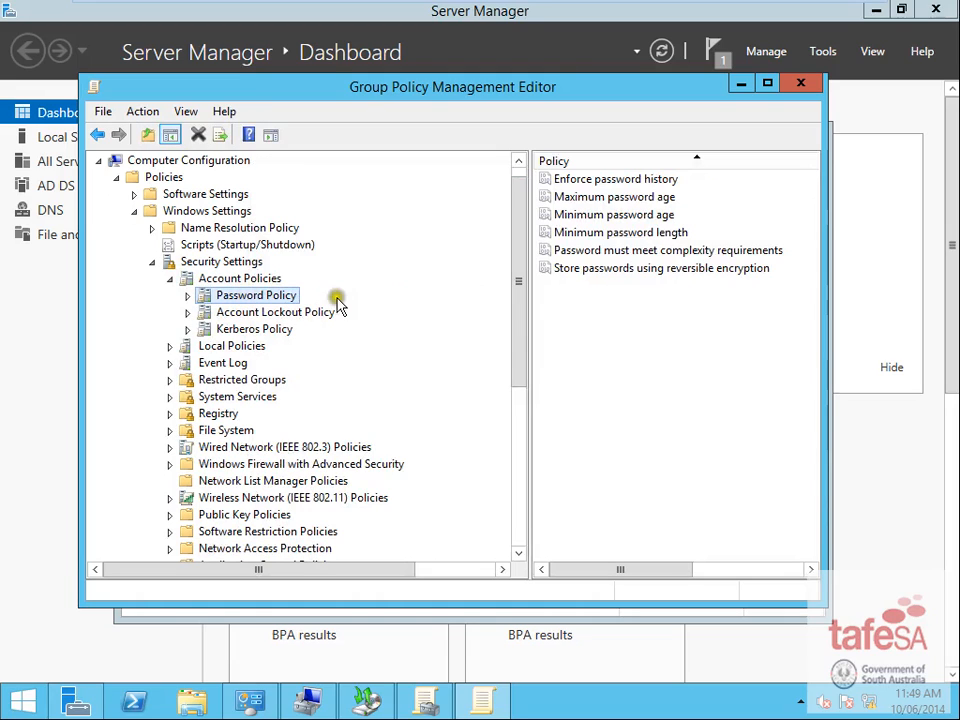
- Set Enforce password history to 5 passwords remembered
click(627, 180)
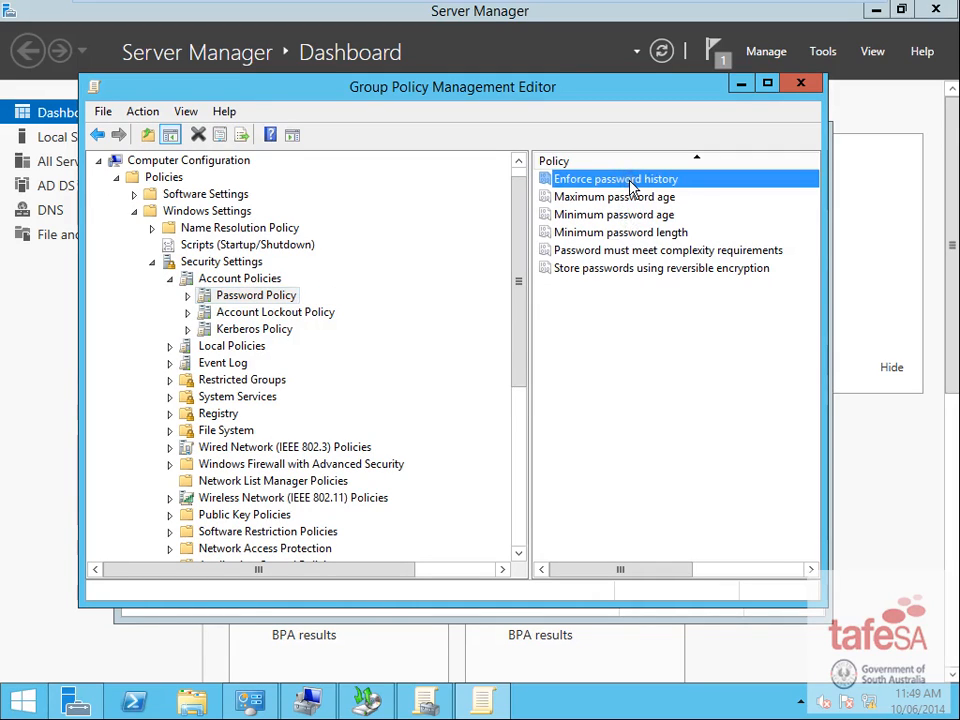
right_click(631, 187)
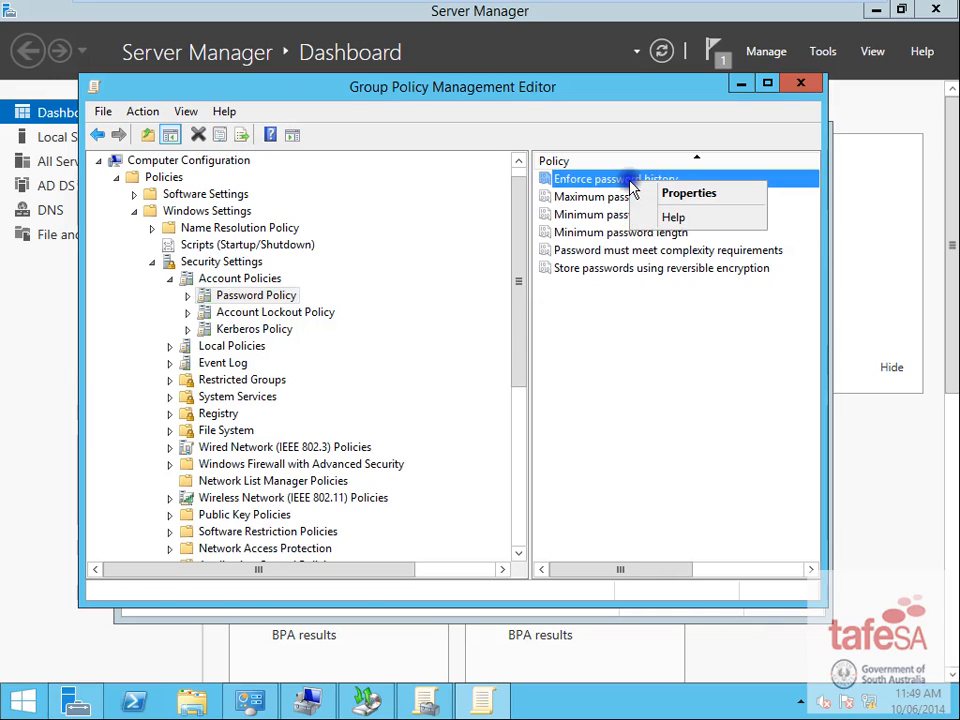
click(698, 192)
click(305, 261)
double_click(326, 259)
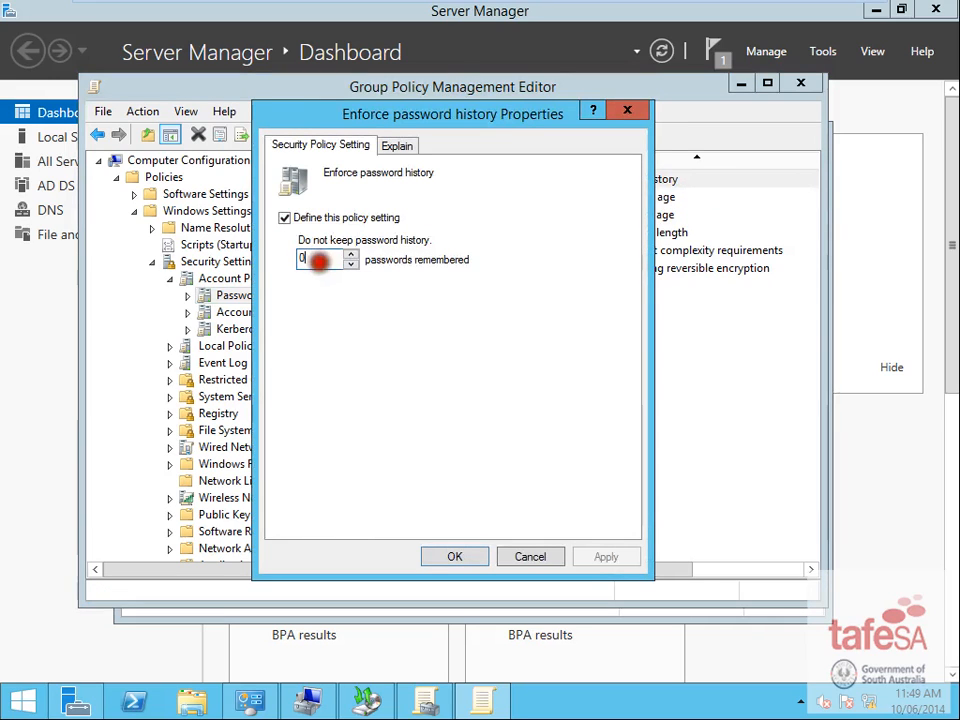
text(5)
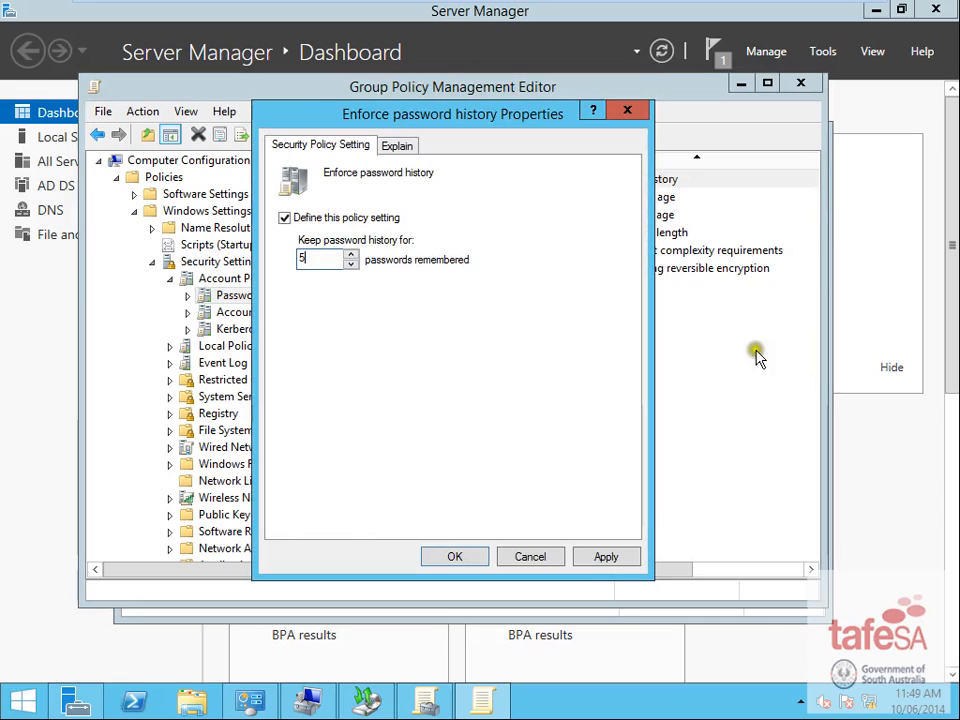
click(470, 564)
click(466, 564)
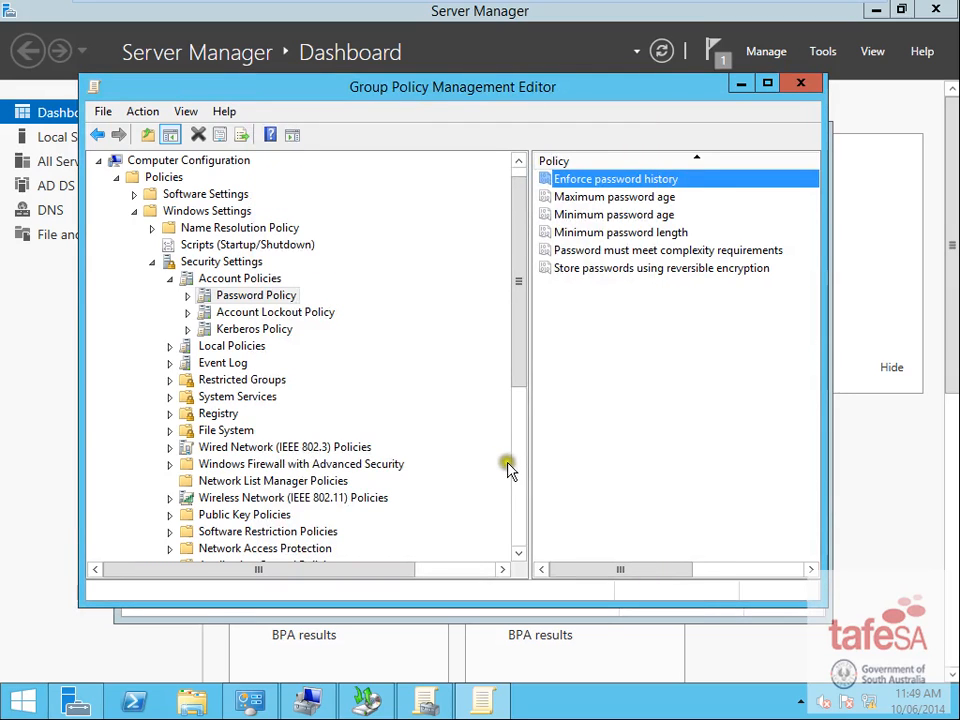
- Set maximum password age to 20 days and minimum password length to 8 characters
double_click(644, 196)
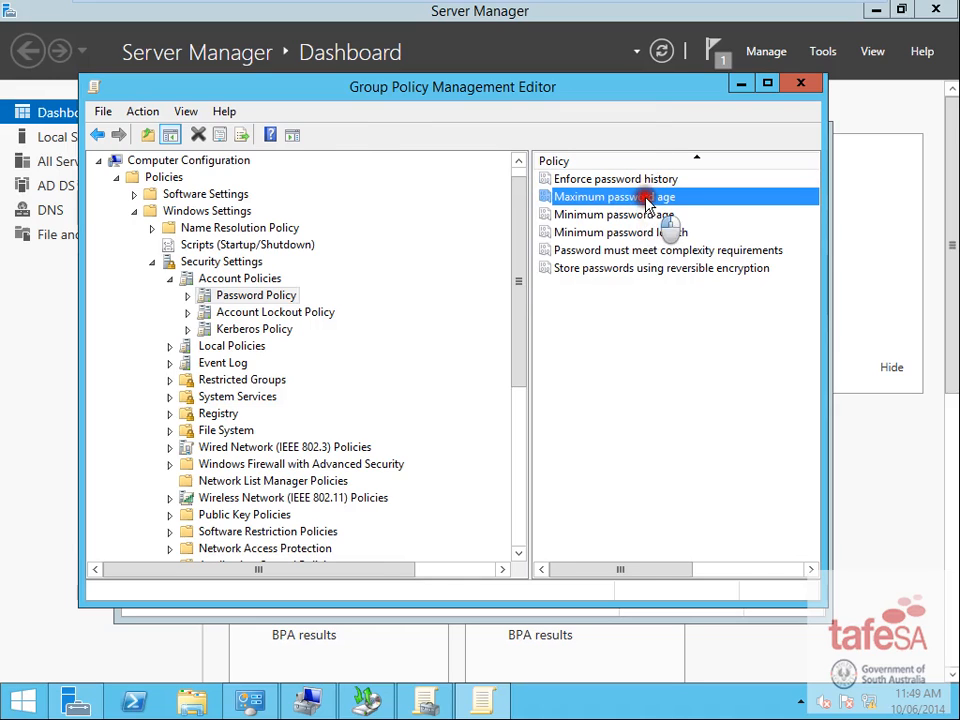
drag(335, 262, 112, 270)
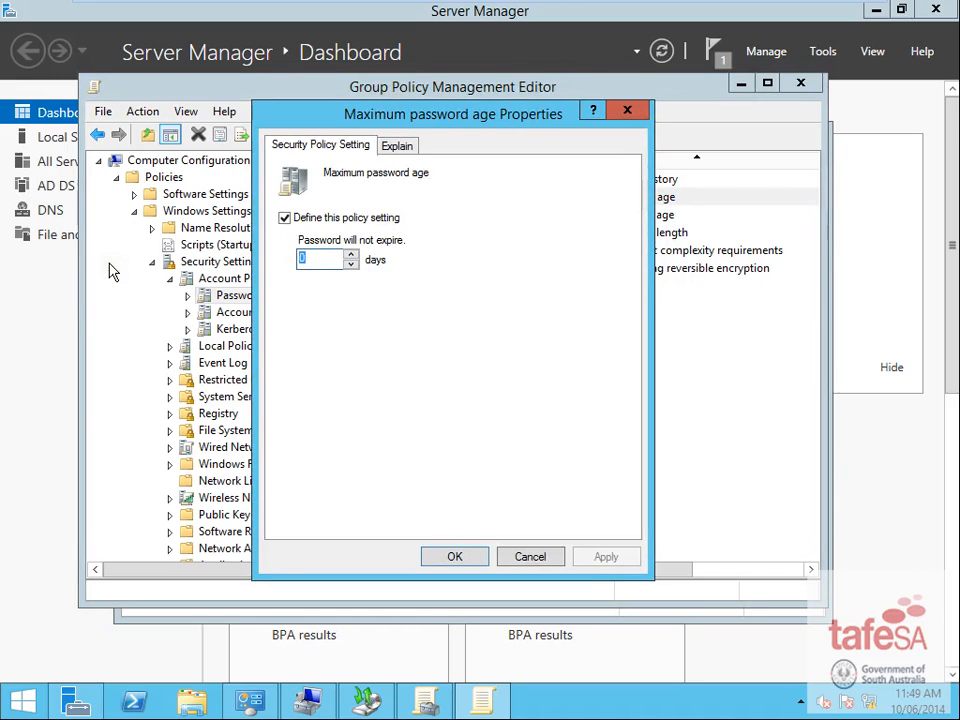
text(20)
click(462, 556)
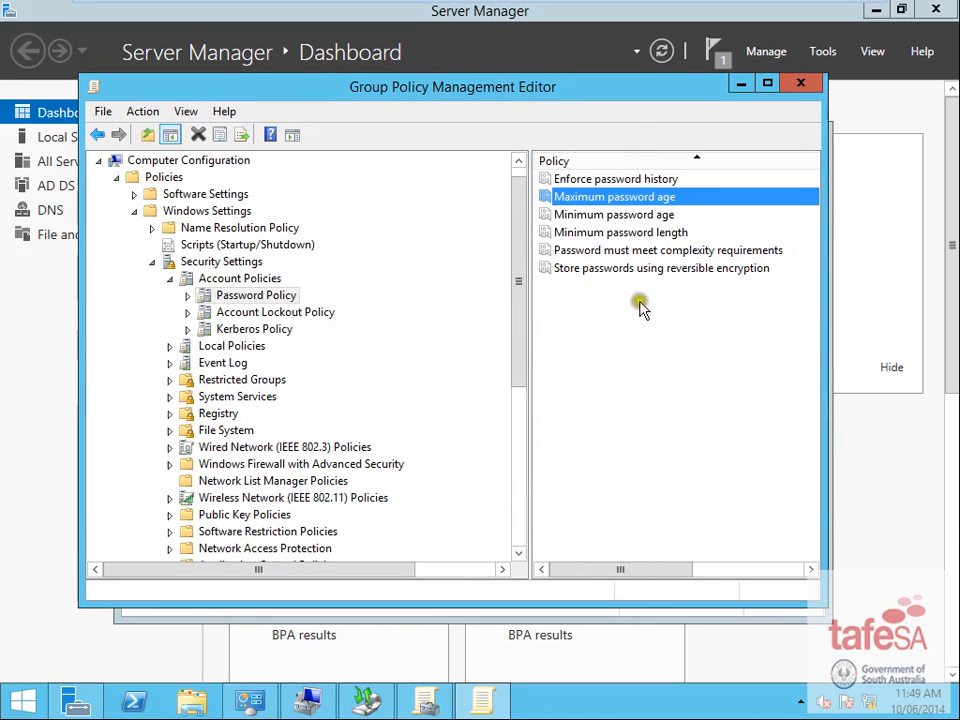
double_click(652, 233)
double_click(304, 259)
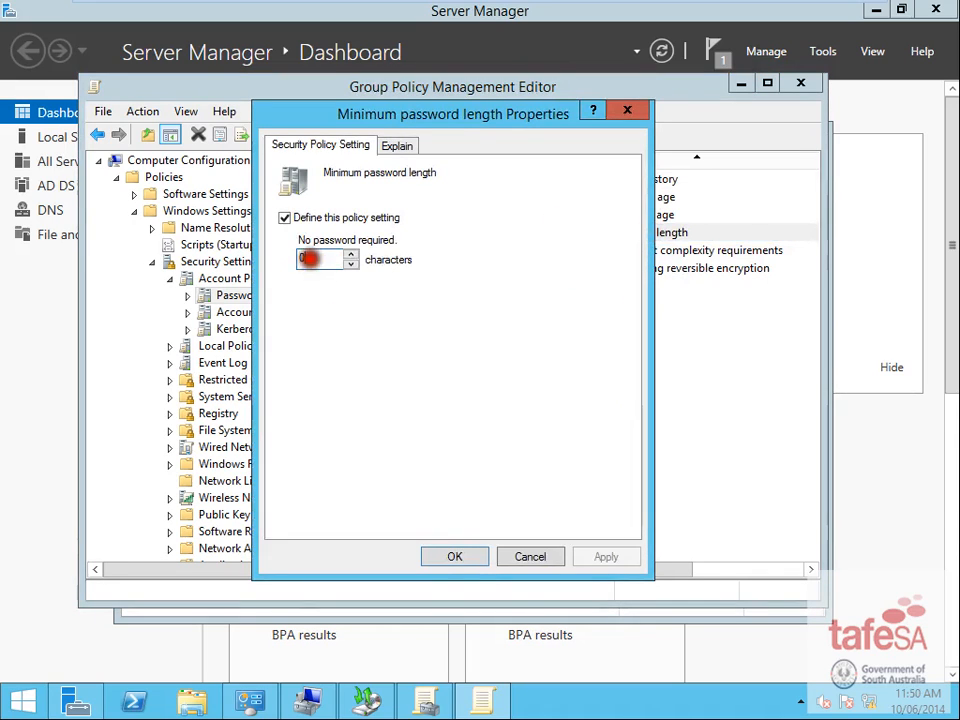
text(8)
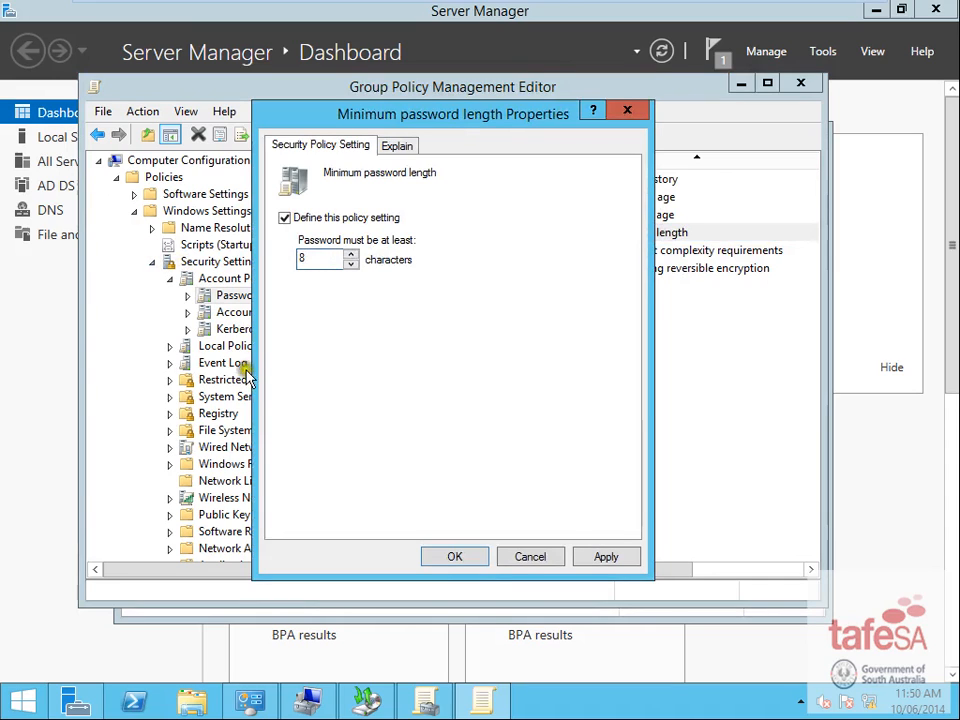
click(455, 557)
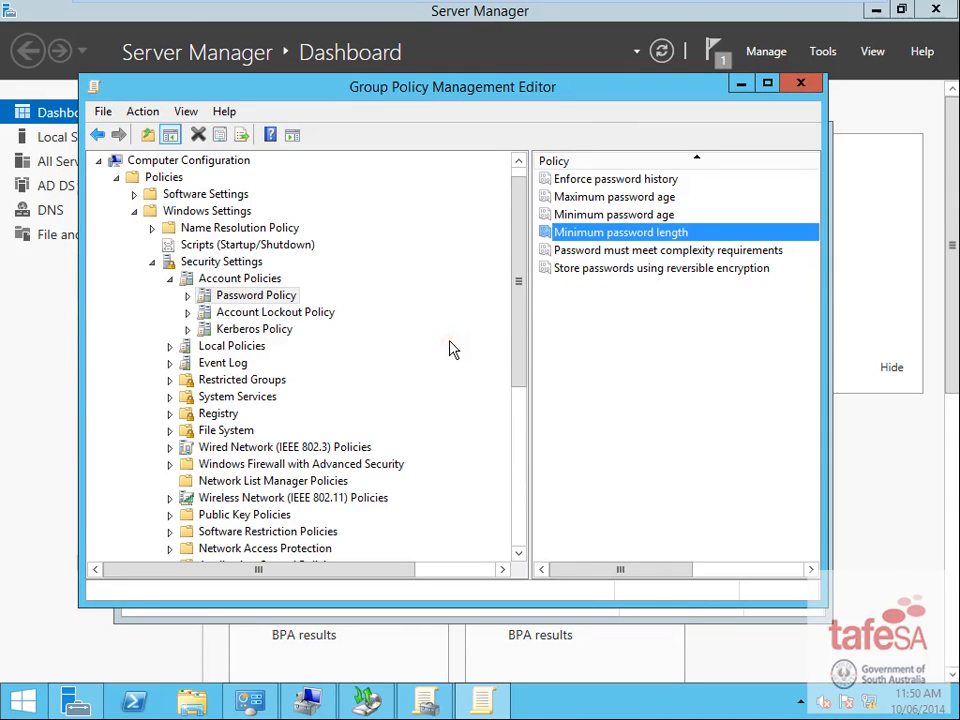
- Set the account lockout threshold to 2 attempts, accept the suggested 30-minute values, and close the editor
click(282, 314)
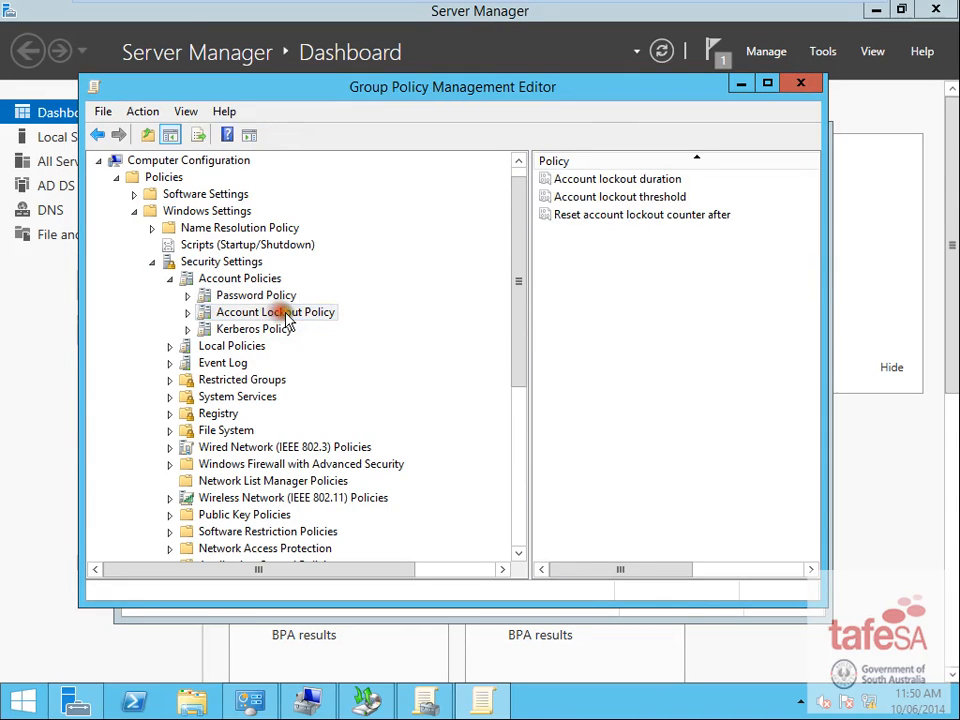
double_click(658, 198)
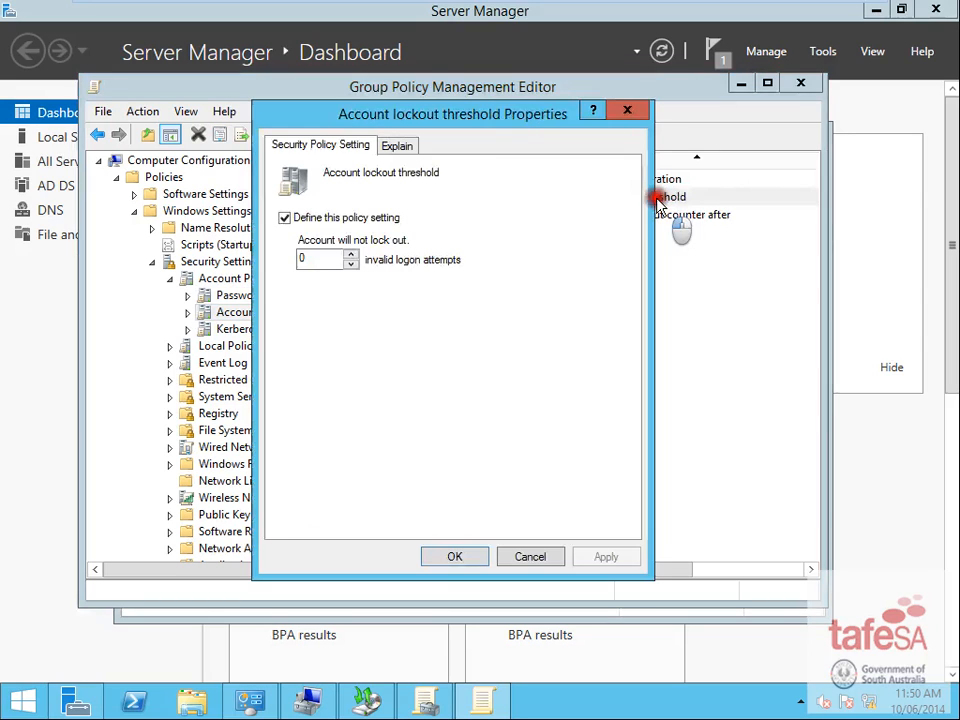
double_click(317, 258)
text(2)
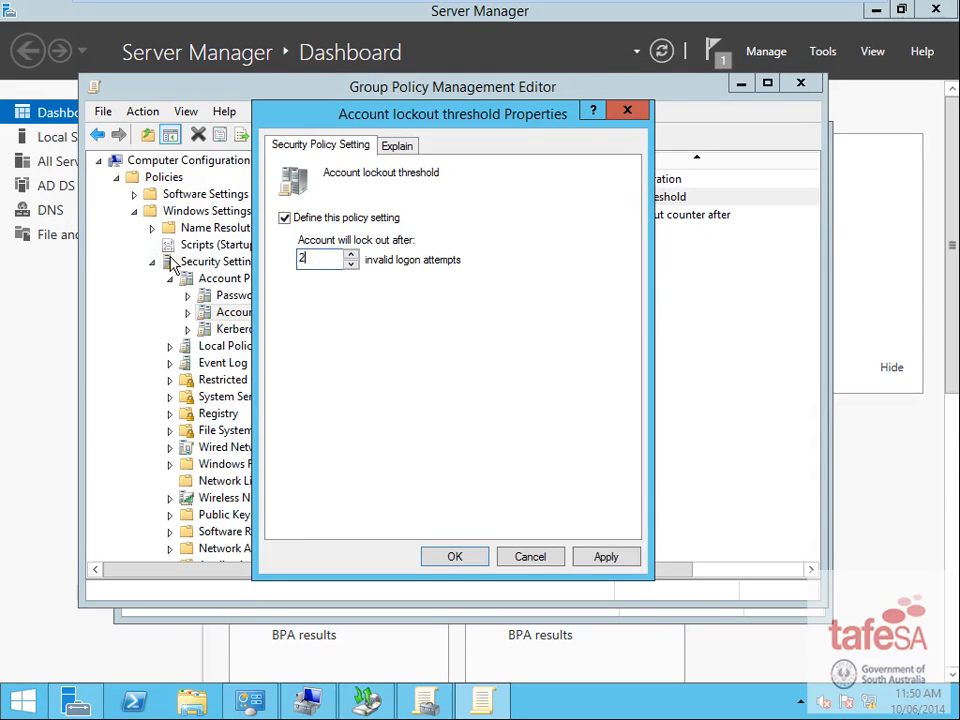
click(481, 559)
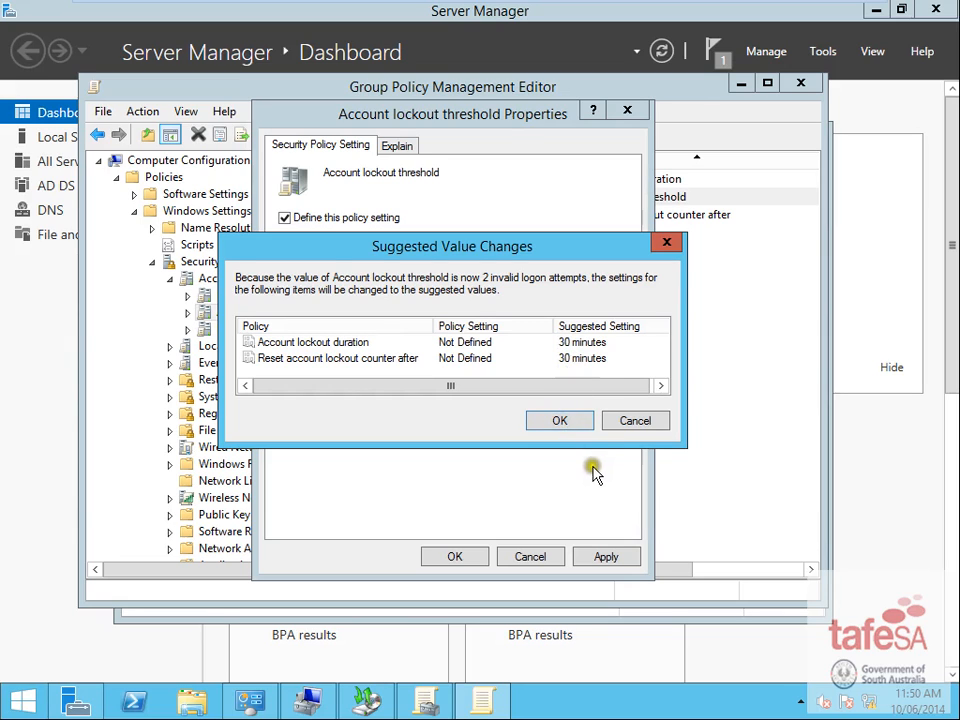
click(562, 421)
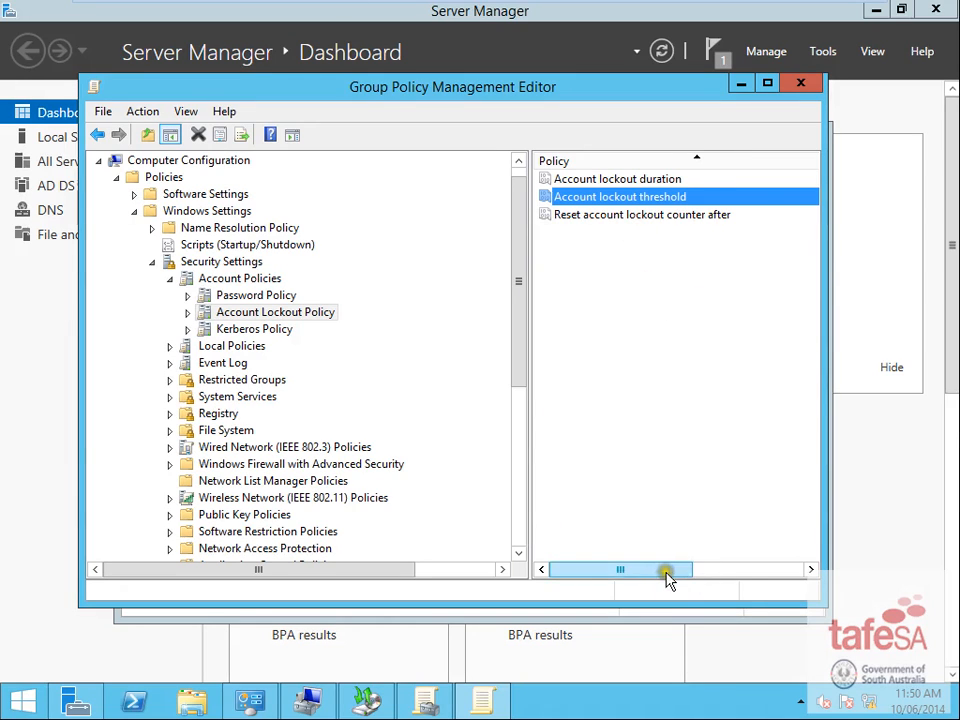
drag(669, 569, 600, 598)
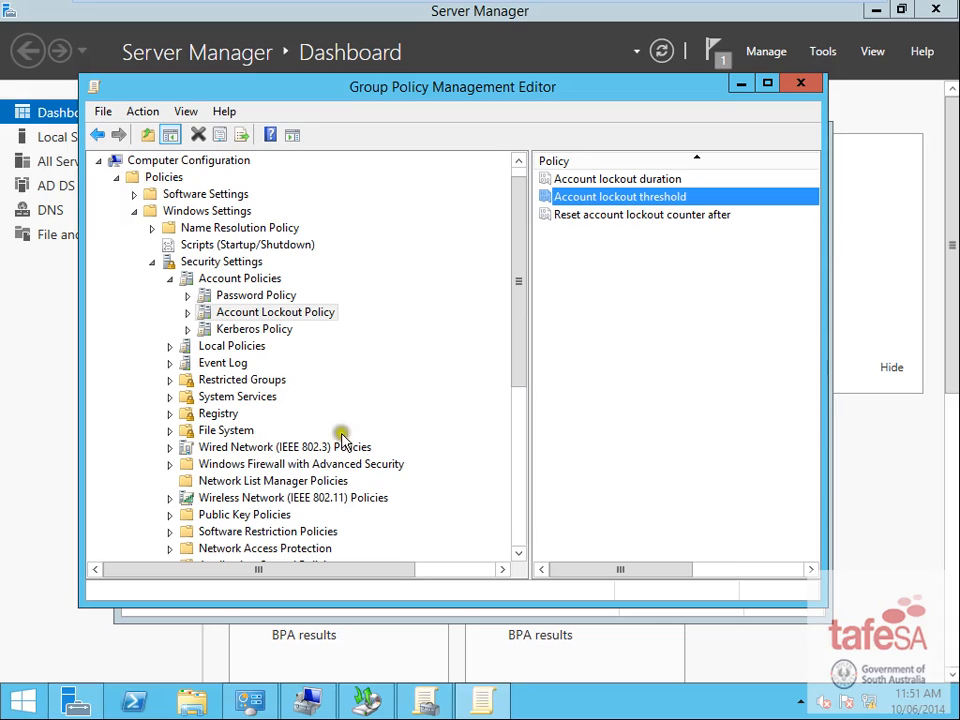
click(812, 87)
- Close Group Policy Management, read the Word section on disabling VMware DHCP, then minimise Word
key(ctrl+alt)
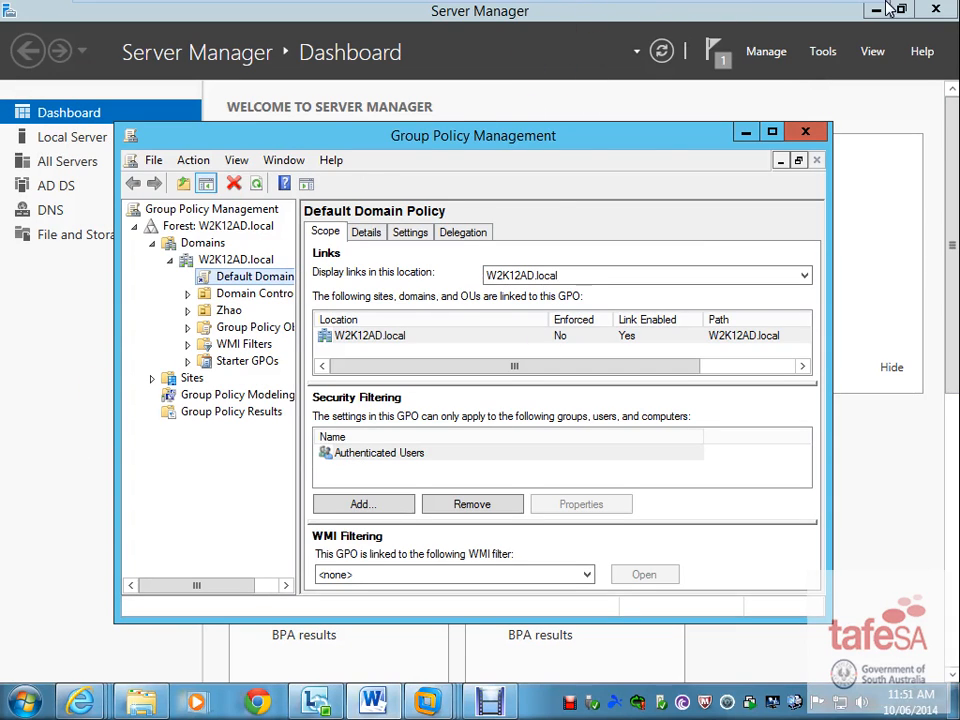
click(806, 132)
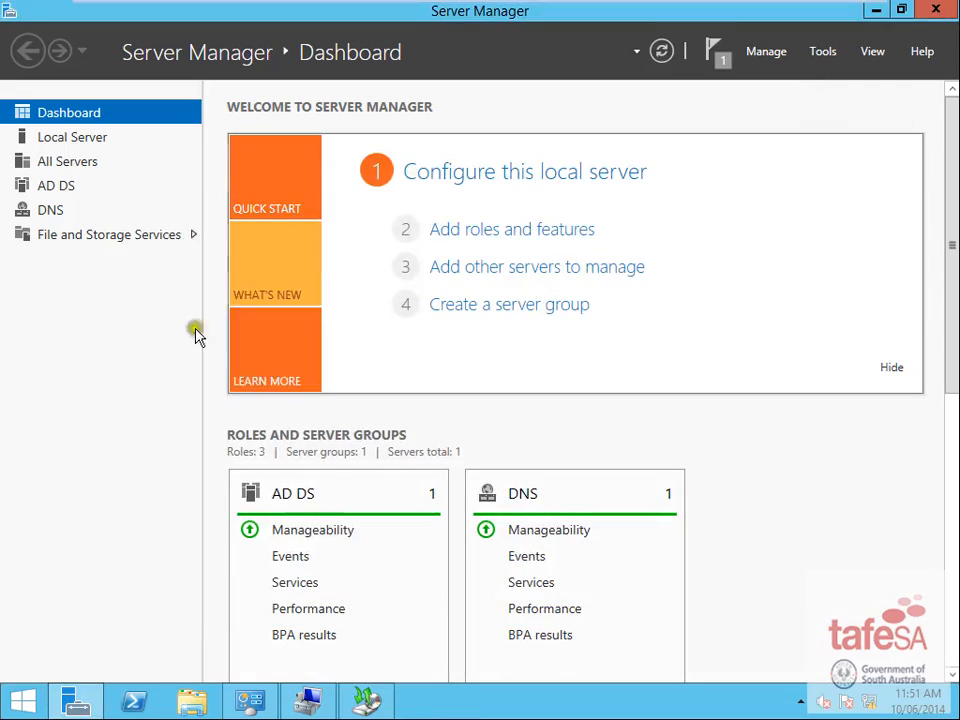
drag(0, 243, 653, 6)
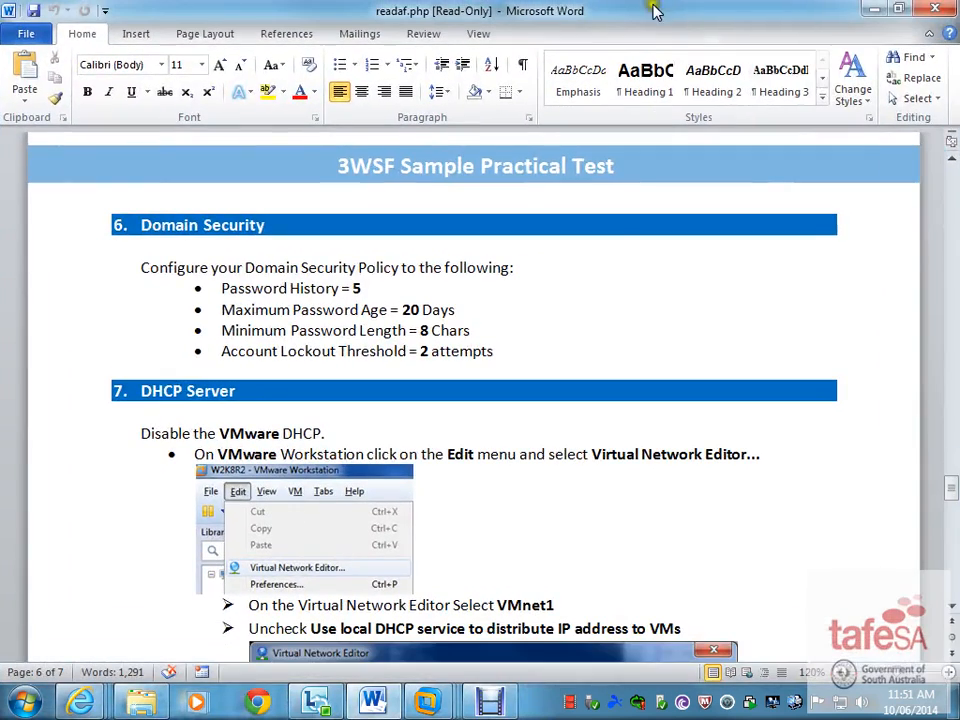
click(456, 531)
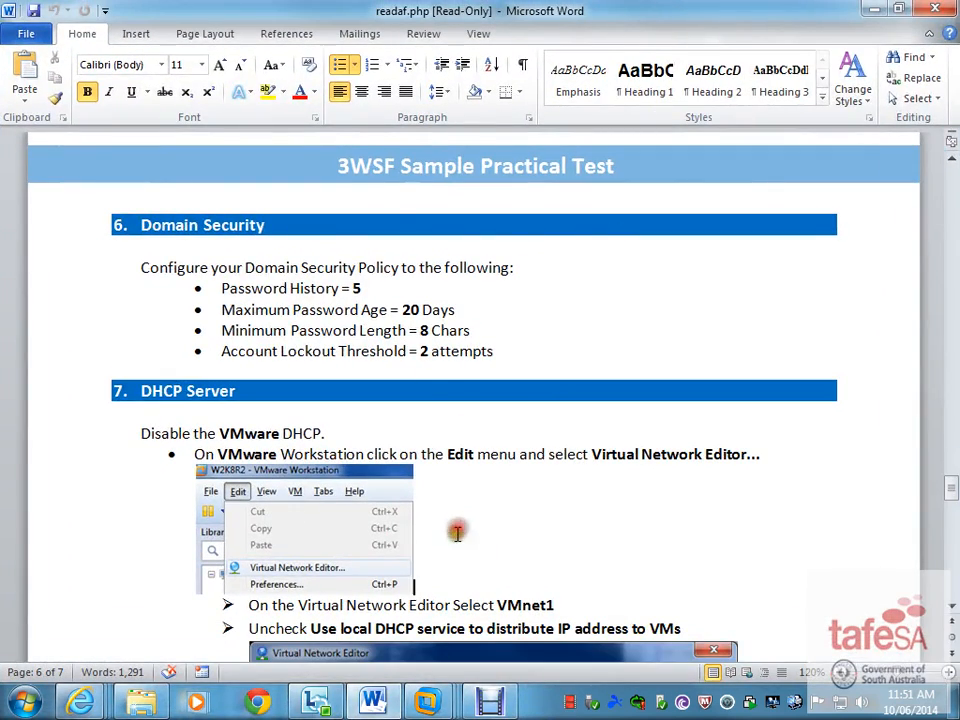
scroll(463, 548, down, 5)
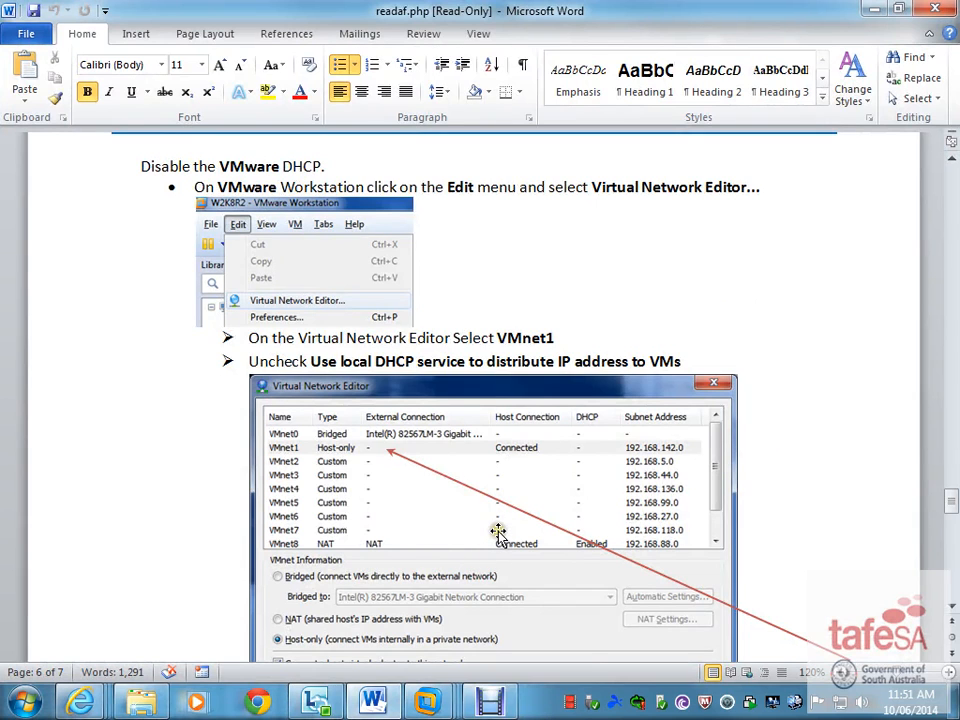
scroll(498, 530, down, 2)
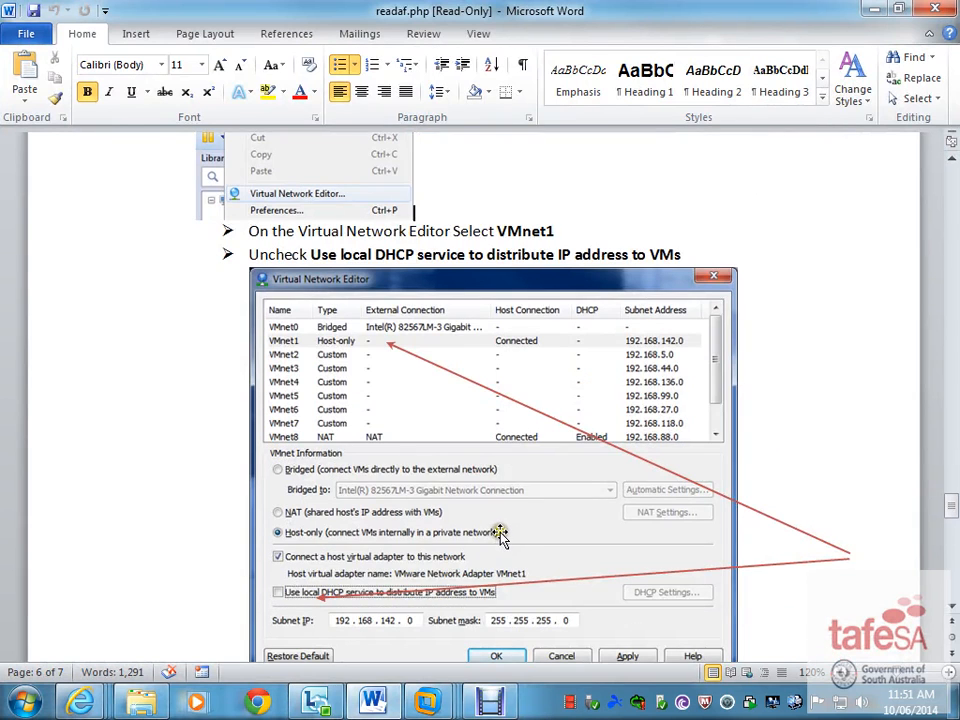
scroll(500, 537, down, 4)
scroll(465, 555, up, 4)
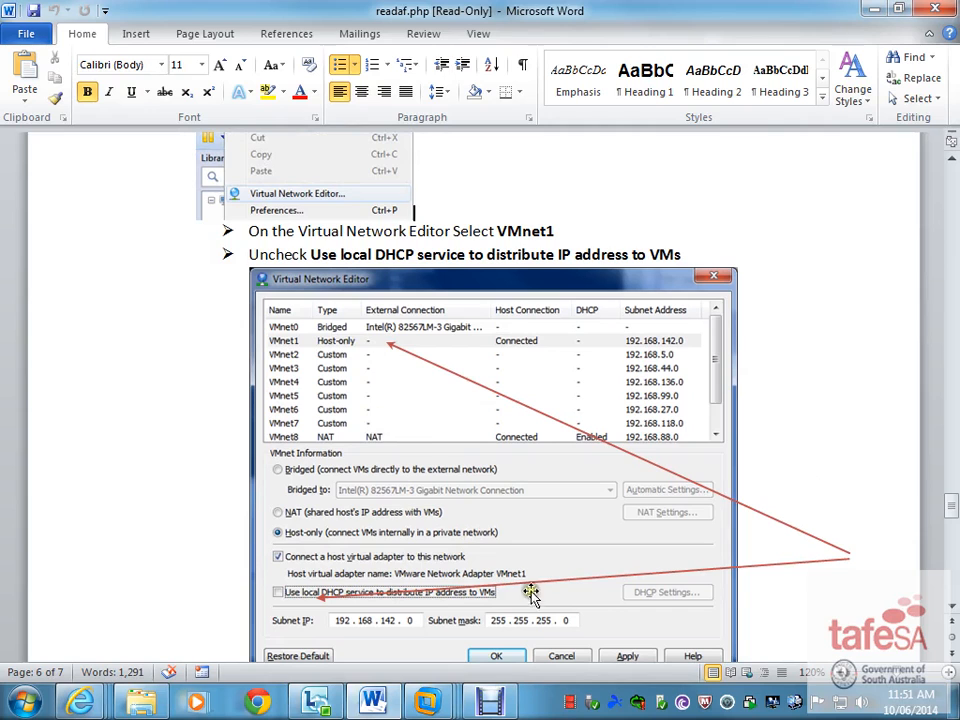
click(873, 9)
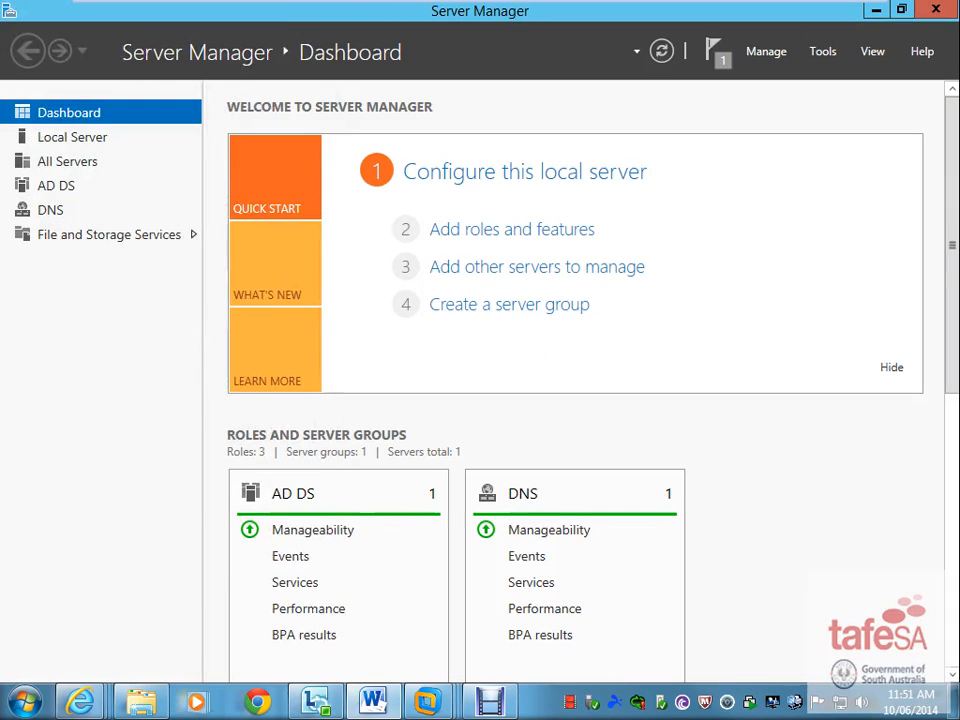
- In the Virtual Network Editor, confirm host-only VMnet1 has local DHCP service off and click OK
mouse_move(365, 2)
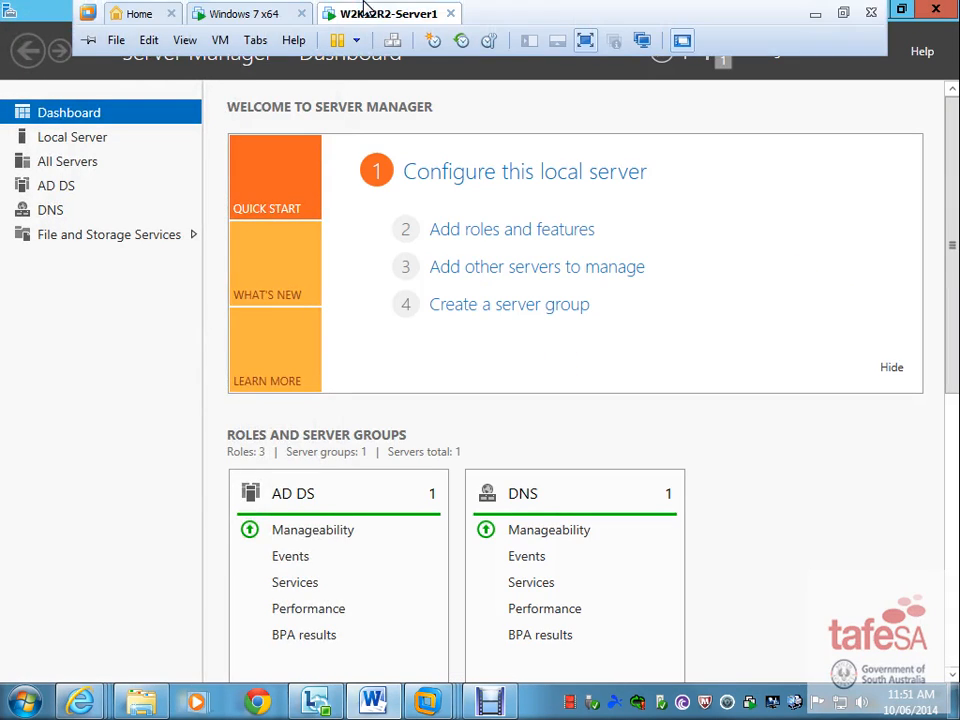
click(149, 40)
click(190, 134)
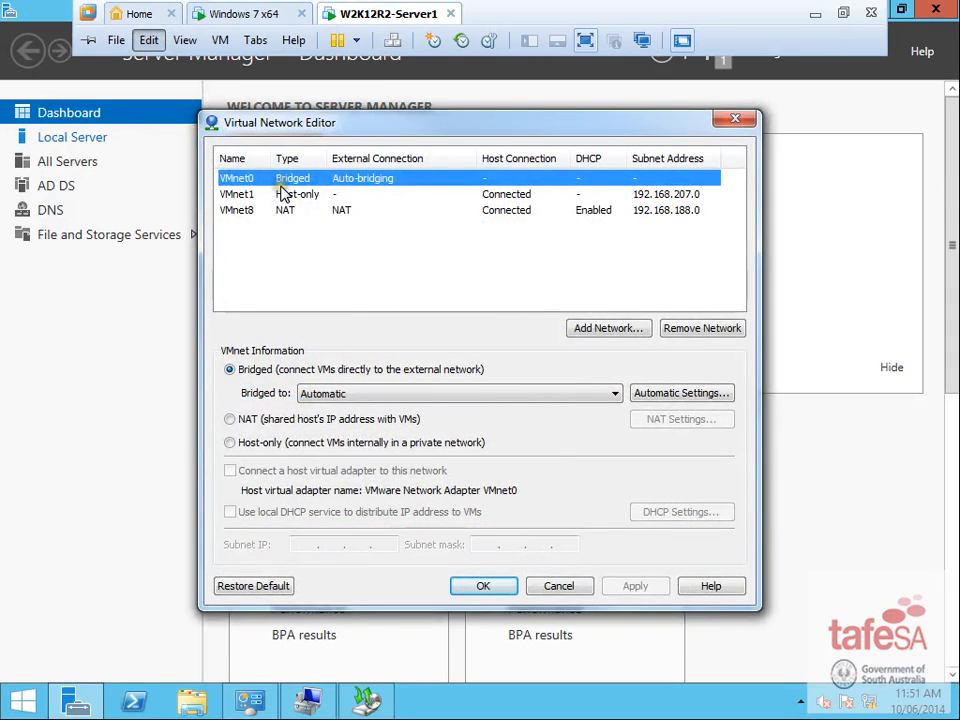
click(254, 197)
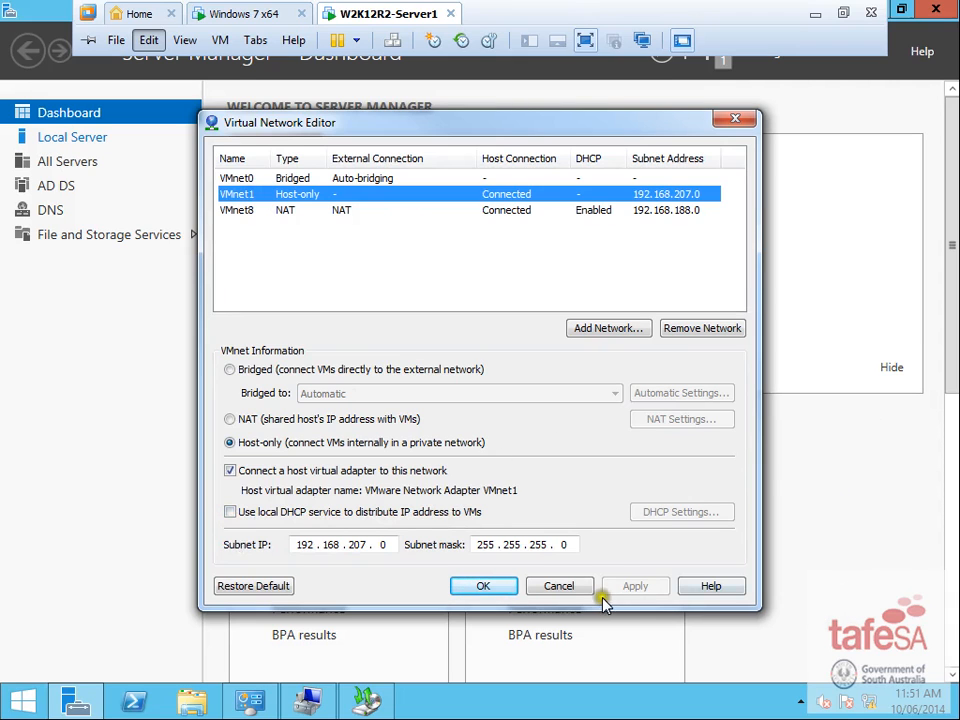
click(490, 586)
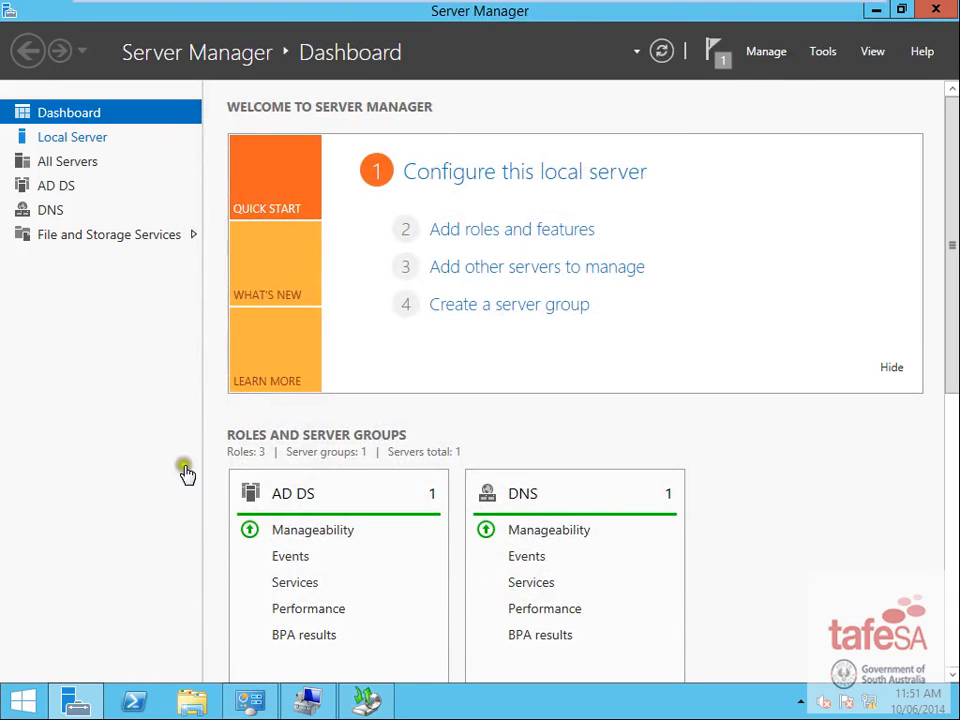
- Start Add Roles and Features and select the DHCP Server role with its management tools
click(826, 54)
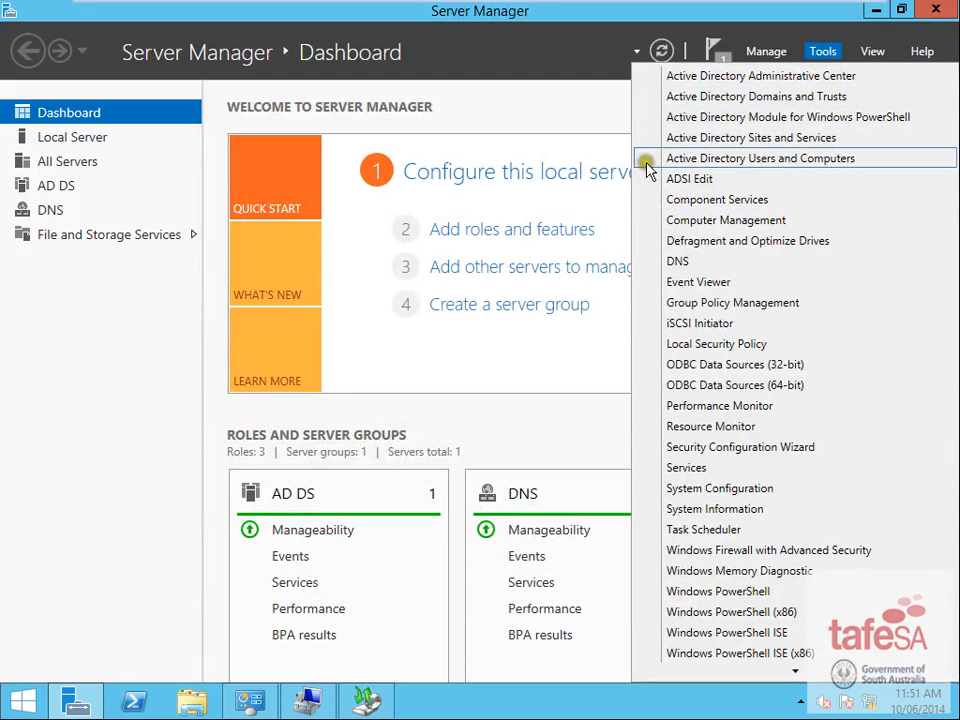
click(766, 51)
click(766, 51)
click(808, 86)
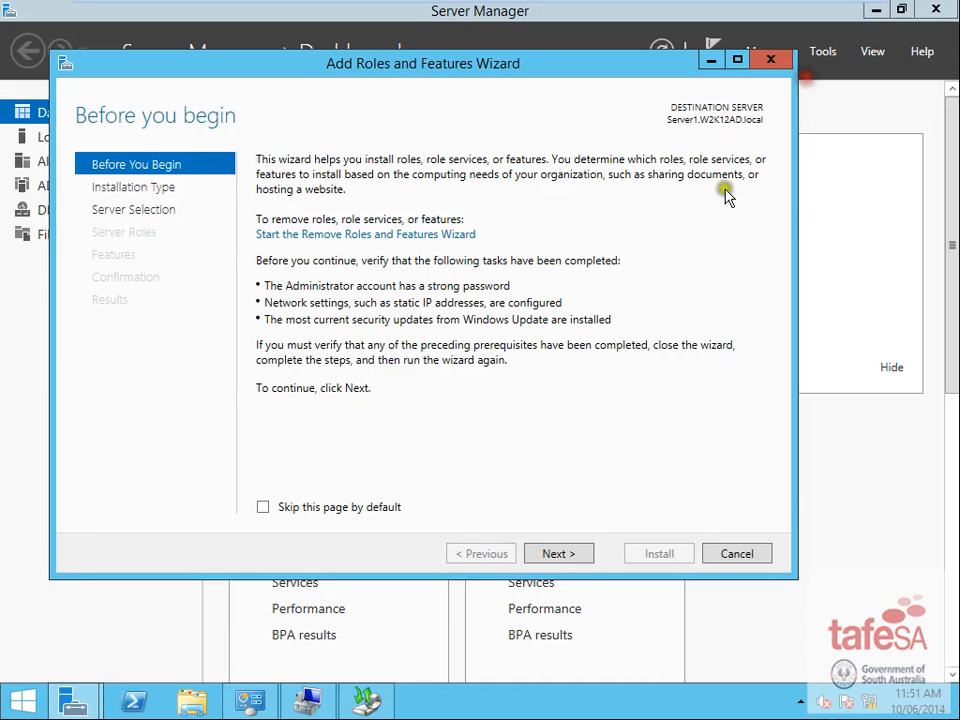
click(558, 555)
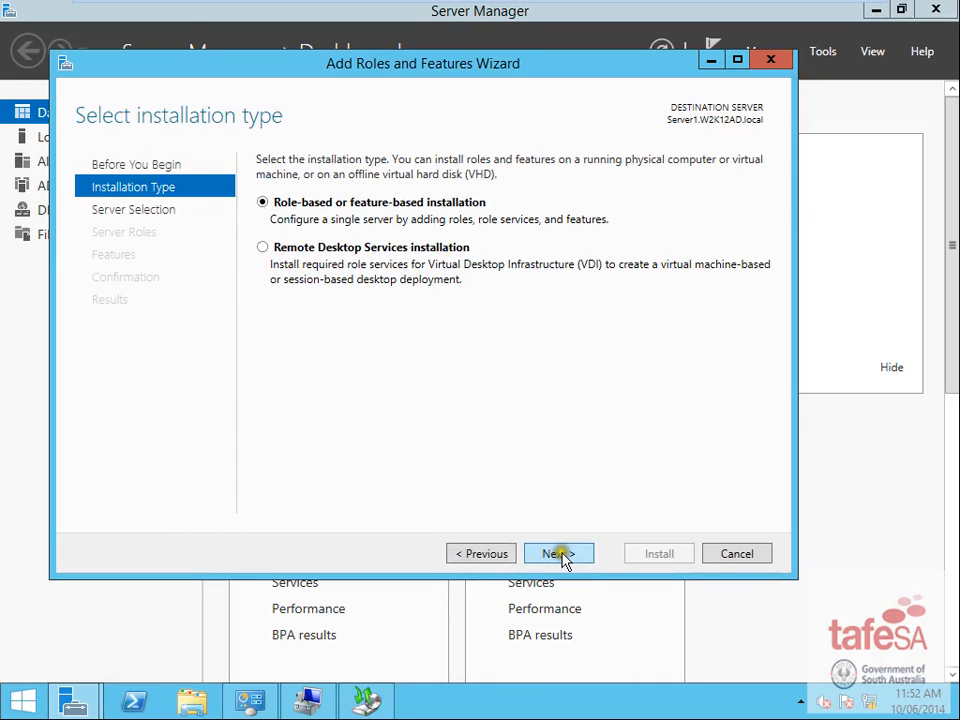
click(563, 556)
click(568, 555)
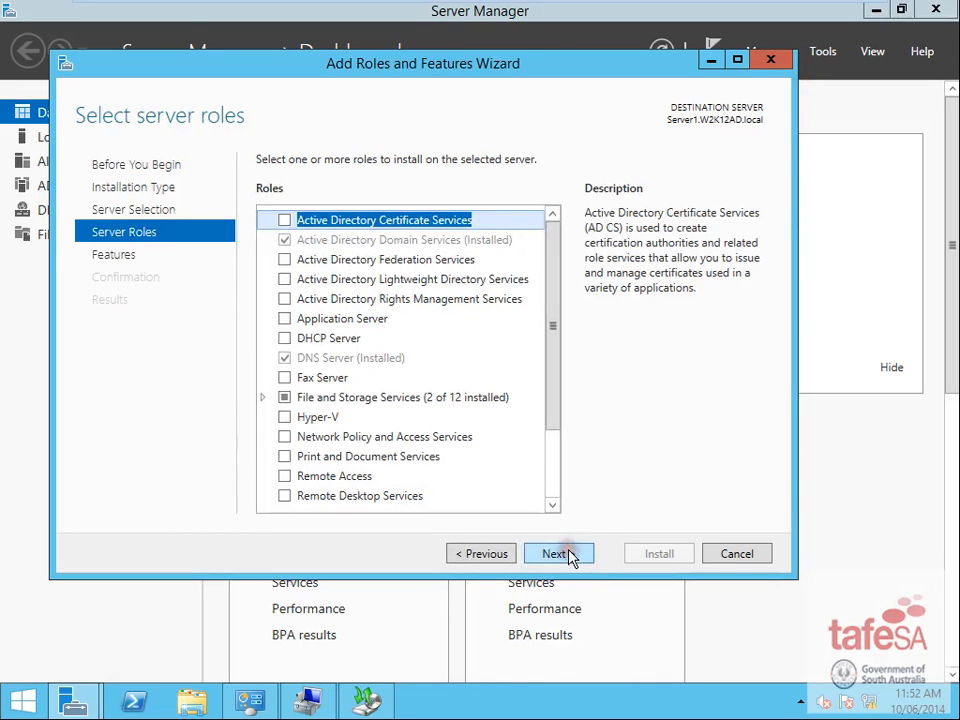
click(281, 337)
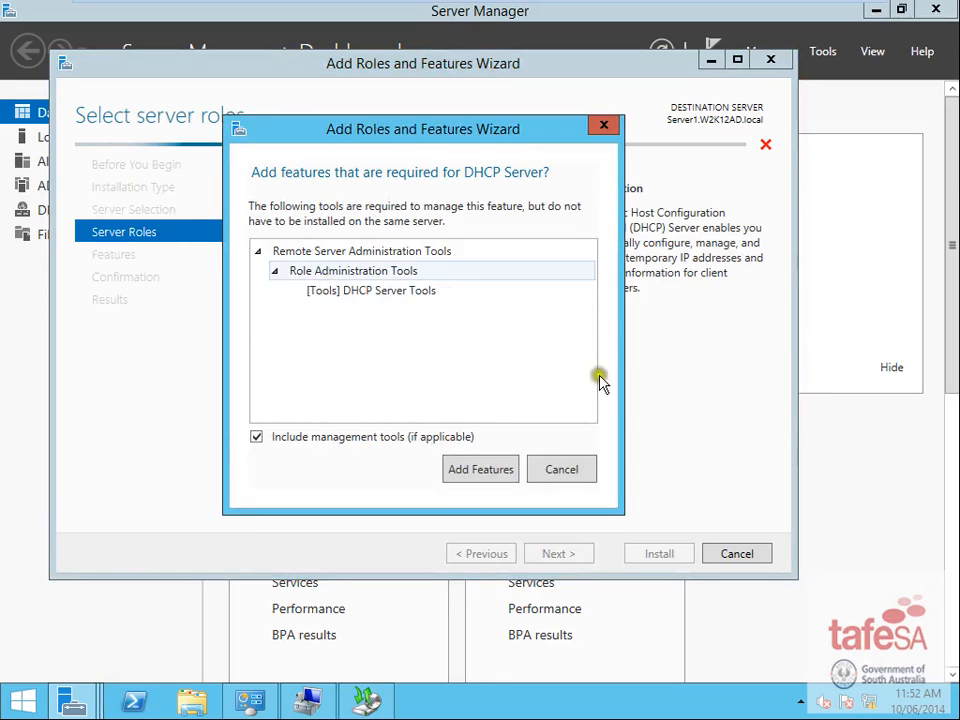
click(484, 468)
- Continue through the remaining wizard pages, install DHCP Server, and close the wizard once finished
click(574, 556)
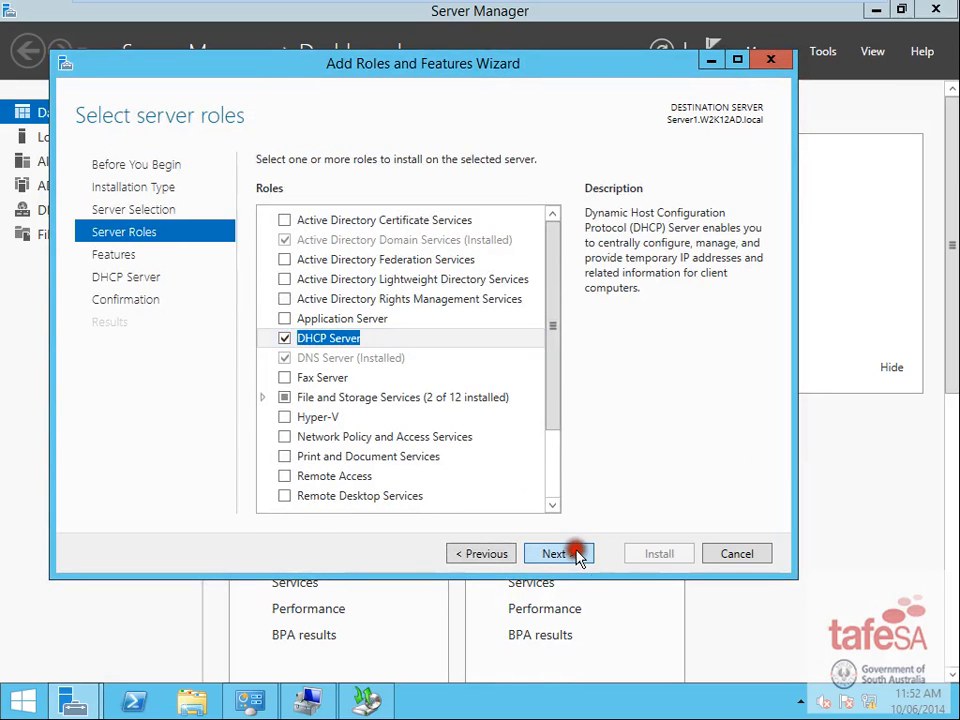
click(570, 554)
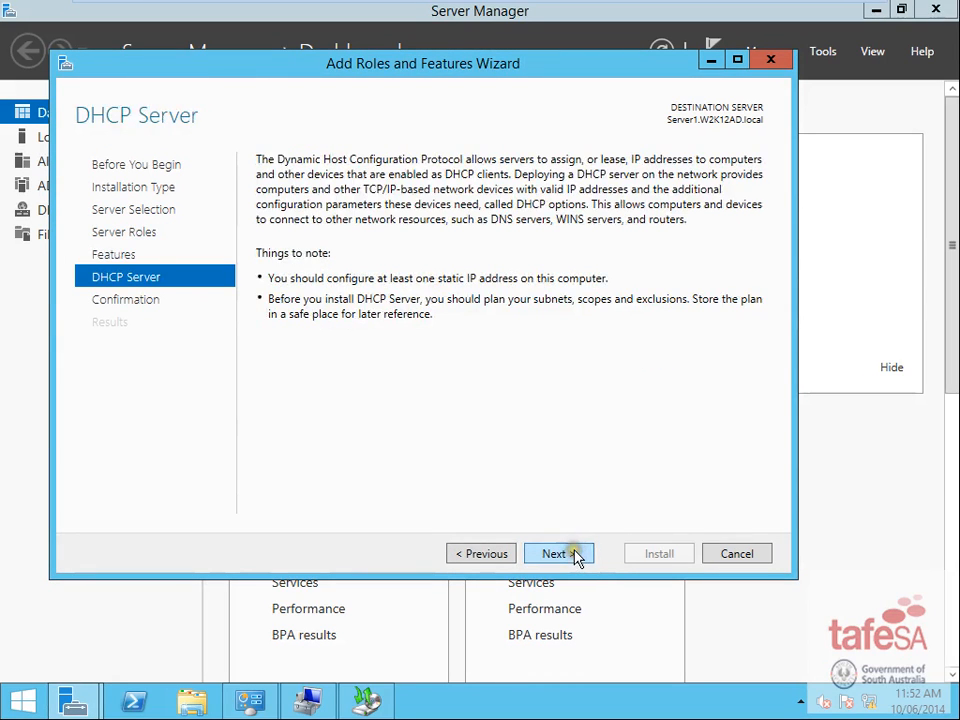
click(570, 554)
click(662, 554)
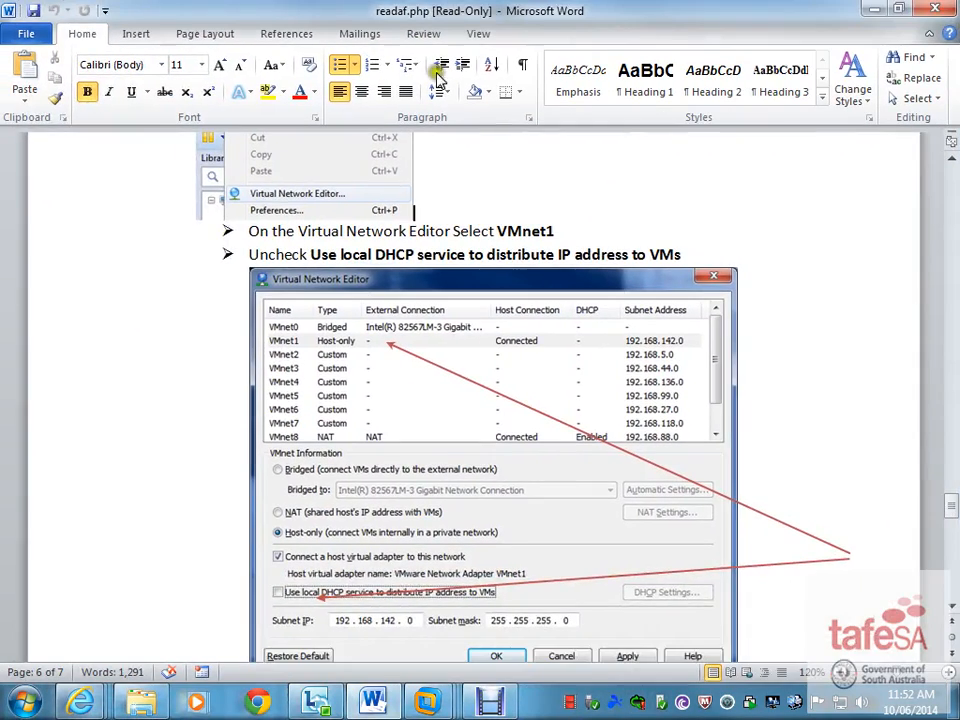
scroll(457, 531, down, 10)
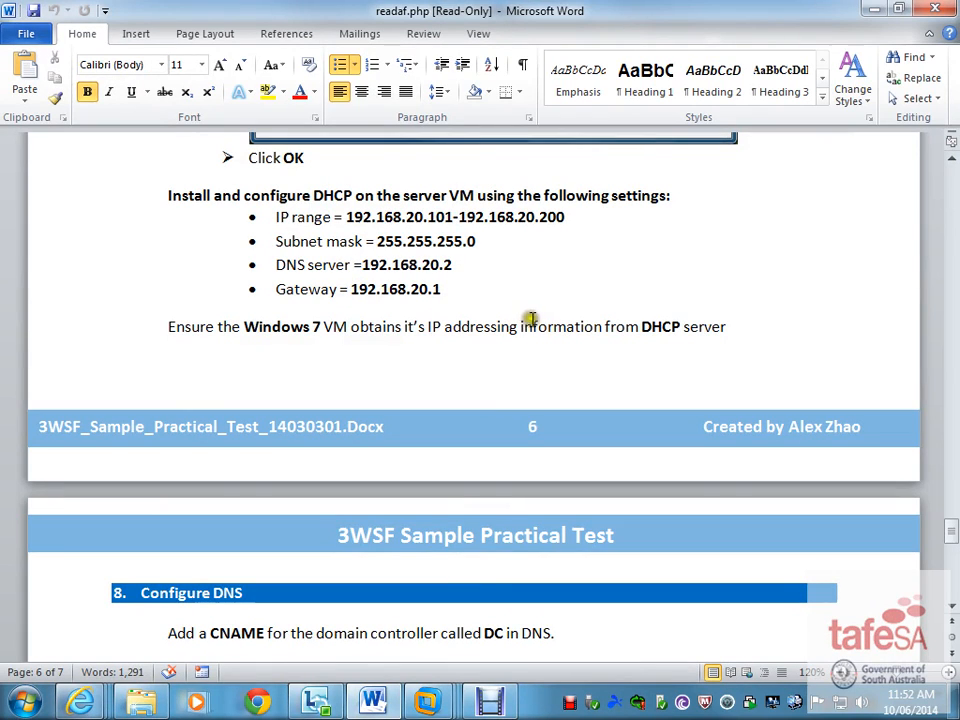
scroll(541, 358, down, 2)
scroll(541, 358, up, 3)
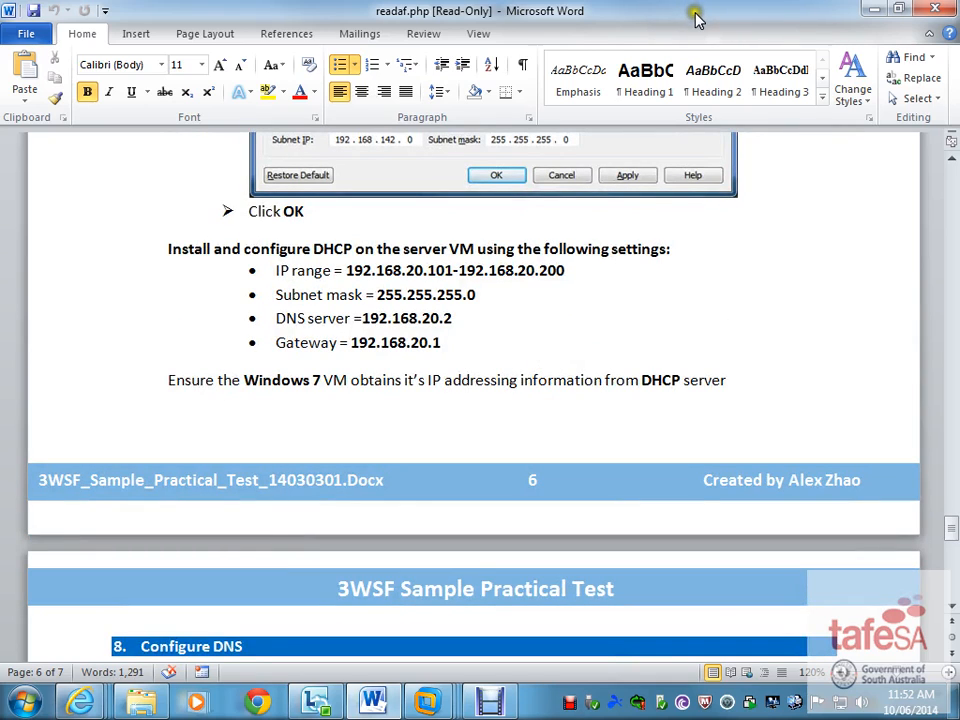
drag(693, 15, 2, 100)
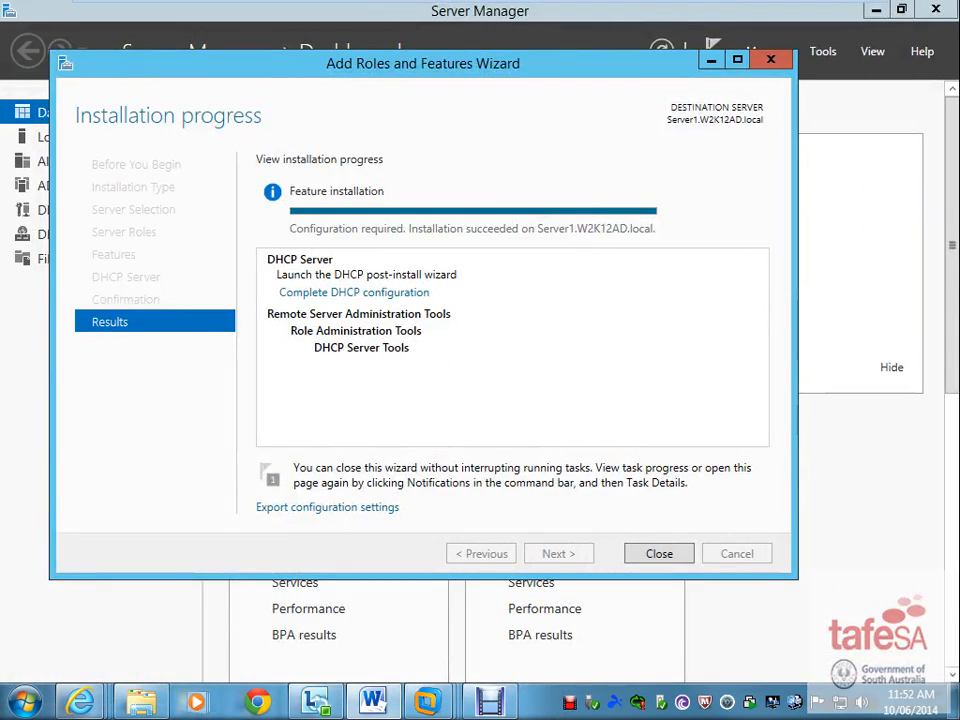
click(674, 562)
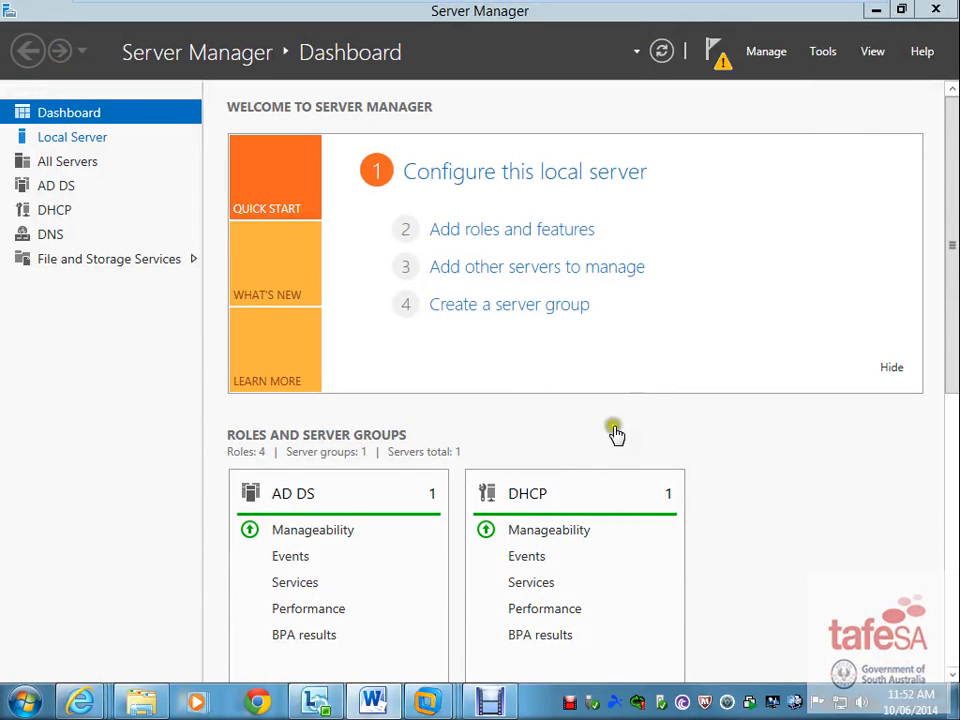
- Launch the DHCP console, expand server1 and IPv4, and start the New Scope wizard from IPv4
click(823, 51)
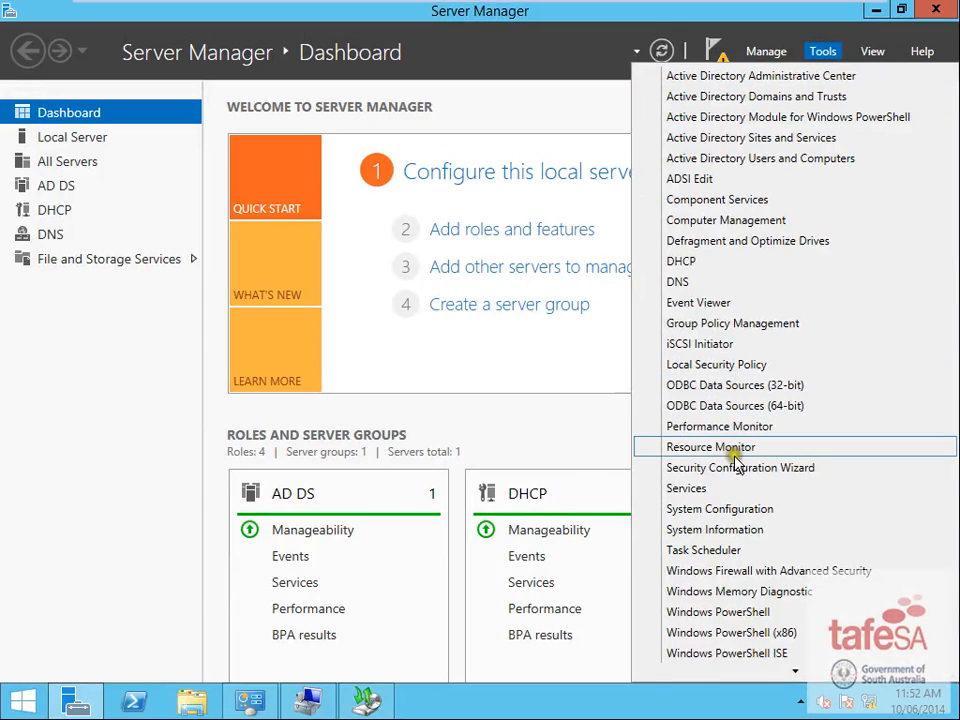
click(699, 262)
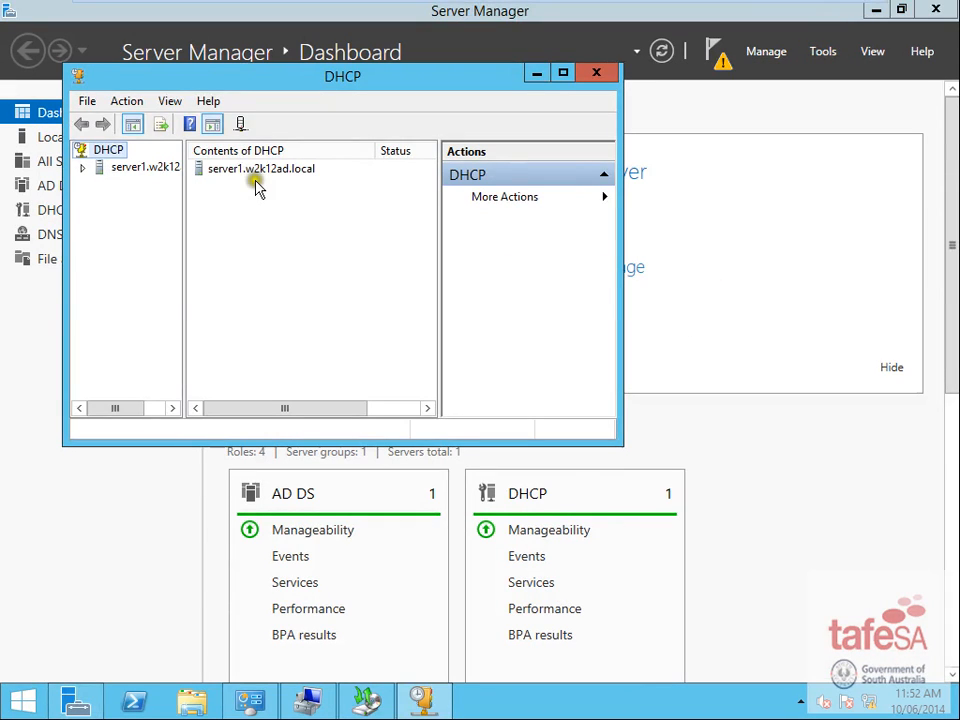
click(84, 168)
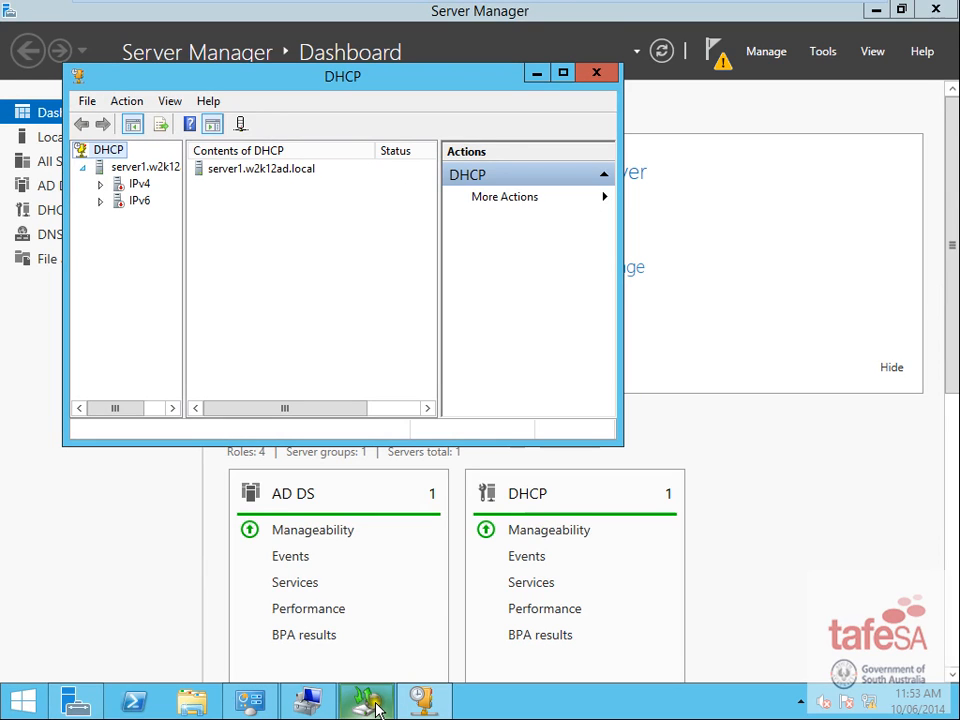
click(139, 185)
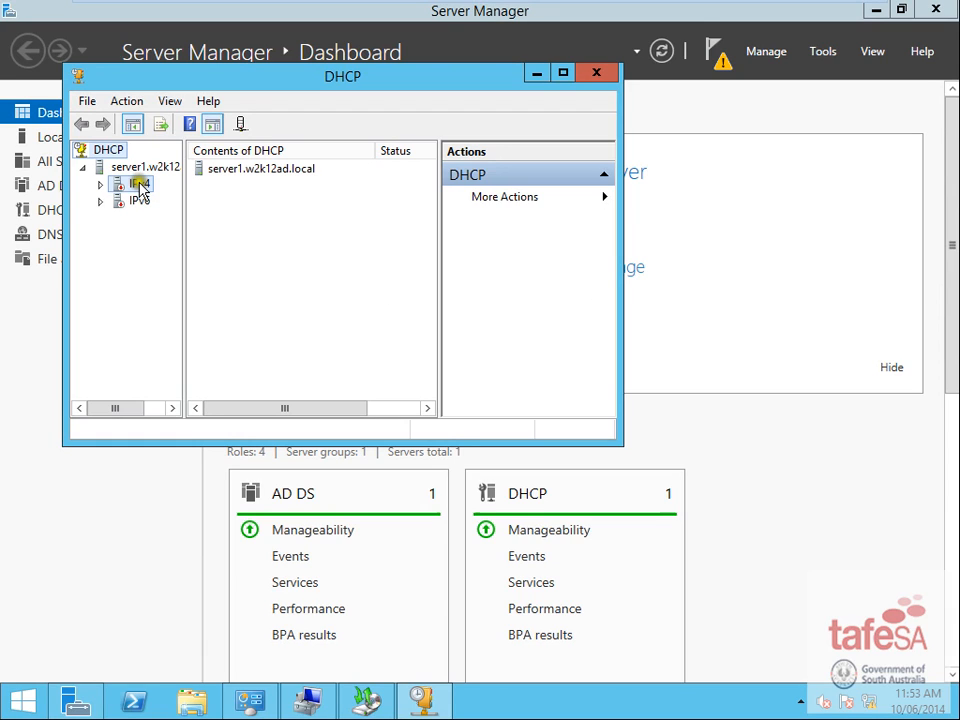
double_click(139, 186)
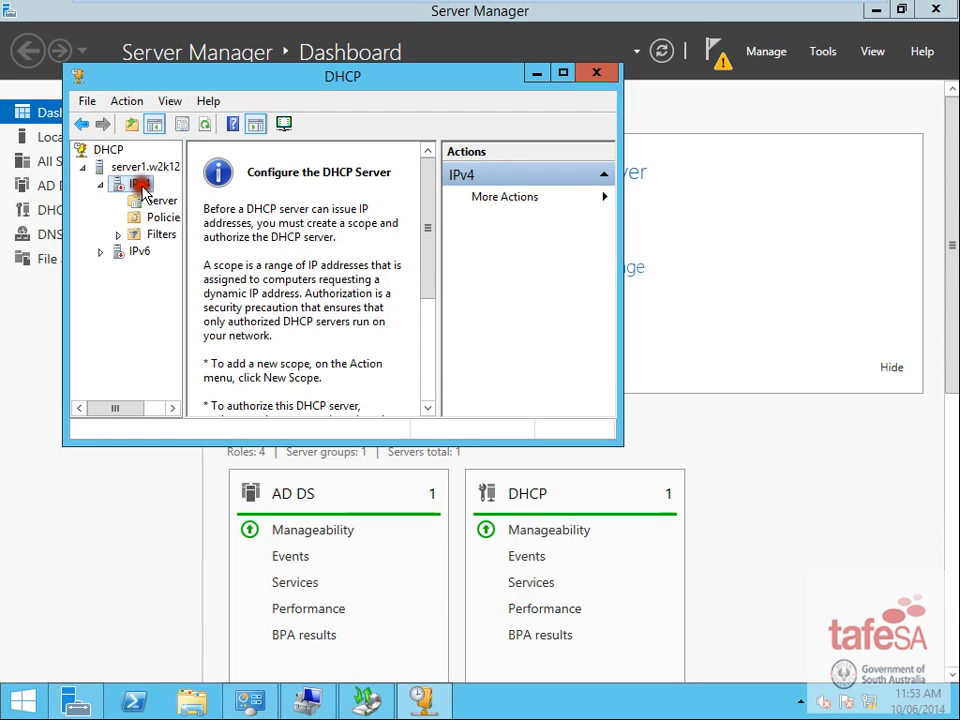
right_click(139, 188)
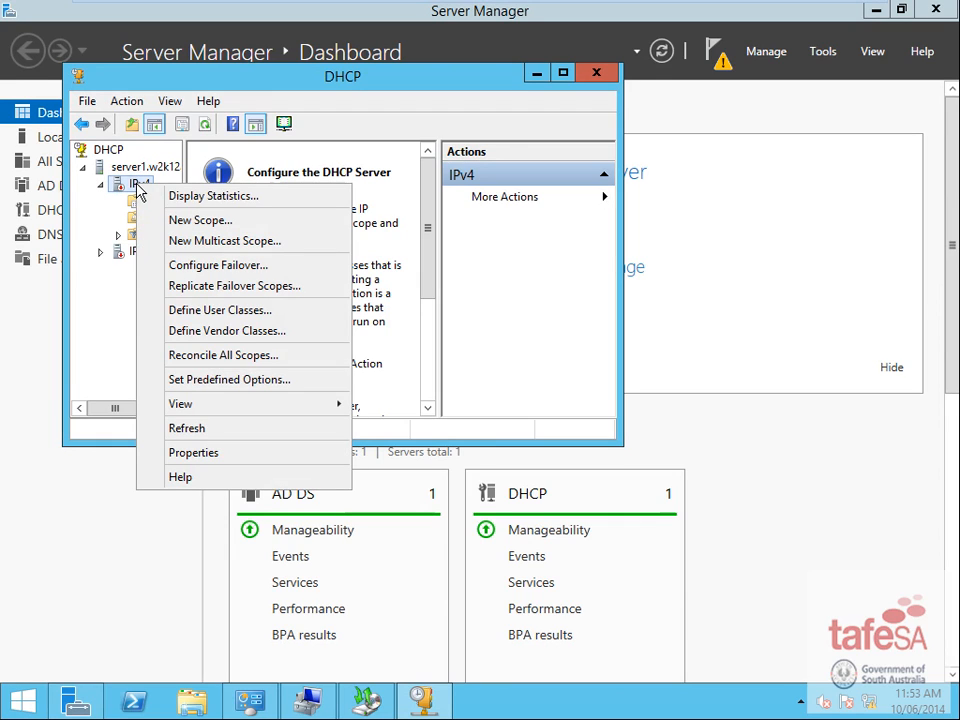
click(234, 221)
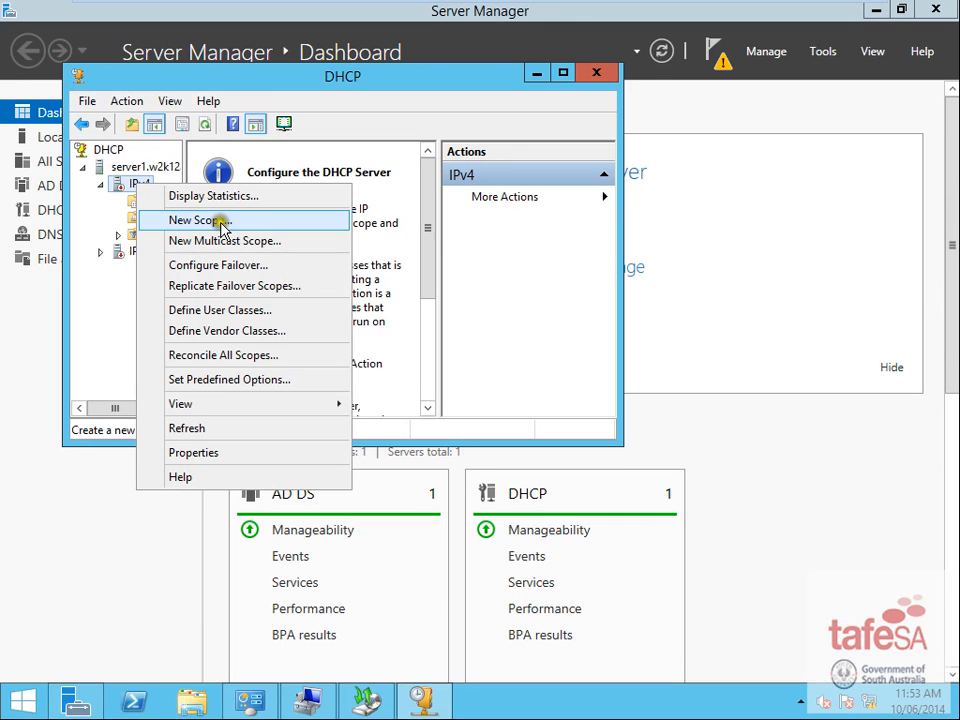
click(222, 226)
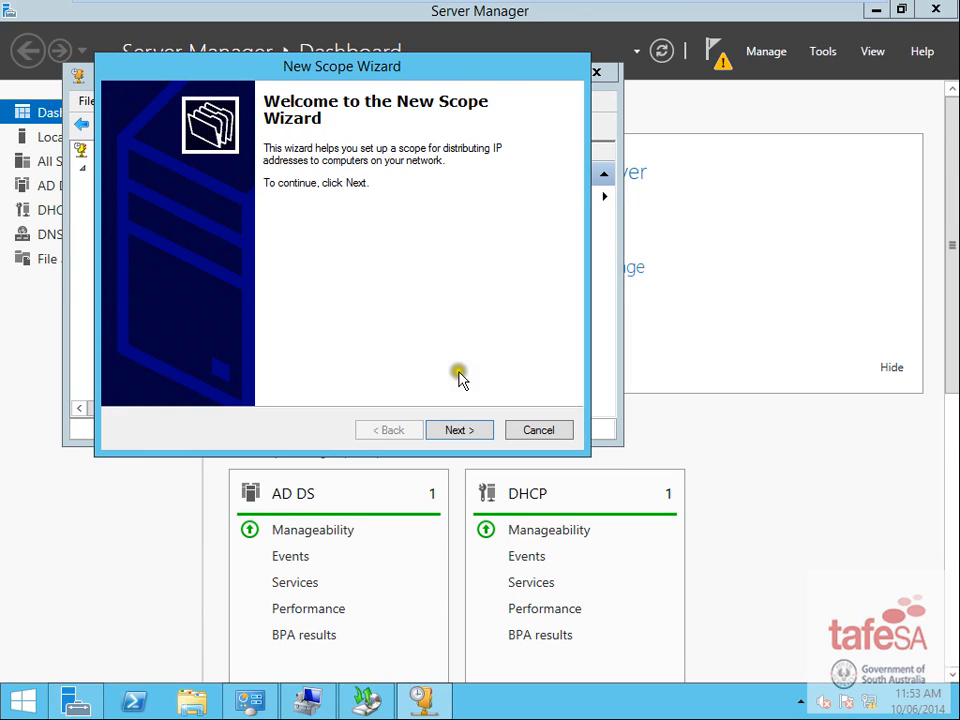
- Name the new scope 'test scope' and advance to the IP Address Range page
click(466, 430)
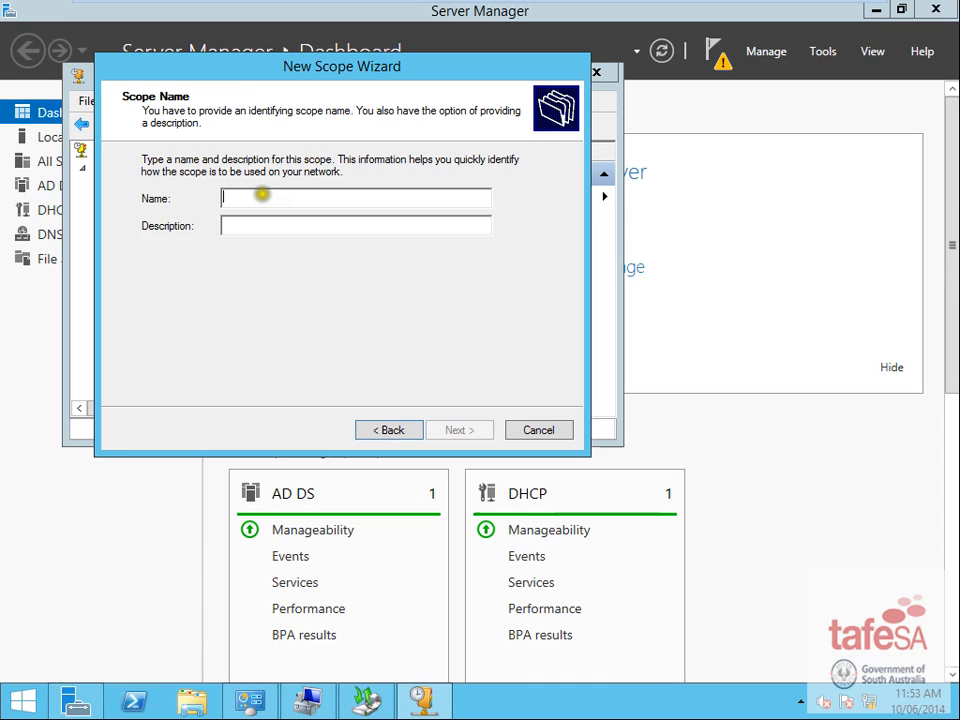
text(test sc)
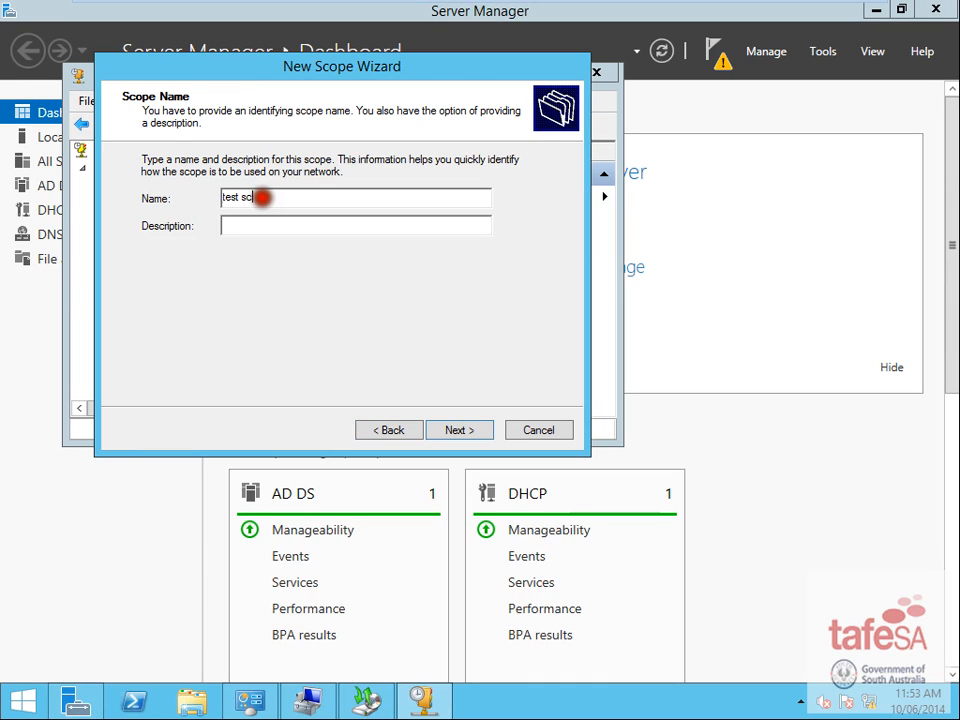
text(ope)
click(457, 432)
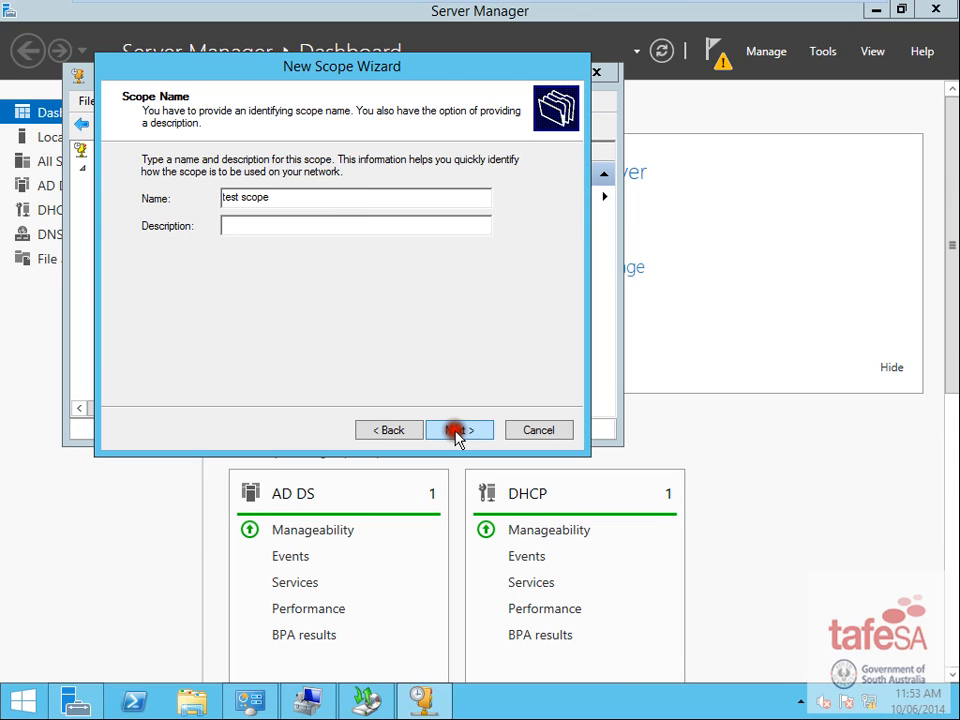
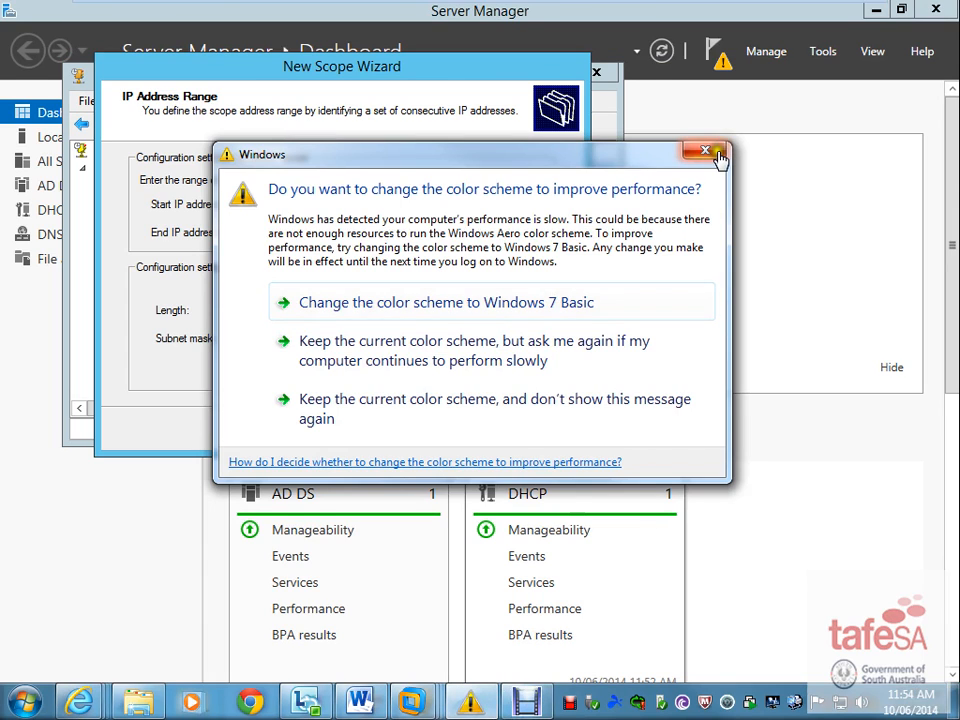
- Set the scope's address range to 192.168.20.101 through 192.168.20.200 with mask 255.255.255.0
click(706, 152)
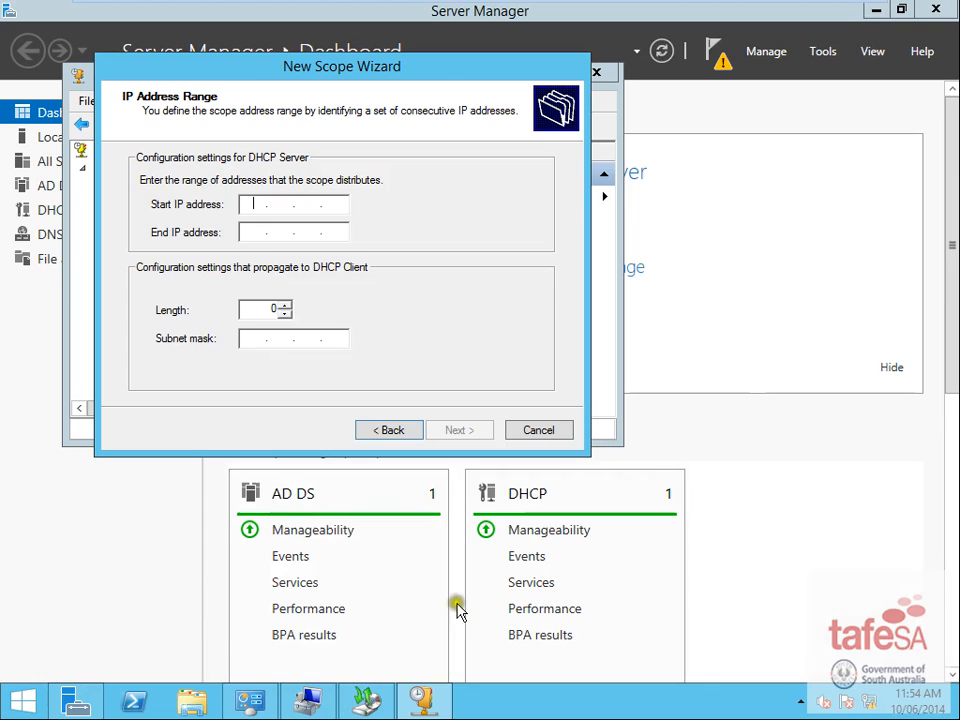
click(250, 204)
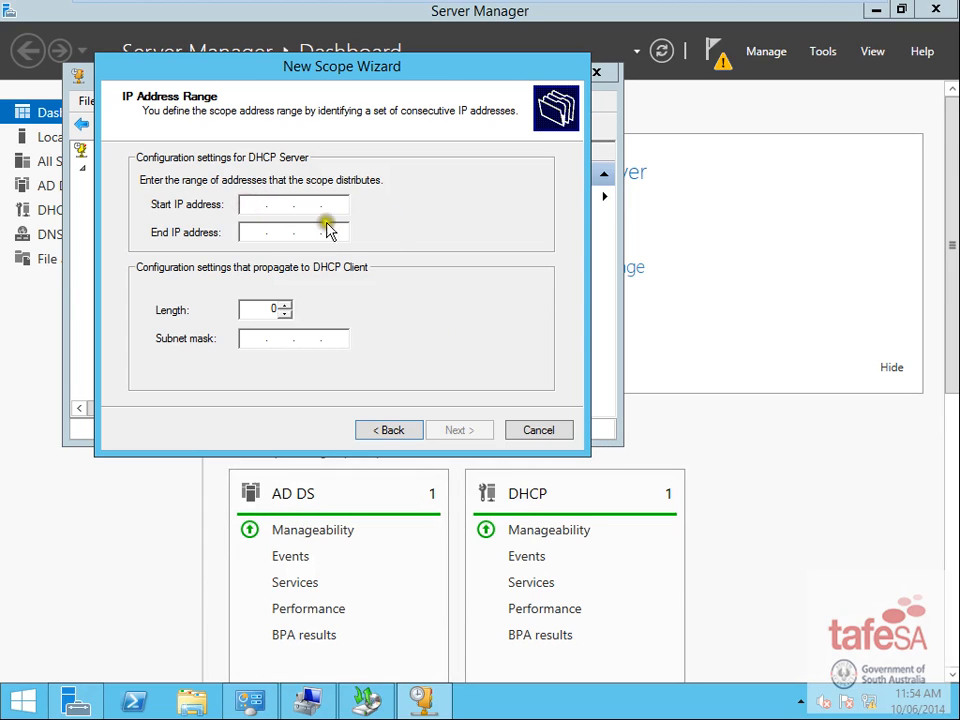
text(19)
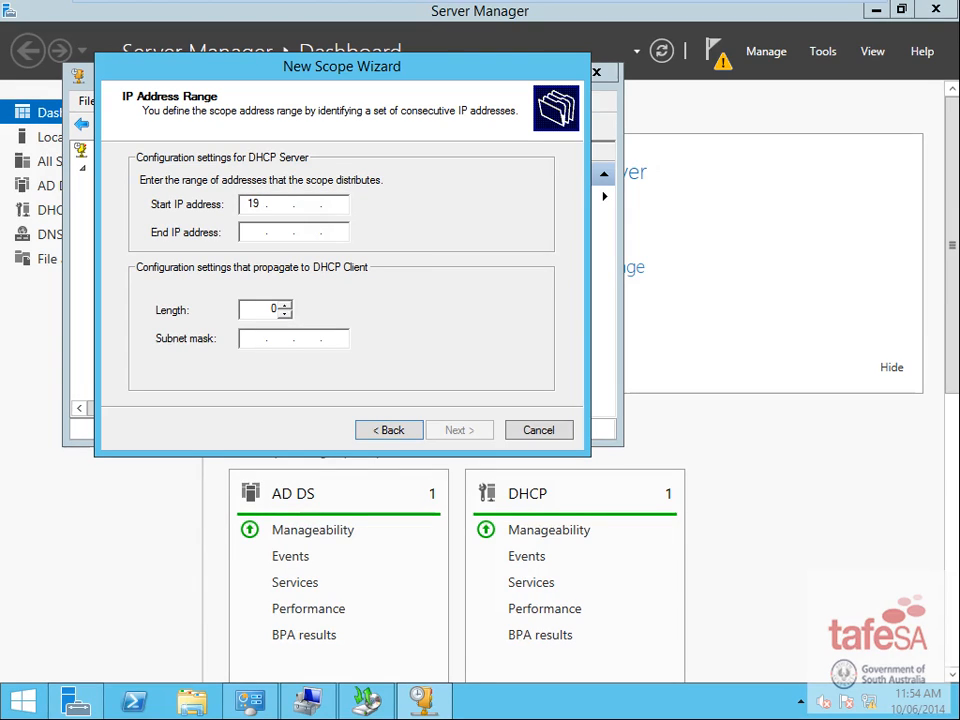
text(2 . 168 . 20 . 101)
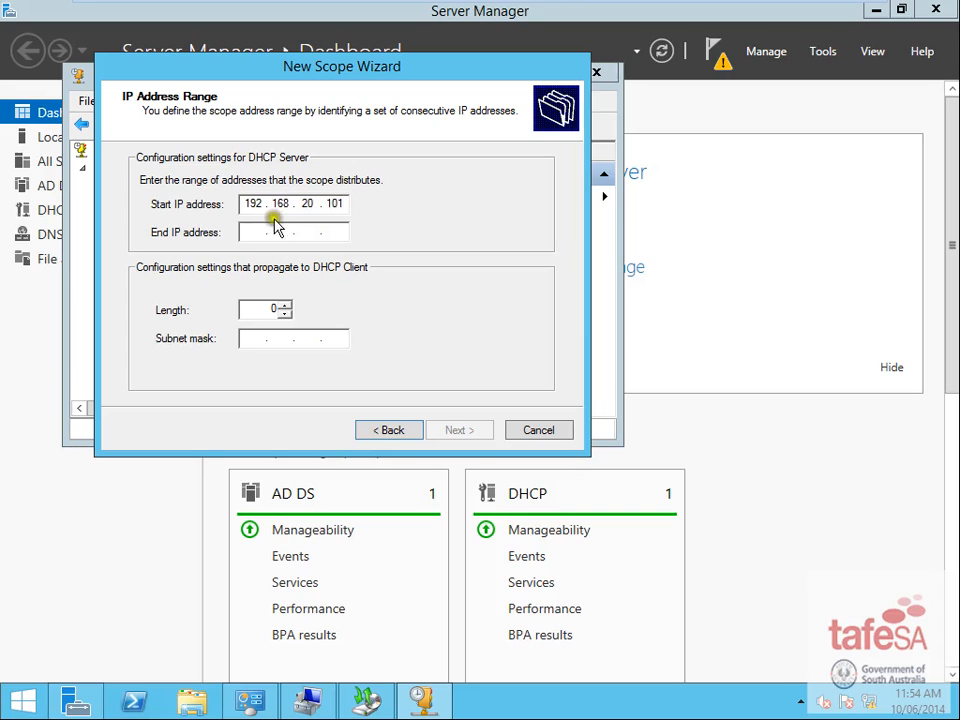
click(252, 233)
text(192 . )
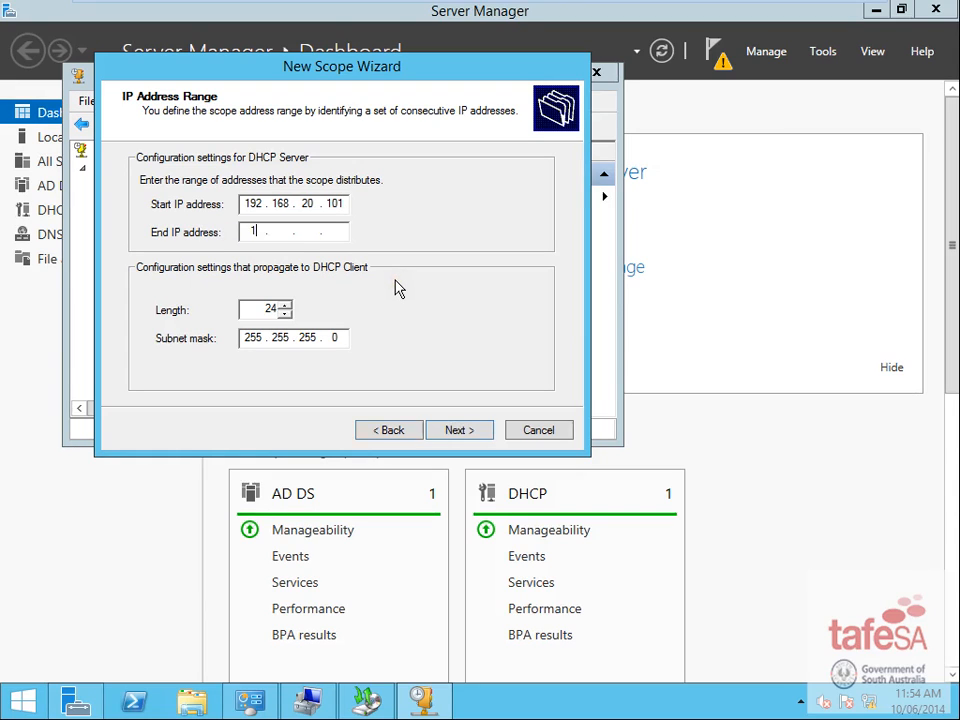
text(168 . 20 . 200)
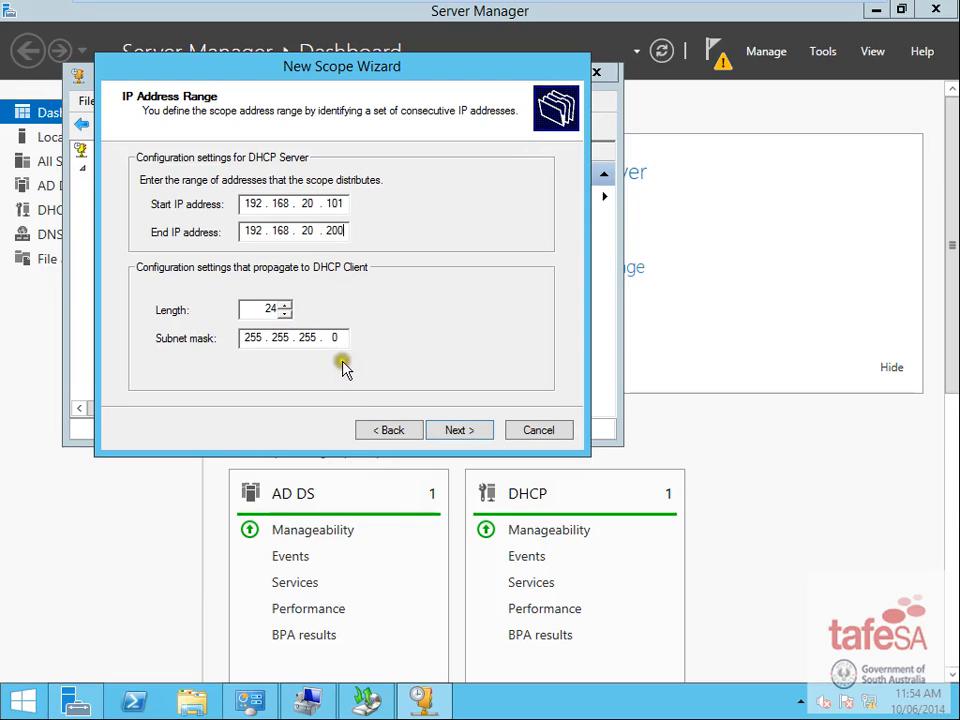
click(478, 438)
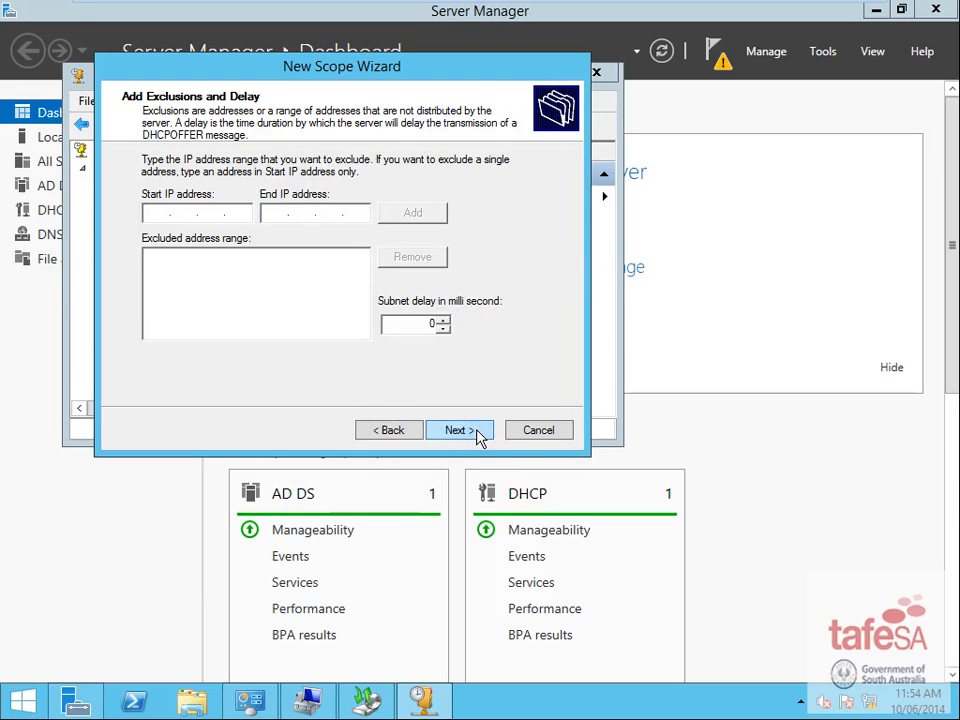
- Skip exclusions, keep the default lease, and add router 192.168.20.1 as the default gateway
click(476, 432)
click(476, 432)
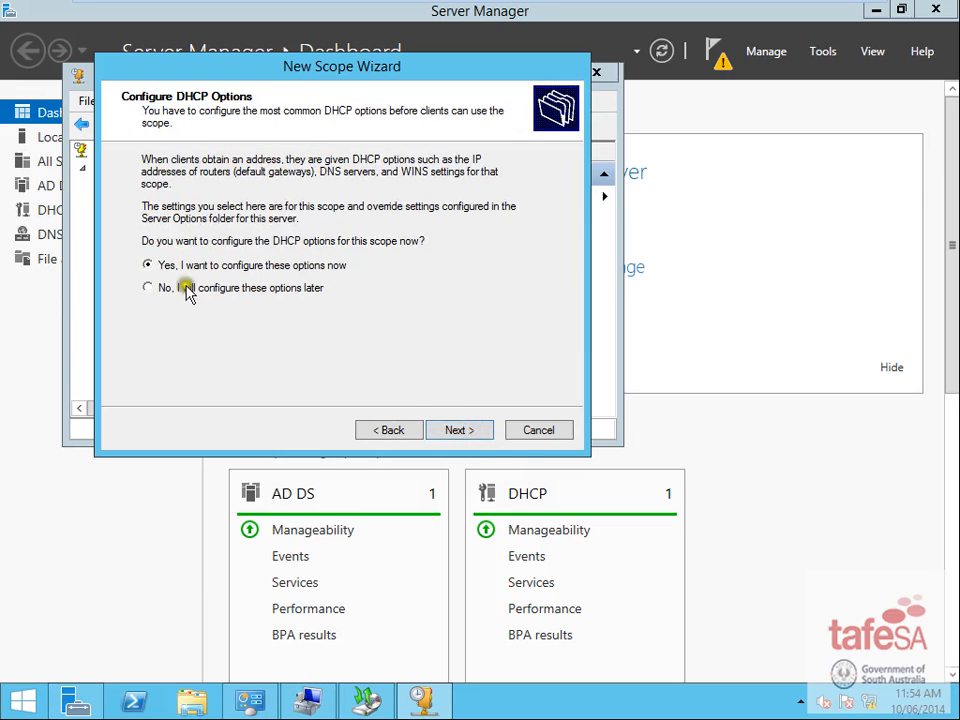
click(460, 430)
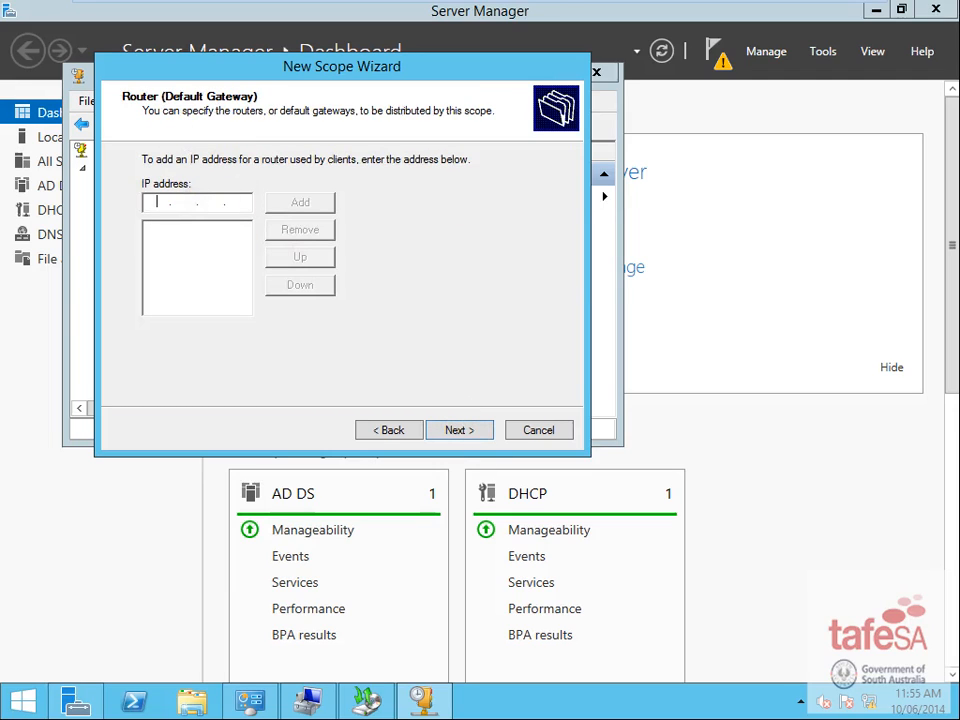
text(192 . 168 . 20 . 1)
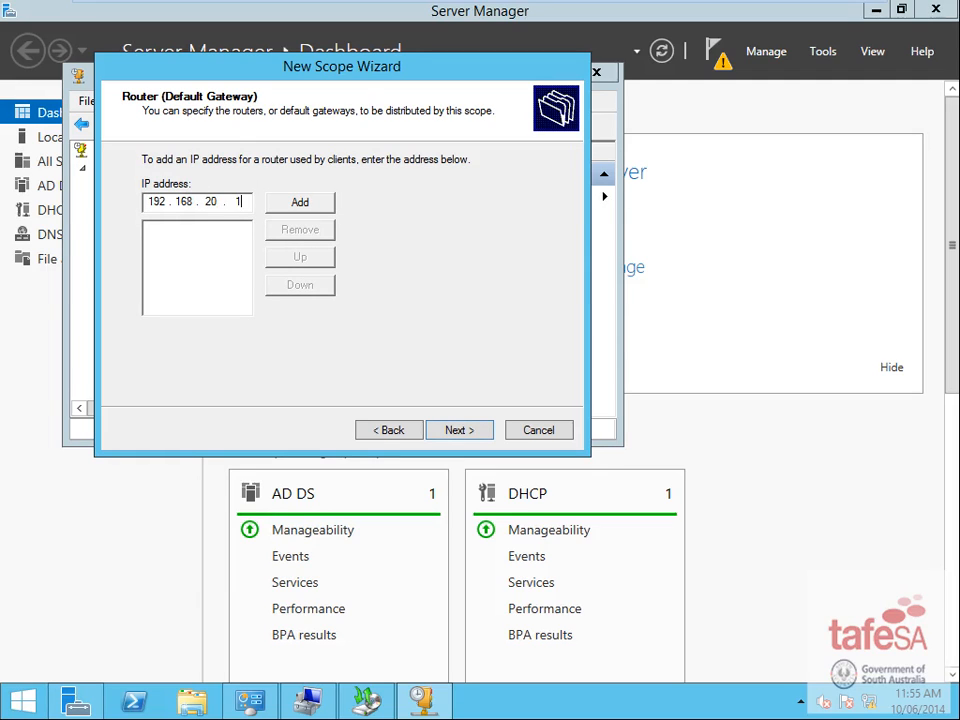
click(324, 200)
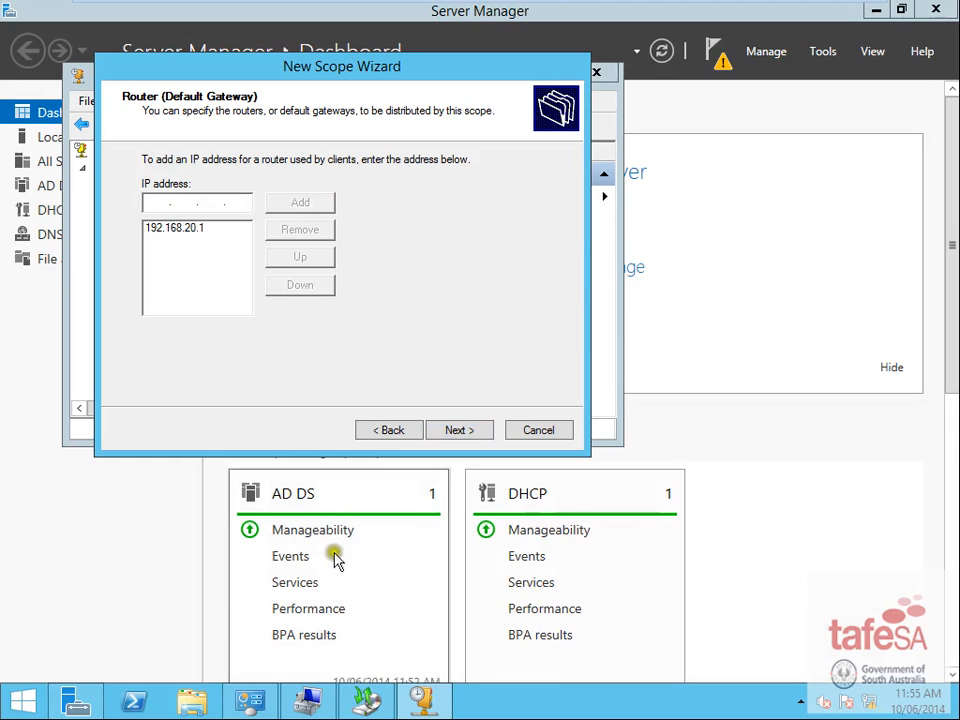
- Accept the W2K12AD.local domain and DNS server, skip WINS, and activate the scope
click(470, 429)
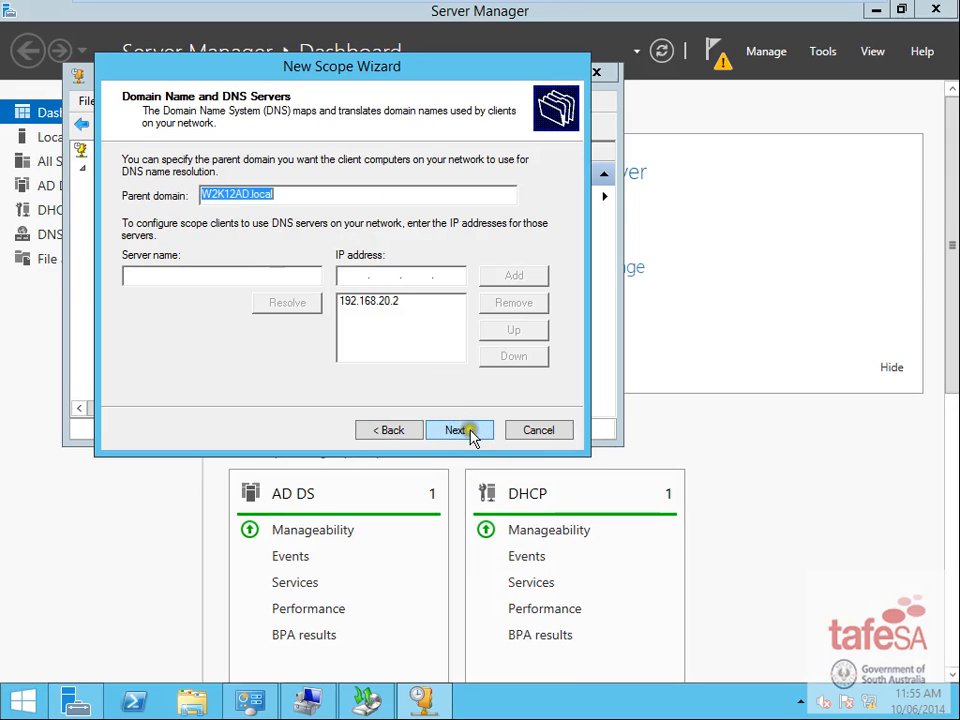
click(458, 430)
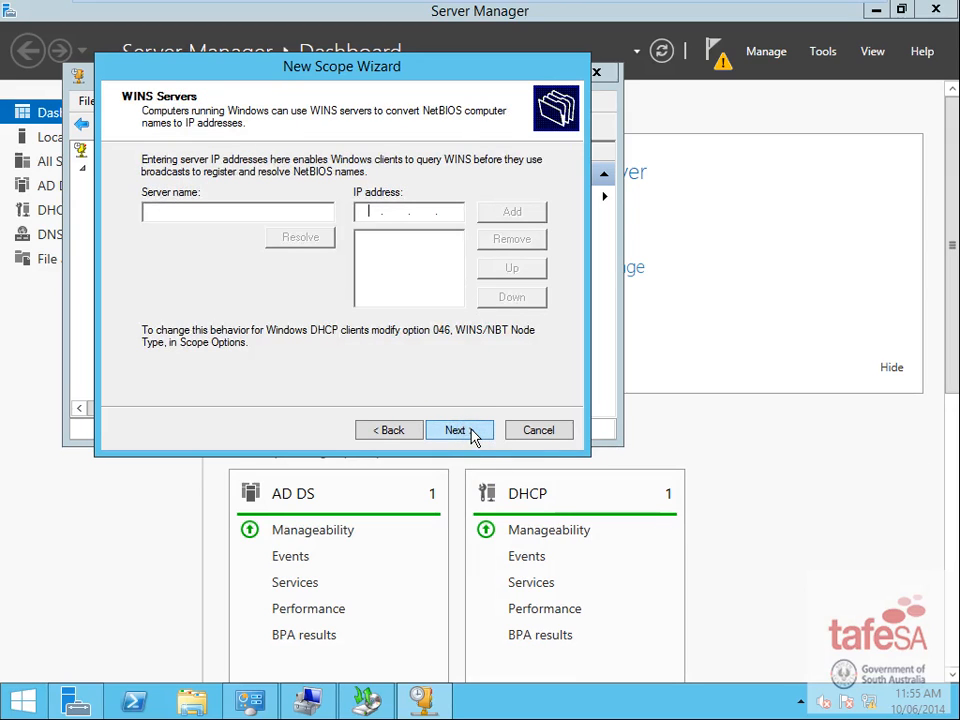
click(472, 430)
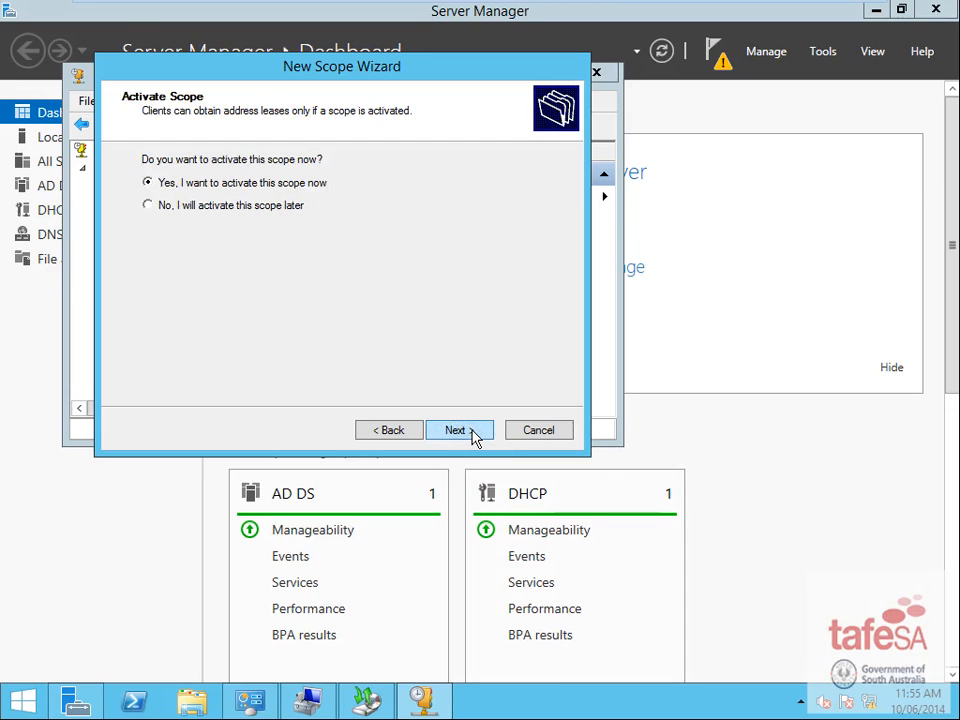
click(472, 432)
click(472, 432)
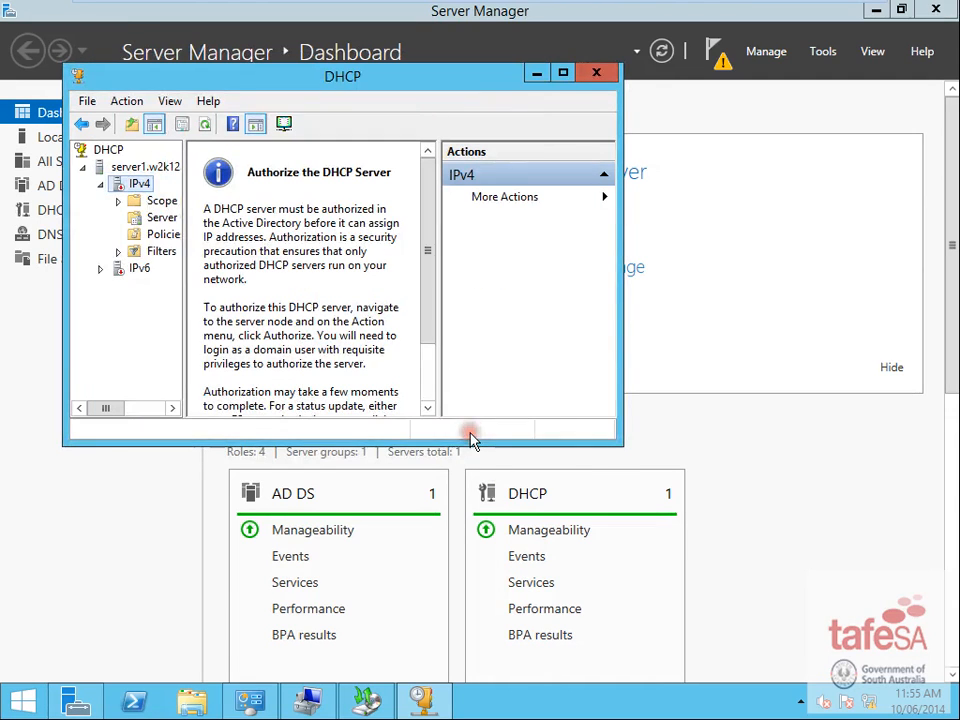
- Maximize the DHCP console, authorize server1, and refresh so the test scope shows Active
right_click(136, 190)
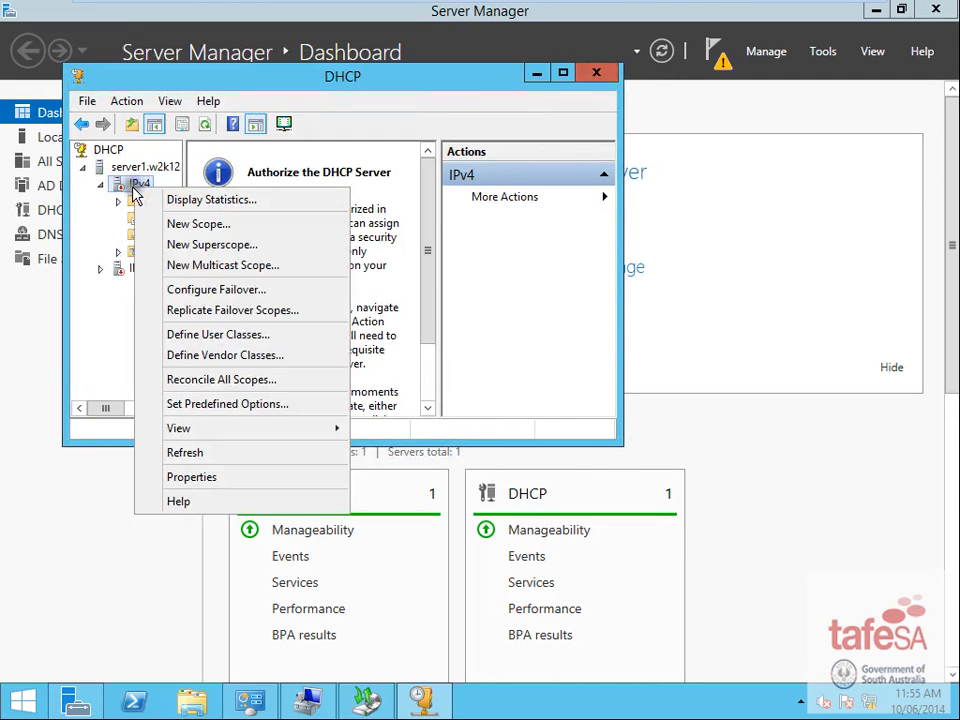
click(386, 272)
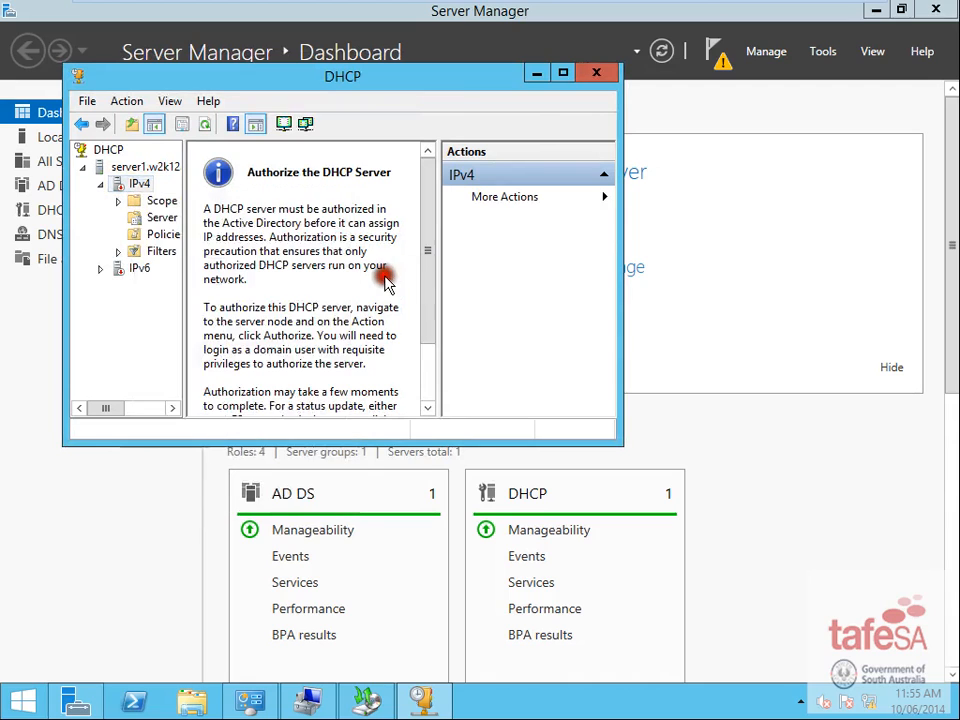
click(563, 73)
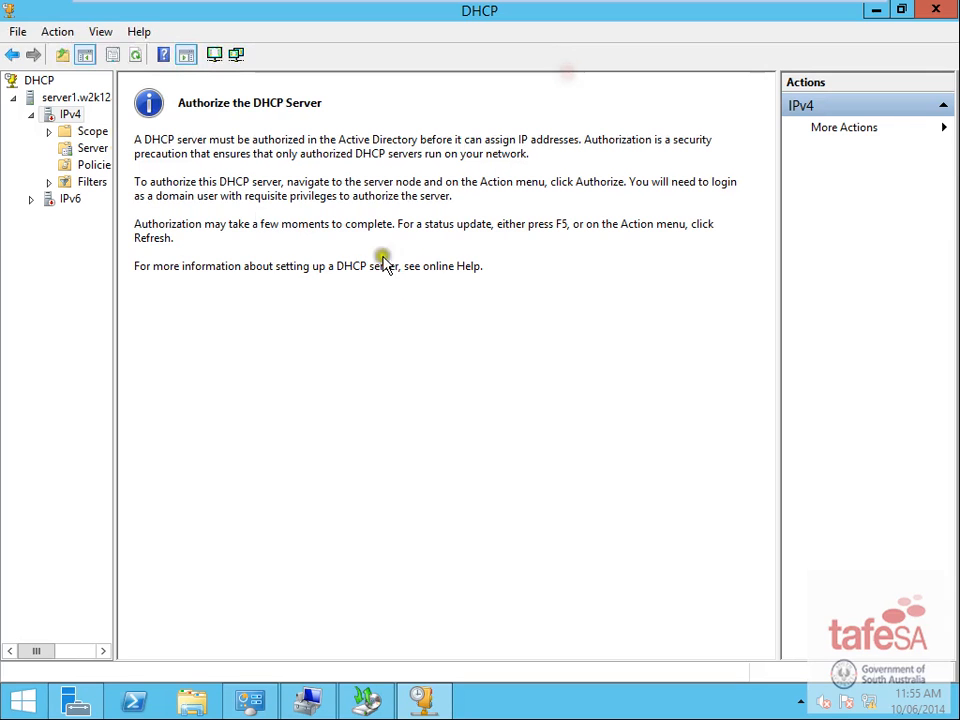
right_click(63, 100)
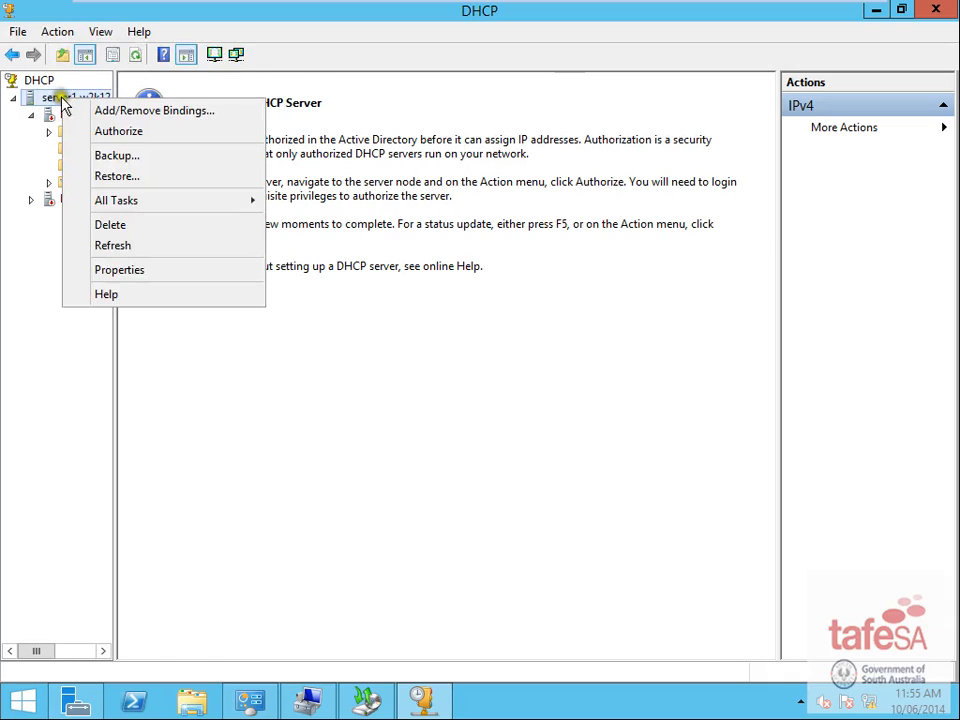
click(120, 131)
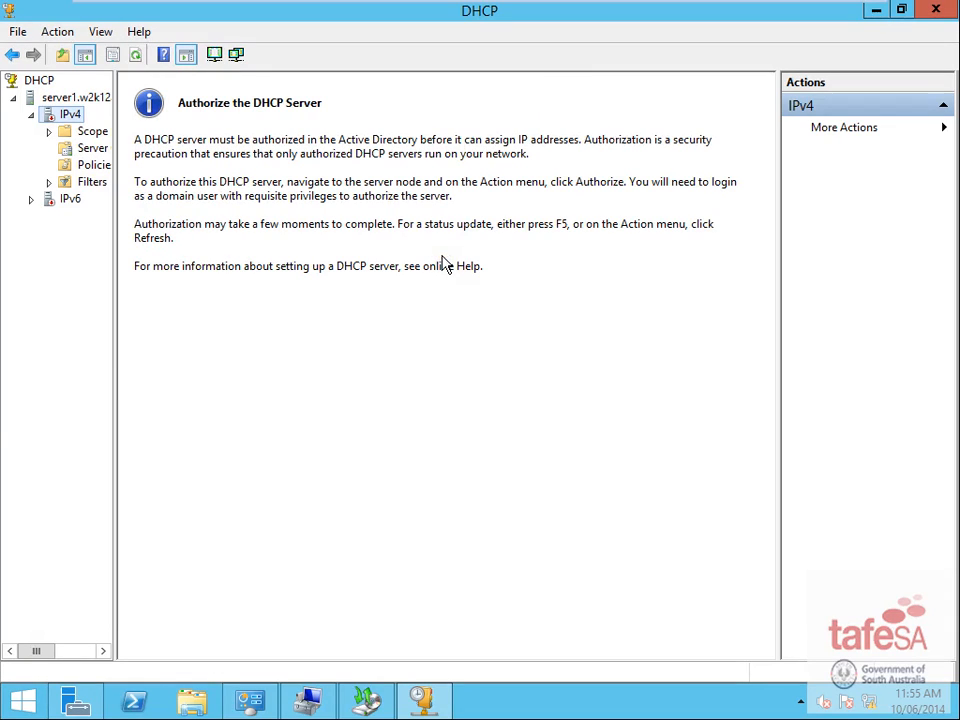
key(F5)
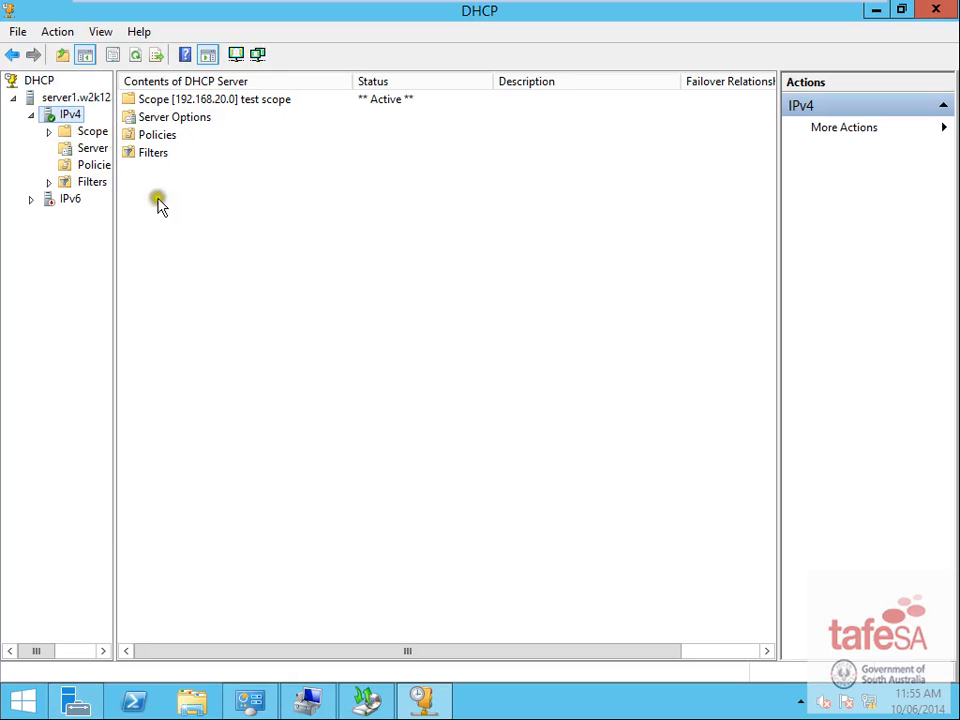
- On the Windows 7 VM, open the Local Area Connection's IPv4 properties
mouse_move(471, 6)
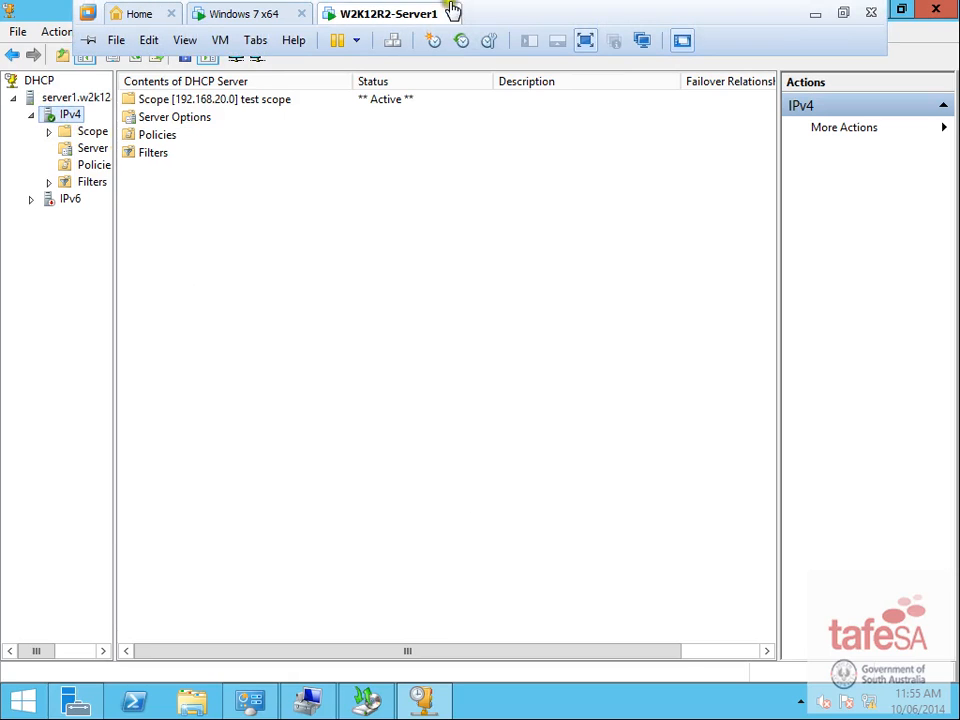
click(245, 15)
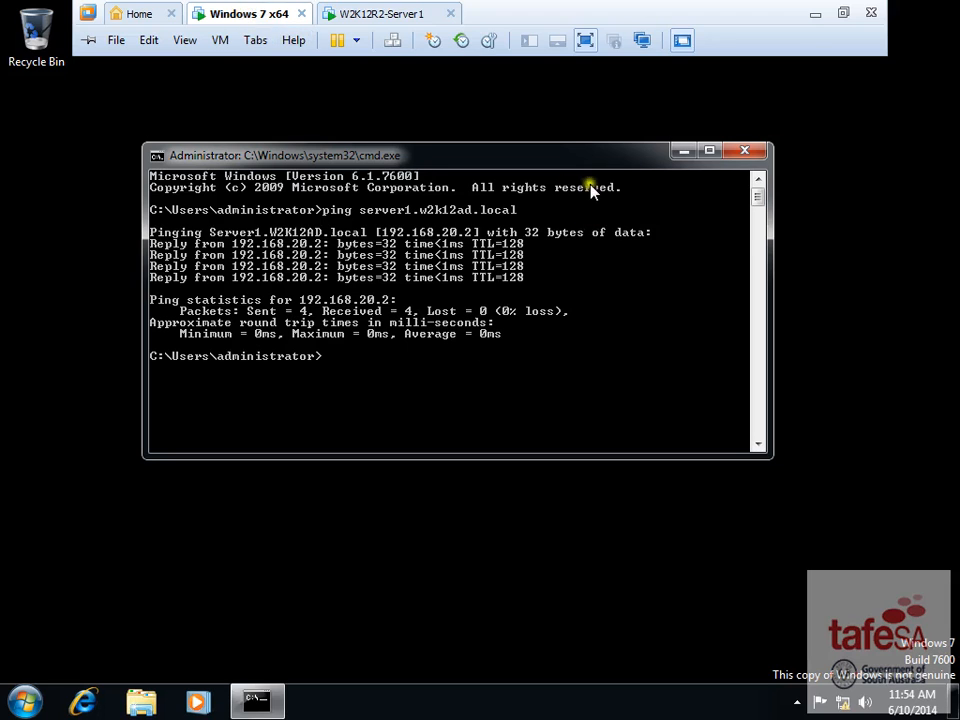
right_click(846, 705)
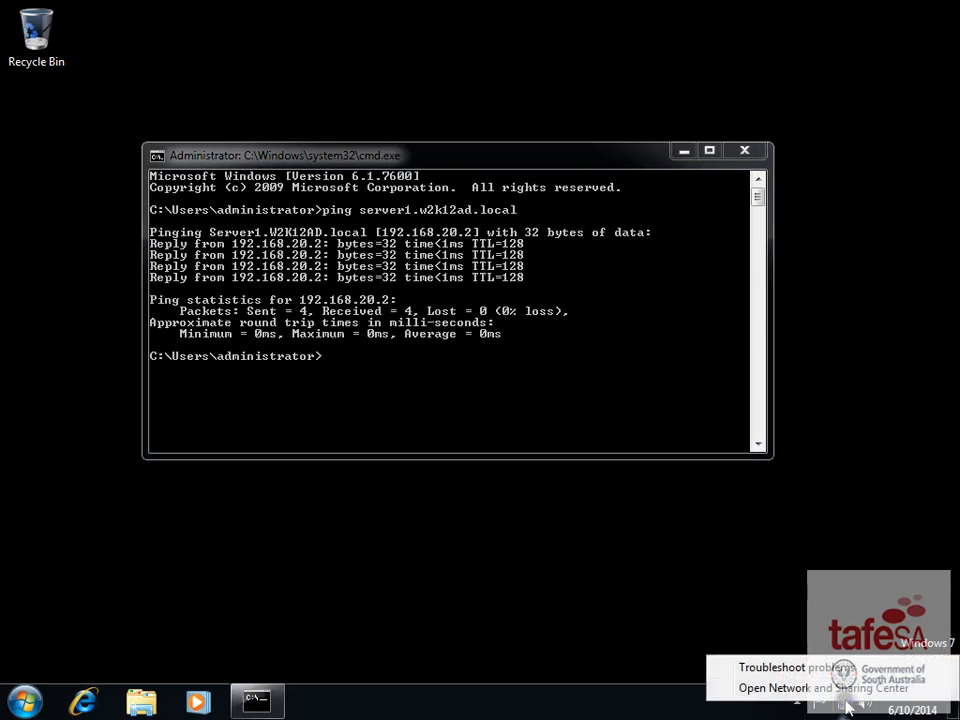
click(812, 688)
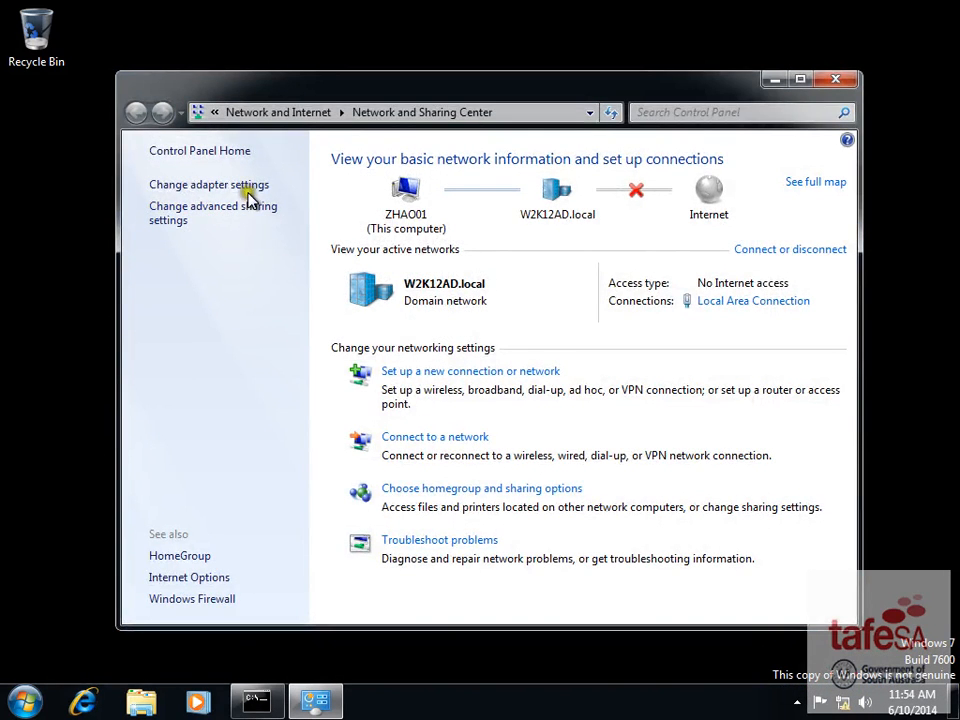
click(249, 189)
right_click(261, 184)
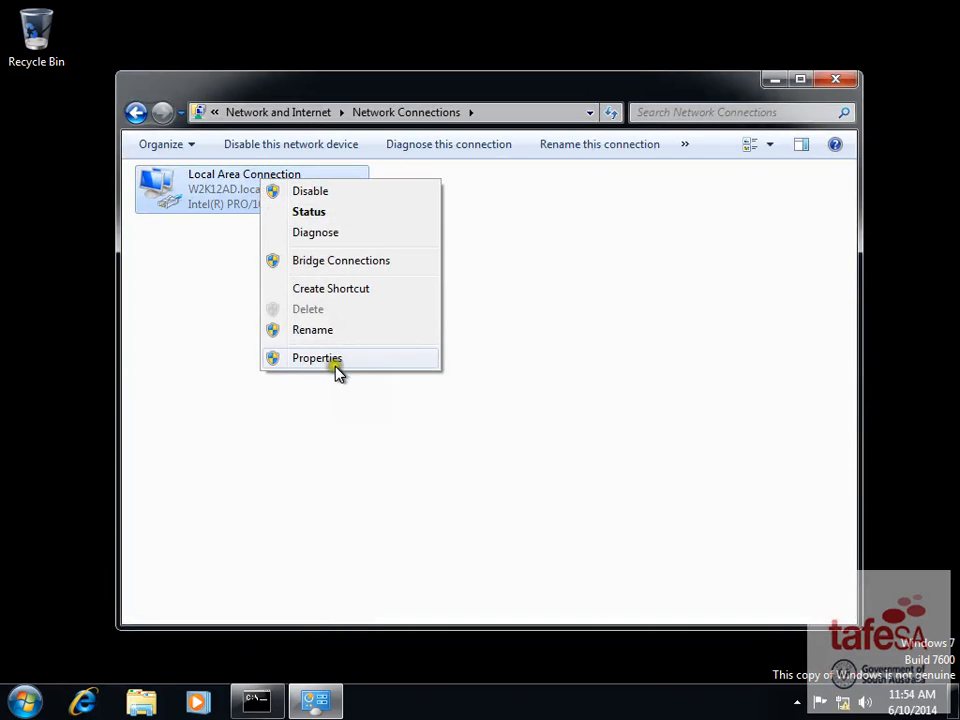
click(338, 370)
click(292, 375)
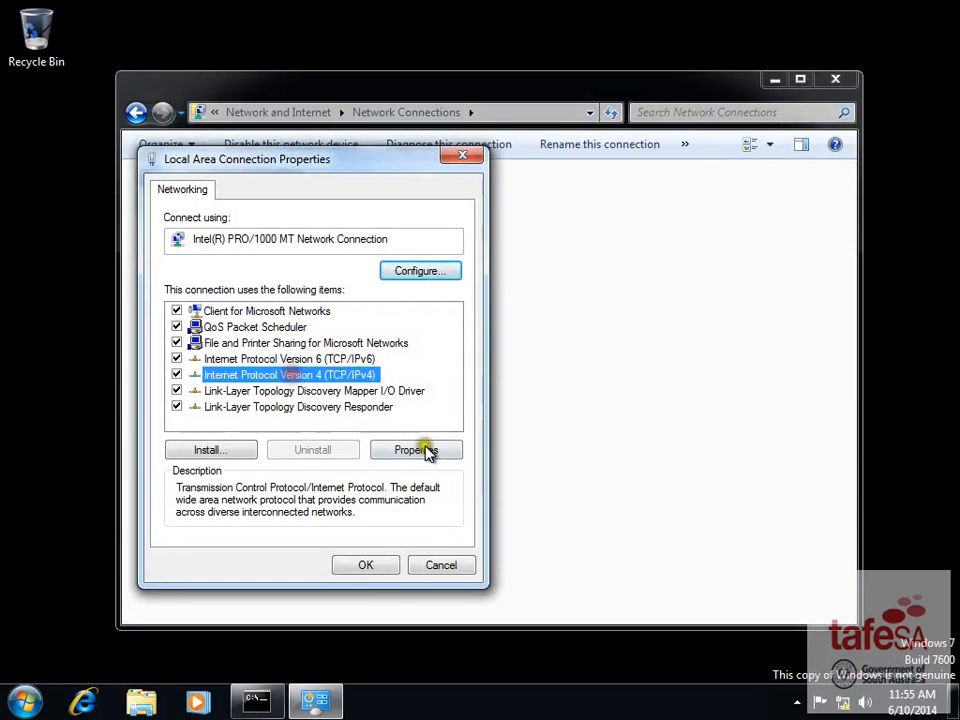
click(414, 450)
- Set IPv4 to obtain IP and DNS addresses automatically and close the network windows
click(211, 345)
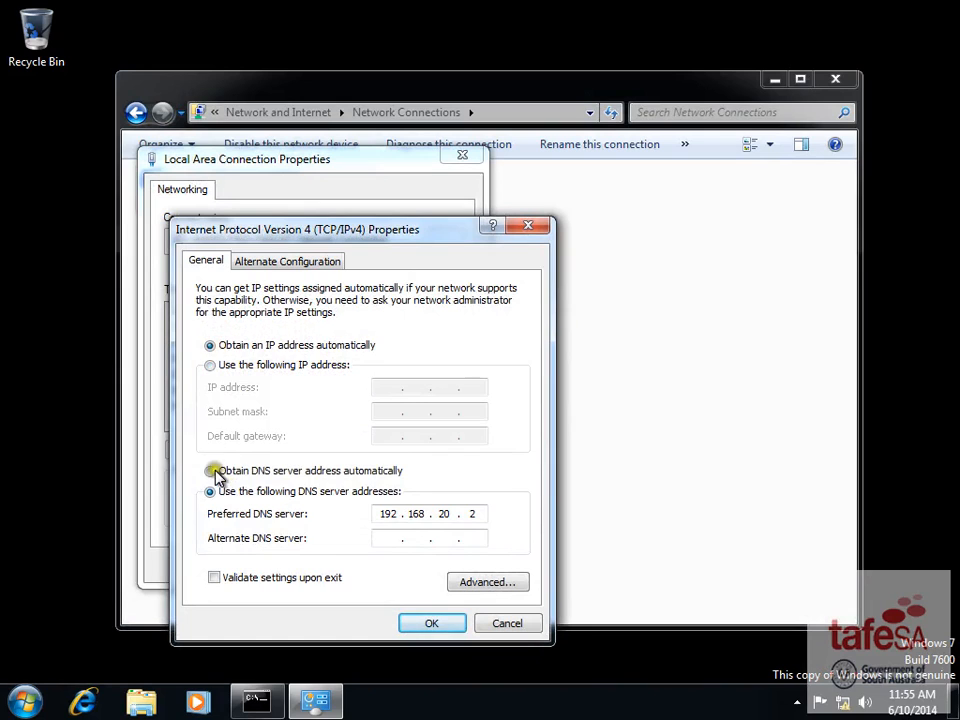
click(211, 471)
click(429, 621)
click(365, 565)
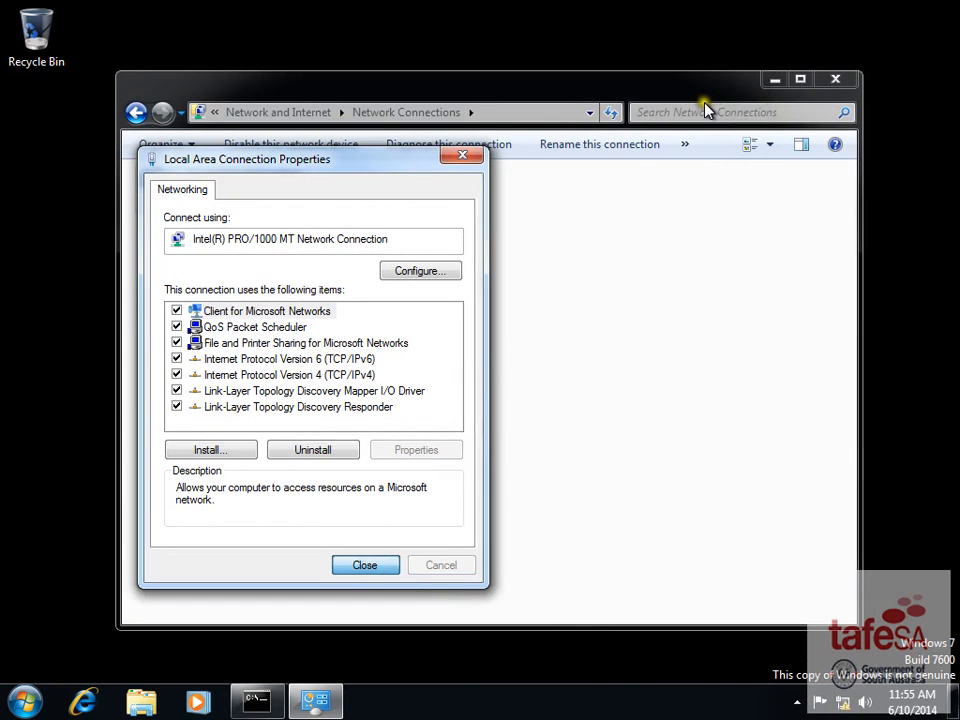
click(374, 568)
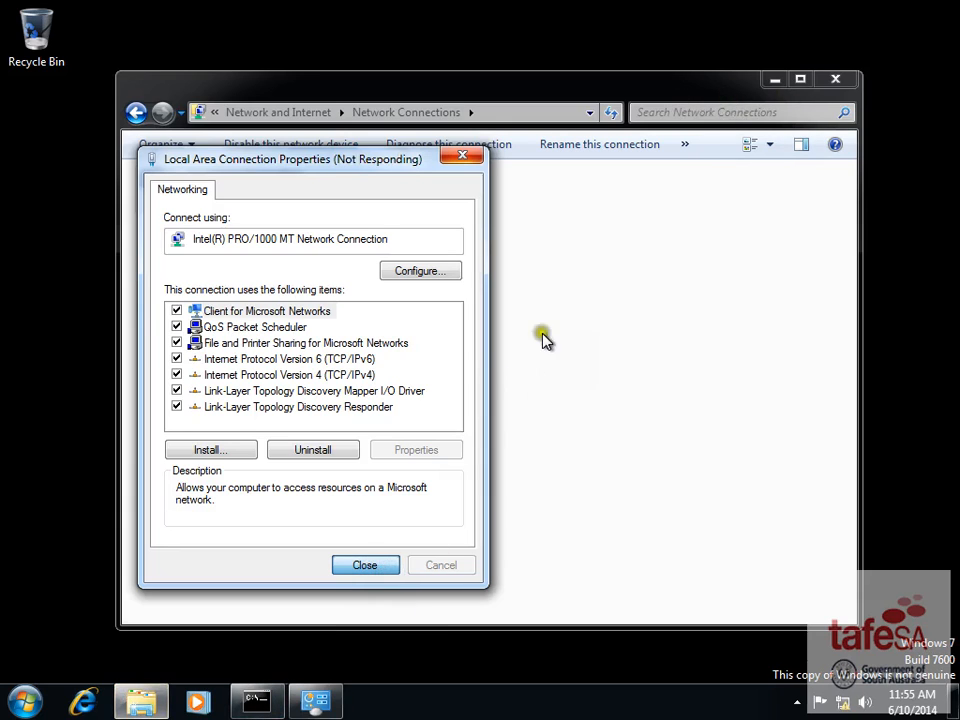
click(255, 700)
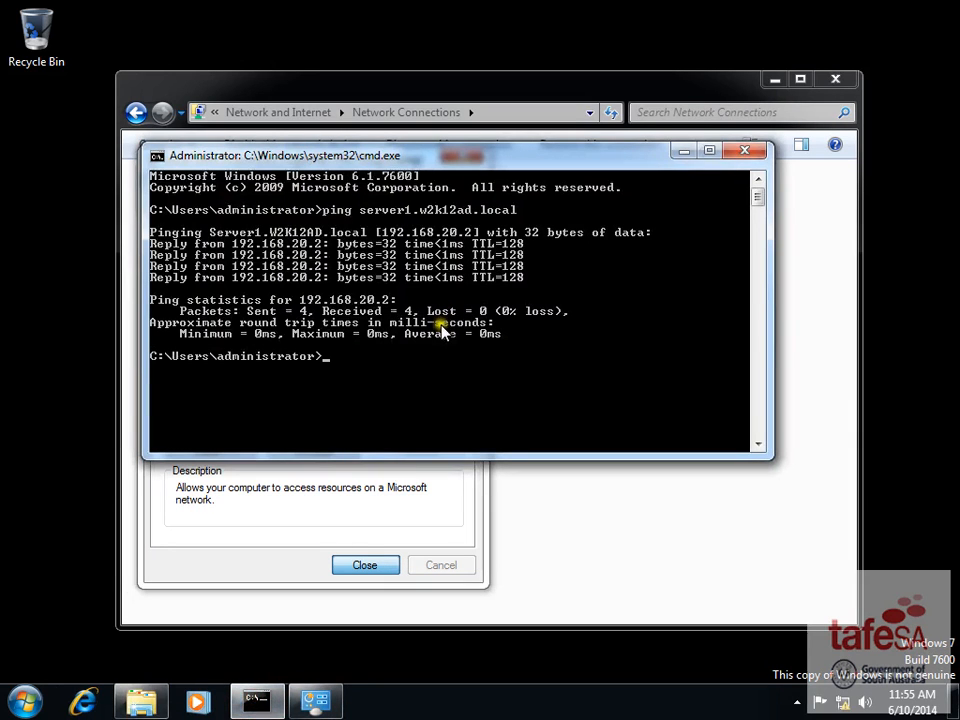
click(394, 571)
click(777, 467)
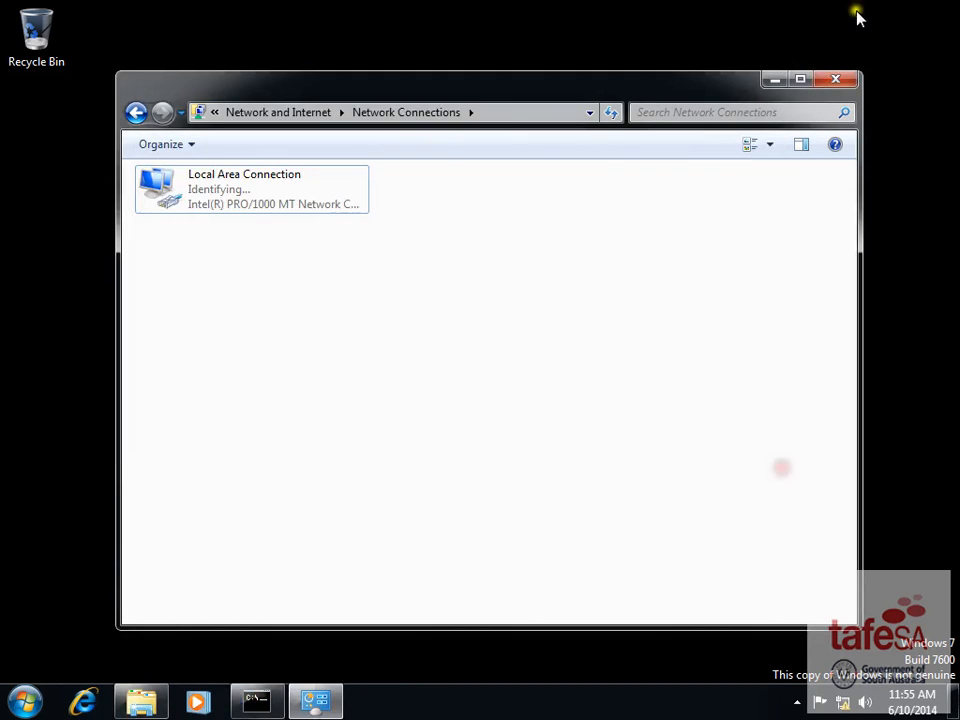
click(837, 80)
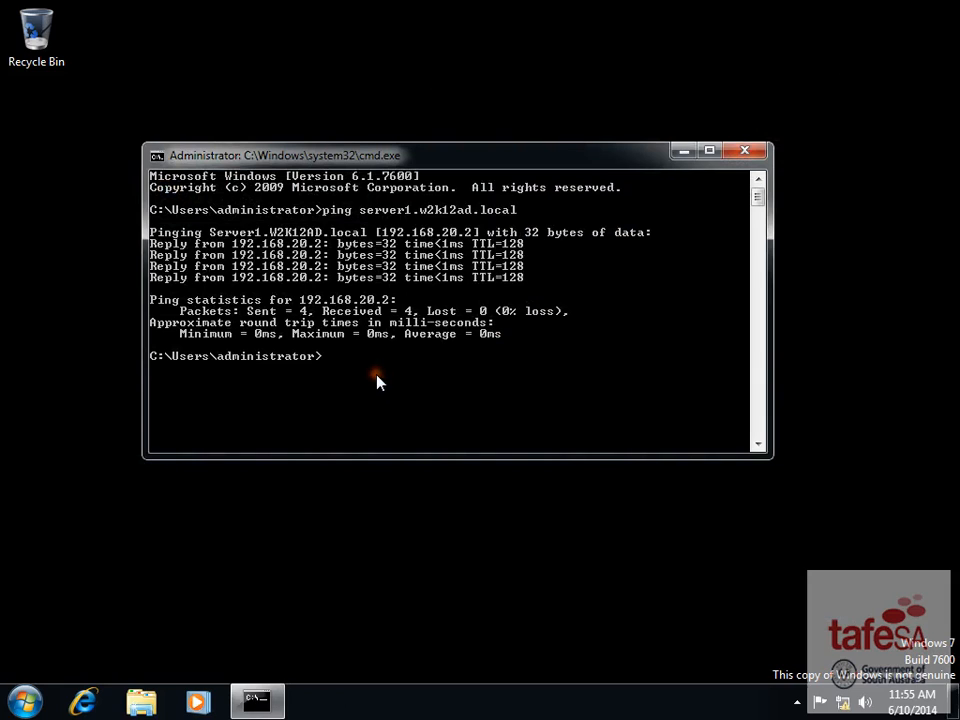
- Run ipconfig /all to confirm the 192.168.20.101 lease from DHCP server 192.168.20.2
text(ipconfig /all)
key(Return)
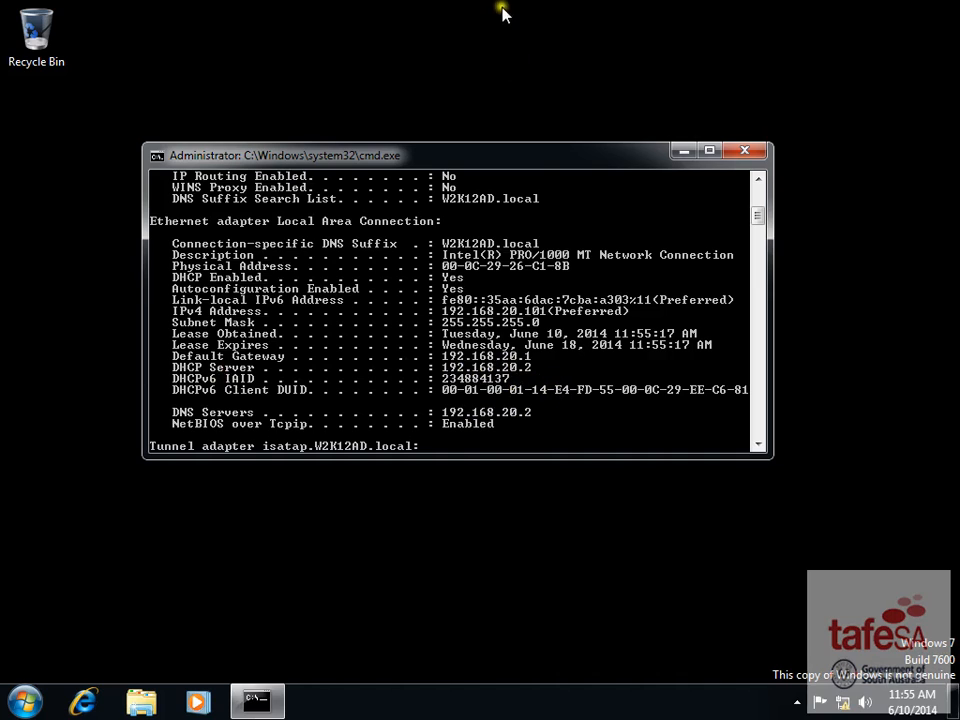
mouse_move(525, 6)
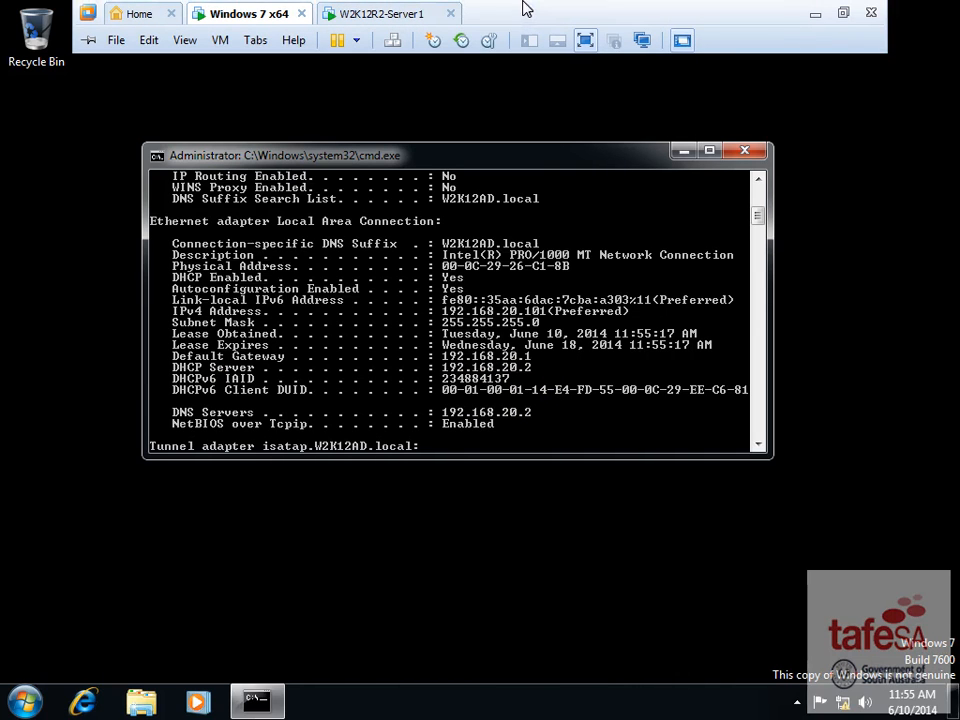
- Return to the server VM, scroll the Word task sheet to tasks 8 and 9, and move it aside
click(394, 14)
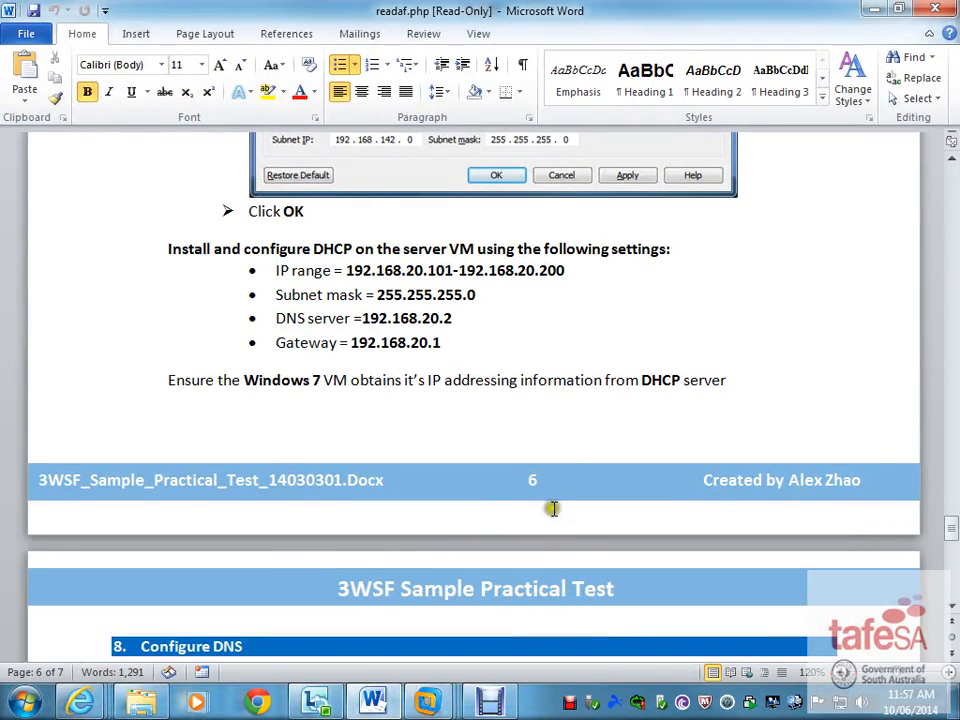
scroll(394, 431, down, 2)
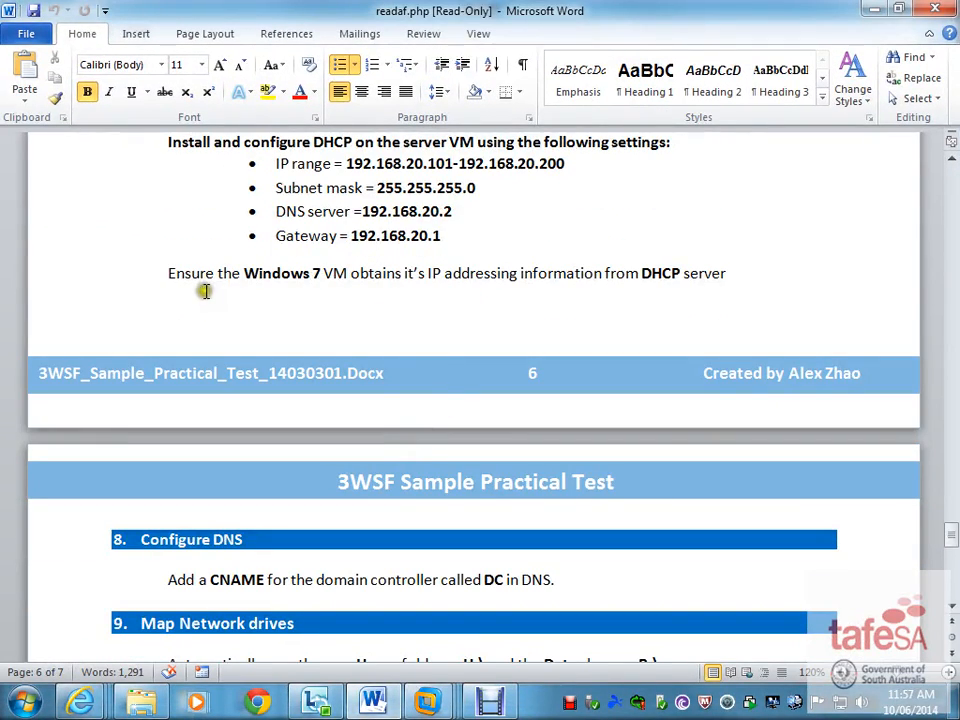
scroll(443, 485, down, 3)
scroll(445, 481, down, 1)
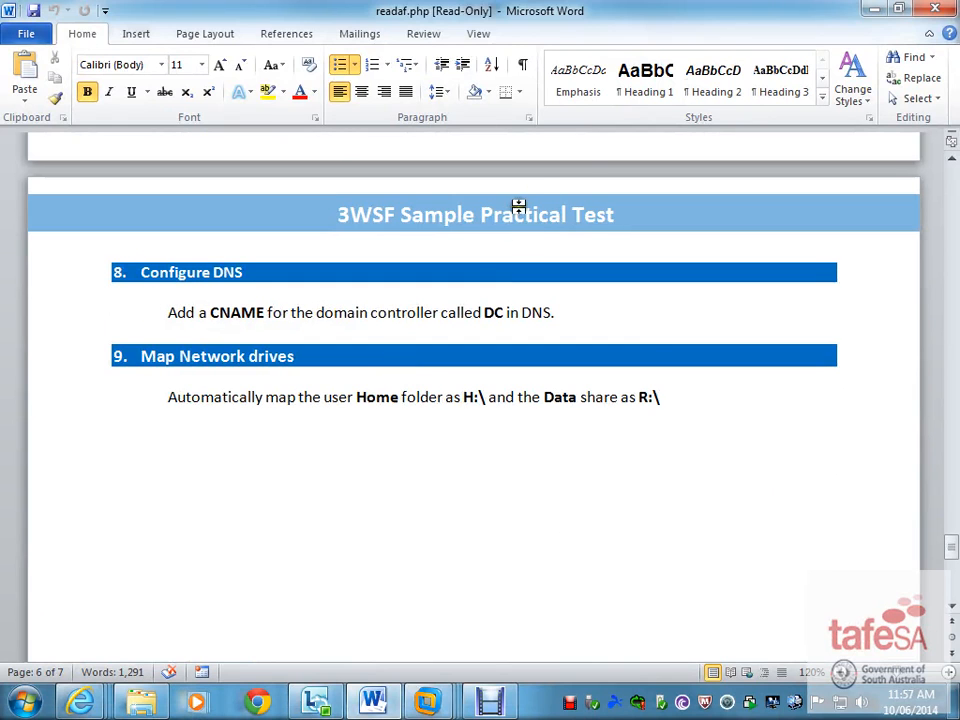
drag(757, 10, 0, 60)
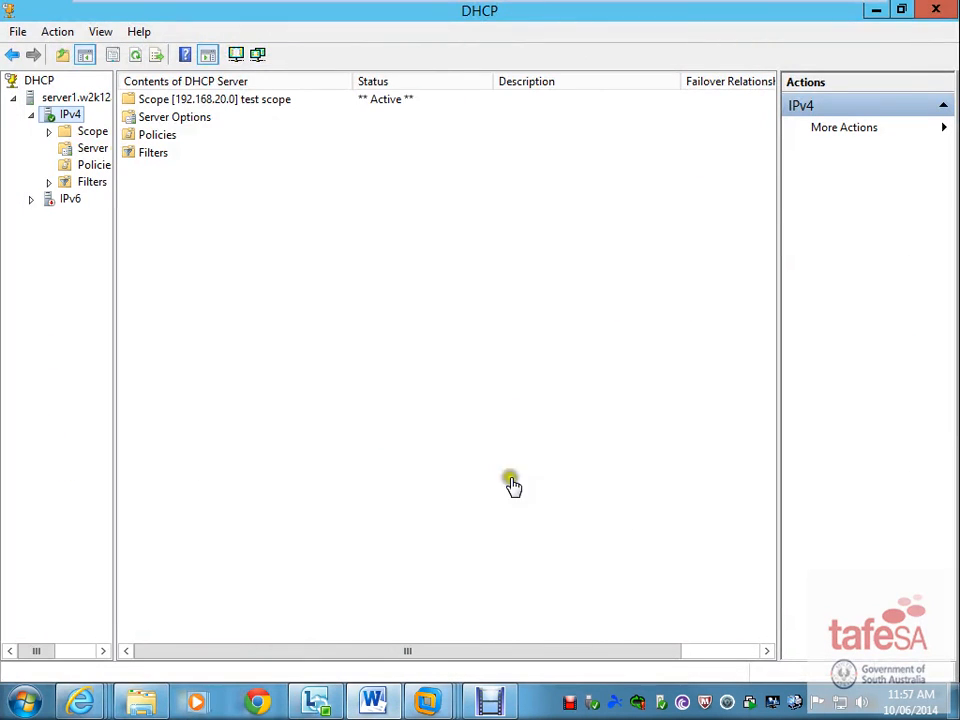
- Launch DNS Manager from Server Manager Tools and display the W2K12AD.local zone's host records
click(876, 12)
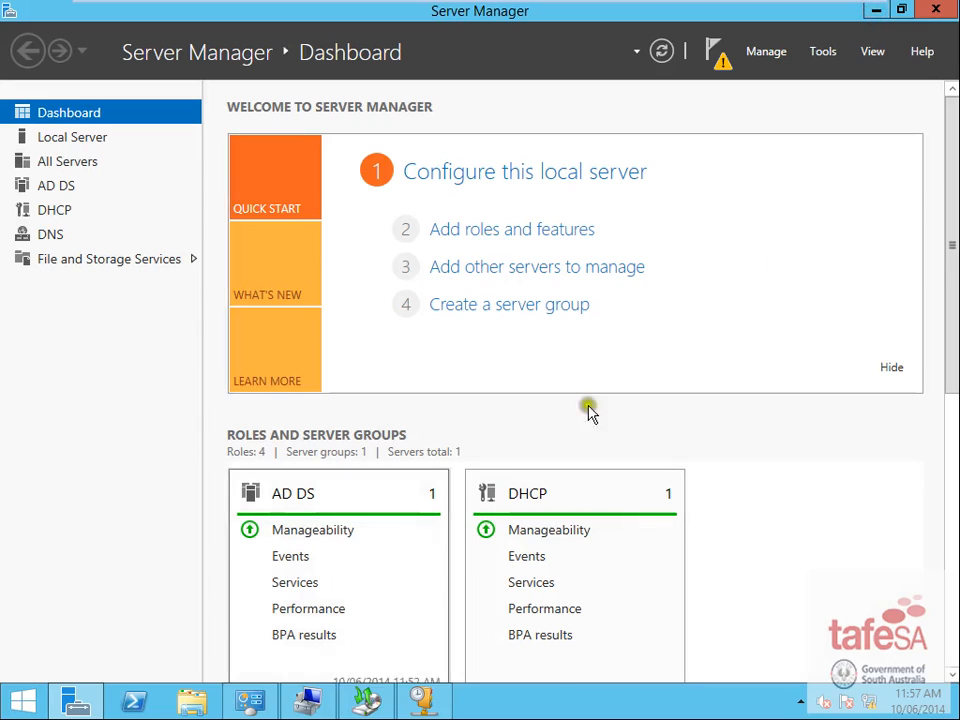
click(824, 51)
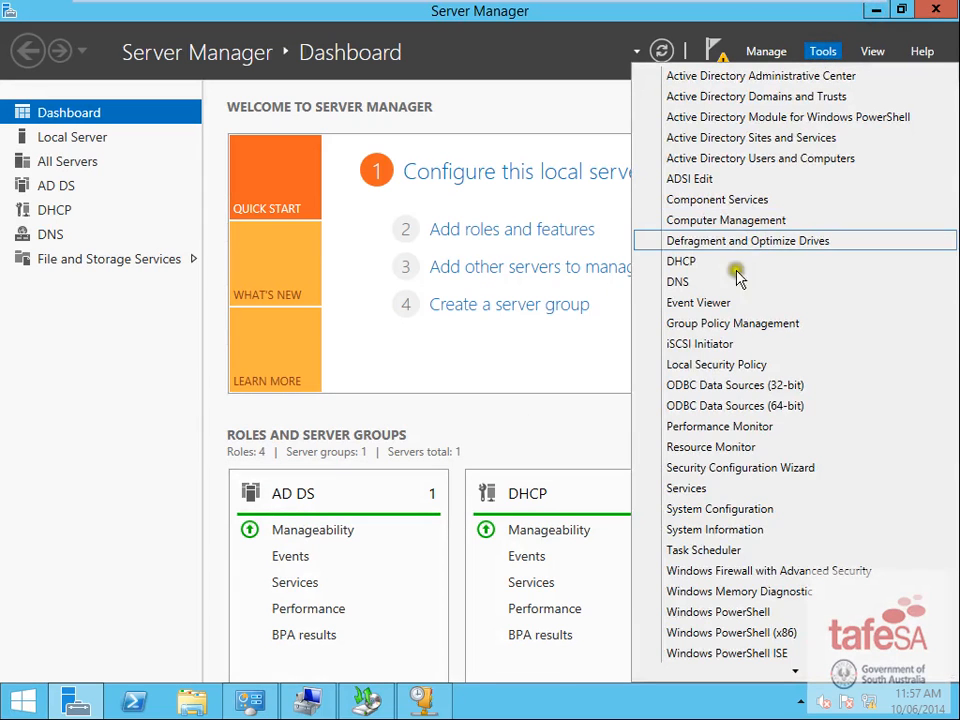
click(703, 281)
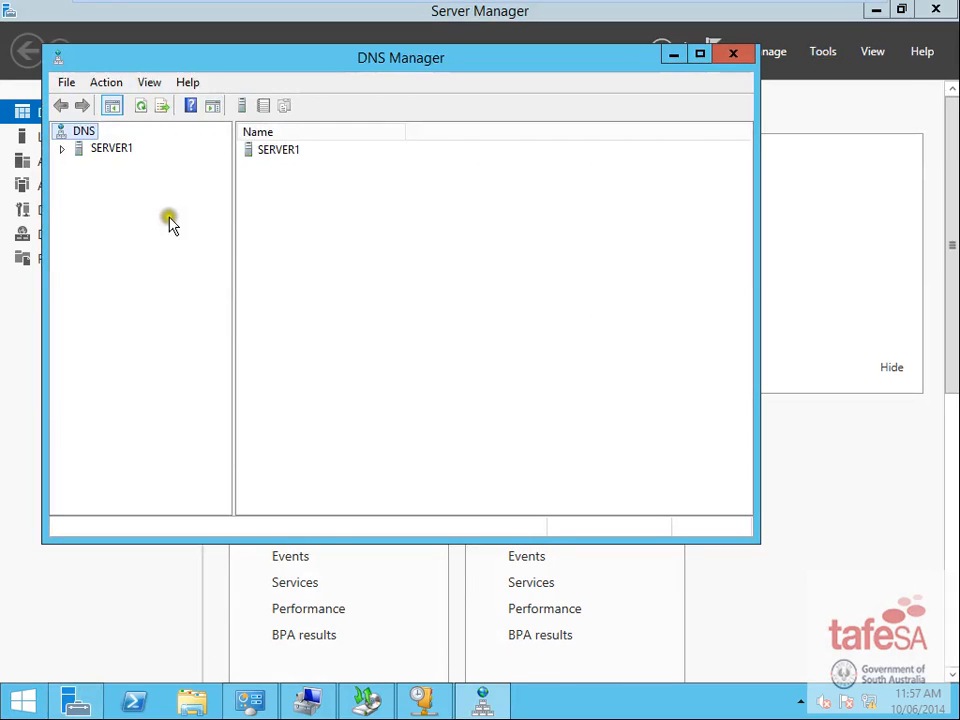
click(61, 148)
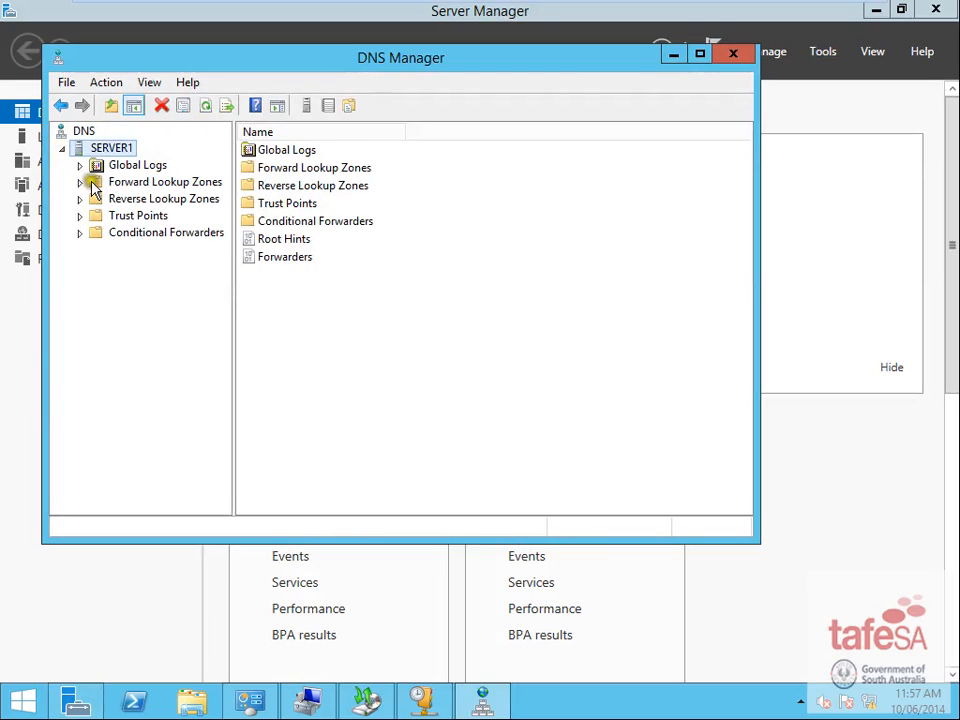
double_click(92, 183)
click(148, 217)
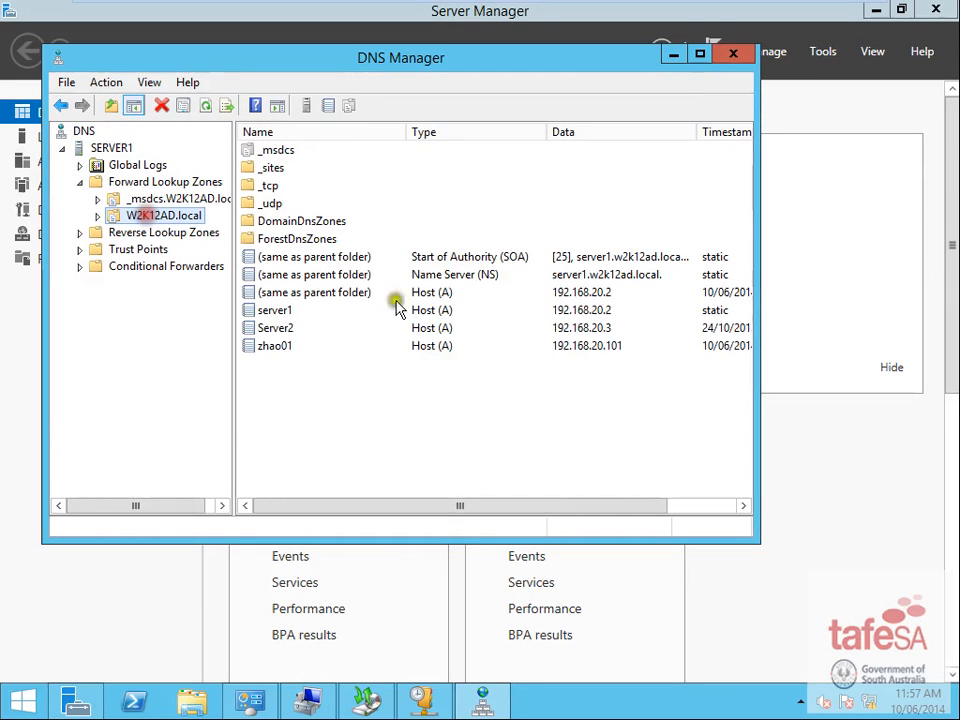
click(274, 311)
click(284, 345)
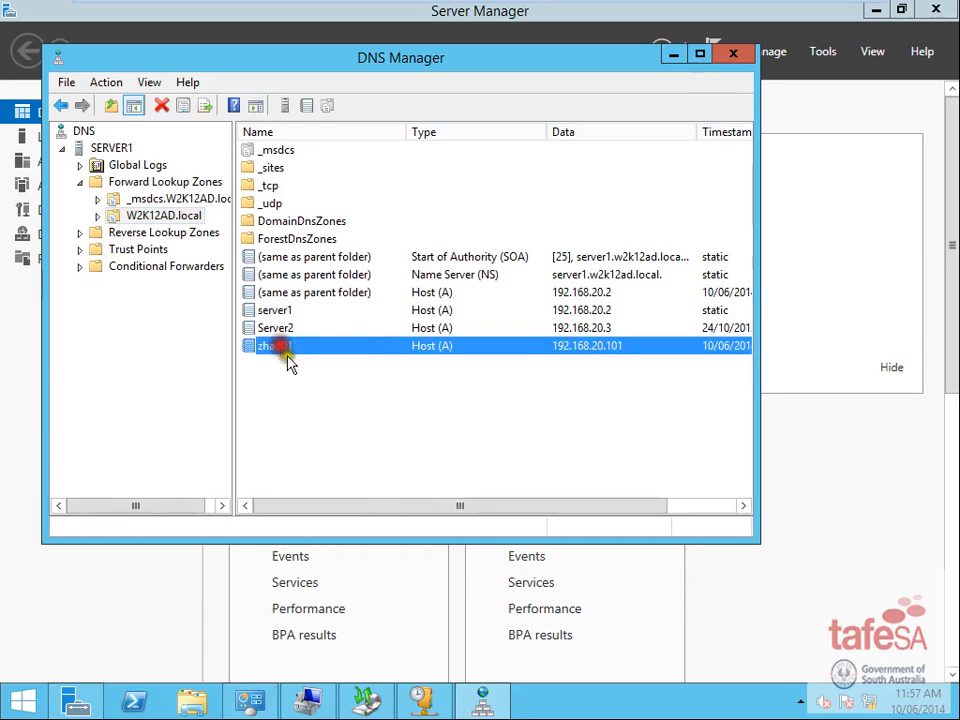
click(326, 417)
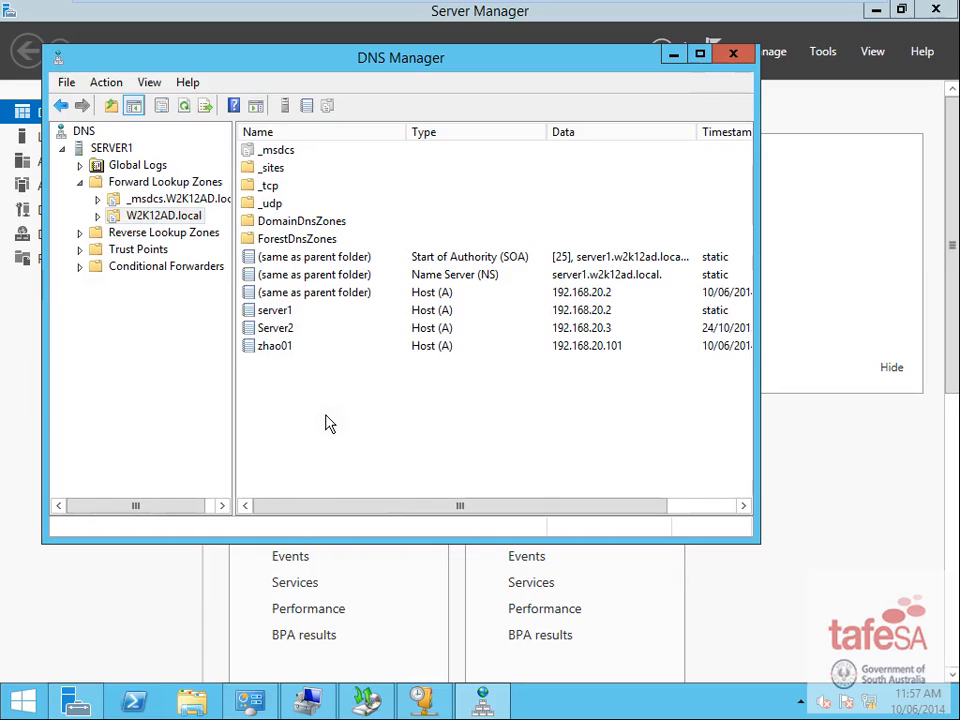
right_click(325, 418)
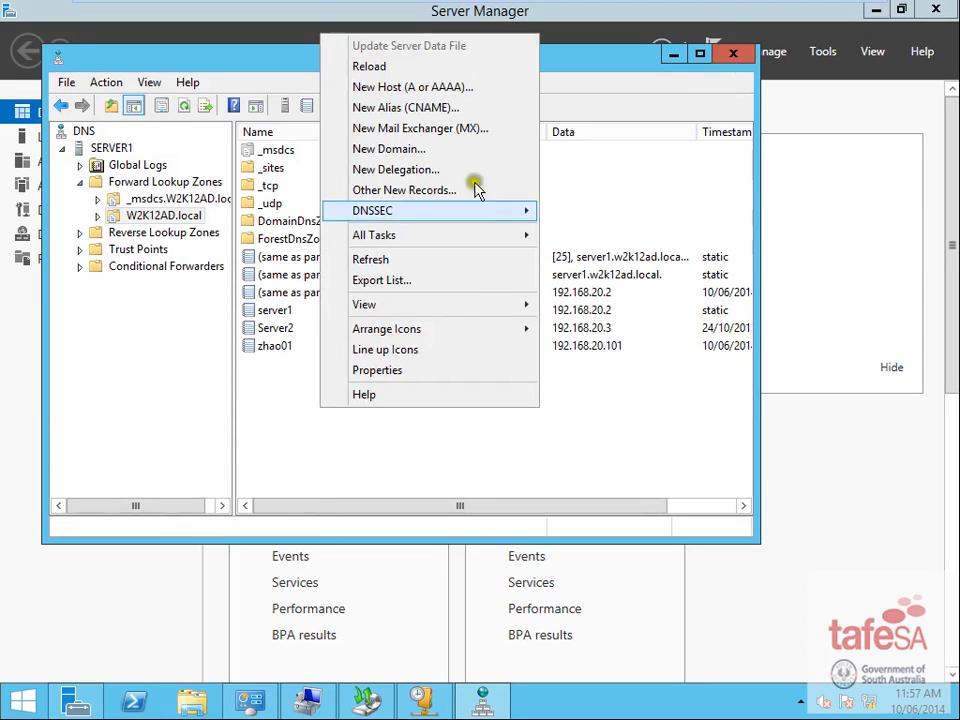
- Start a new Alias (CNAME) record and name it DC
click(440, 108)
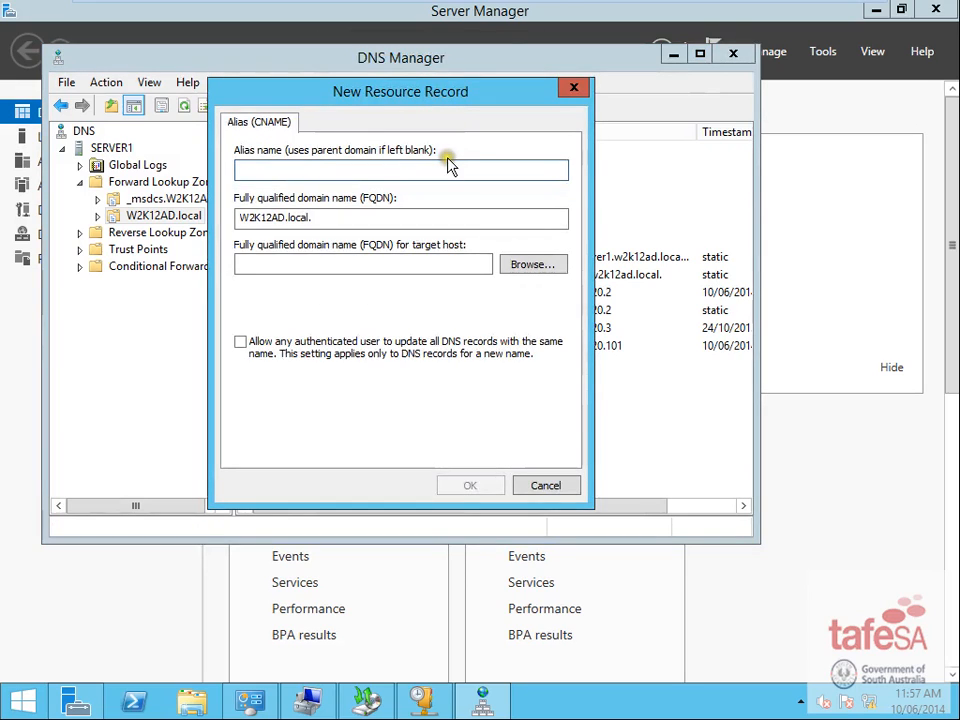
text(www)
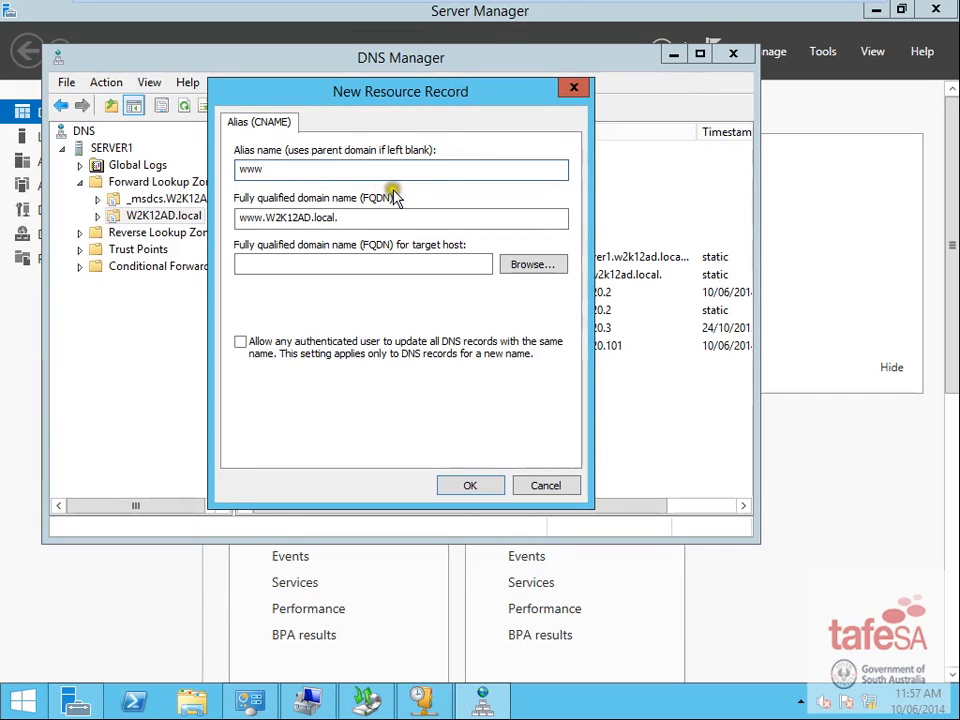
drag(317, 172, 100, 170)
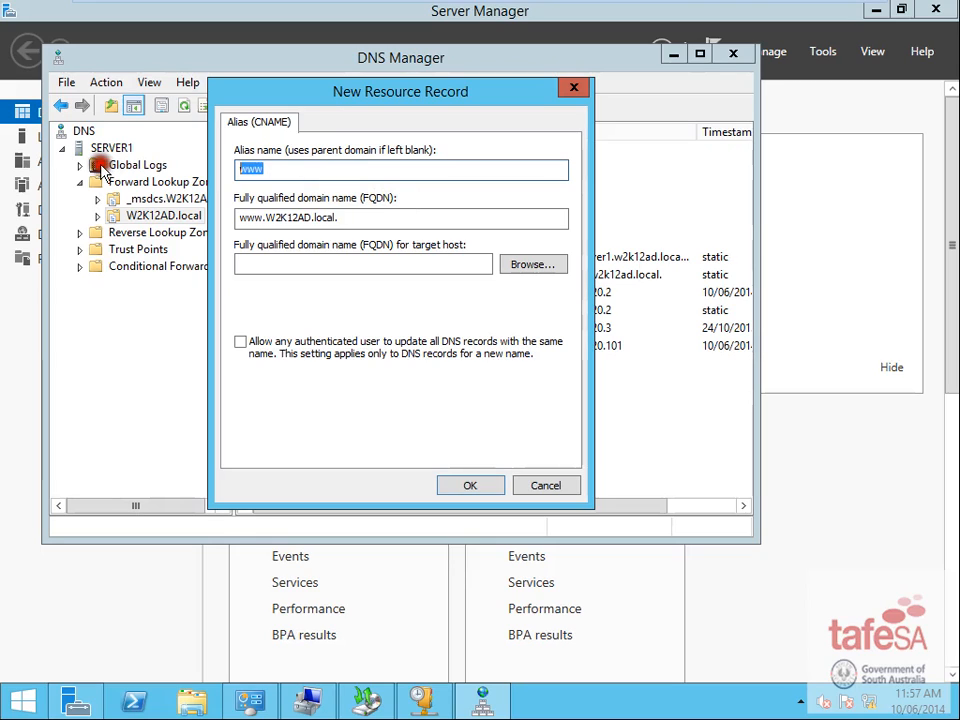
text(DC)
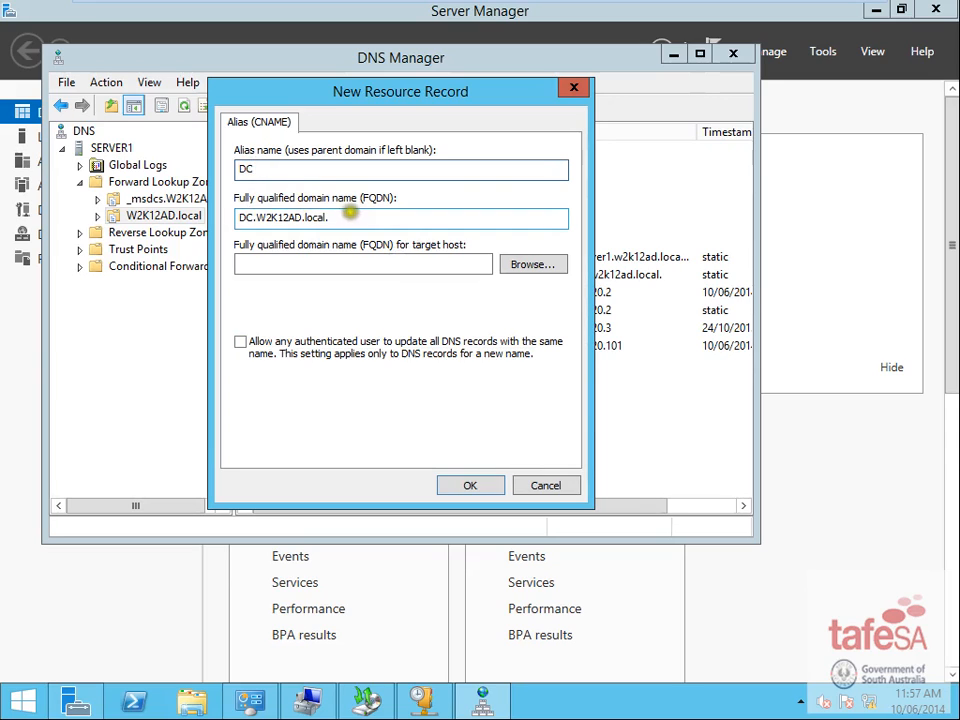
drag(349, 212, 150, 242)
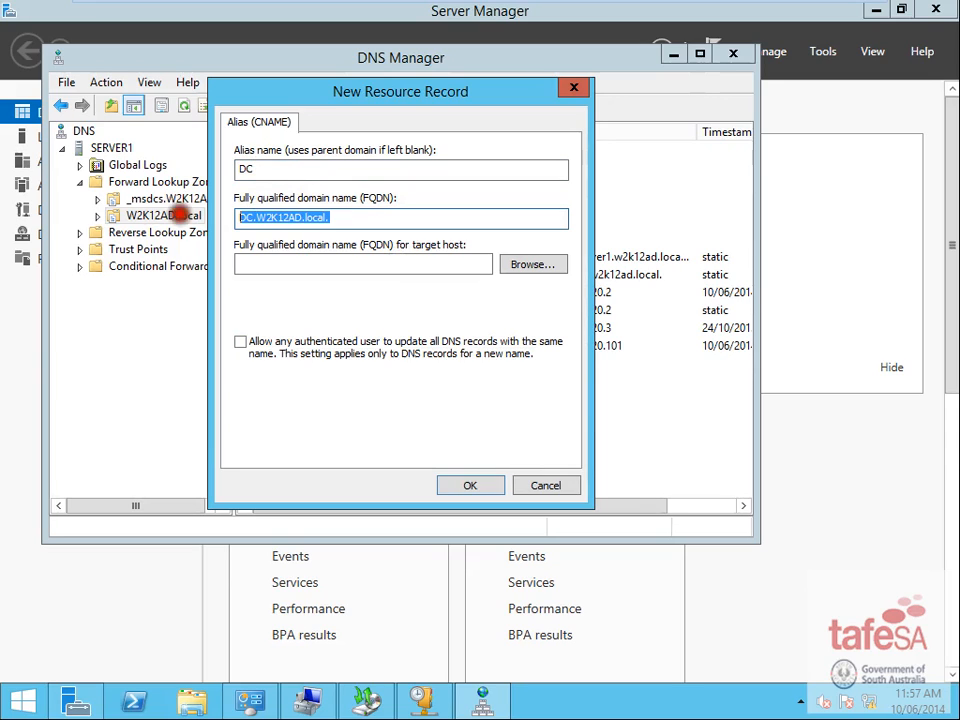
- Target the DC alias at server1 in W2K12AD.local and create the record
click(532, 265)
double_click(262, 233)
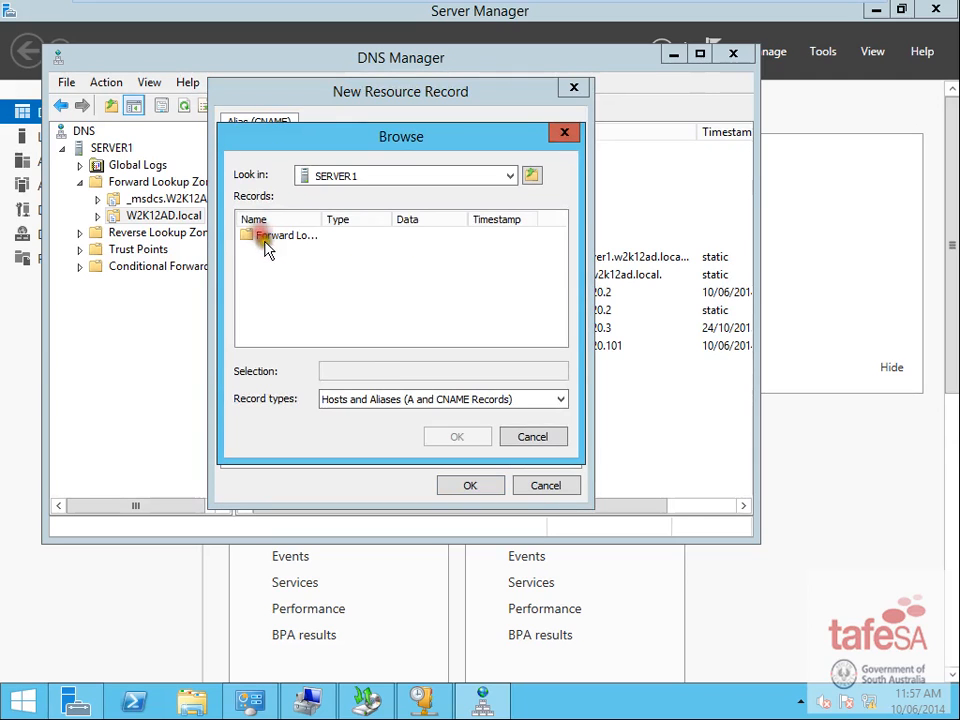
double_click(266, 240)
double_click(264, 252)
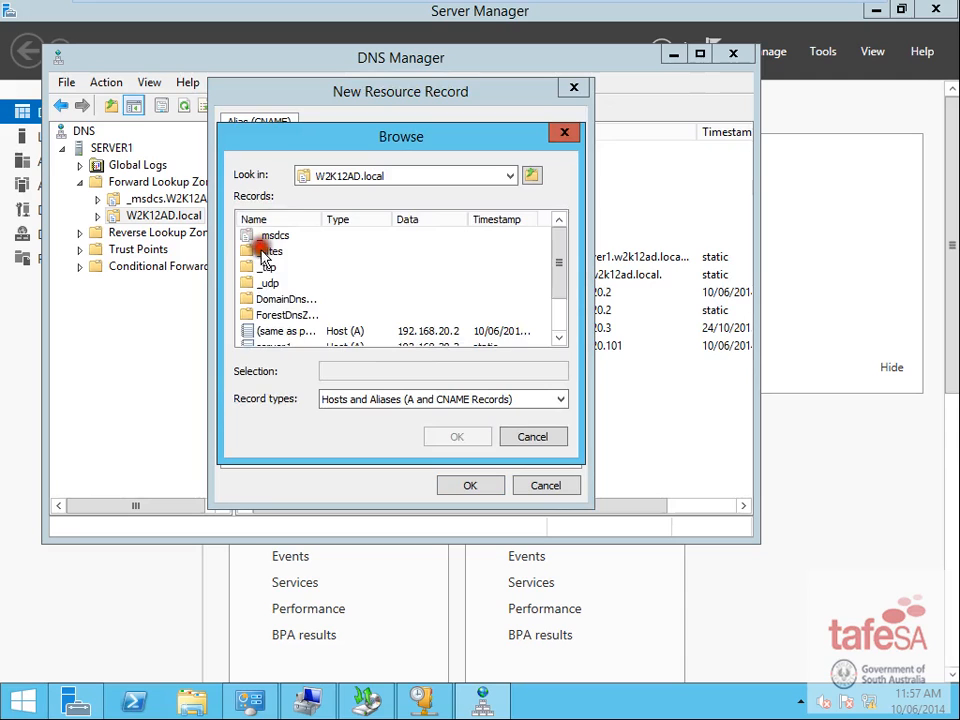
scroll(285, 325, down, 1)
click(265, 300)
click(456, 436)
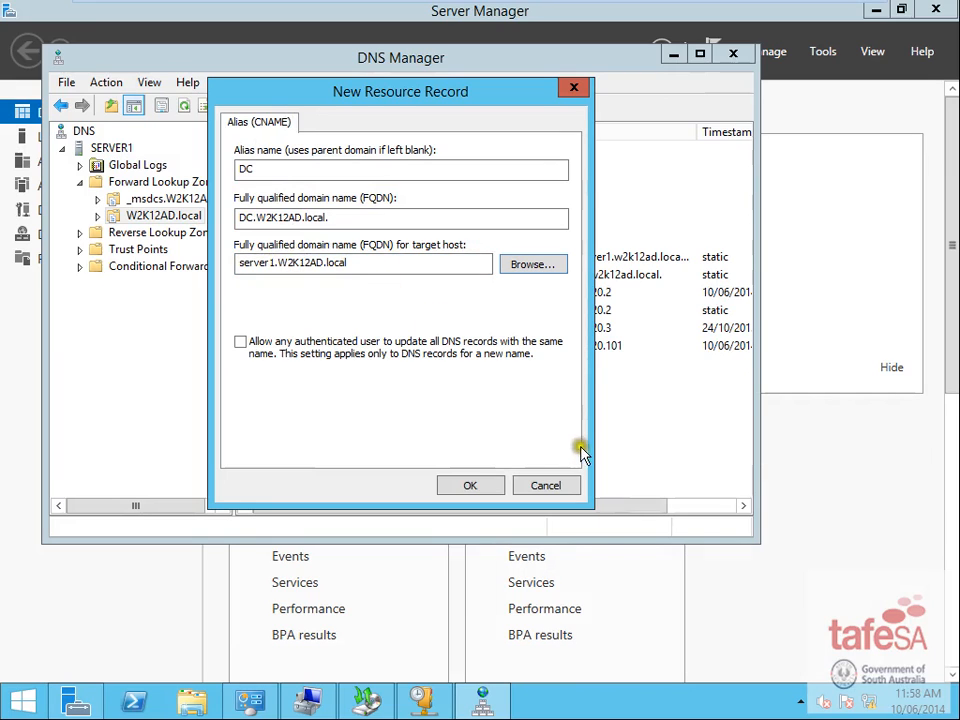
click(464, 484)
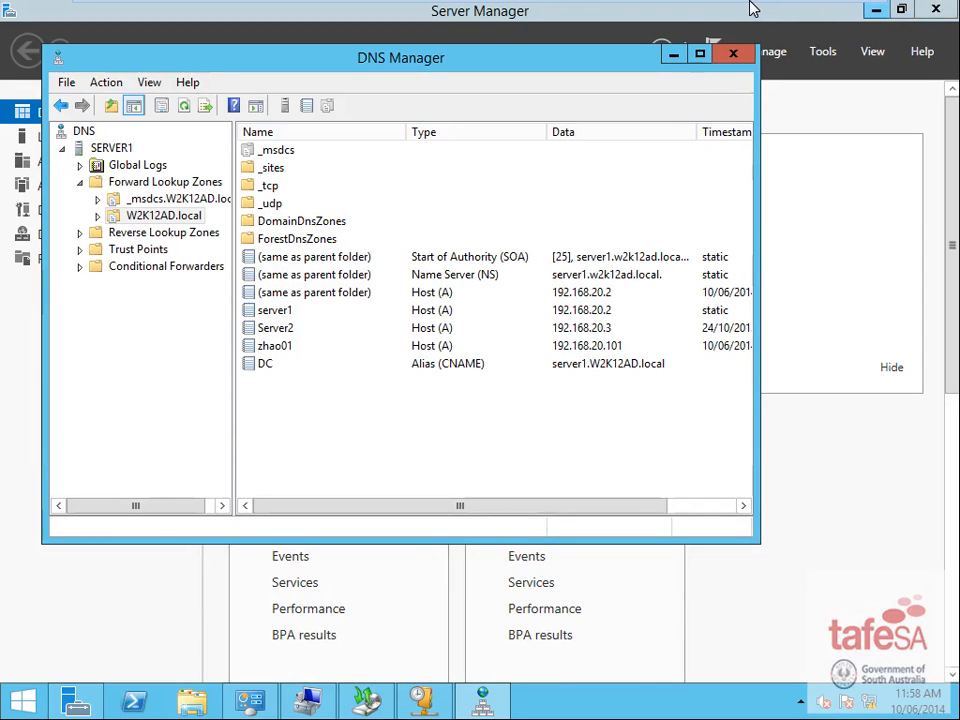
- On the Windows 7 client, nslookup dc.w2k12ad.local to confirm it resolves to 192.168.20.2
mouse_move(707, 11)
click(231, 11)
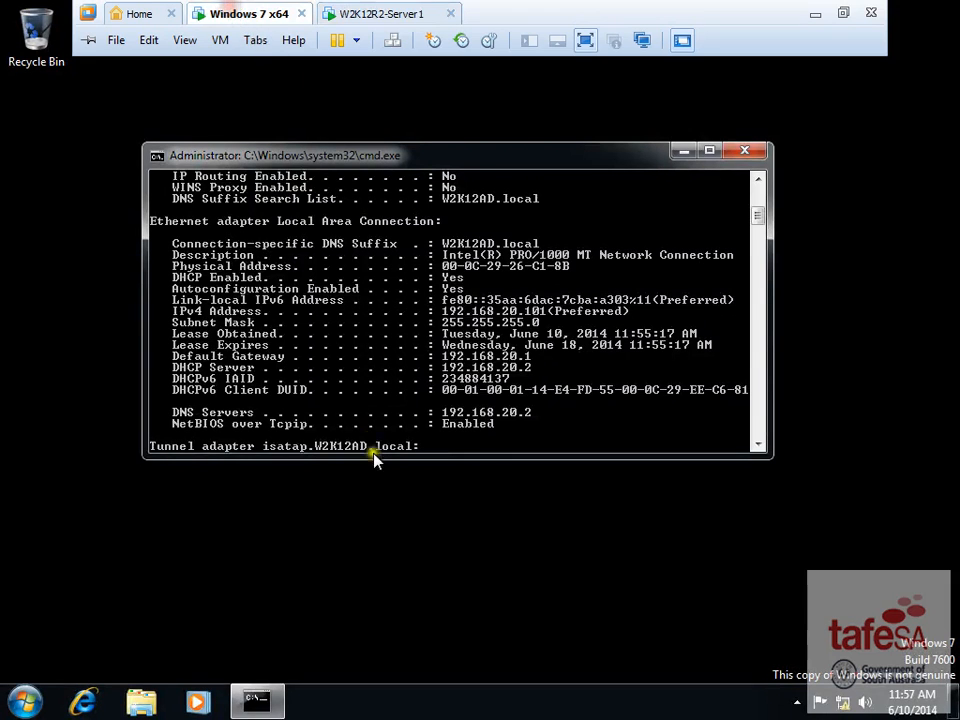
text(ns)
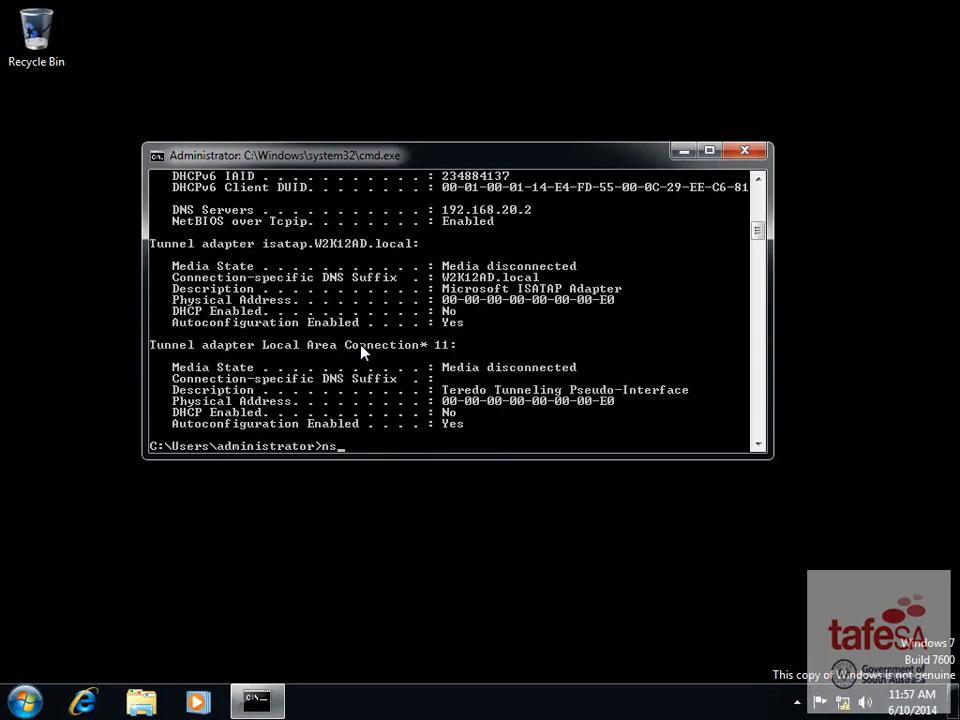
text(lookup dc.w2k12ad)
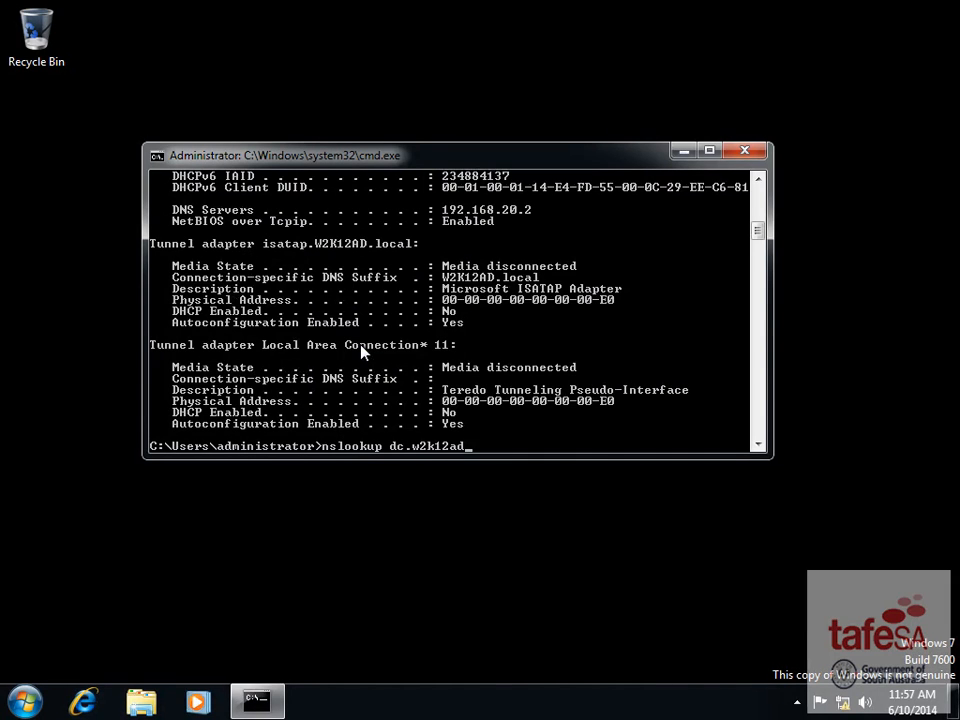
text(.local)
key(Return)
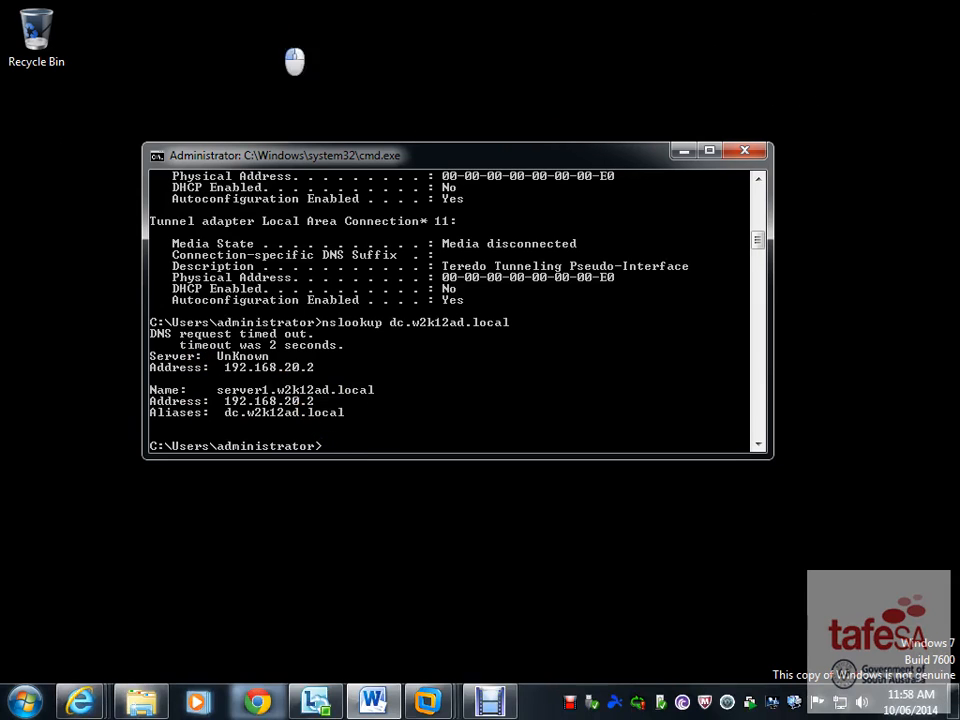
mouse_move(426, 8)
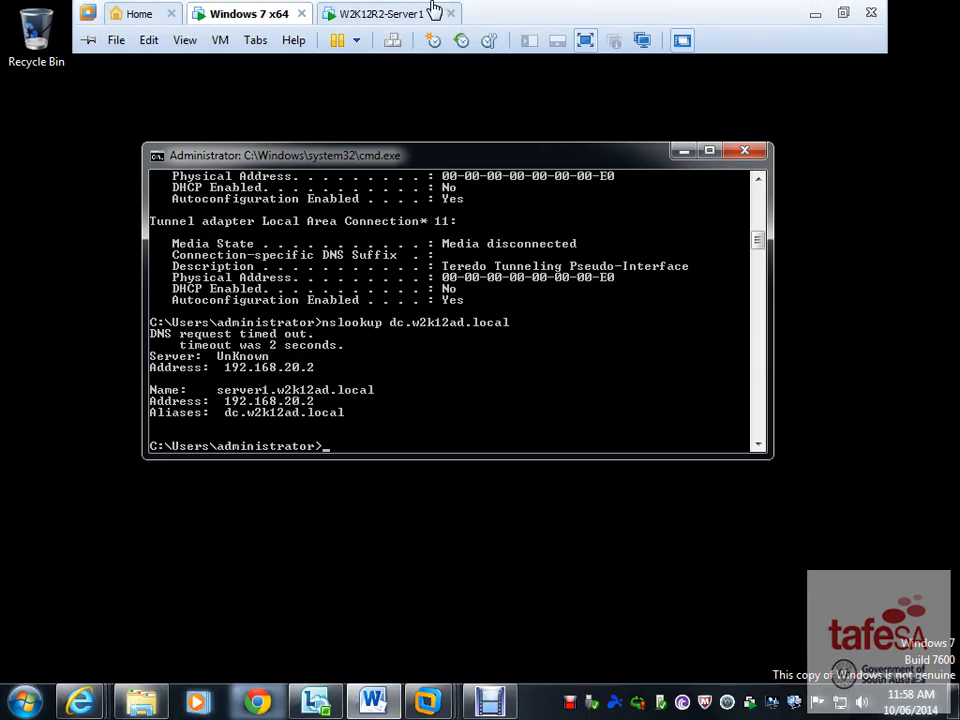
click(384, 14)
- Maximize the Word document and highlight the task 9 line about mapping Home as H: and Data as R:
double_click(390, 103)
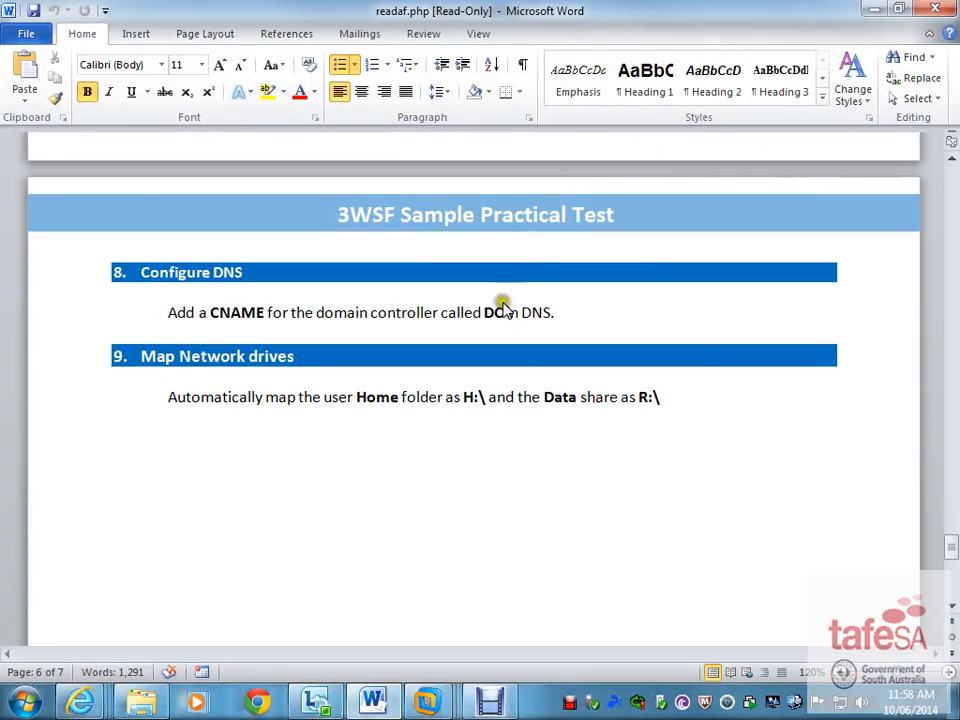
drag(681, 396, 196, 402)
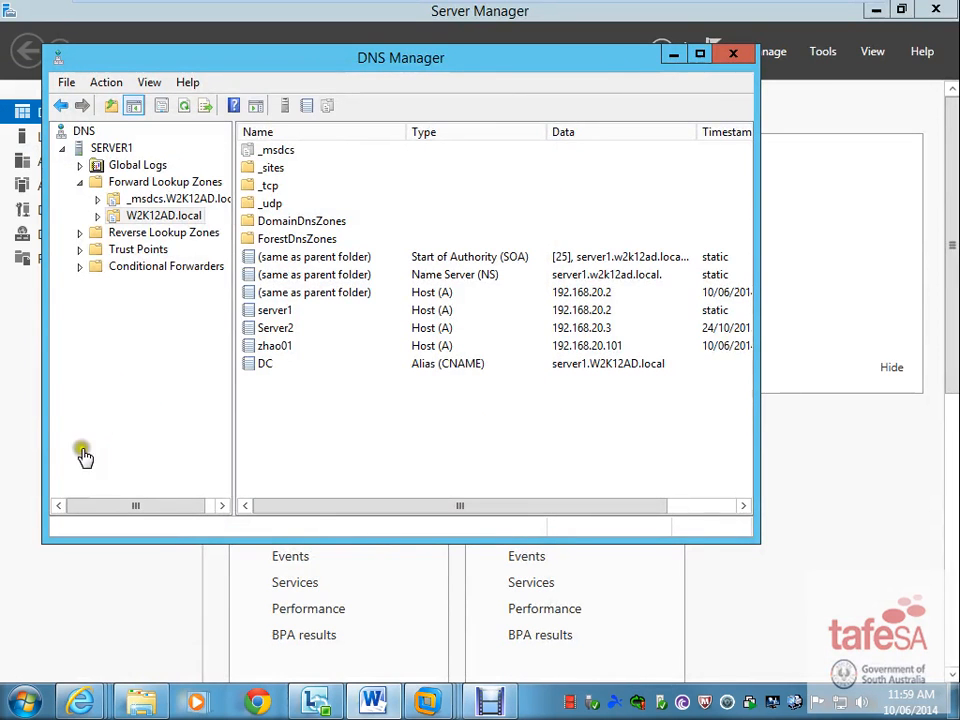
- Open Group Policy Management from the Tools menu and select the Zhao OU, which has no linked GPOs
click(686, 60)
click(821, 51)
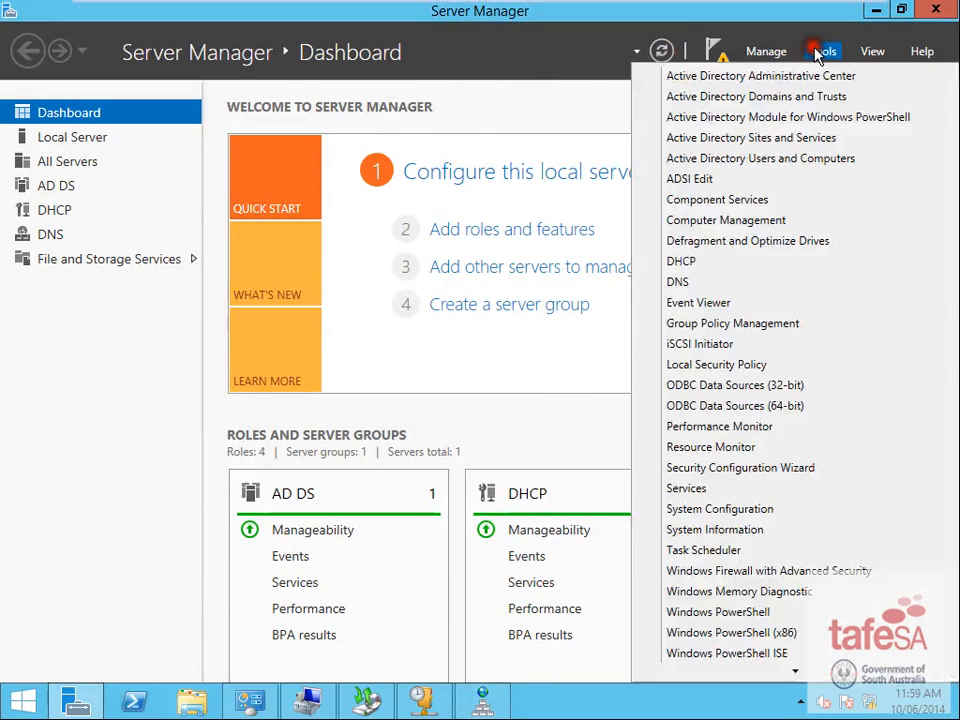
click(740, 160)
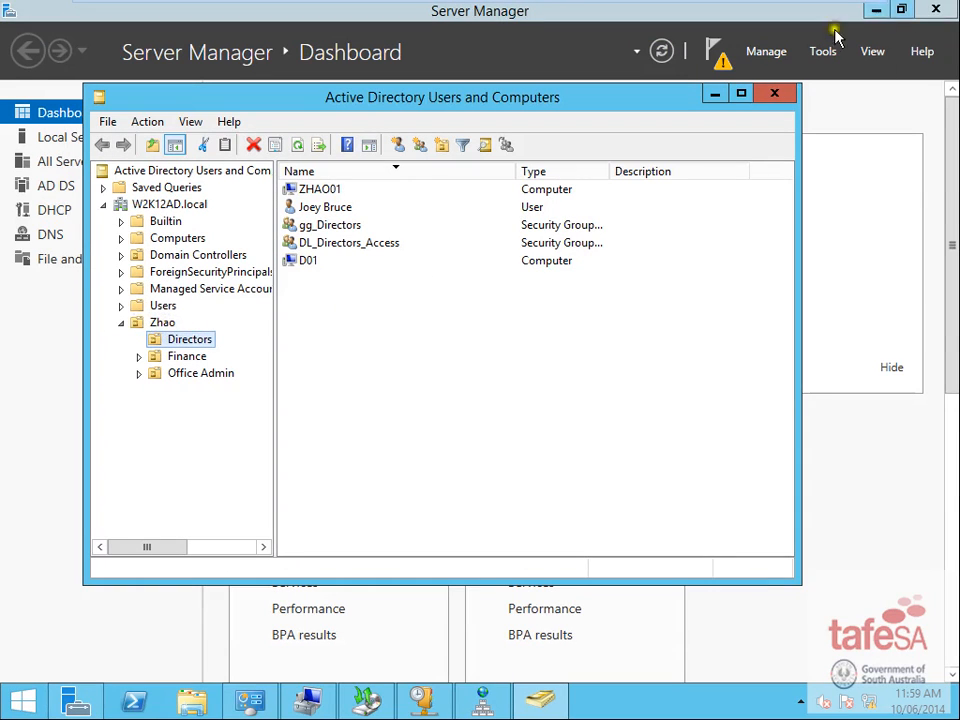
click(774, 93)
click(822, 51)
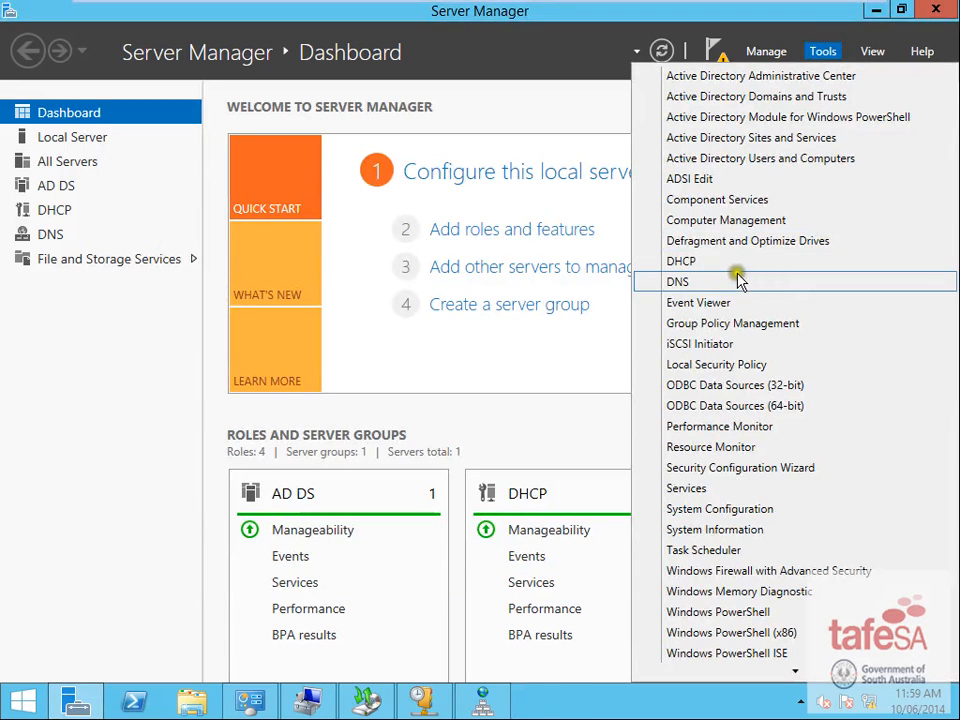
click(741, 322)
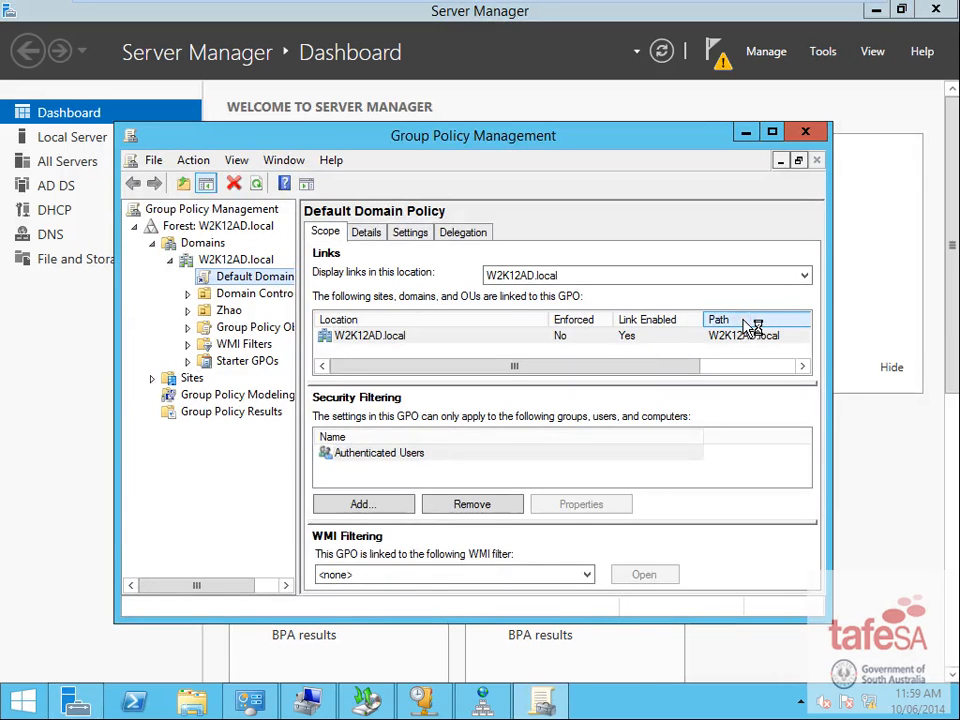
click(209, 309)
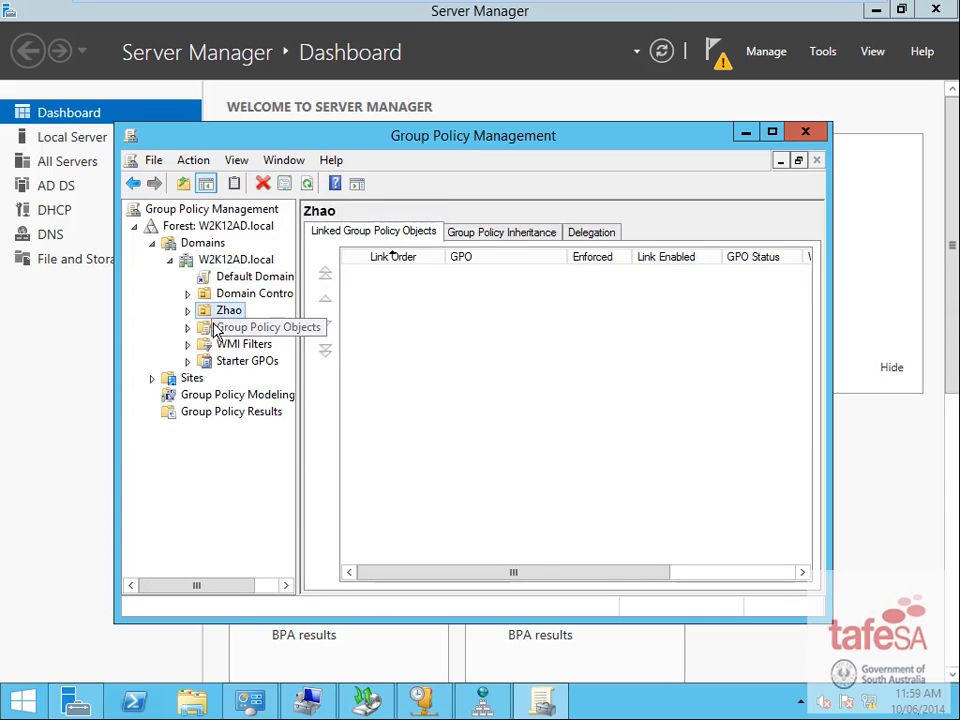
- Create a new GPO named 'Test' linked to the Zhao OU
right_click(212, 312)
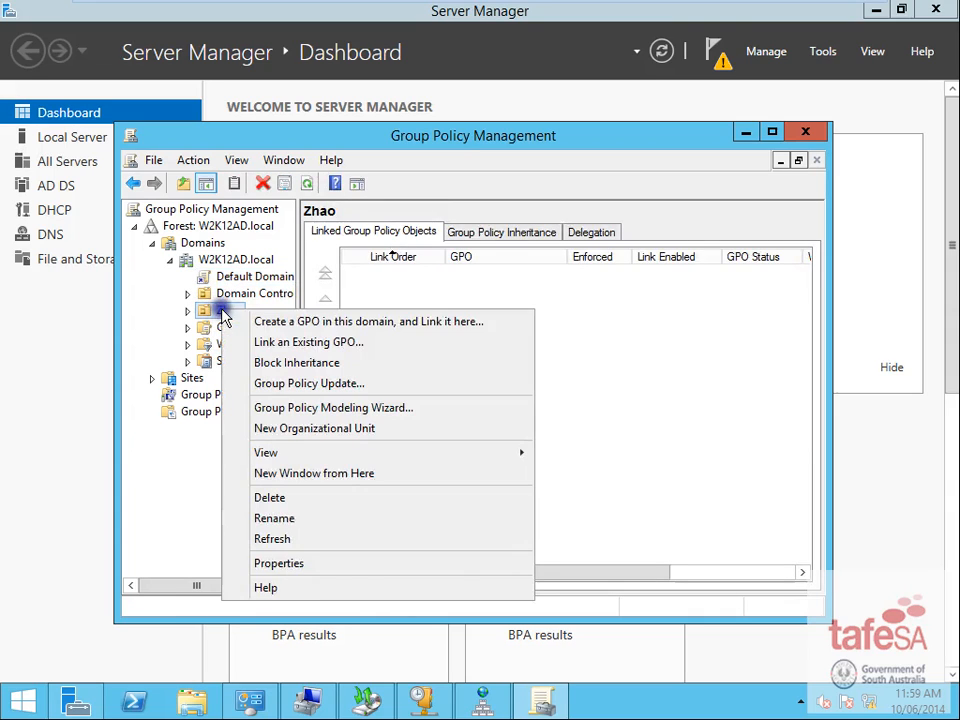
click(325, 323)
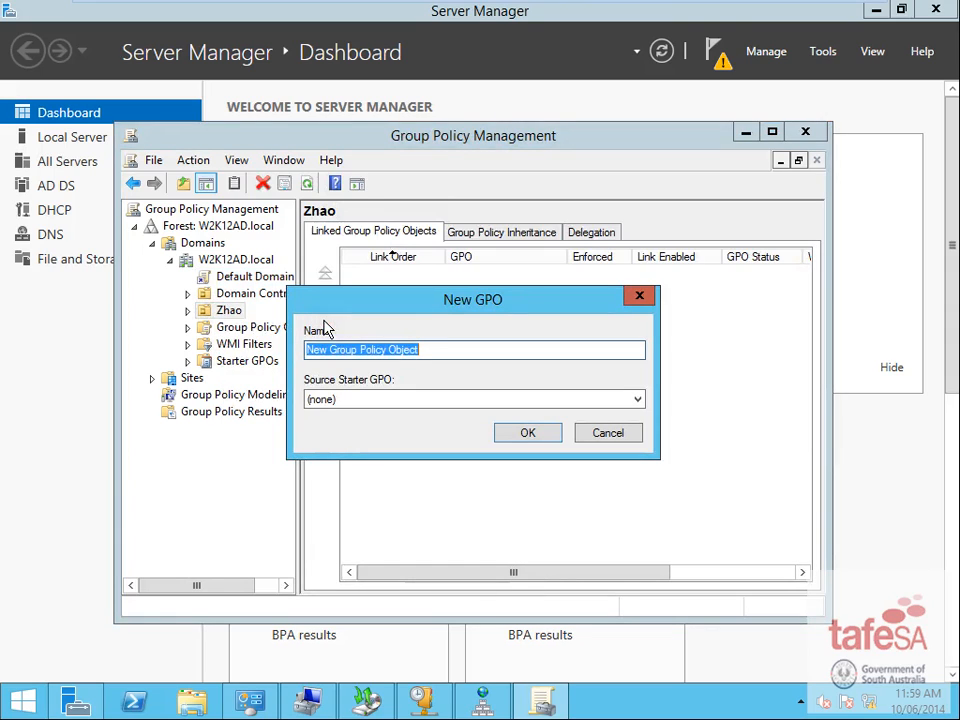
text(Test GPO)
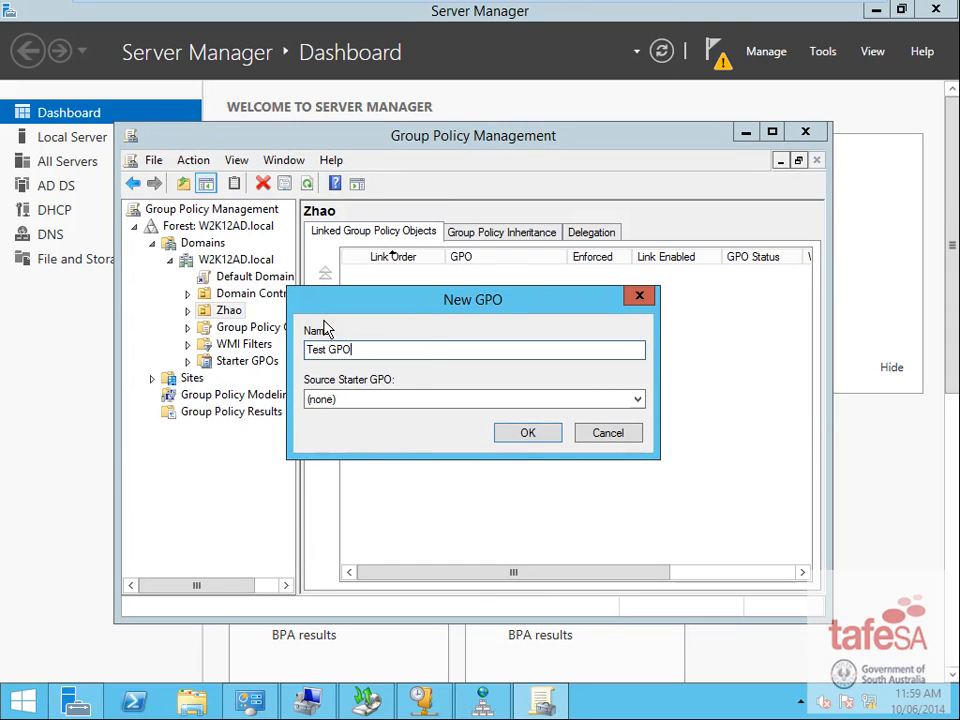
click(521, 437)
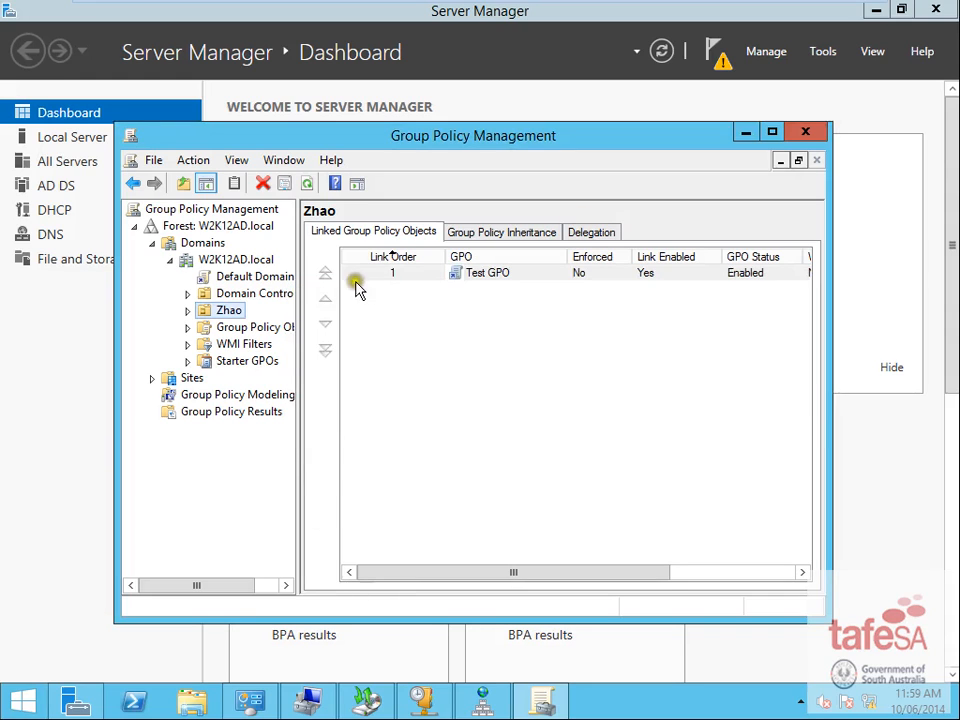
- Edit the Test GPO and go to User Configuration > Preferences > Windows Settings > Drive Maps
right_click(408, 273)
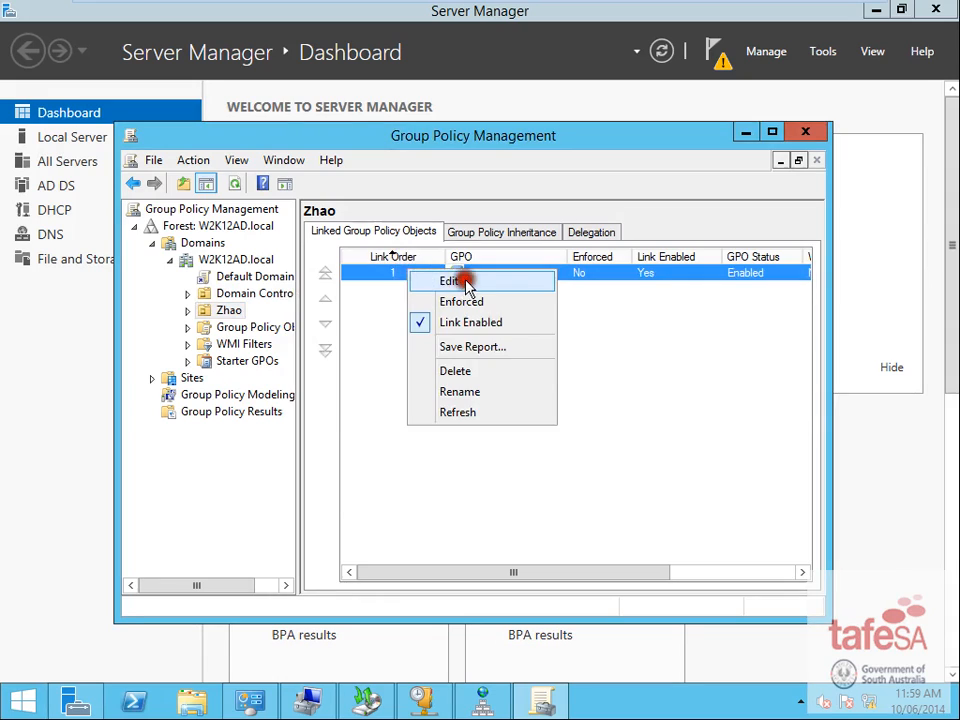
click(465, 279)
click(115, 245)
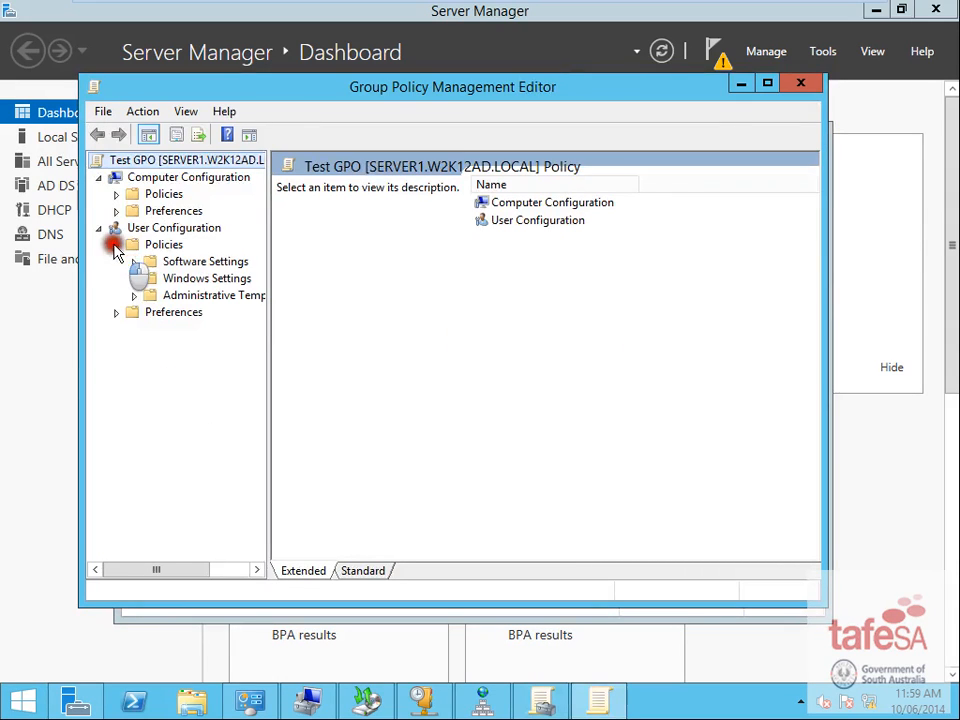
click(117, 312)
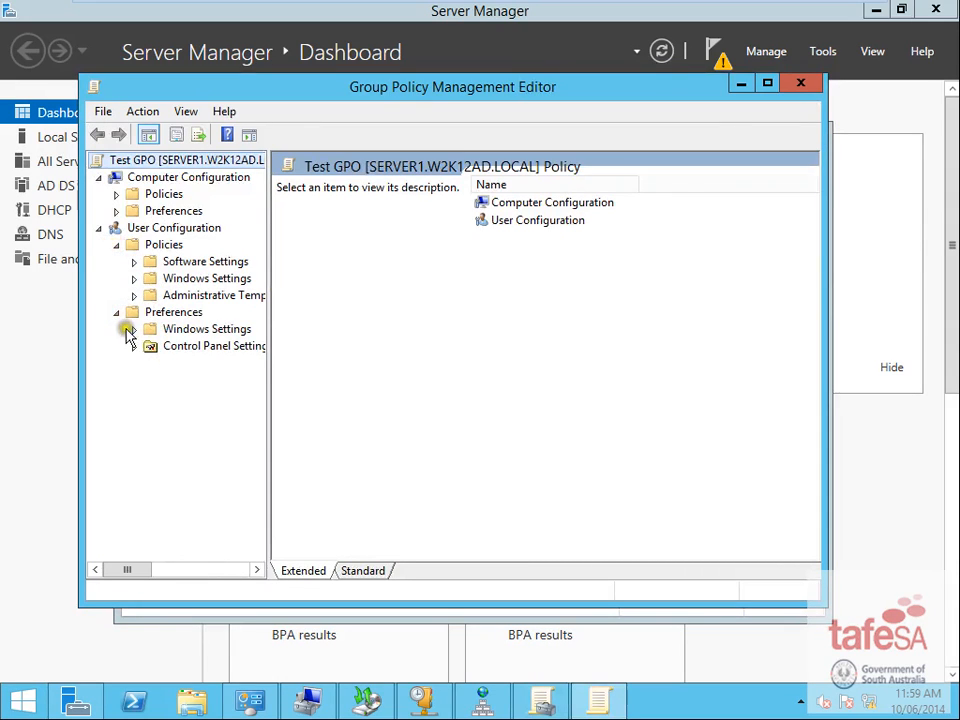
click(135, 330)
click(208, 363)
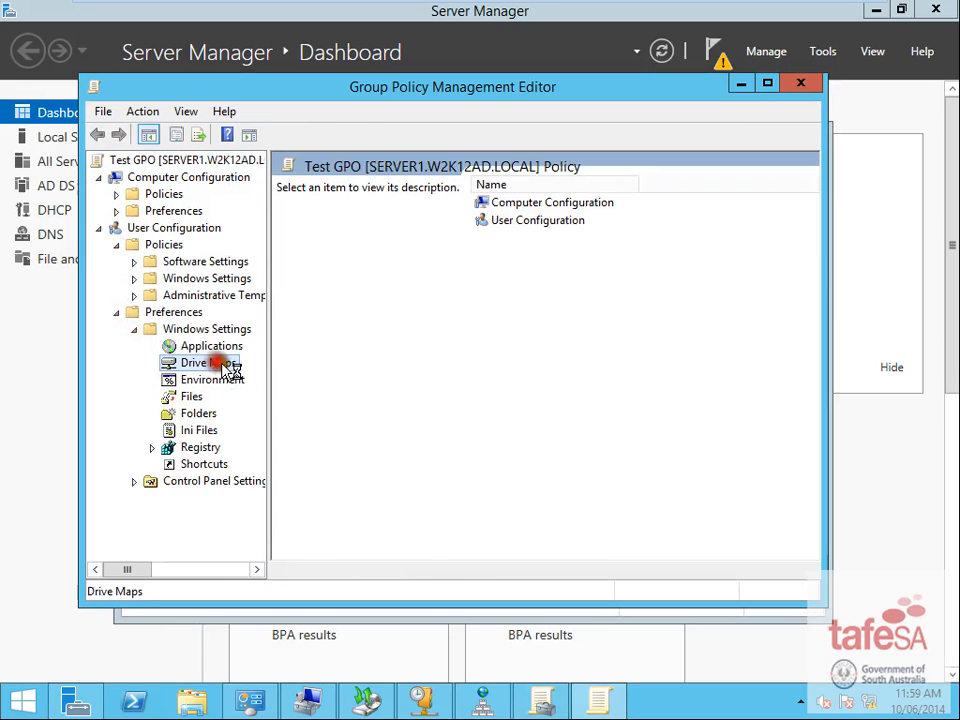
right_click(589, 280)
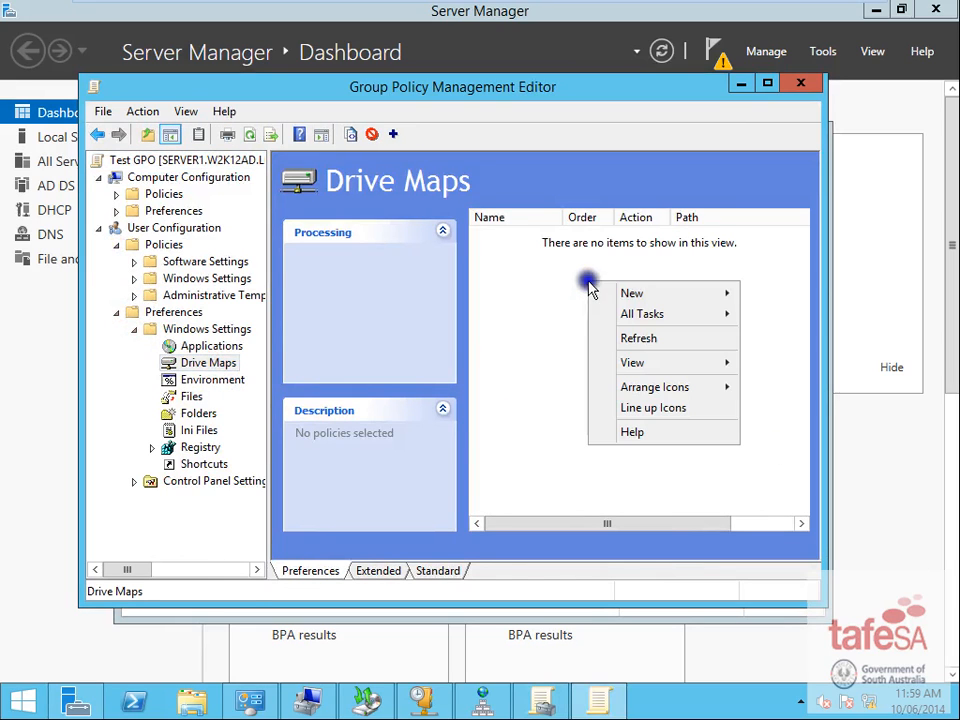
- Add a Create drive map for \\server1\data using drive letter R:, then close the policy editor
mouse_move(660, 293)
click(786, 293)
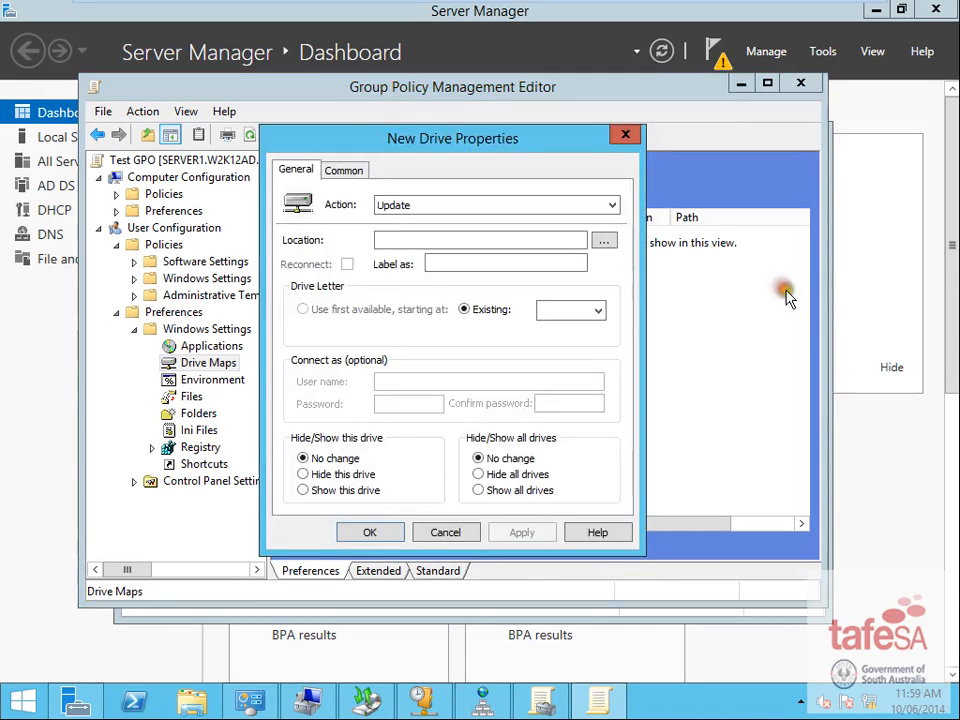
click(553, 204)
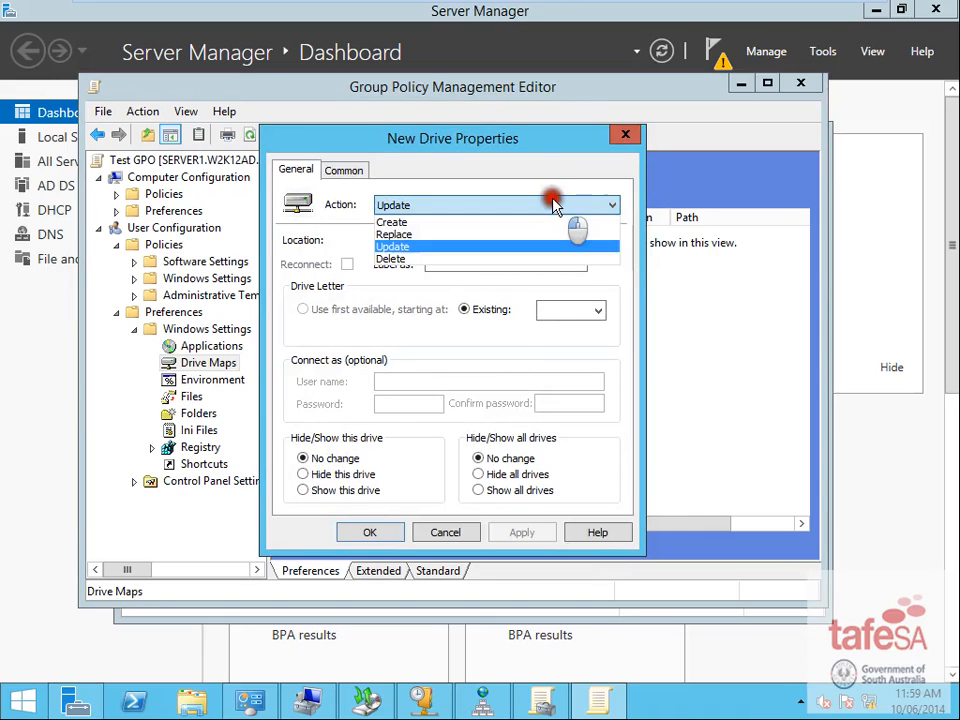
click(413, 223)
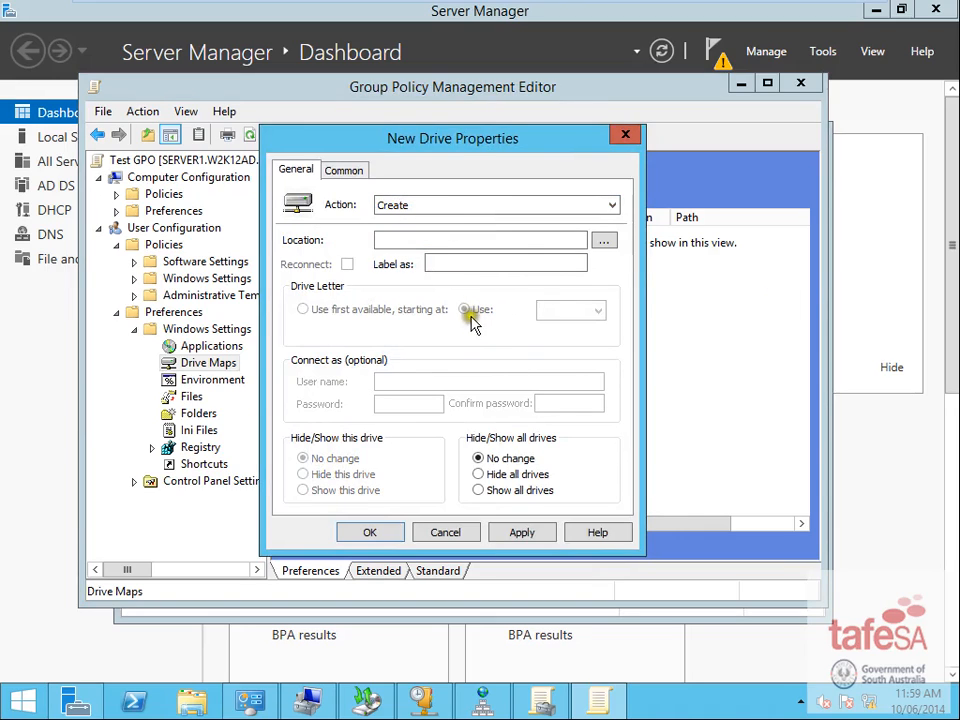
click(423, 242)
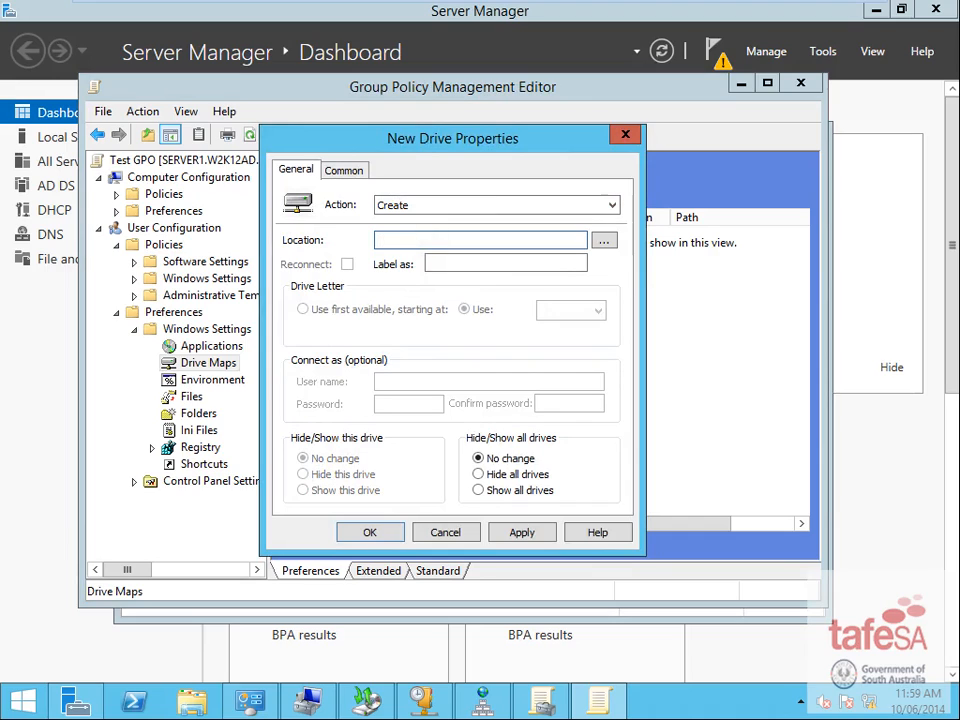
text(\\server1\data)
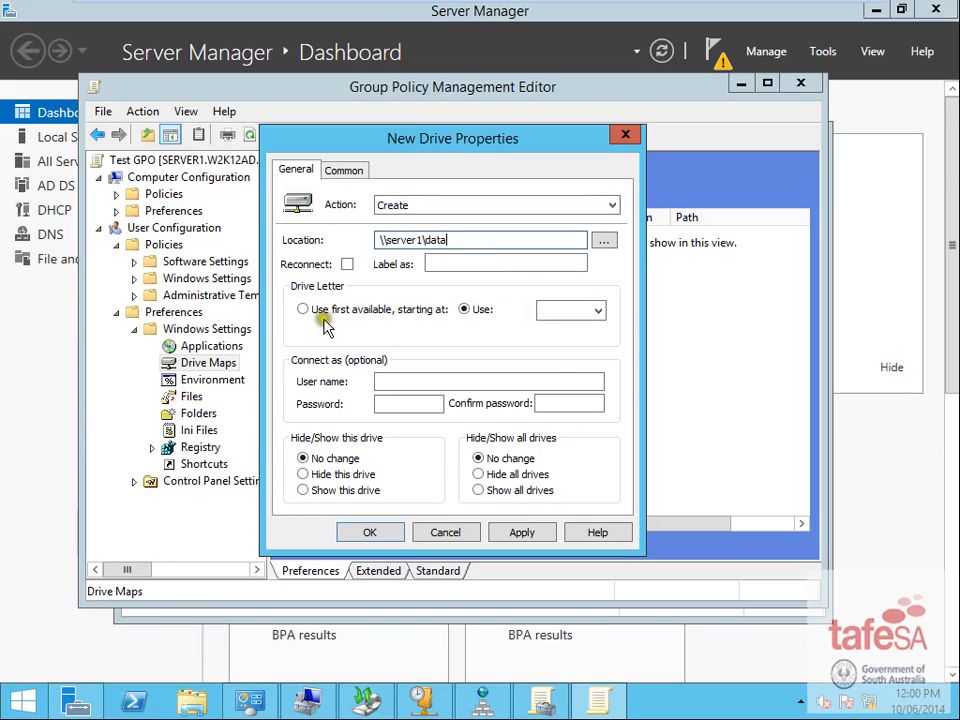
click(600, 310)
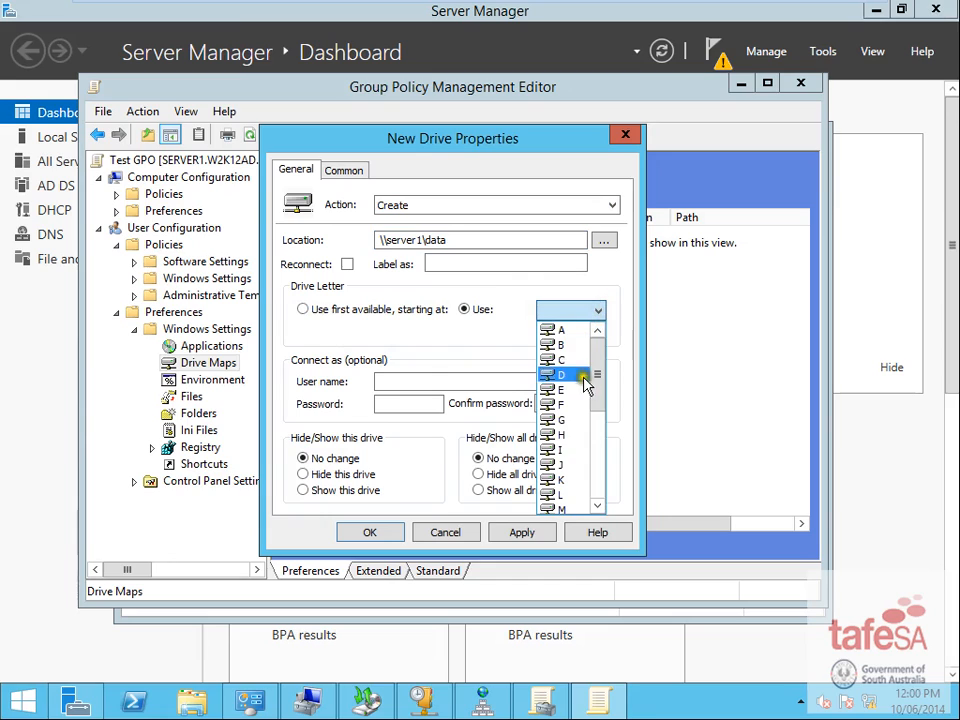
drag(598, 378, 598, 436)
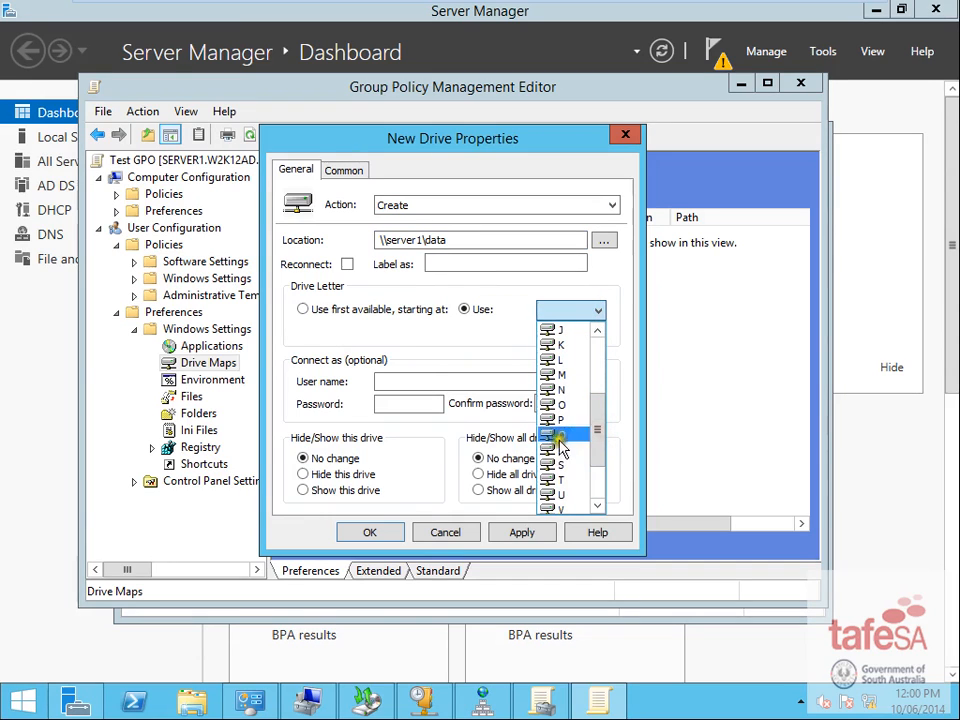
click(560, 437)
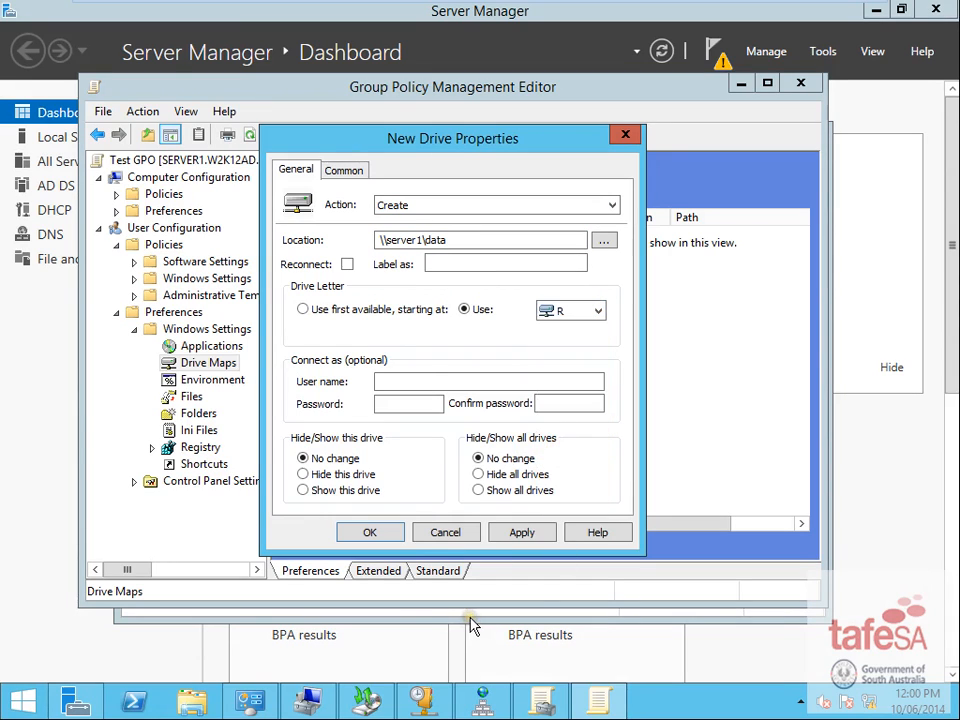
click(371, 532)
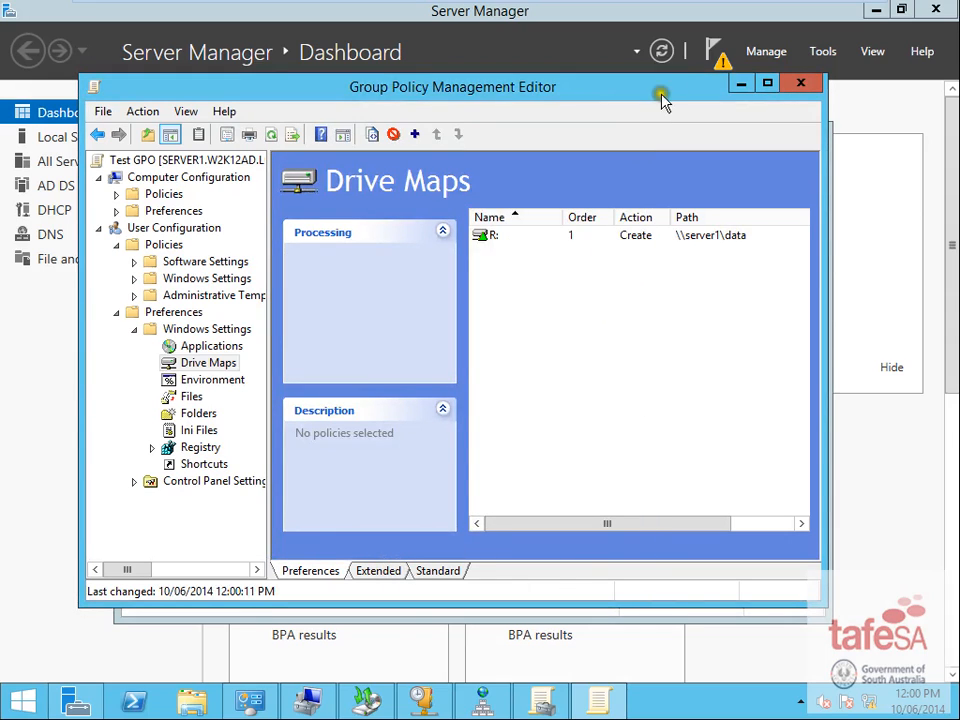
click(800, 82)
- Close Group Policy Management, switch to the Windows 7 x64 VM, and log the administrator off
click(806, 133)
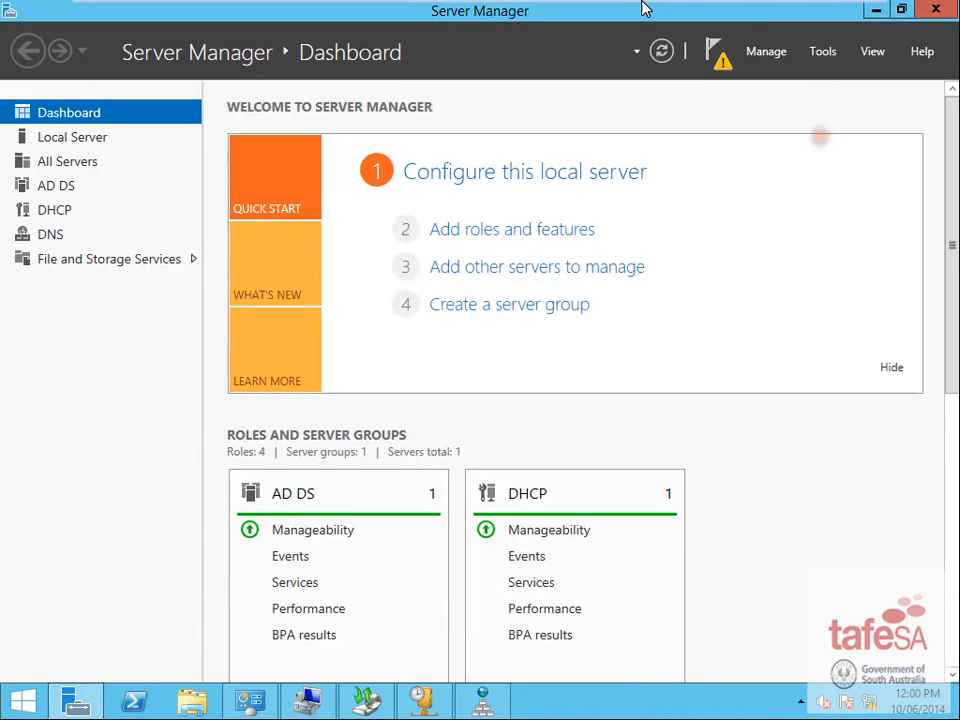
mouse_move(641, 6)
click(262, 12)
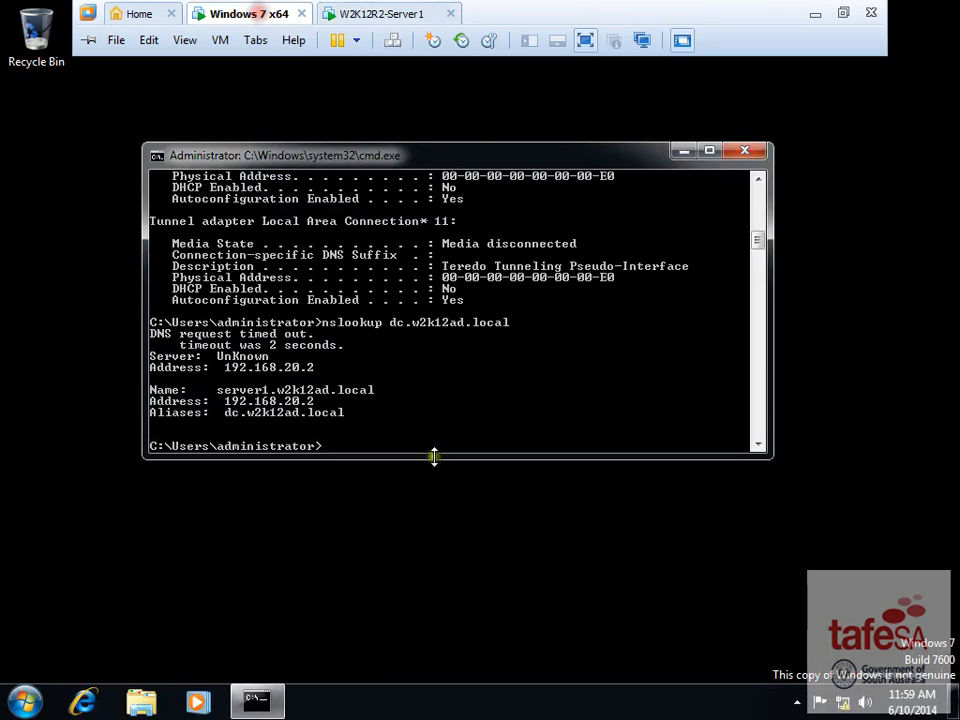
click(22, 701)
mouse_move(330, 655)
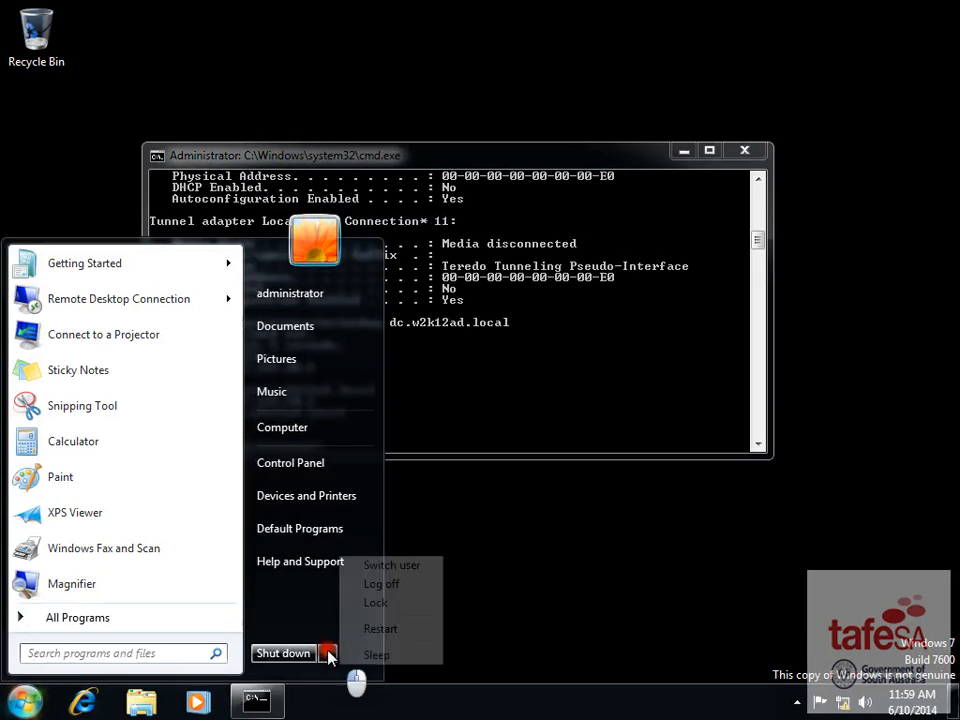
click(405, 584)
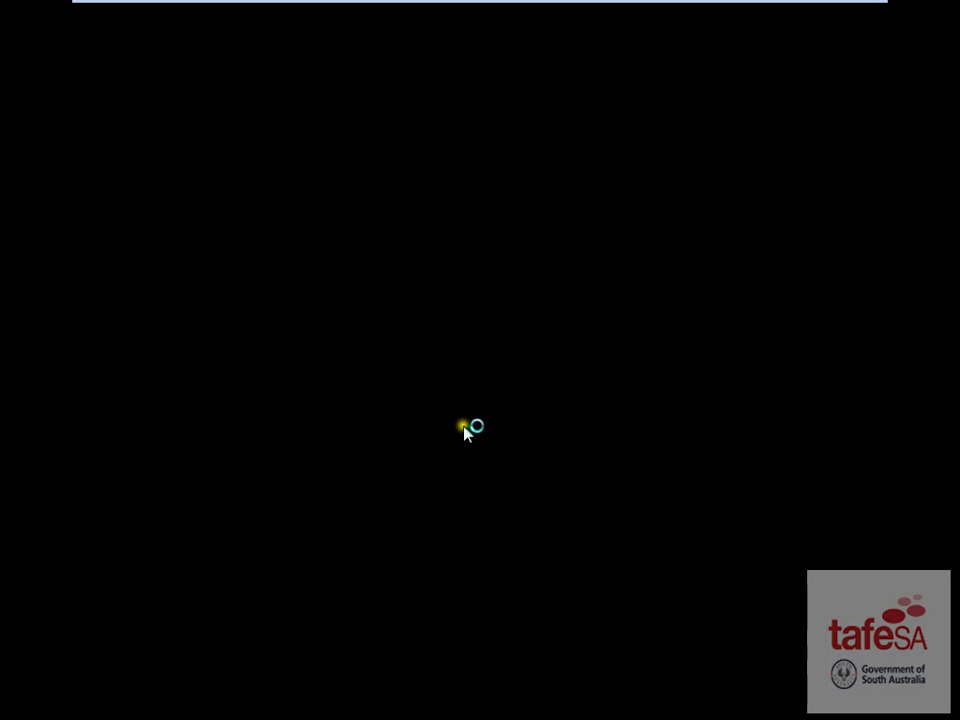
- Sign in to the Windows 7 client as another domain user via Other User and postpone activation
key(ctrl+alt+Delete)
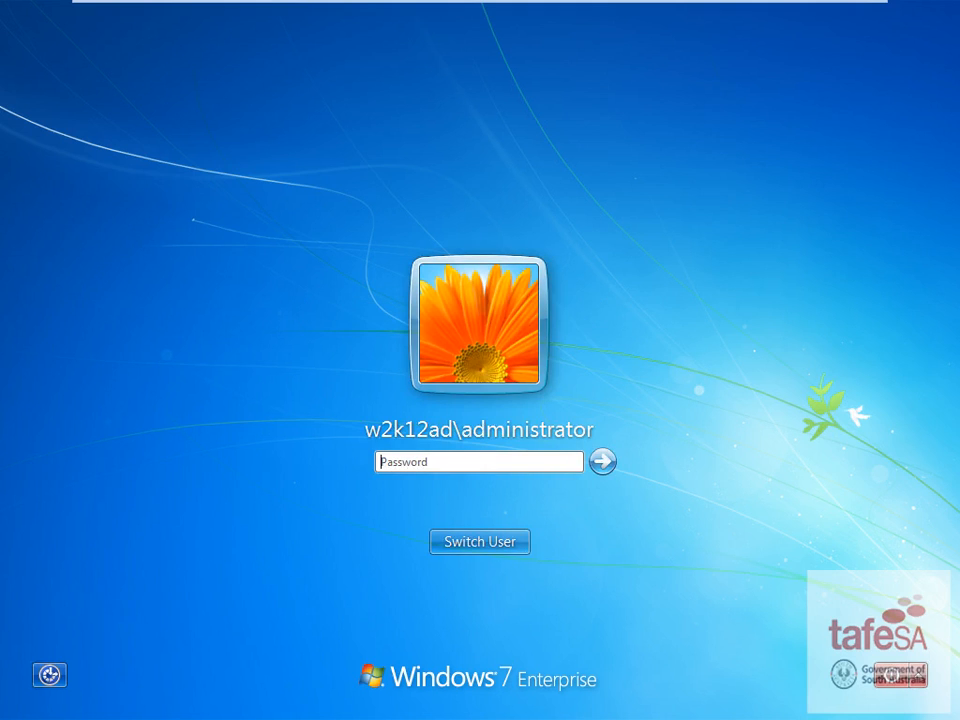
click(505, 544)
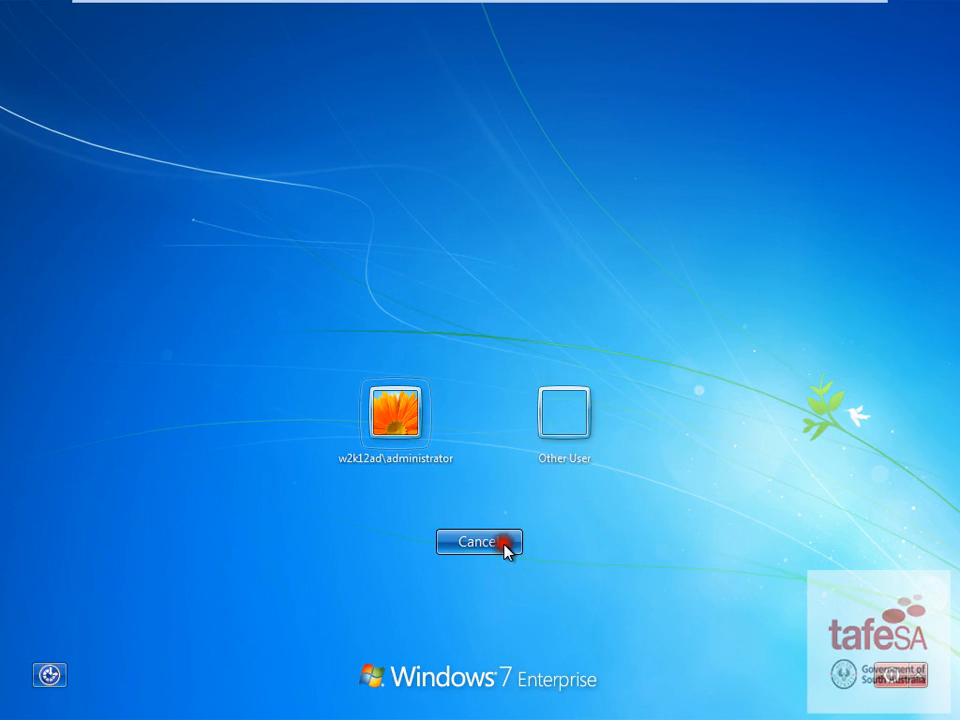
click(580, 404)
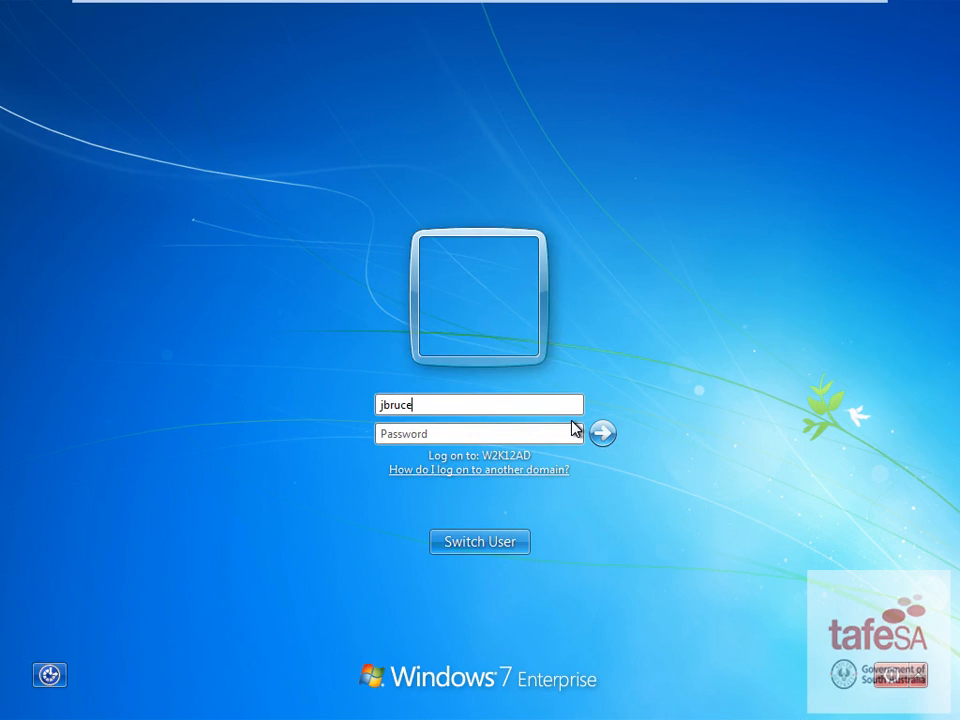
click(532, 431)
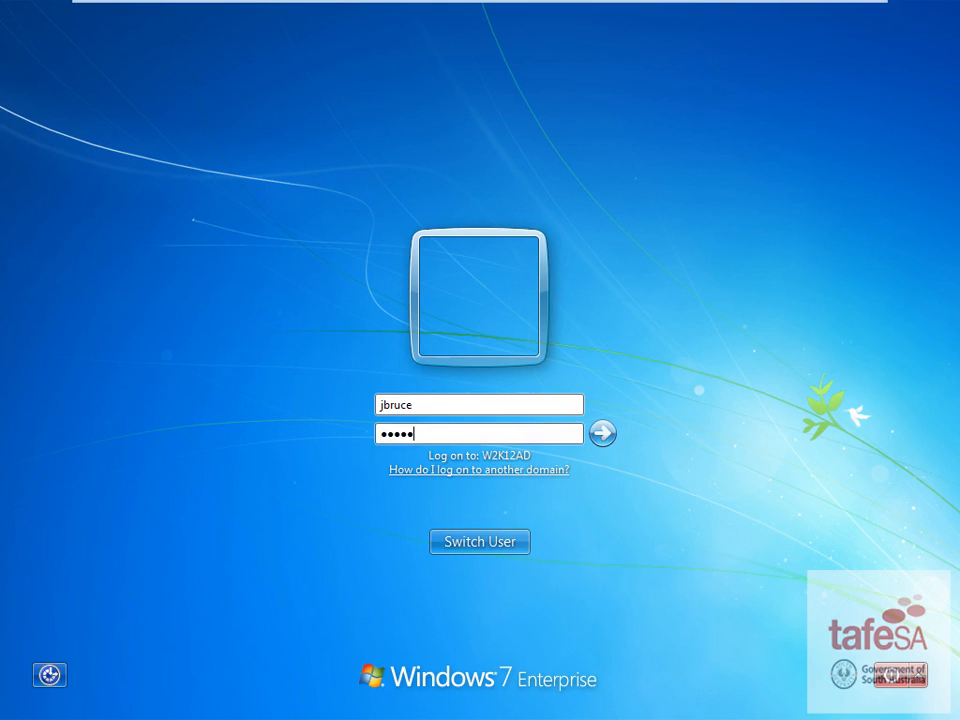
click(603, 433)
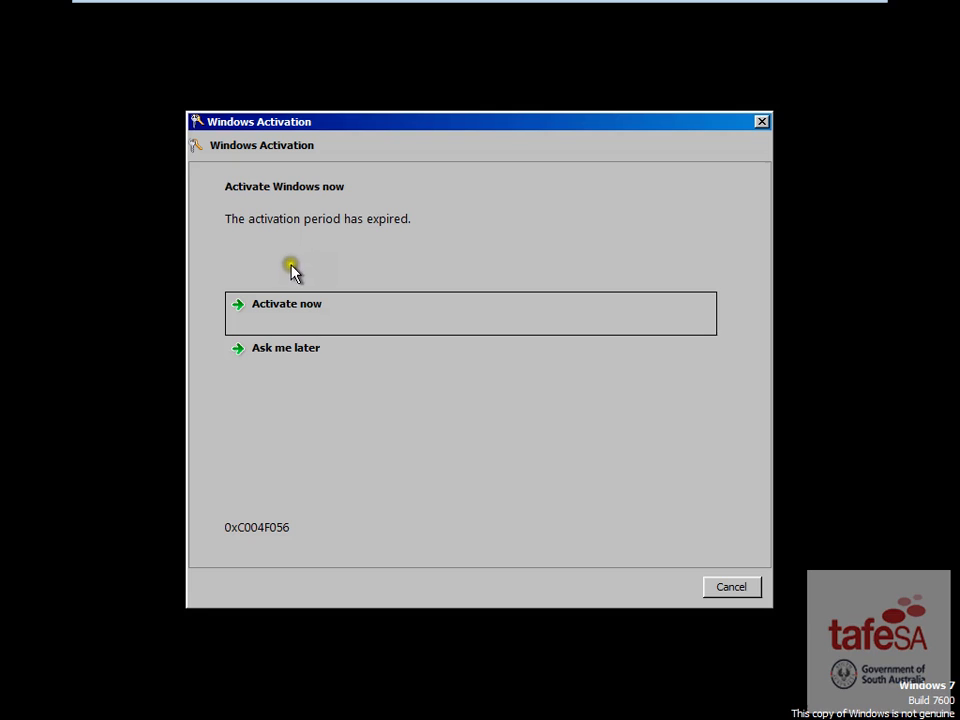
click(300, 352)
click(729, 588)
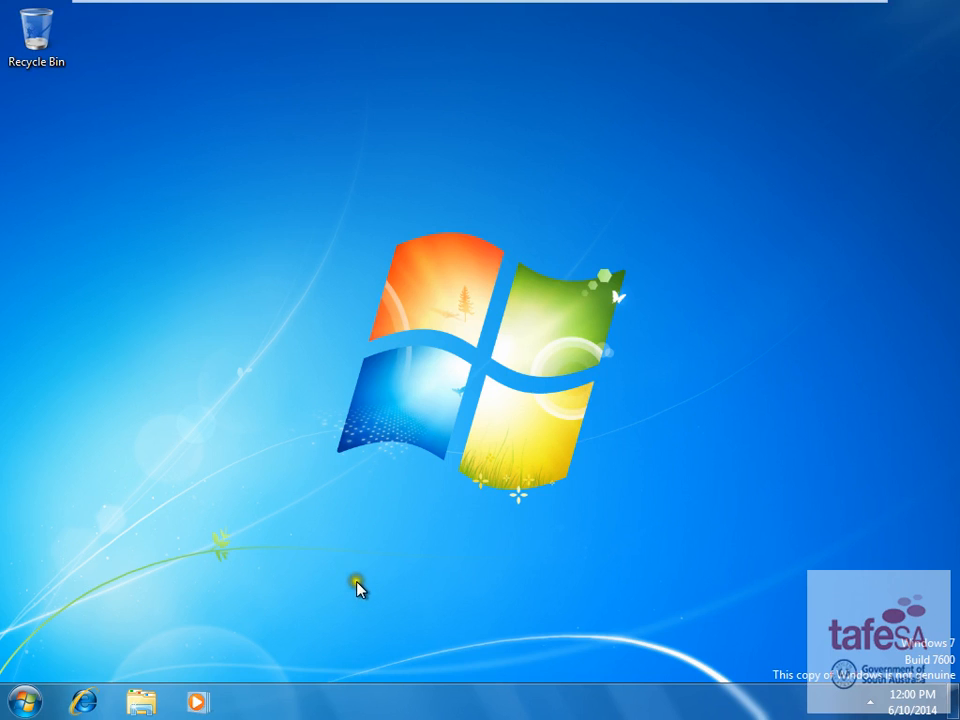
- In Computer, check the H: home and R: data drives, and browse R: into Common and back
key(super+e)
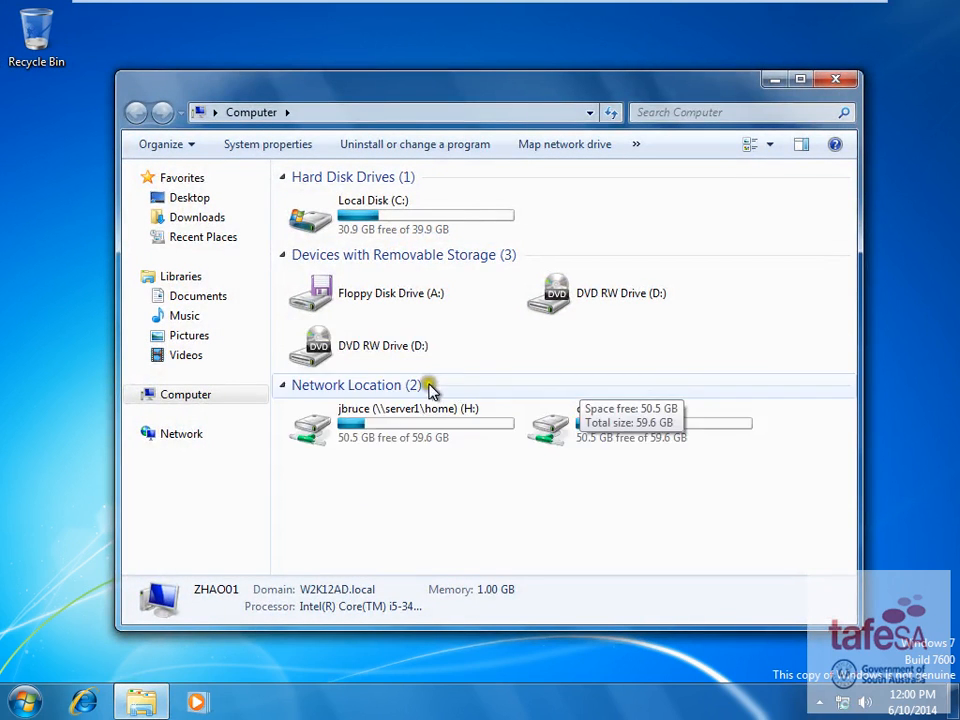
click(421, 437)
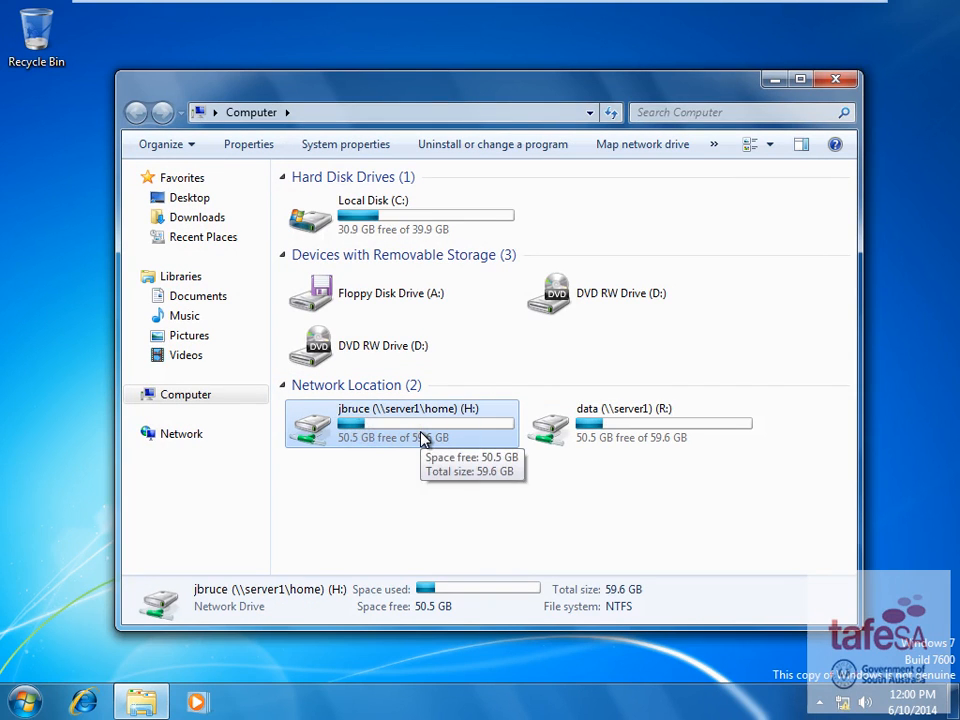
double_click(630, 443)
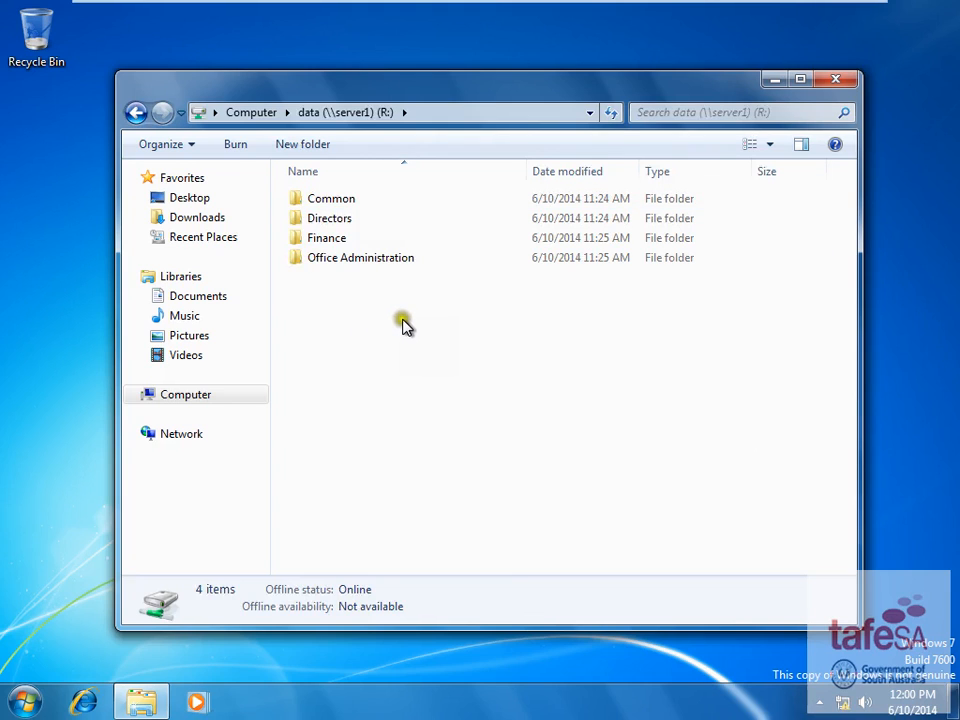
click(328, 199)
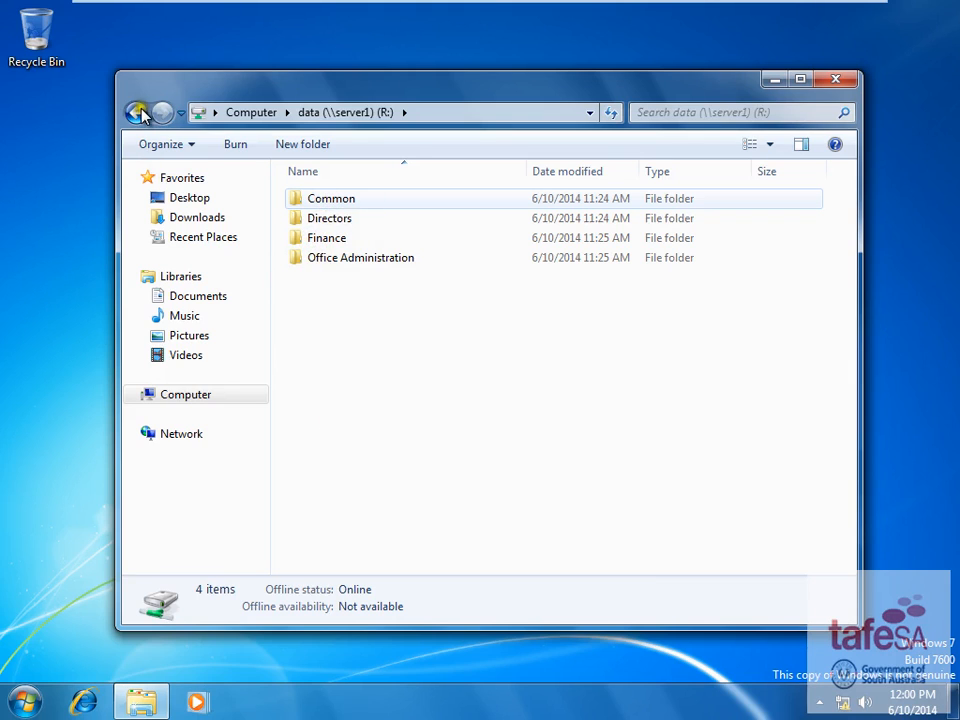
key(Return)
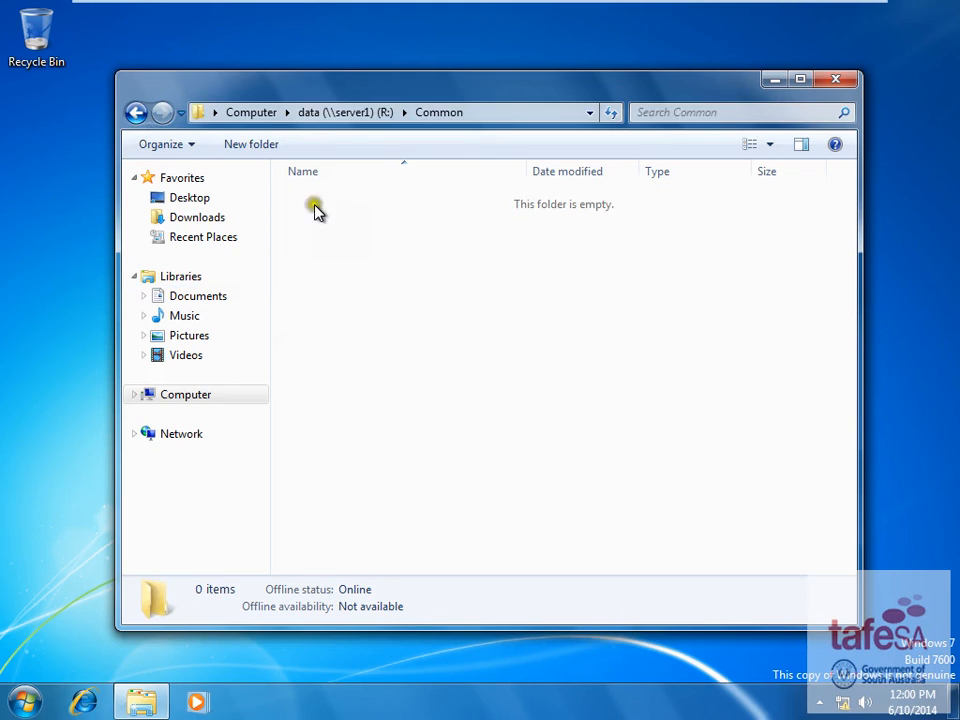
click(136, 112)
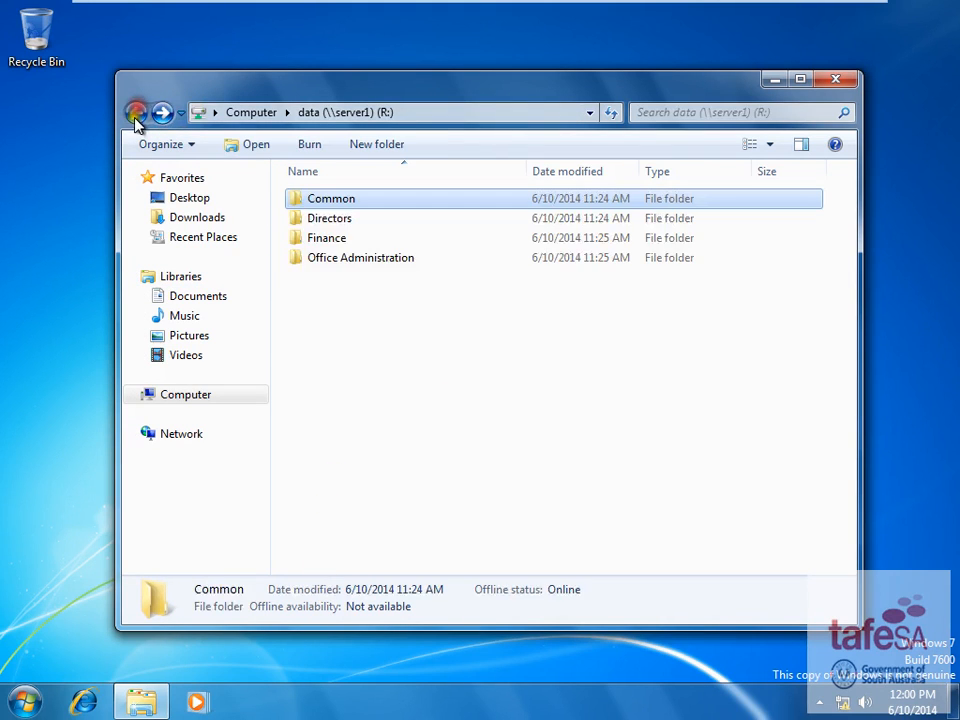
click(175, 394)
click(660, 398)
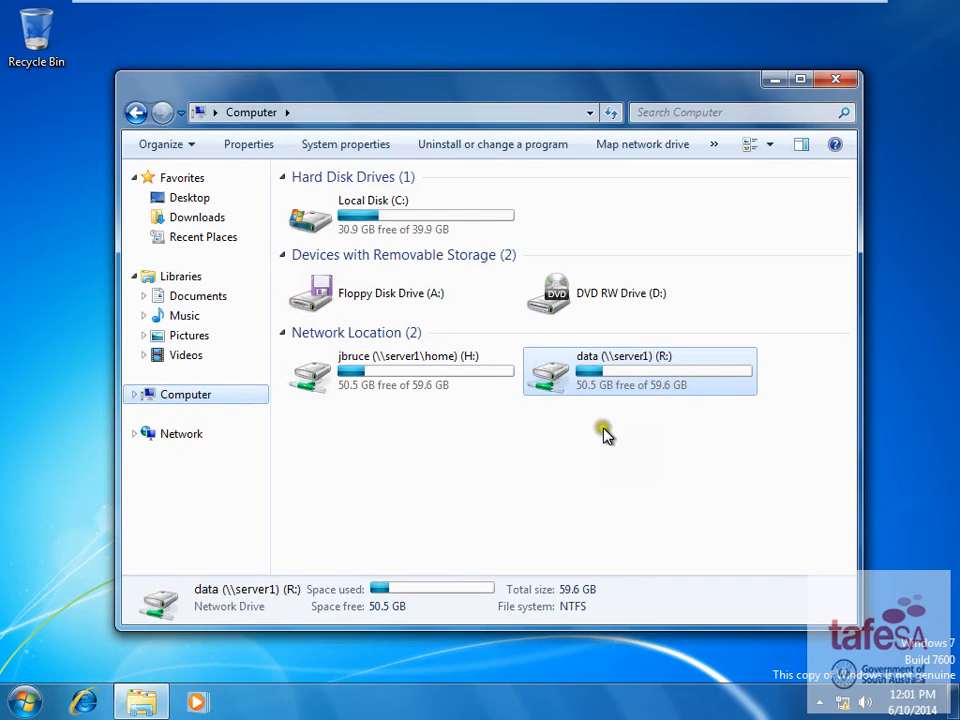
- Switch to the server VM, maximize the 3WSF practical test in Word, and scroll up to Assessment Instructions
mouse_move(487, 8)
click(335, 12)
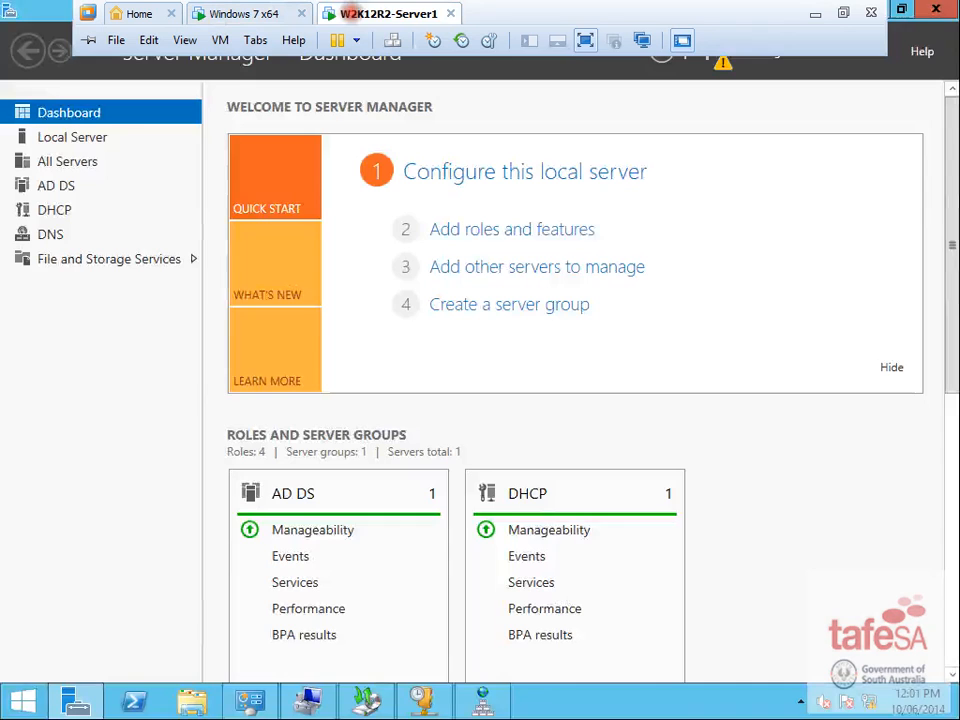
drag(955, 160, 529, 1)
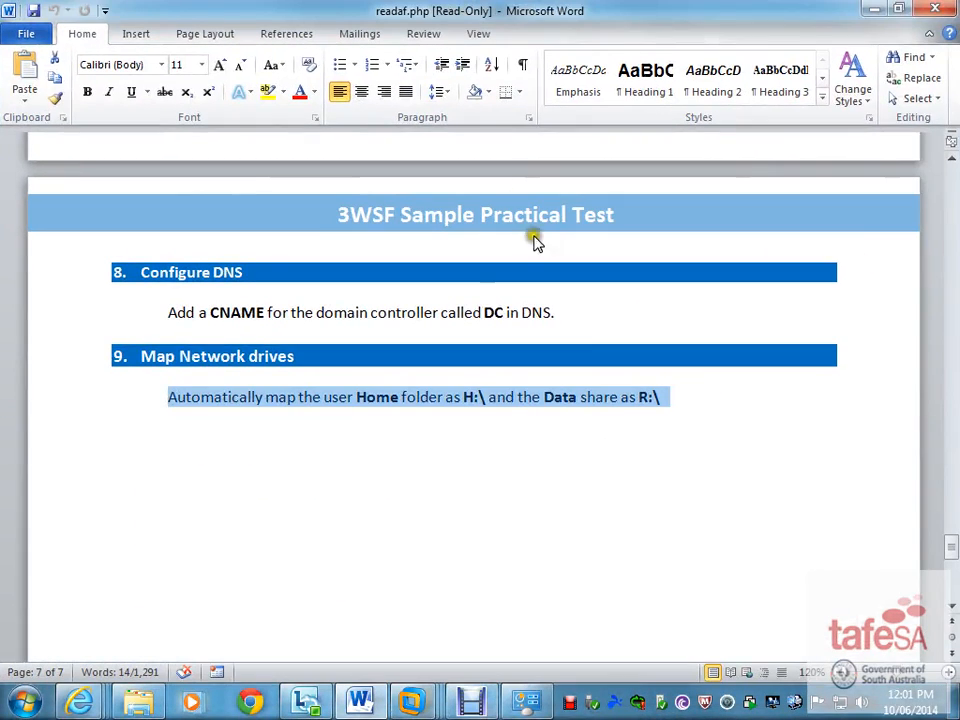
scroll(660, 495, down, 6)
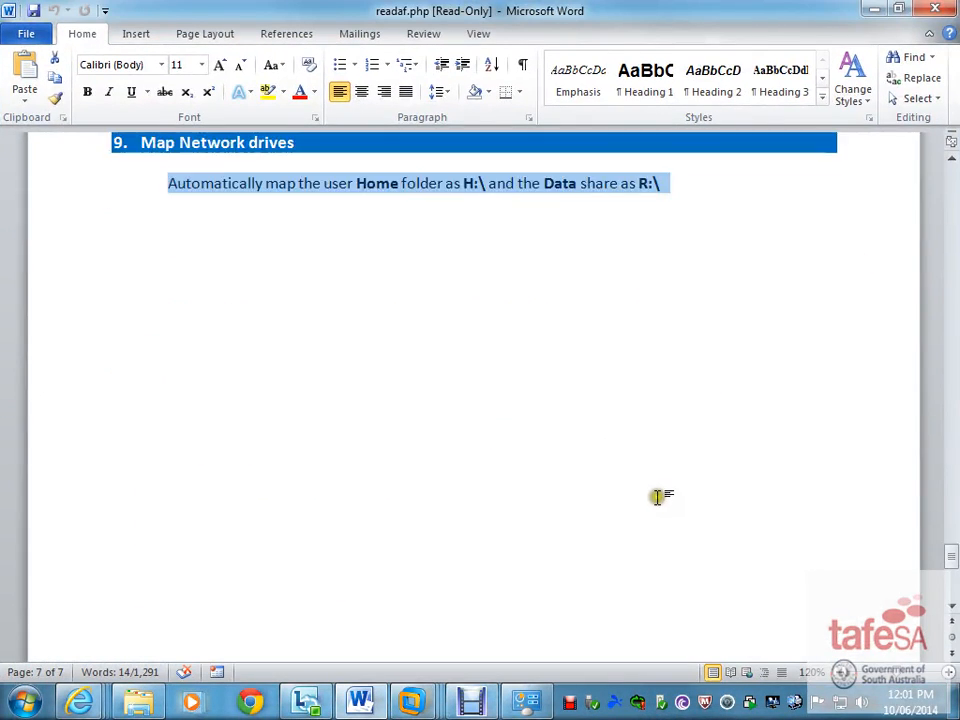
scroll(660, 495, up, 12)
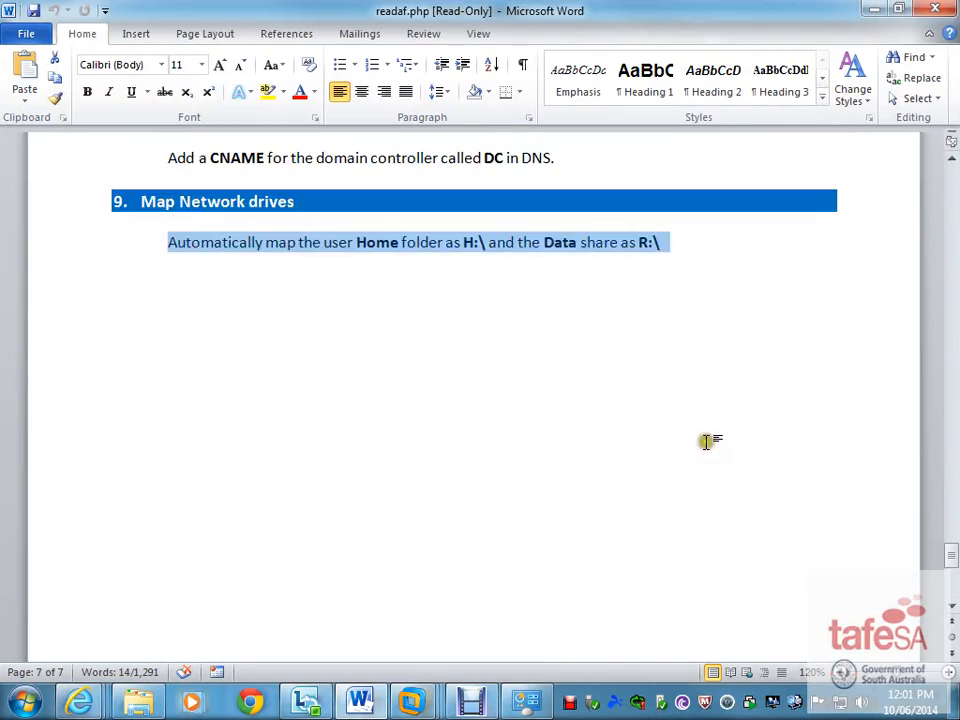
scroll(705, 438, up, 15)
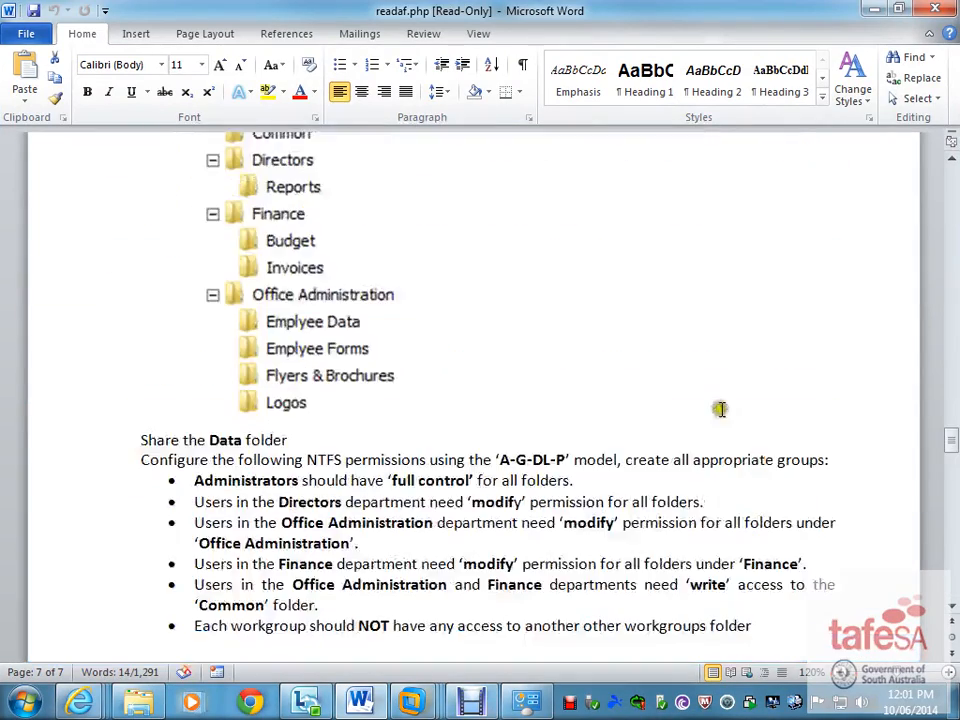
scroll(727, 404, up, 15)
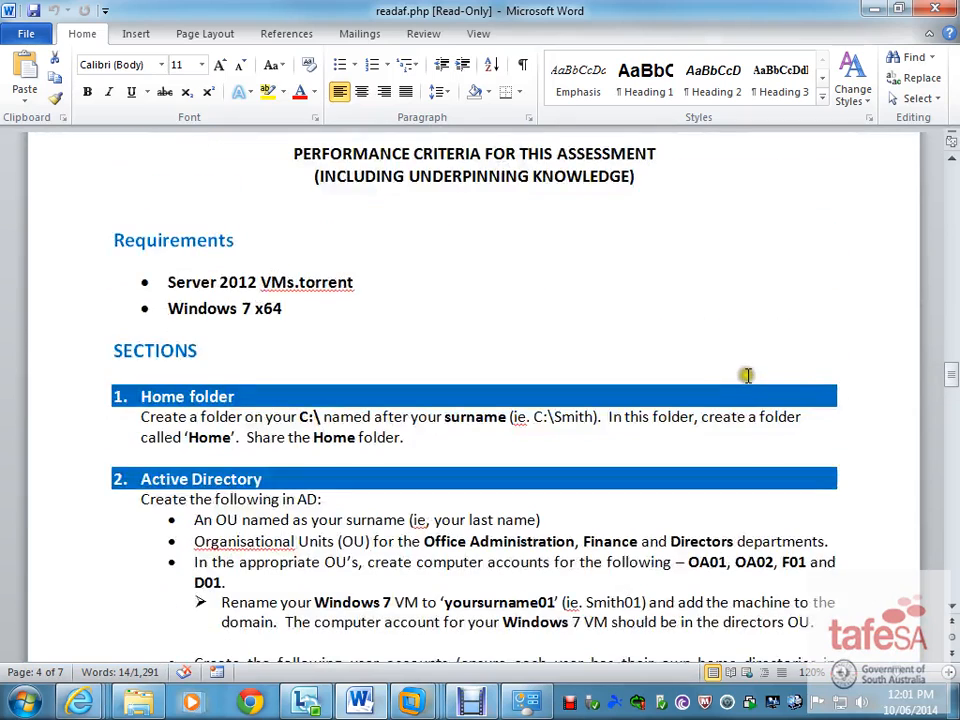